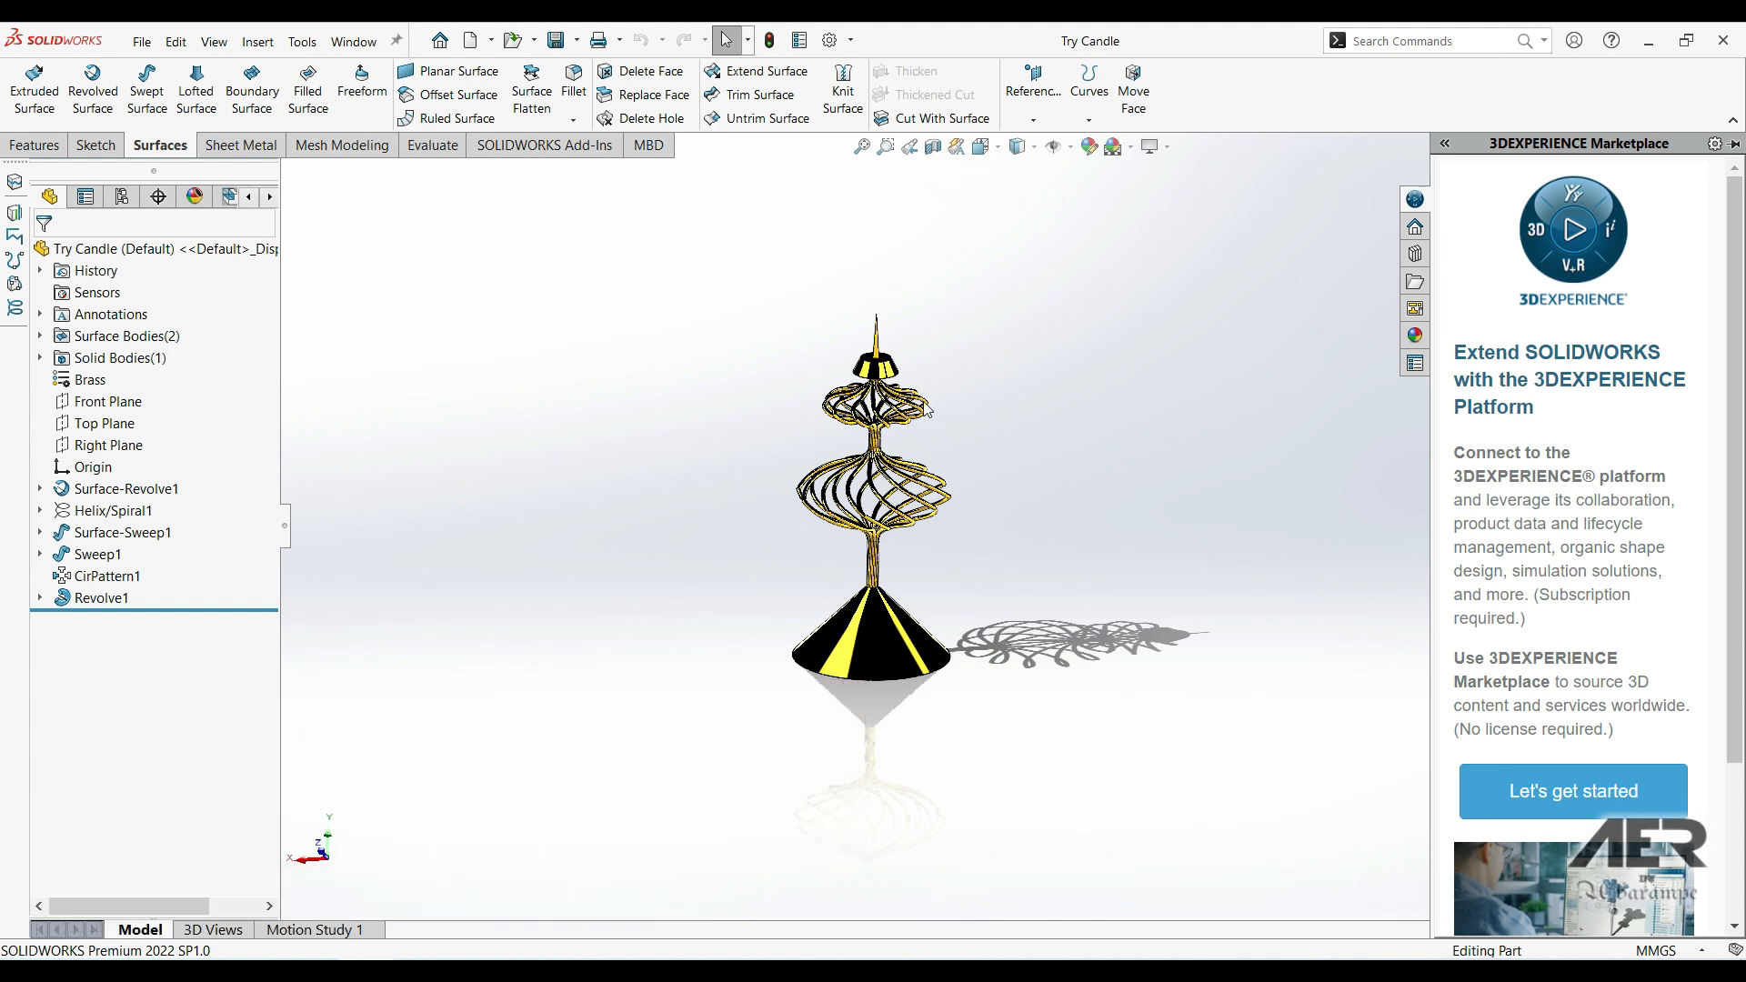
{"action": "middle_click_drag", "start_coordinate": [905, 445], "coordinate": [915, 383]}
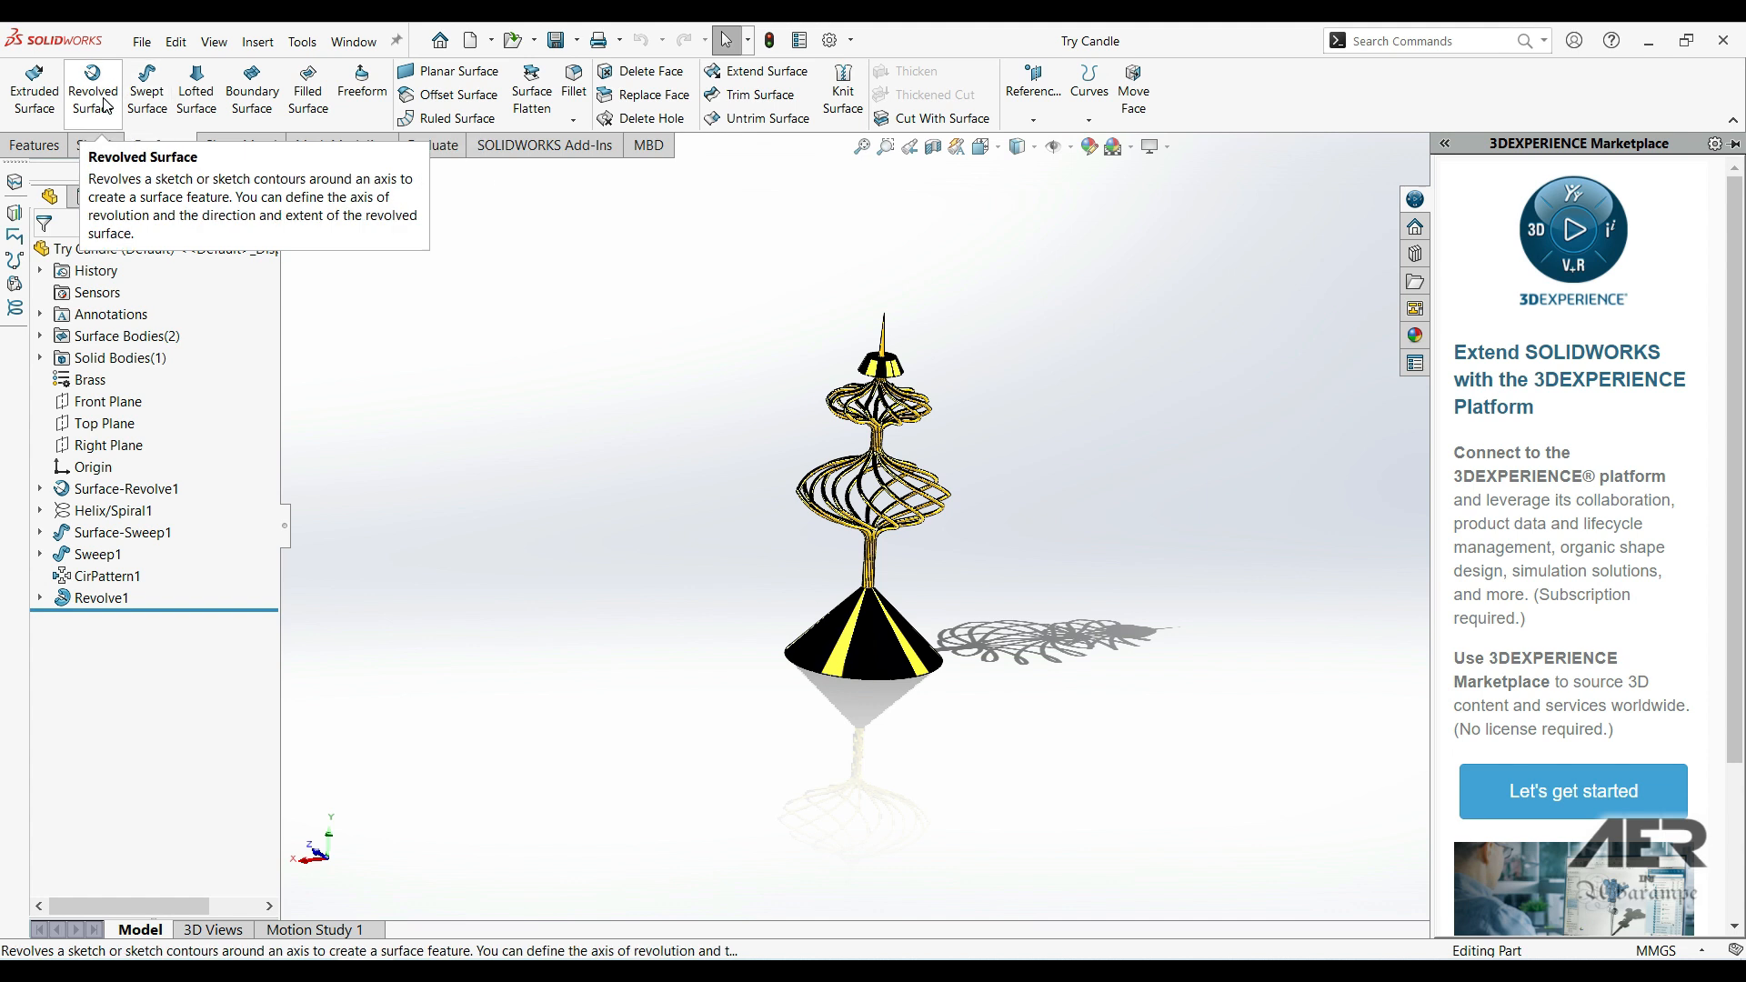
{"action": "middle_click_drag", "start_coordinate": [908, 530], "coordinate": [925, 497]}
{"action": "middle_click_drag", "start_coordinate": [875, 437], "coordinate": [868, 399]}
{"action": "middle_click_drag", "start_coordinate": [1052, 480], "coordinate": [1016, 509]}
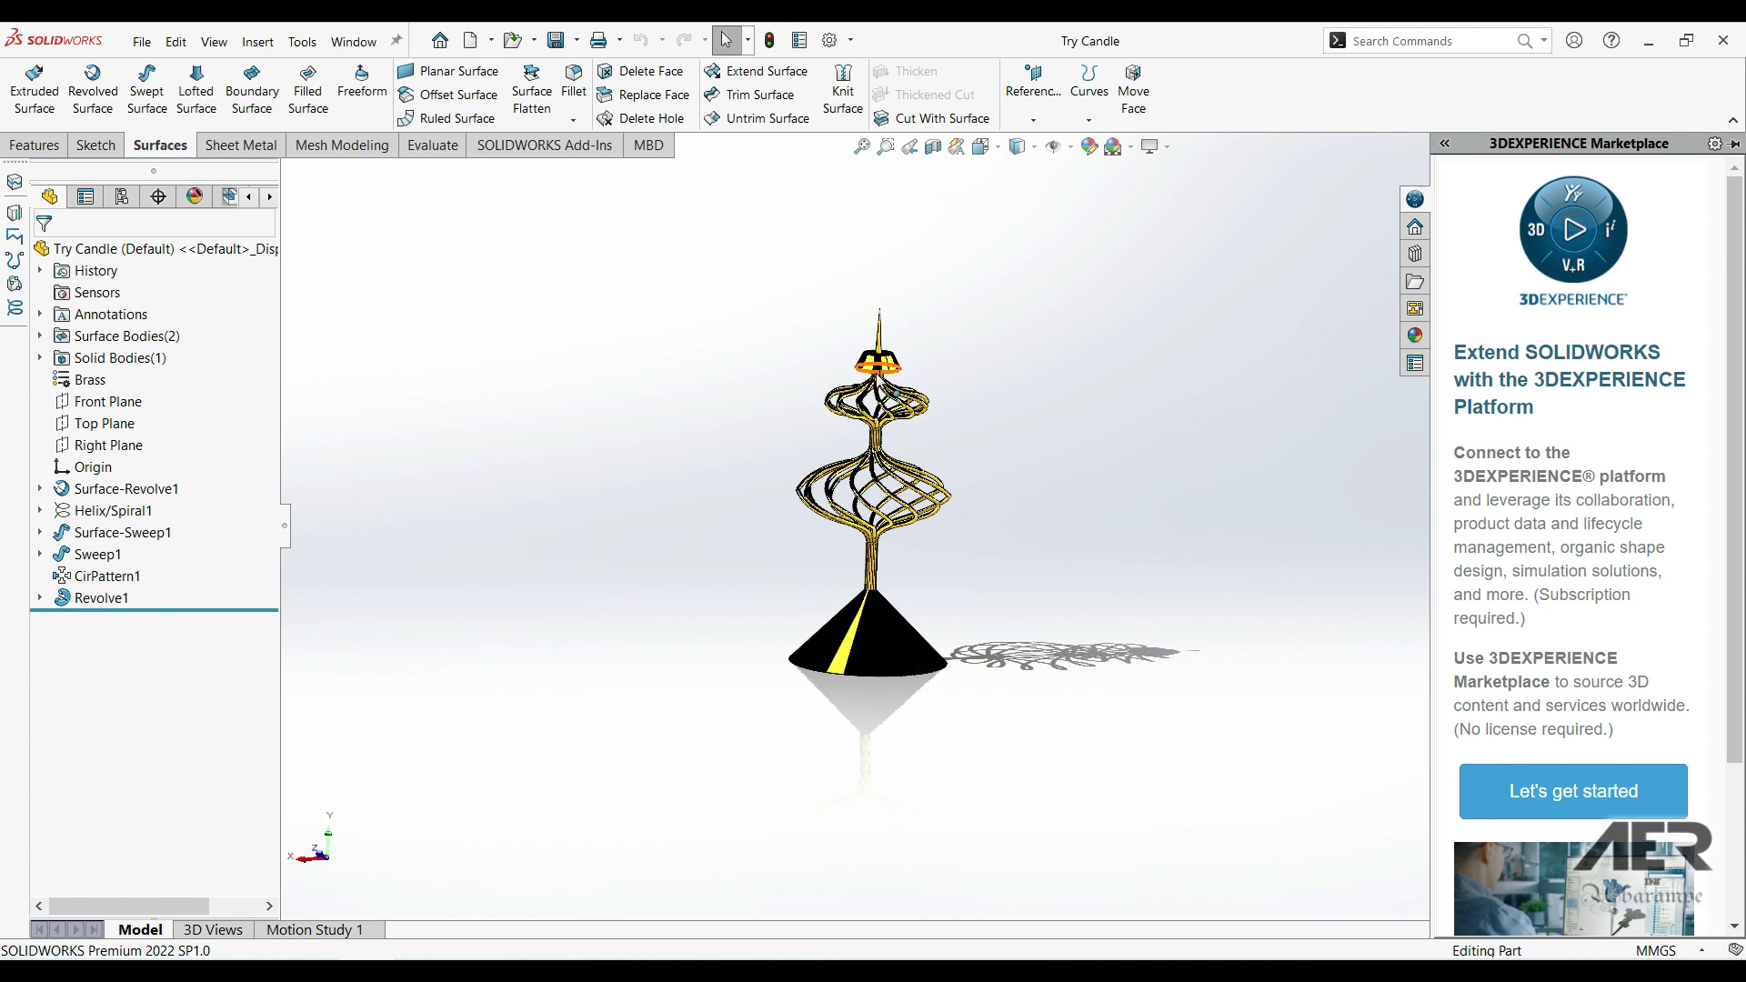
{"action": "middle_click_drag", "start_coordinate": [1117, 305], "coordinate": [929, 294]}
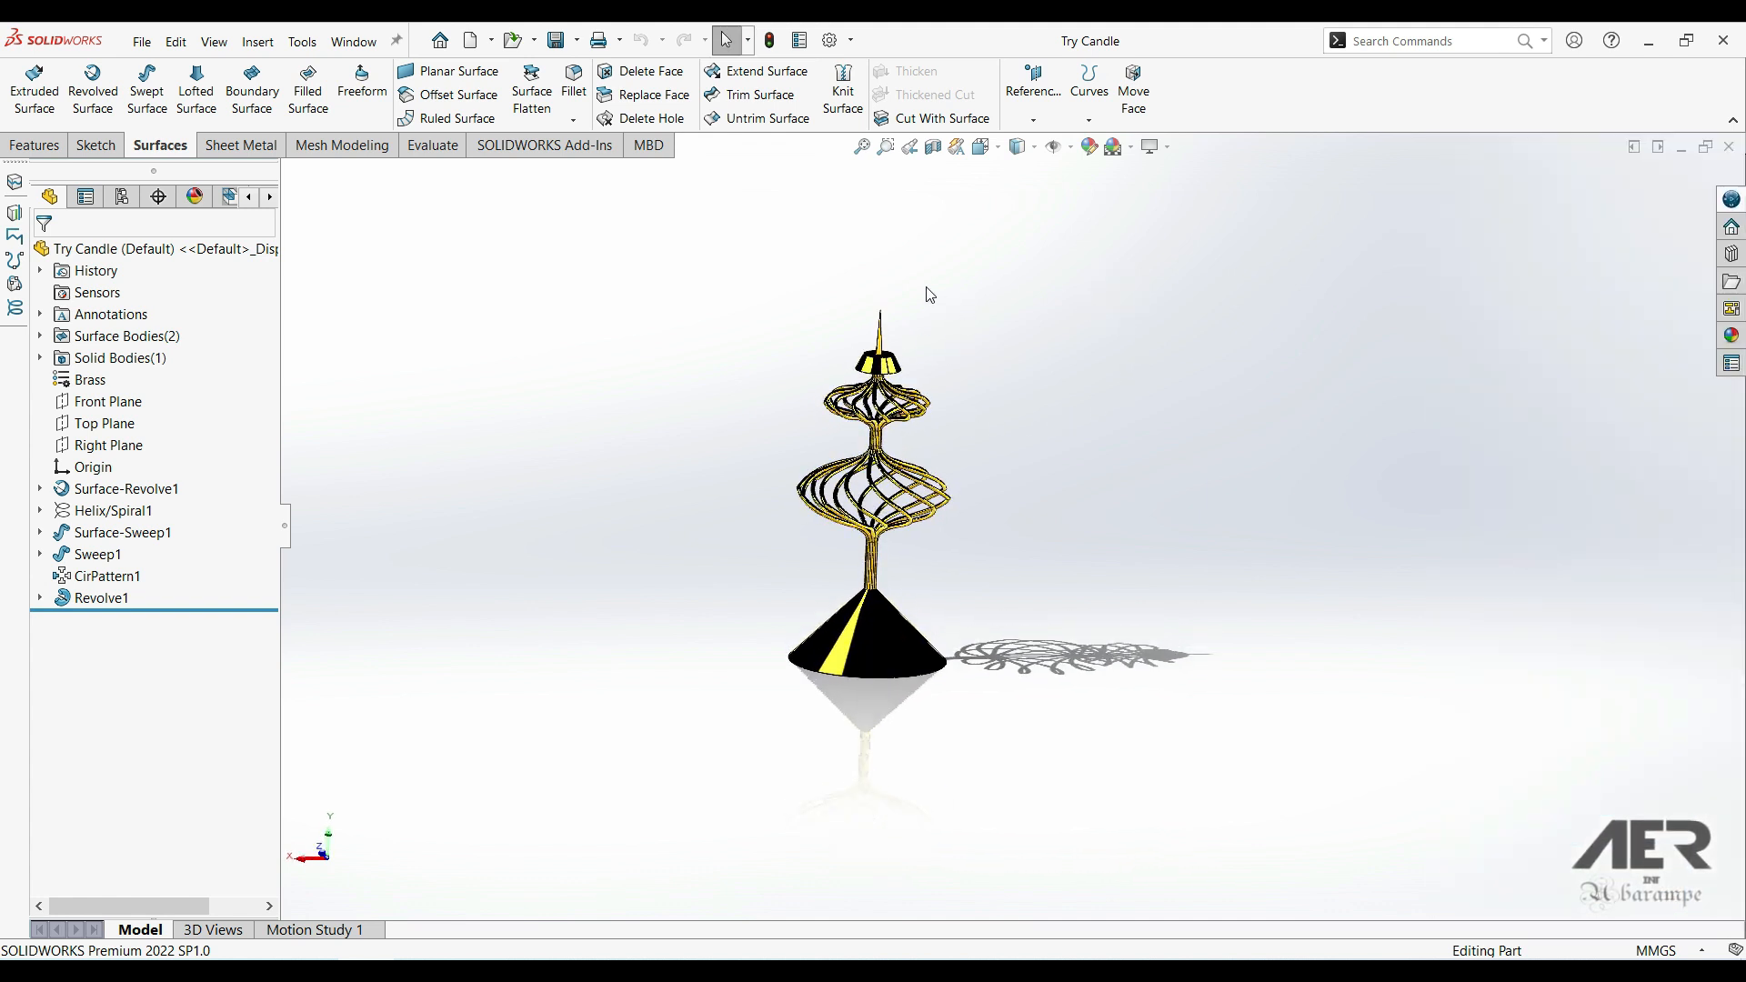
- Create a new part and start a sketch on the Front Plane
{"action": "left_click", "coordinate": [141, 42]}
{"action": "left_click", "coordinate": [168, 62]}
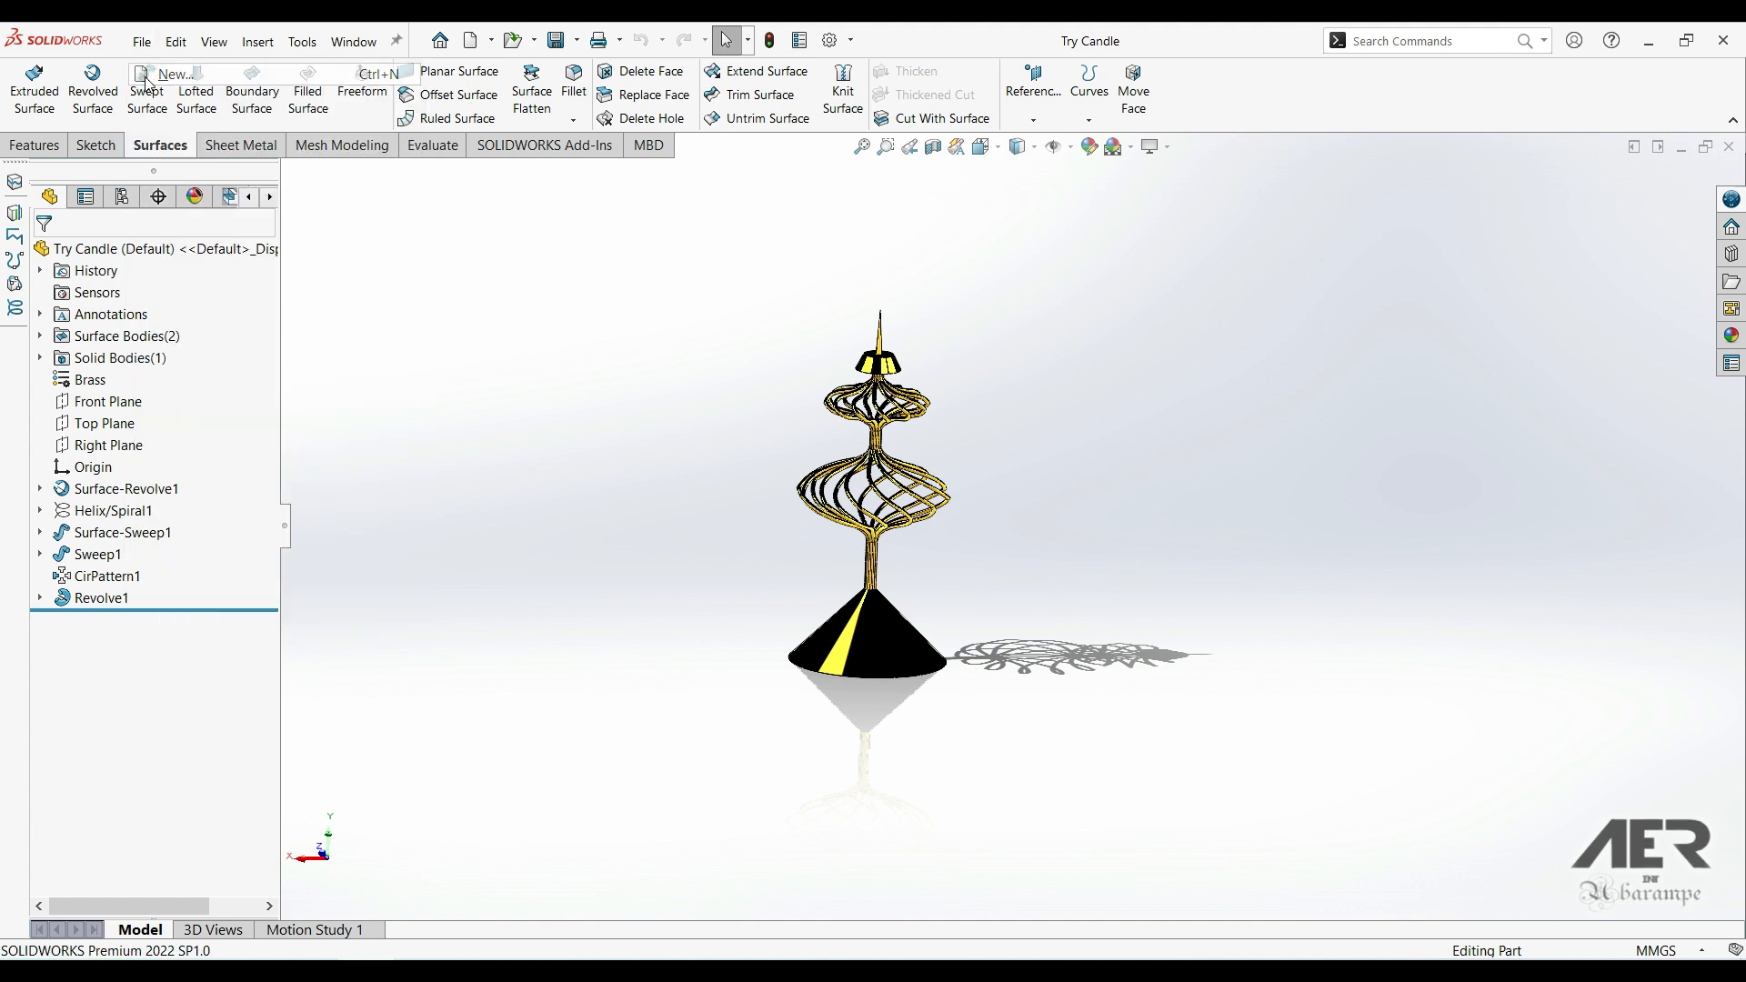
{"action": "left_click", "coordinate": [962, 688]}
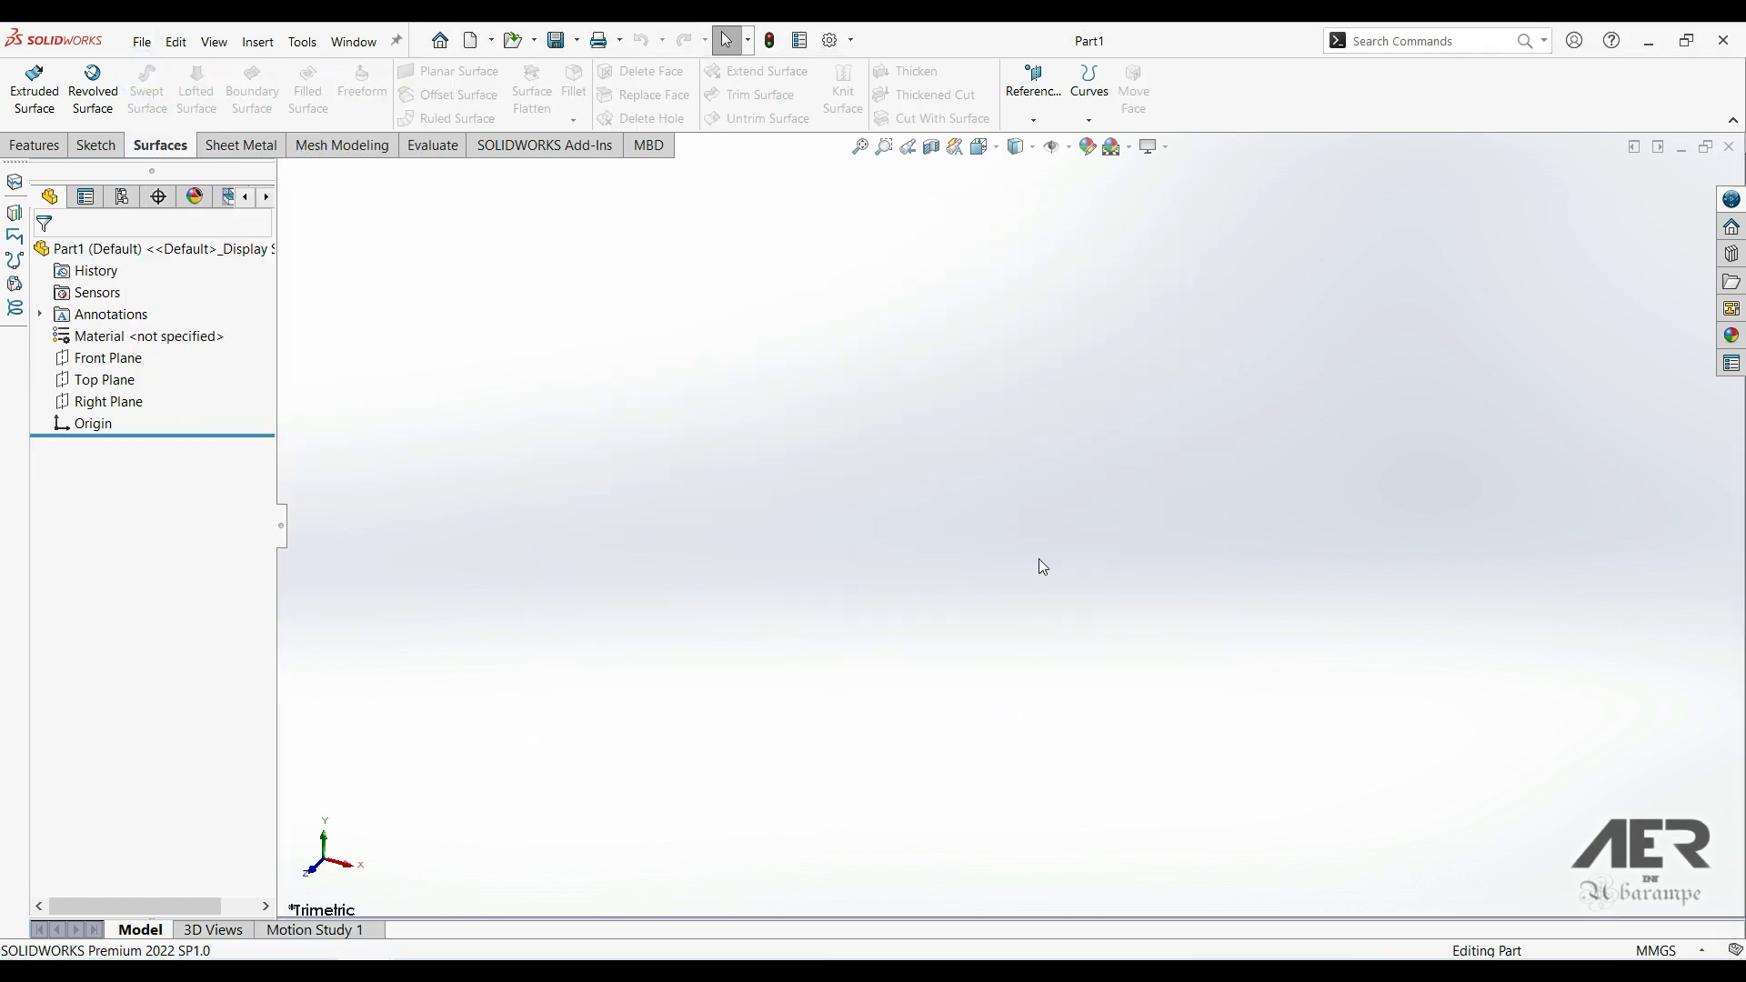
{"action": "left_click", "coordinate": [89, 363]}
{"action": "left_click", "coordinate": [89, 340]}
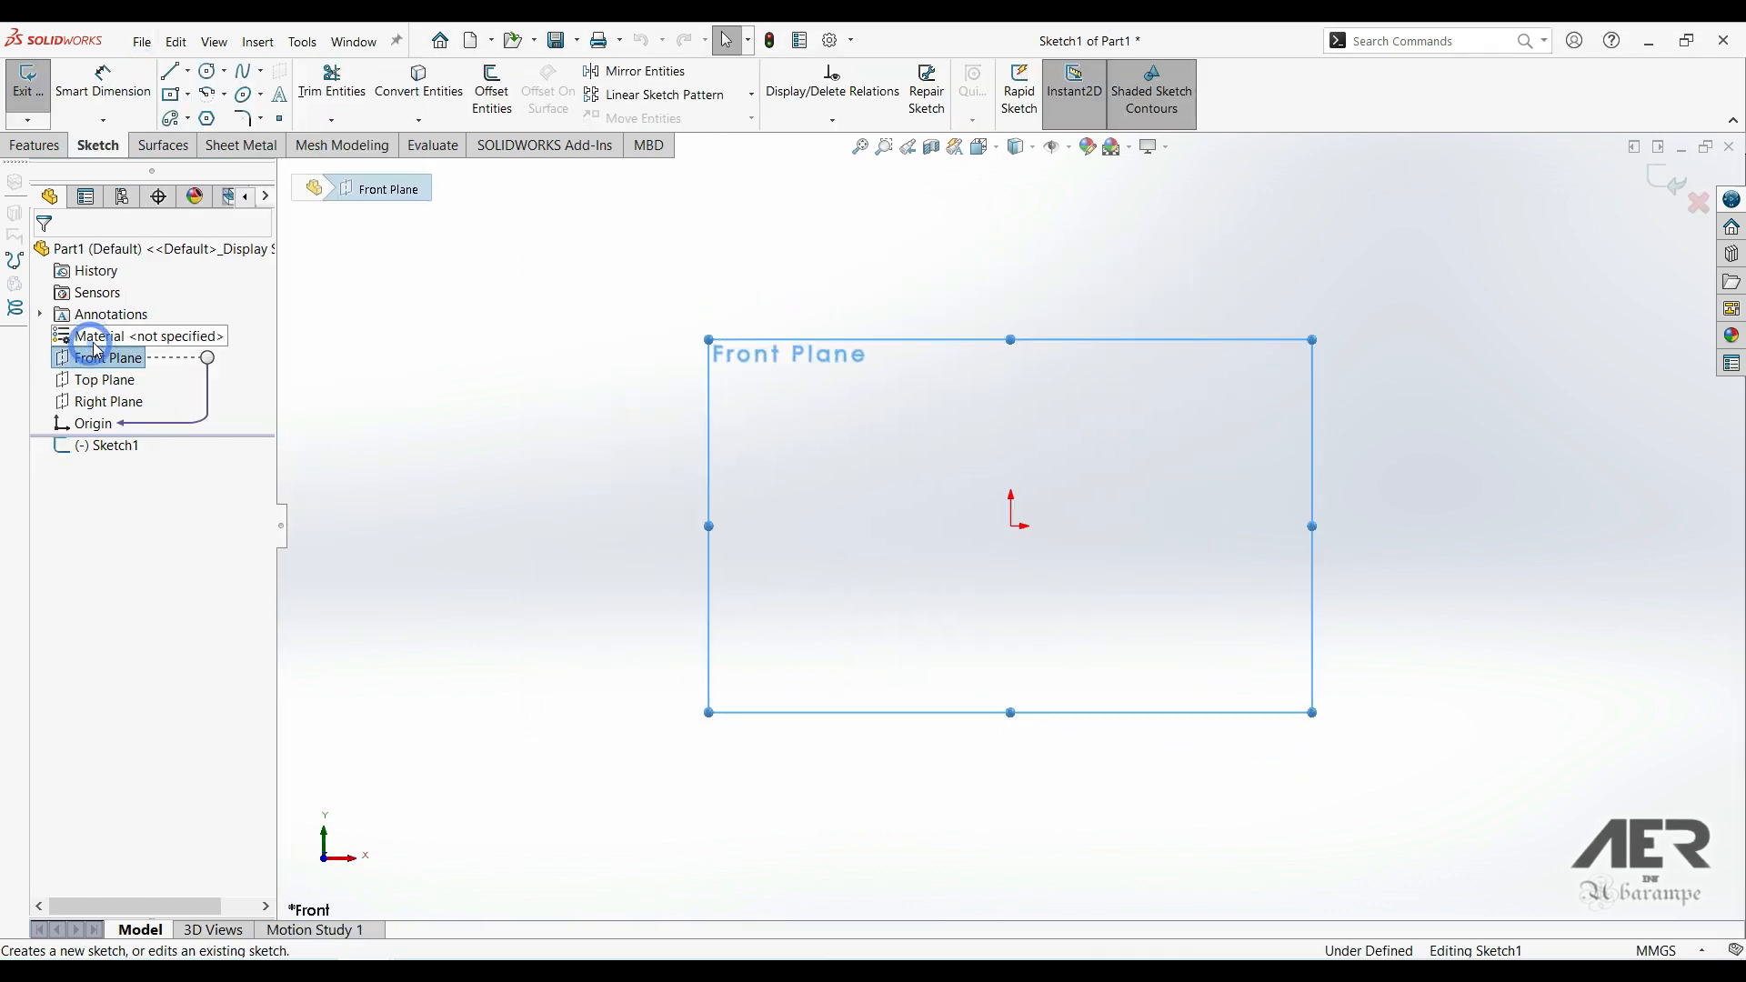
- Sketch a vertical centerline about 78 mm long through the origin, extending from just below it upward
{"action": "left_click", "coordinate": [187, 71]}
{"action": "left_click", "coordinate": [201, 128]}
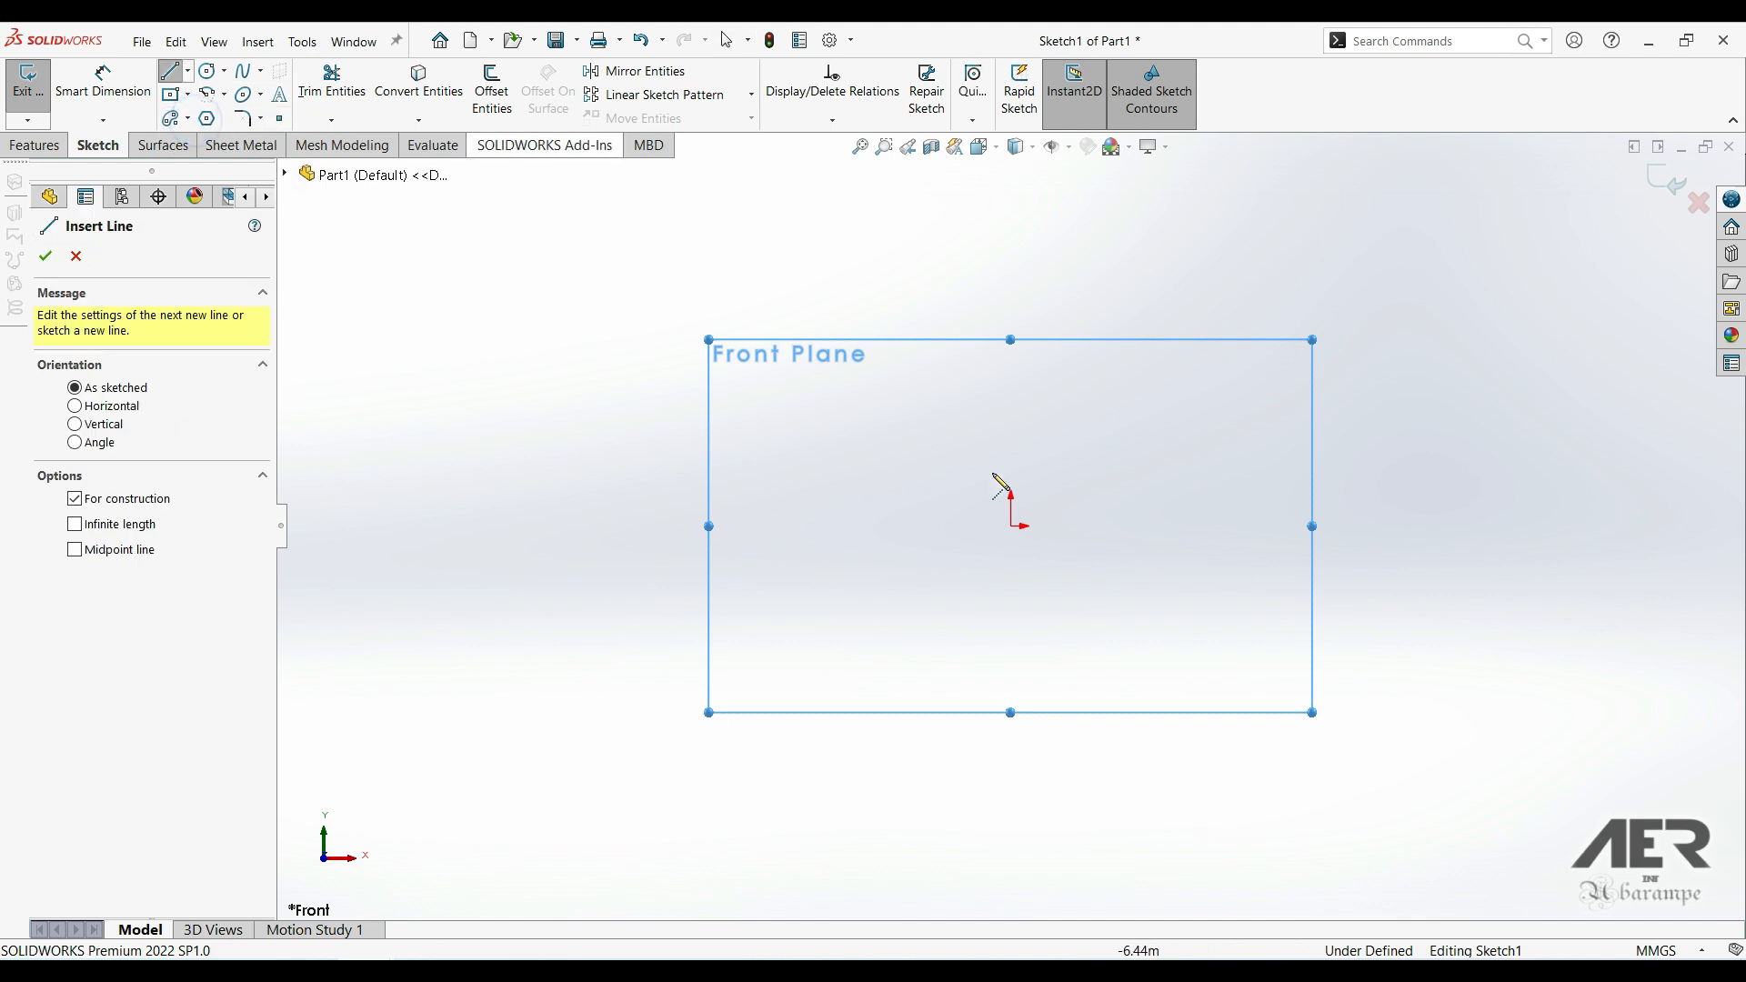
{"action": "left_click", "coordinate": [1010, 568]}
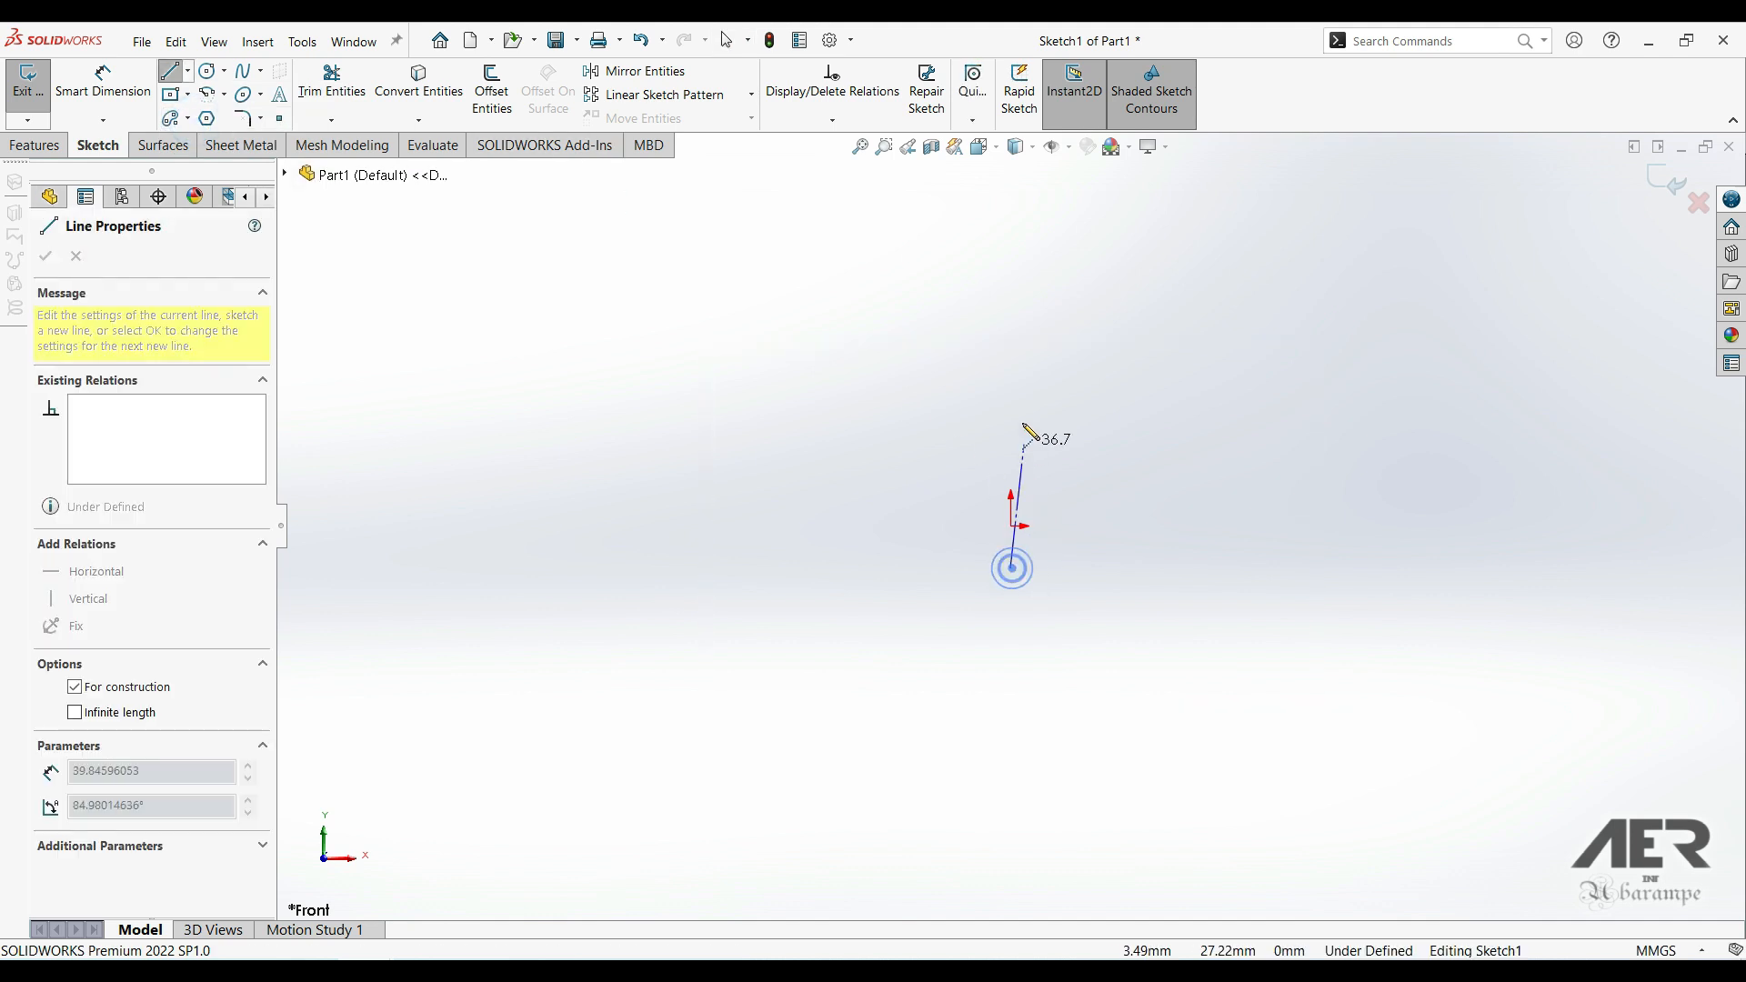
{"action": "left_click", "coordinate": [1010, 305]}
{"action": "key", "text": "Escape"}
- Dimension the vertical centerline's length to 770 mm
{"action": "right_click_drag", "start_coordinate": [948, 292], "coordinate": [938, 220]}
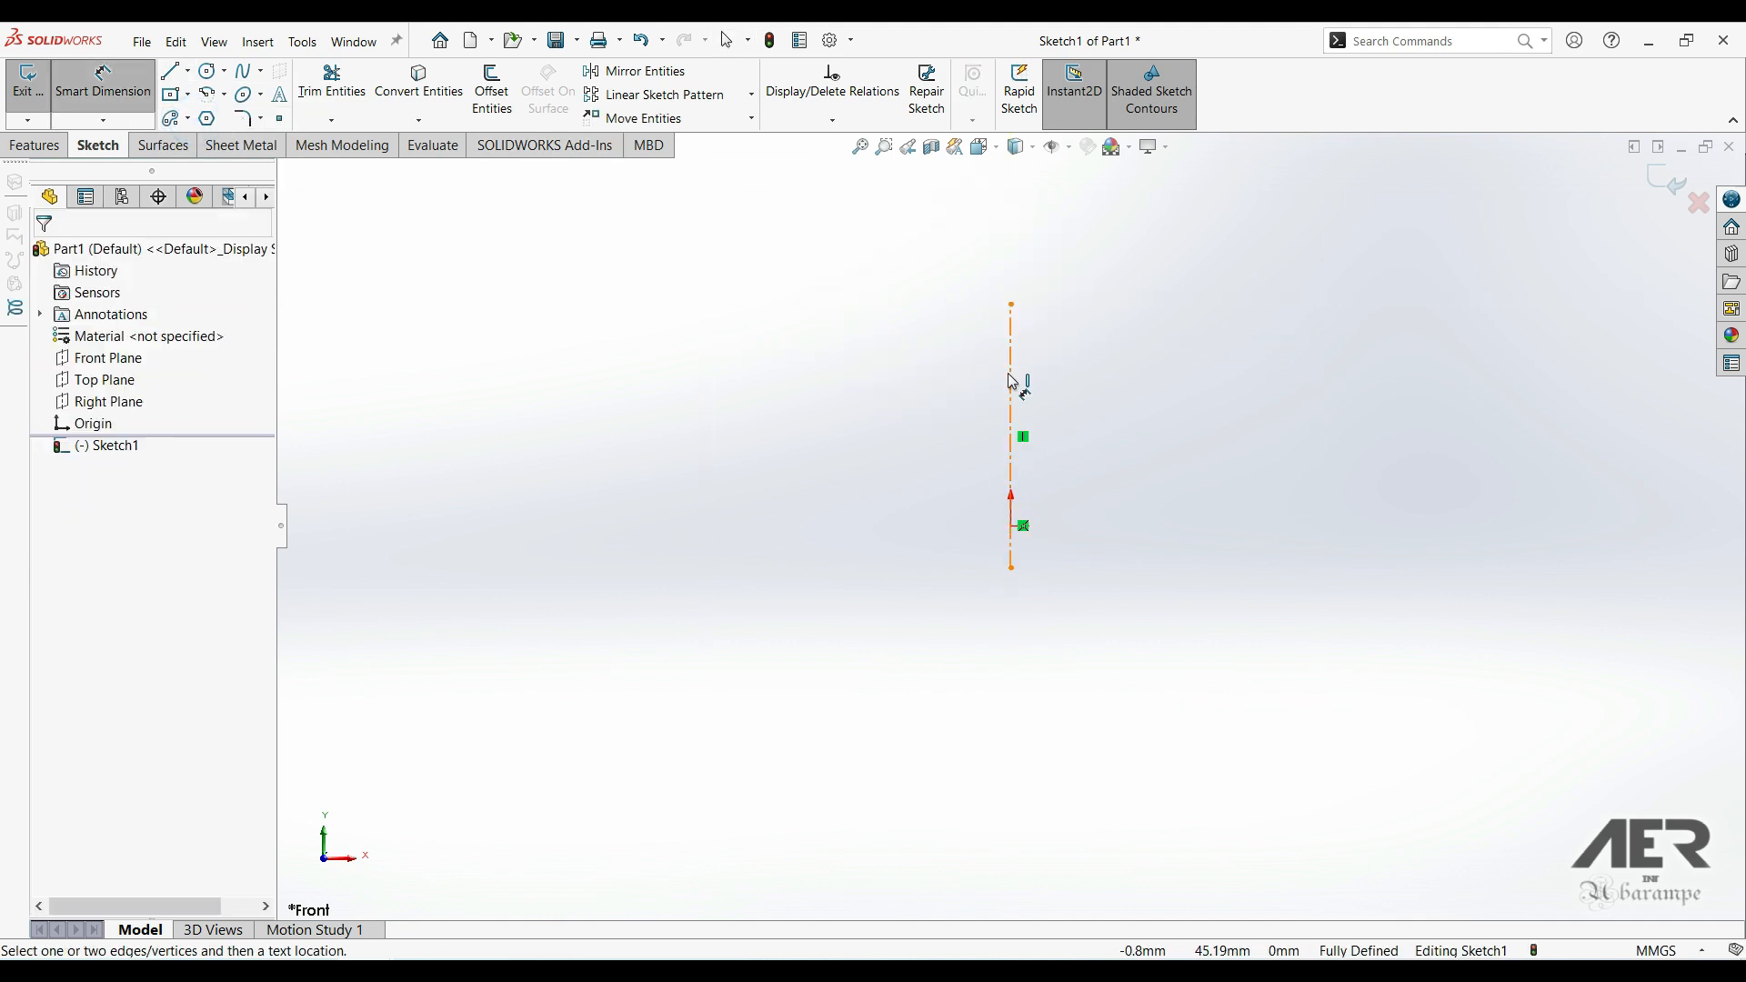
{"action": "left_click", "coordinate": [844, 435]}
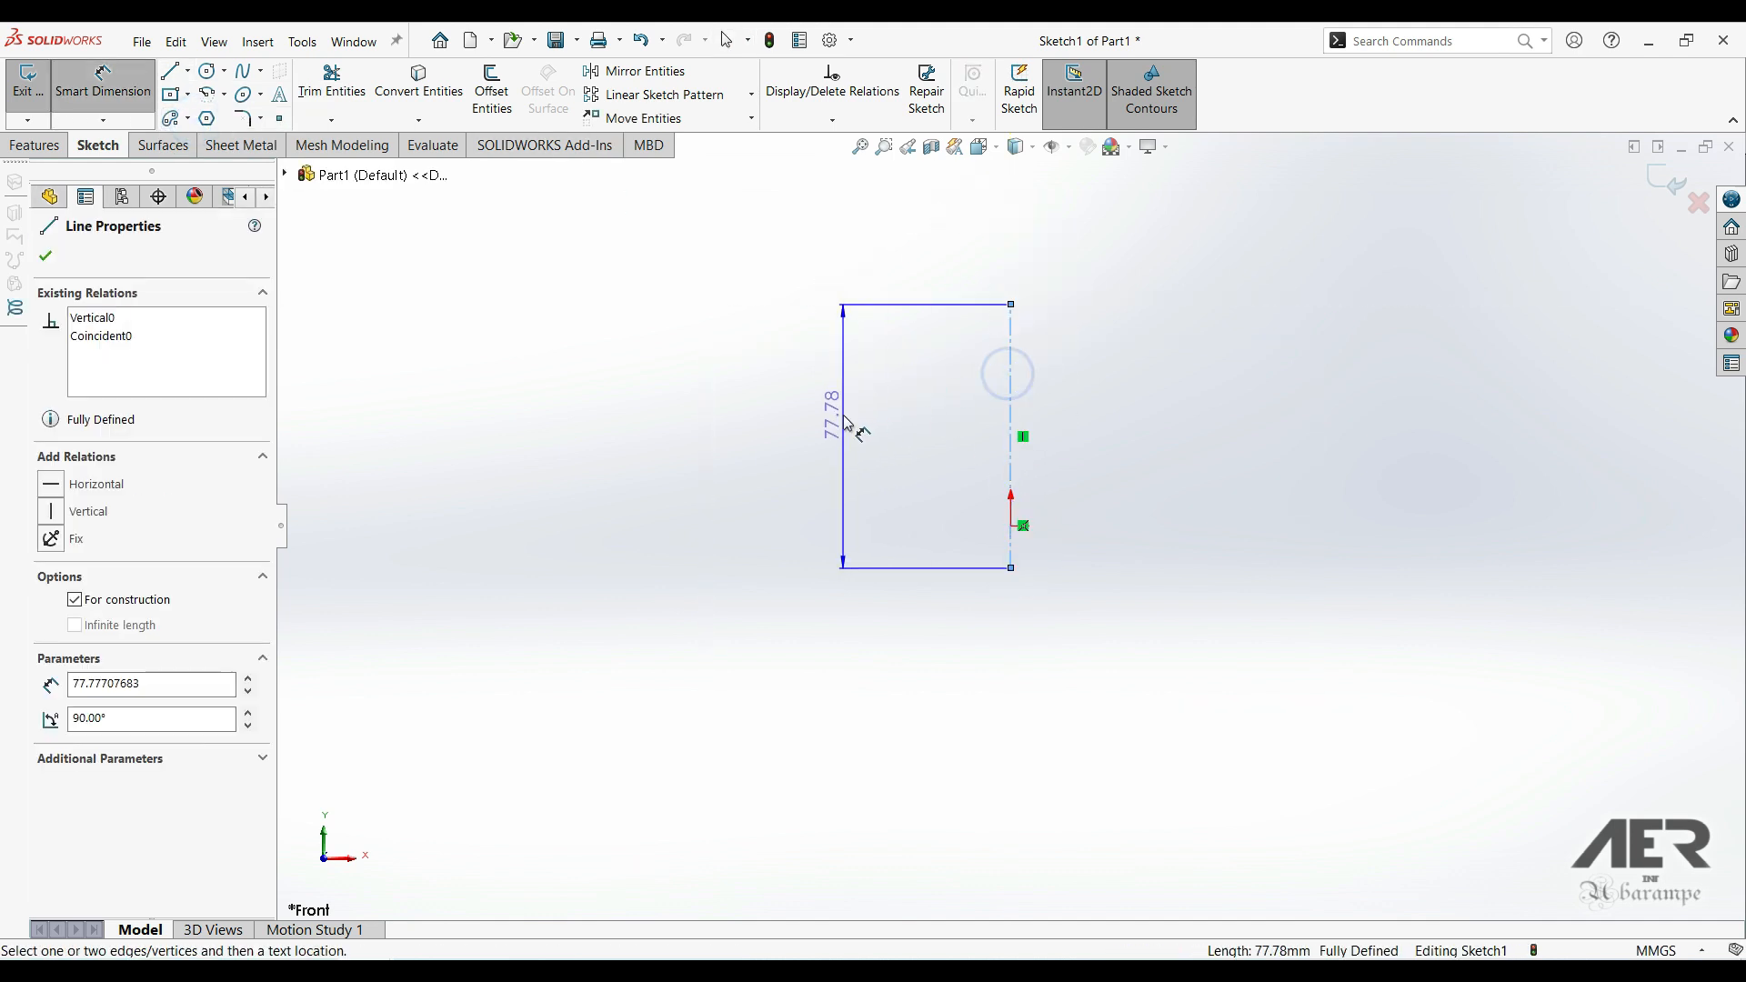
{"action": "left_click", "coordinate": [828, 382]}
{"action": "type", "text": "770"}
{"action": "key", "text": "Return"}
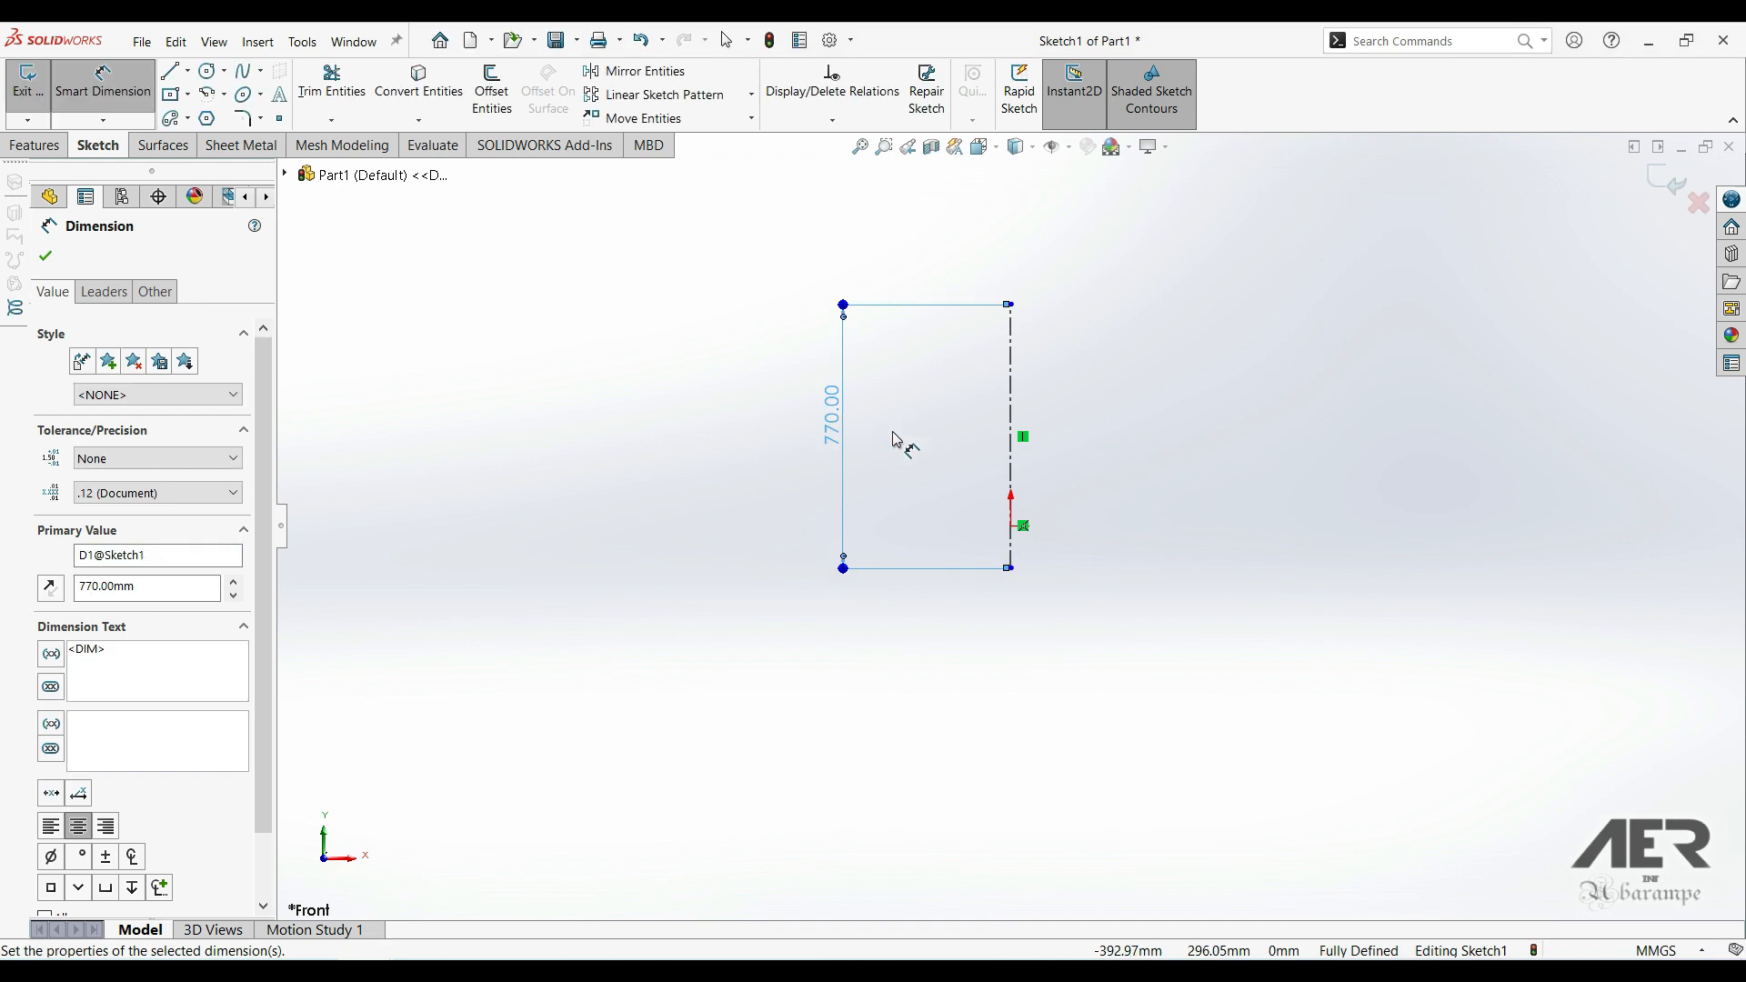
- Sketch a vertical line about 180 mm long just to the right of the centerline, starting slightly above the origin
{"action": "left_click", "coordinate": [170, 71]}
{"action": "scroll", "coordinate": [982, 454], "scroll_direction": "down", "scroll_amount": 6}
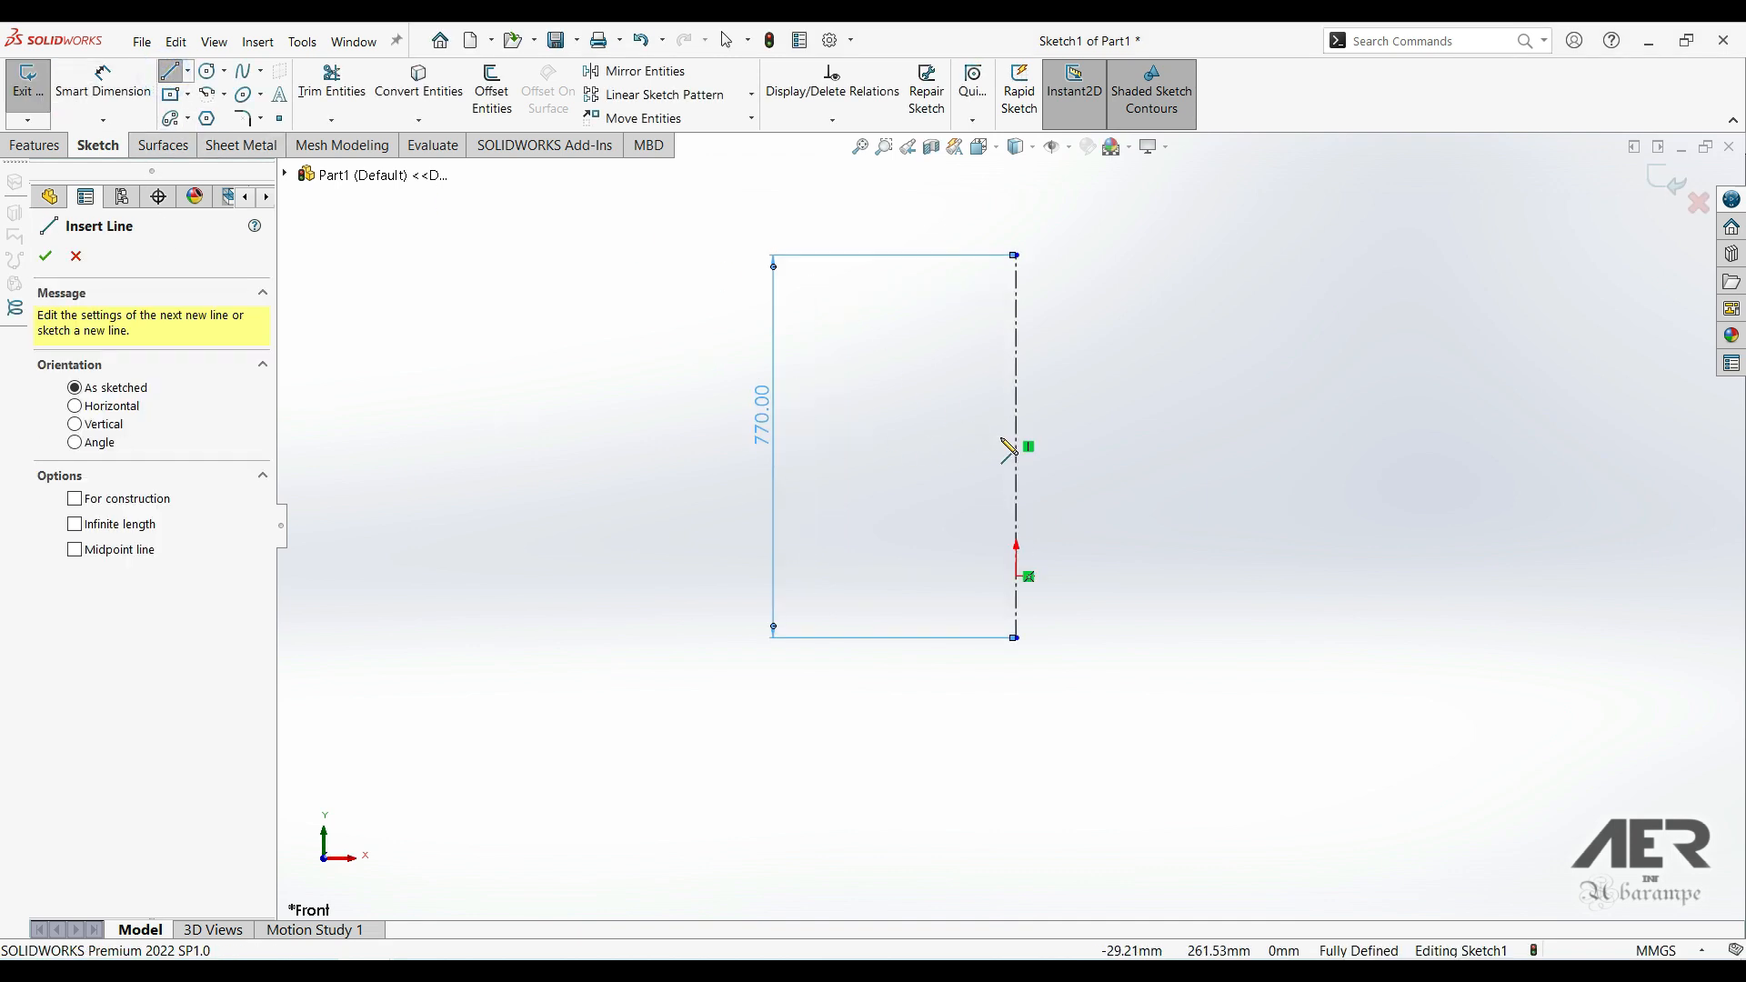
{"action": "left_click", "coordinate": [1046, 656]}
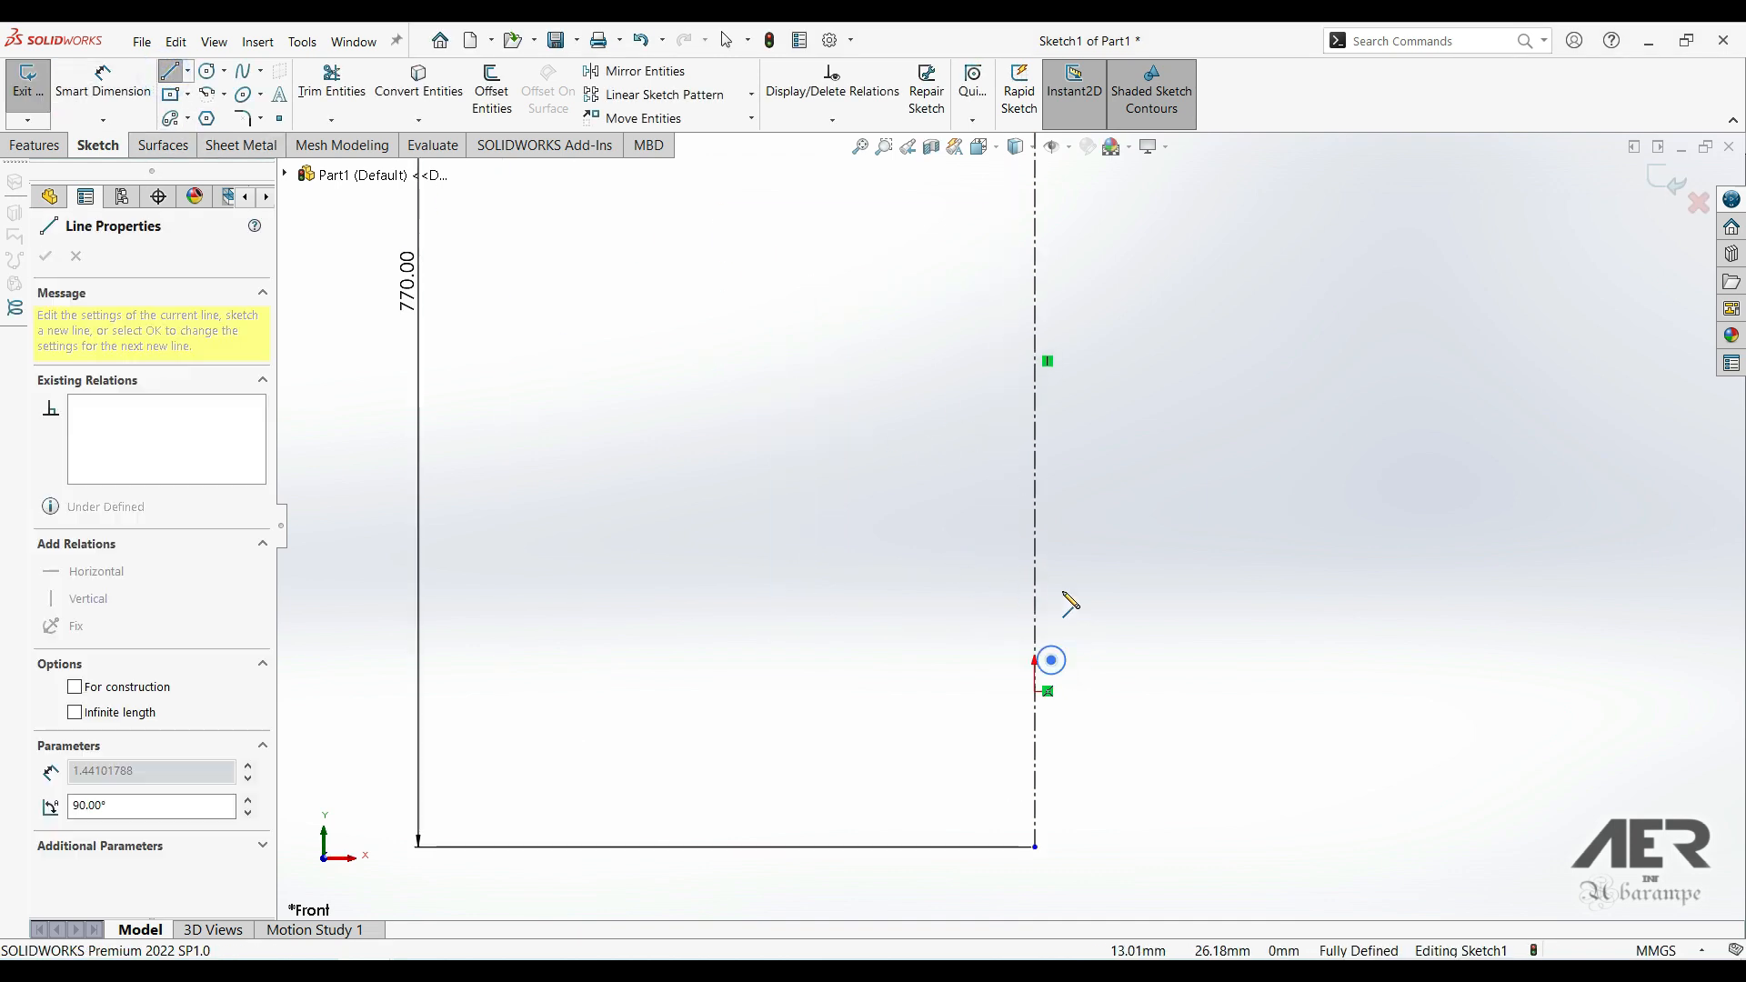
{"action": "left_click", "coordinate": [1045, 437]}
{"action": "key", "text": "Escape"}
{"action": "scroll", "coordinate": [1090, 505], "scroll_direction": "up", "scroll_amount": 2}
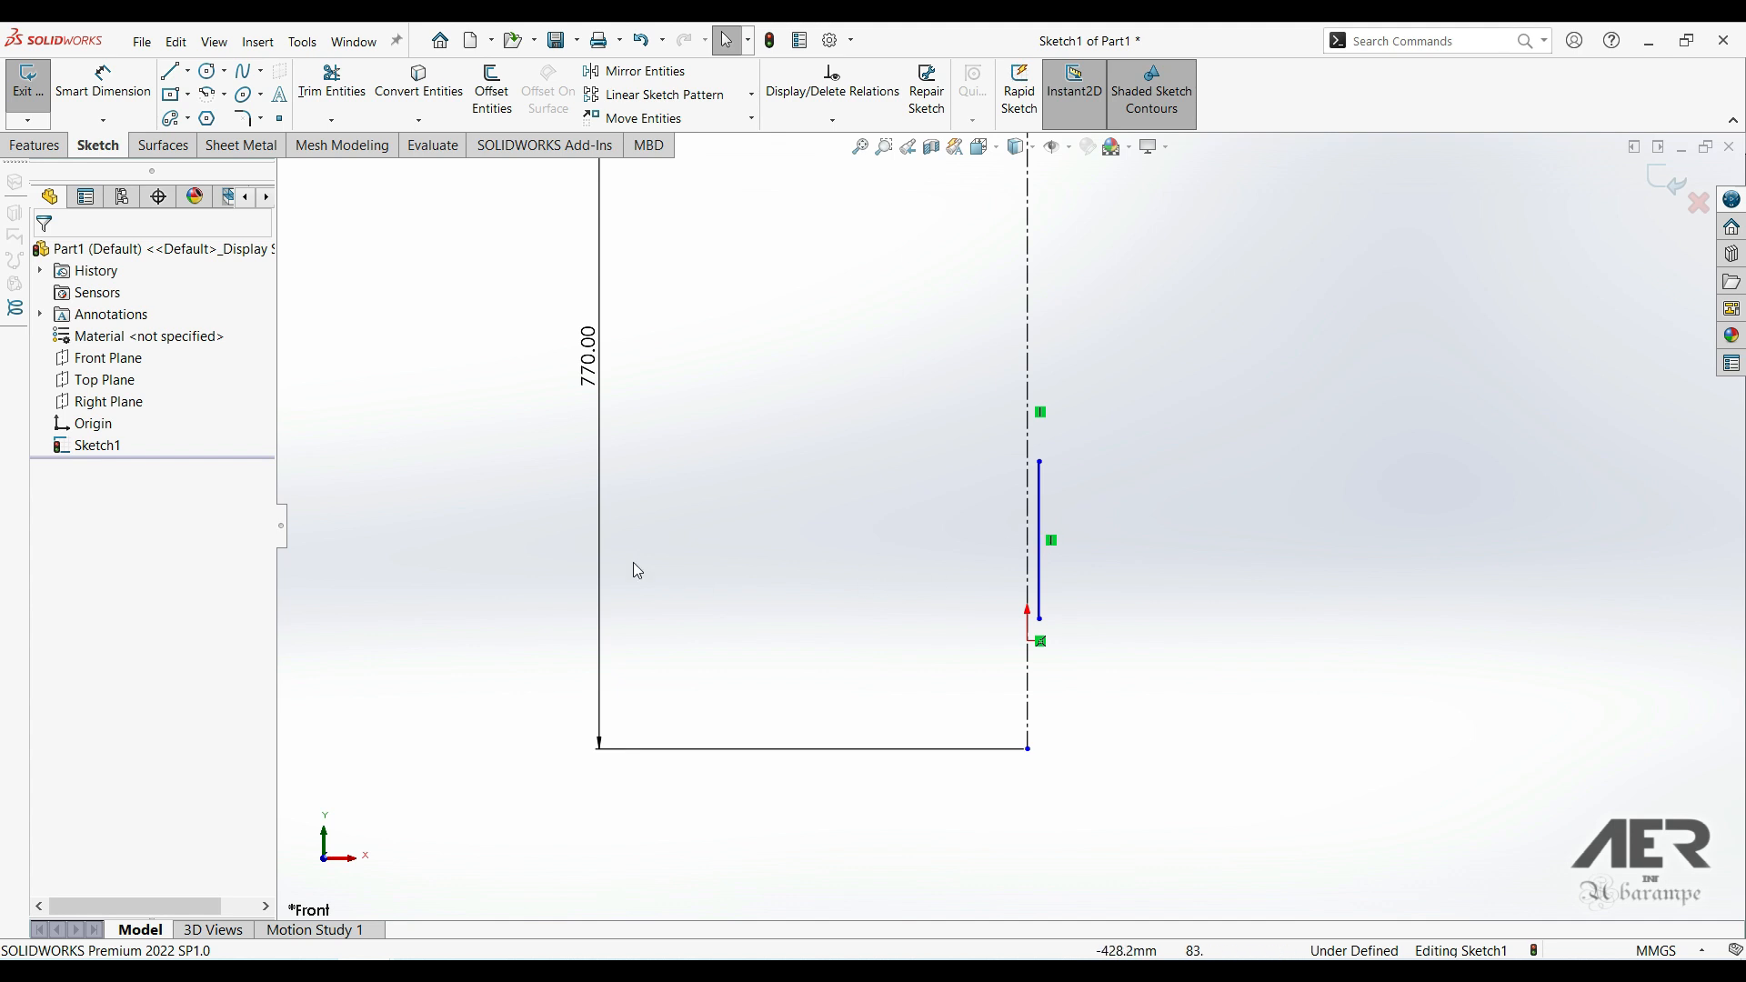
- Dimension the short vertical line's length to 153 mm
{"action": "left_click", "coordinate": [113, 80]}
{"action": "left_click", "coordinate": [1042, 589]}
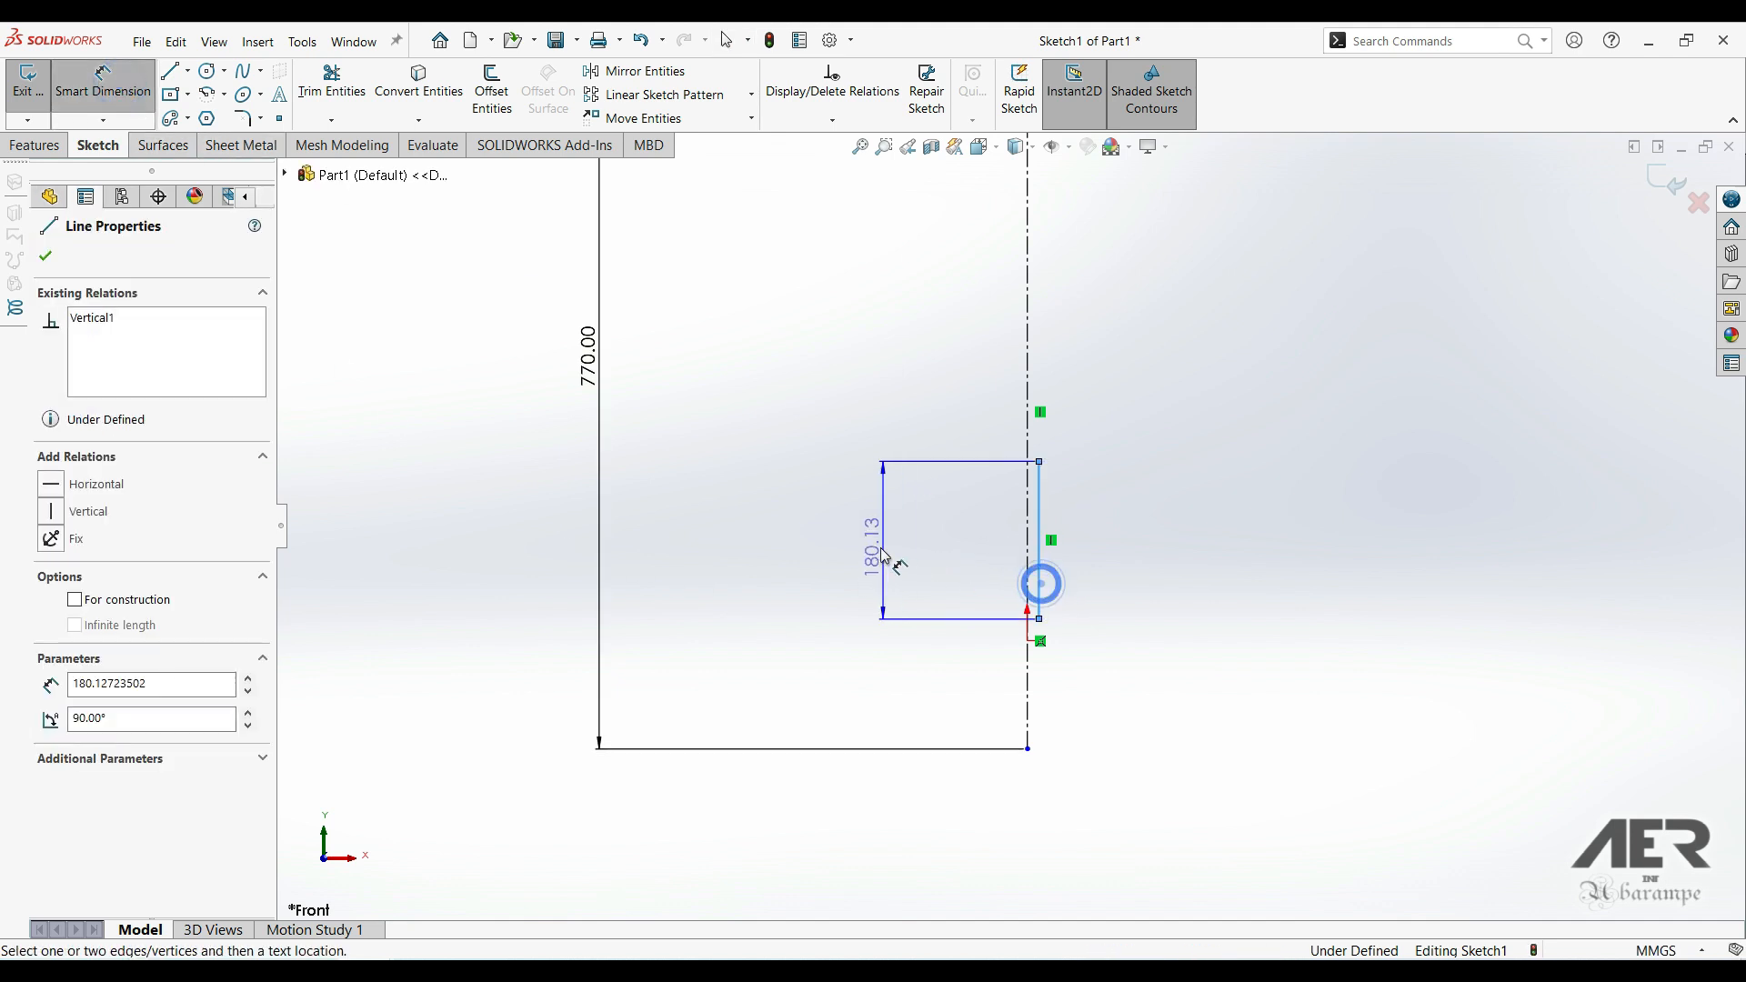
{"action": "left_click", "coordinate": [858, 542]}
{"action": "key", "text": "Return"}
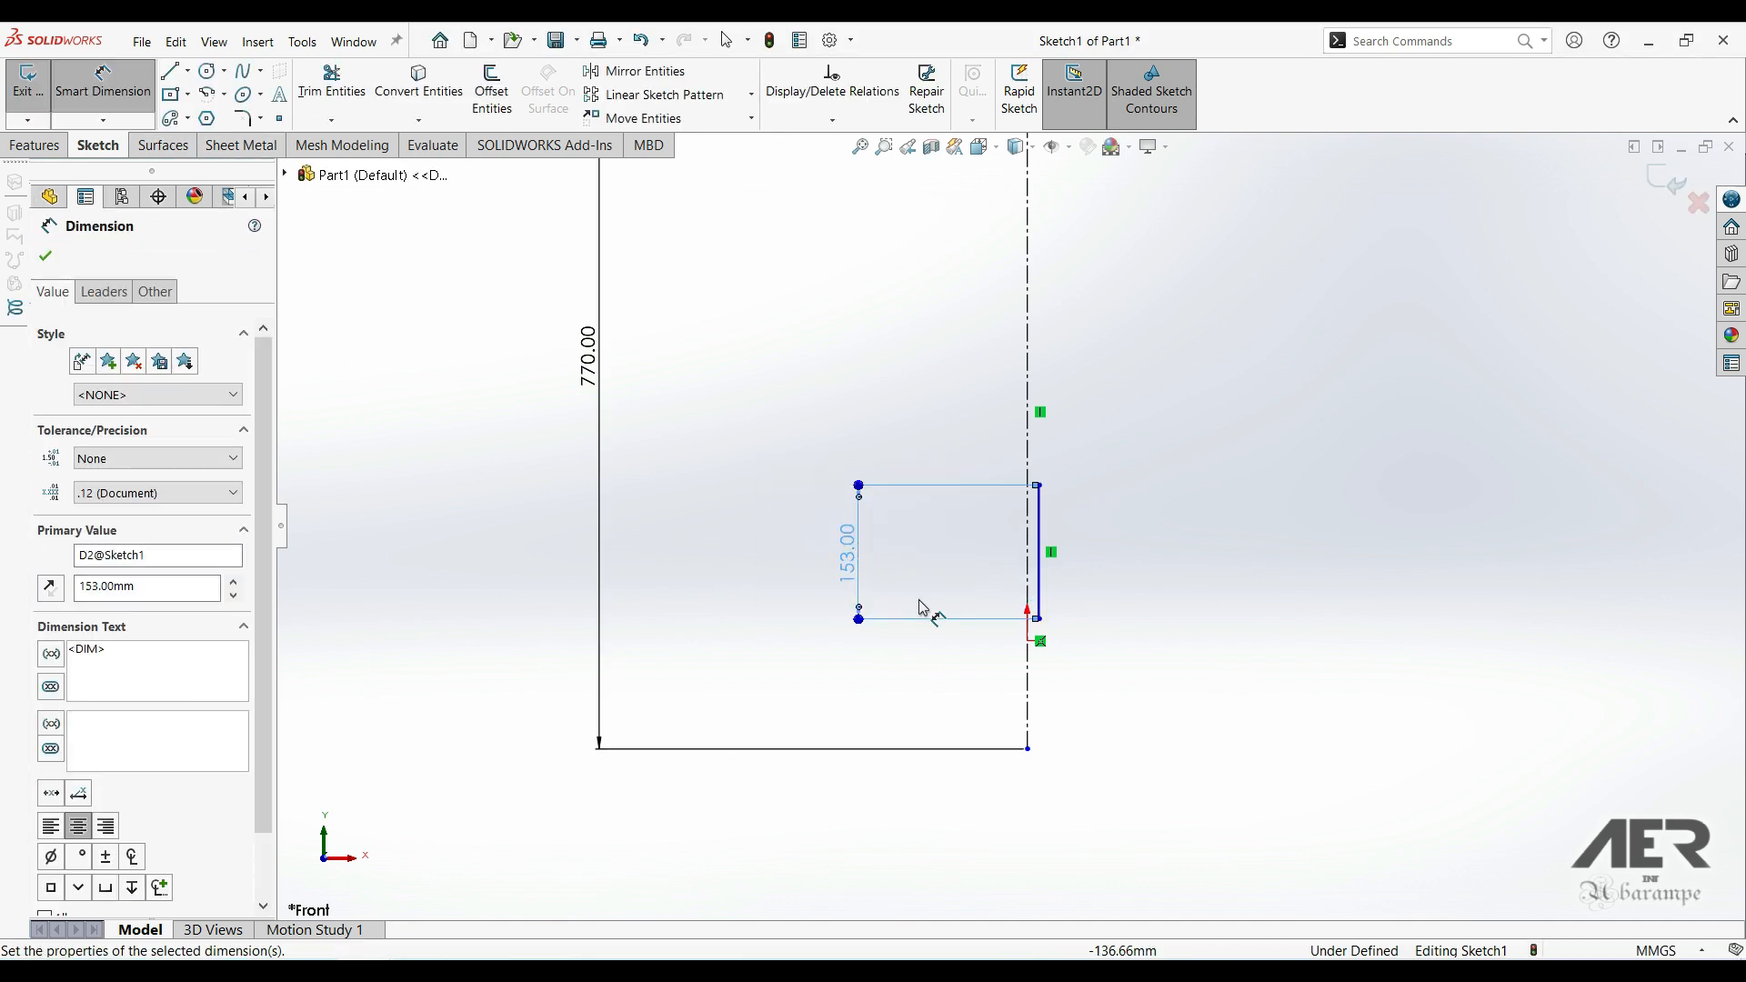
- Dimension the vertical distance from the origin to the short line's lower endpoint as 13.5 mm
{"action": "left_click", "coordinate": [1030, 641]}
{"action": "left_click", "coordinate": [1041, 619]}
{"action": "left_click", "coordinate": [1105, 630]}
{"action": "type", "text": "13.5"}
{"action": "key", "text": "Return"}
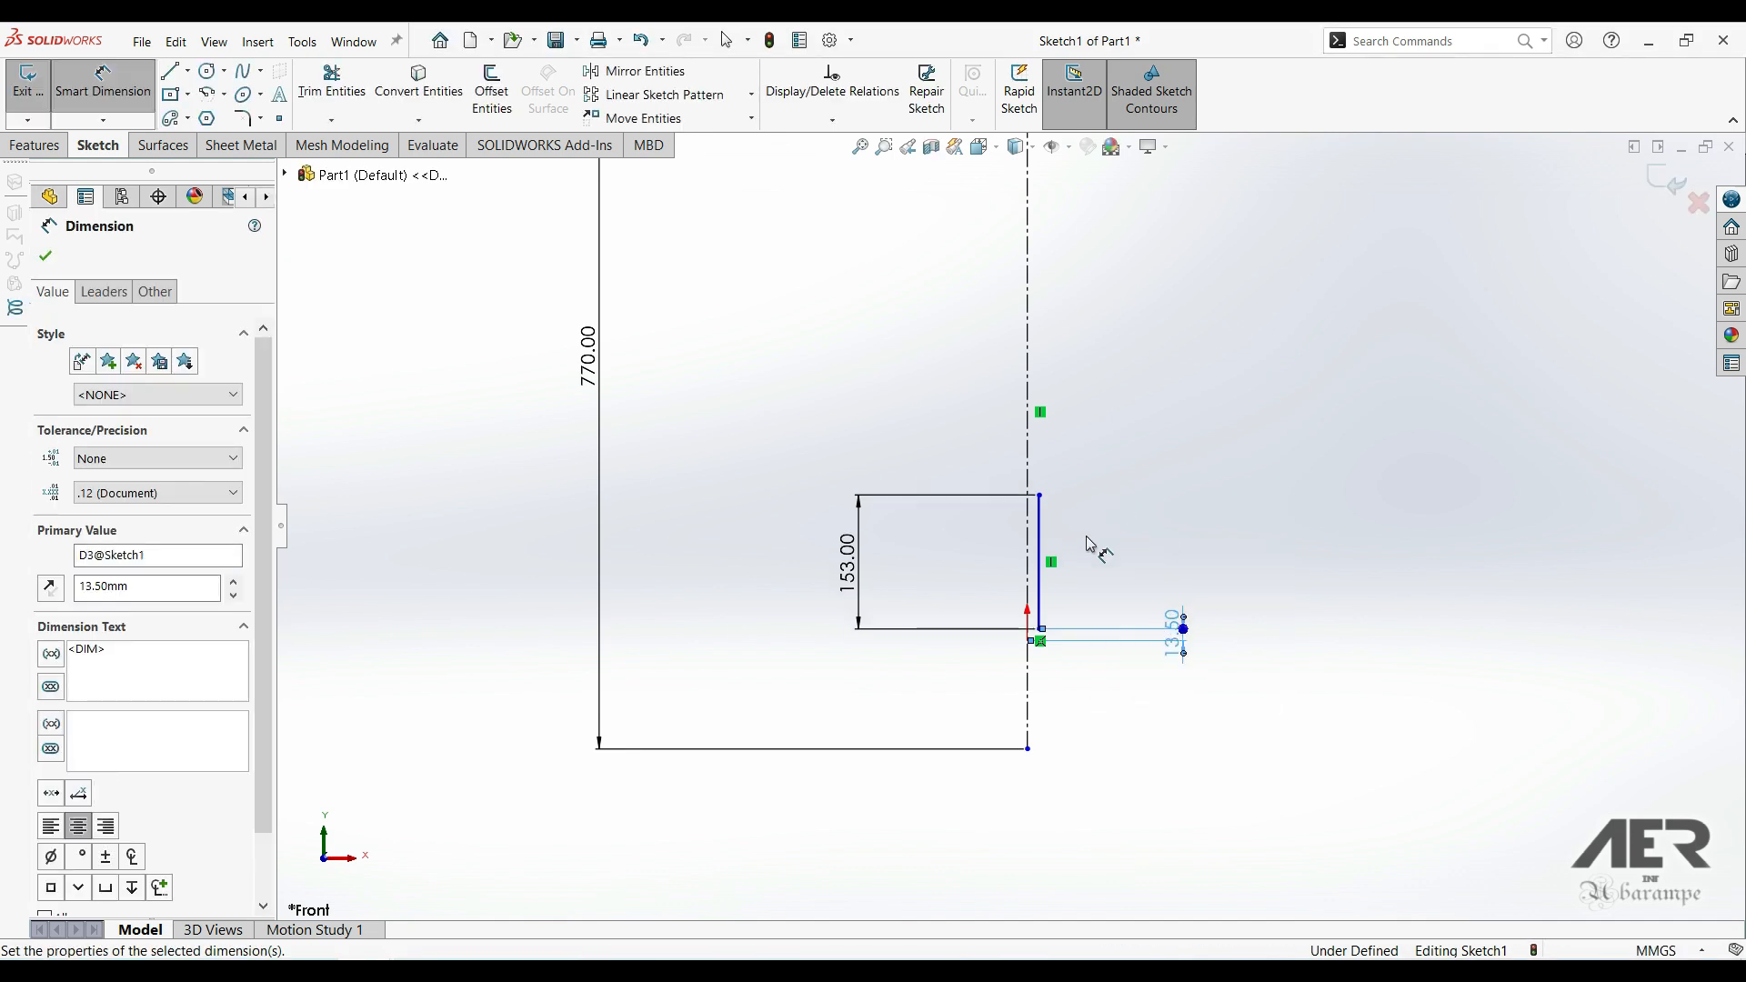
{"action": "left_click", "coordinate": [46, 255]}
- Sketch a horizontal centerline about 146 mm long, running right from the vertical centerline just above the 153 mm line
{"action": "left_click", "coordinate": [187, 71]}
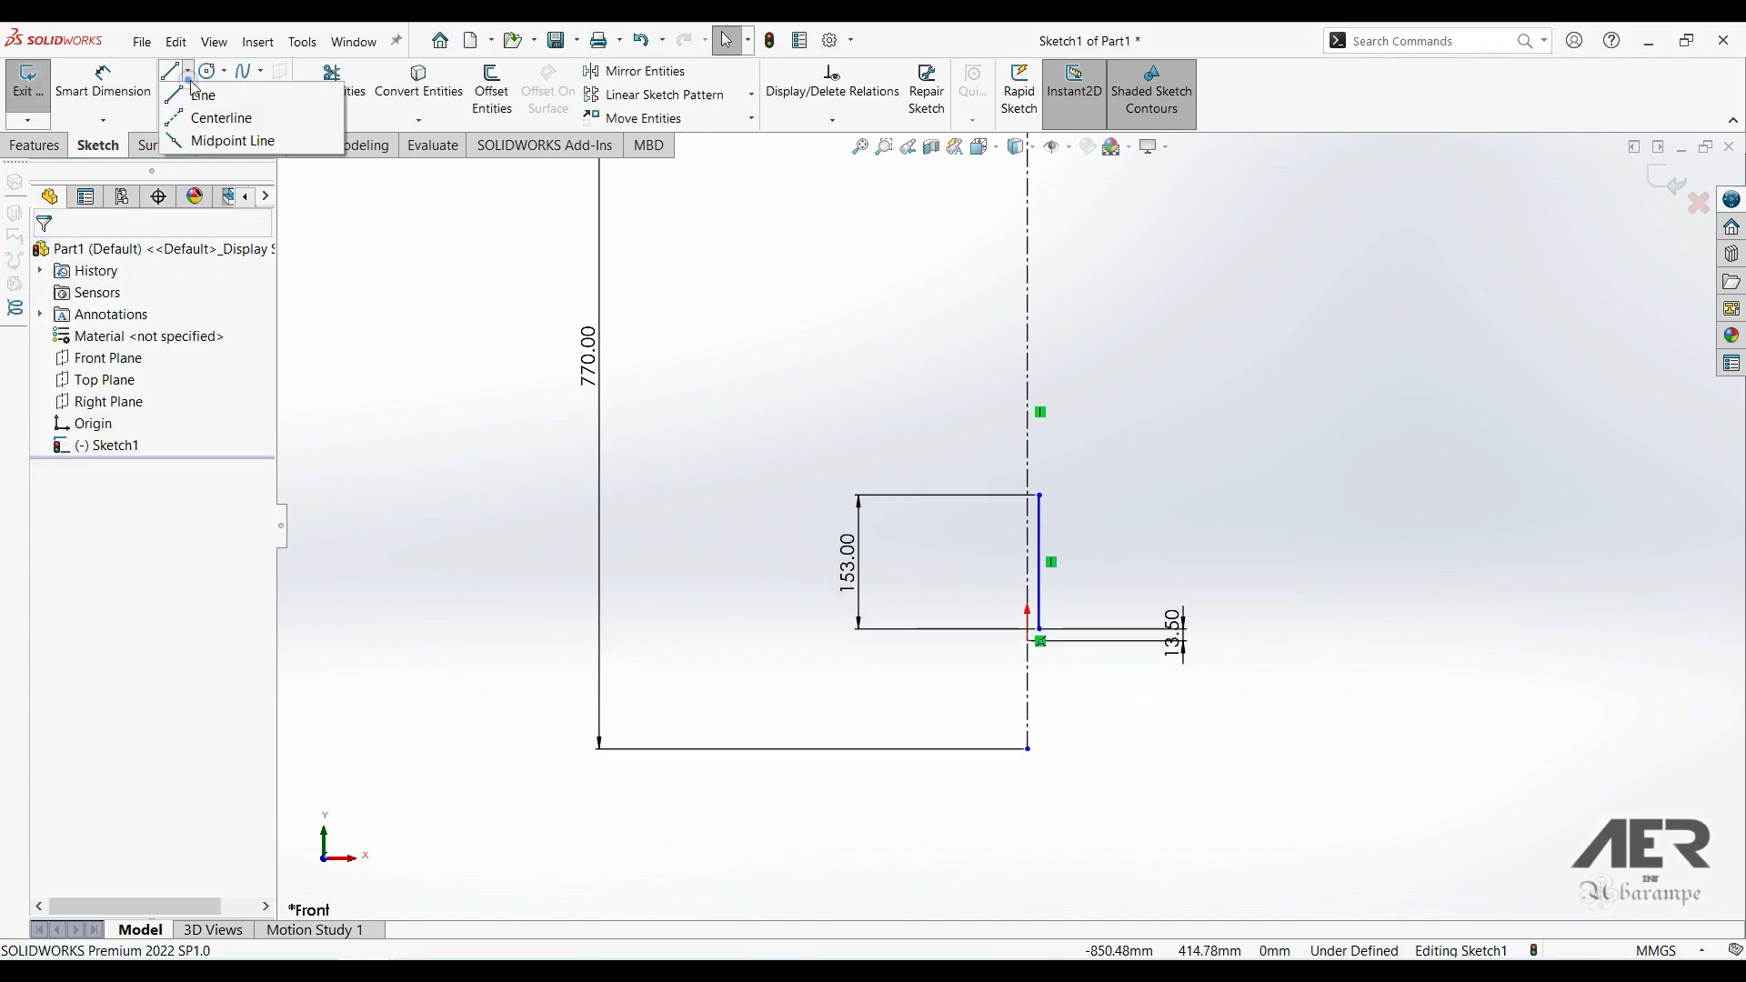
{"action": "left_click", "coordinate": [218, 118]}
{"action": "left_click", "coordinate": [1039, 428]}
{"action": "left_click", "coordinate": [1157, 427]}
{"action": "key", "text": "Escape"}
- Sketch a second horizontal centerline about 77 mm long, running right from the vertical centerline well above the first one
{"action": "left_click", "coordinate": [188, 70]}
{"action": "left_click", "coordinate": [207, 118]}
{"action": "left_click", "coordinate": [1039, 242]}
{"action": "left_click", "coordinate": [1096, 242]}
{"action": "key", "text": "Escape"}
- Dimension the lower horizontal centerline's length to 125 mm and the upper one's to 85 mm
{"action": "right_click_drag", "start_coordinate": [906, 325], "coordinate": [976, 273]}
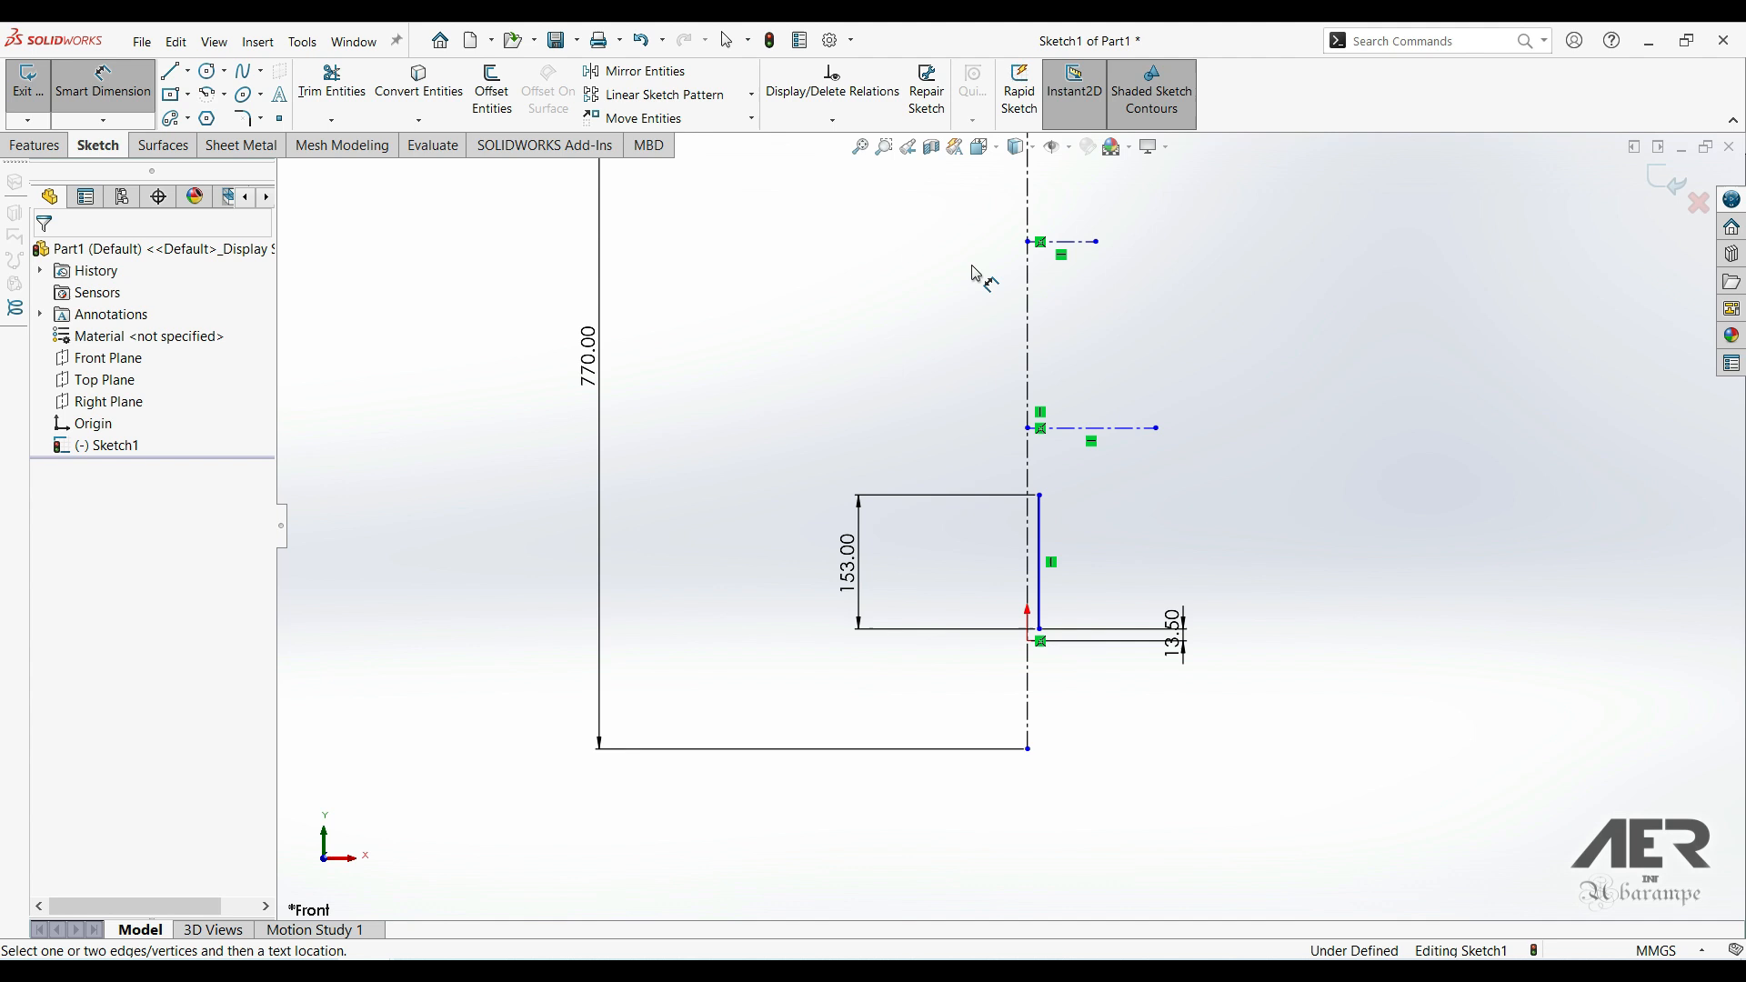
{"action": "left_click", "coordinate": [1113, 430]}
{"action": "left_click", "coordinate": [1107, 535]}
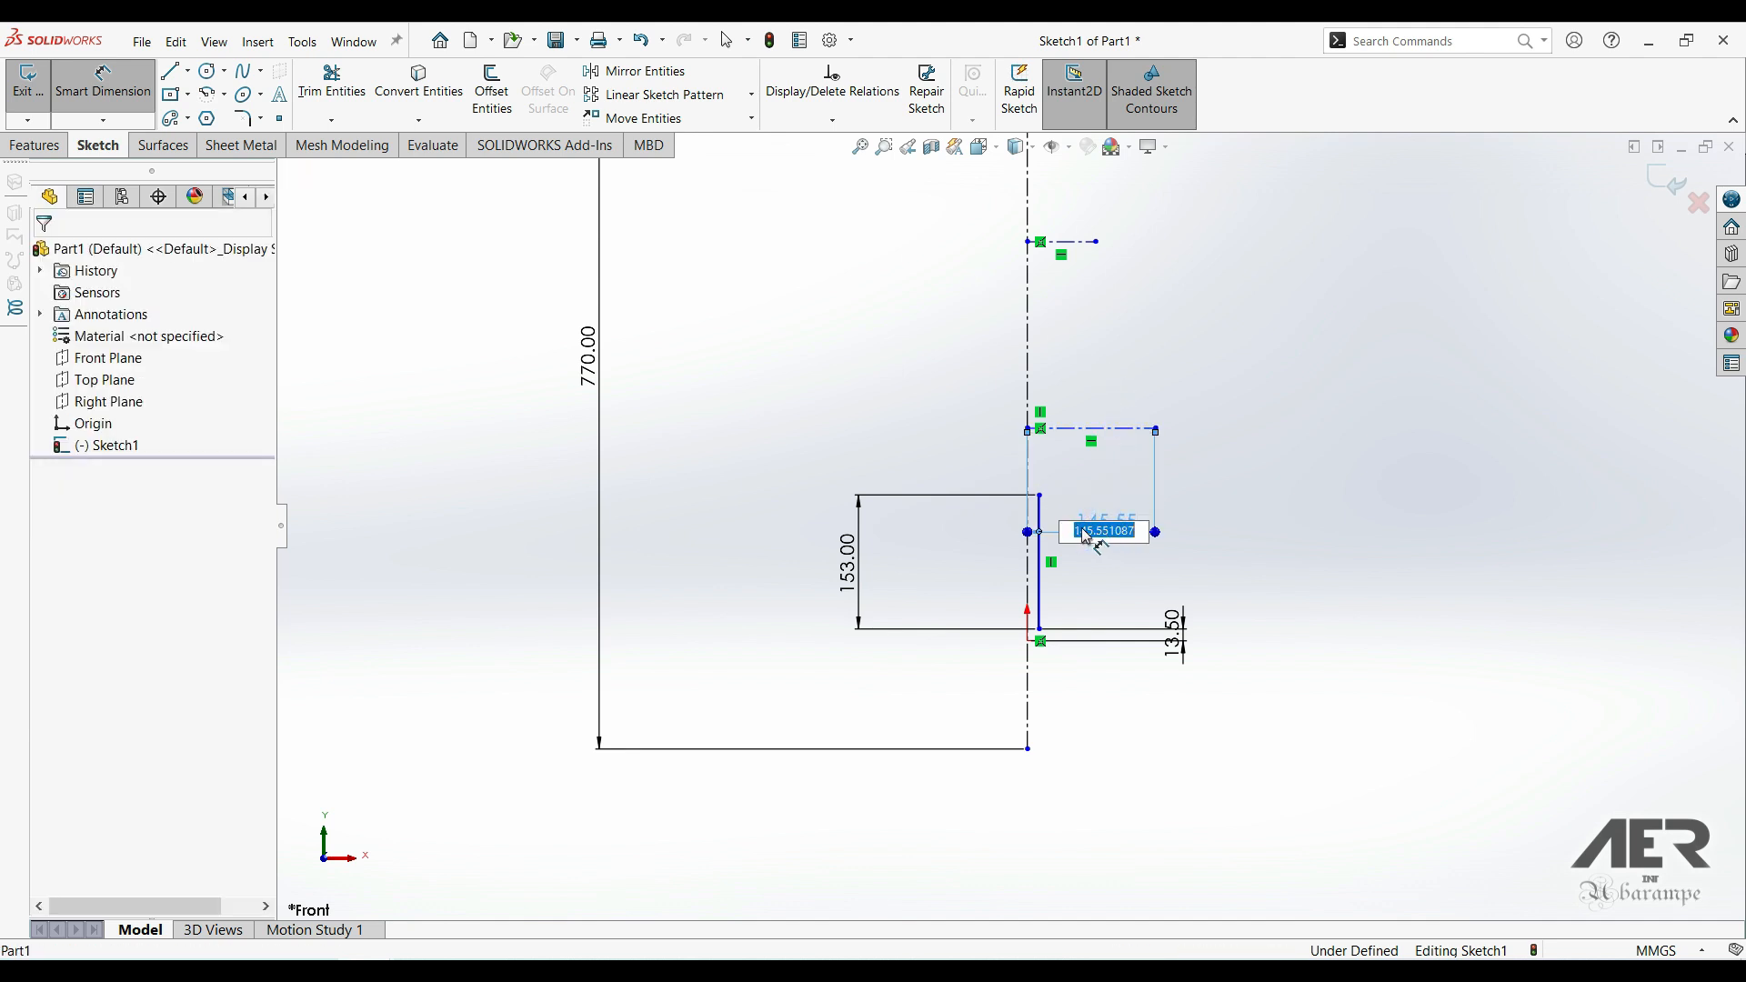
{"action": "type", "text": "125"}
{"action": "key", "text": "Return"}
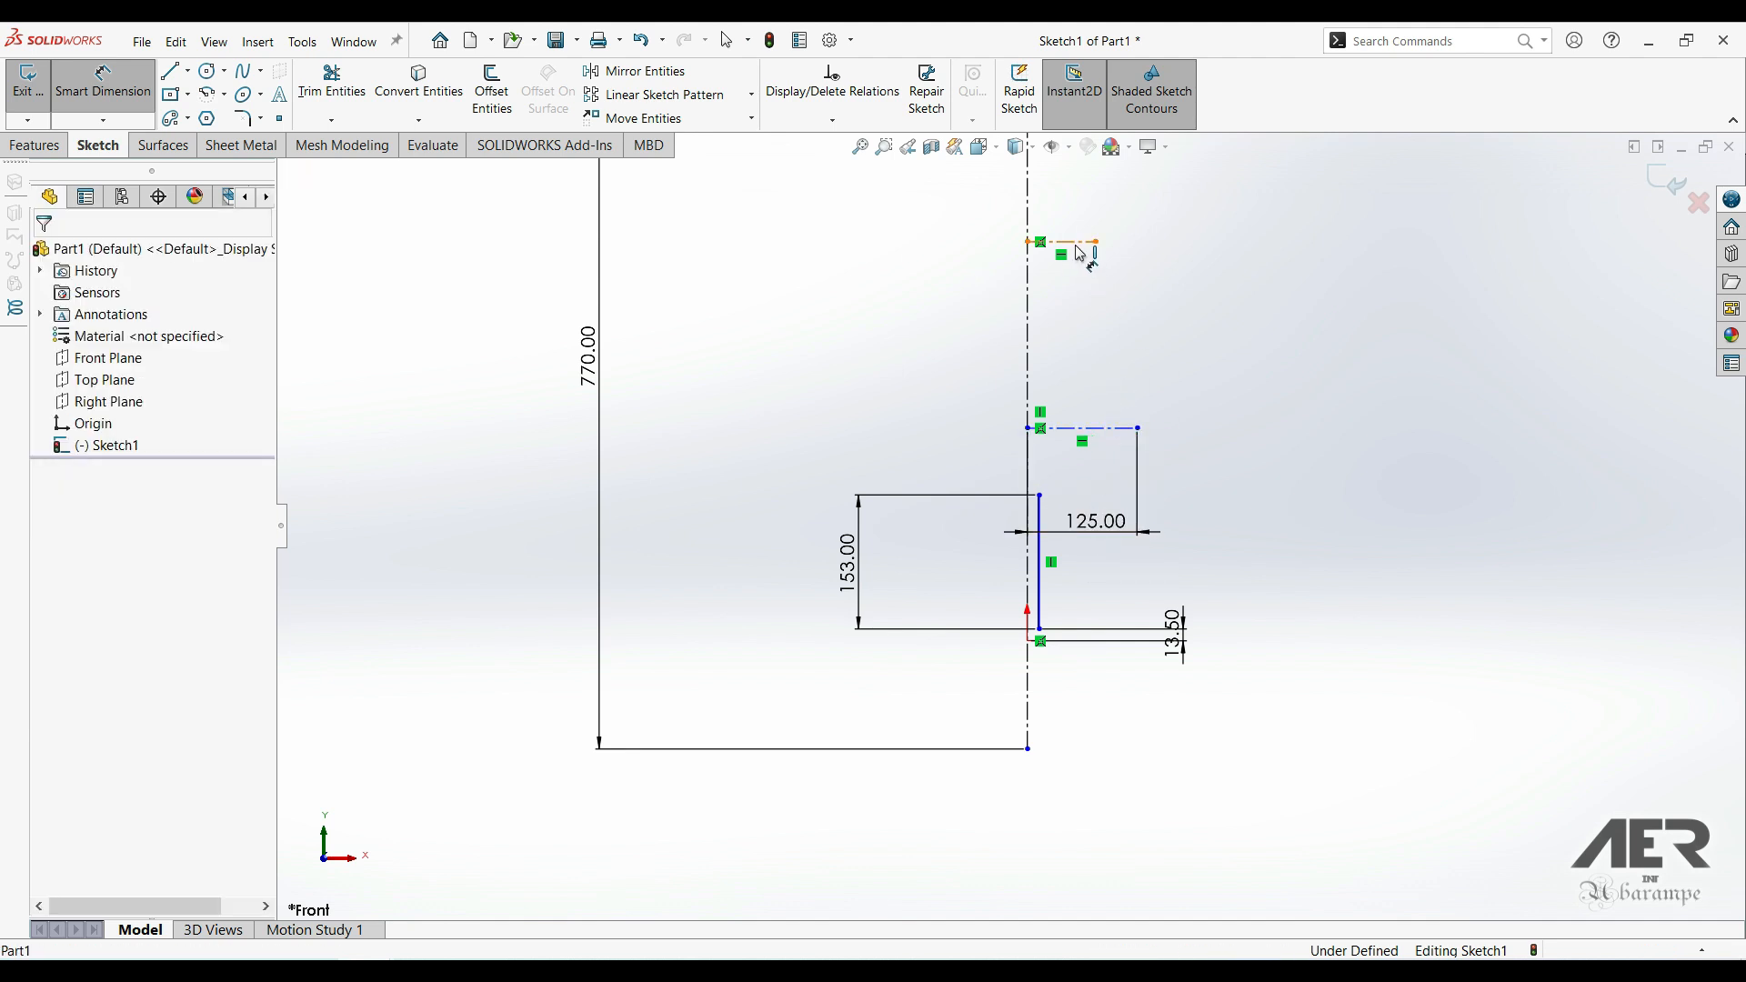
{"action": "left_click", "coordinate": [1068, 242]}
{"action": "left_click", "coordinate": [1067, 312]}
{"action": "type", "text": "85"}
{"action": "key", "text": "Return"}
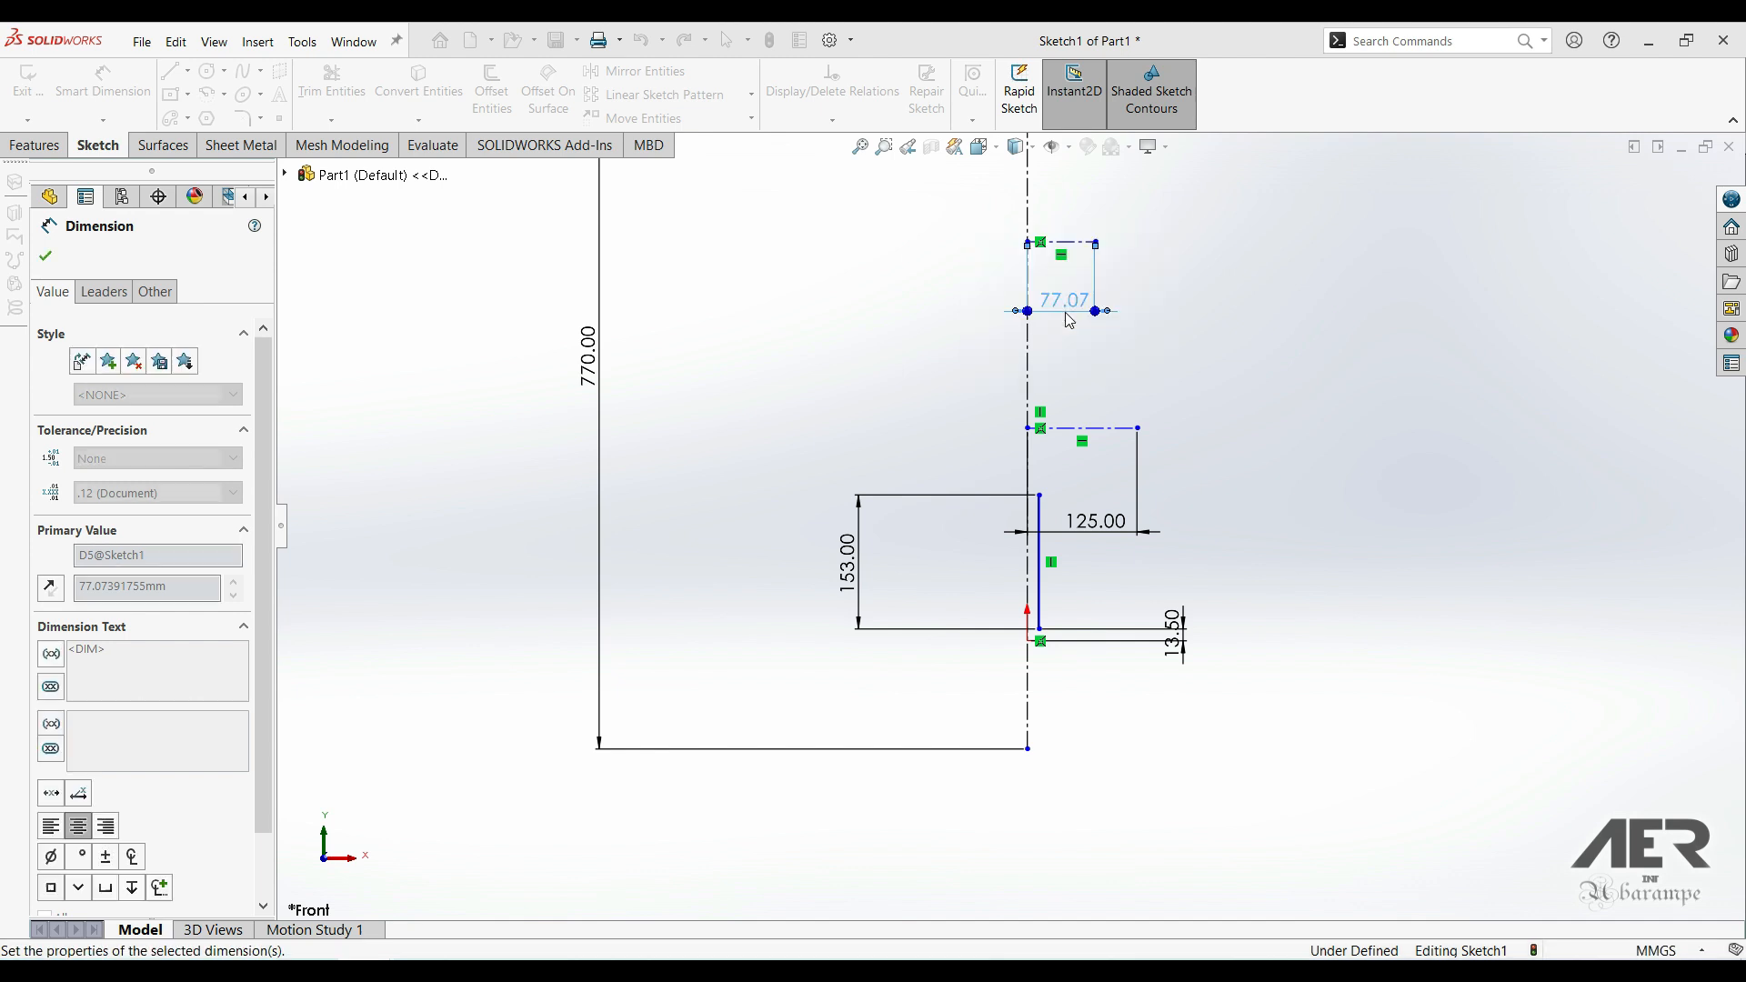
- Dimension the distance from the short vertical line's upper endpoint to the lower horizontal centerline as 88 mm
{"action": "left_click", "coordinate": [1039, 497]}
{"action": "left_click", "coordinate": [1052, 428]}
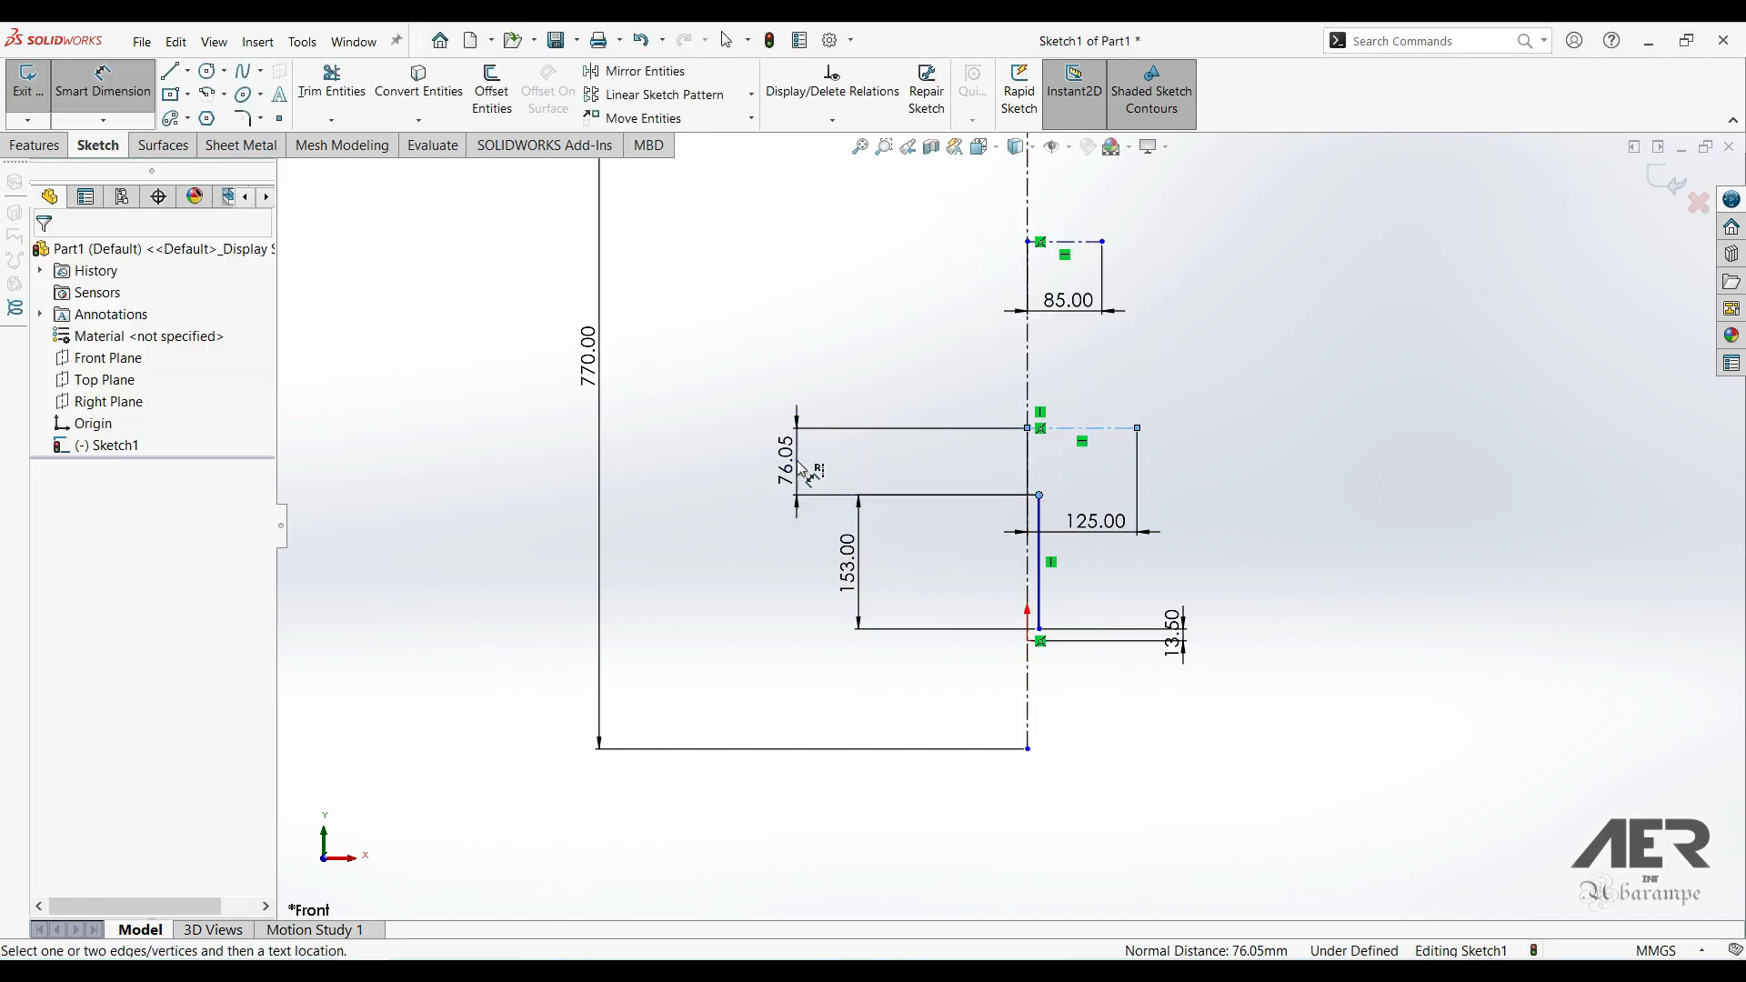
{"action": "left_click", "coordinate": [784, 461]}
{"action": "type", "text": "88"}
{"action": "key", "text": "Return"}
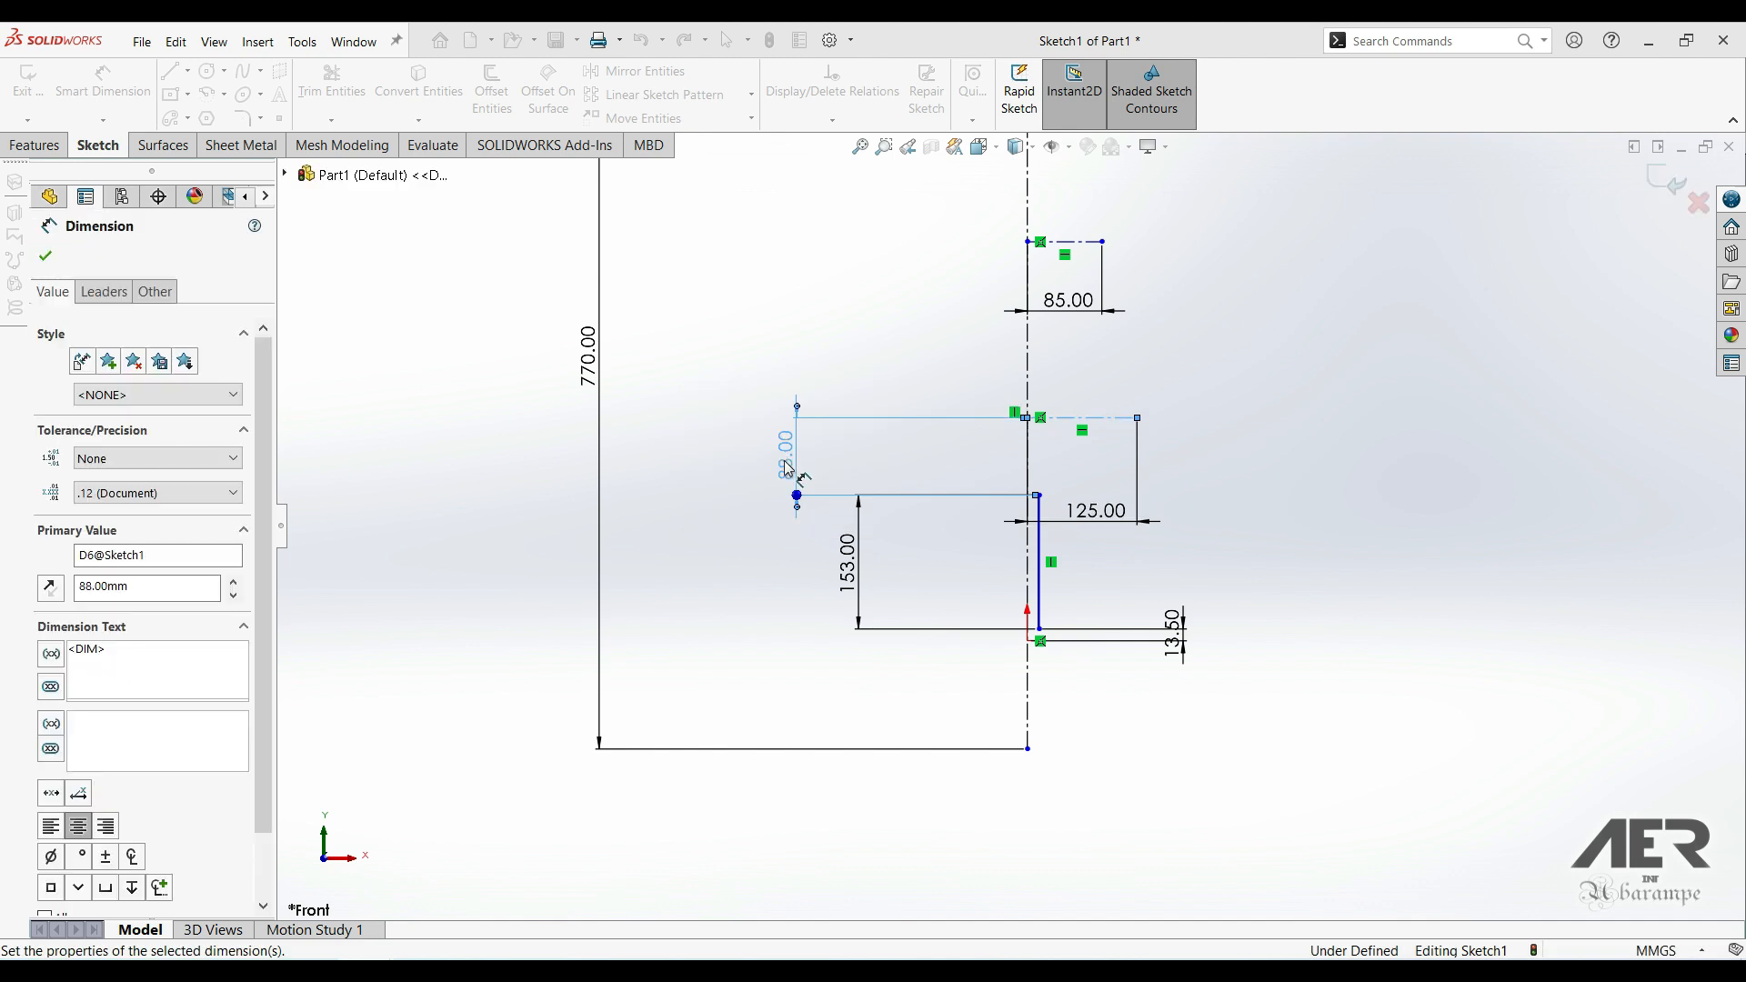
- Dimension the distance between the two horizontal centerlines as 185 mm
{"action": "left_click", "coordinate": [1064, 246]}
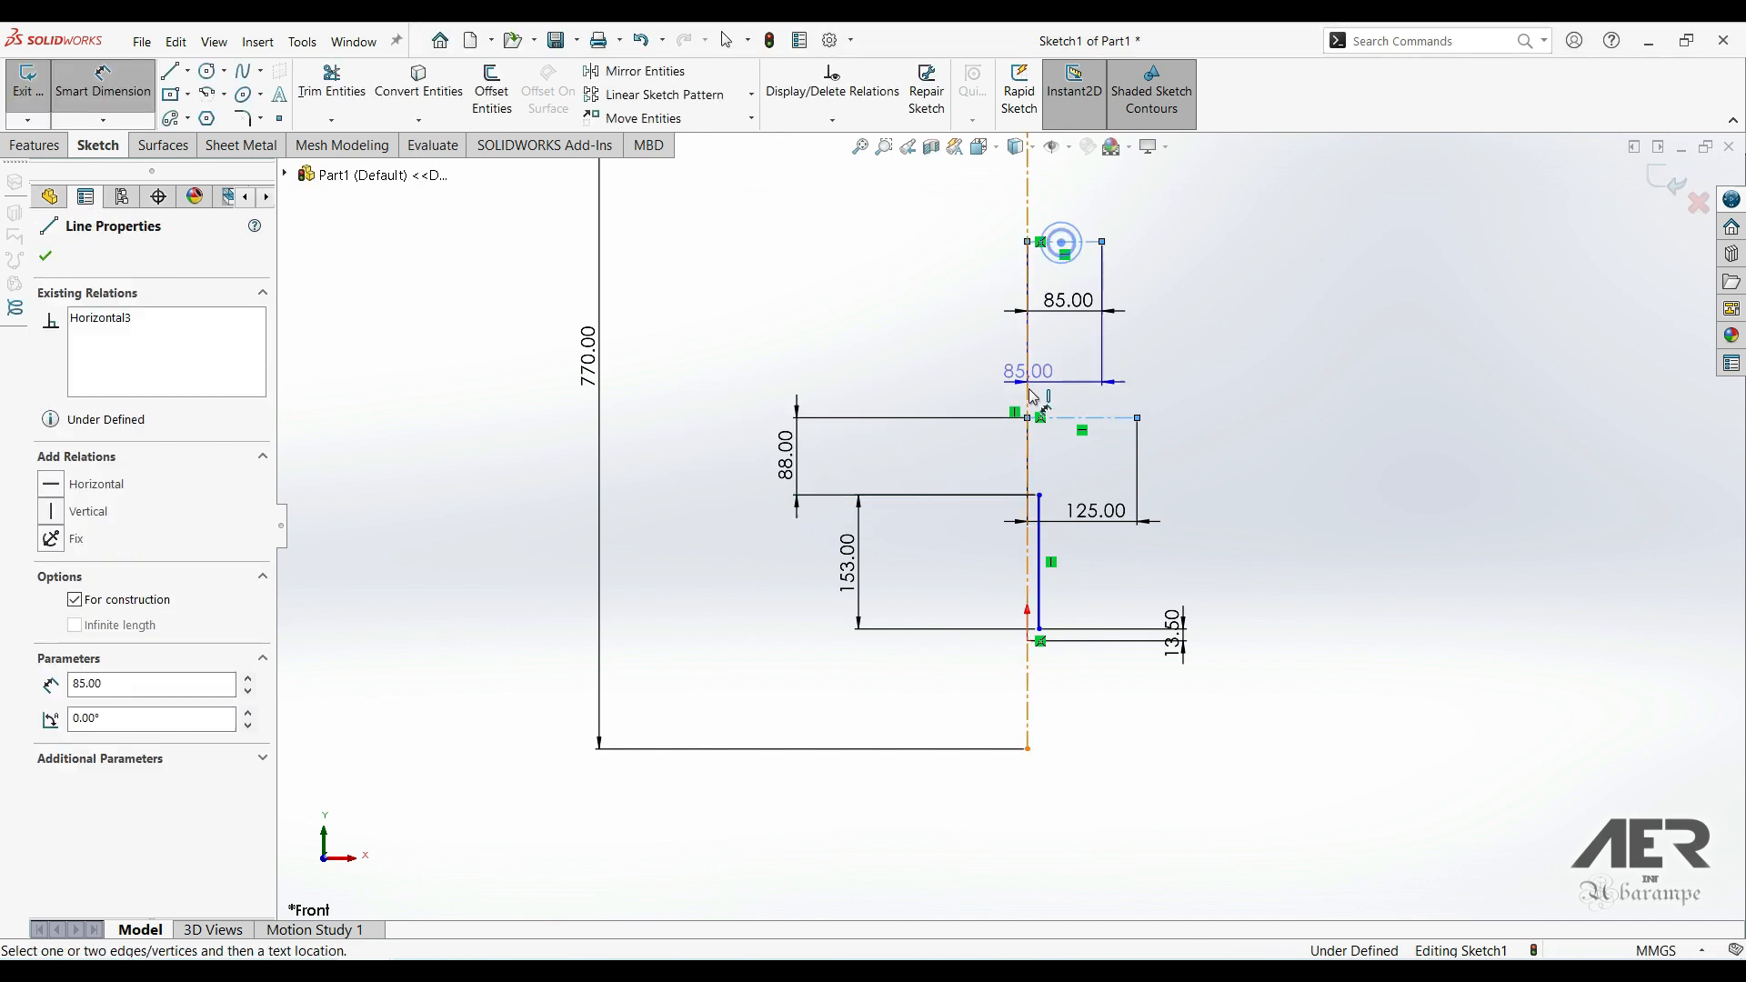
{"action": "left_click", "coordinate": [1067, 420]}
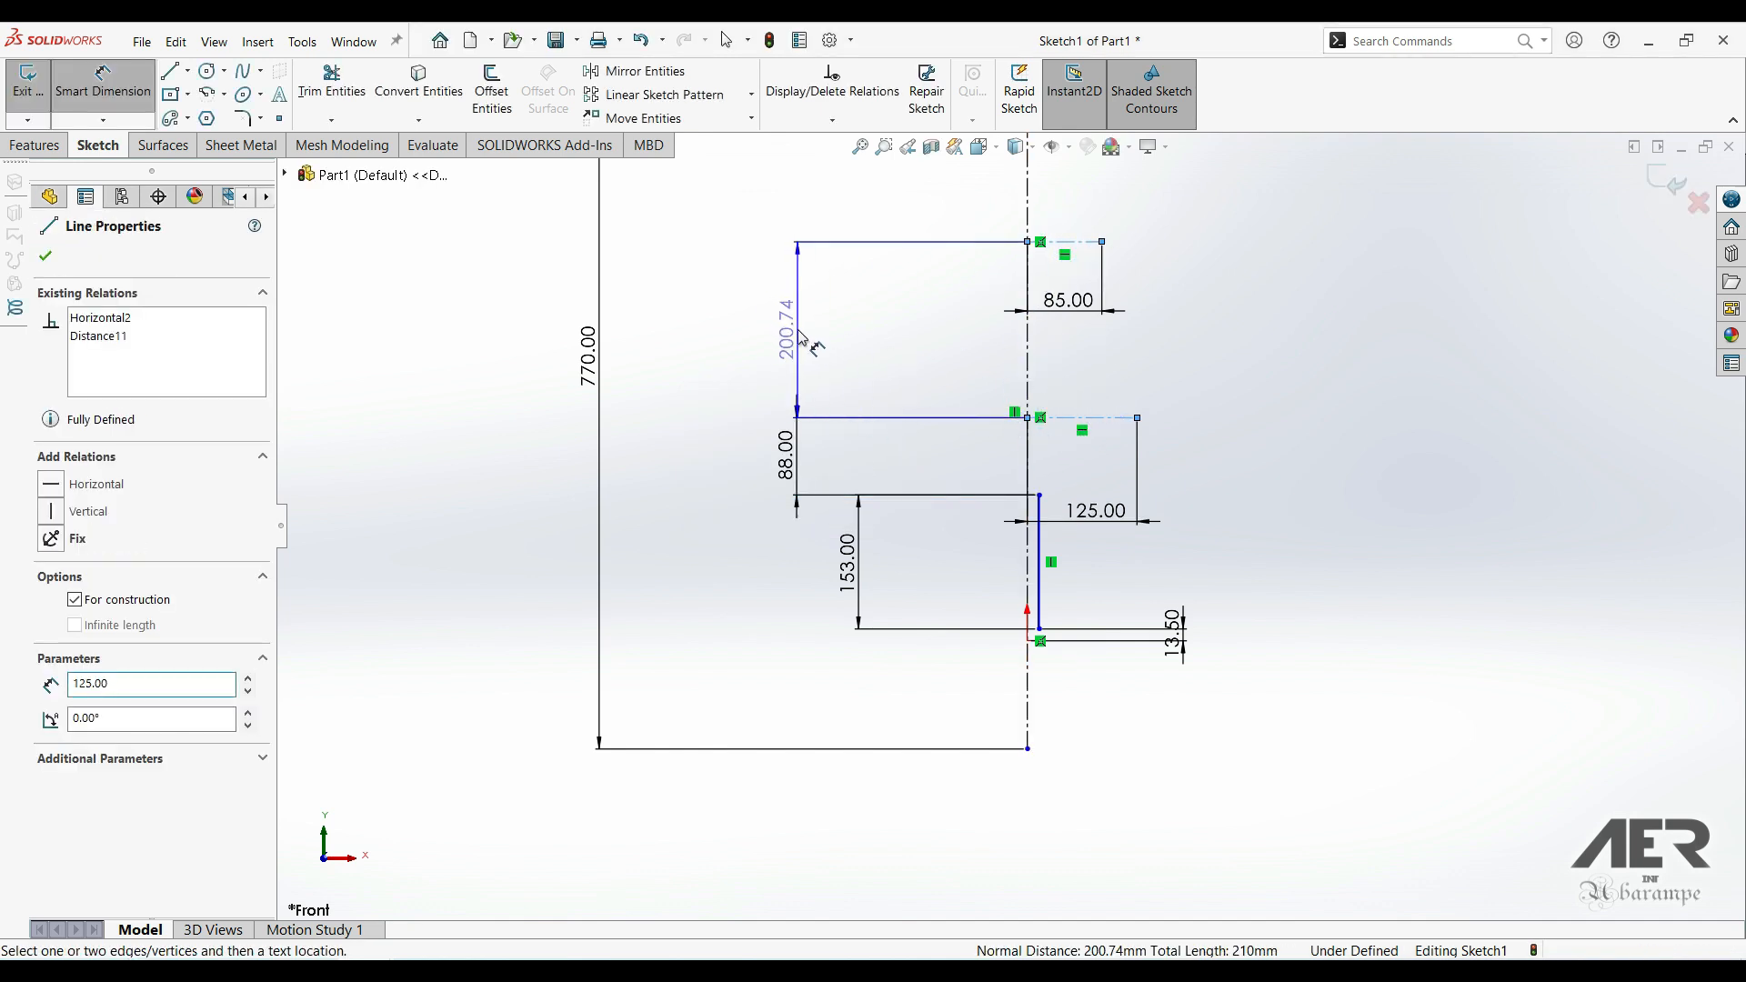
{"action": "left_click", "coordinate": [782, 329]}
{"action": "type", "text": "185"}
{"action": "key", "text": "Return"}
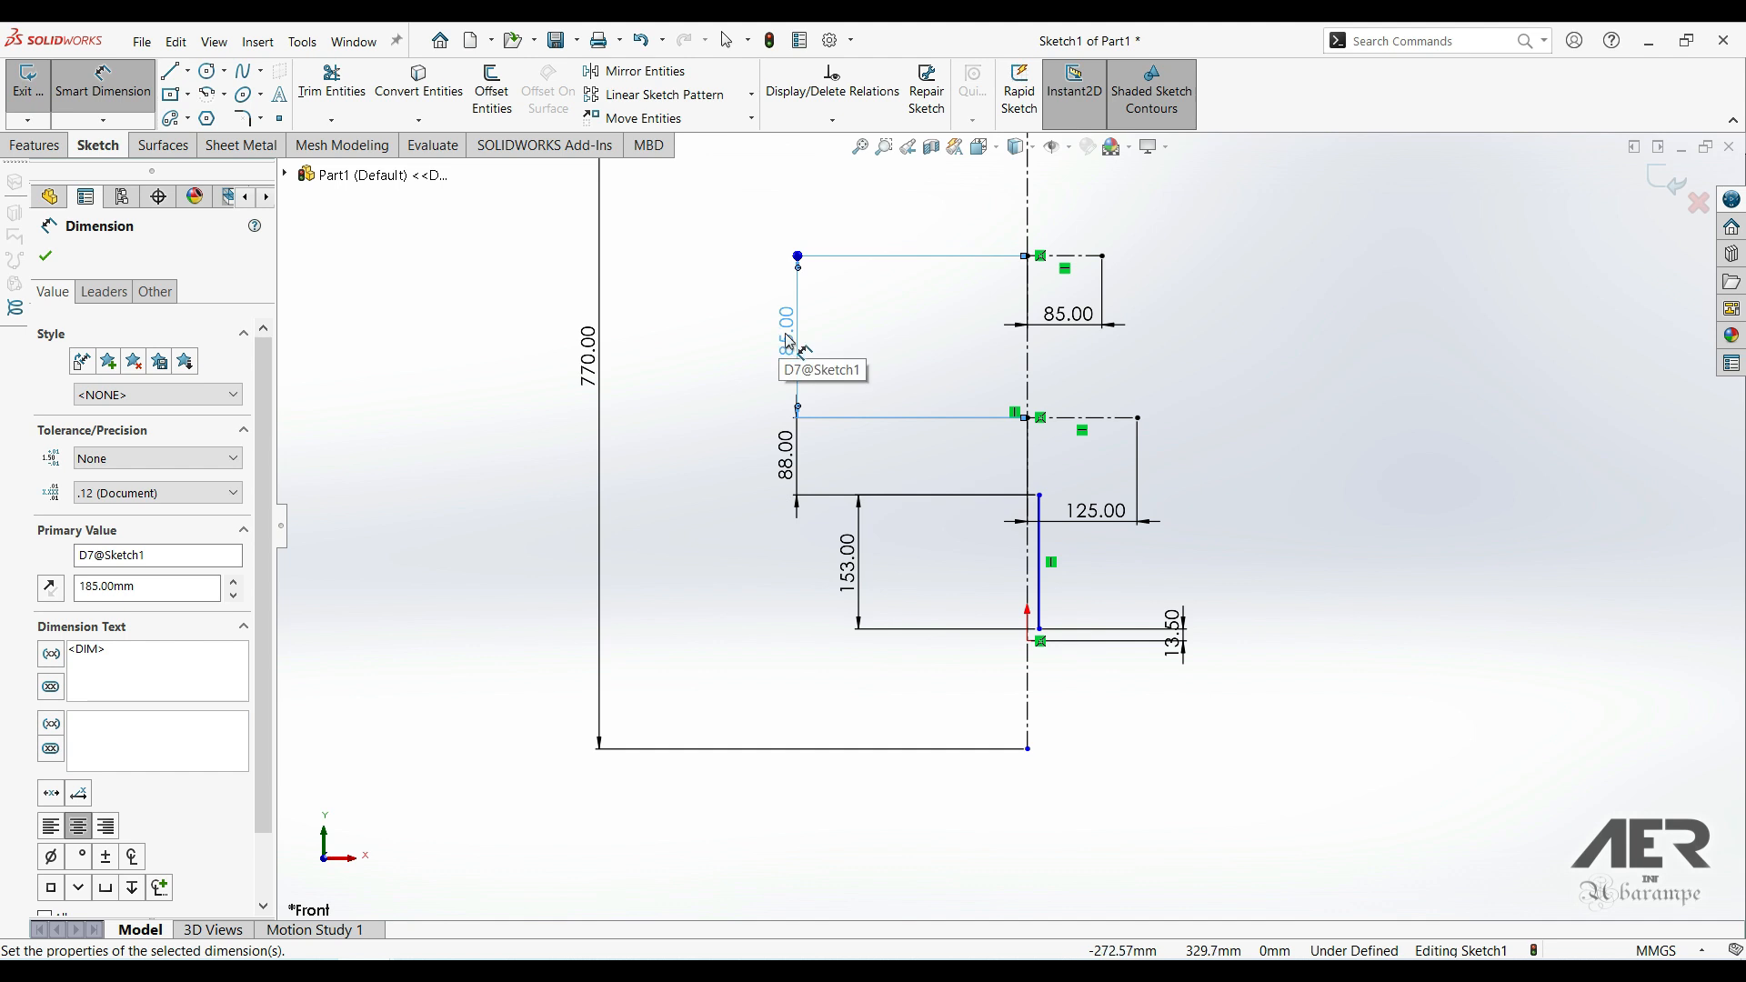
{"action": "left_click", "coordinate": [45, 258]}
- Sketch a spline from the vertical line's upper endpoint, bulging out to the 125 mm centerline's outer end and curving back towards the axis above it
{"action": "scroll", "coordinate": [472, 353], "scroll_direction": "up", "scroll_amount": 1}
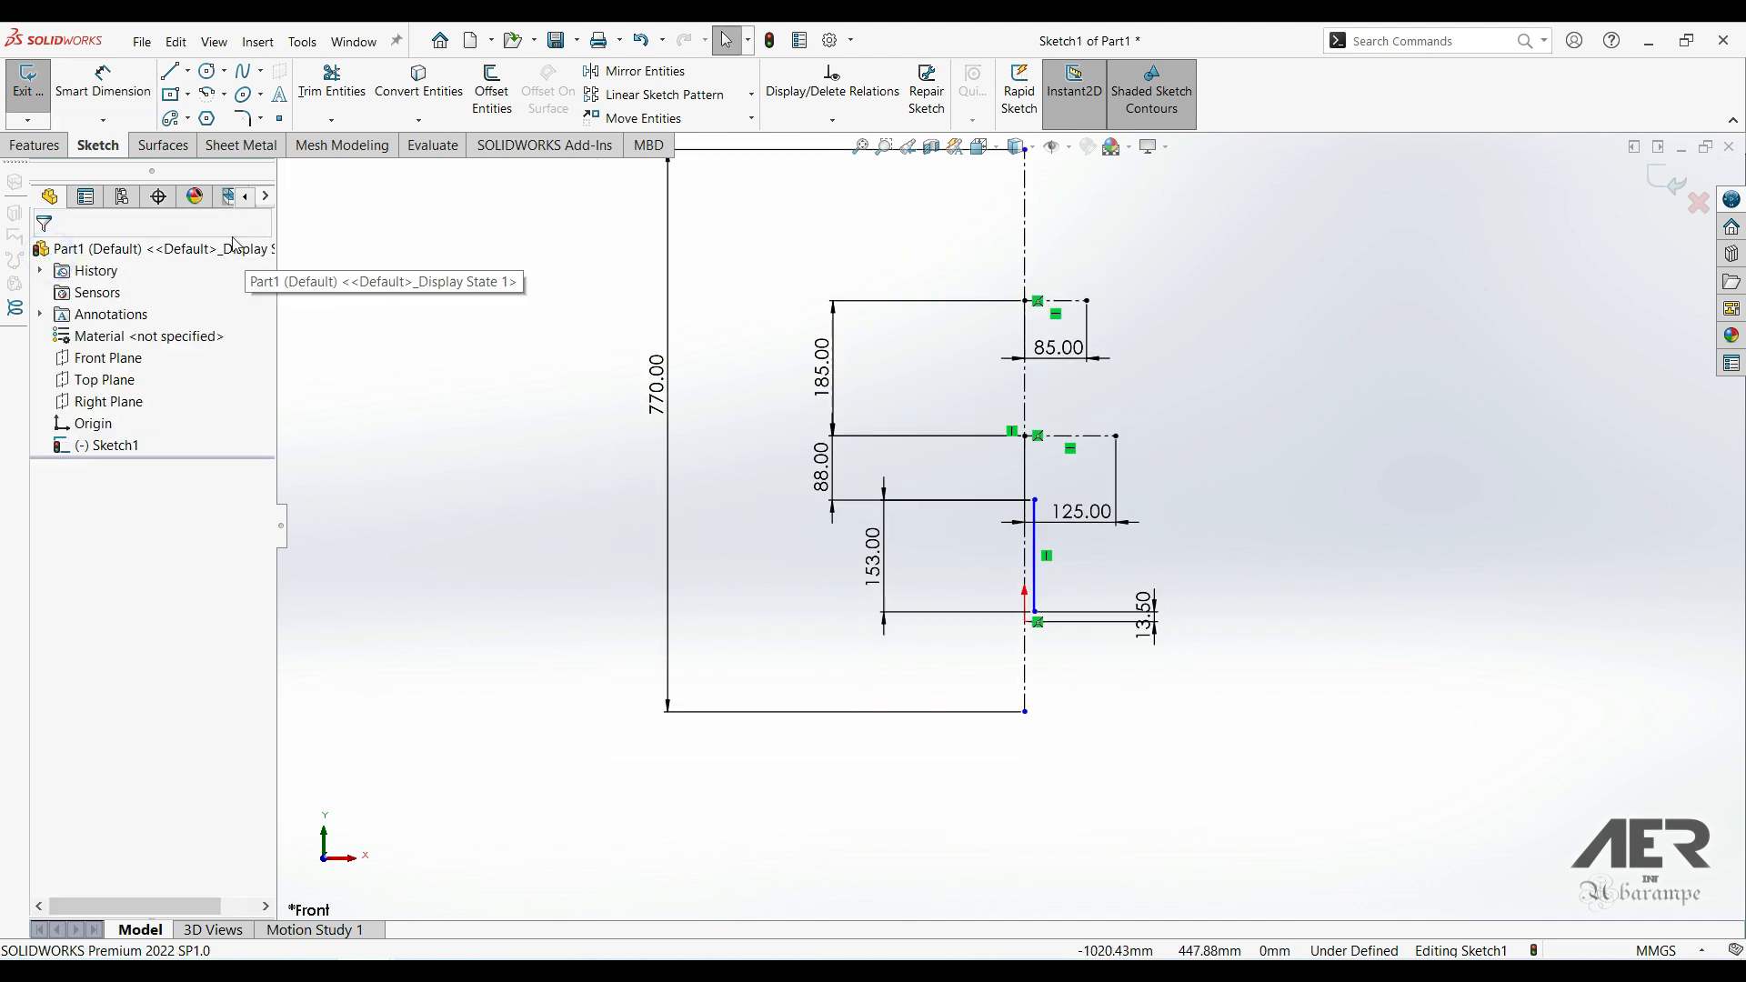
{"action": "left_click", "coordinate": [243, 70]}
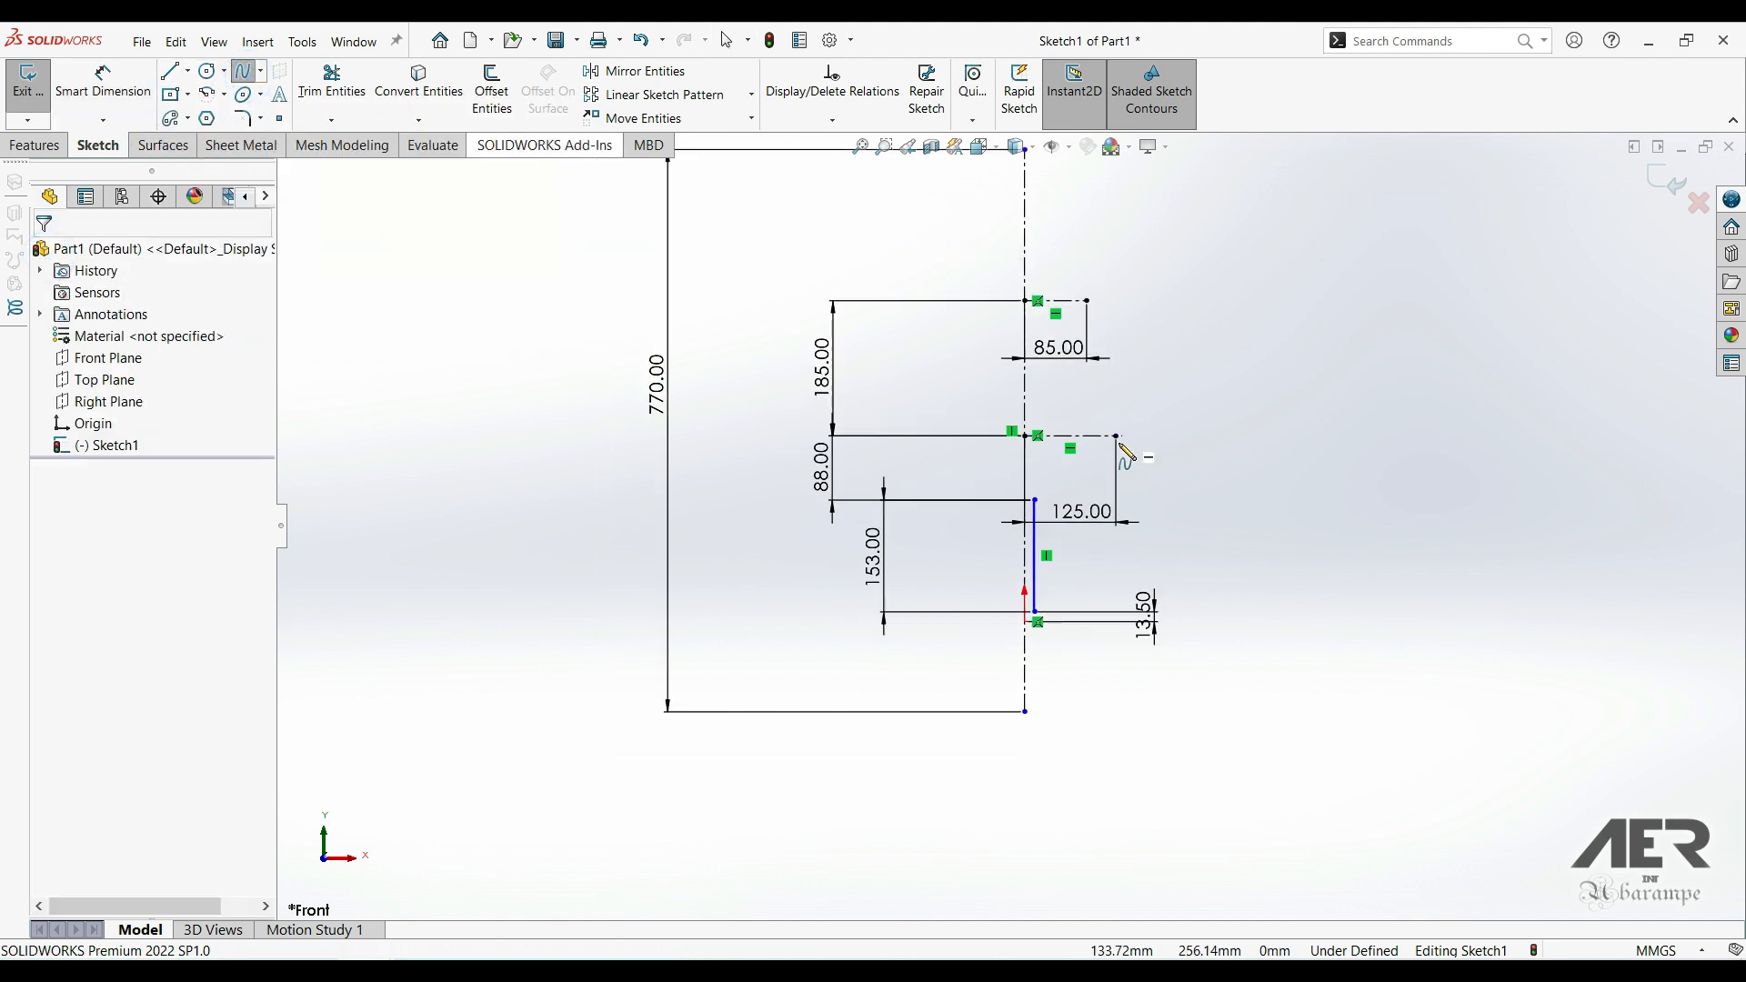
{"action": "left_click", "coordinate": [1034, 500]}
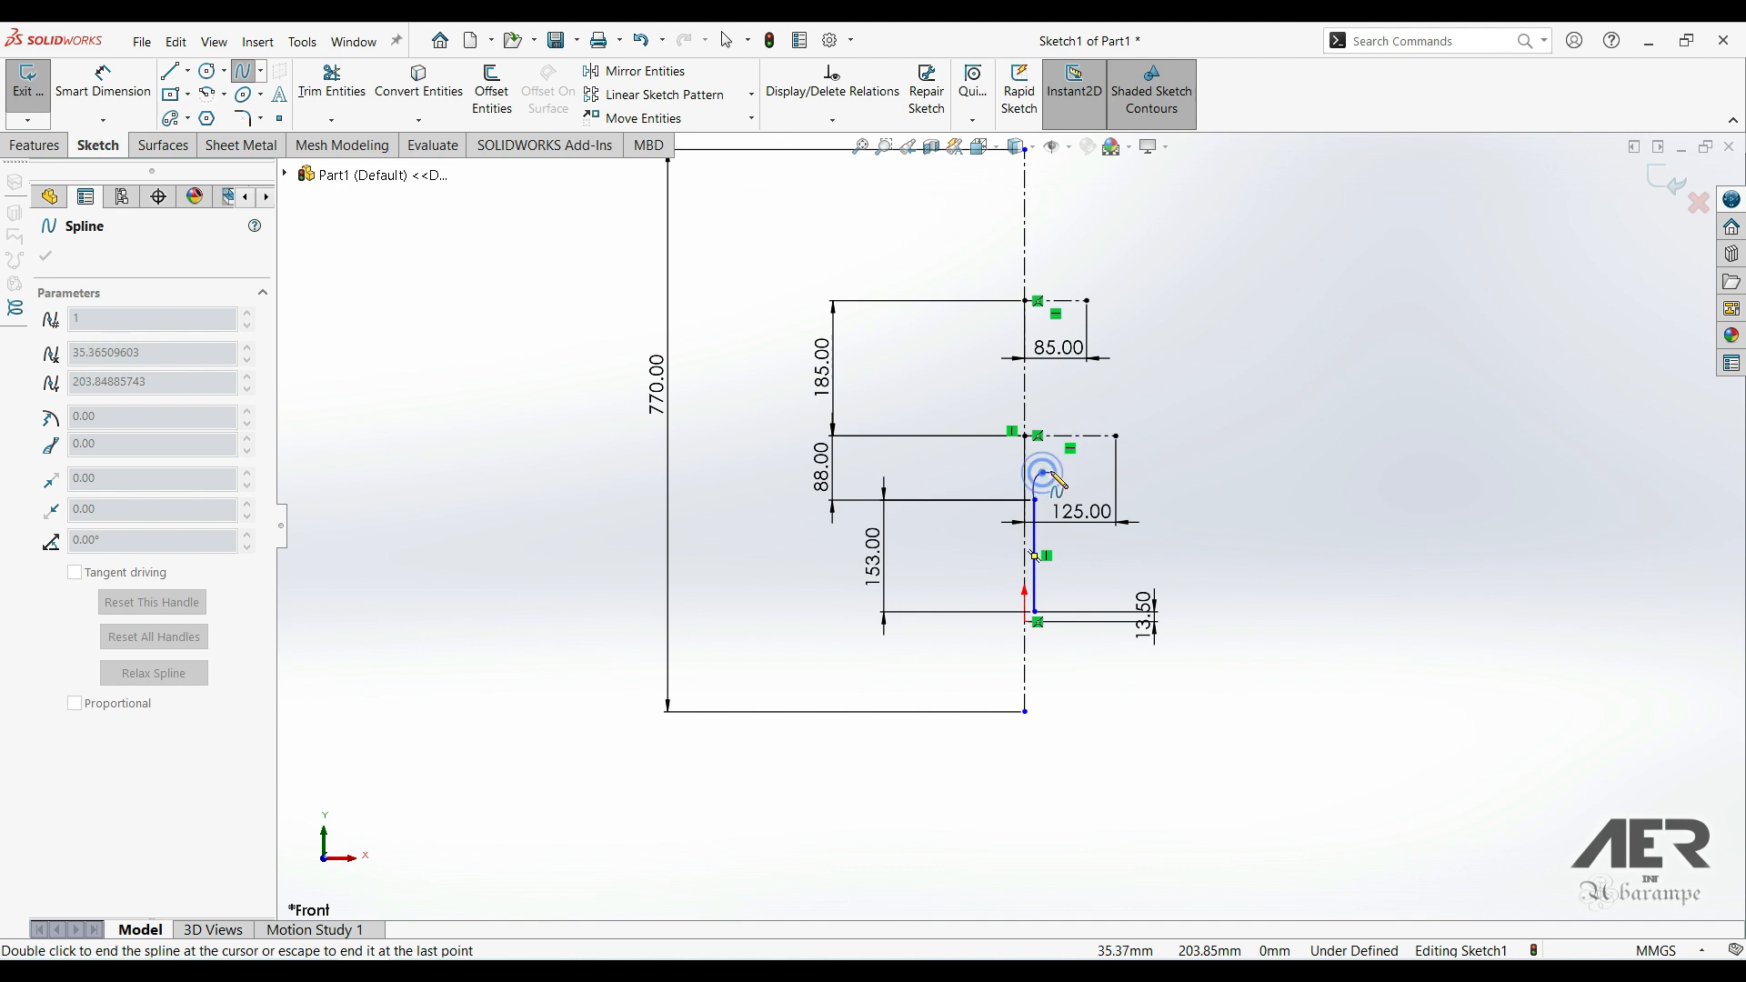
{"action": "left_click", "coordinate": [1087, 455]}
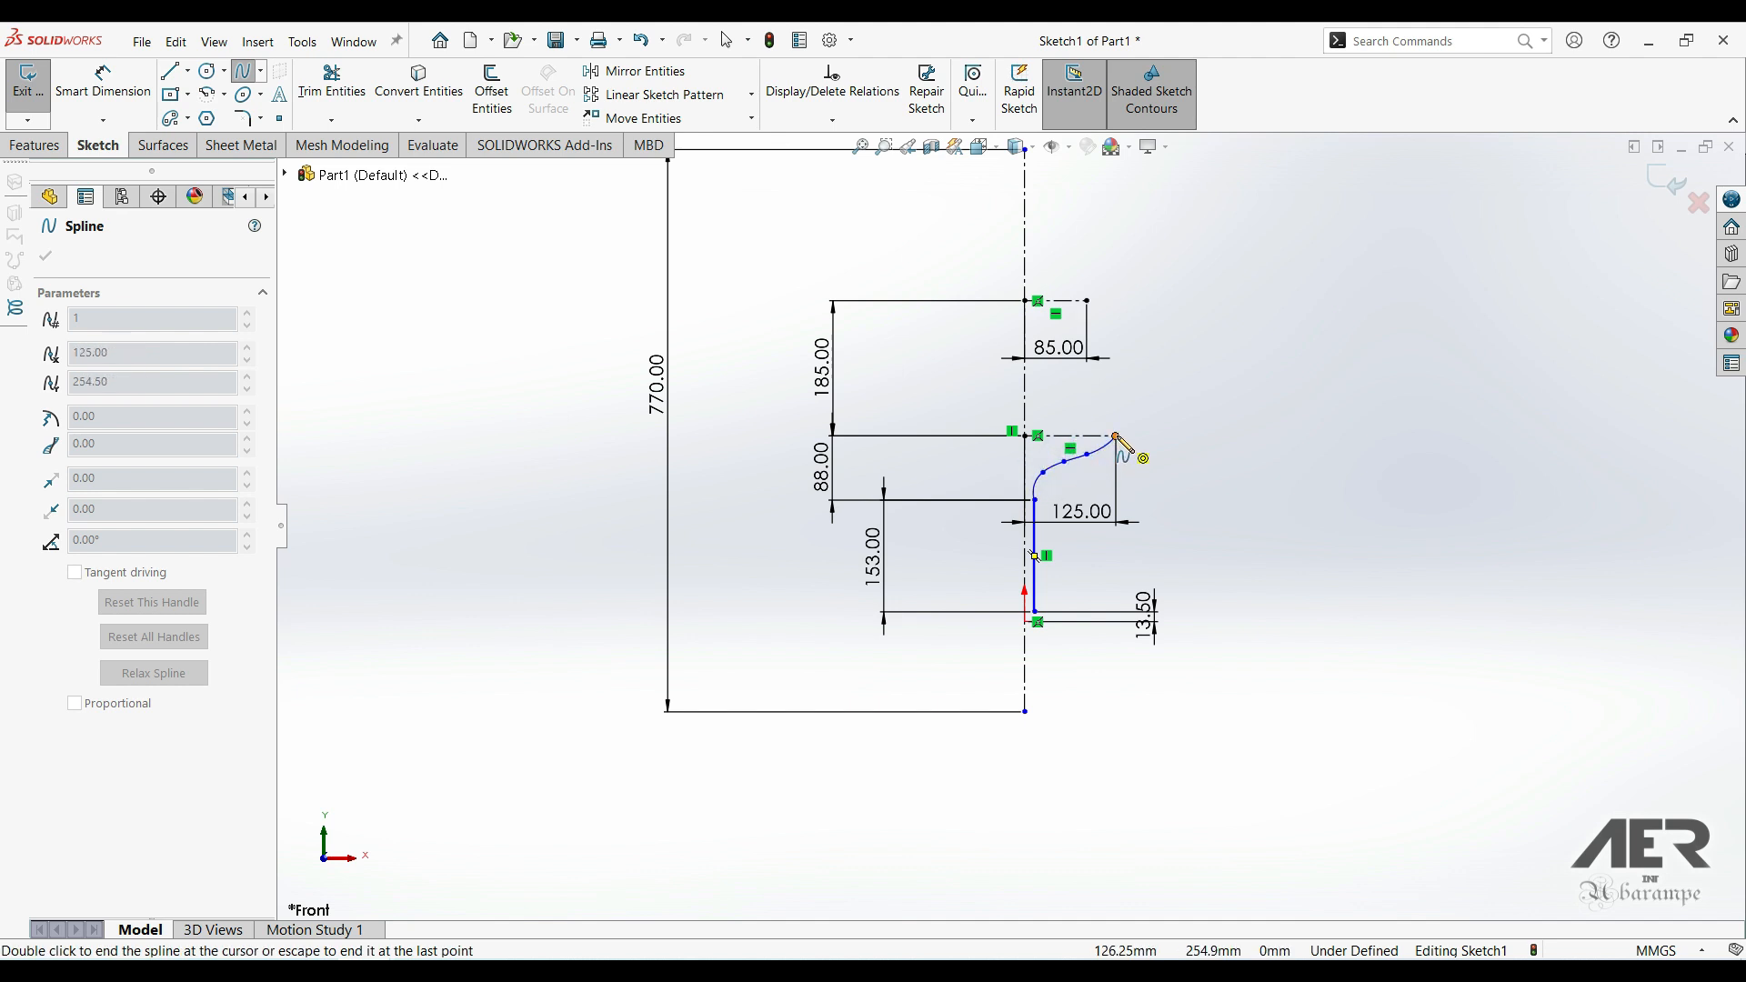
{"action": "left_click", "coordinate": [1087, 409]}
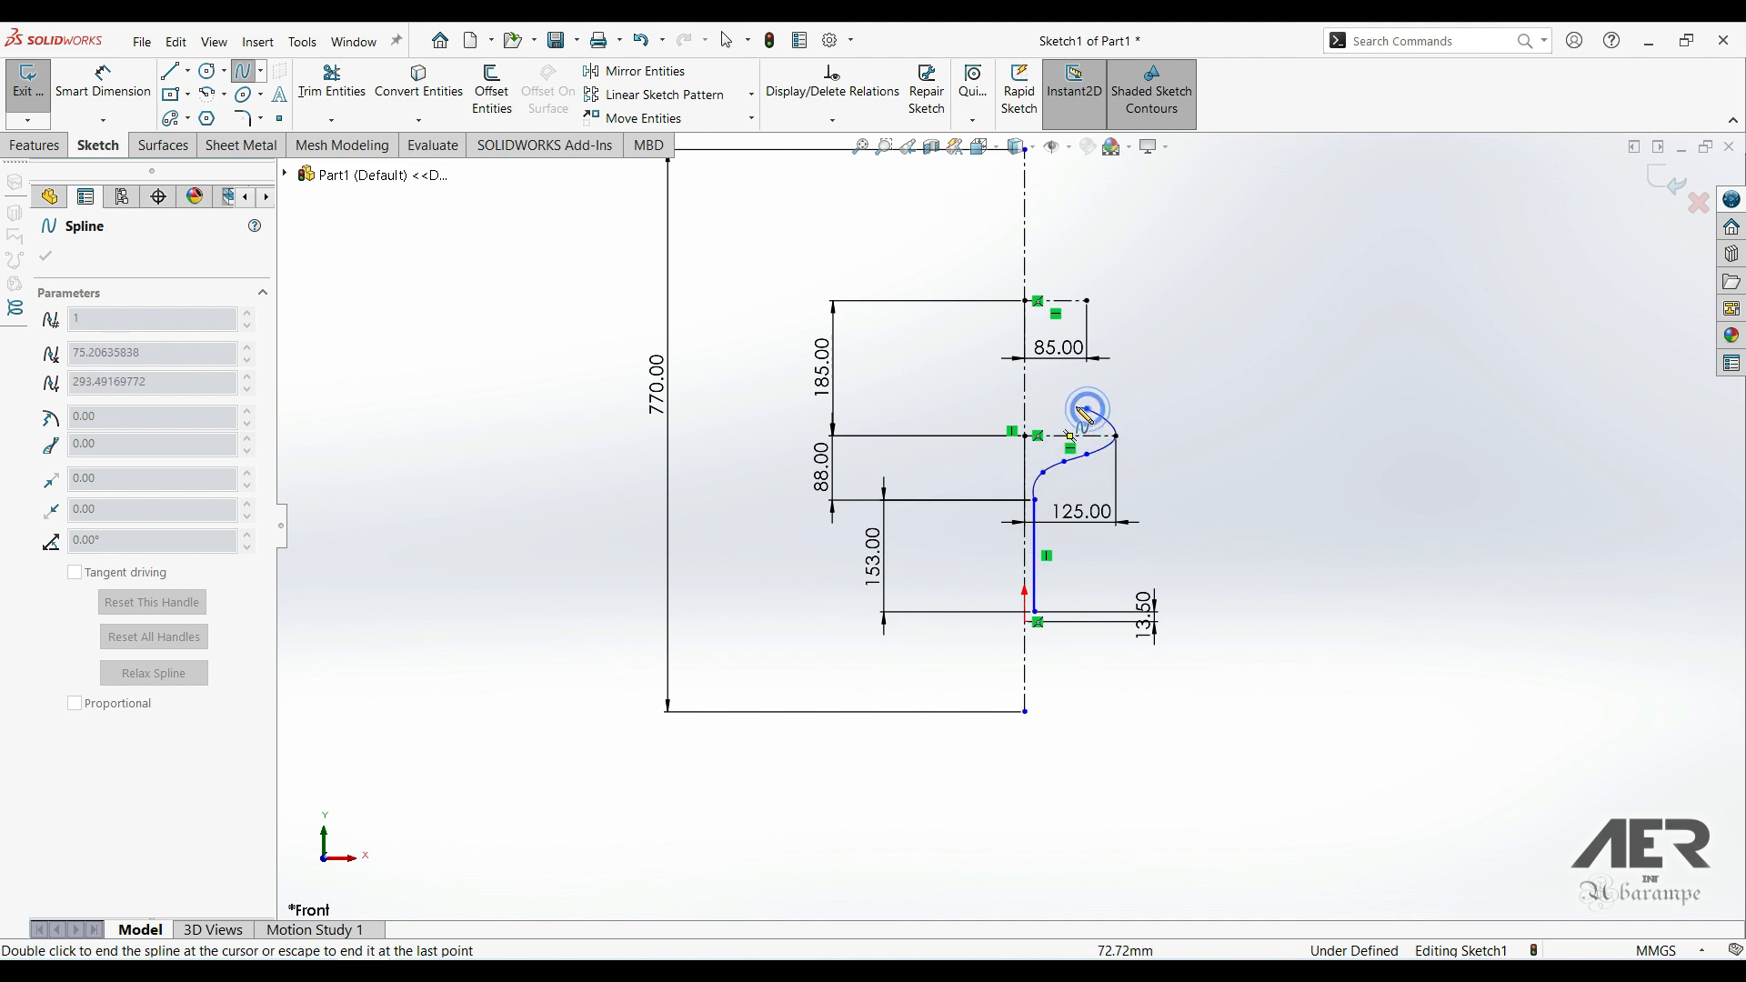
{"action": "left_click", "coordinate": [1041, 392]}
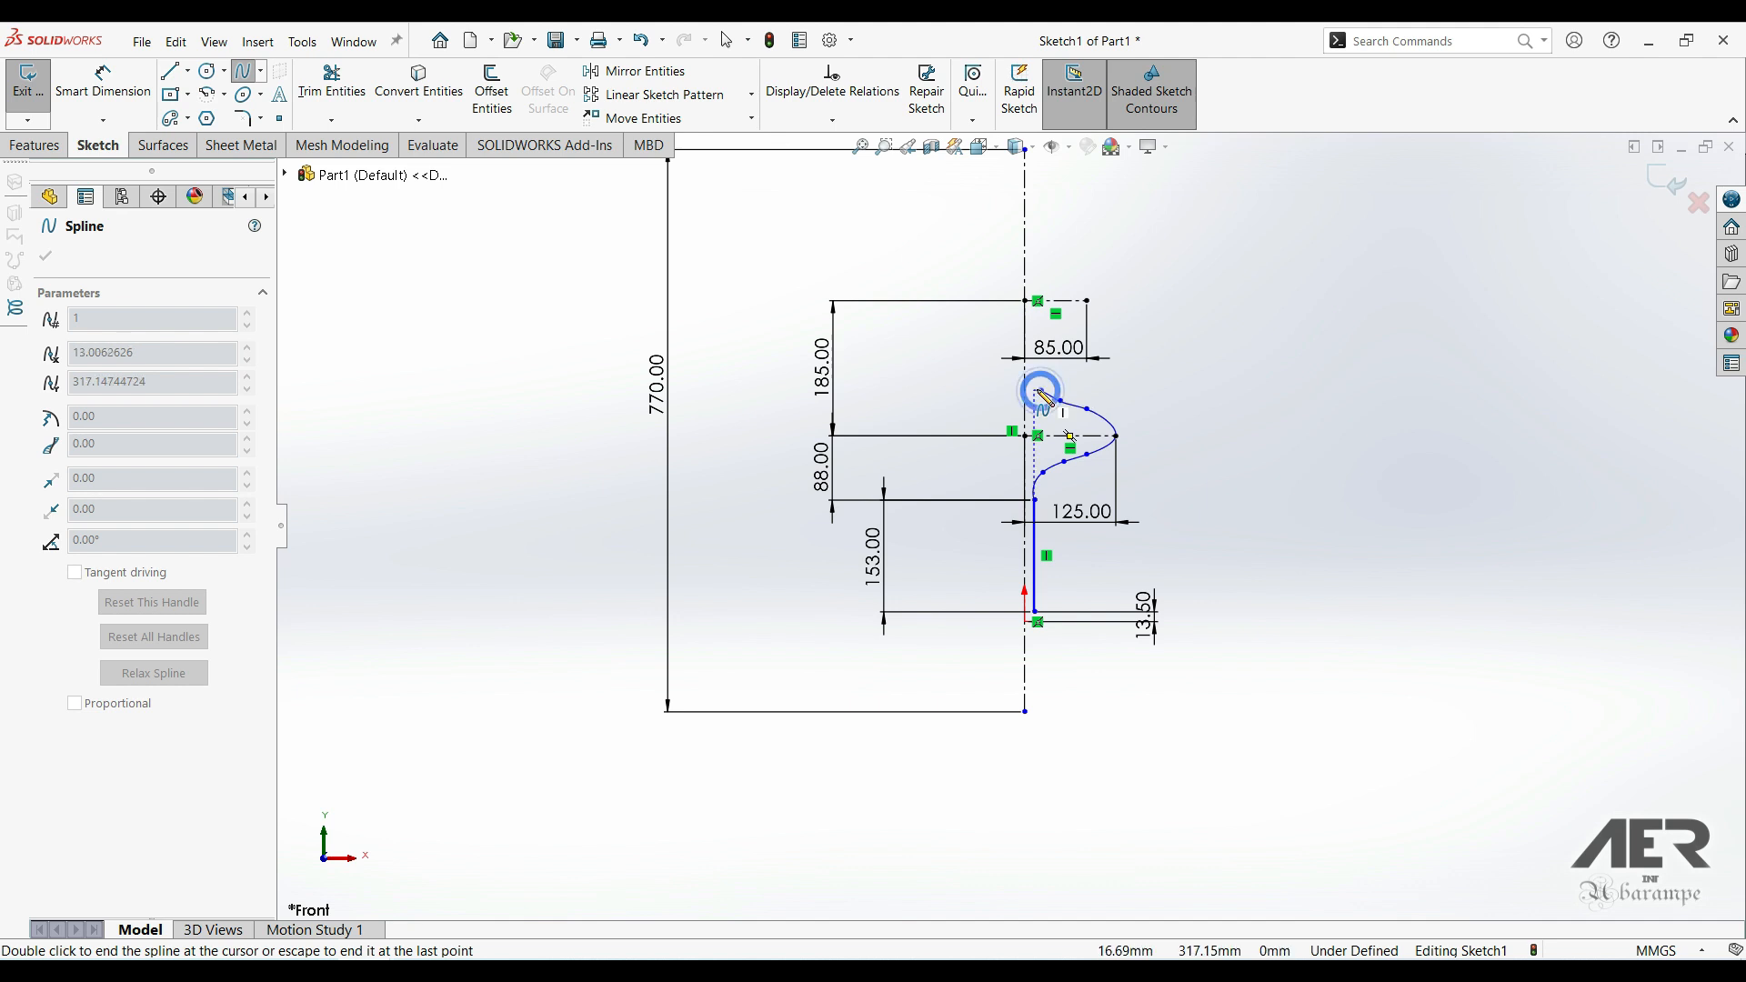
{"action": "double_click", "coordinate": [1036, 381]}
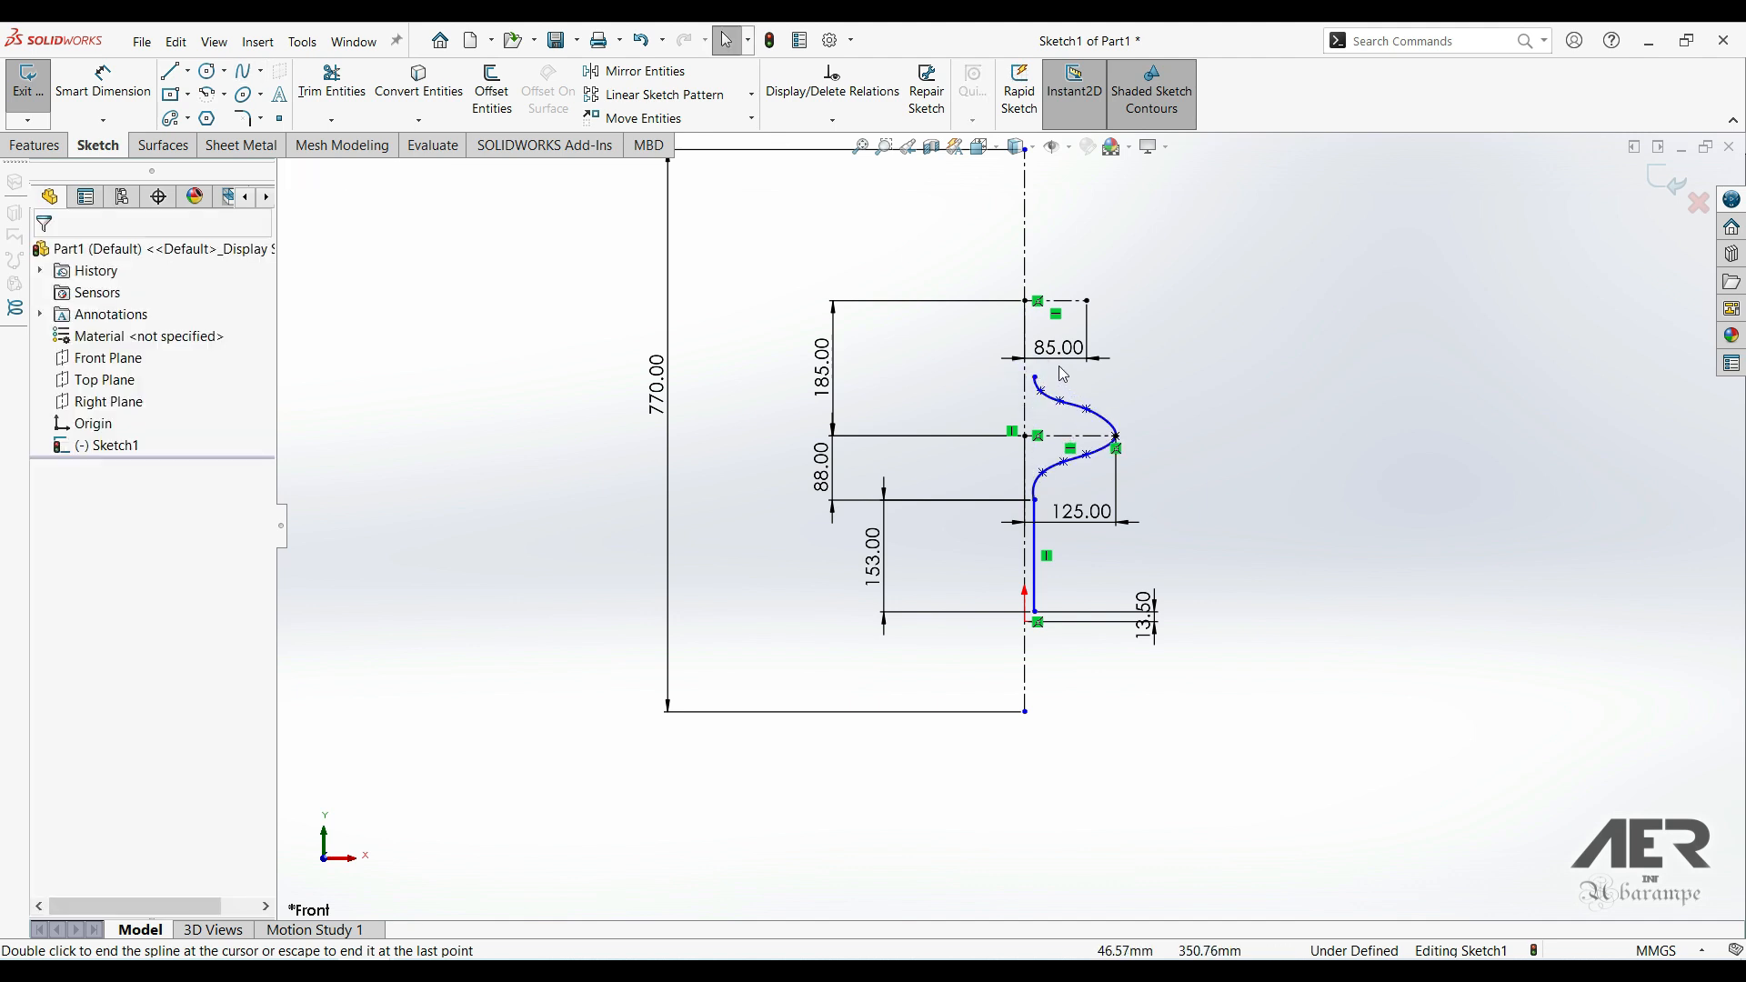
- Draw a short vertical line upward from the lower spline's upper end and dimension its length to 27 mm
{"action": "left_click", "coordinate": [170, 70]}
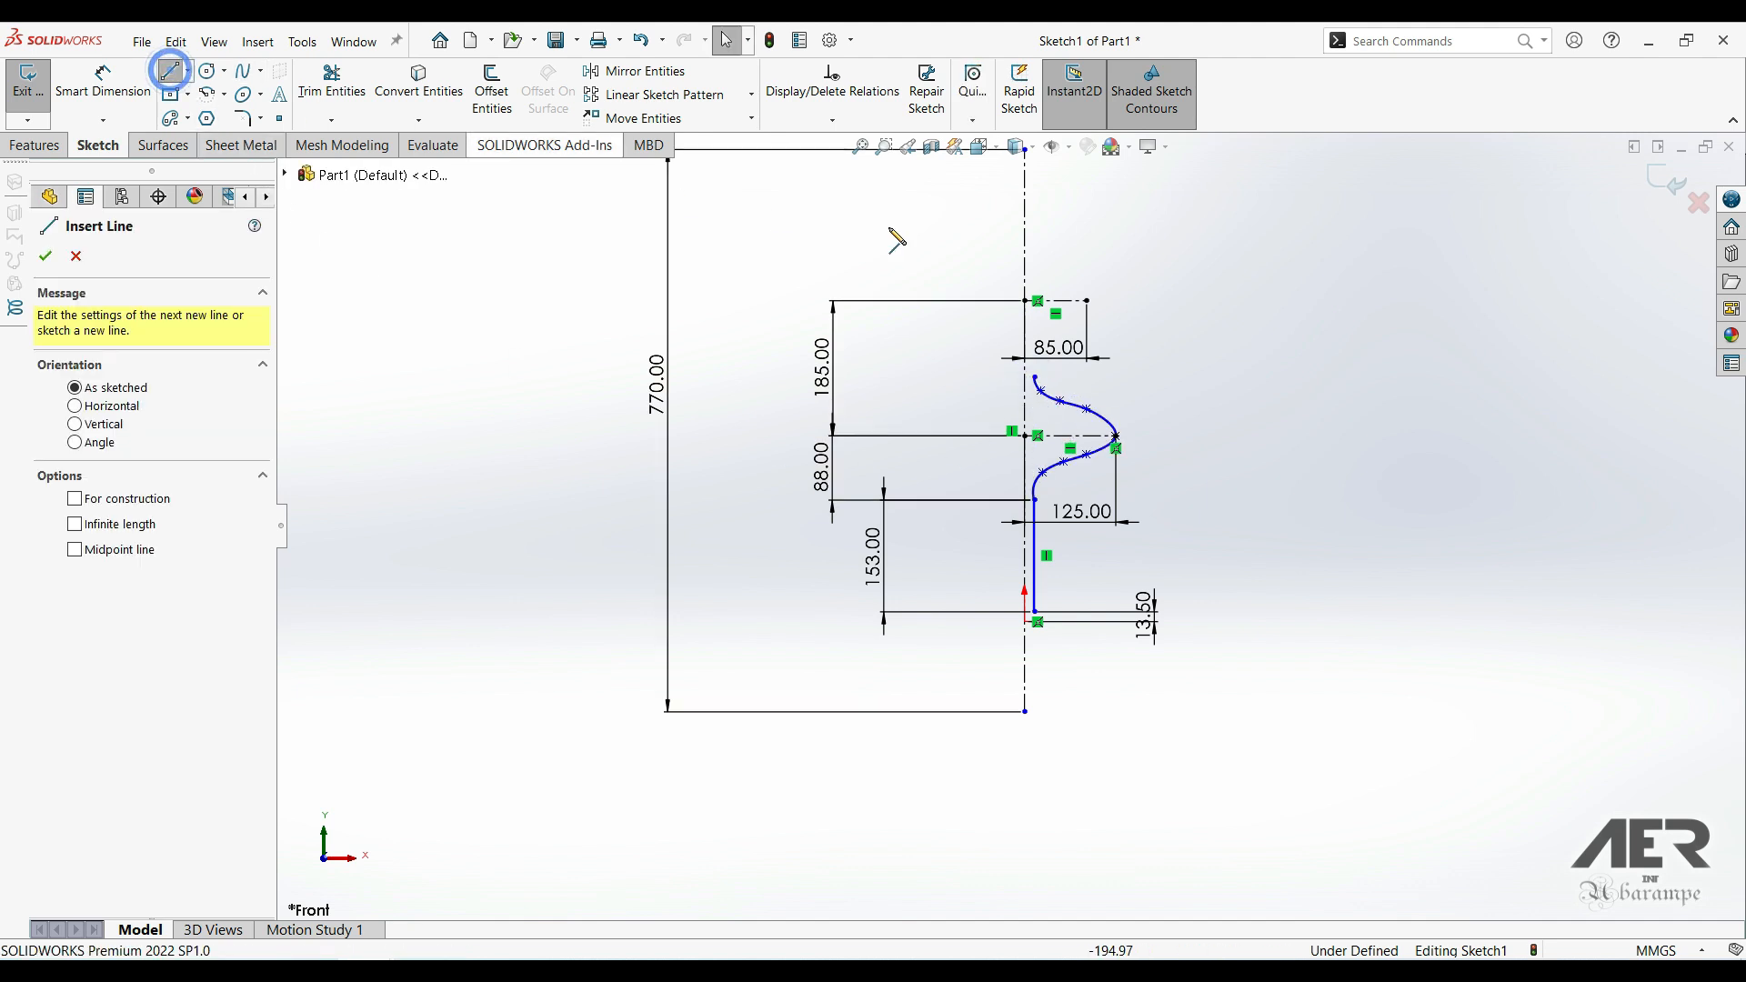
{"action": "left_click", "coordinate": [1035, 376]}
{"action": "left_click", "coordinate": [1035, 346]}
{"action": "key", "text": "Escape"}
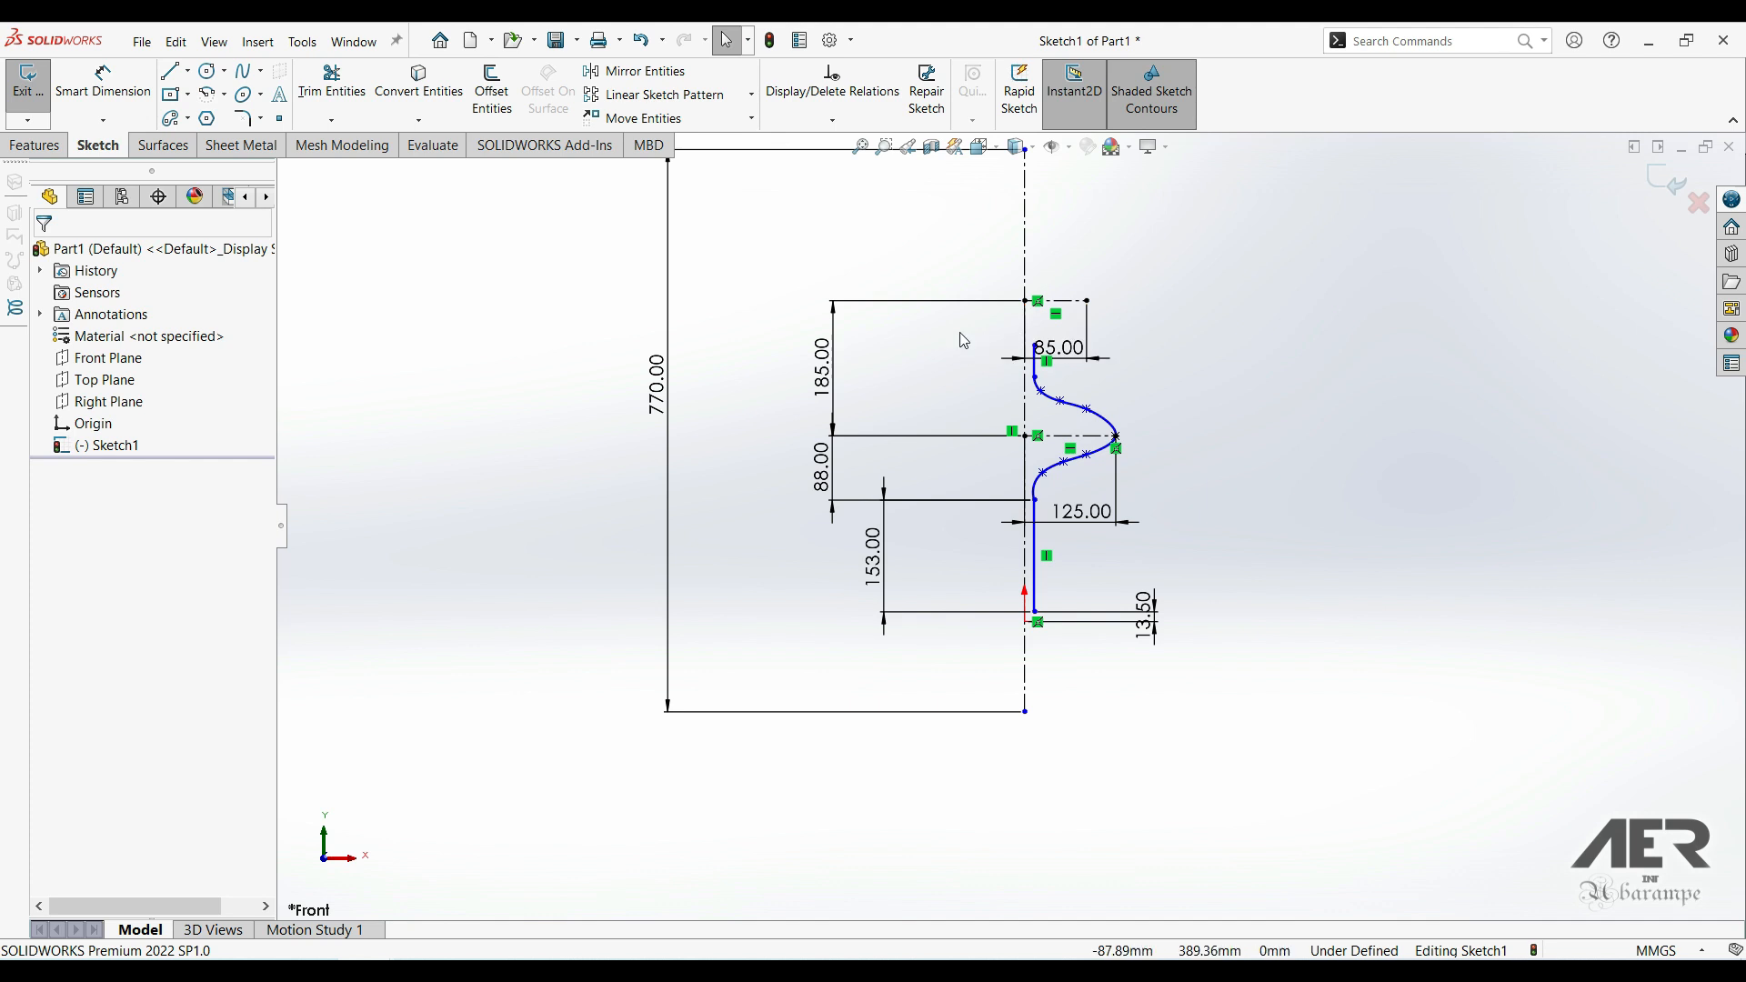
{"action": "right_click_drag", "start_coordinate": [964, 340], "coordinate": [964, 295]}
{"action": "left_click", "coordinate": [1035, 367]}
{"action": "left_click", "coordinate": [950, 361]}
{"action": "type", "text": "27"}
{"action": "key", "text": "Return"}
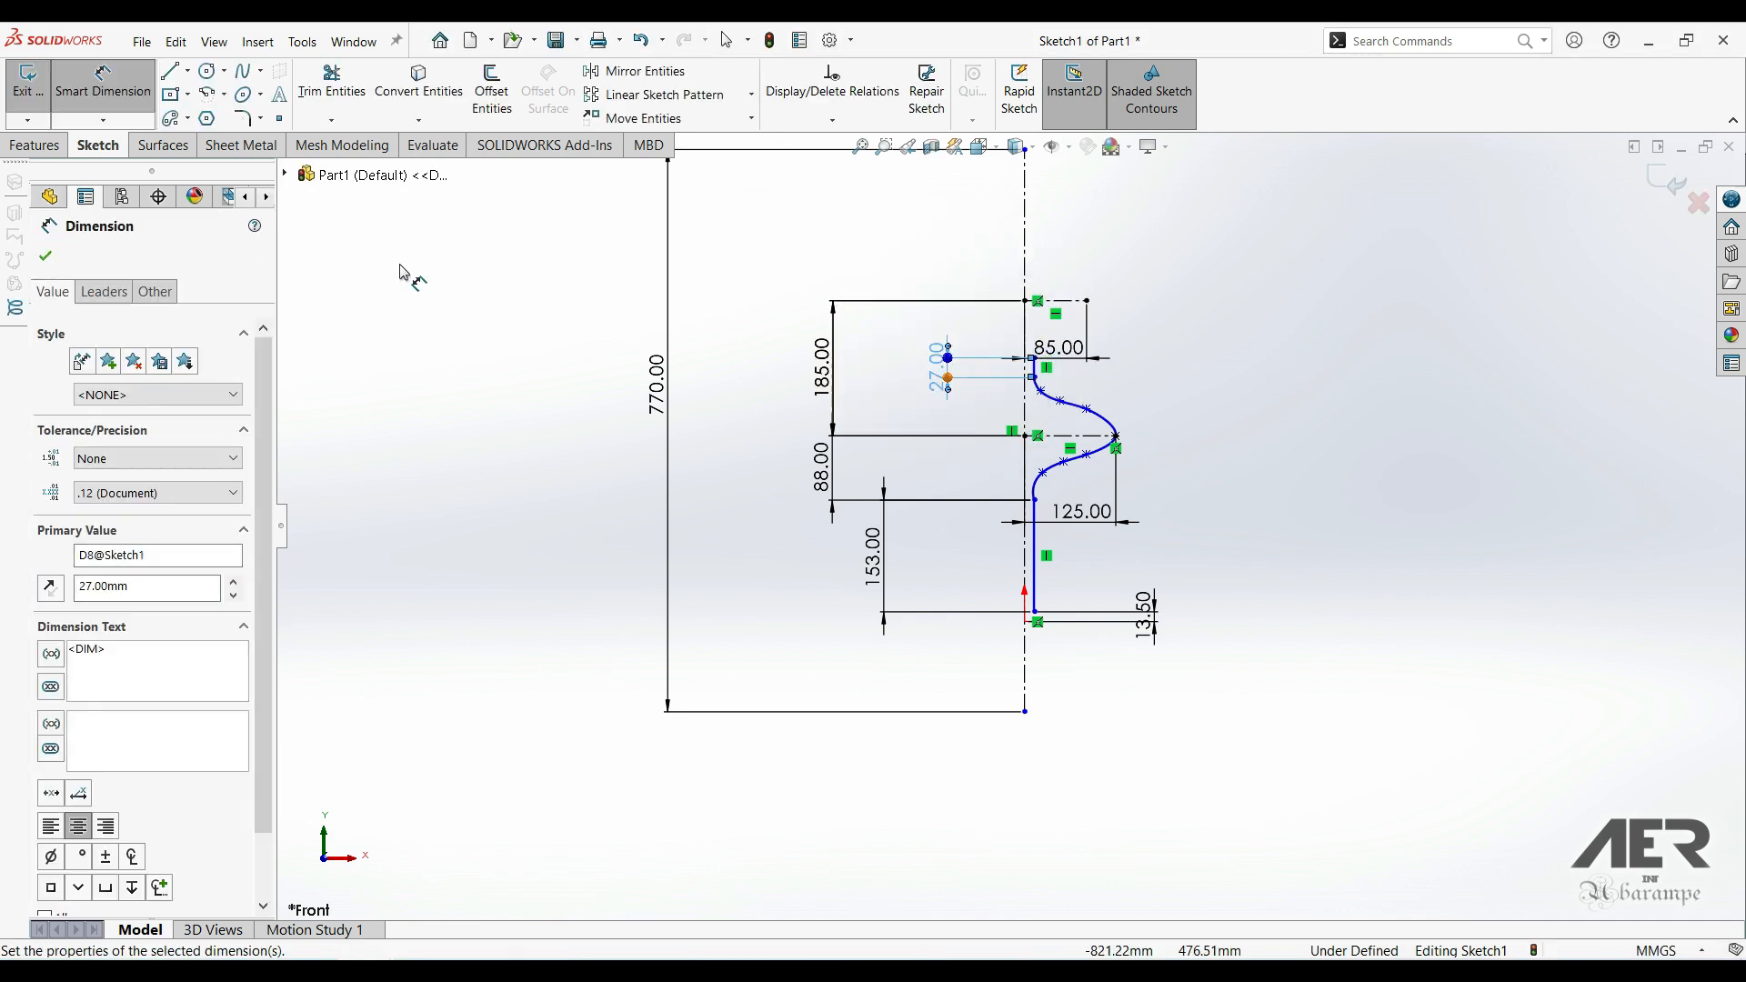
- Sketch a second spline from the 27 mm line's upper end, through the 85 mm centerline's outer end and back towards the axis above it
{"action": "left_click", "coordinate": [242, 71]}
{"action": "left_click", "coordinate": [1034, 357]}
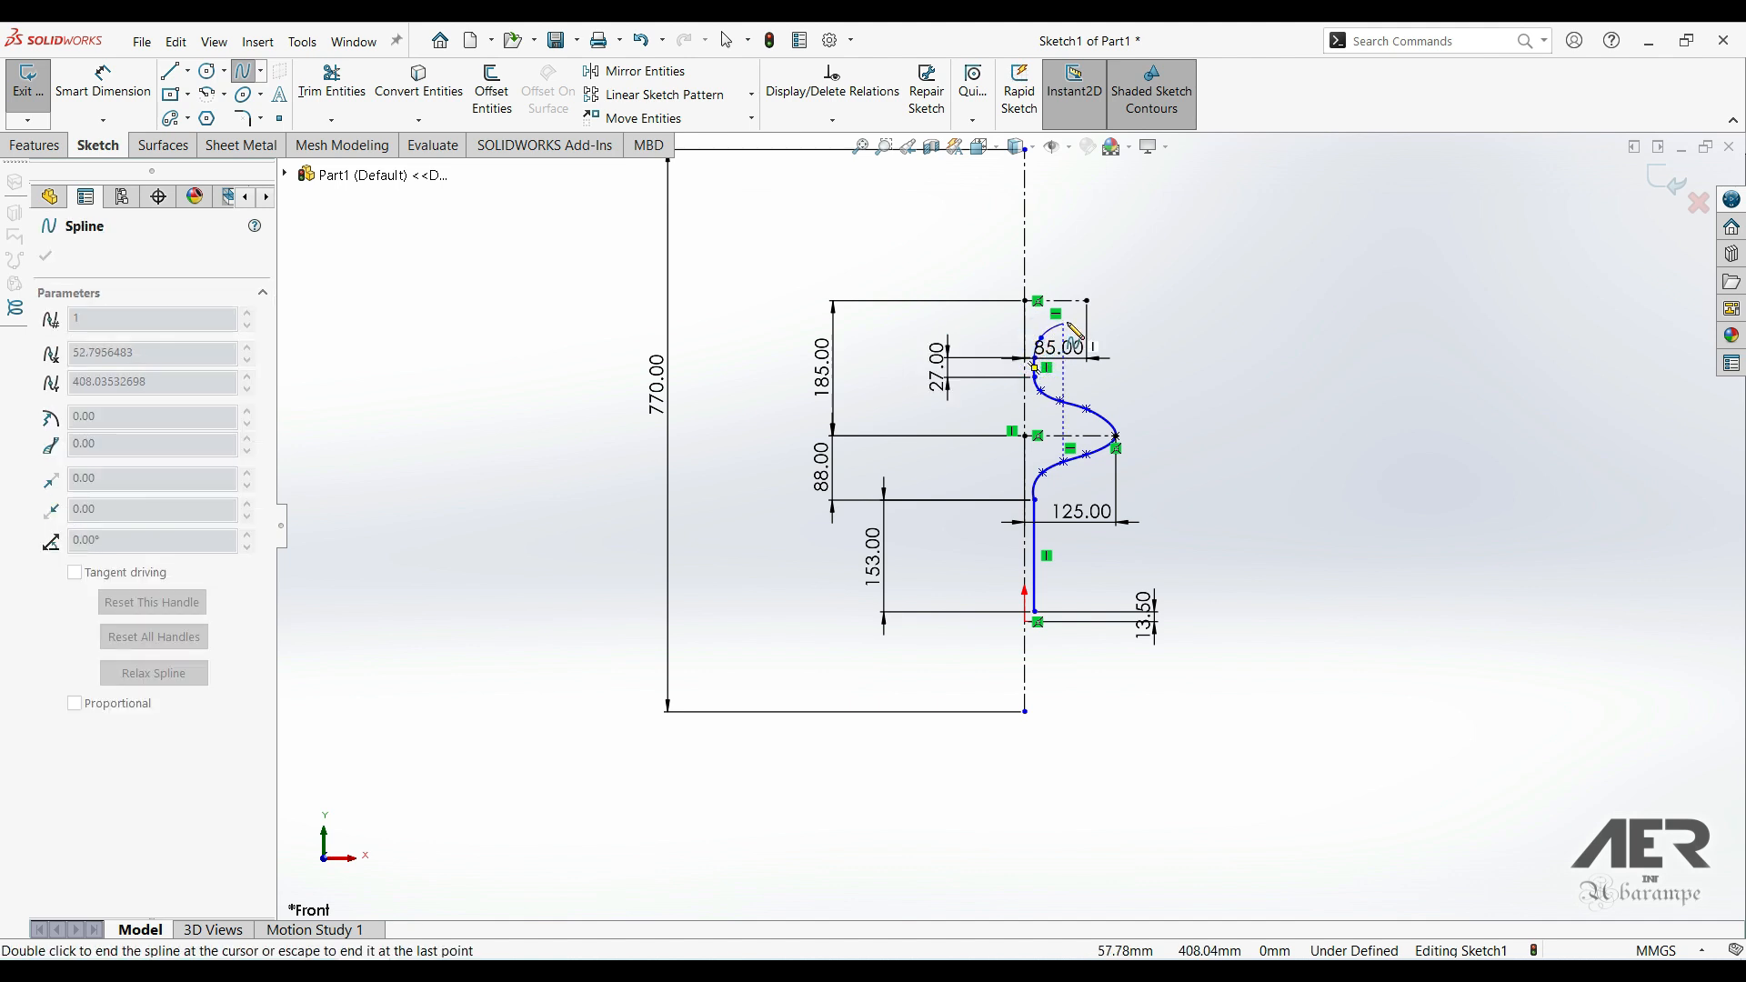
{"action": "left_click", "coordinate": [1084, 301]}
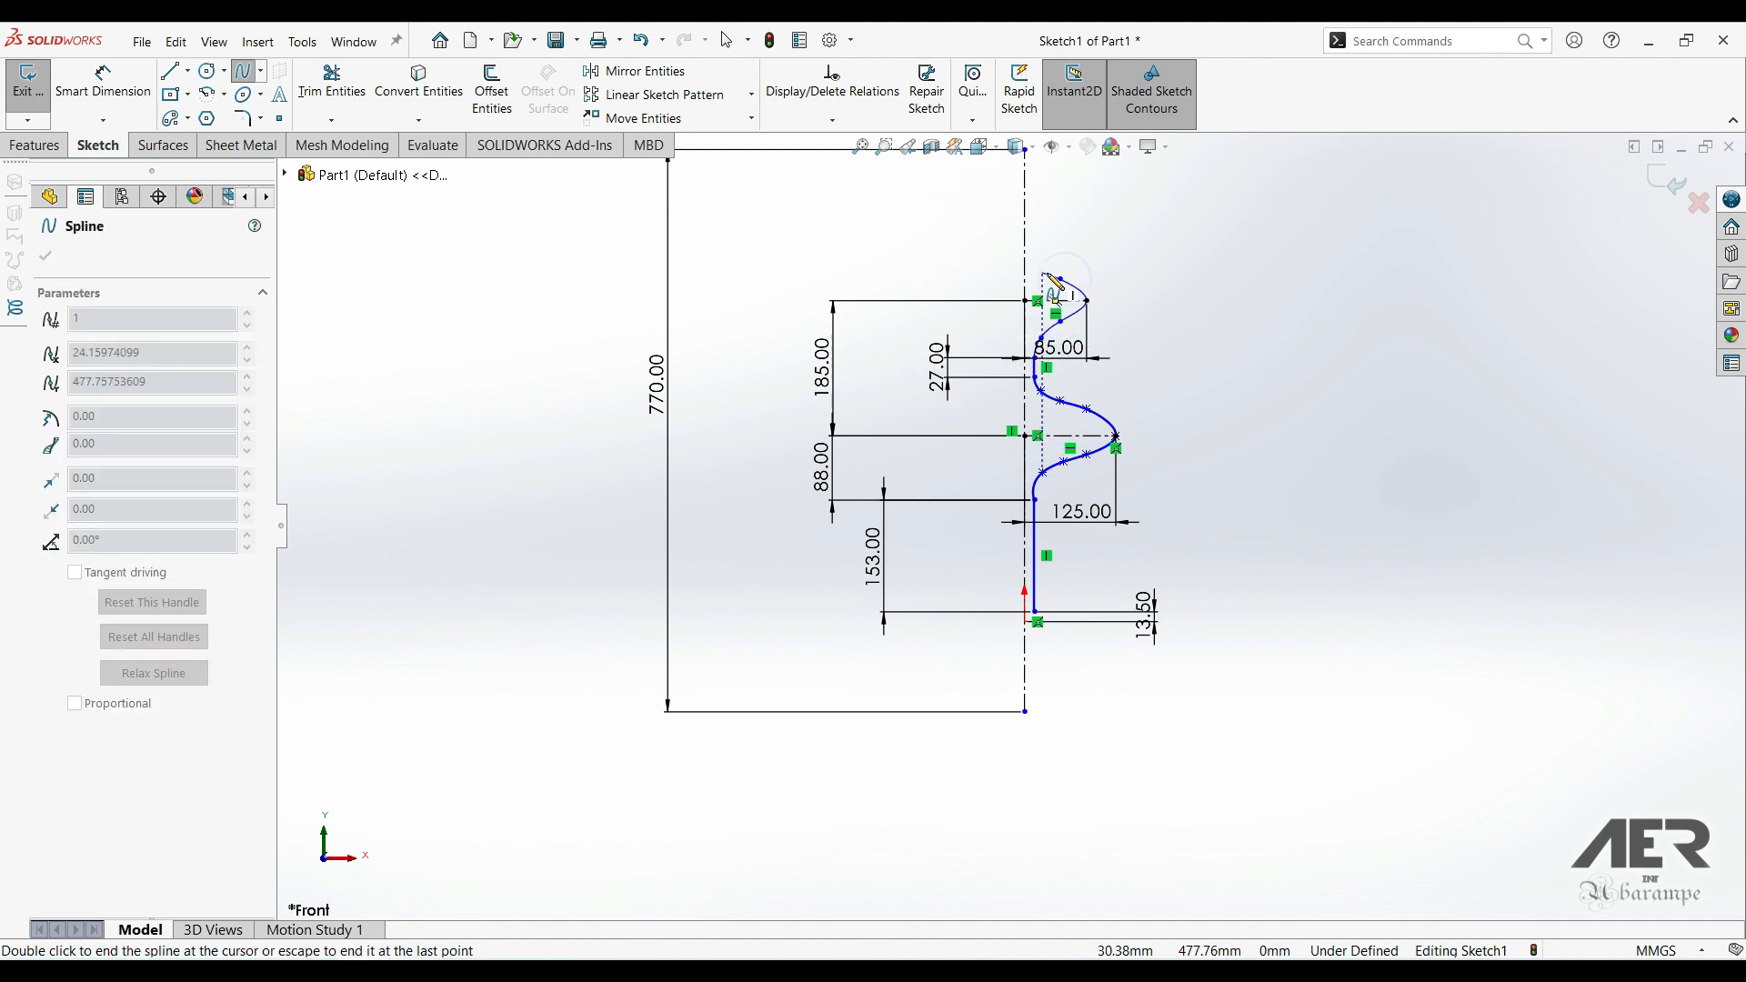
{"action": "double_click", "coordinate": [1034, 261]}
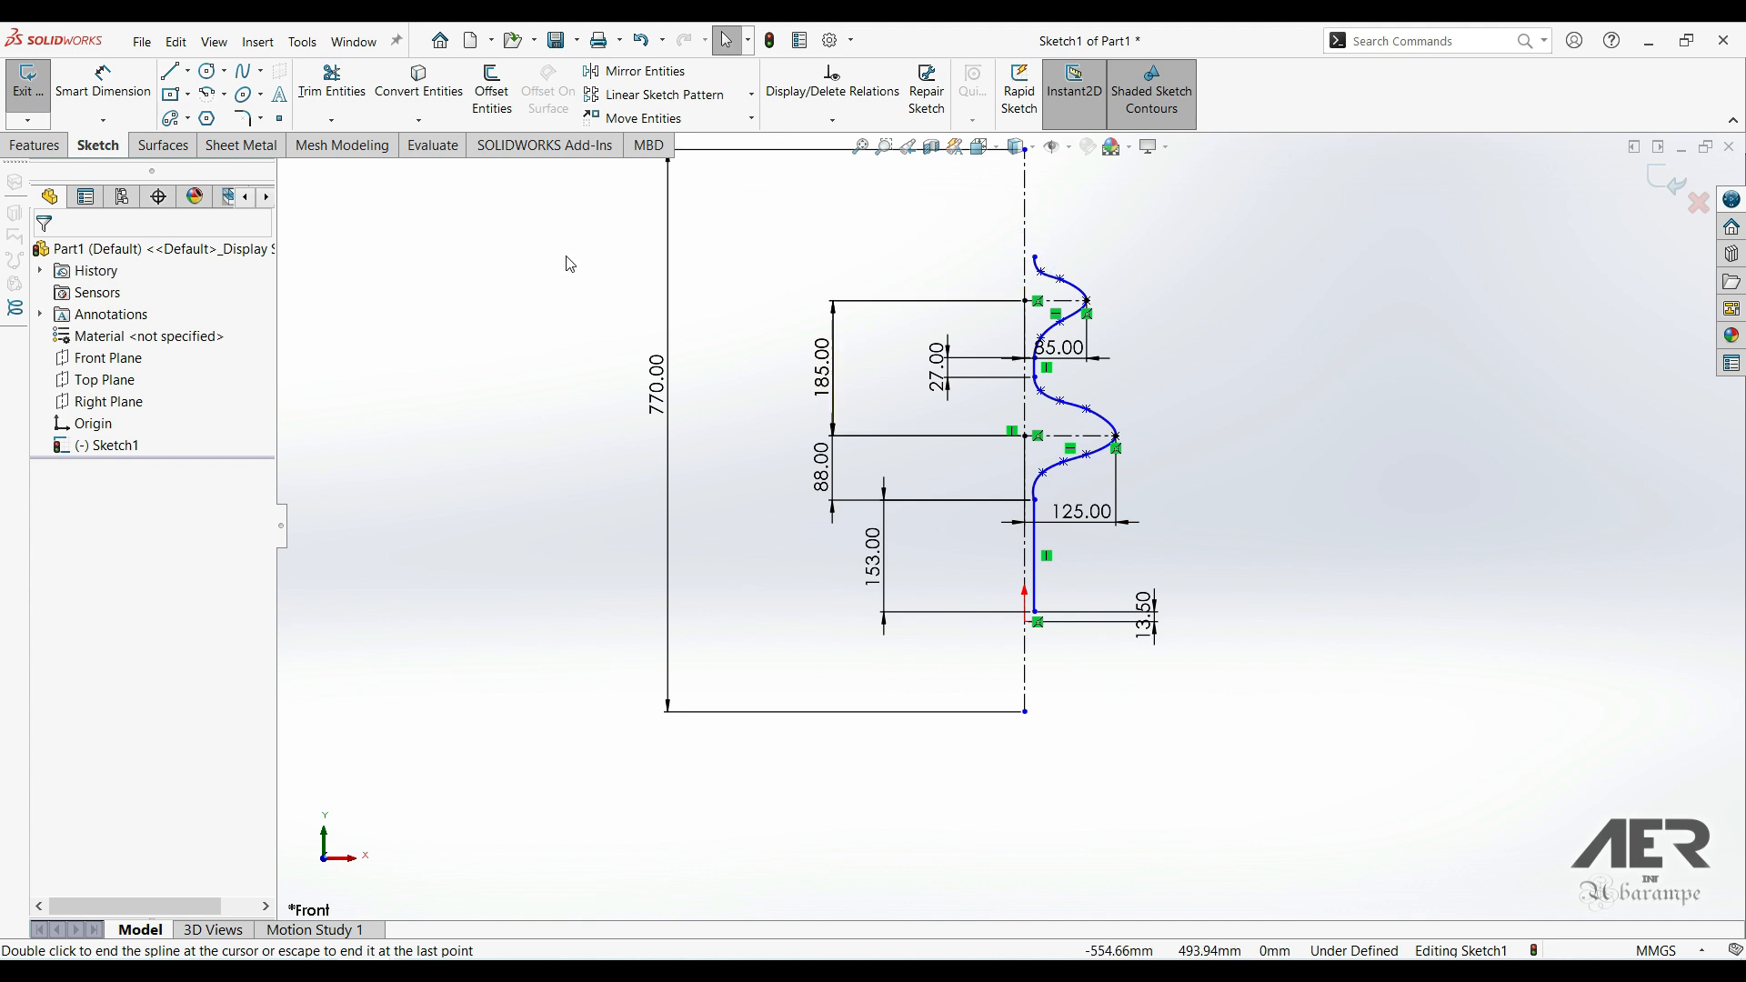
- Draw a vertical line upward from the upper spline's top end and dimension its length to 27 mm
{"action": "left_click", "coordinate": [171, 73]}
{"action": "left_click", "coordinate": [1035, 256]}
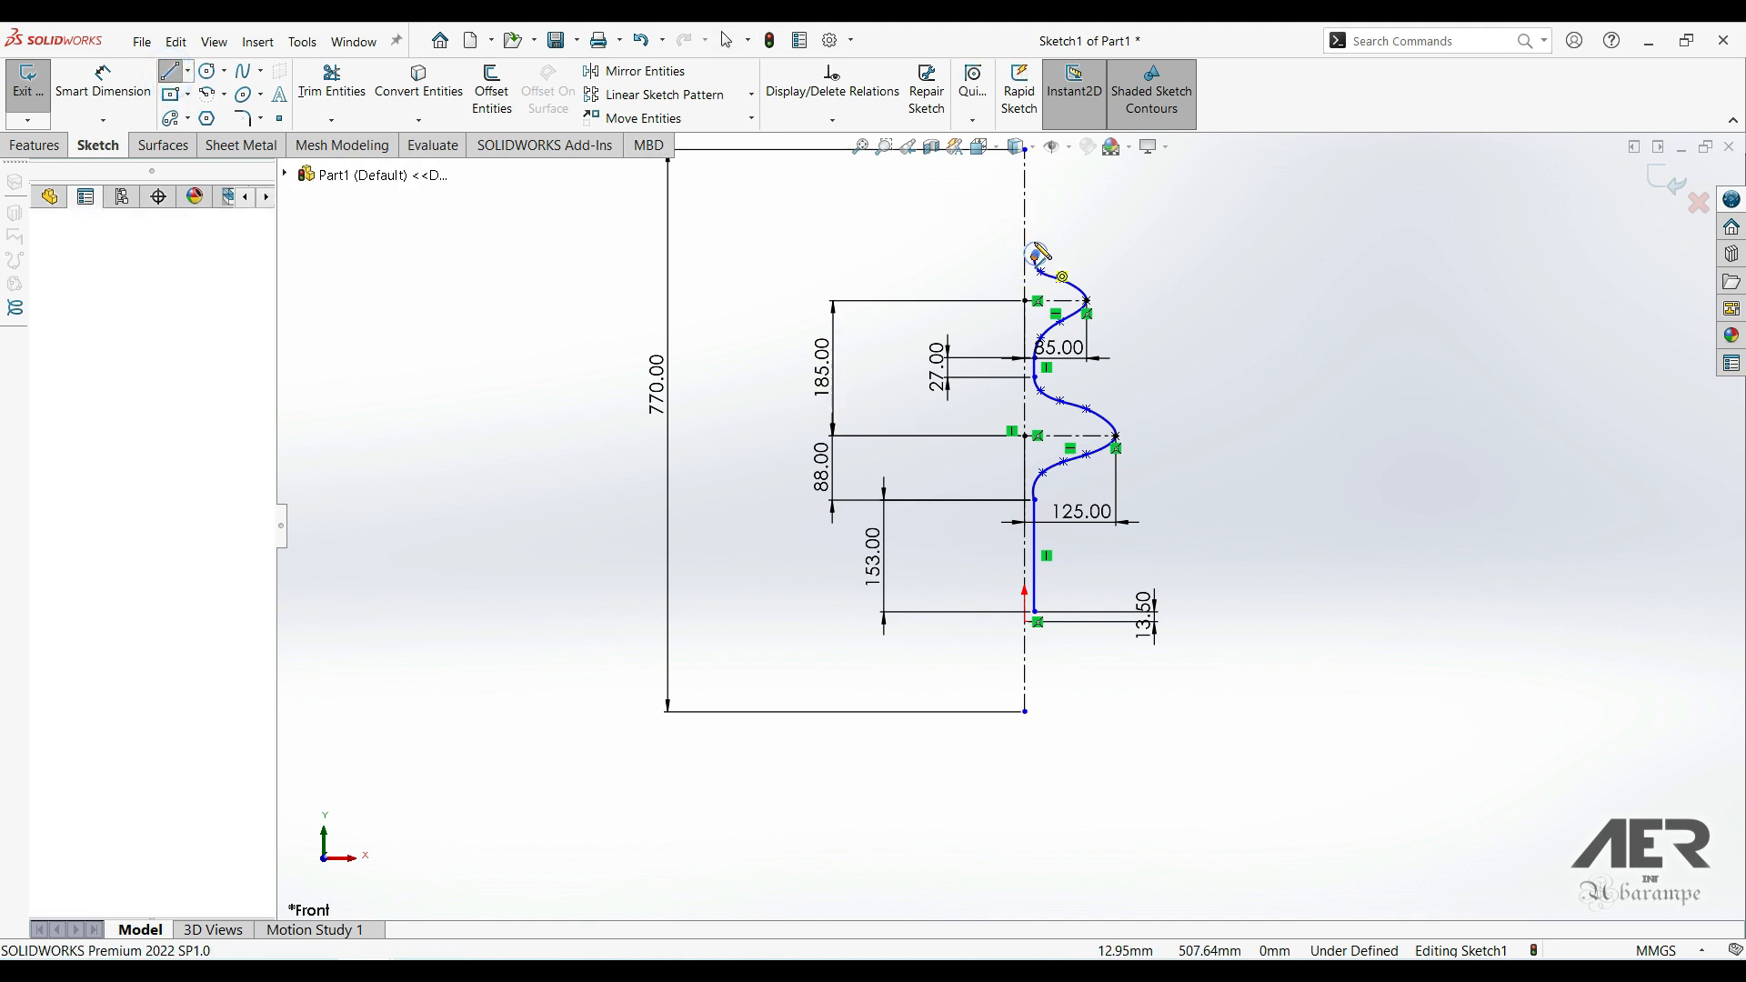
{"action": "left_click", "coordinate": [1035, 226]}
{"action": "key", "text": "Escape"}
{"action": "right_click_drag", "start_coordinate": [946, 246], "coordinate": [937, 162]}
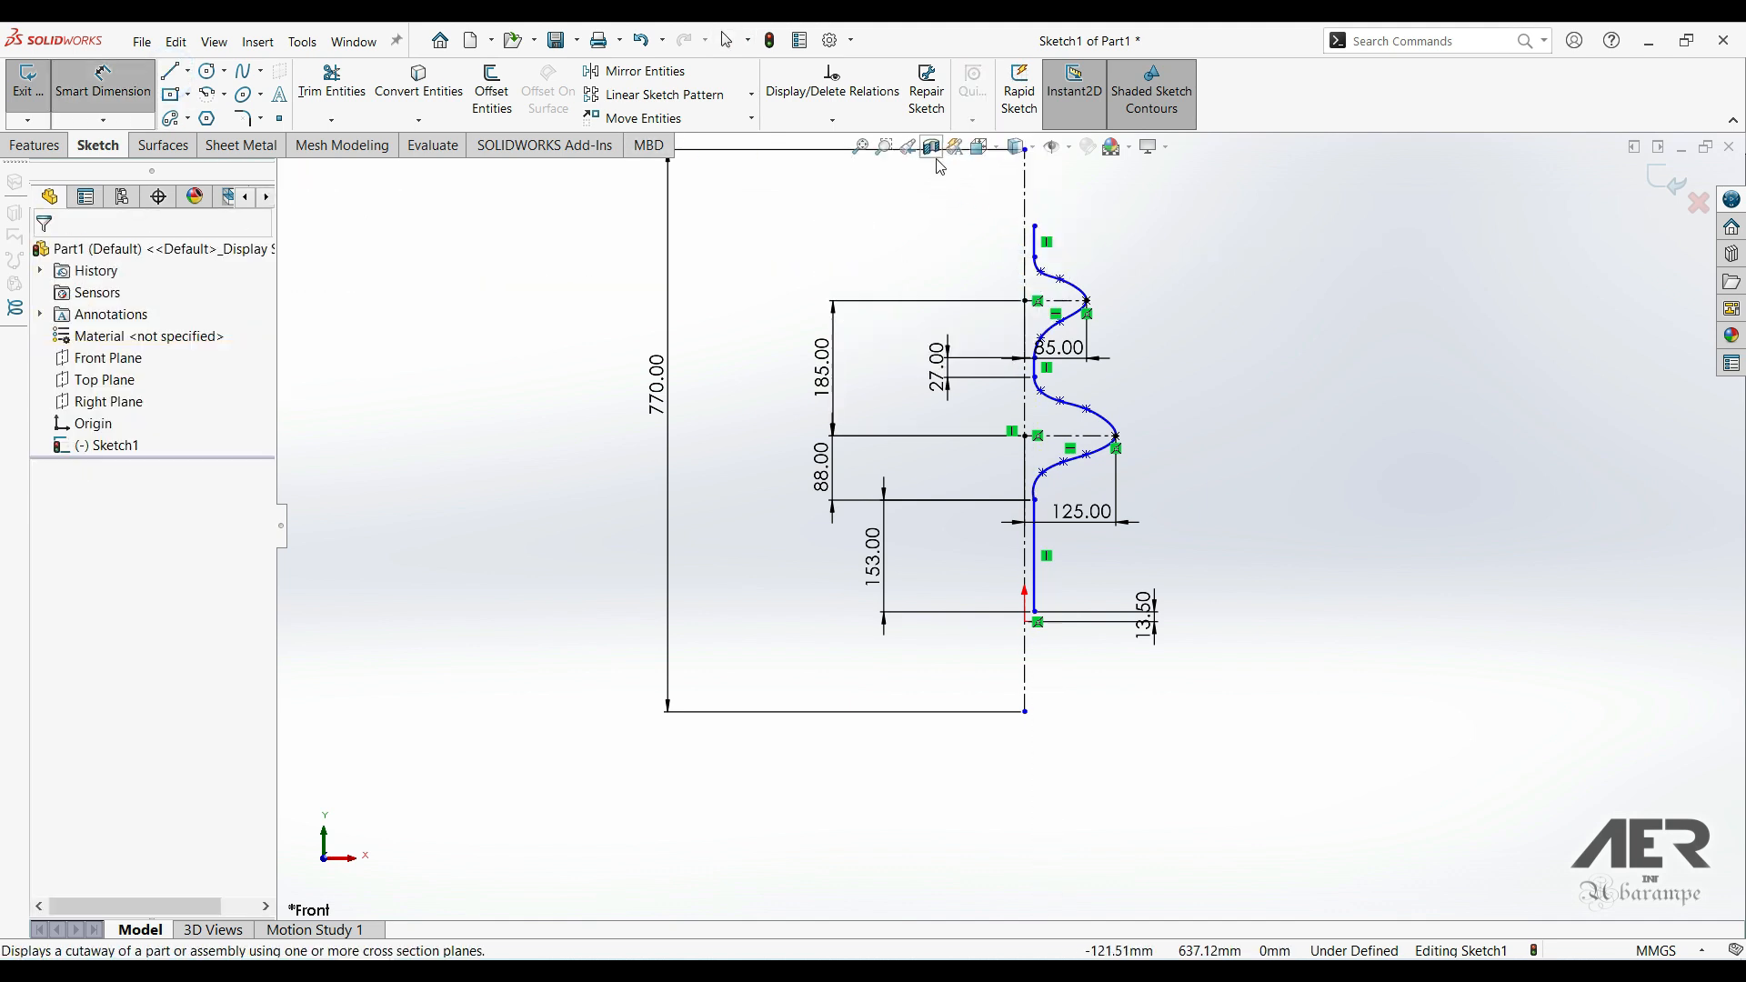
{"action": "left_click", "coordinate": [1035, 247]}
{"action": "left_click", "coordinate": [937, 256]}
{"action": "type", "text": "27"}
{"action": "key", "text": "Return"}
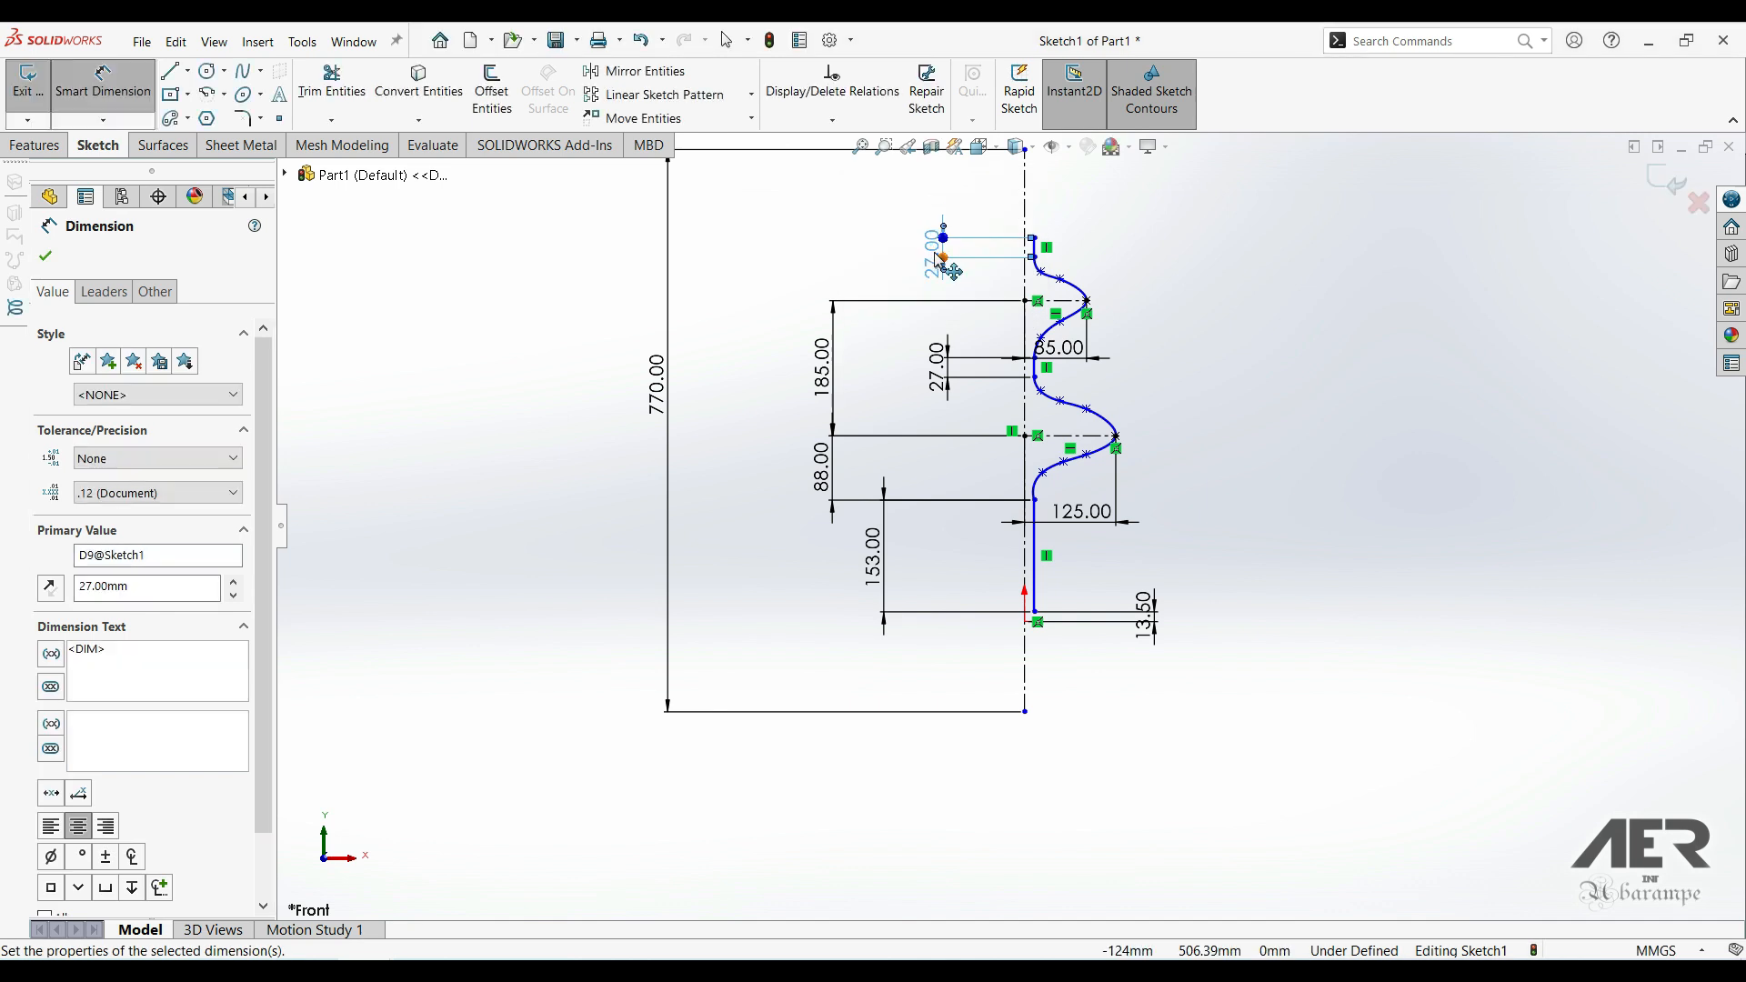
{"action": "key", "text": "Escape"}
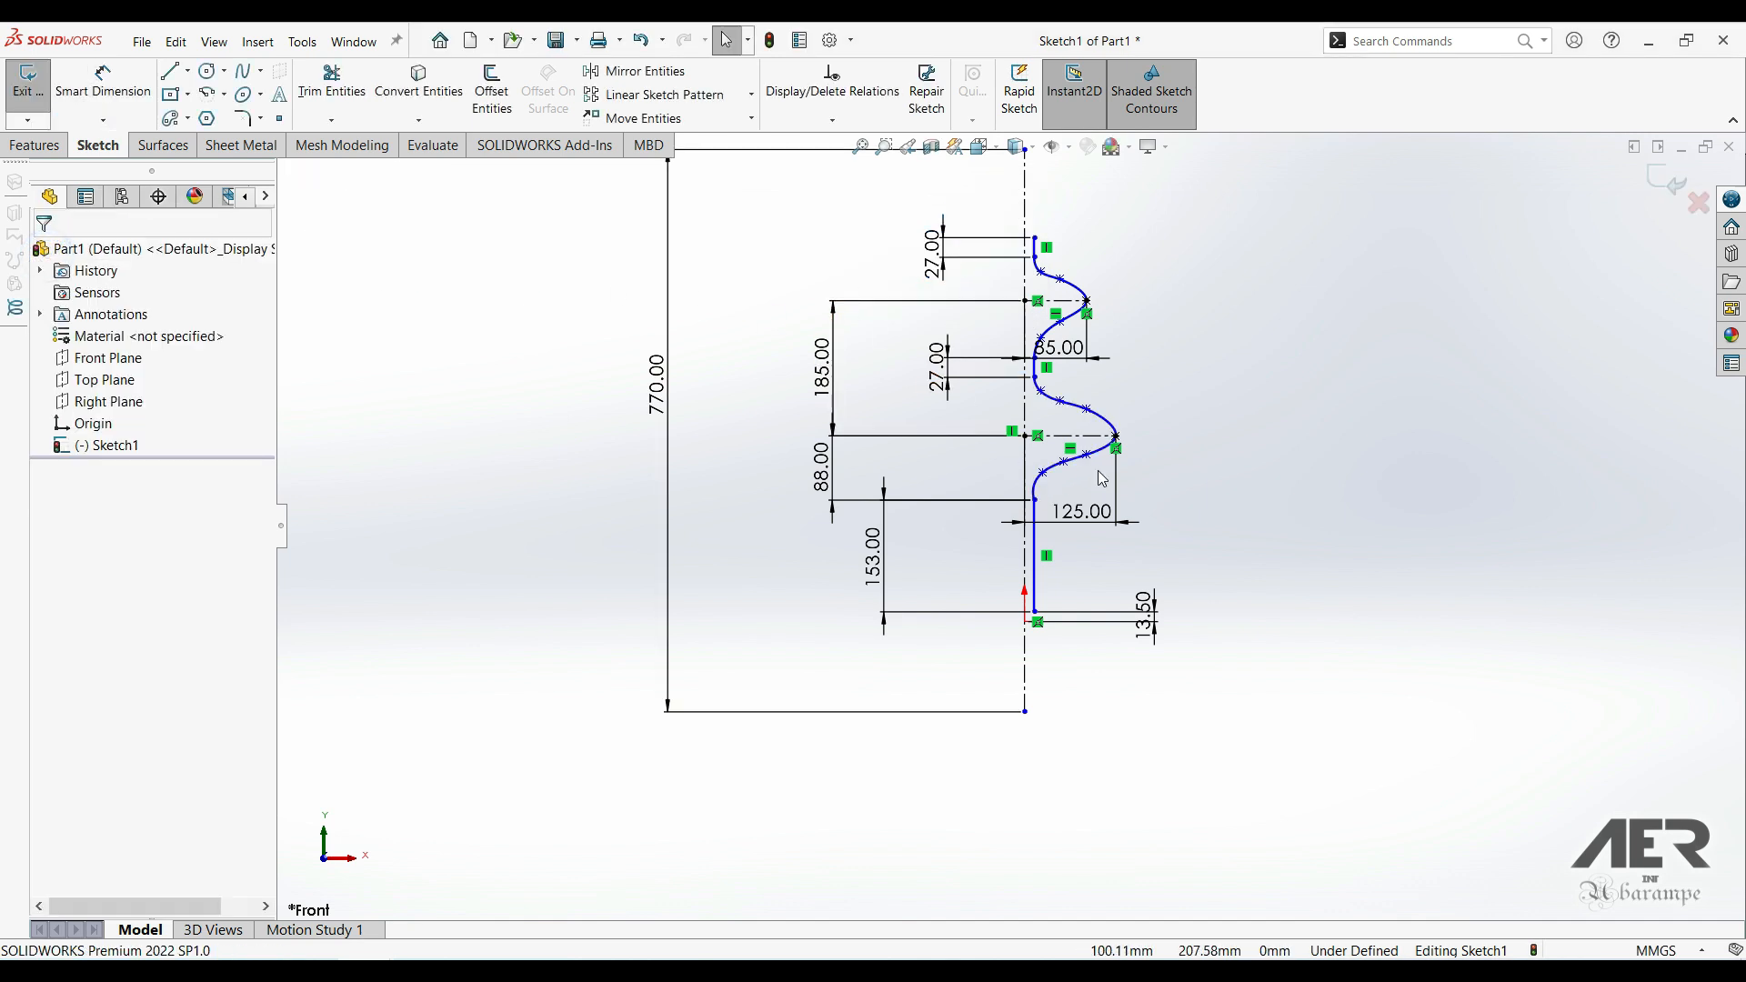
- Make the lower spline tangent to the long vertical line below it and the short vertical line above it
{"action": "left_click", "coordinate": [1087, 455]}
{"action": "left_click", "coordinate": [1035, 555], "text": "ctrl"}
{"action": "left_click", "coordinate": [1116, 494]}
{"action": "left_click", "coordinate": [1035, 368]}
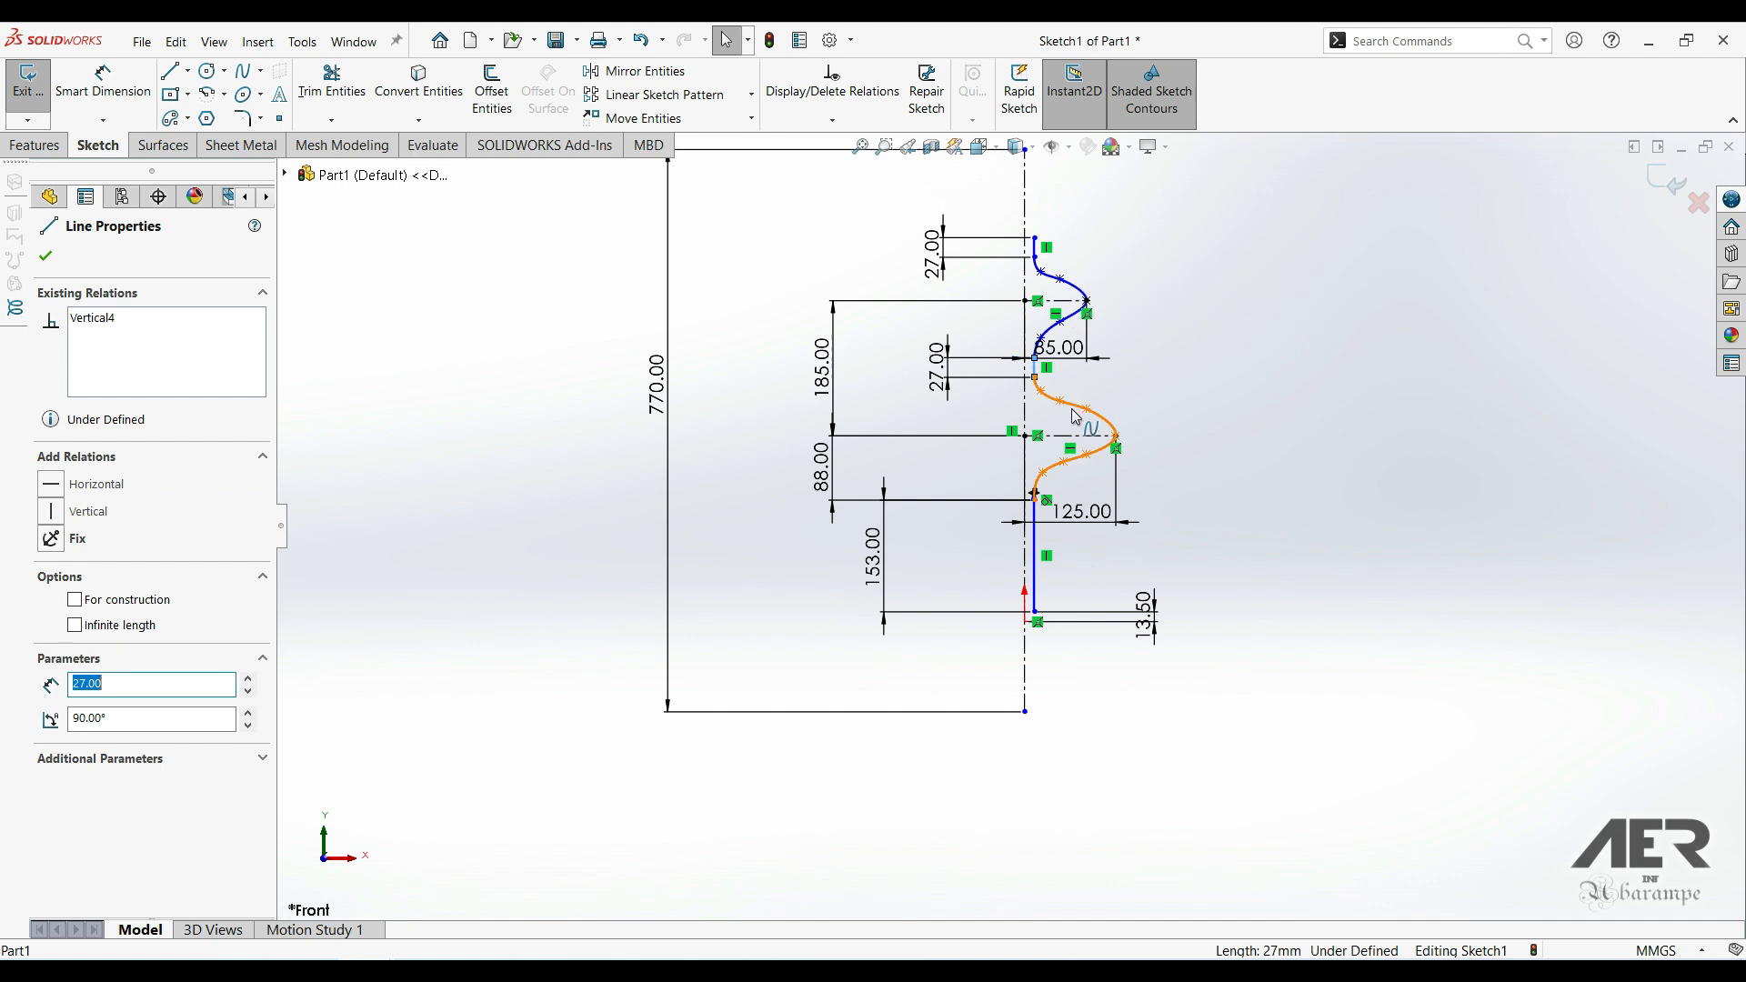
{"action": "left_click", "coordinate": [1076, 416], "text": "ctrl"}
- Make the upper spline tangent to the 27 mm vertical lines at both its ends, and exit the profile sketch
{"action": "left_click", "coordinate": [1073, 315]}
{"action": "left_click", "coordinate": [1035, 367], "text": "ctrl"}
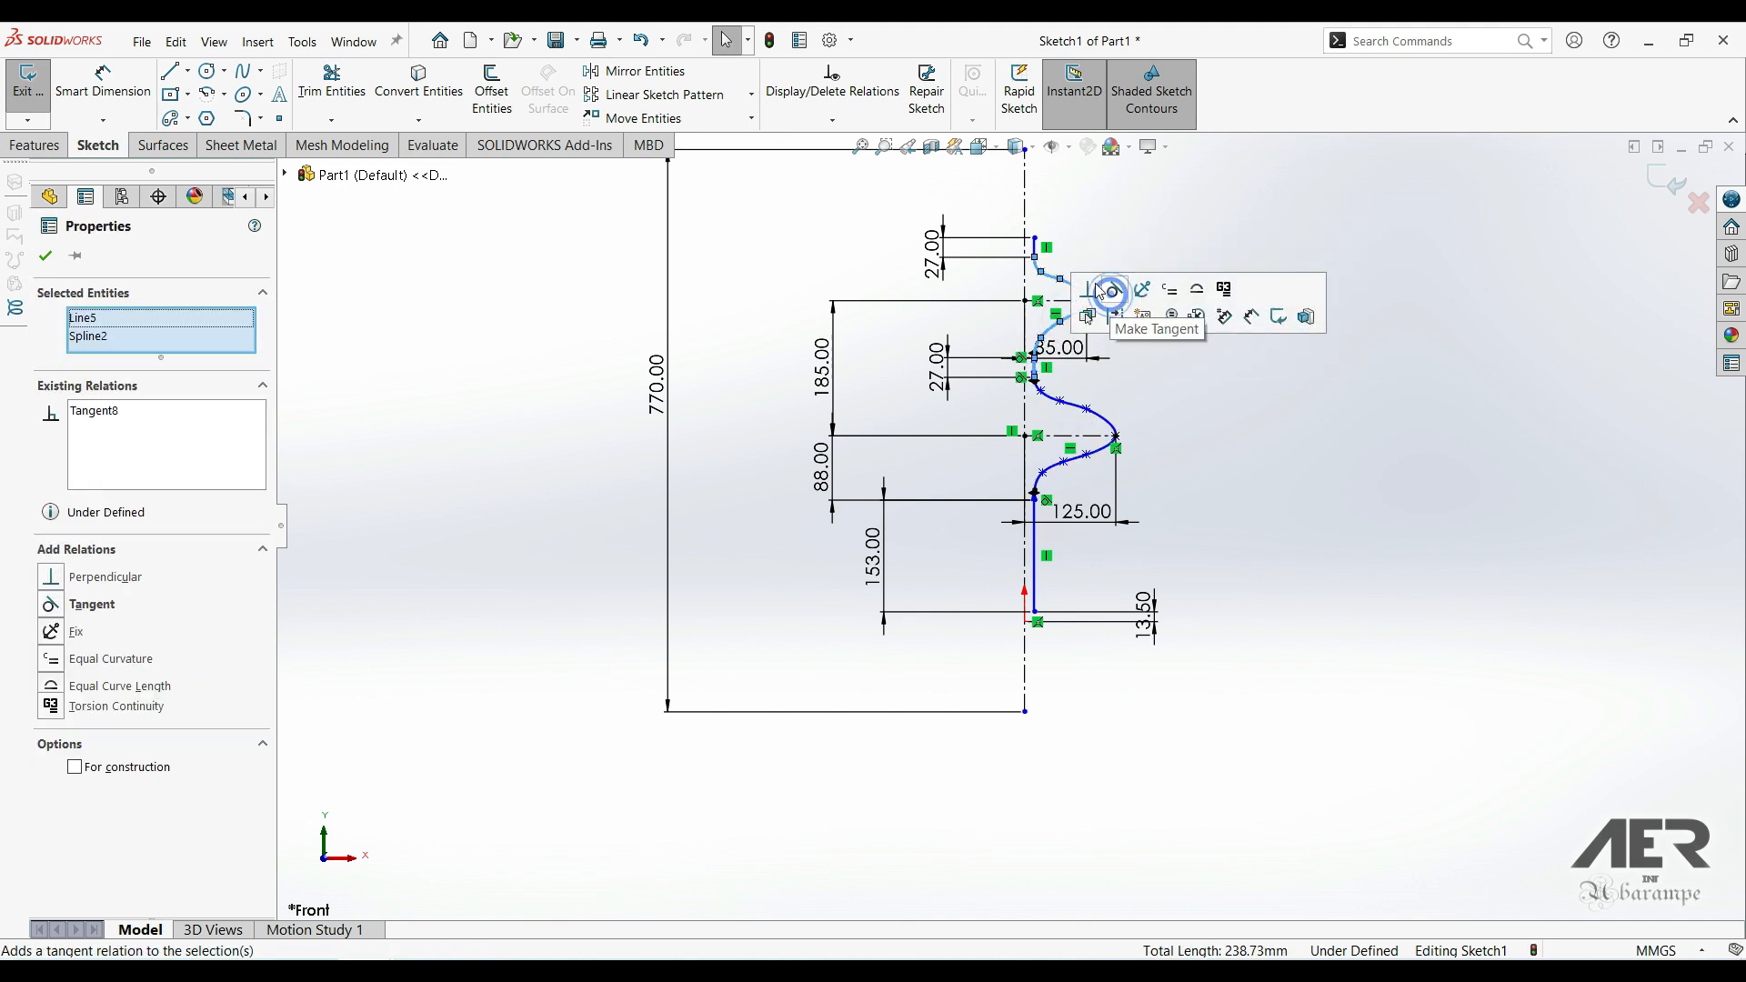
{"action": "left_click", "coordinate": [1036, 248]}
{"action": "left_click", "coordinate": [1060, 278], "text": "ctrl"}
{"action": "left_click", "coordinate": [1151, 205]}
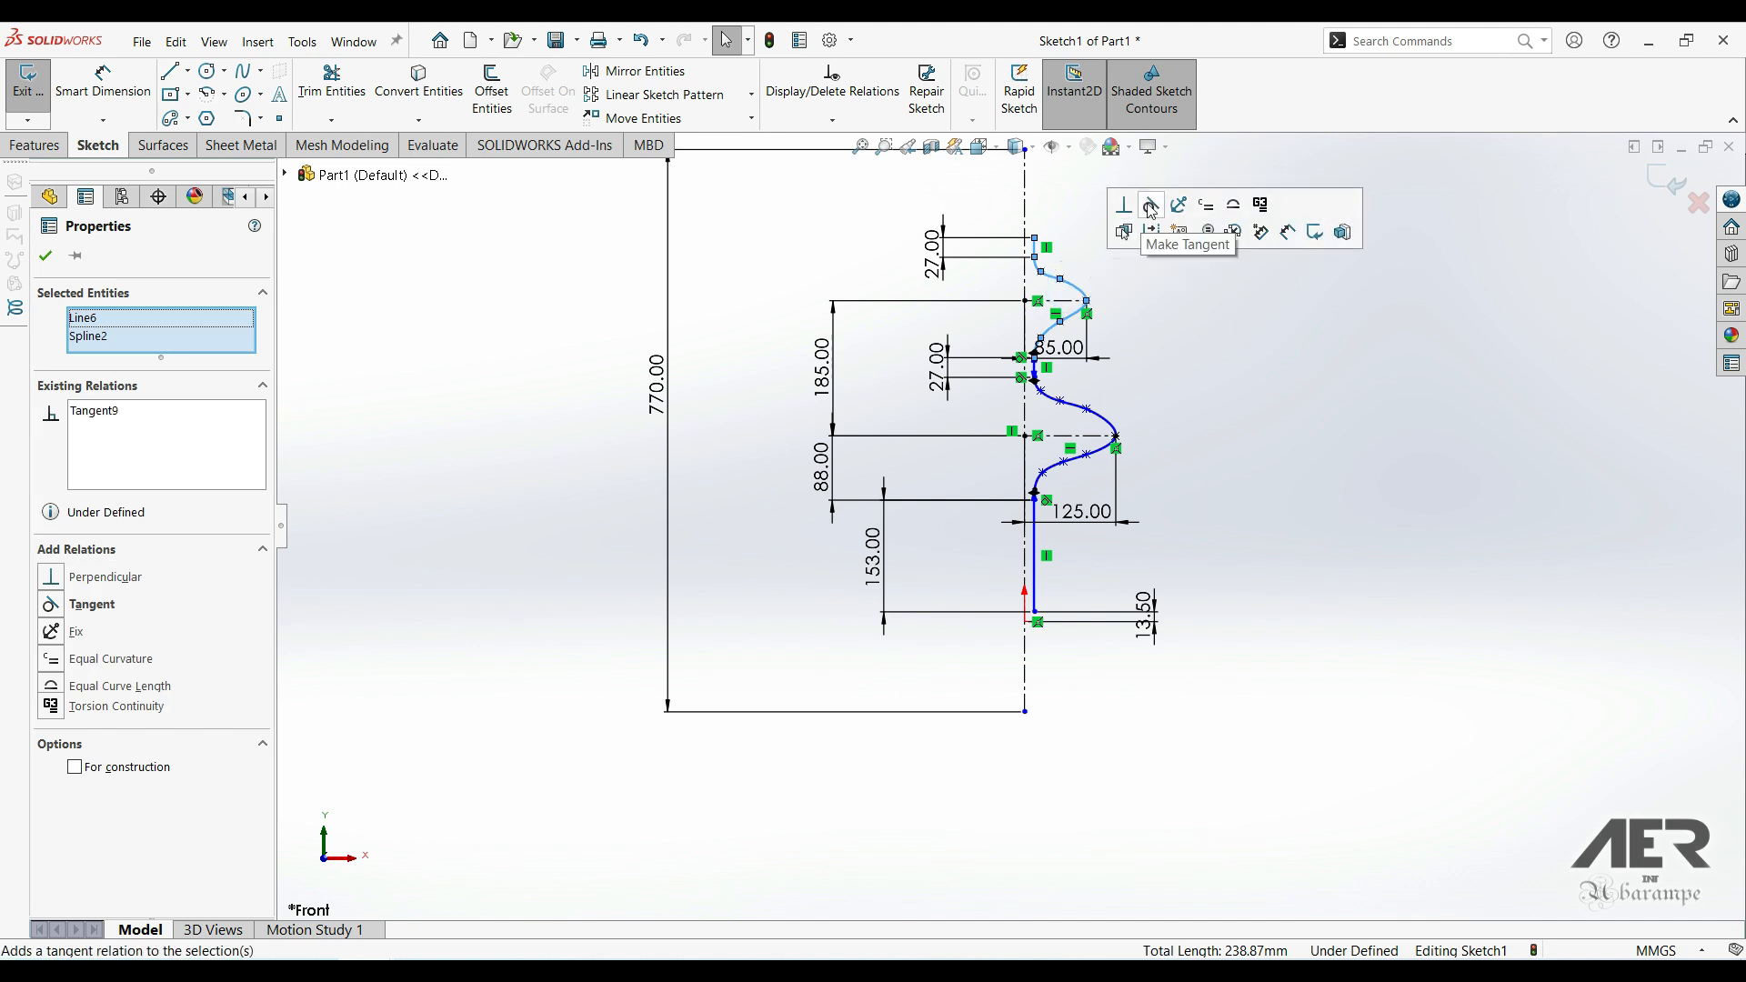
{"action": "left_click", "coordinate": [1228, 311]}
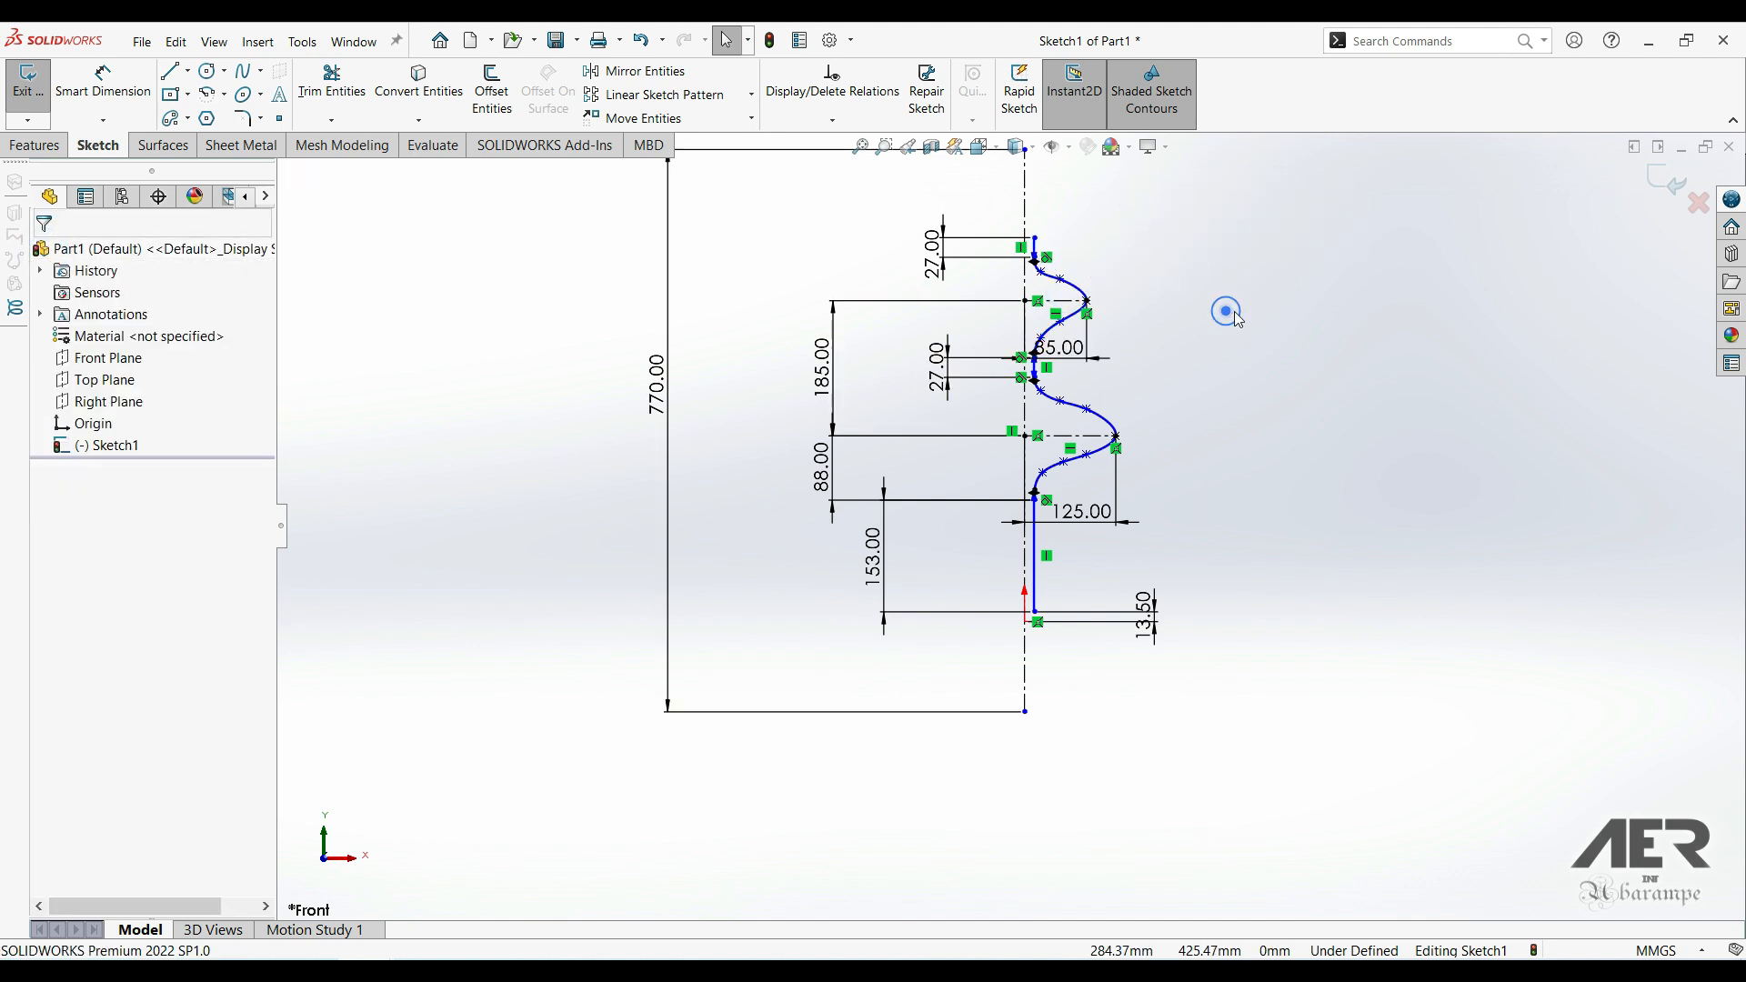
{"action": "middle_click_drag", "start_coordinate": [1235, 311], "coordinate": [1204, 358], "text": "ctrl"}
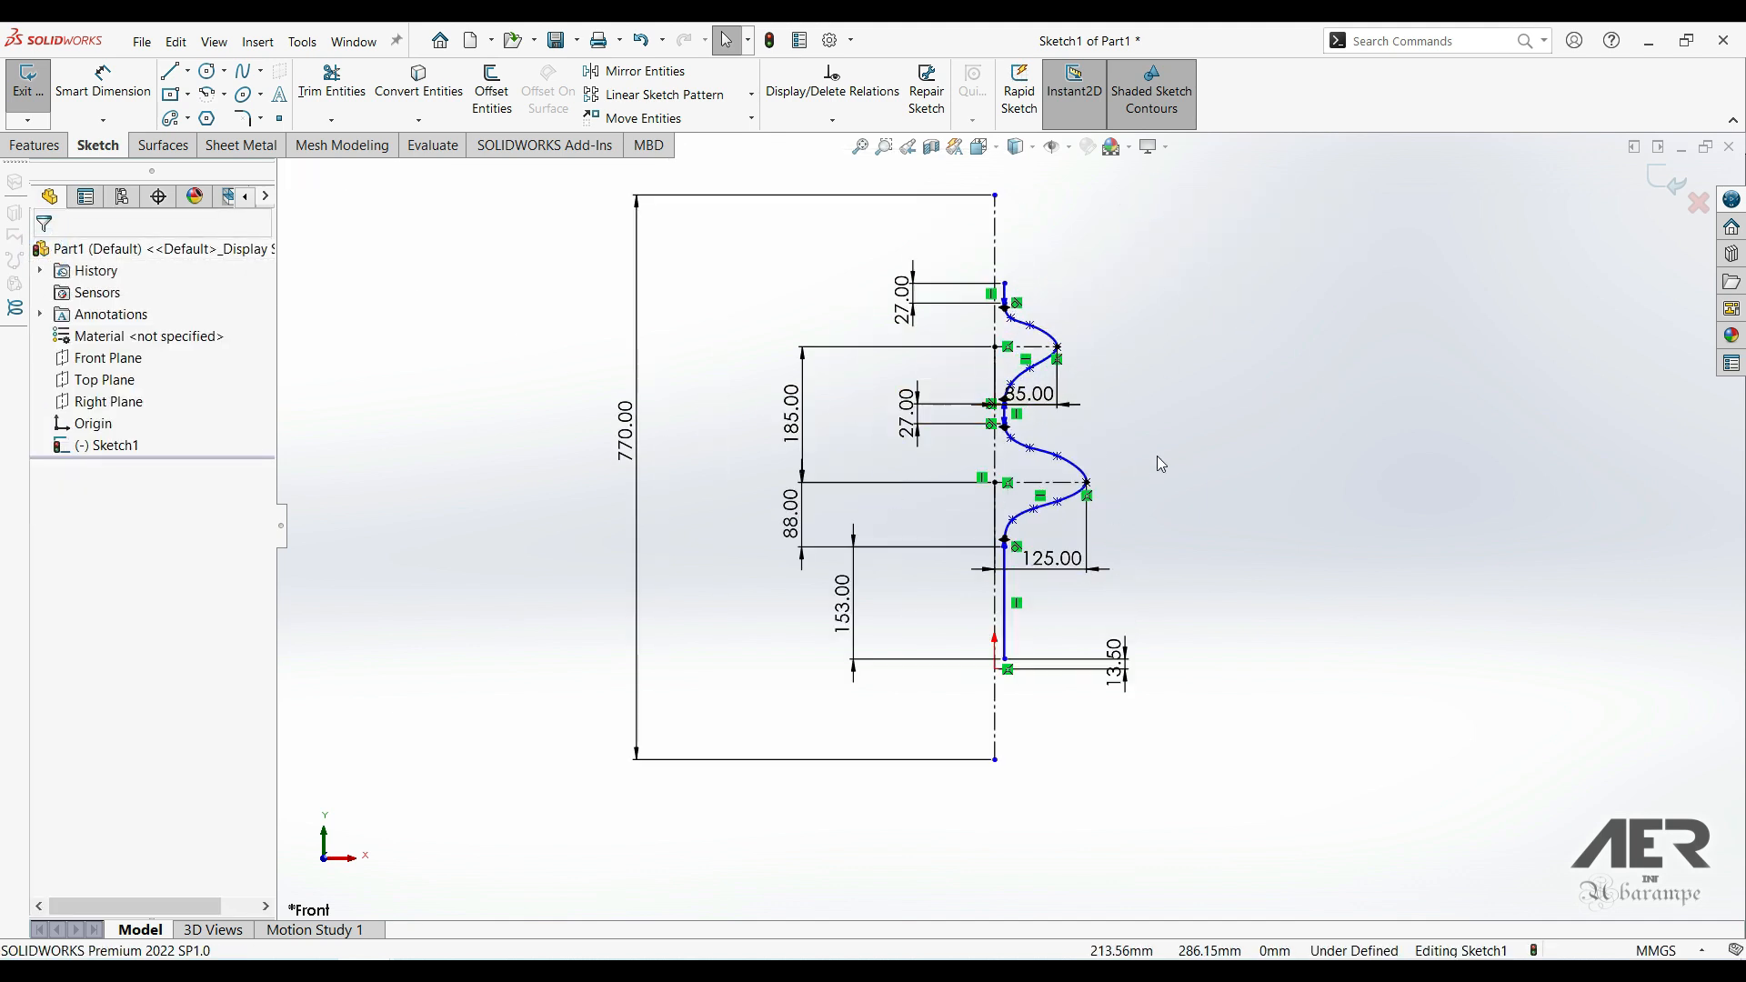
{"action": "left_click", "coordinate": [1668, 181]}
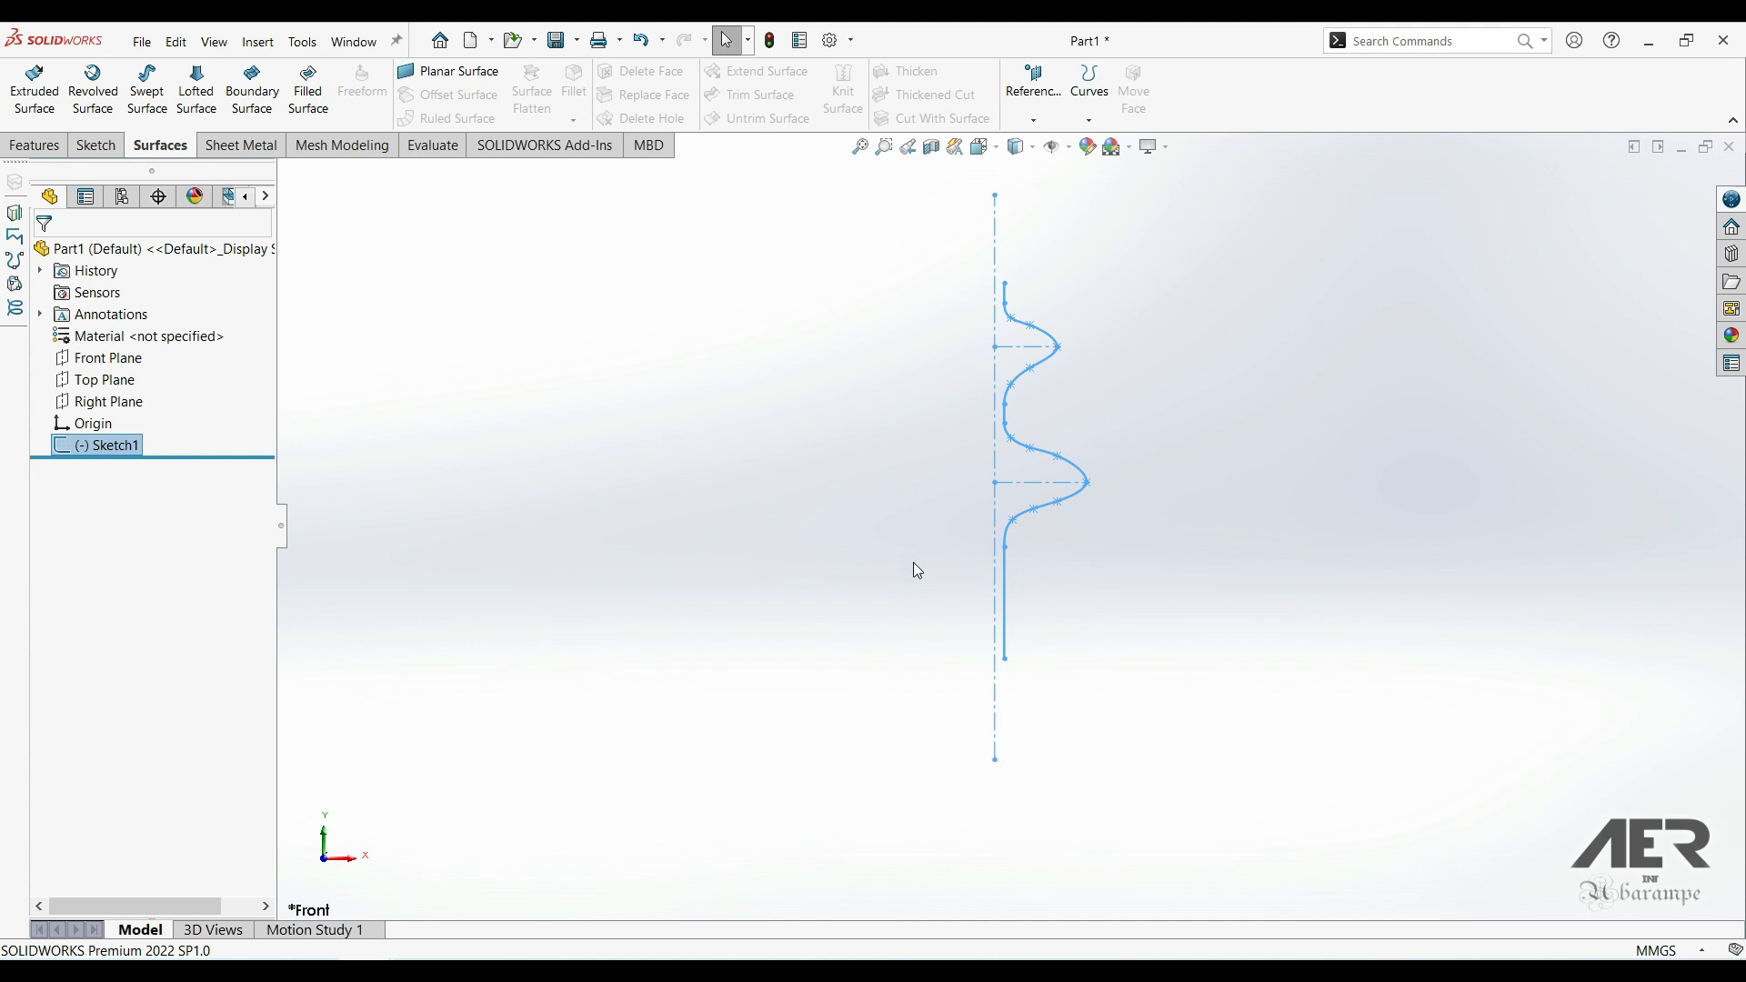
- Start a sketch on the Top Plane and draw a circle about 68 mm in diameter centered on the origin
{"action": "left_click", "coordinate": [99, 380]}
{"action": "left_click", "coordinate": [128, 351]}
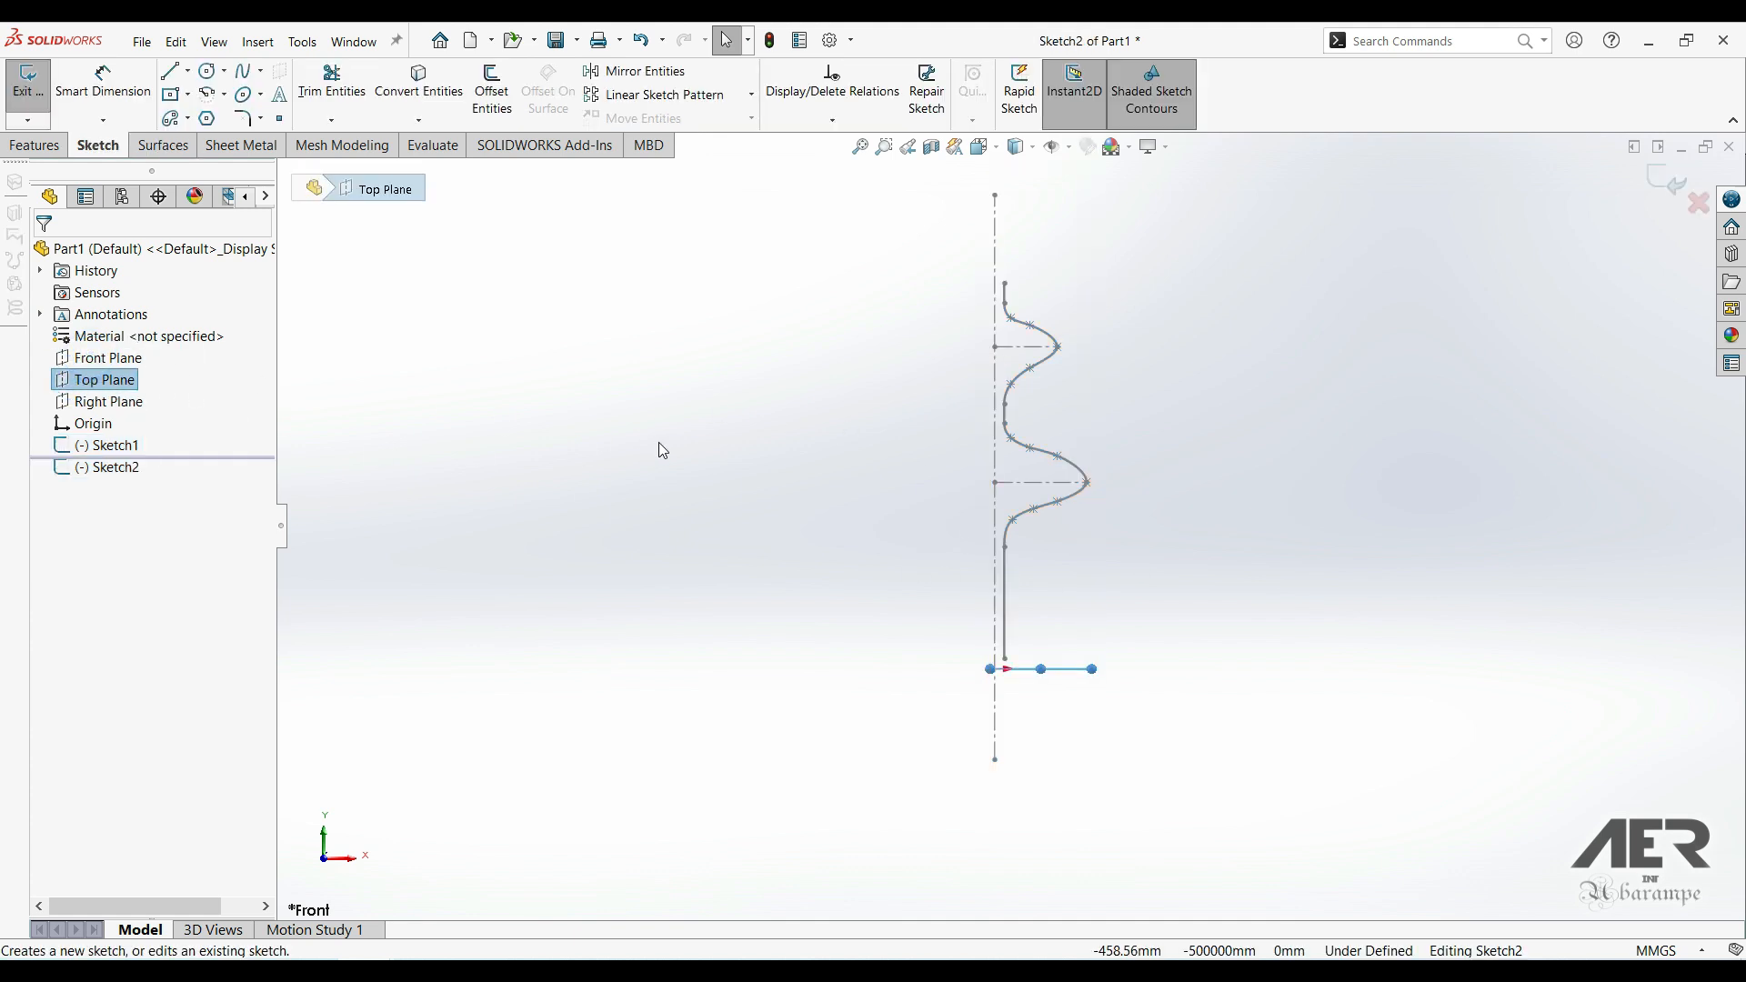
{"action": "left_click", "coordinate": [209, 70]}
{"action": "left_click", "coordinate": [586, 526]}
{"action": "scroll", "coordinate": [574, 474], "scroll_direction": "up", "scroll_amount": 2}
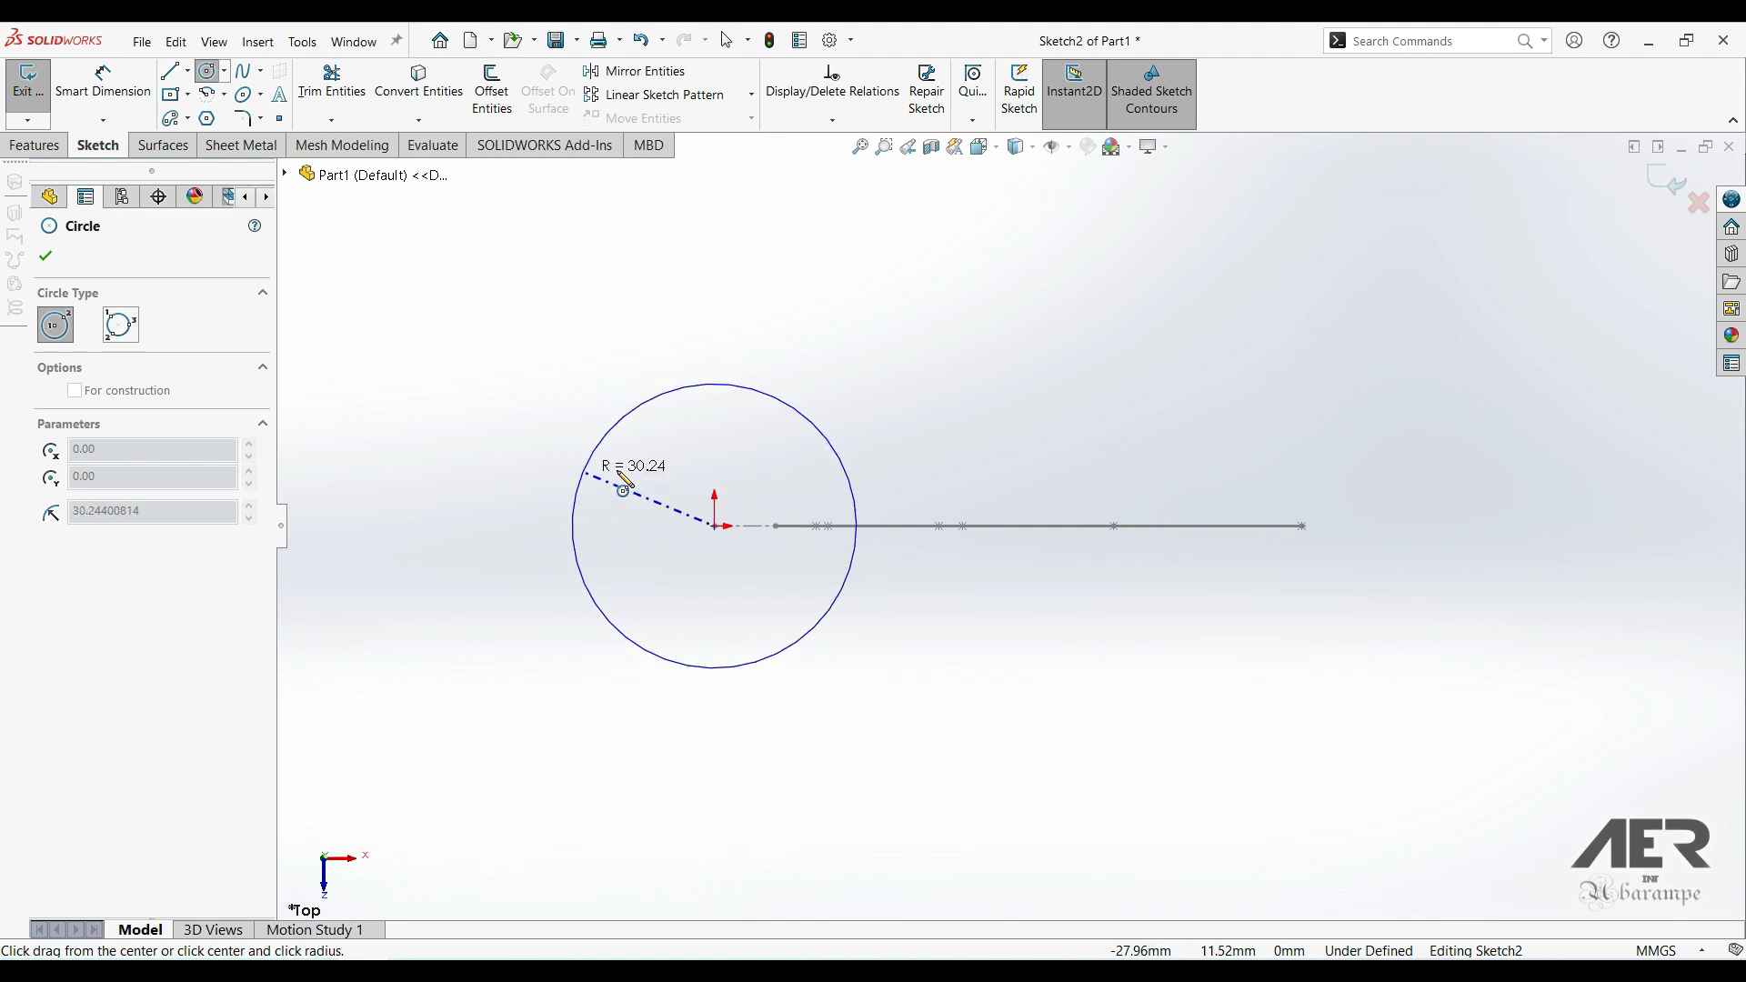
{"action": "left_click", "coordinate": [608, 406]}
- Dimension the circle's diameter to 260 mm and exit the sketch
{"action": "right_click_drag", "start_coordinate": [549, 373], "coordinate": [551, 327]}
{"action": "left_click", "coordinate": [593, 430]}
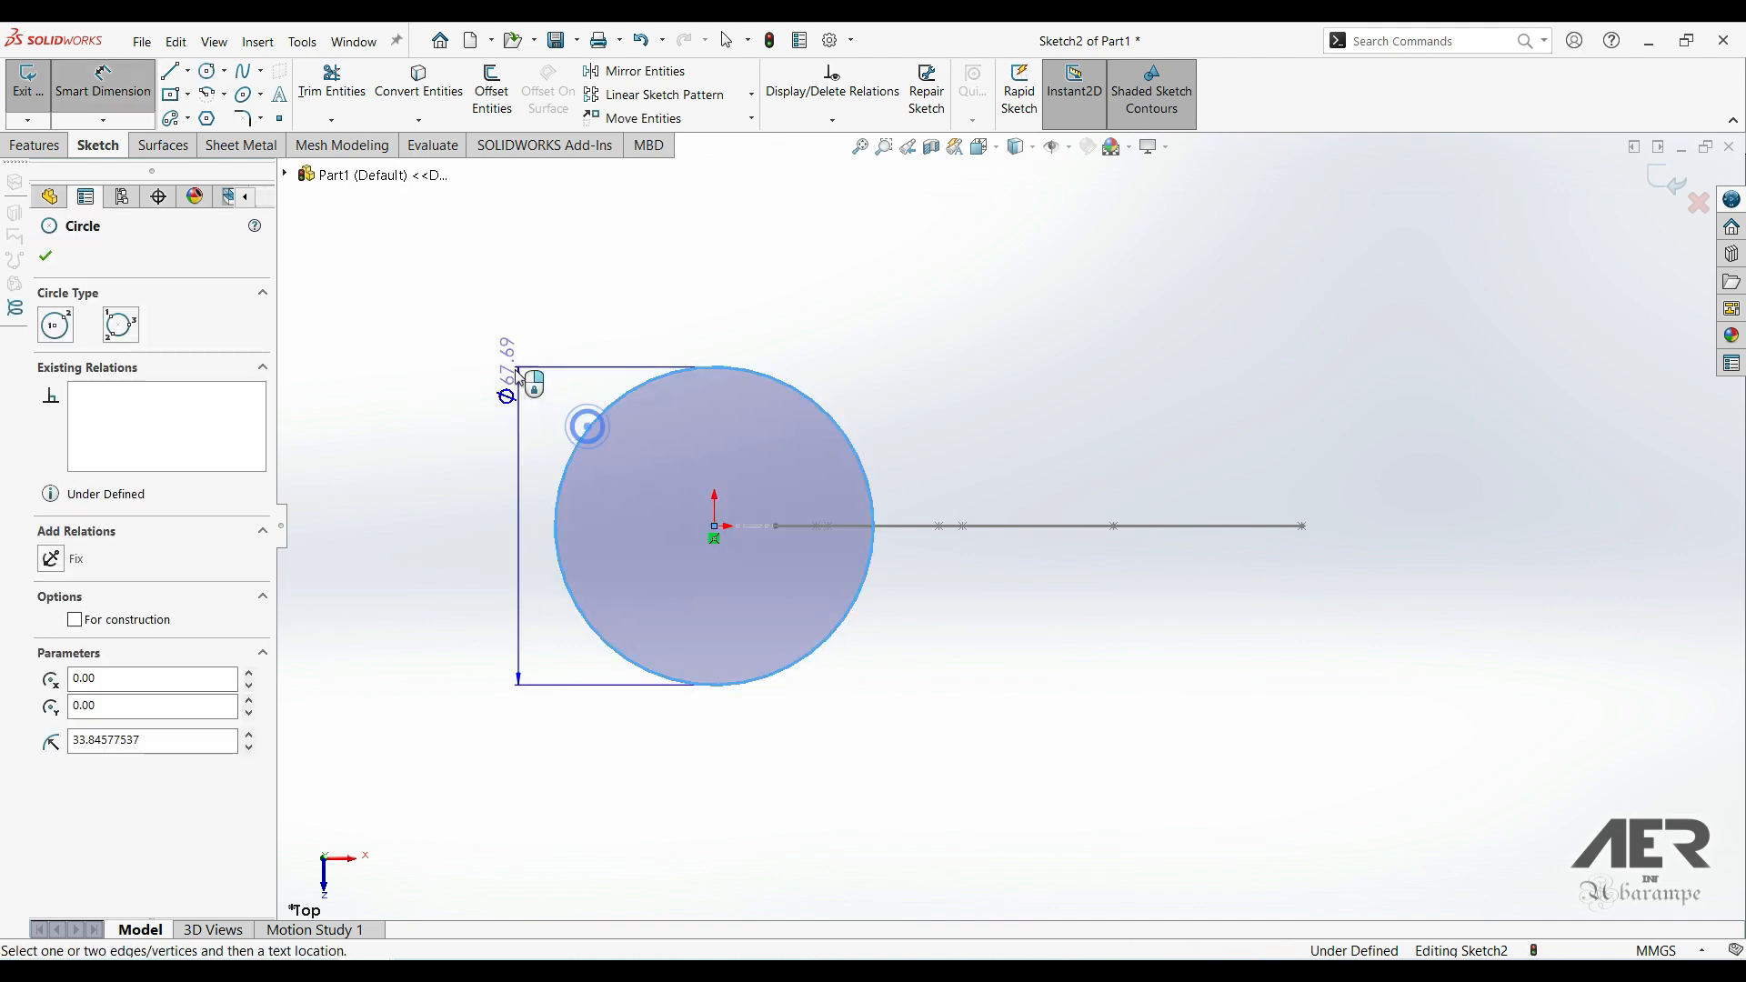
{"action": "left_click", "coordinate": [489, 335]}
{"action": "type", "text": "260"}
{"action": "key", "text": "Return"}
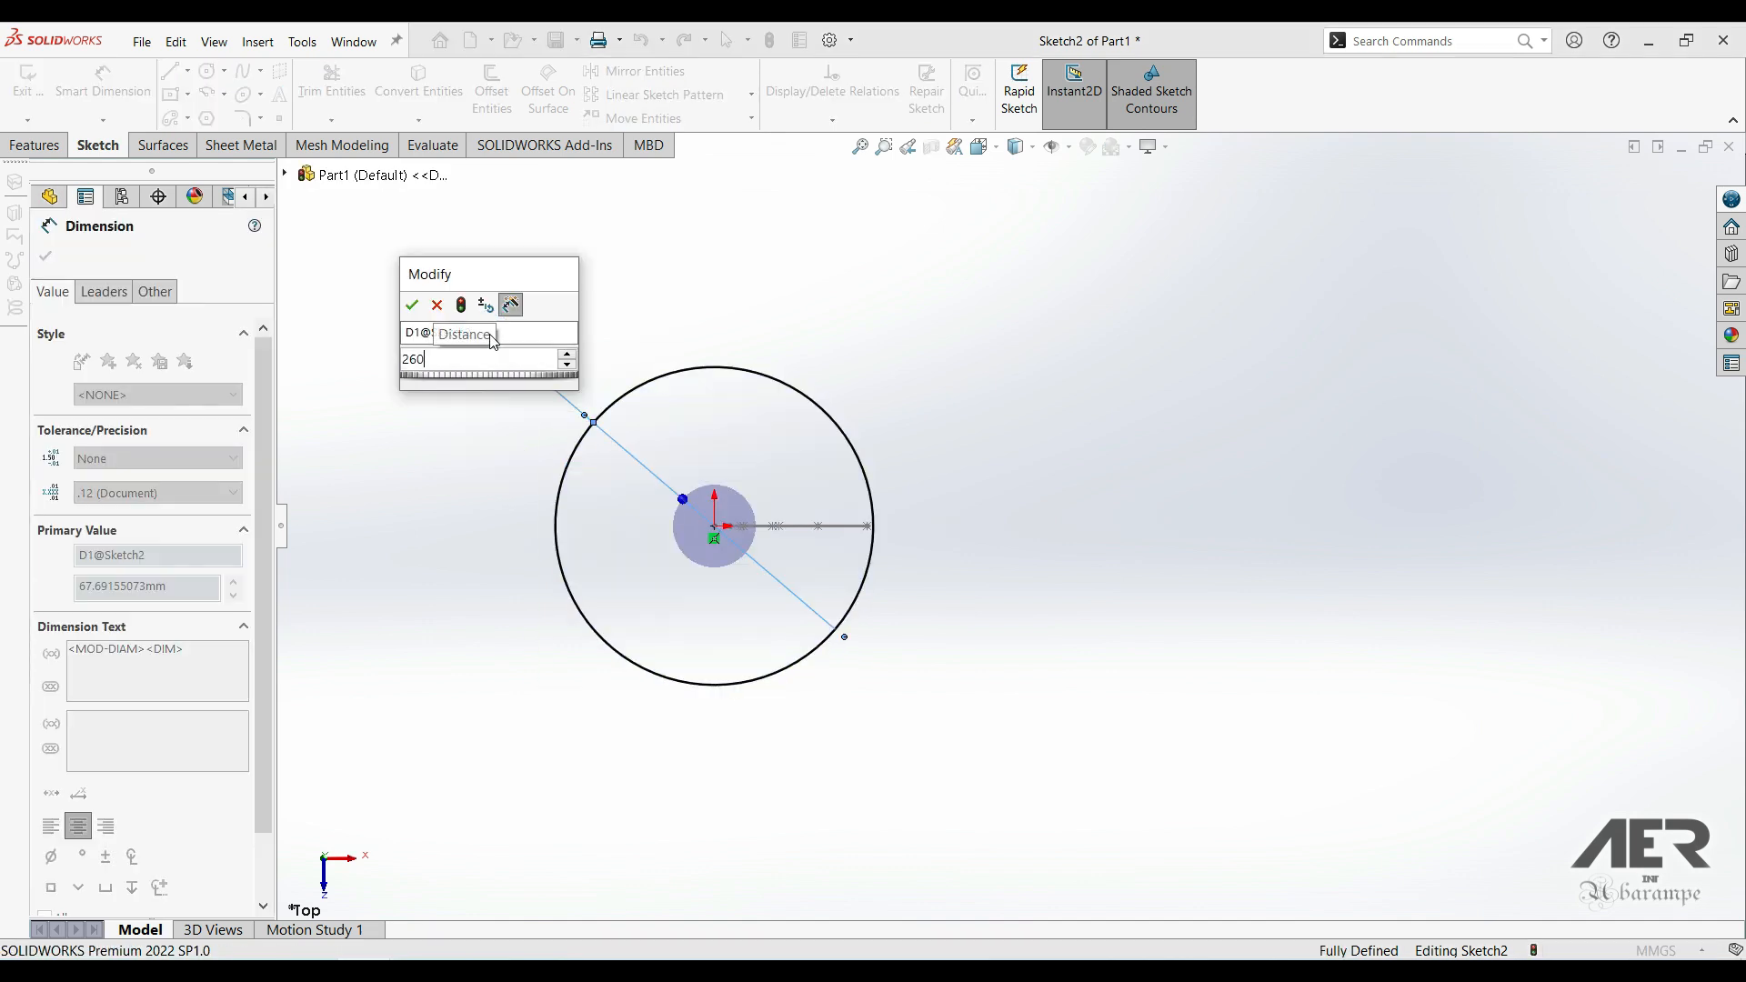
{"action": "left_click", "coordinate": [45, 256]}
{"action": "scroll", "coordinate": [622, 533], "scroll_direction": "up", "scroll_amount": 2}
{"action": "scroll", "coordinate": [624, 535], "scroll_direction": "down", "scroll_amount": 1}
{"action": "middle_click_drag", "start_coordinate": [624, 534], "coordinate": [642, 327]}
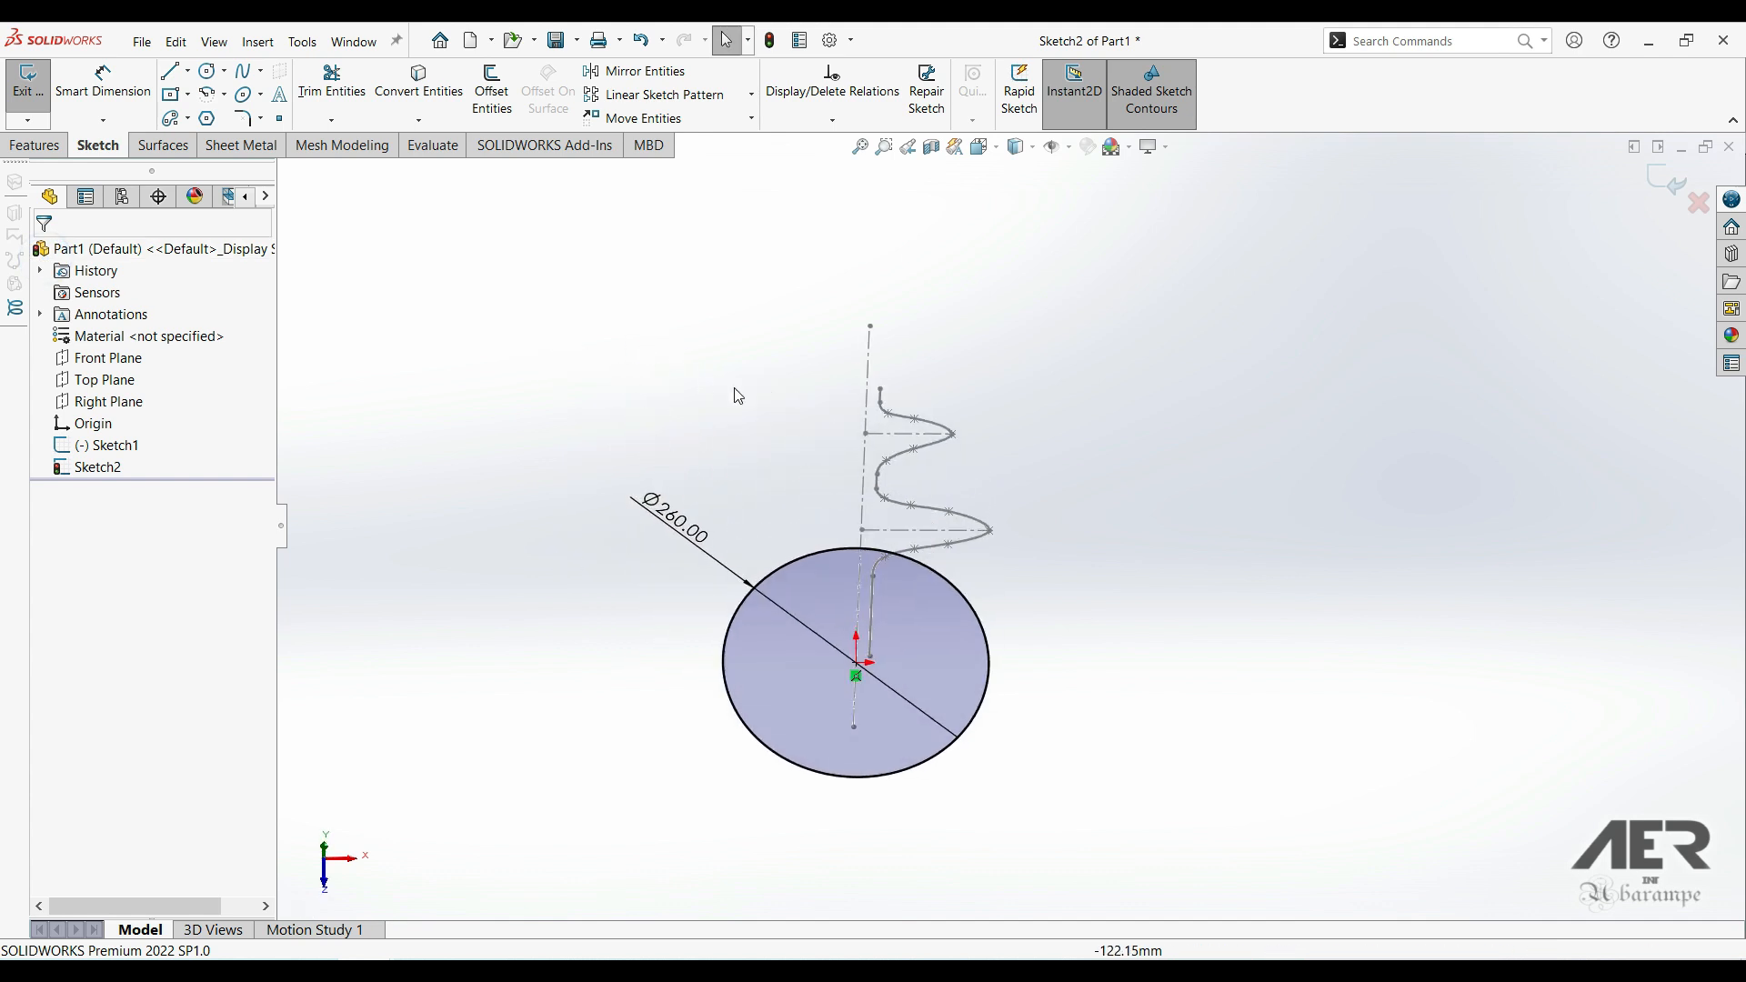
{"action": "left_click", "coordinate": [1670, 184]}
- Create a reference axis from the profile sketch's long vertical centerline
{"action": "mouse_move", "coordinate": [1216, 425]}
{"action": "middle_mouse_down"}
{"action": "mouse_move", "coordinate": [1190, 353]}
{"action": "mouse_move", "coordinate": [1223, 300]}
{"action": "middle_mouse_up"}
{"action": "left_click", "coordinate": [1157, 365]}
{"action": "middle_click_drag", "start_coordinate": [1054, 410], "coordinate": [964, 382]}
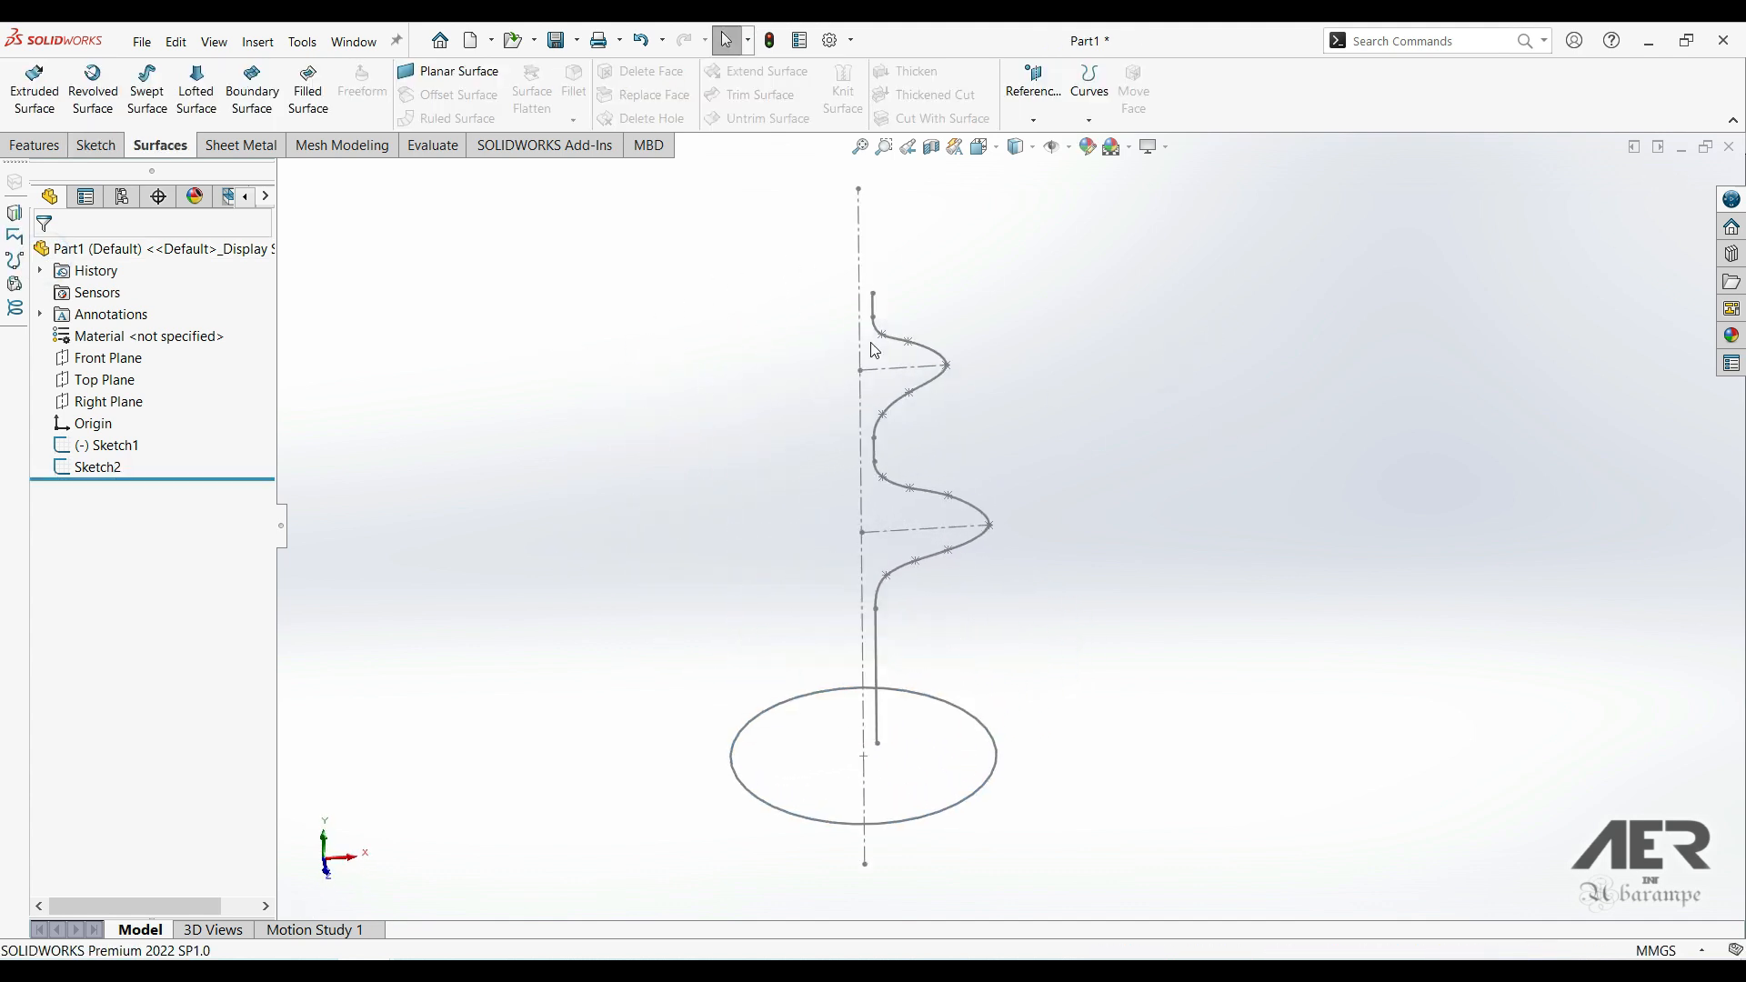
{"action": "left_click", "coordinate": [859, 344]}
{"action": "left_click", "coordinate": [35, 145]}
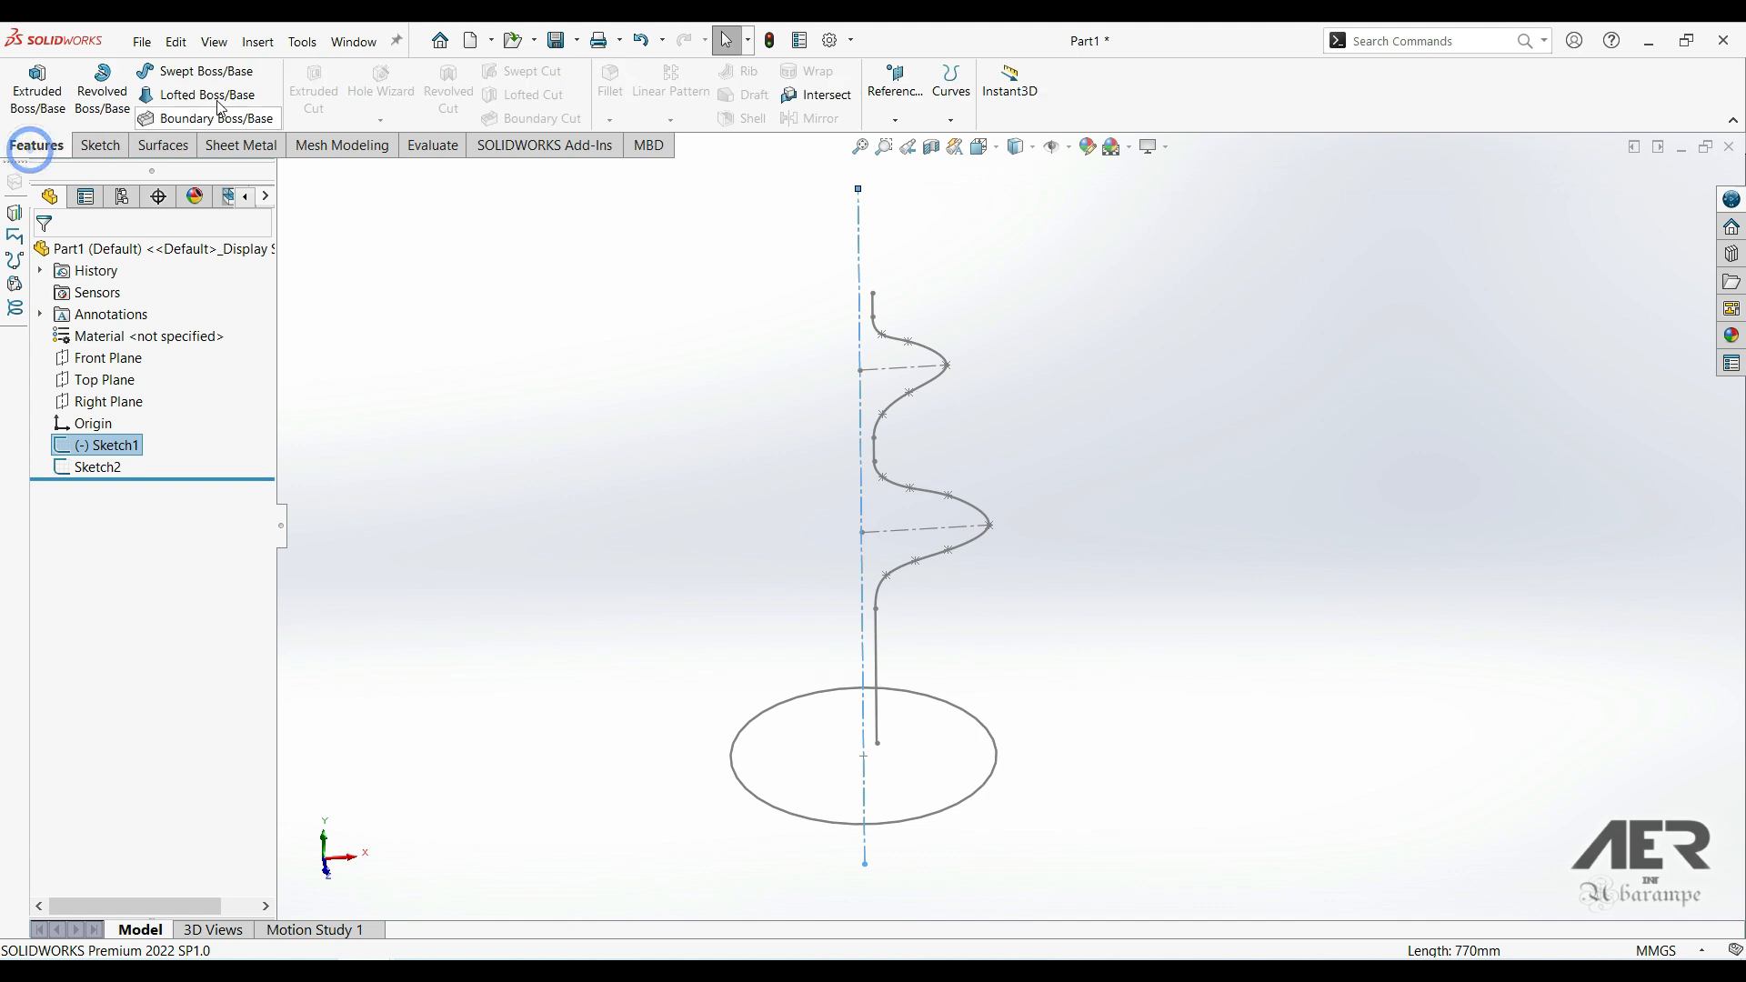
{"action": "left_click", "coordinate": [895, 120]}
{"action": "left_click", "coordinate": [916, 167]}
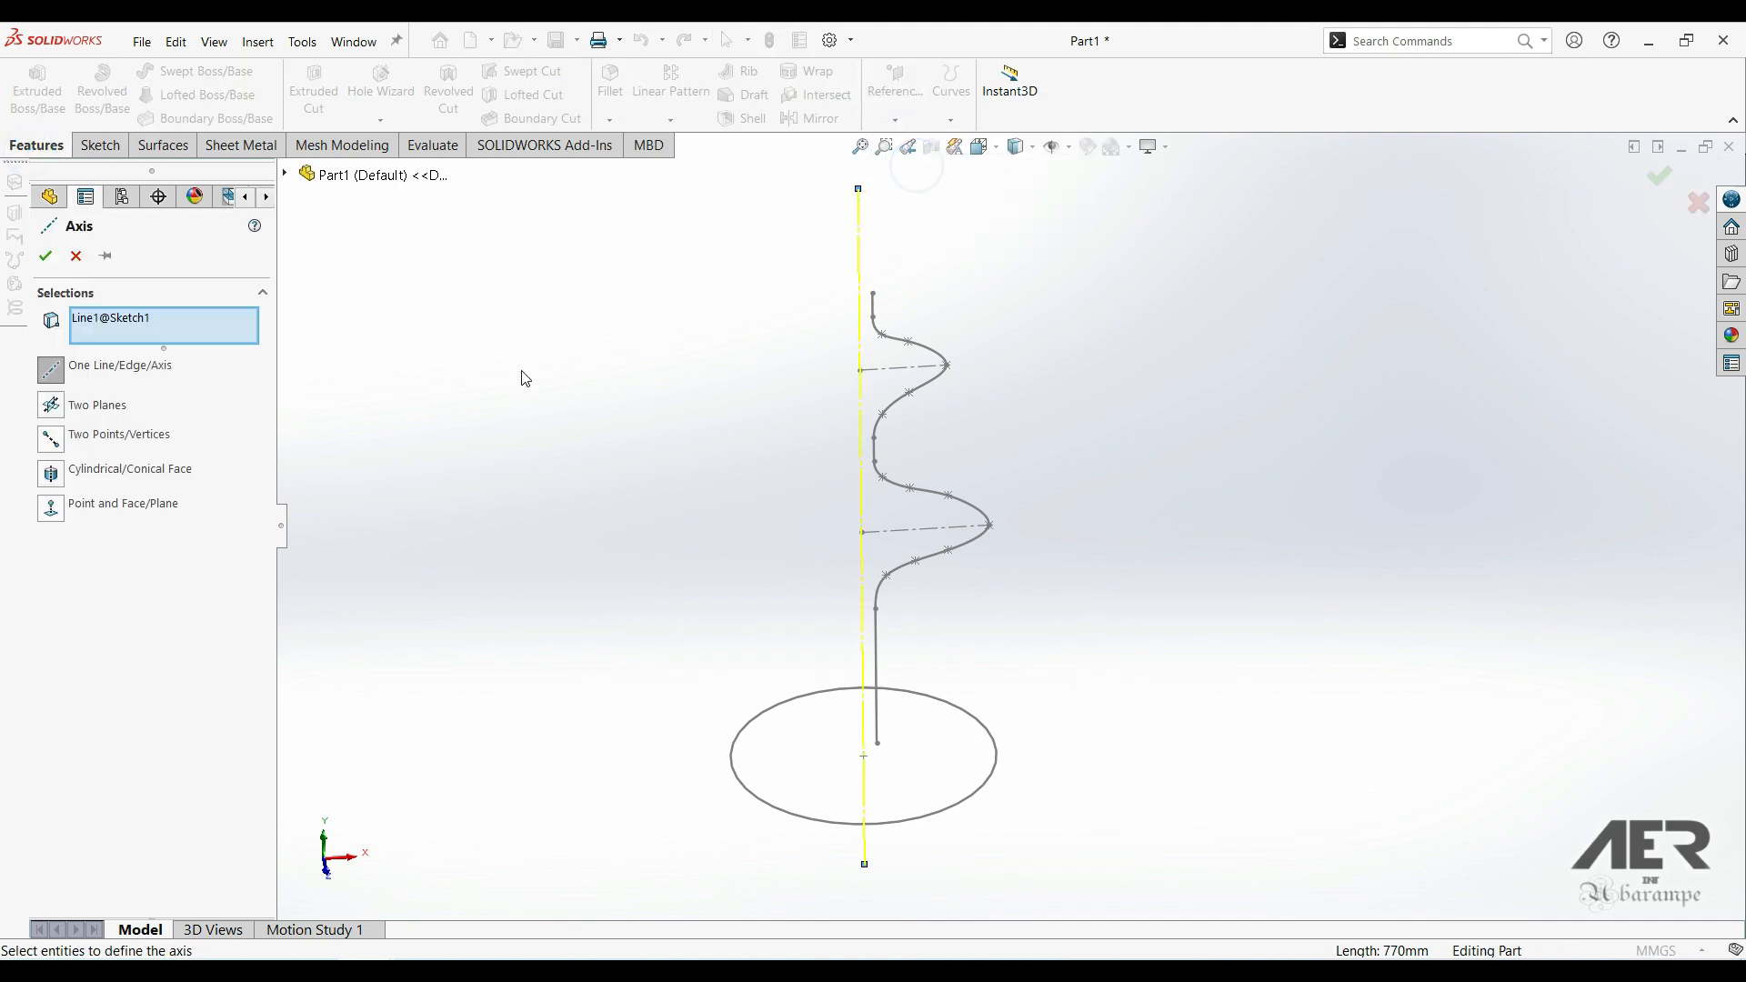
{"action": "left_click", "coordinate": [44, 256]}
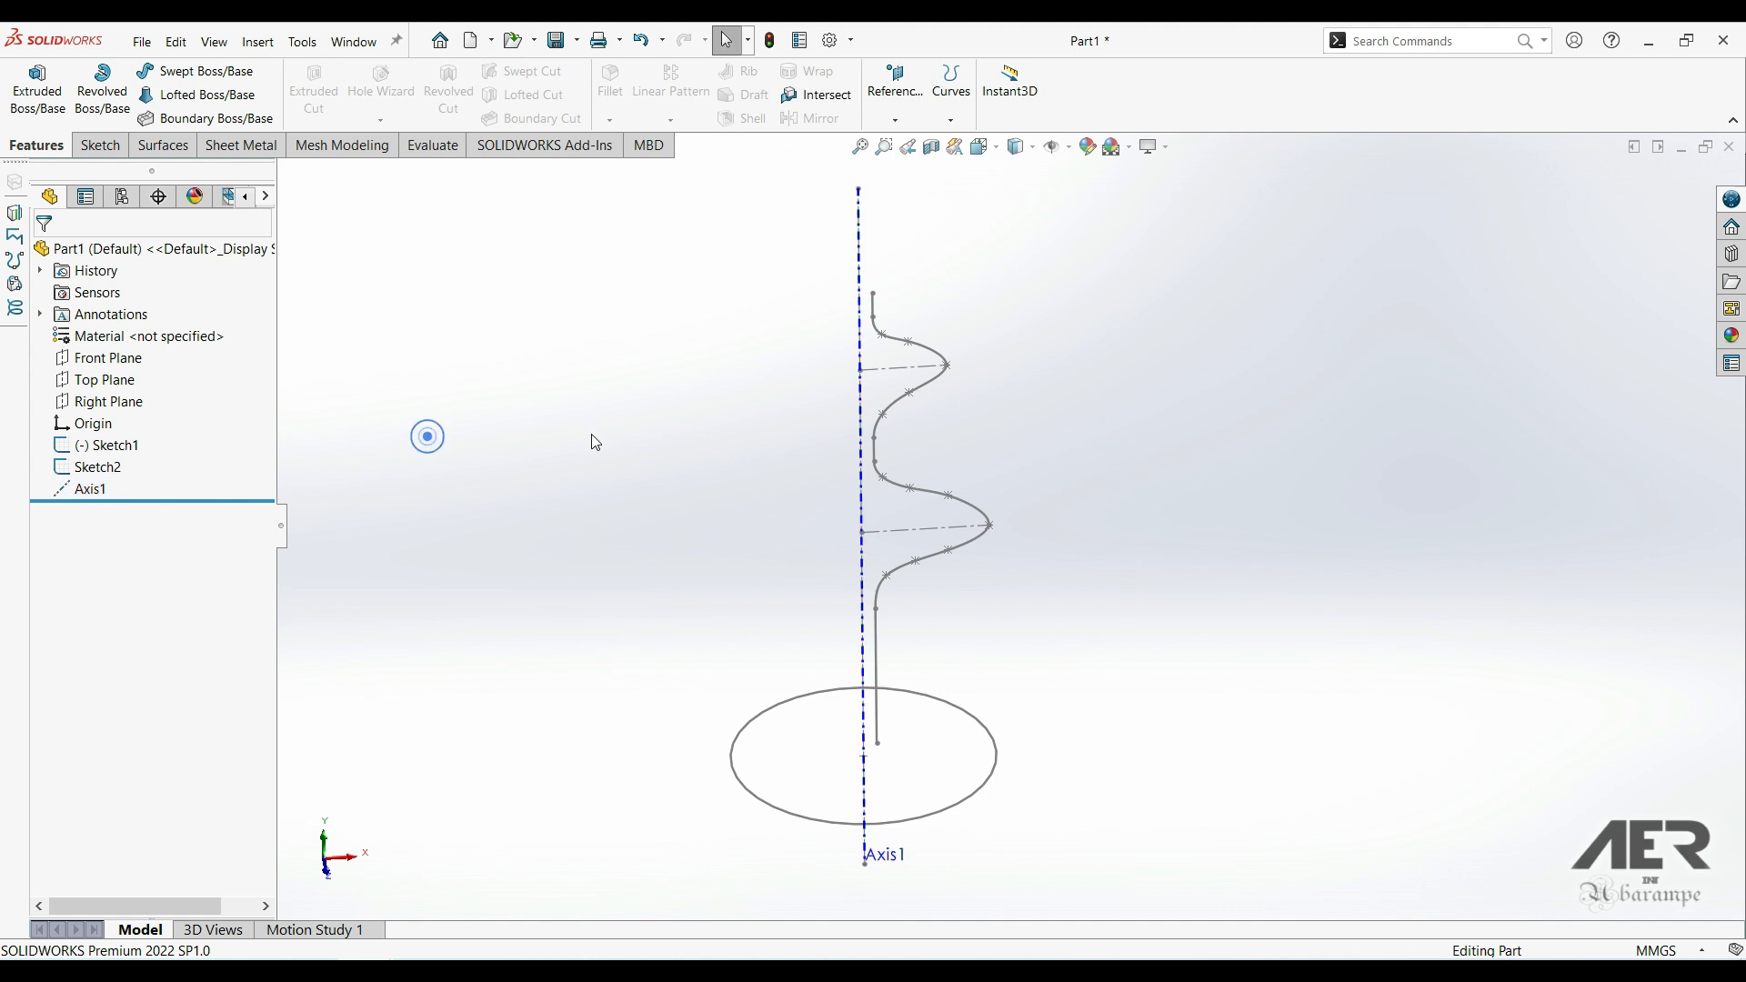
- Create a revolved surface from the profile sketch, turning it 360 degrees around the long vertical centerline
{"action": "scroll", "coordinate": [618, 432], "scroll_direction": "up", "scroll_amount": 2}
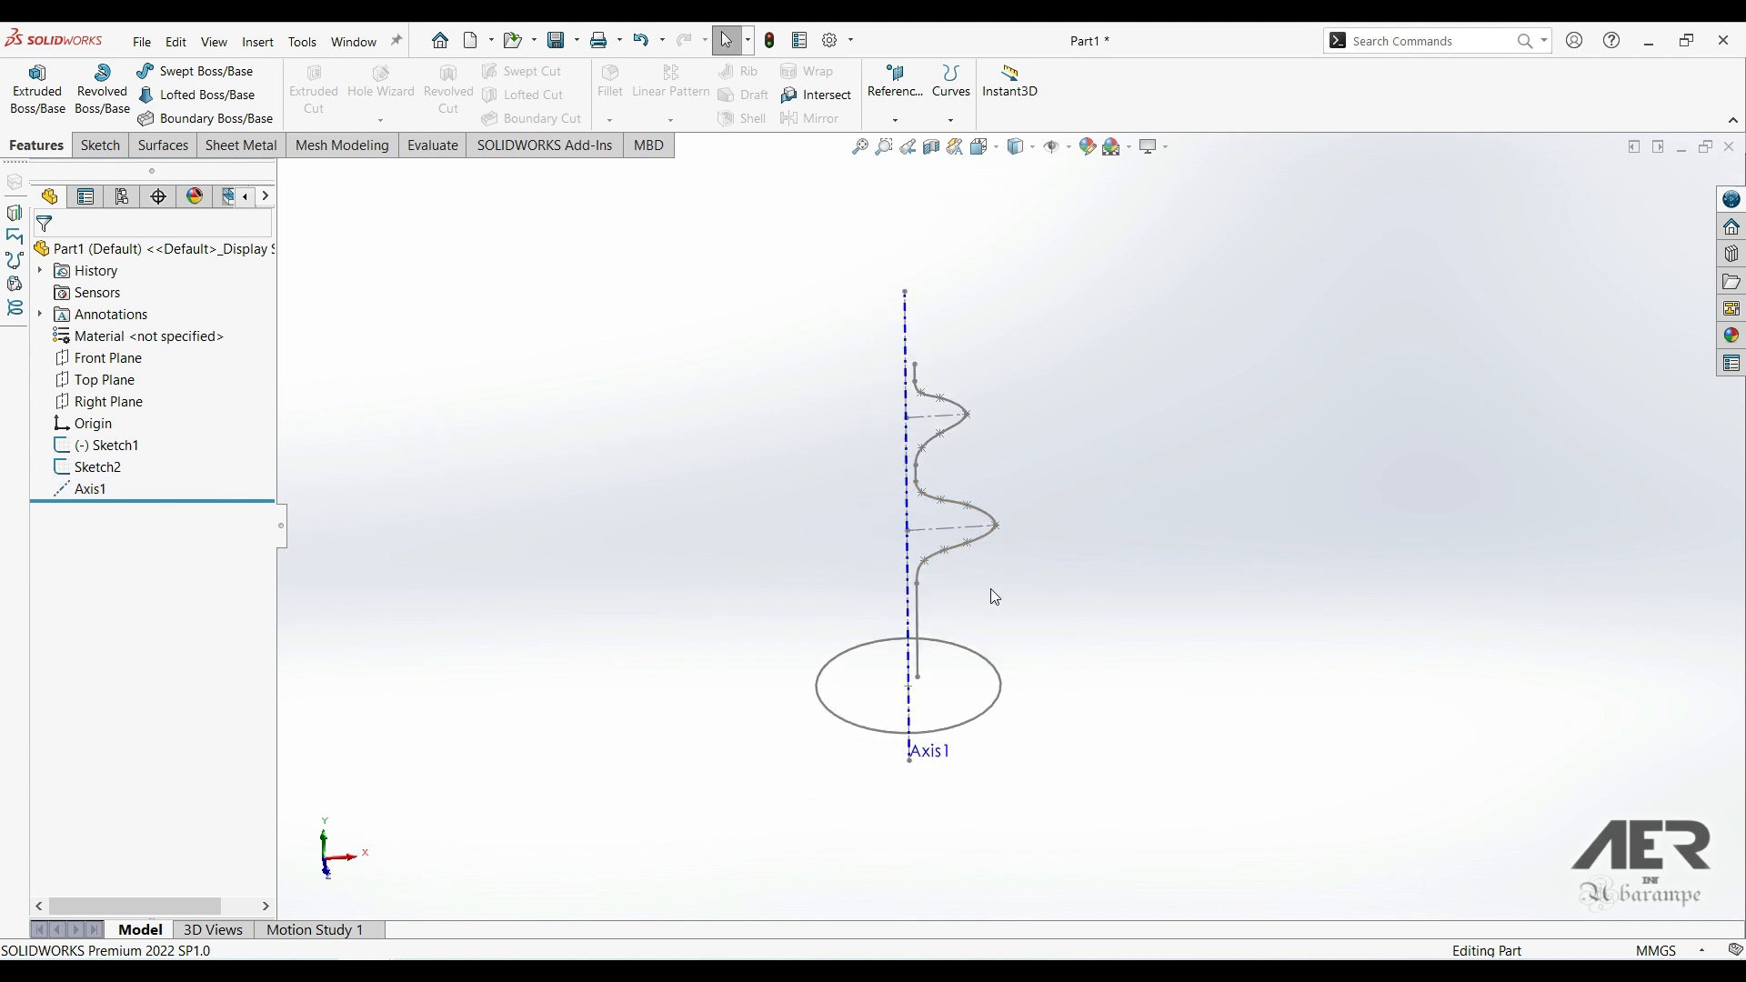
{"action": "scroll", "coordinate": [1014, 561], "scroll_direction": "down", "scroll_amount": 1}
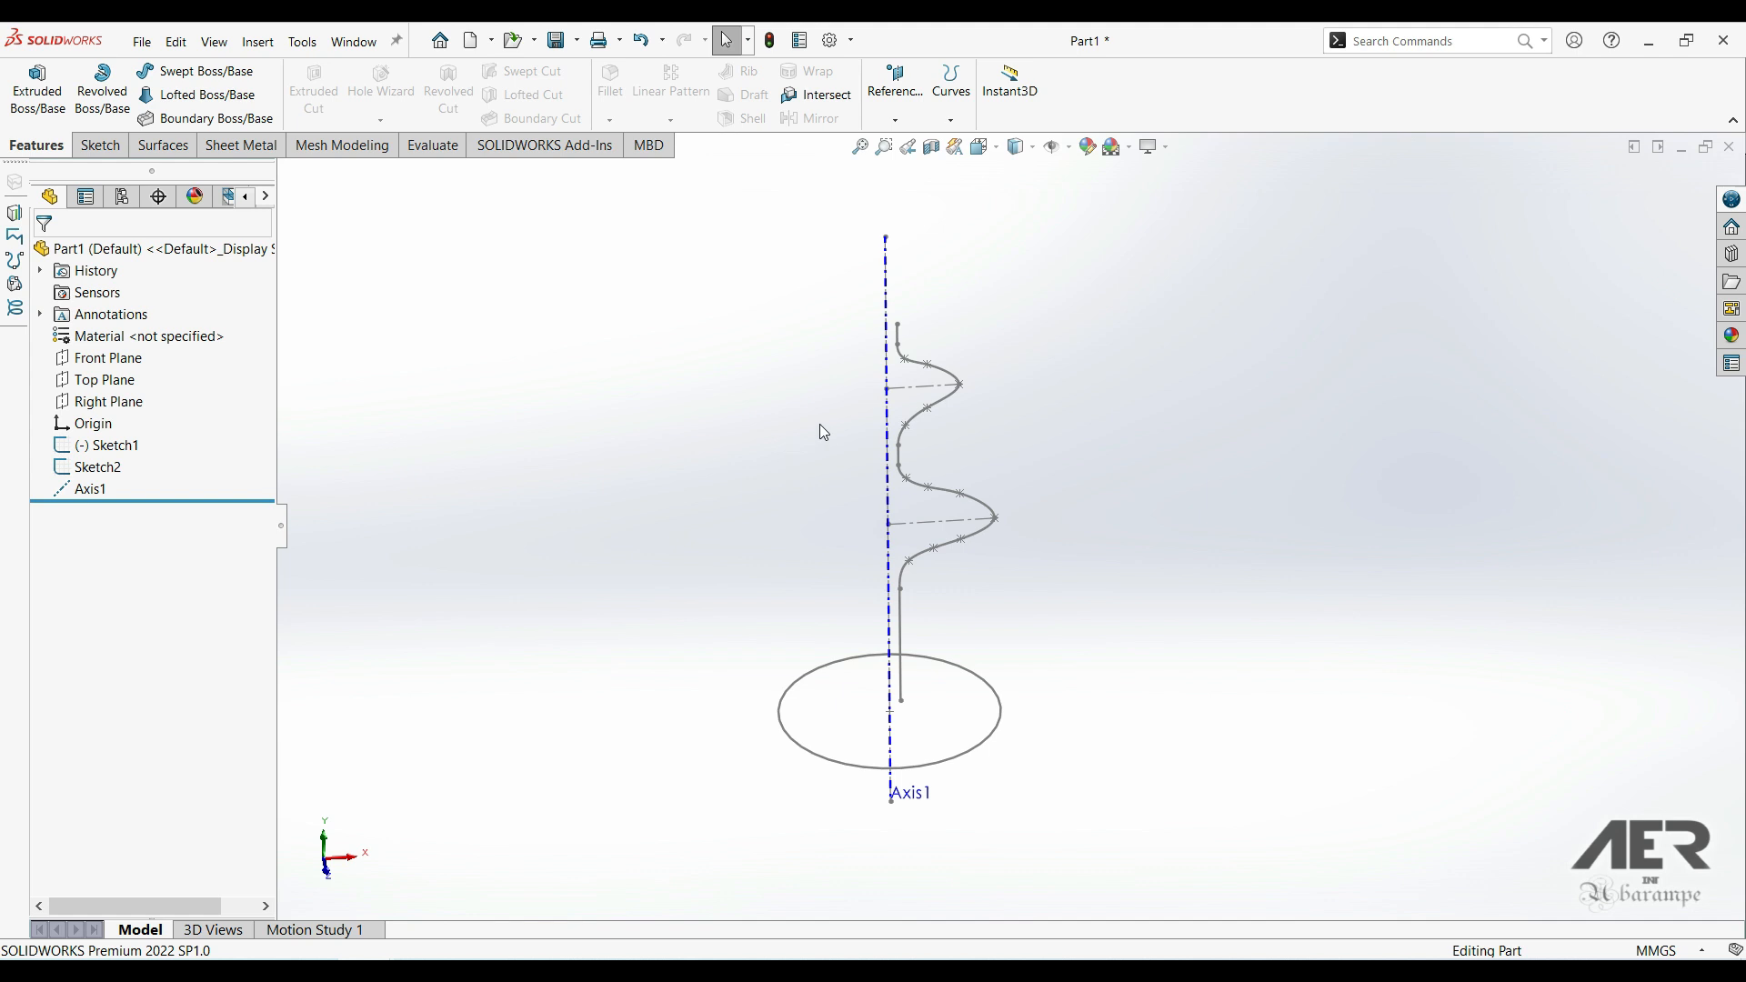
{"action": "left_click", "coordinate": [160, 146]}
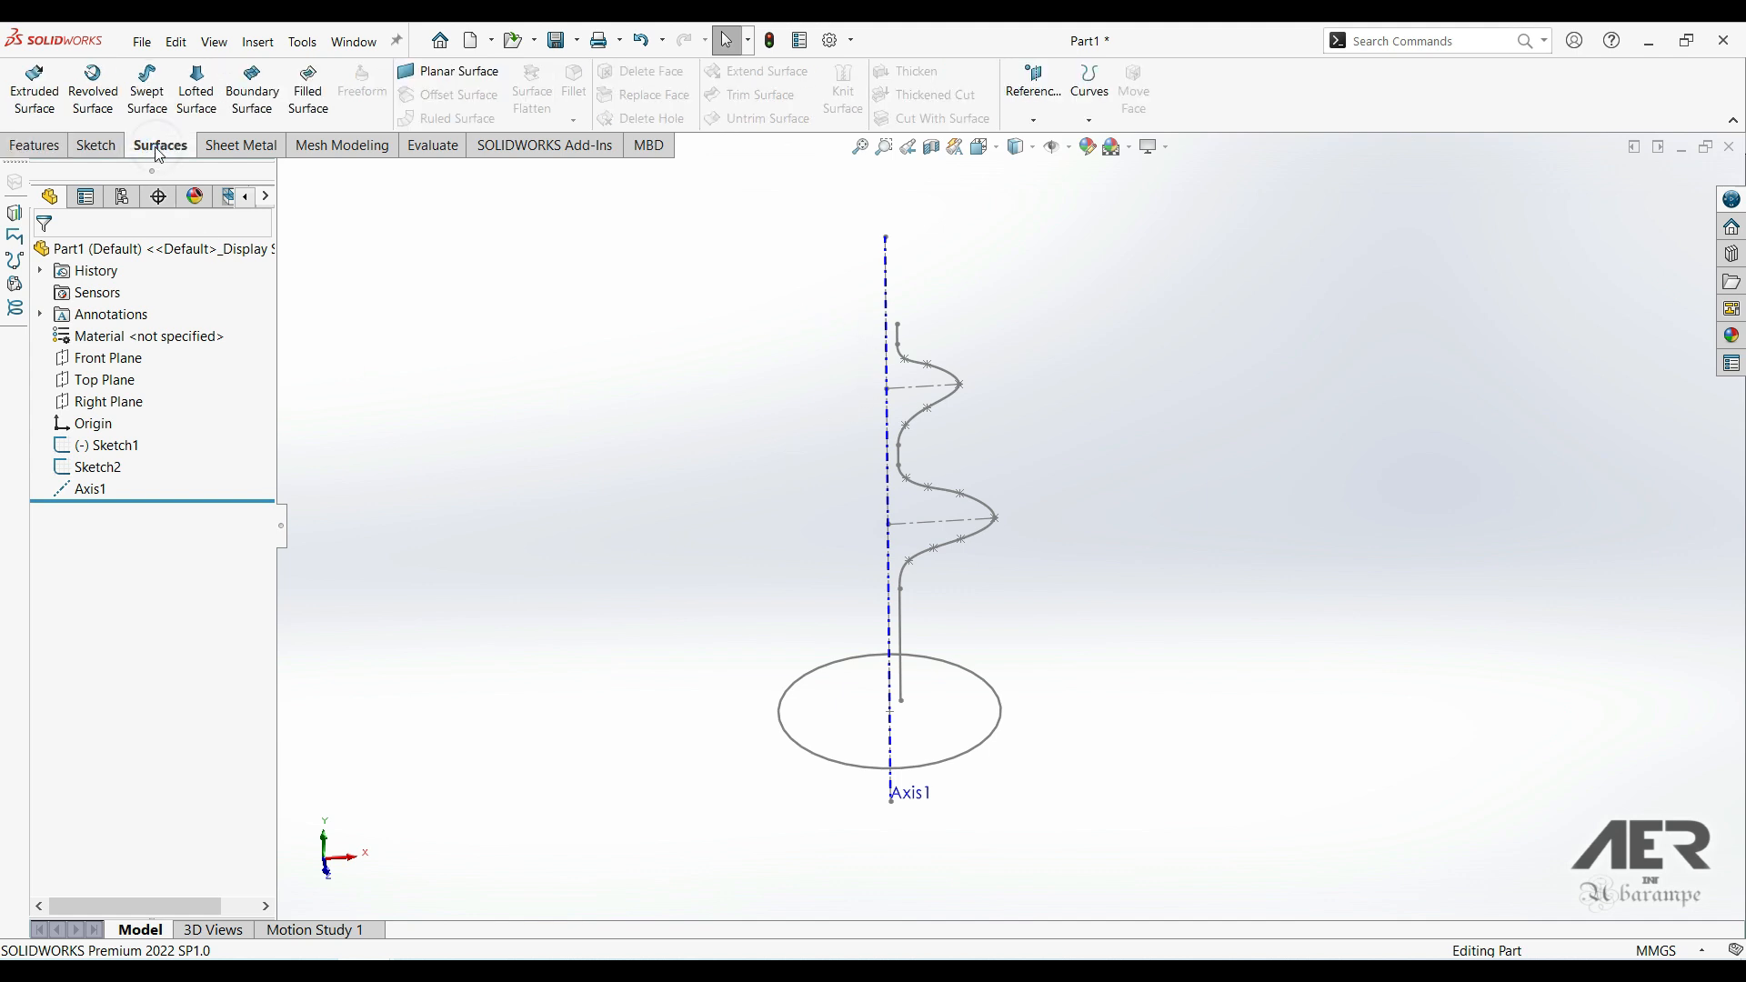
{"action": "left_click", "coordinate": [92, 91]}
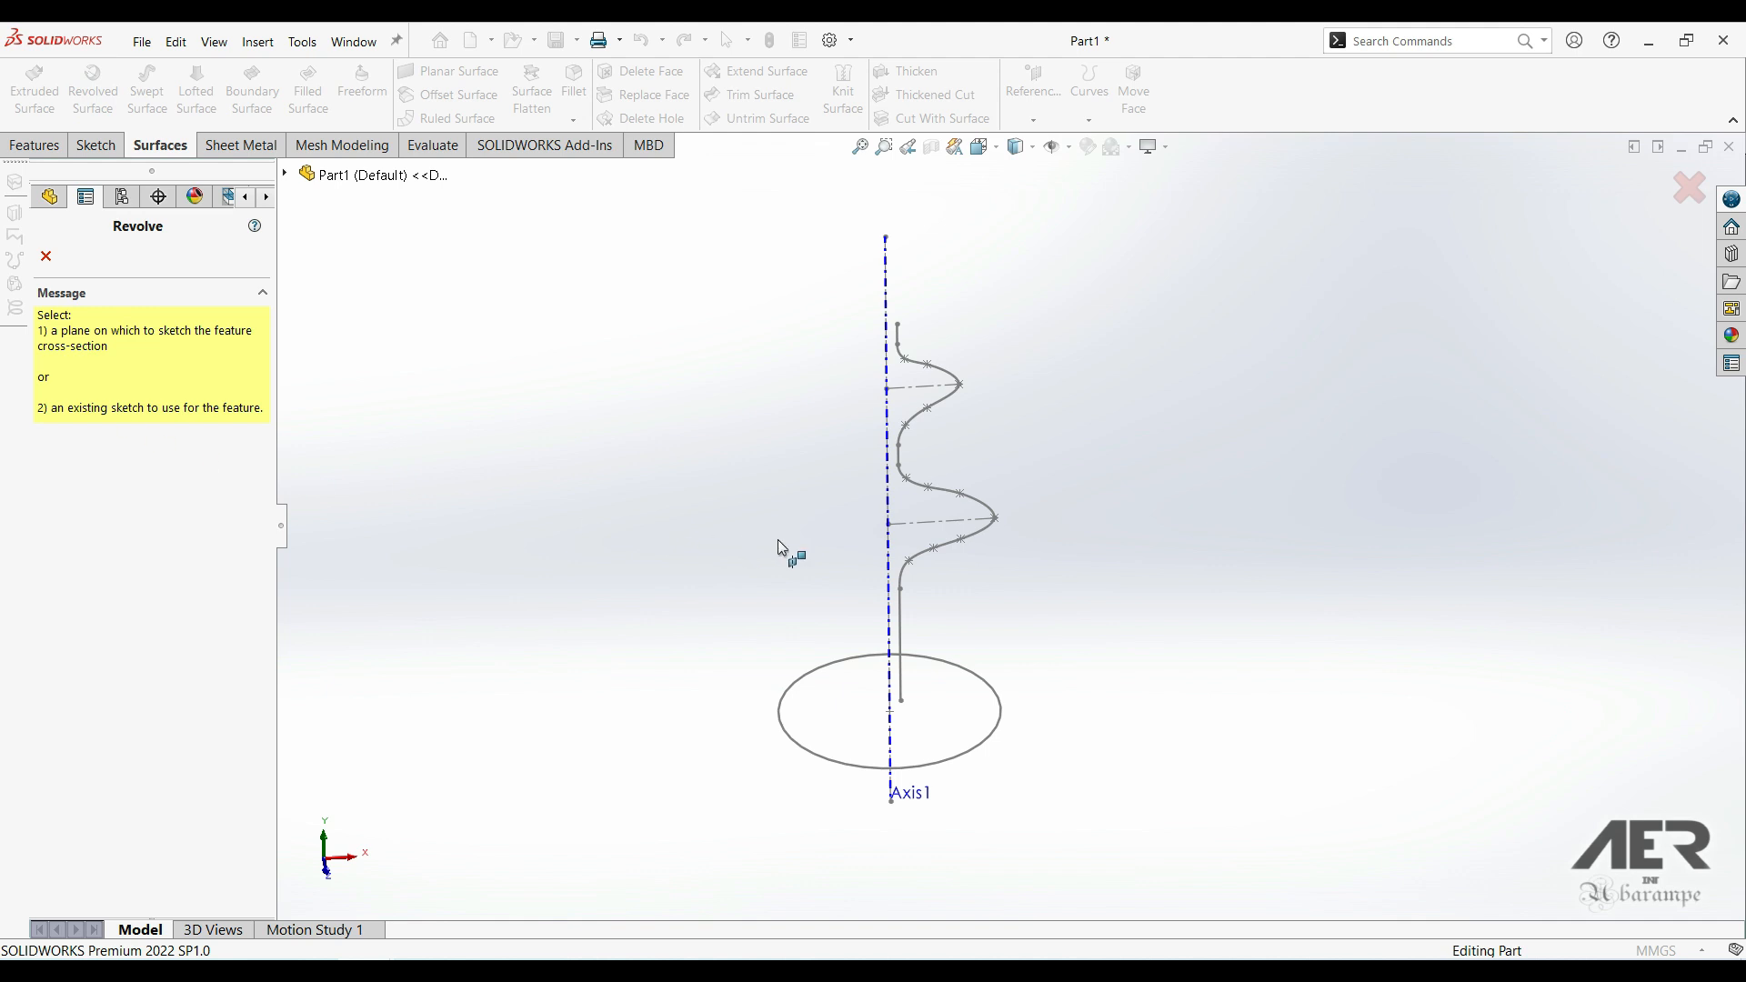
{"action": "left_click", "coordinate": [978, 511]}
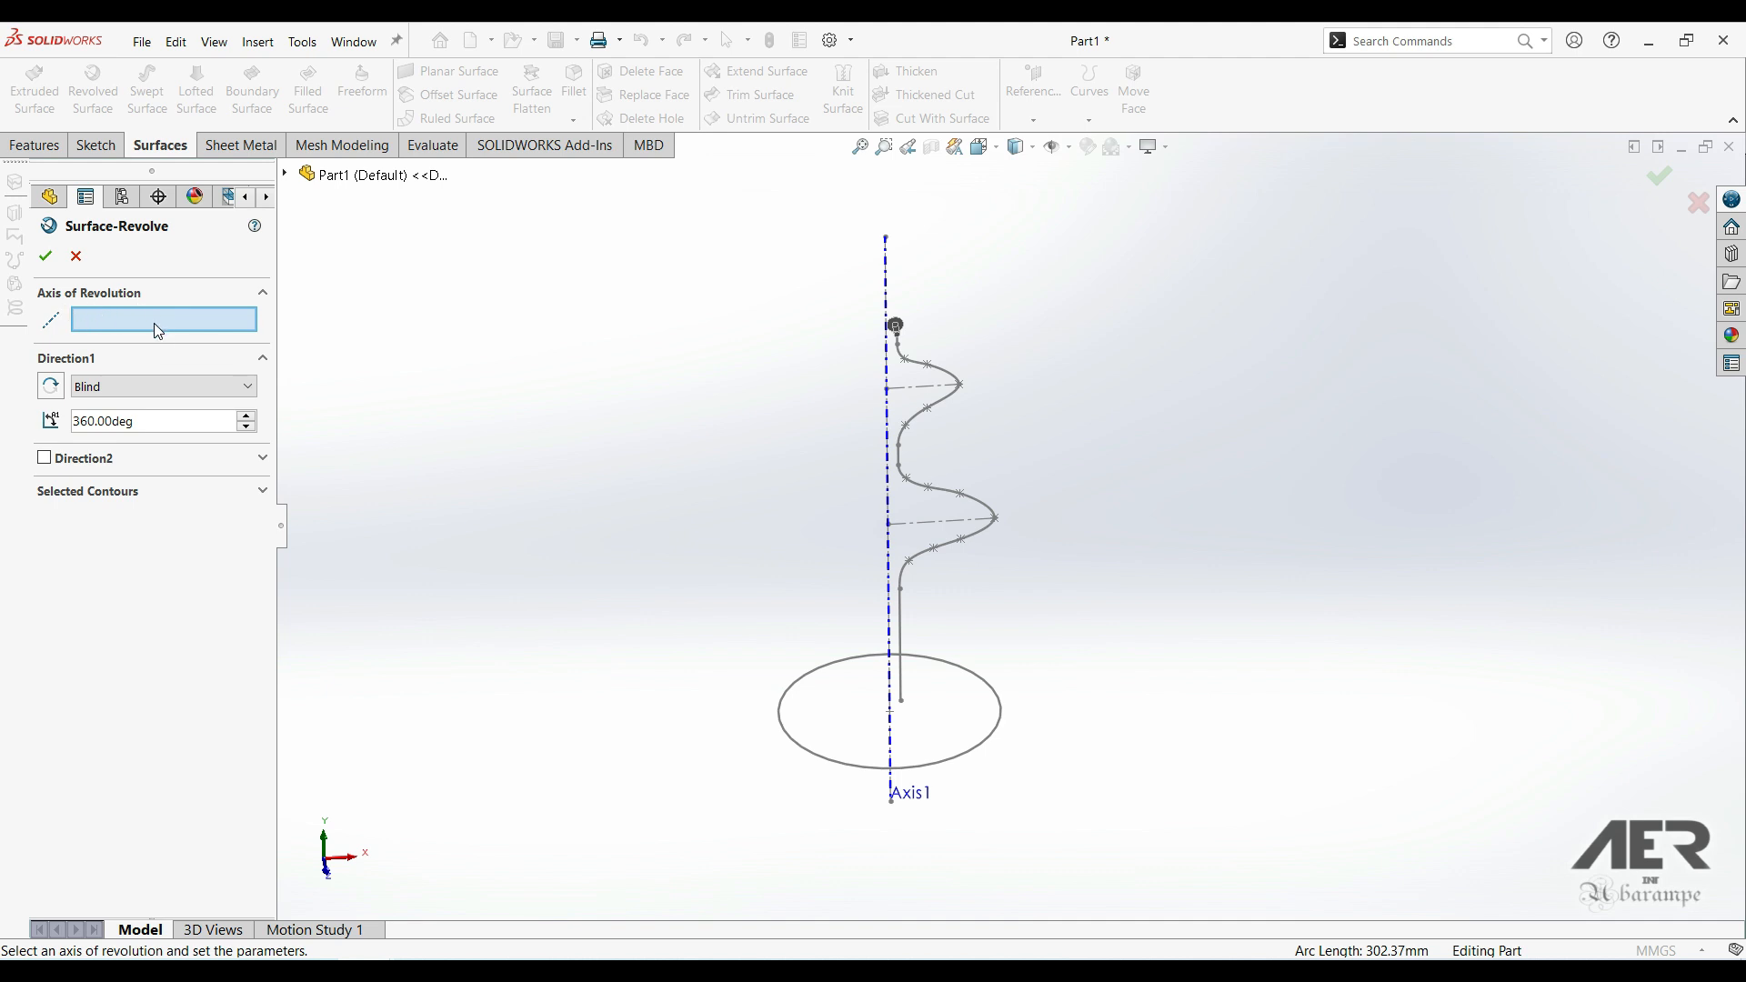
{"action": "left_click", "coordinate": [887, 364]}
{"action": "middle_click_drag", "start_coordinate": [844, 449], "coordinate": [822, 400]}
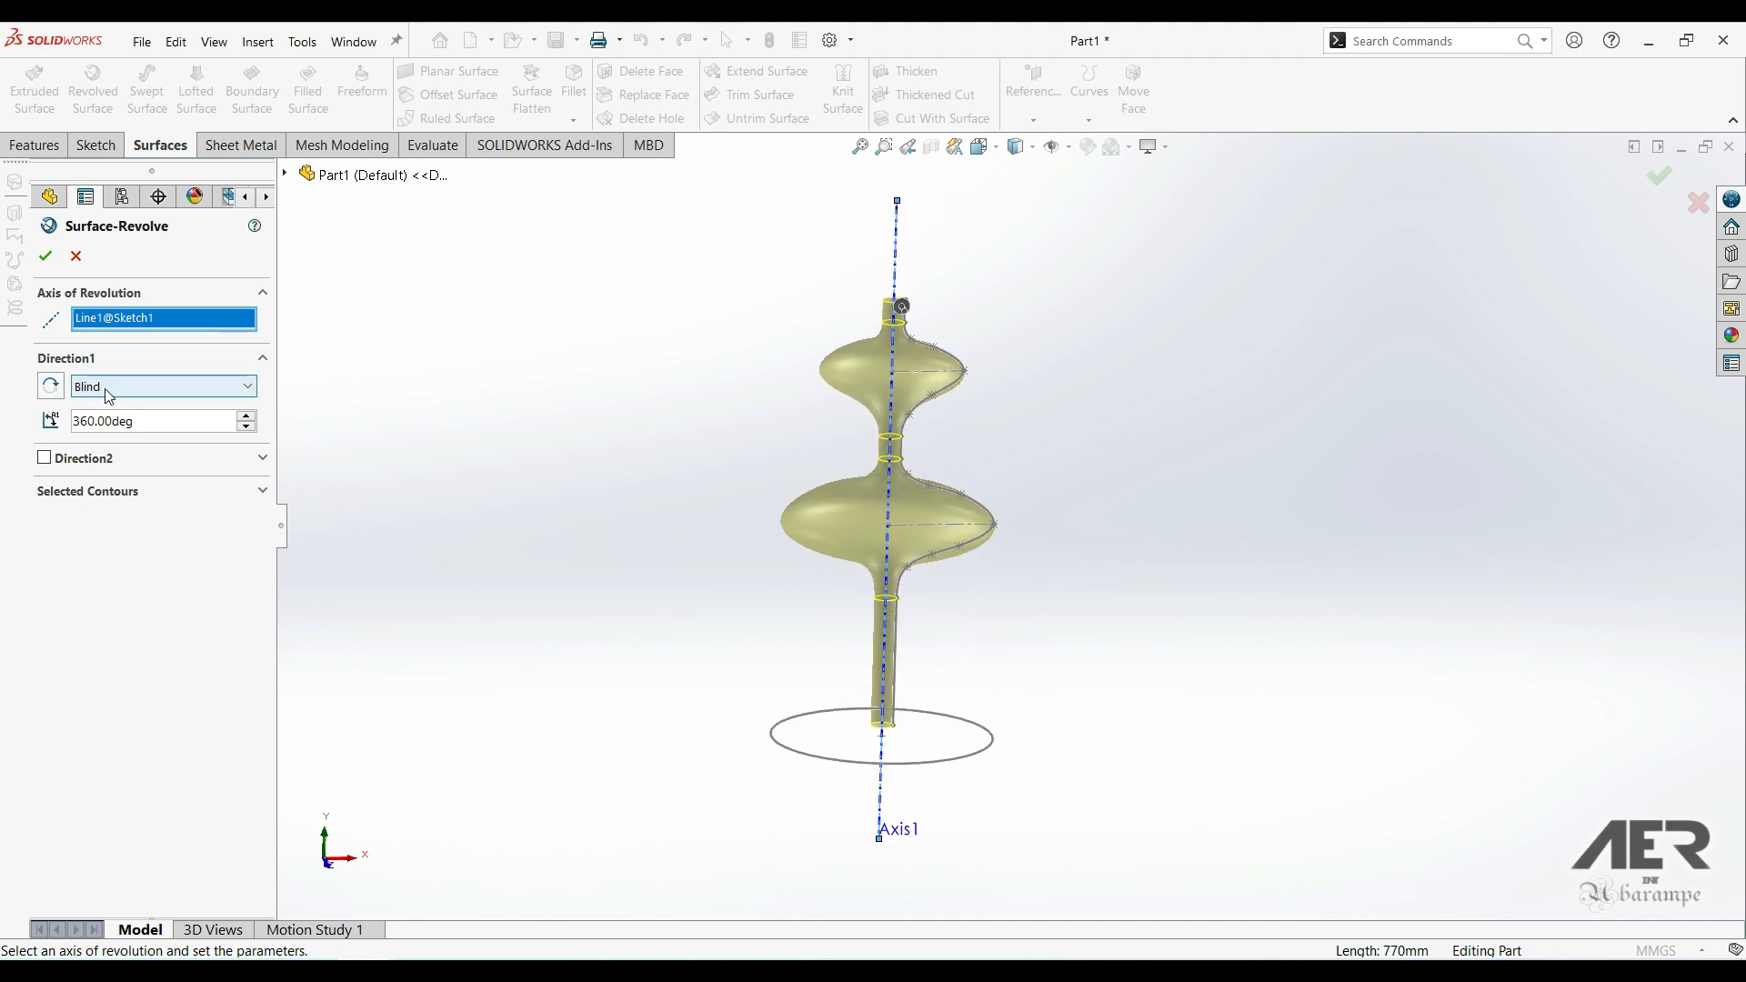
{"action": "left_click", "coordinate": [46, 256]}
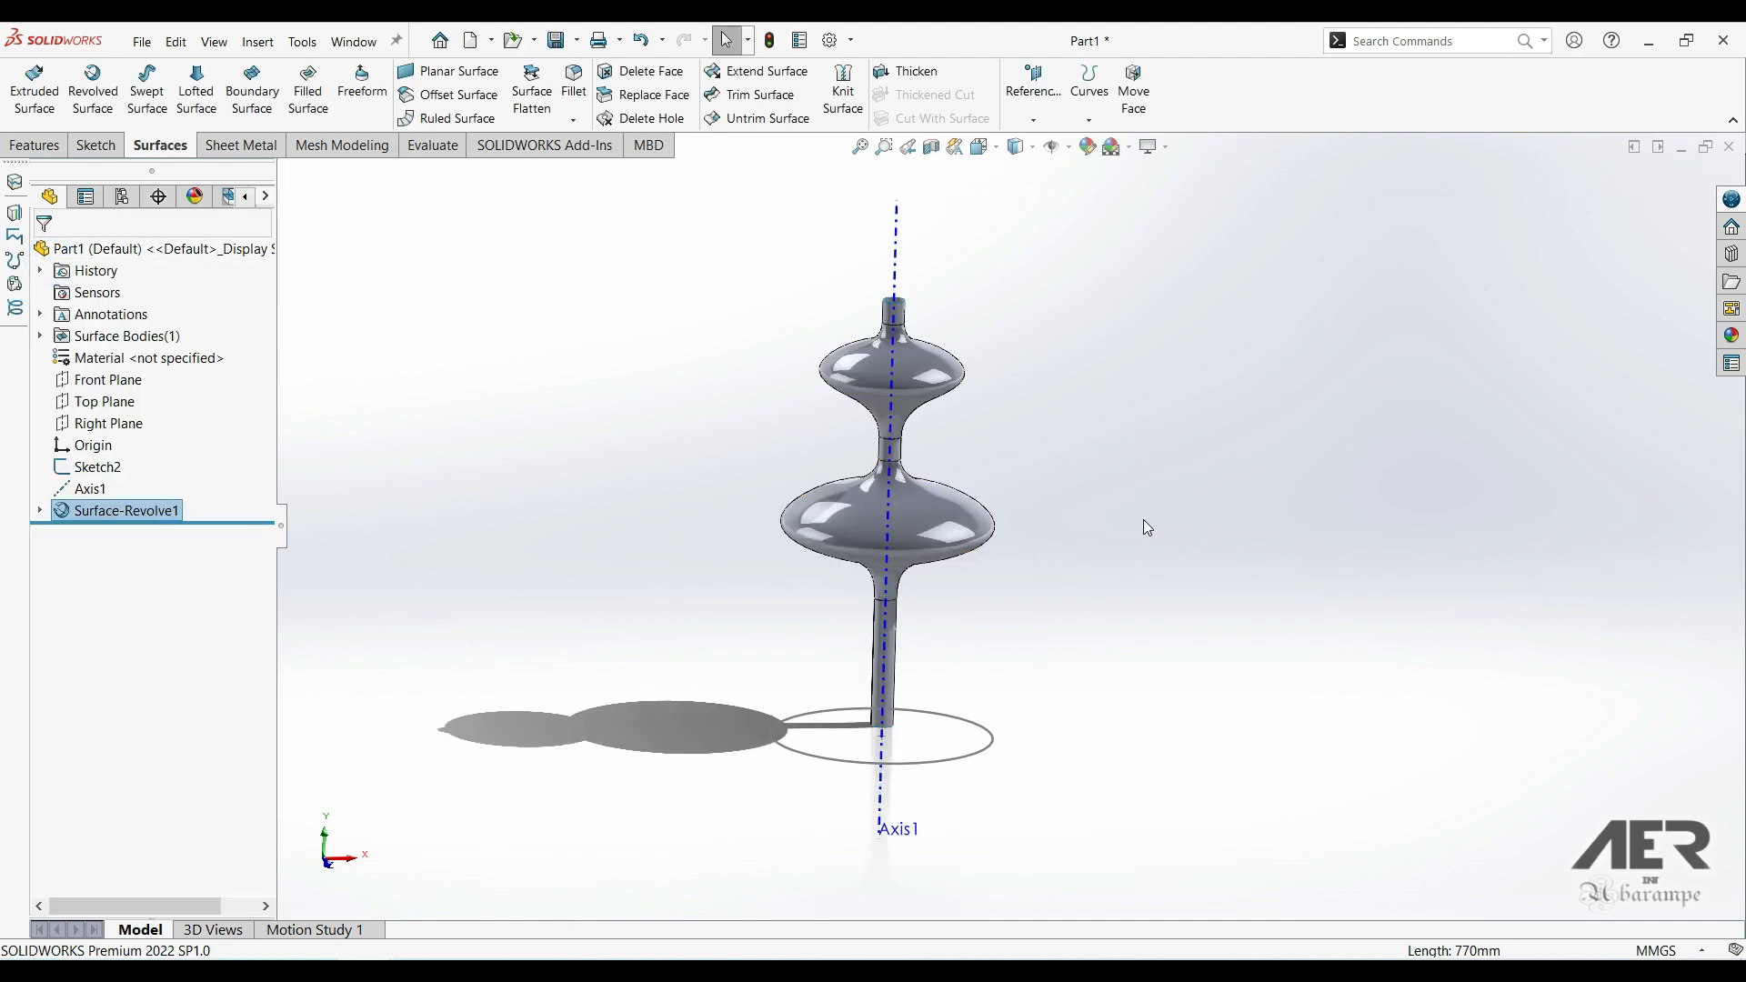
{"action": "middle_click_drag", "start_coordinate": [925, 427], "coordinate": [788, 537]}
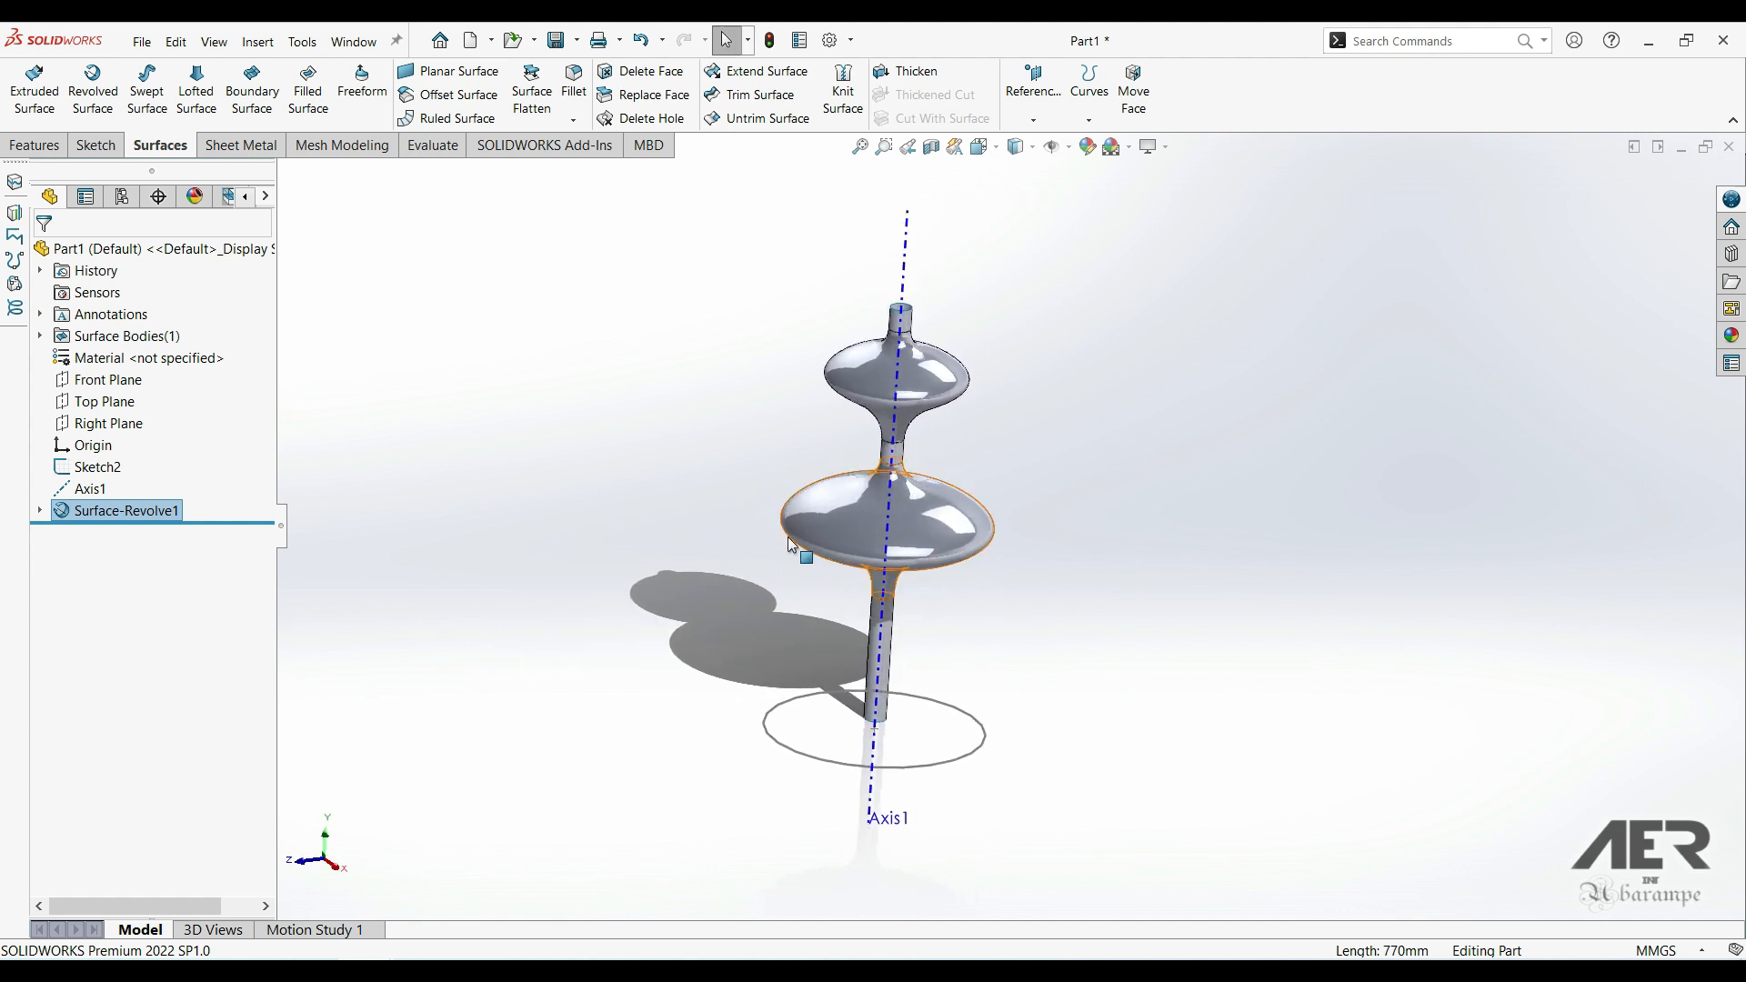
{"action": "middle_click_drag", "start_coordinate": [1034, 627], "coordinate": [982, 597]}
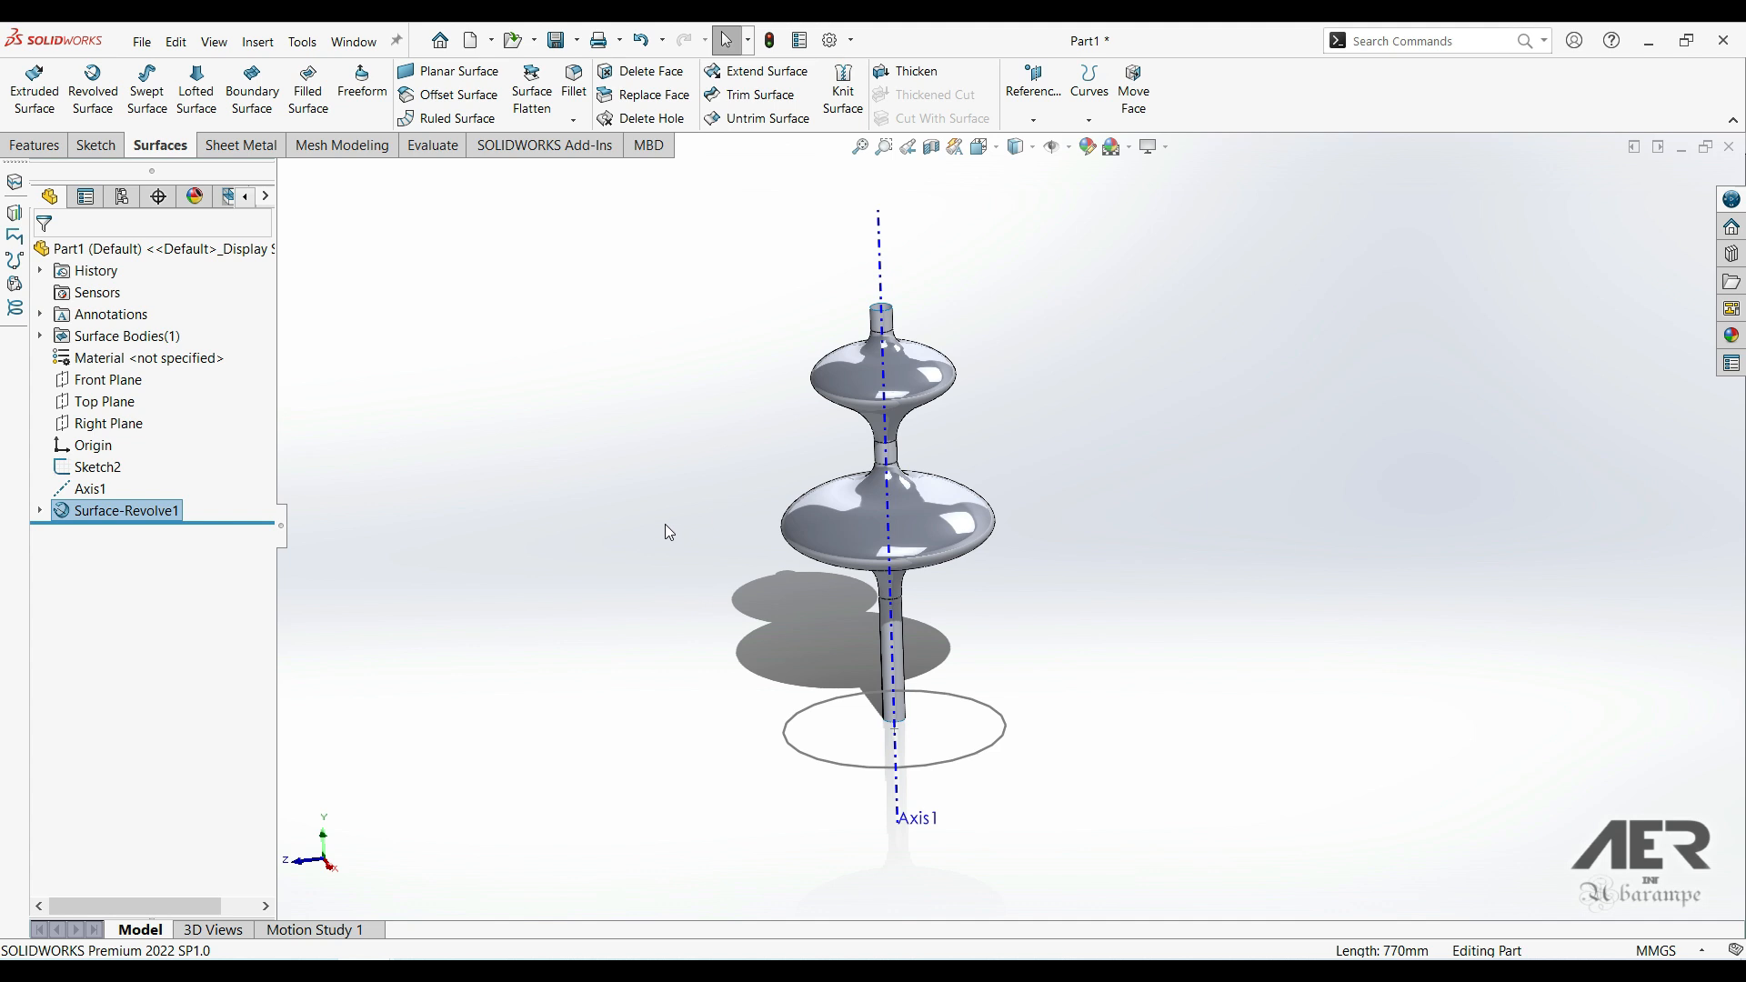
{"action": "scroll", "coordinate": [671, 524], "scroll_direction": "up", "scroll_amount": 1}
{"action": "scroll", "coordinate": [673, 523], "scroll_direction": "down", "scroll_amount": 1}
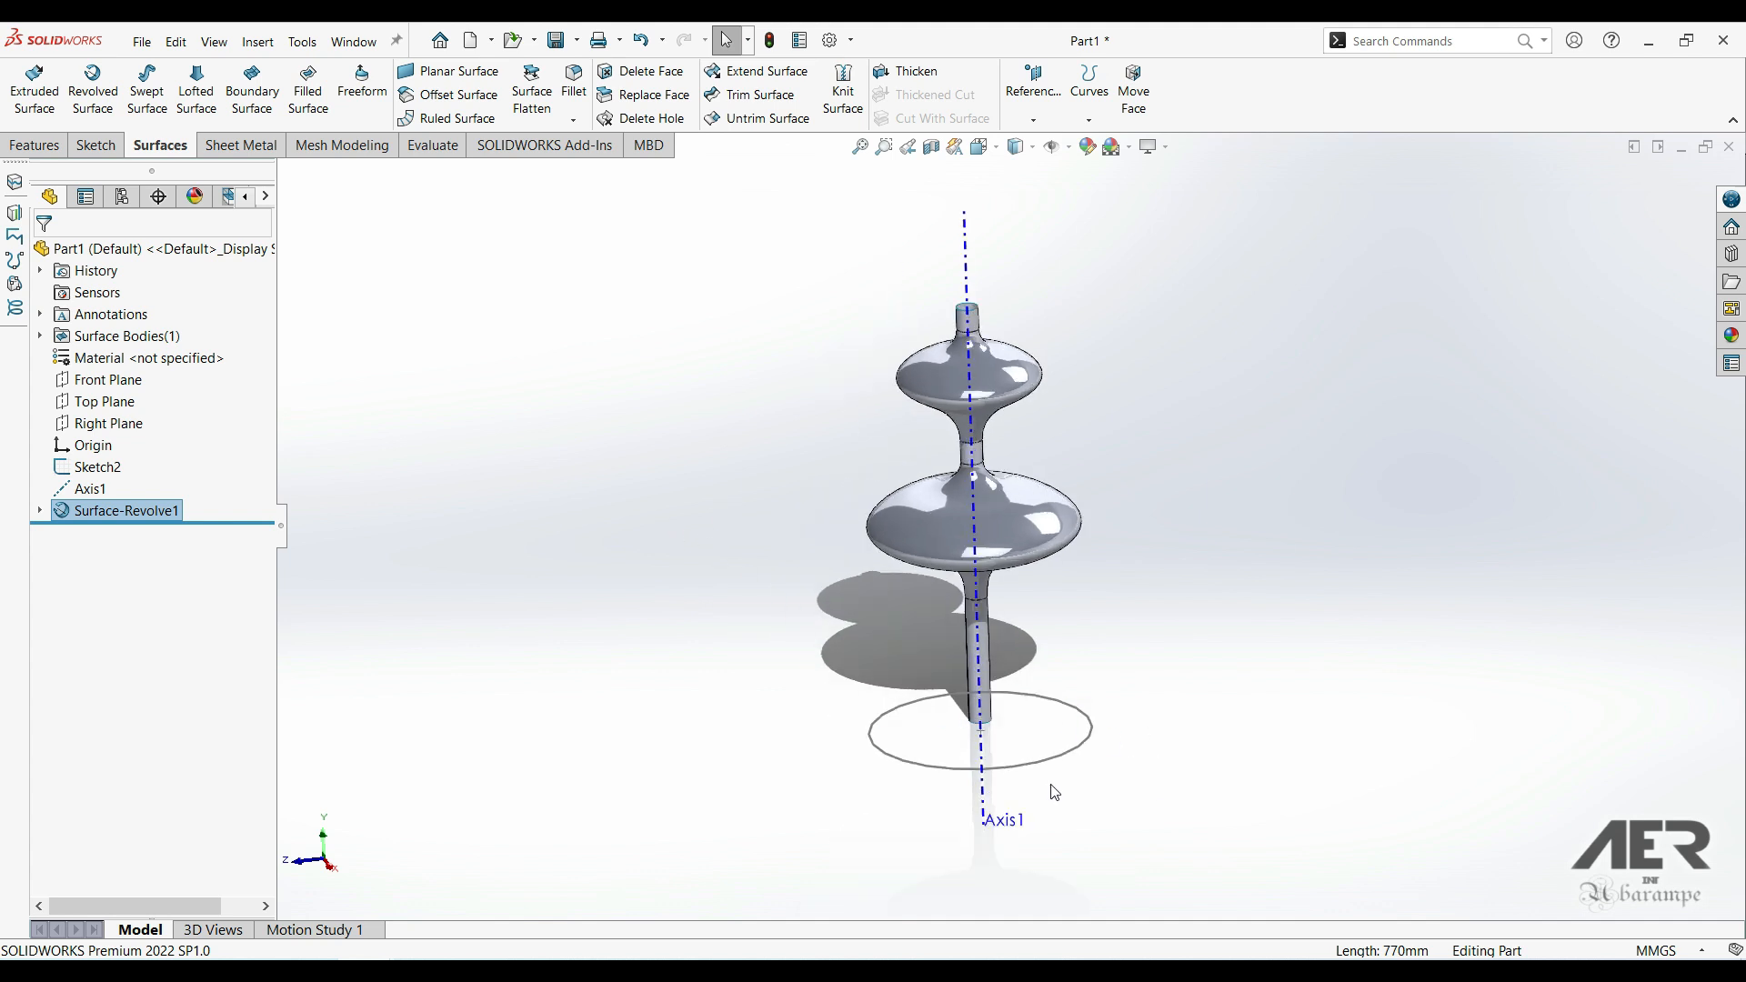
- Start a helix from the 260 mm base circle and set its constant pitch to 534 mm
{"action": "middle_click_drag", "start_coordinate": [927, 770], "coordinate": [957, 796]}
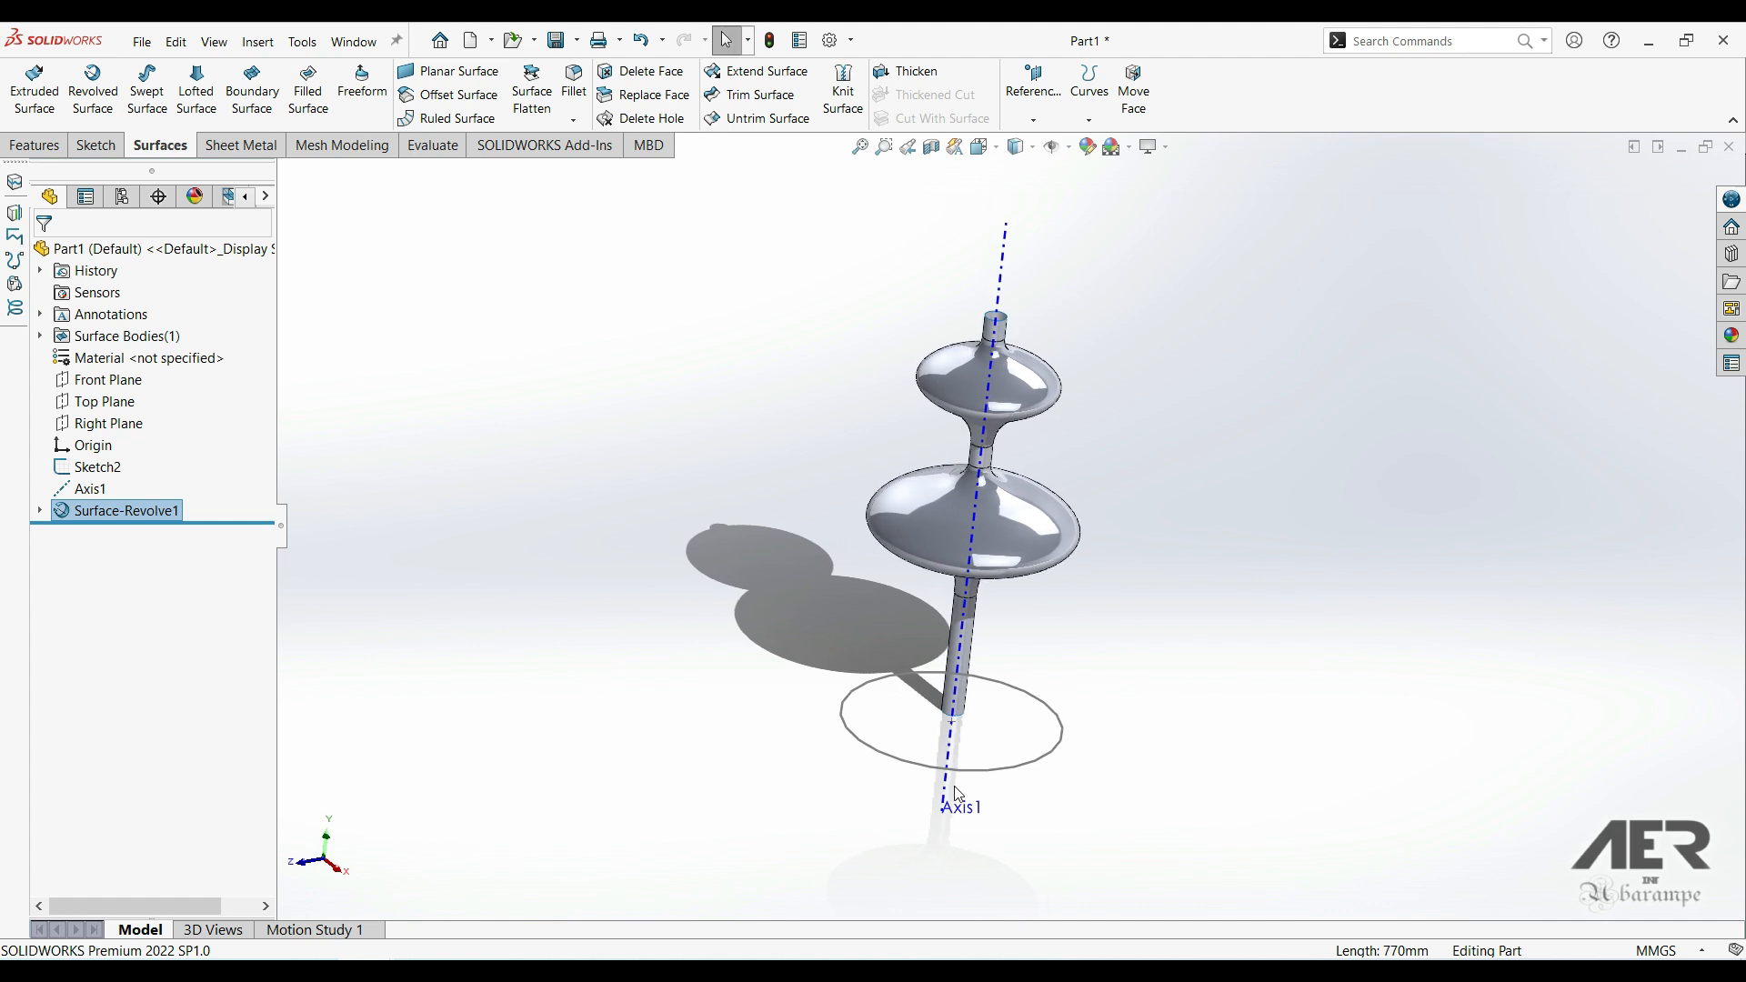
{"action": "middle_click_drag", "start_coordinate": [1017, 483], "coordinate": [927, 312]}
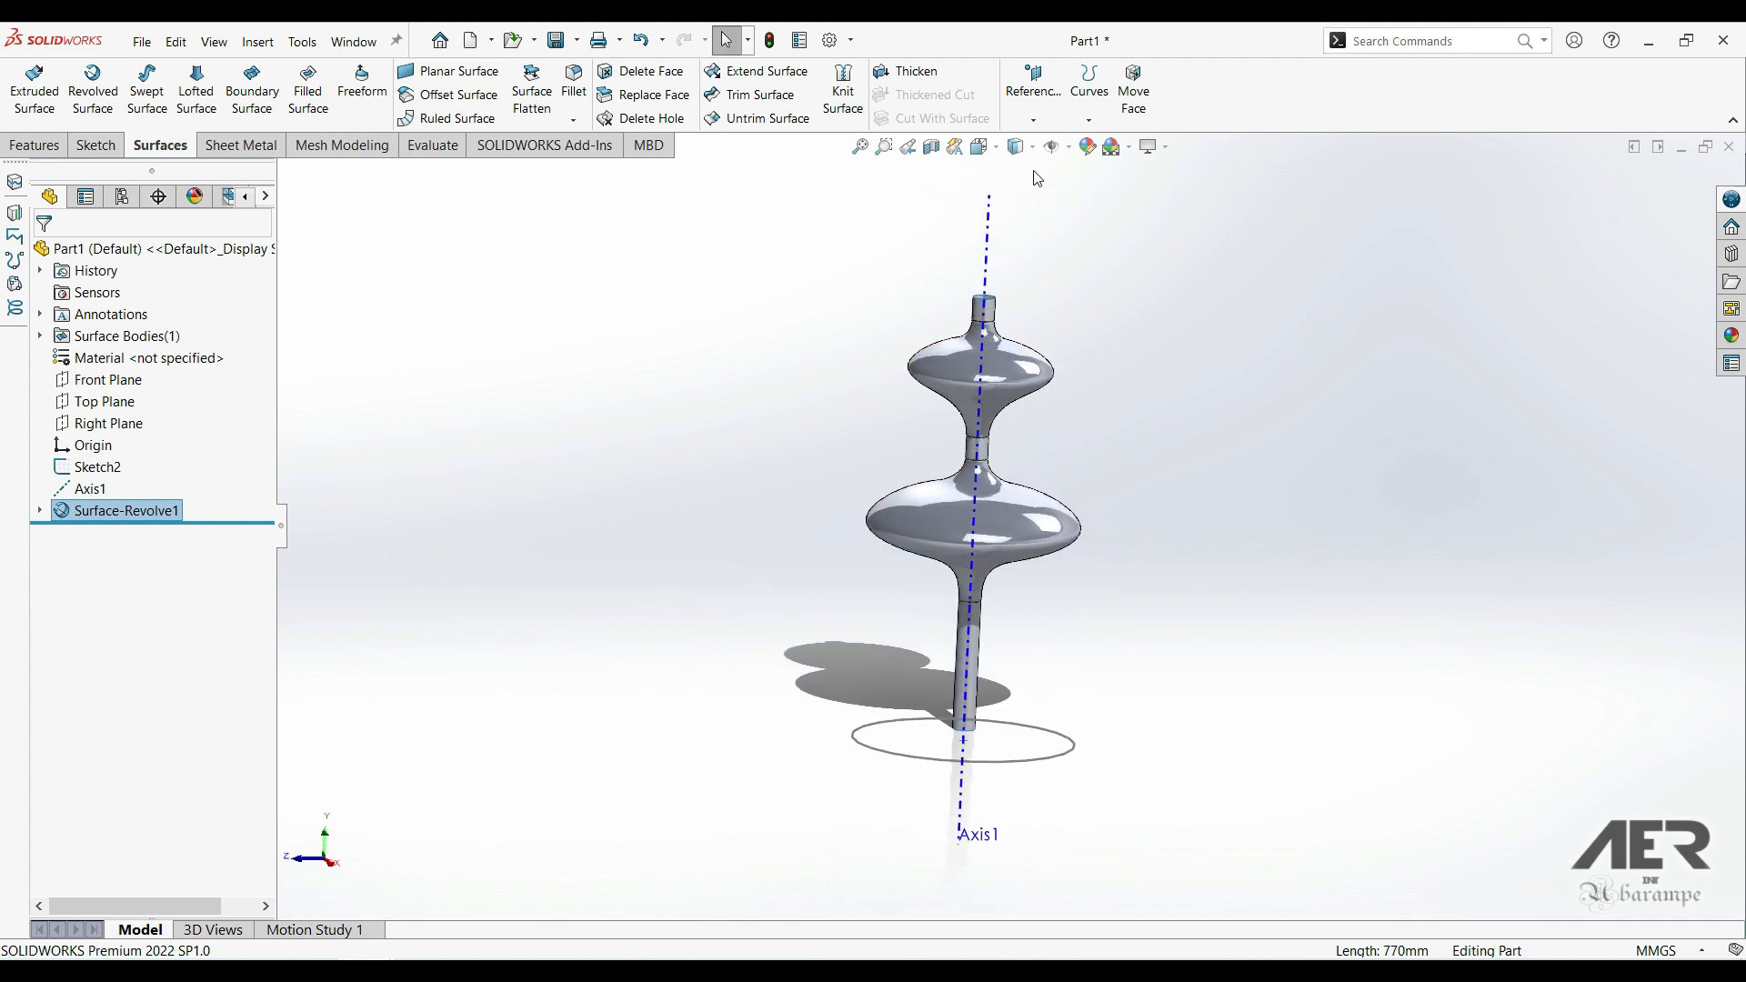
{"action": "left_click", "coordinate": [1088, 119]}
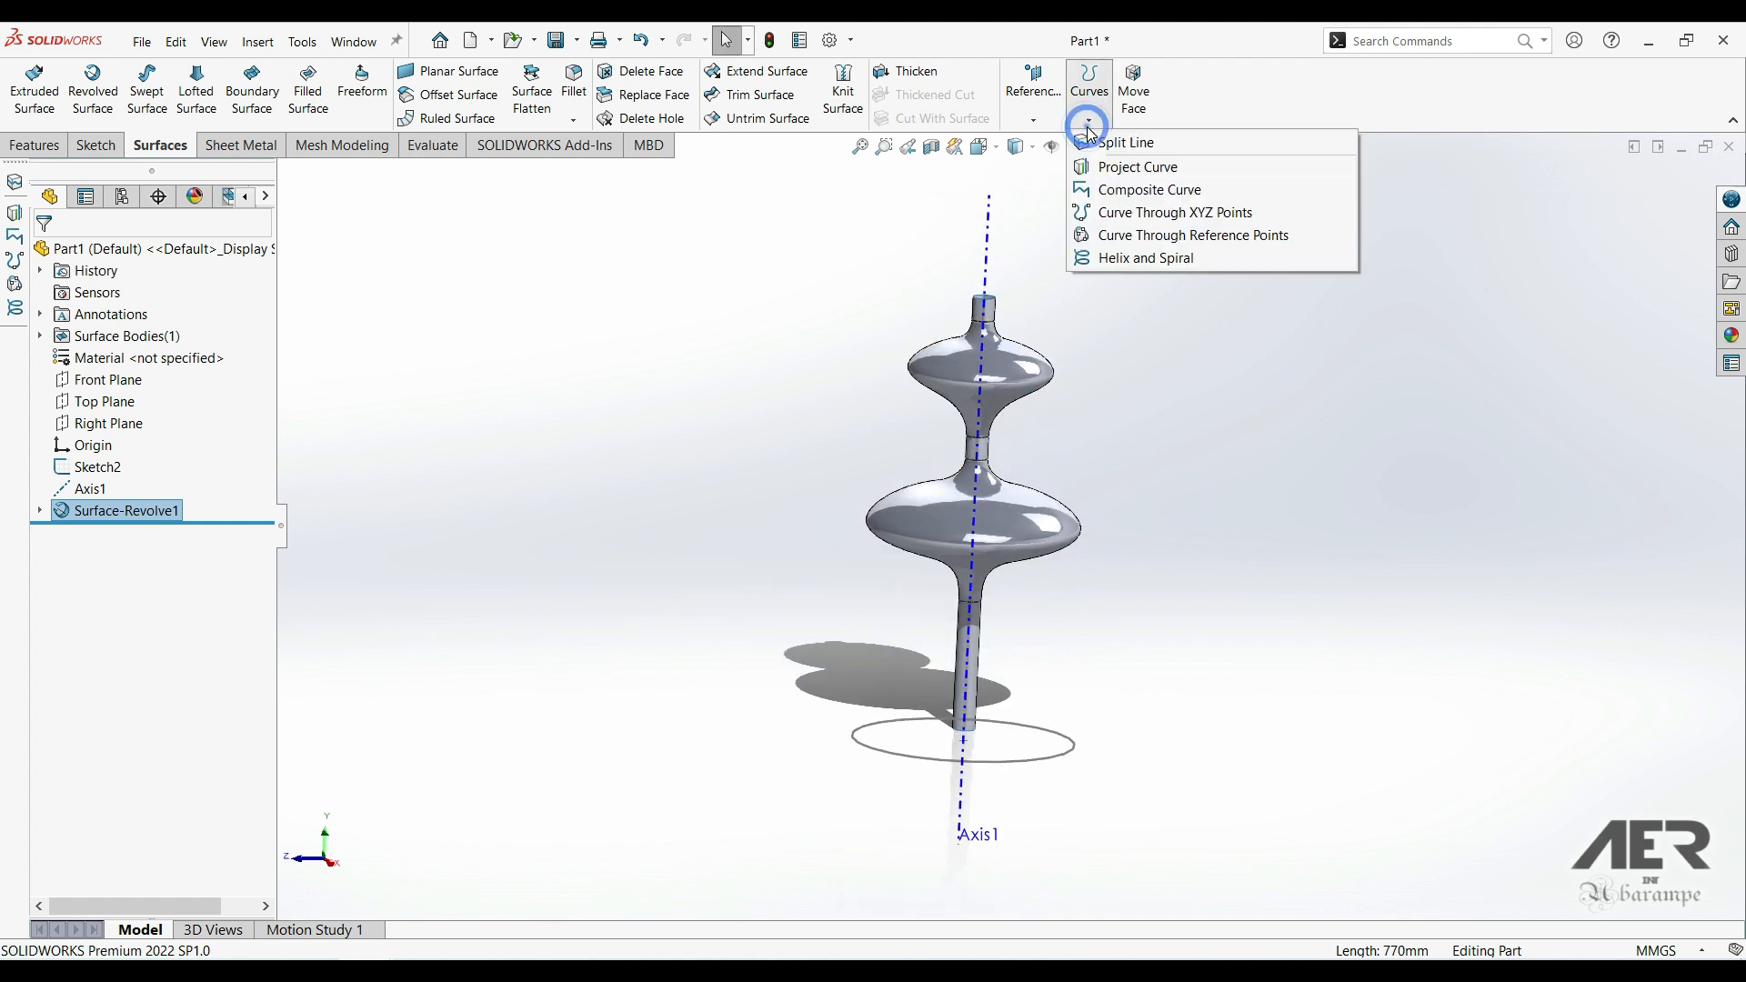
{"action": "left_click", "coordinate": [1104, 262]}
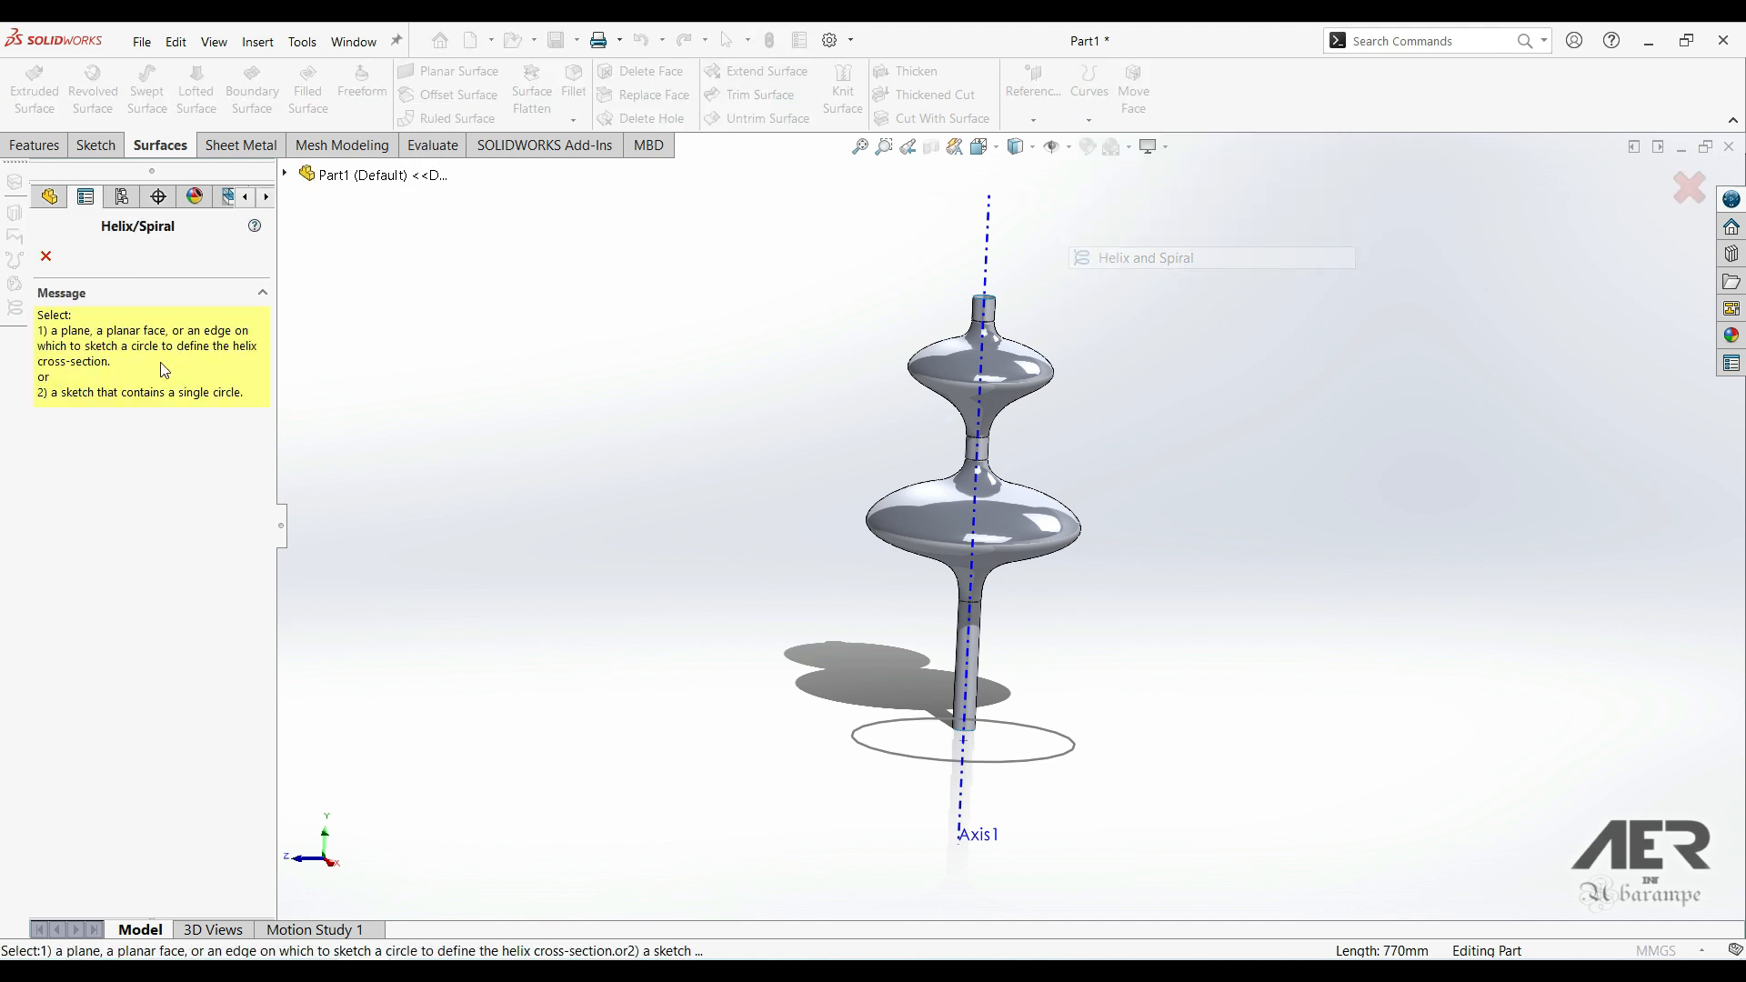
{"action": "middle_click_drag", "start_coordinate": [711, 495], "coordinate": [812, 618]}
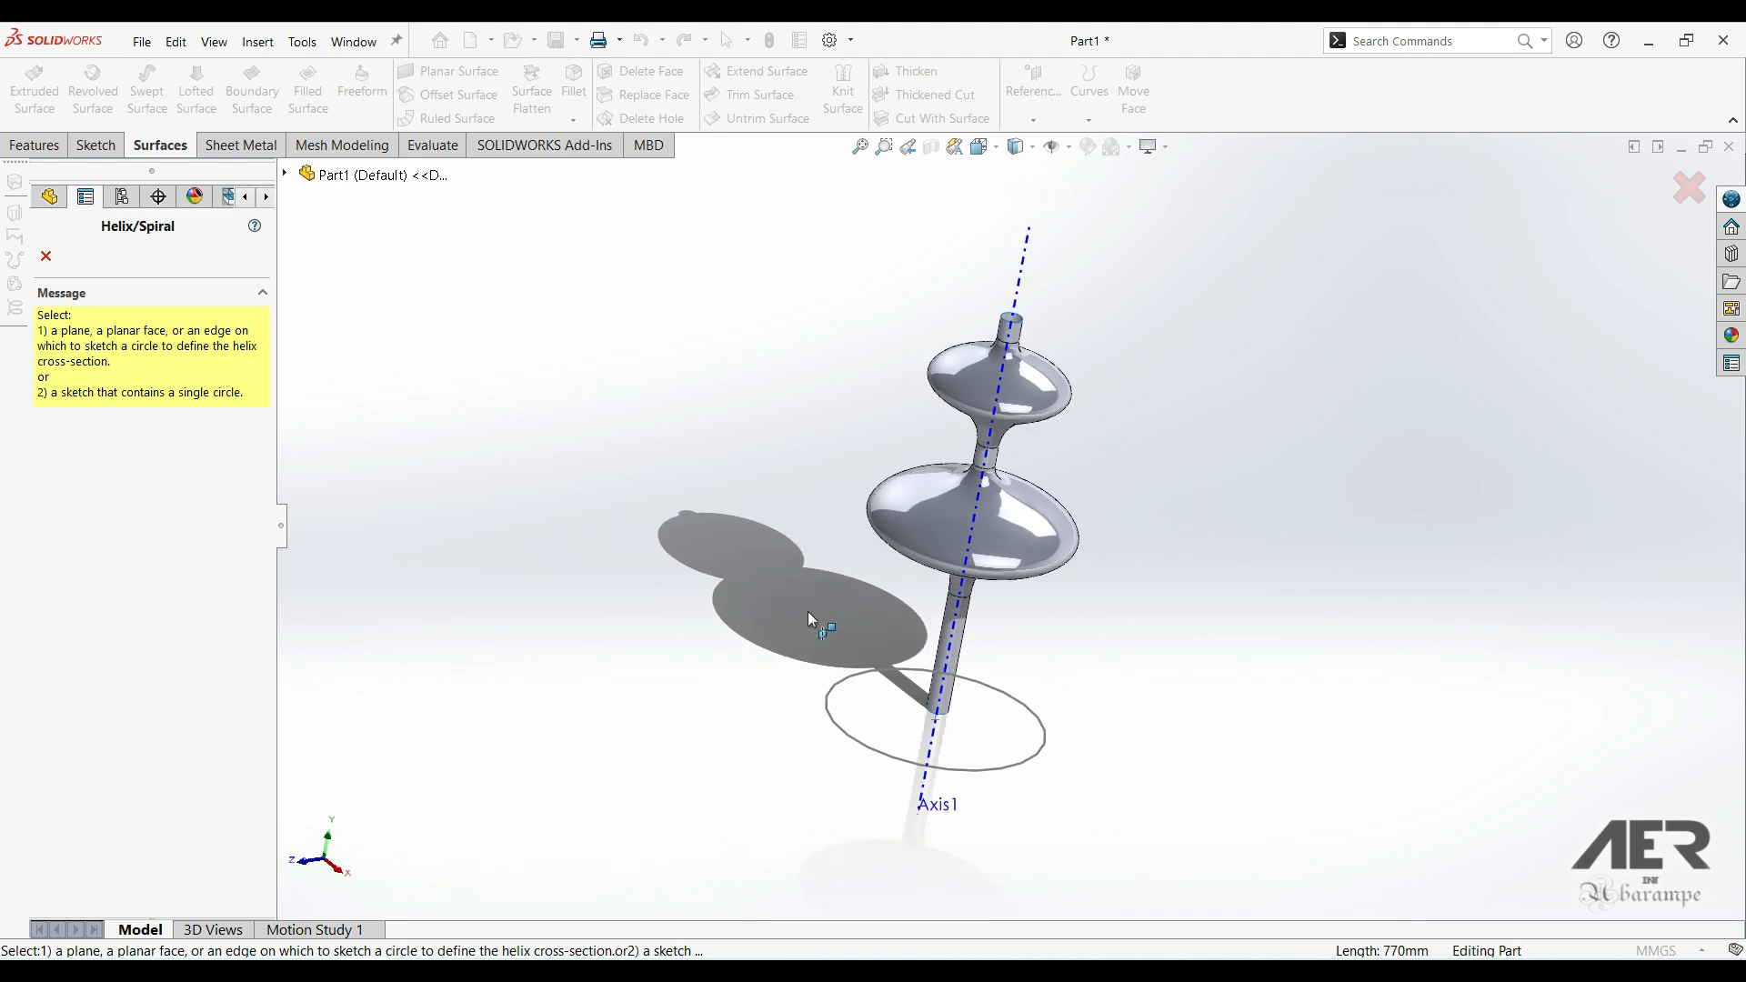
{"action": "left_click", "coordinate": [977, 773]}
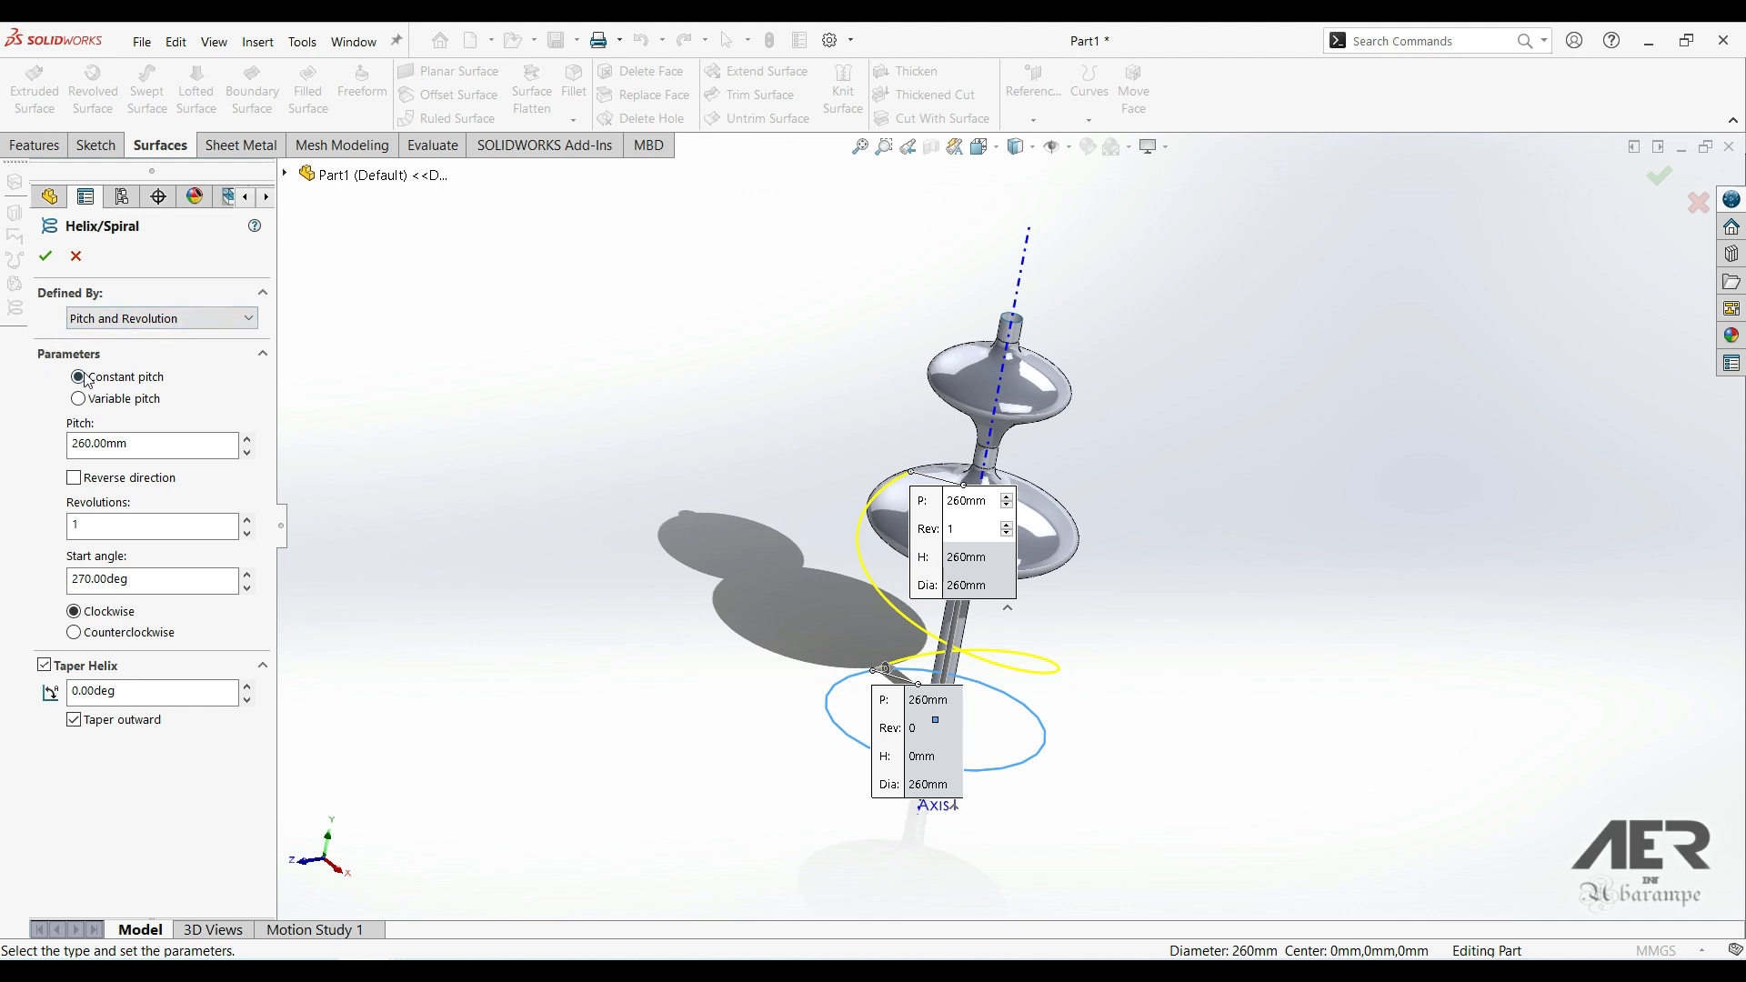
{"action": "left_click", "coordinate": [74, 445]}
{"action": "type", "text": "534"}
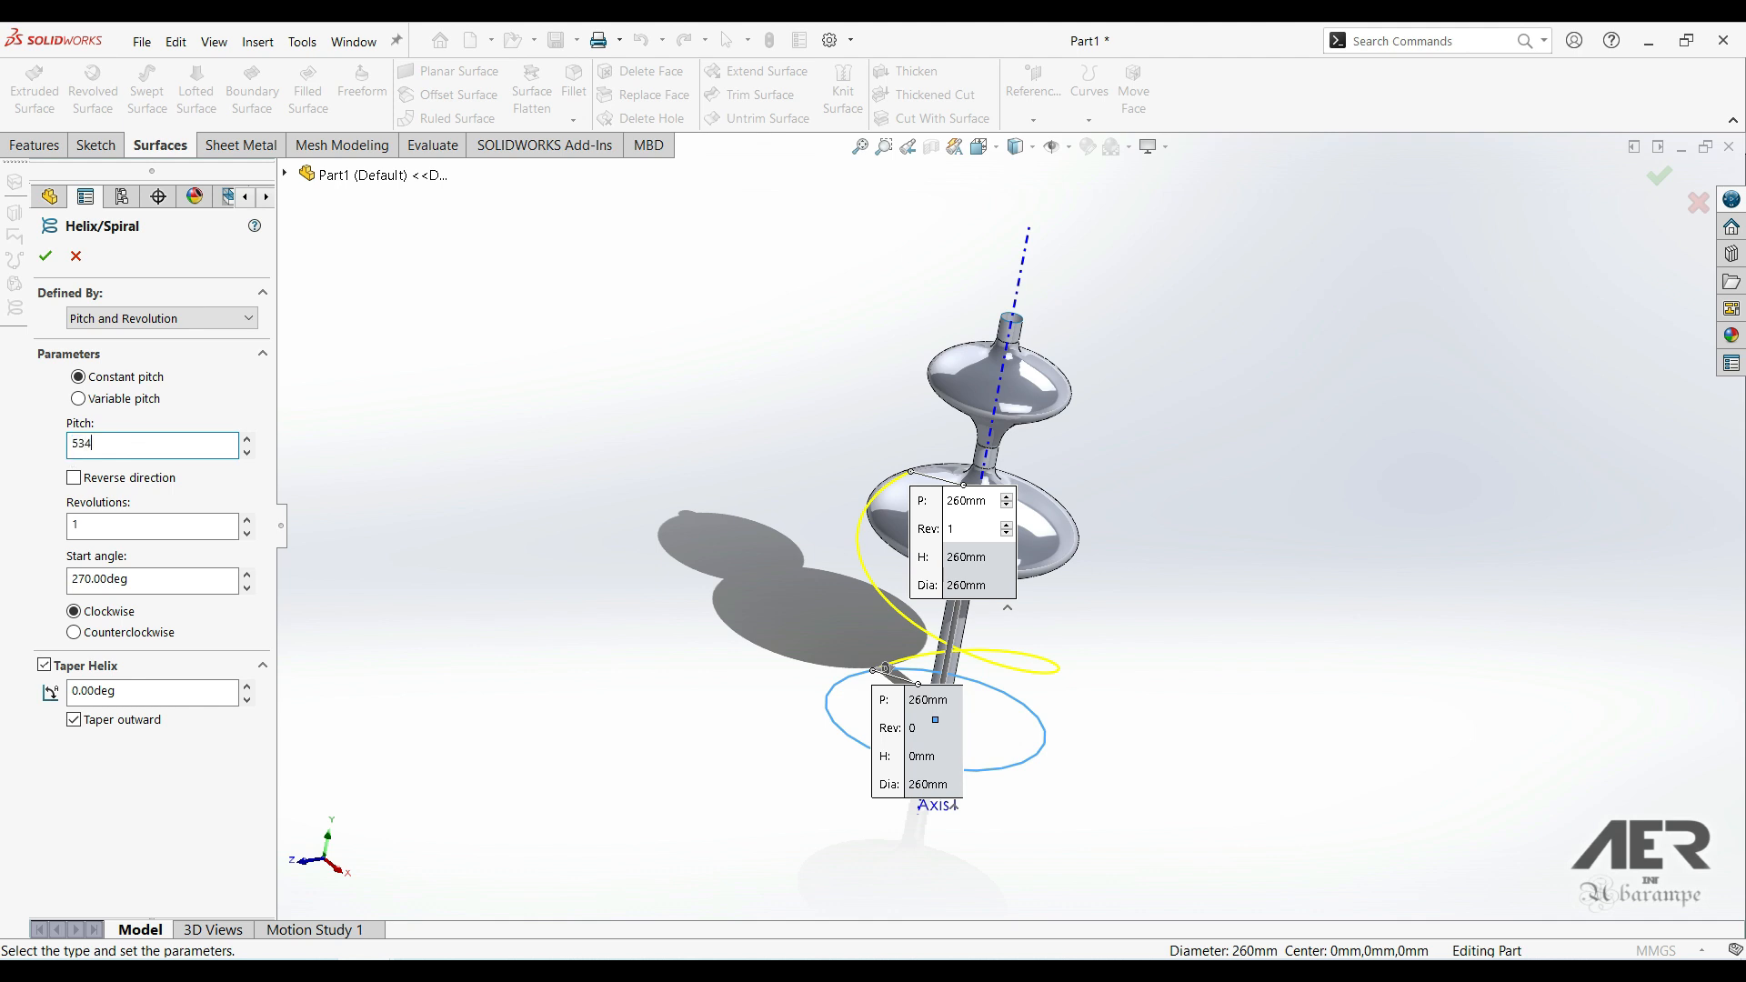
{"action": "key", "text": "Return"}
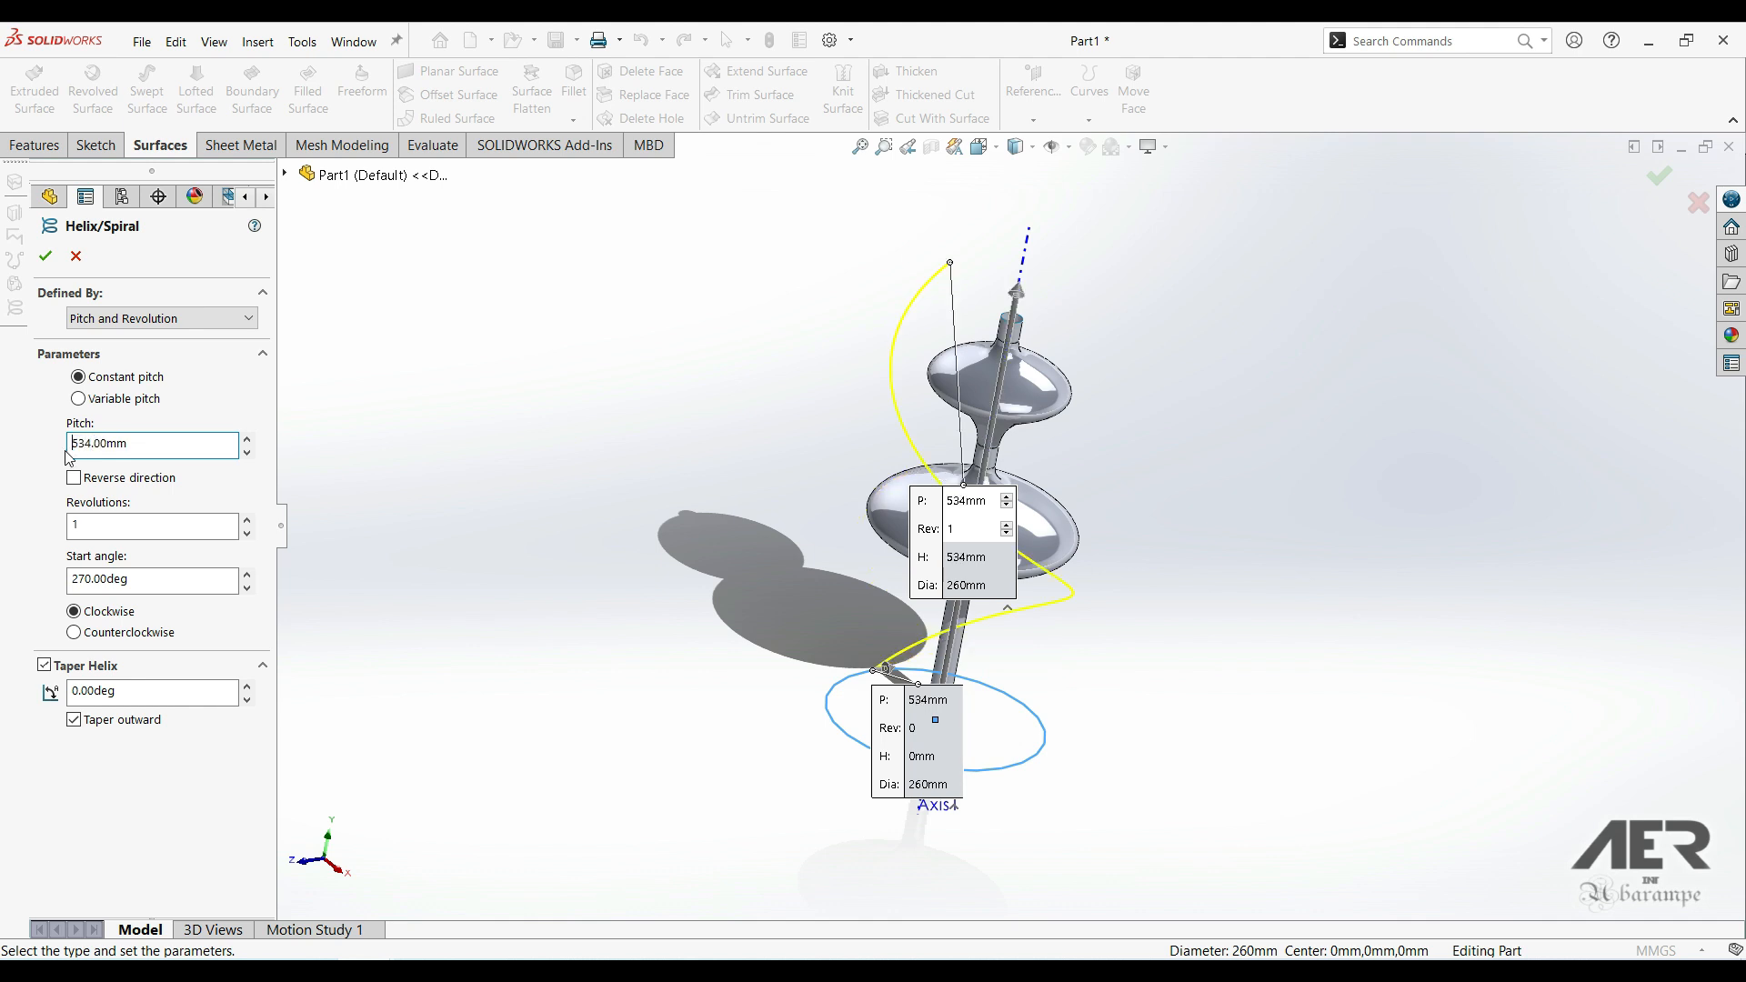
- Set the helix's start angle to 0 degrees and create it with one clockwise revolution
{"action": "left_click", "coordinate": [82, 521]}
{"action": "double_click", "coordinate": [157, 578]}
{"action": "type", "text": "0"}
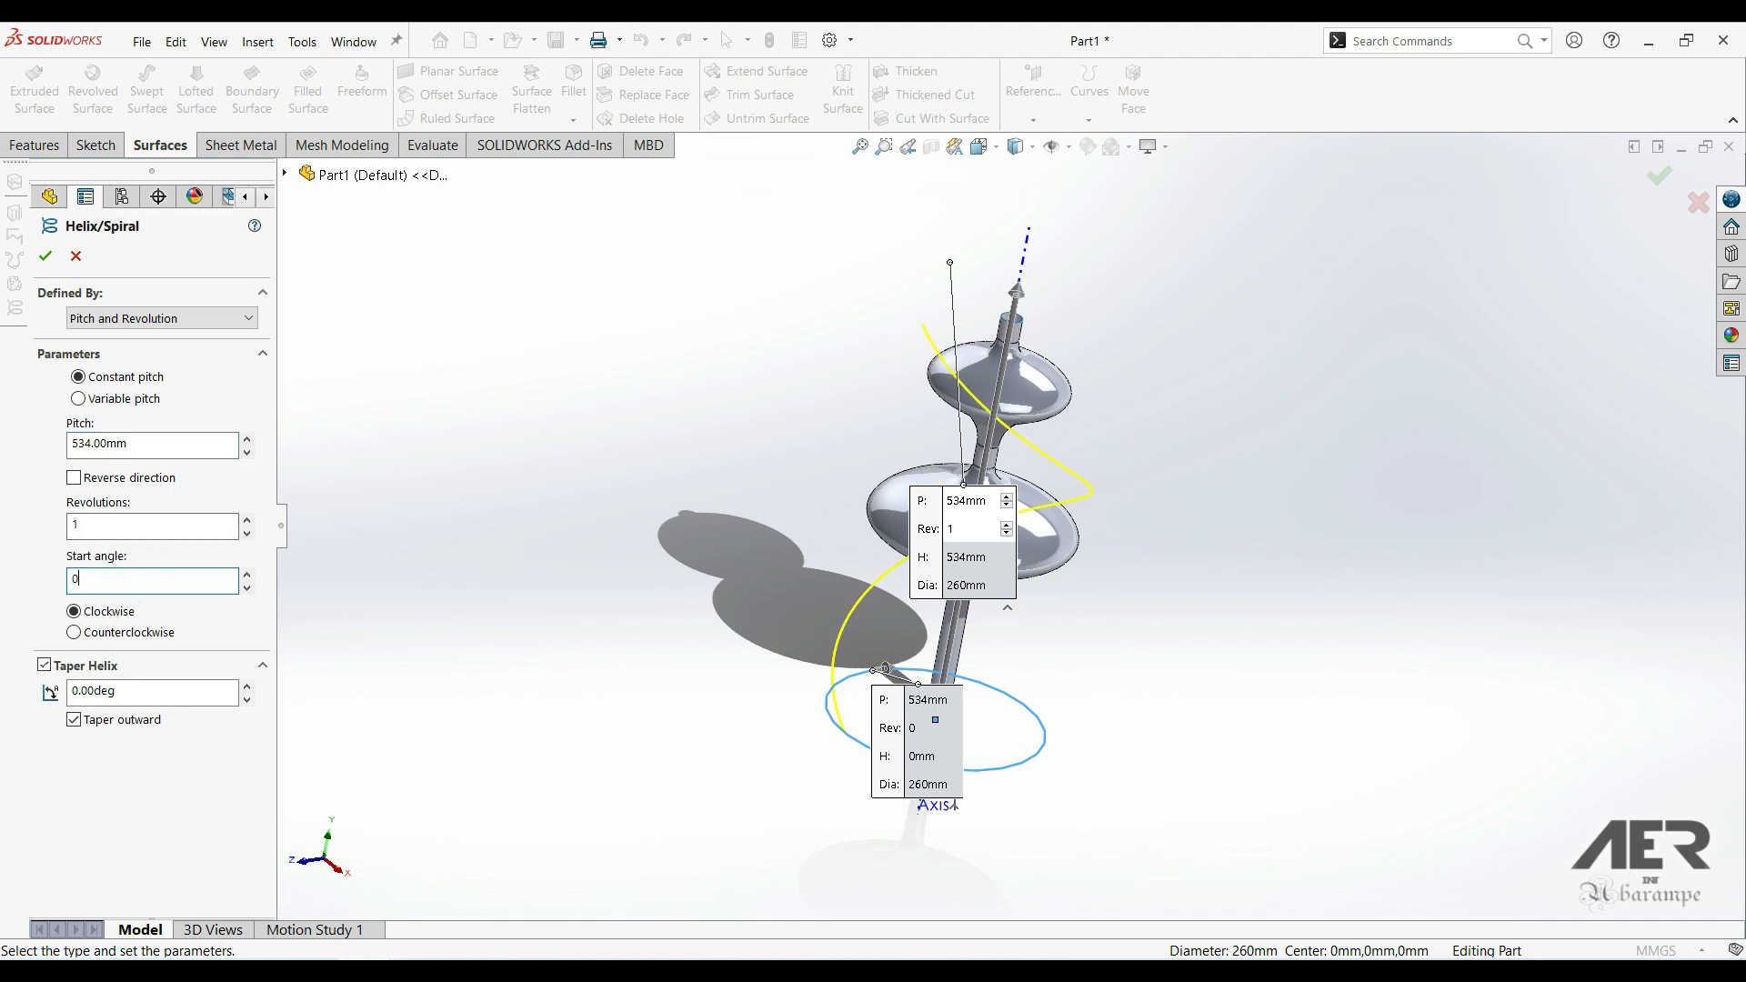
{"action": "key", "text": "Return"}
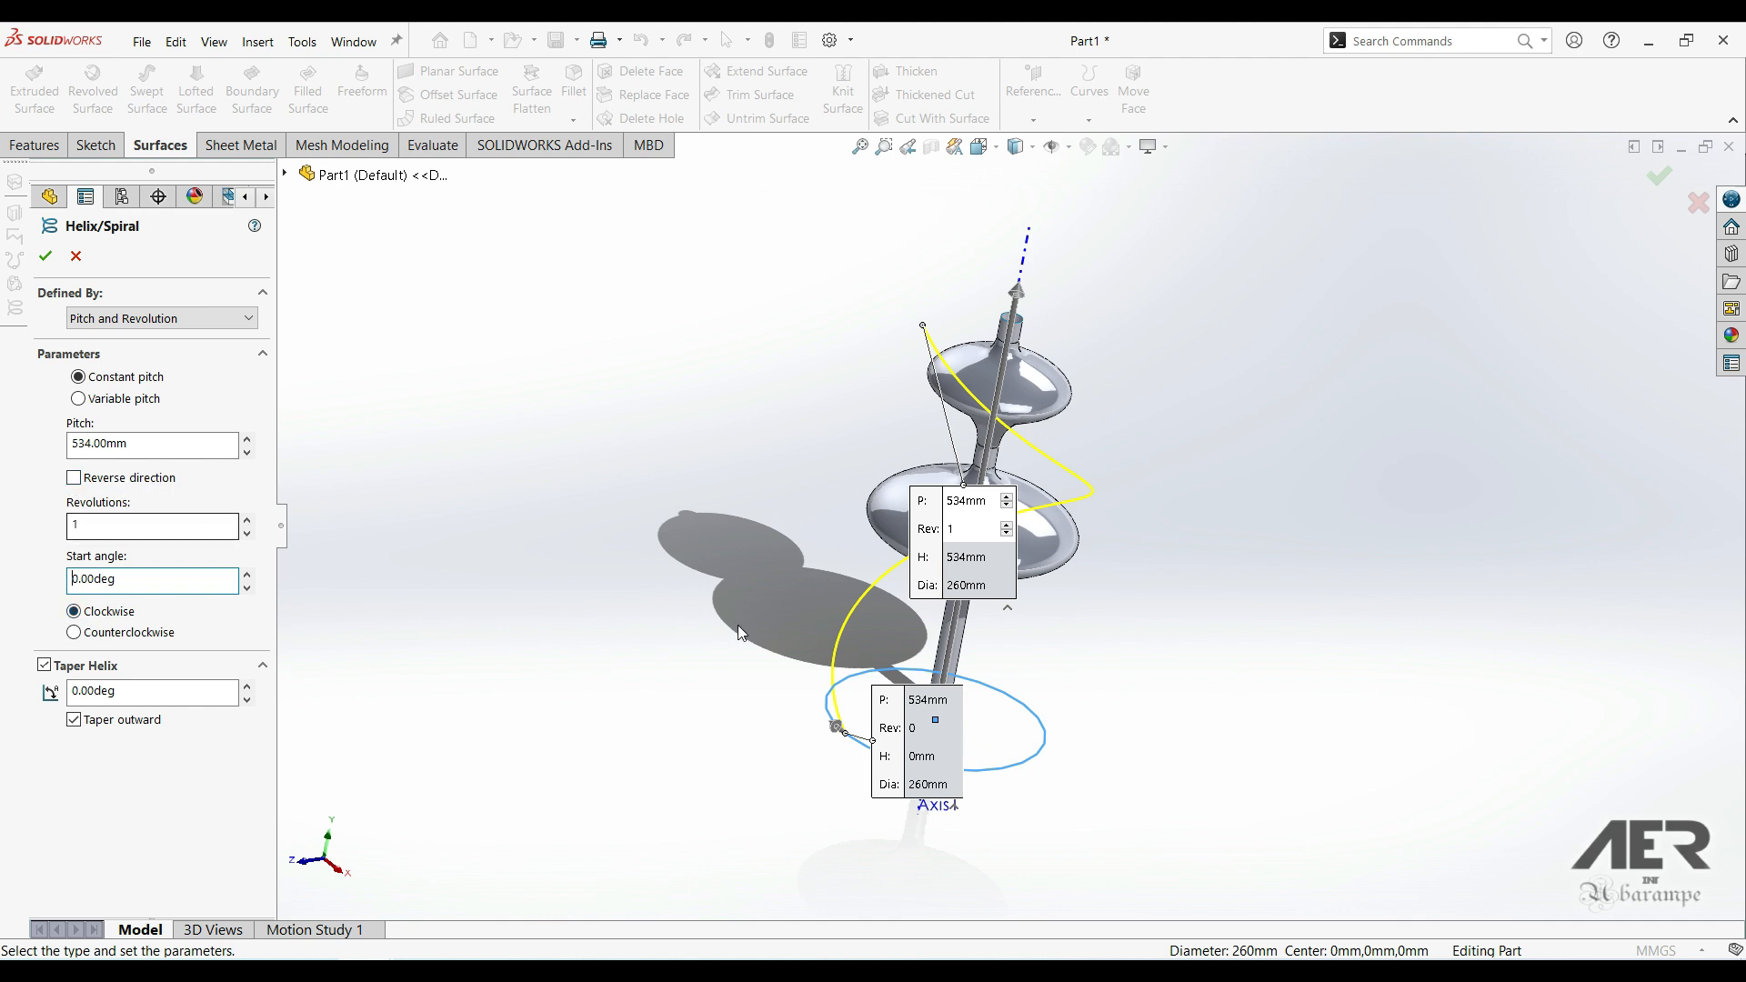
{"action": "middle_click_drag", "start_coordinate": [875, 593], "coordinate": [1026, 364]}
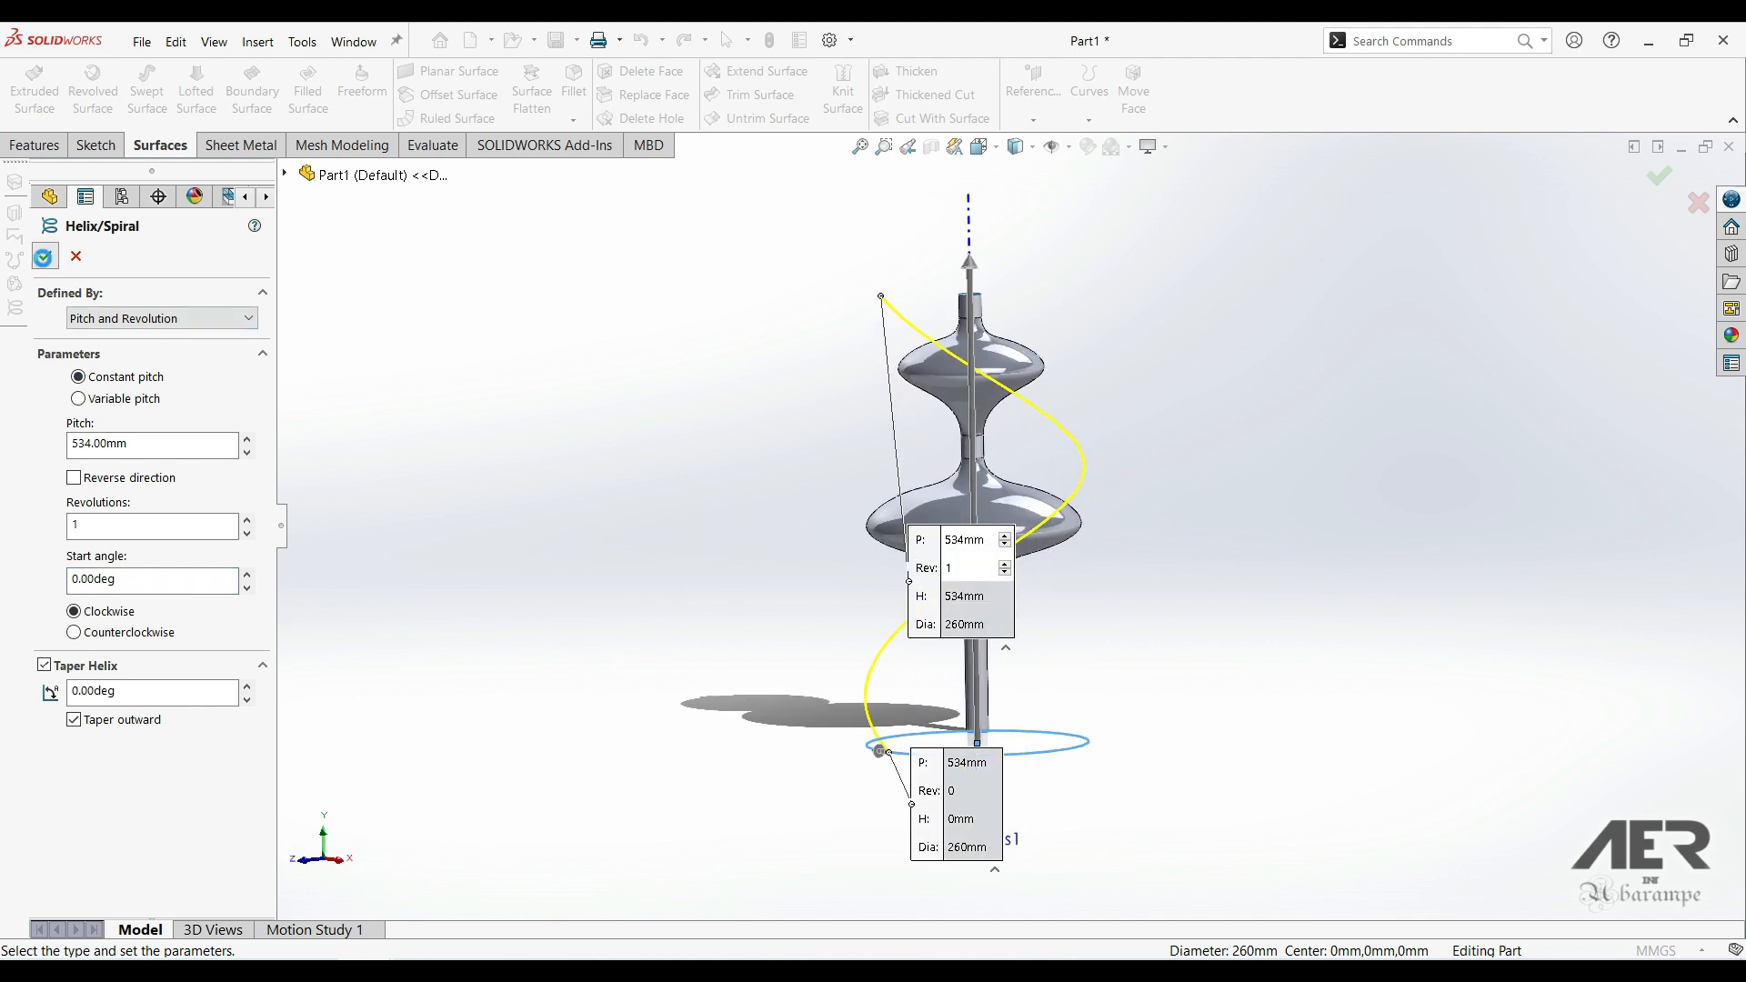
{"action": "left_click", "coordinate": [44, 256]}
- Hide the central reference axis
{"action": "middle_click_drag", "start_coordinate": [1095, 653], "coordinate": [1196, 634]}
{"action": "left_click", "coordinate": [970, 825]}
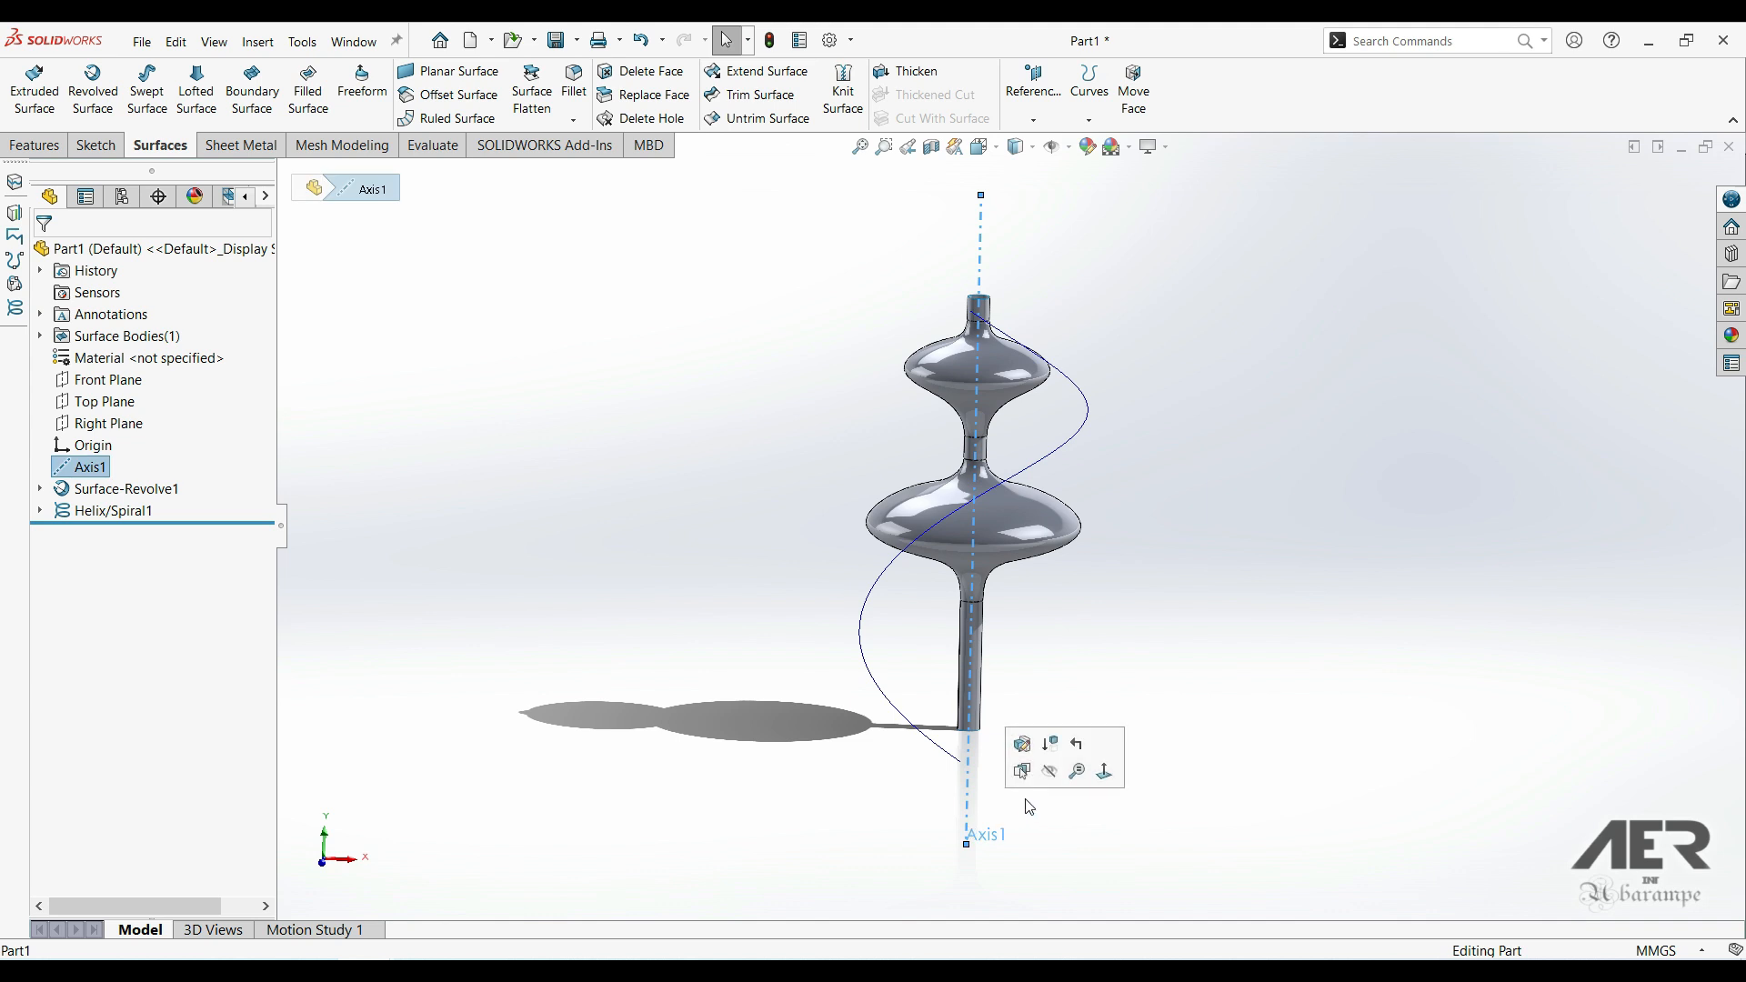
{"action": "left_click", "coordinate": [1053, 775]}
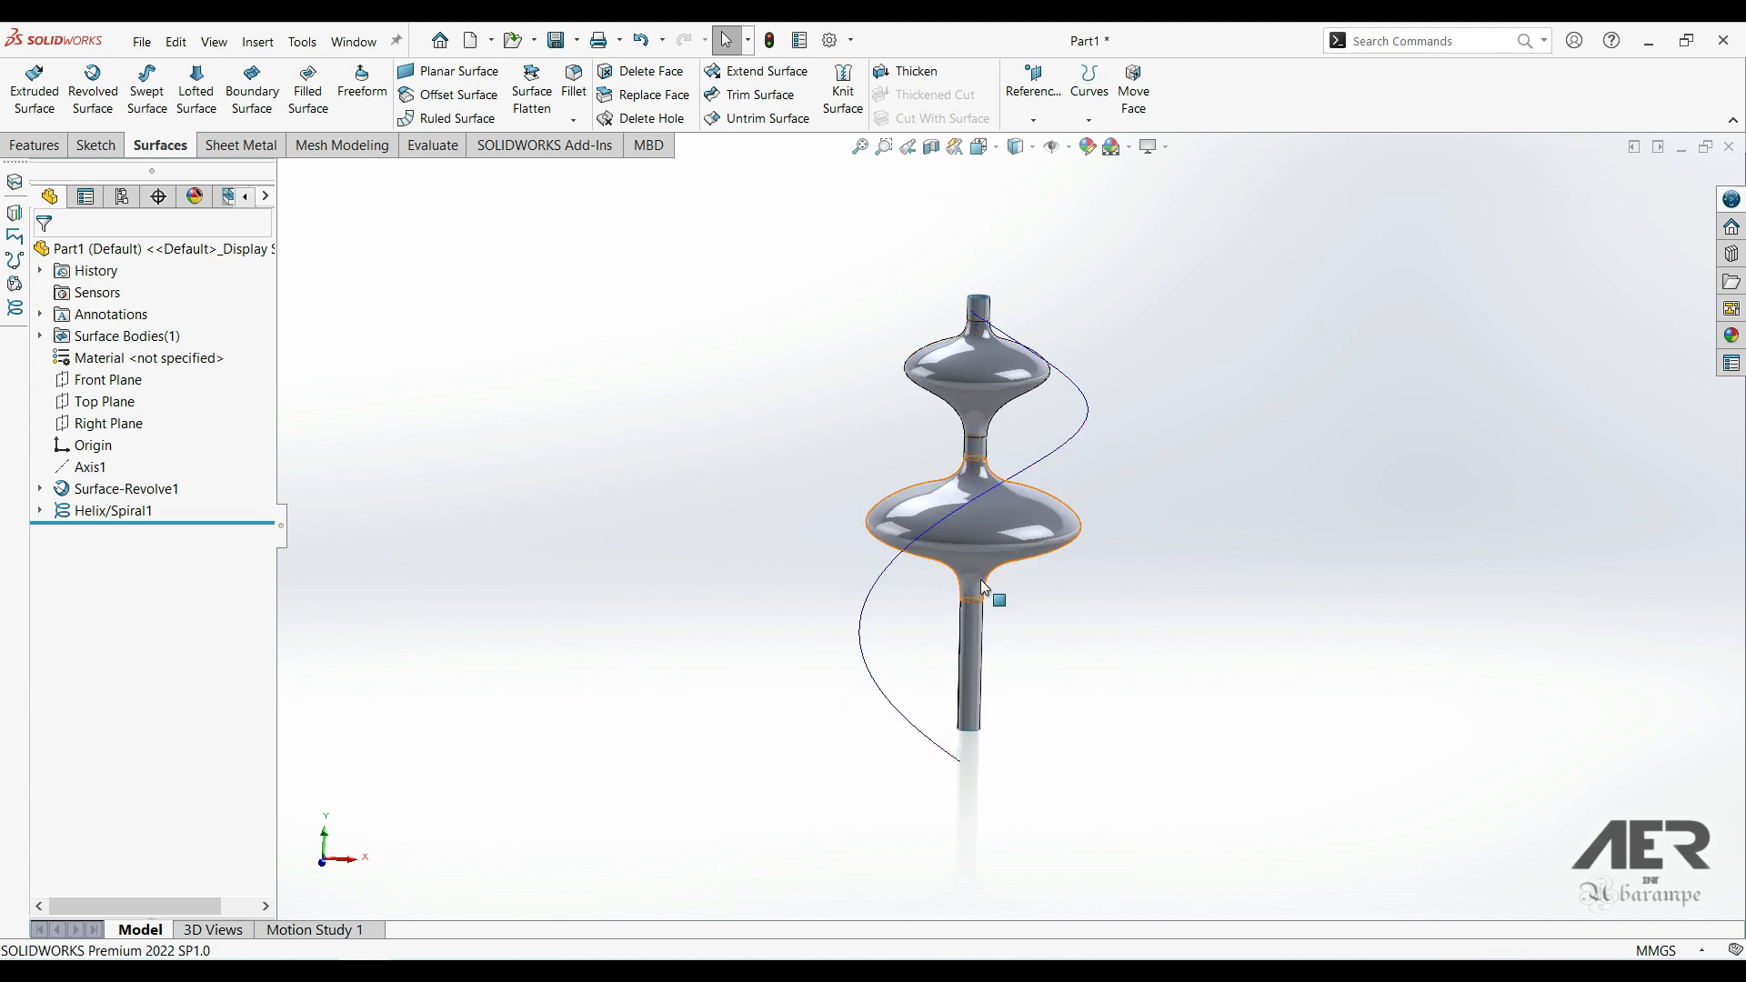
- Start a sketch on the Top Plane and draw a line about 125 mm long from the origin toward the helix's lower end
{"action": "middle_click_drag", "start_coordinate": [998, 592], "coordinate": [1111, 663]}
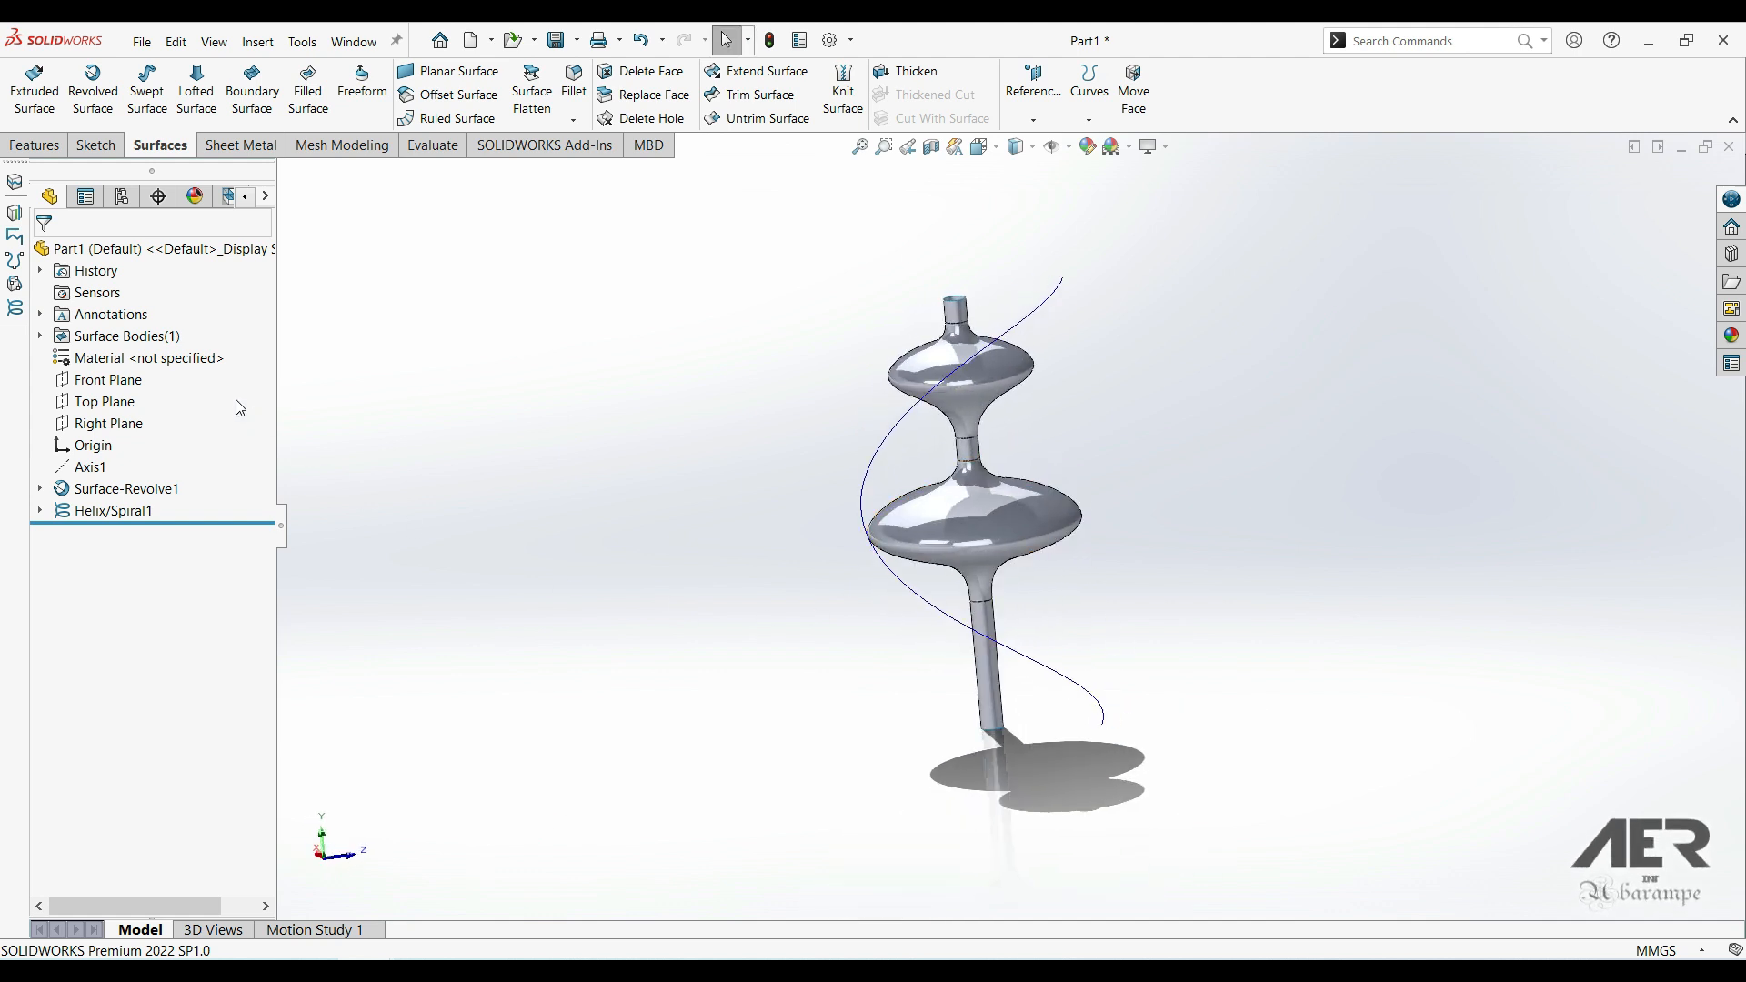
{"action": "left_click", "coordinate": [77, 402]}
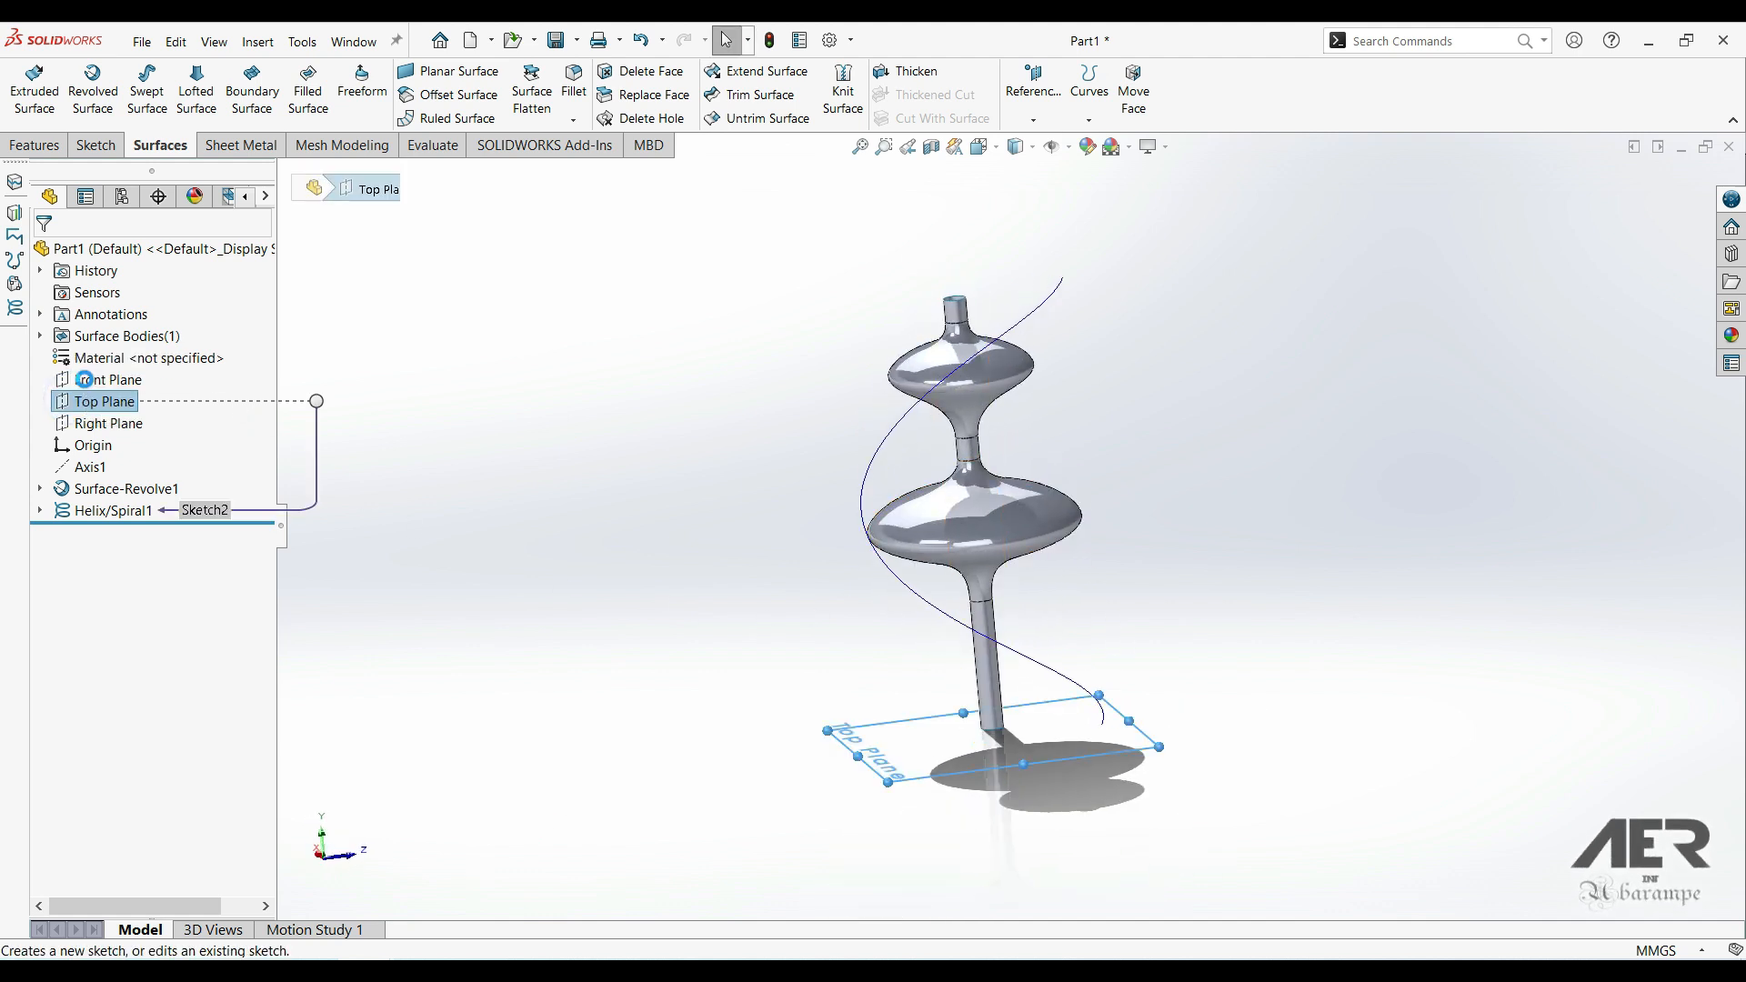
{"action": "left_click", "coordinate": [88, 374]}
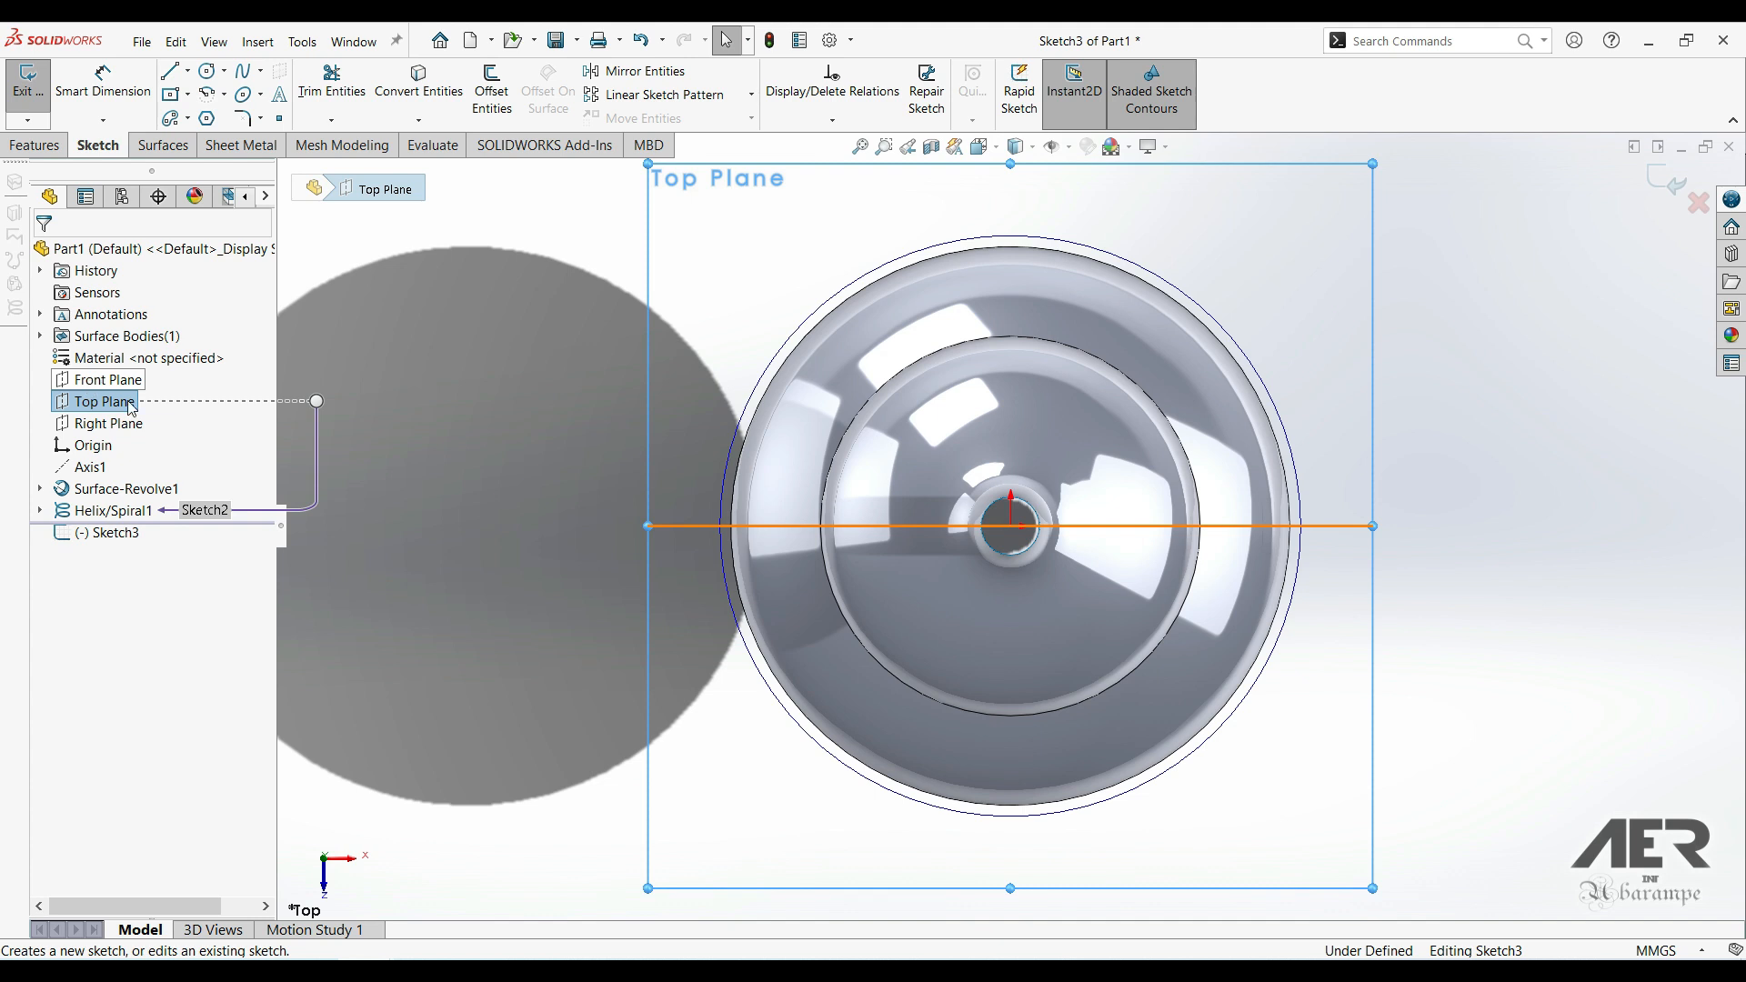
{"action": "scroll", "coordinate": [946, 675], "scroll_direction": "up", "scroll_amount": 5}
{"action": "middle_click_drag", "start_coordinate": [946, 675], "coordinate": [984, 759]}
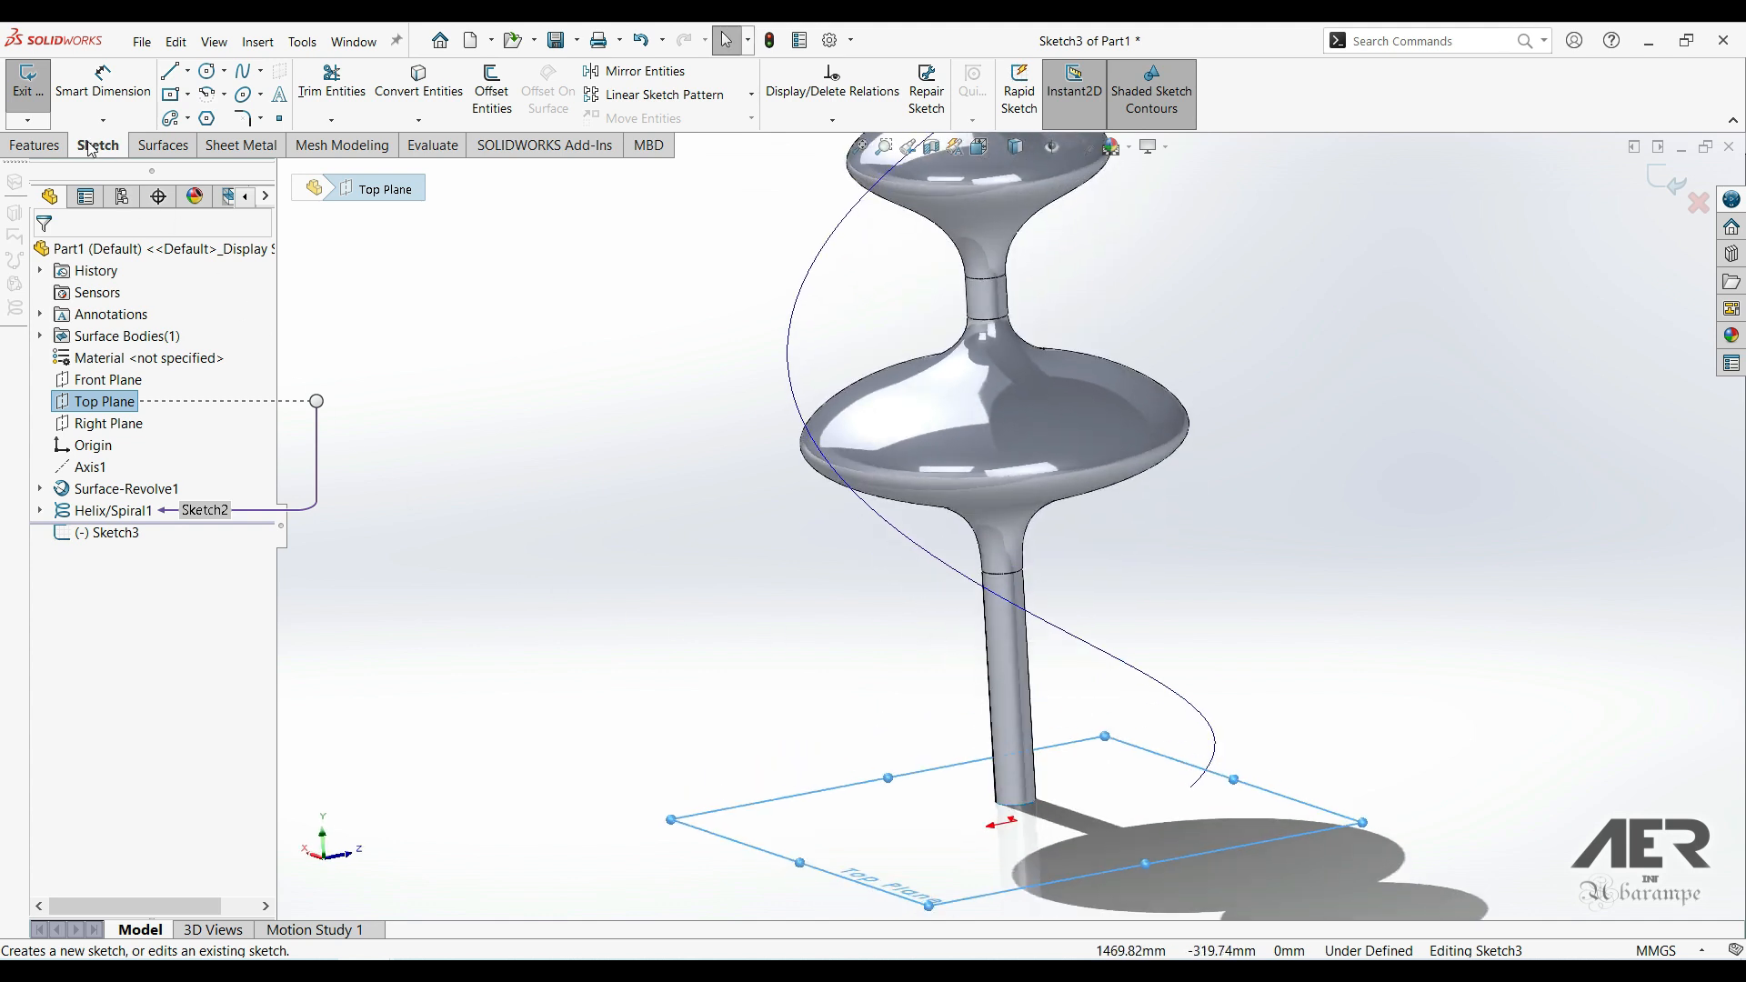
{"action": "left_click", "coordinate": [170, 70]}
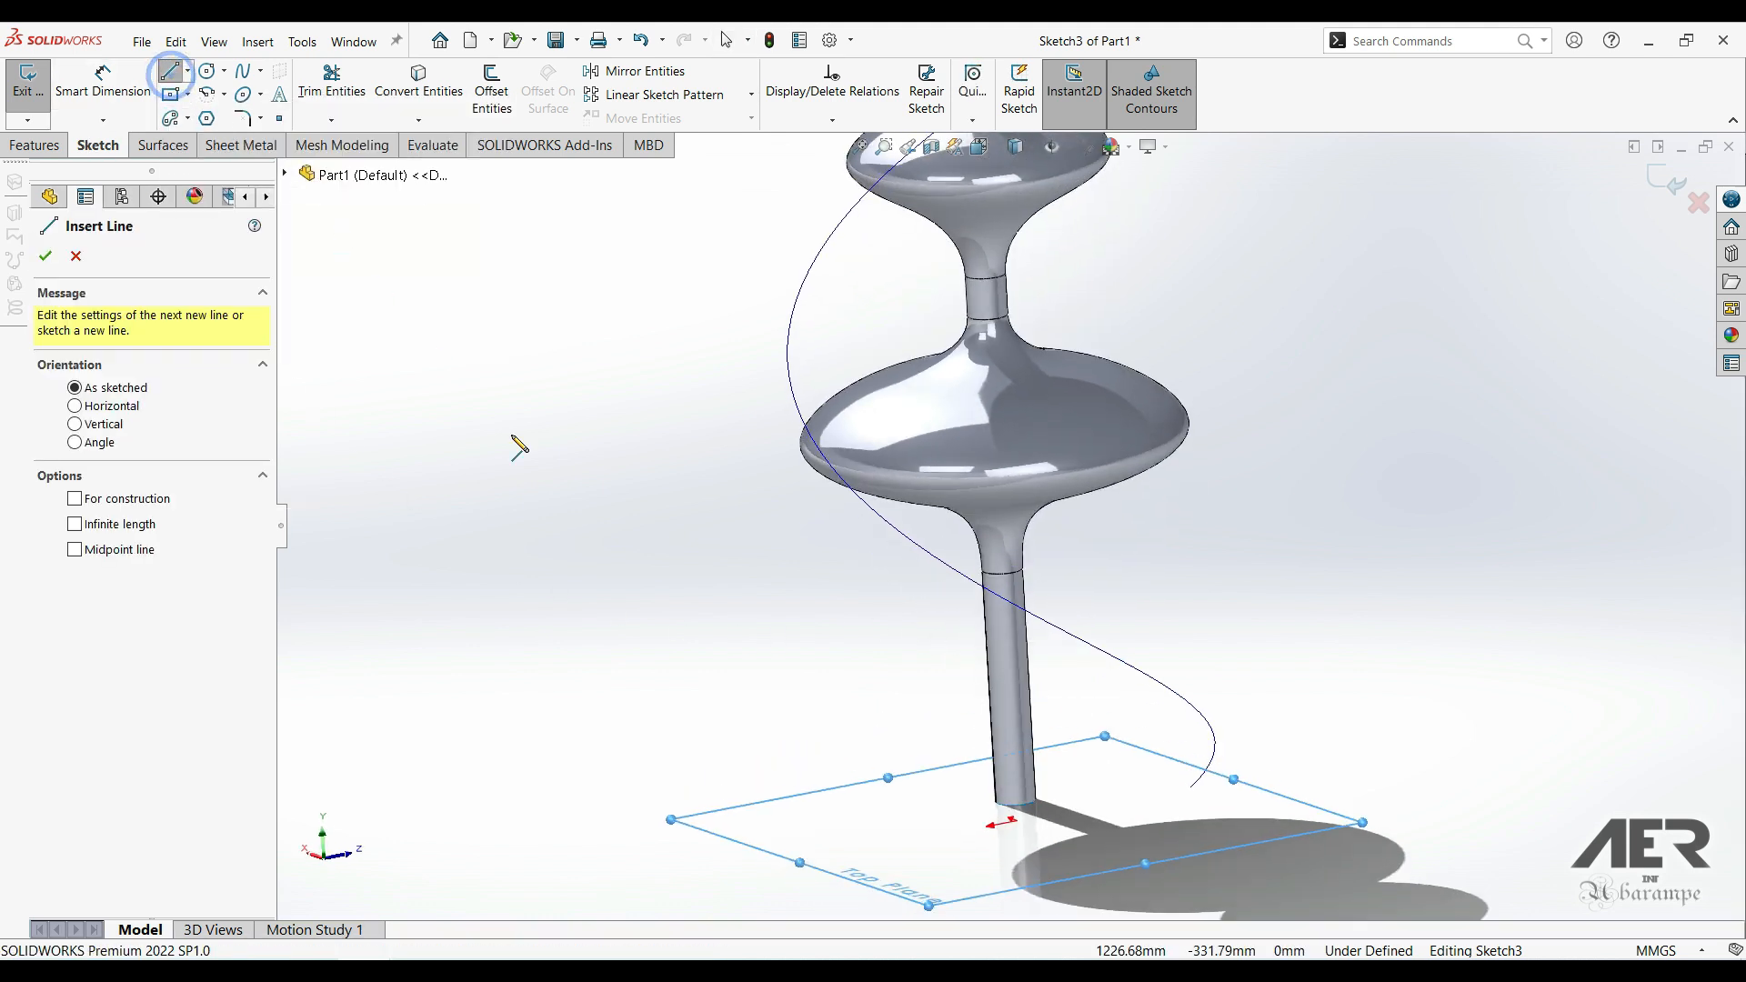
{"action": "scroll", "coordinate": [905, 805], "scroll_direction": "down", "scroll_amount": 4}
{"action": "middle_click_drag", "start_coordinate": [1025, 808], "coordinate": [1048, 816]}
{"action": "left_click", "coordinate": [1090, 760]}
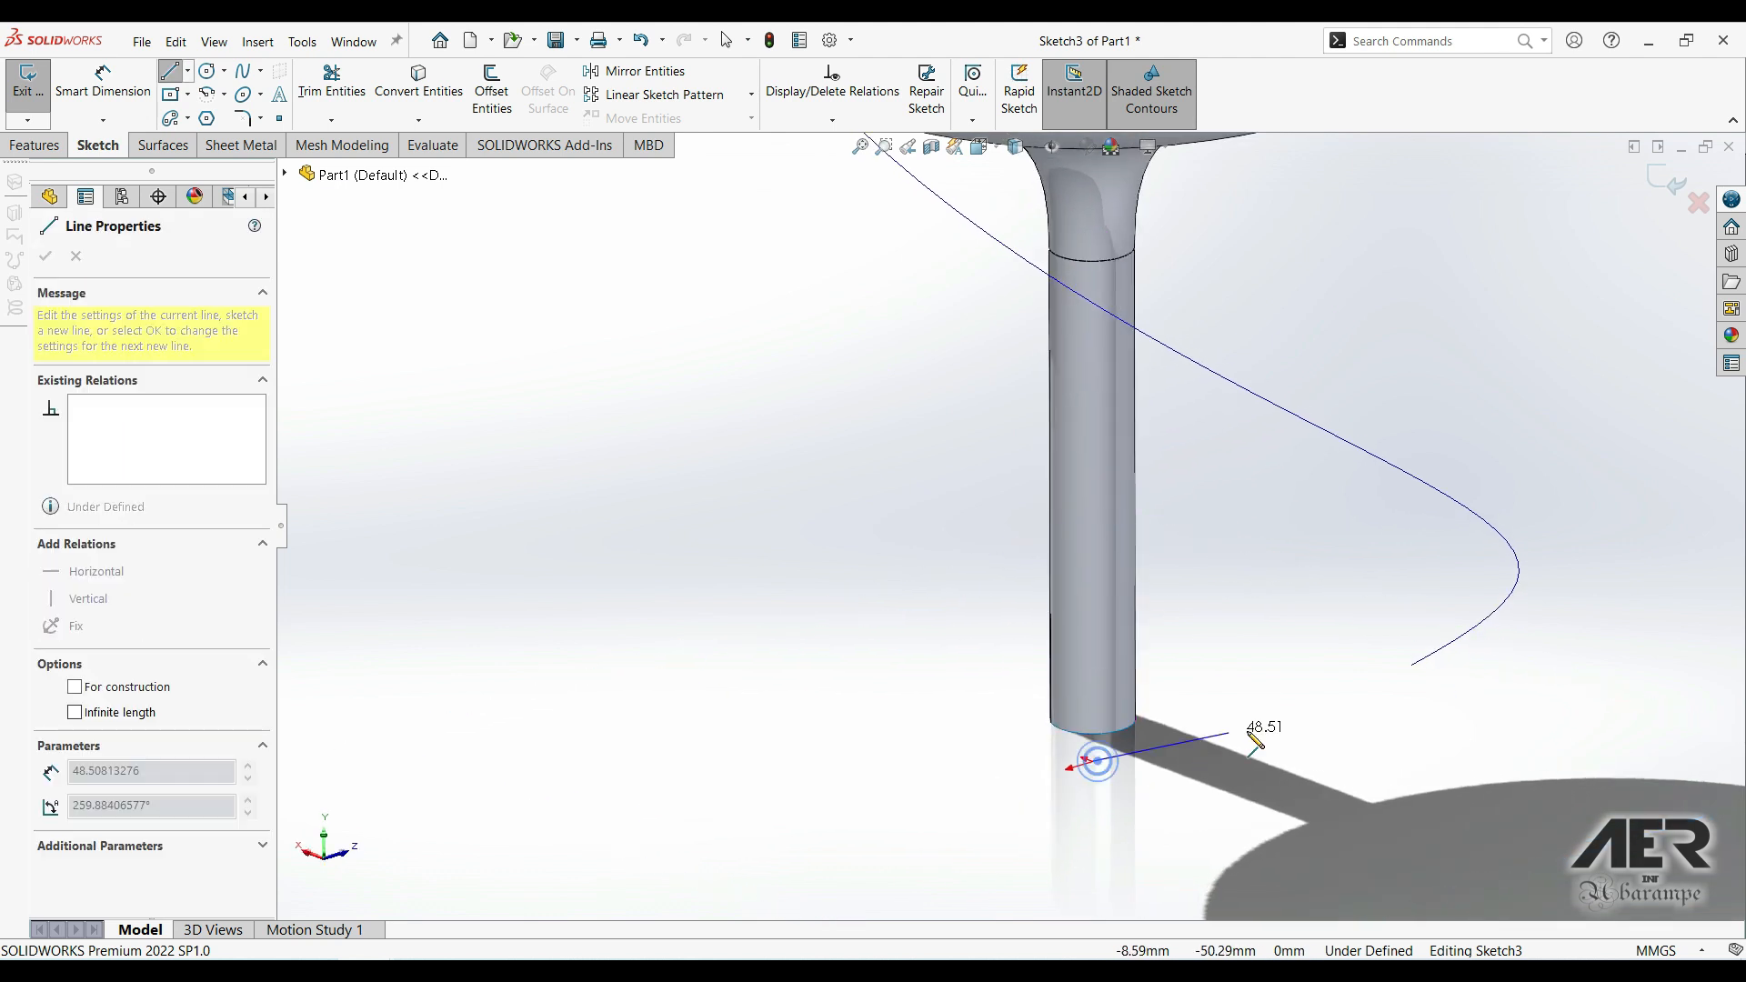
{"action": "left_click", "coordinate": [1402, 671]}
{"action": "key", "text": "Escape"}
{"action": "key", "text": "Escape"}
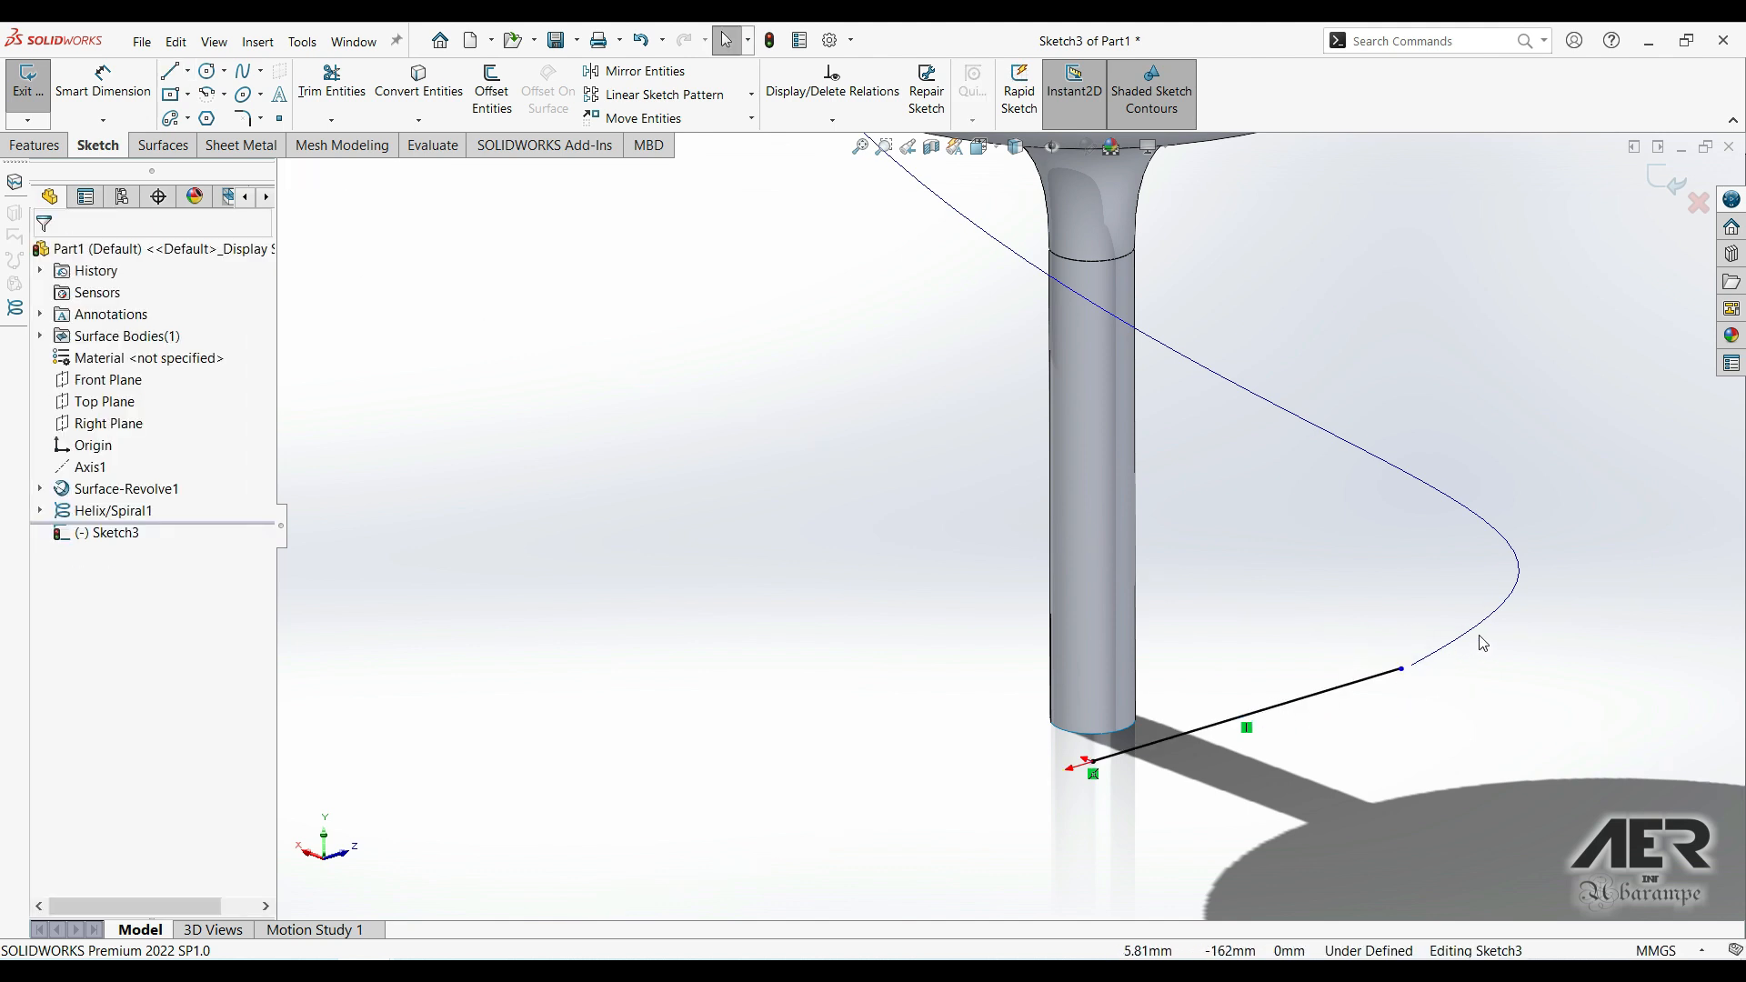
- Add a Pierce relation between the line's outer endpoint and the helix, and exit the sketch
{"action": "left_click", "coordinate": [1401, 671]}
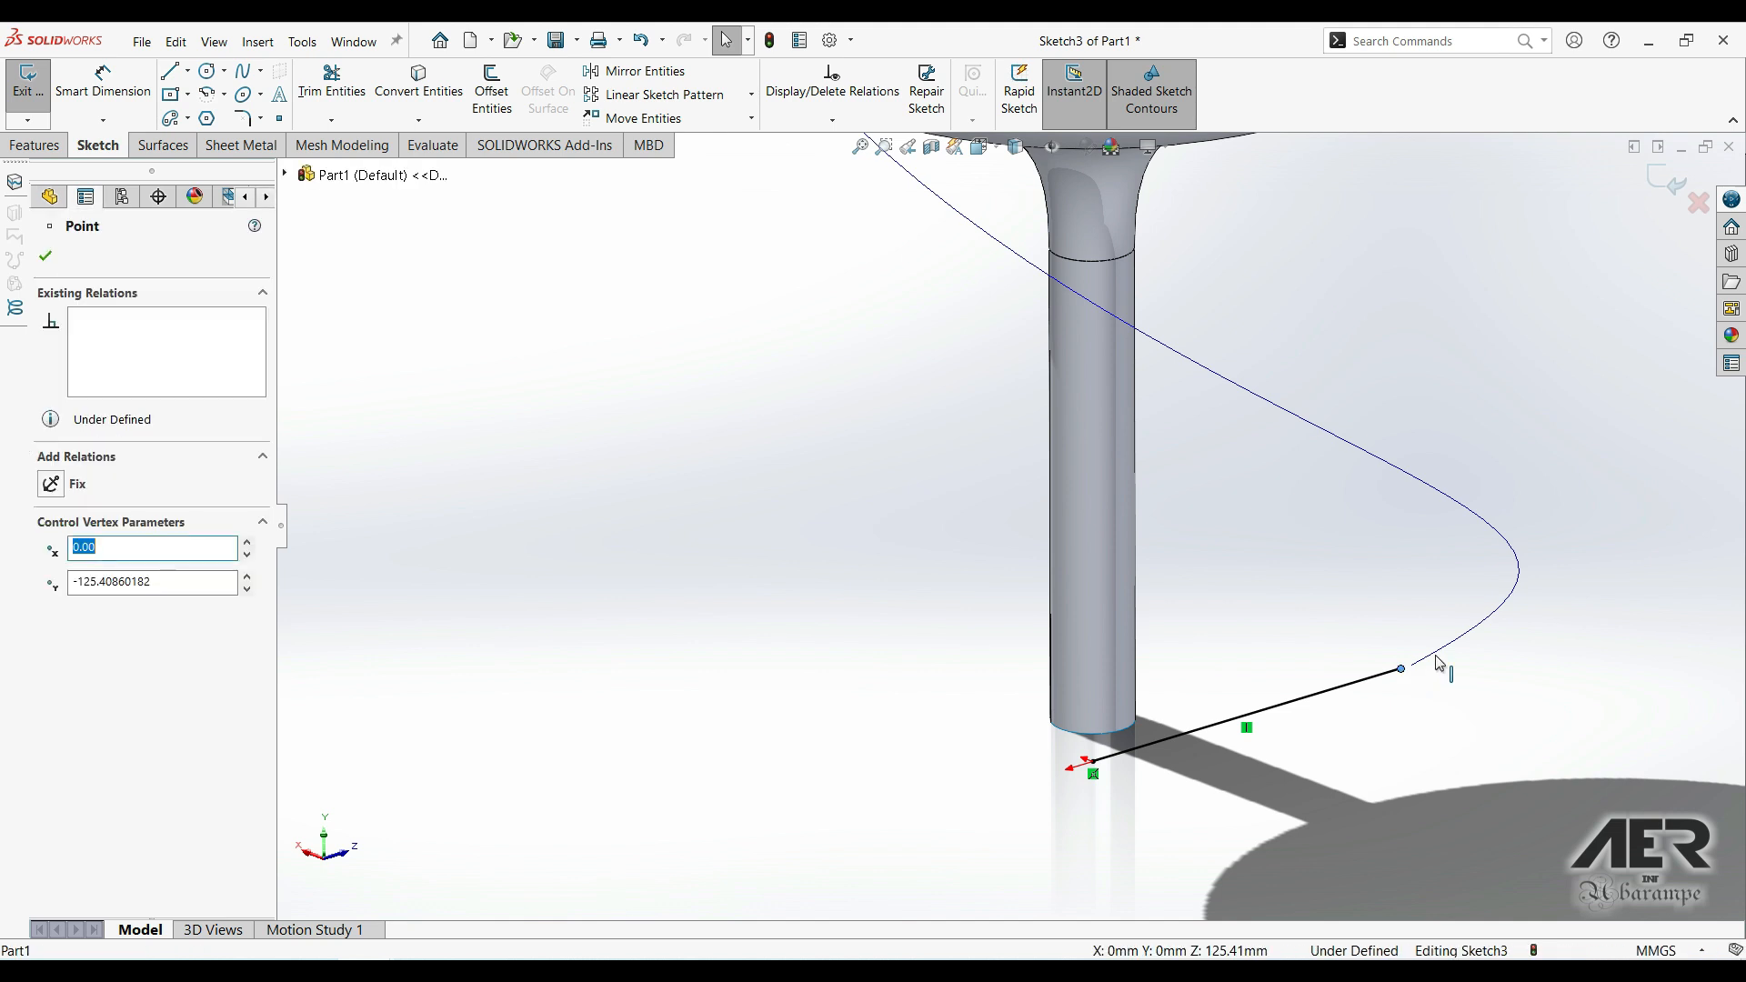
{"action": "left_click", "coordinate": [1438, 656], "text": "ctrl"}
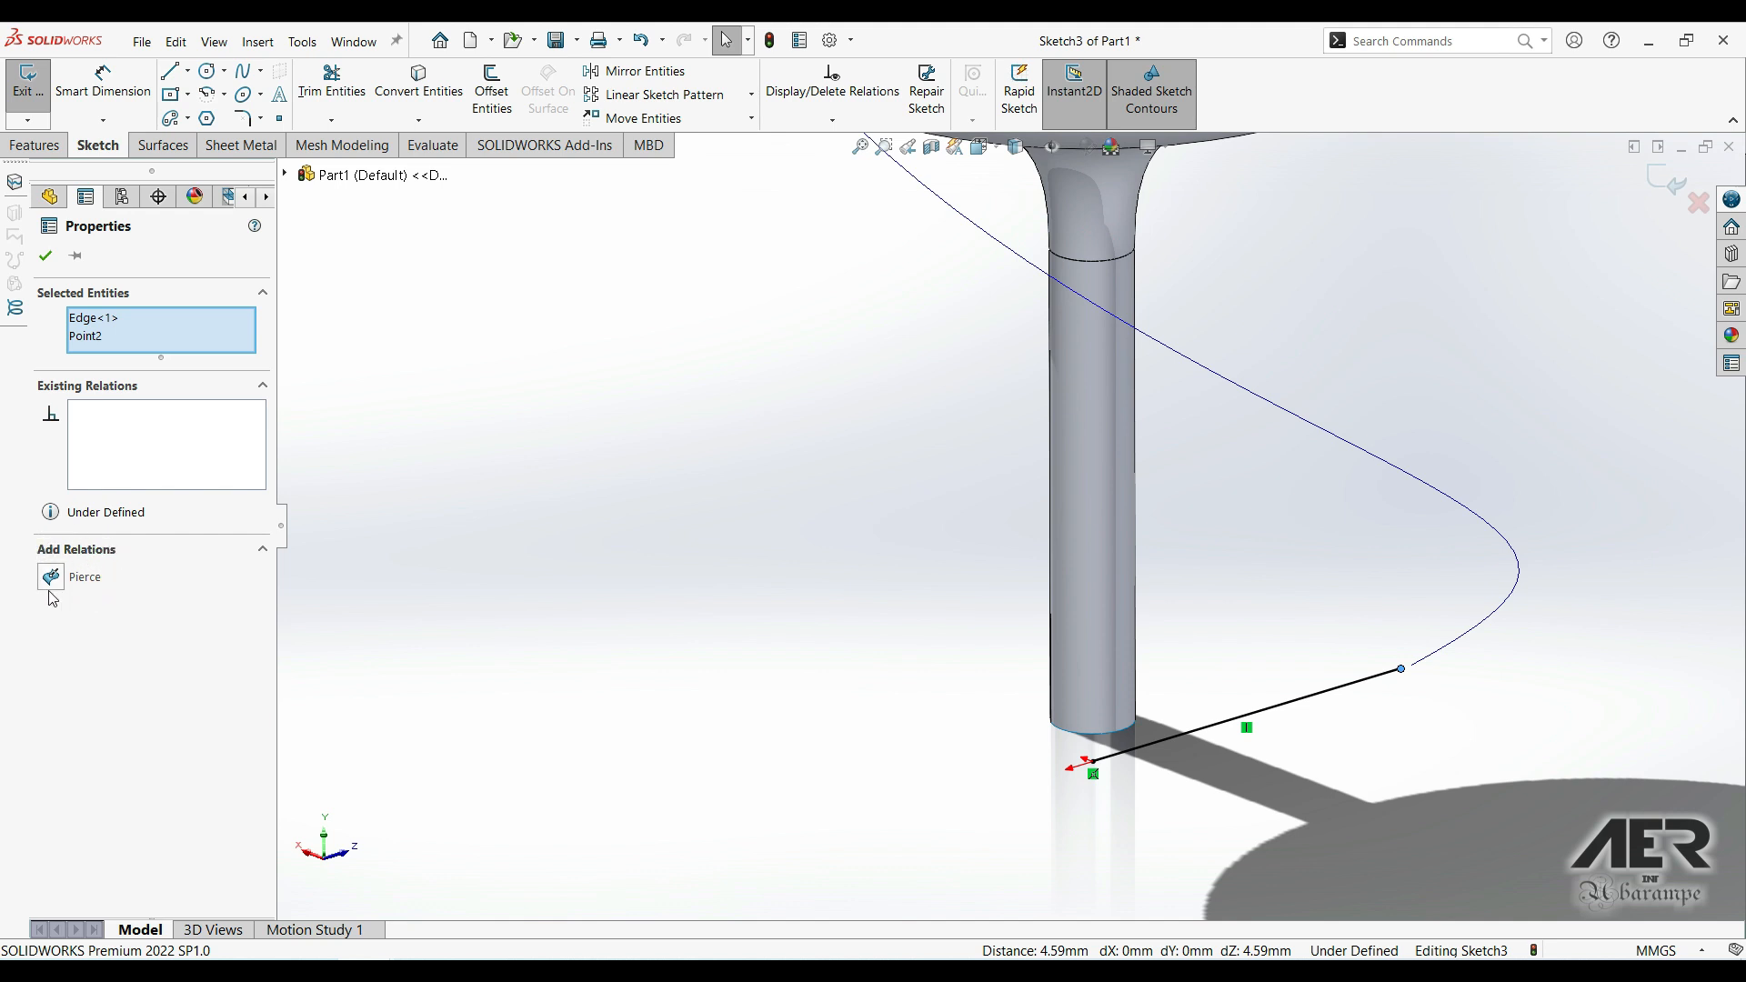
{"action": "left_click", "coordinate": [52, 577]}
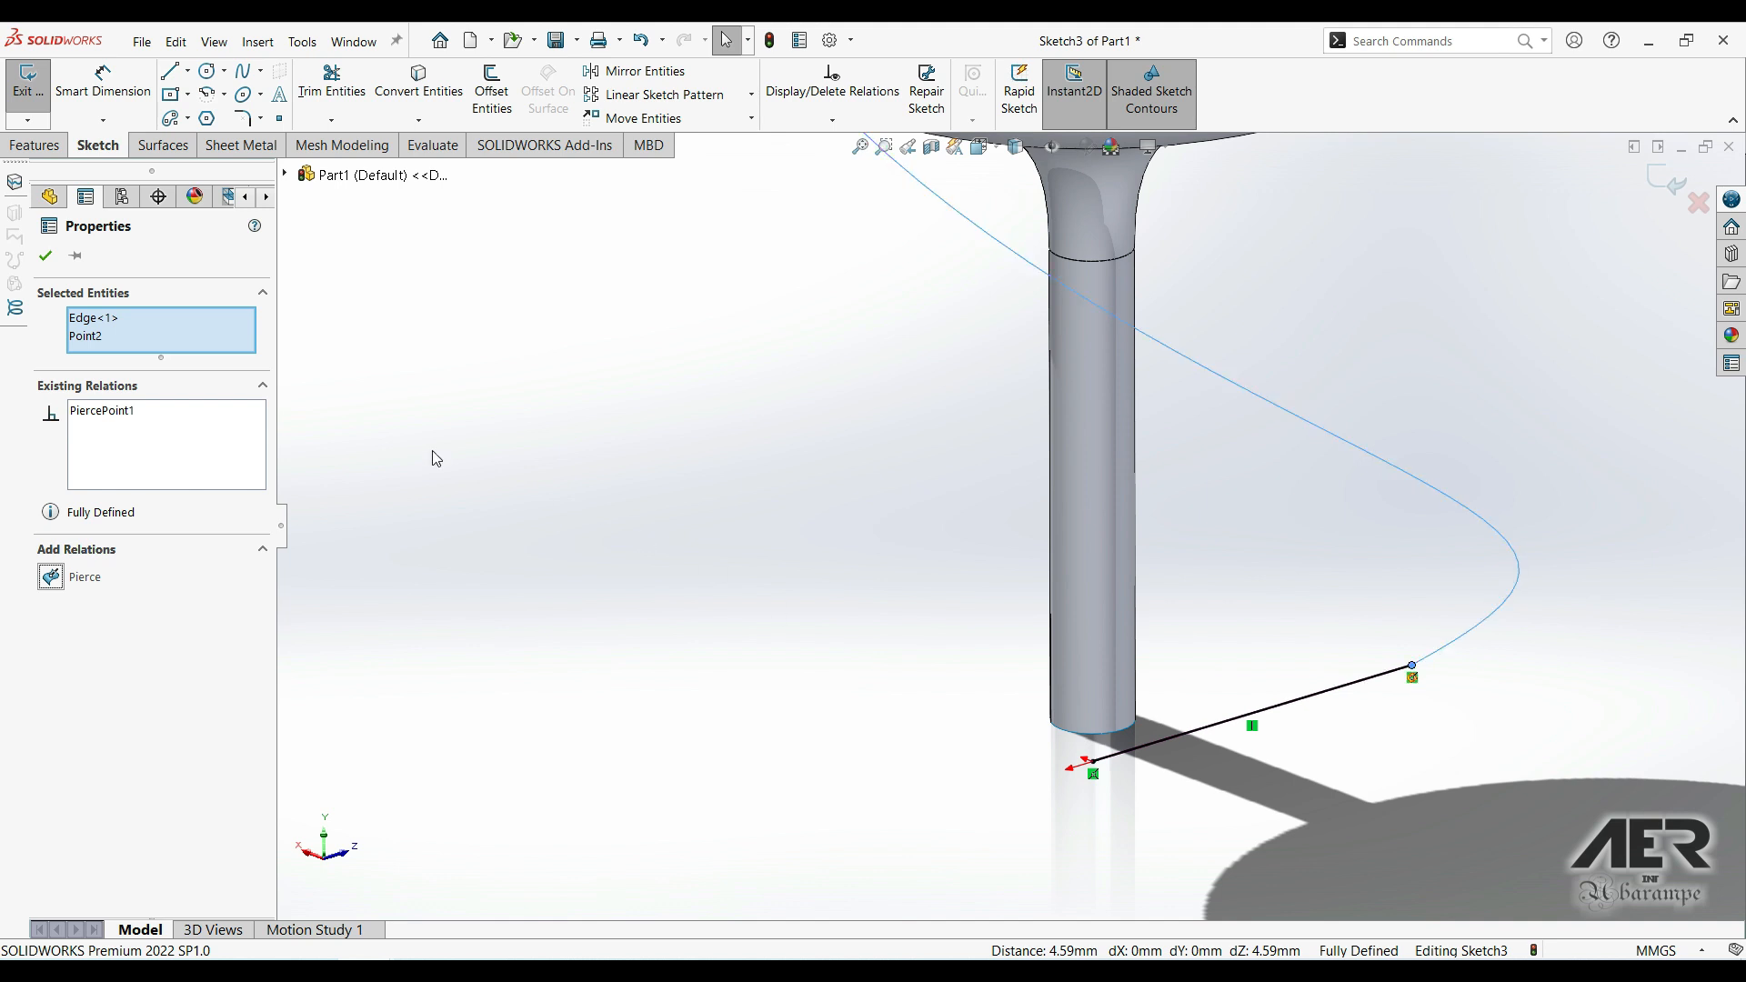
{"action": "left_click", "coordinate": [46, 255]}
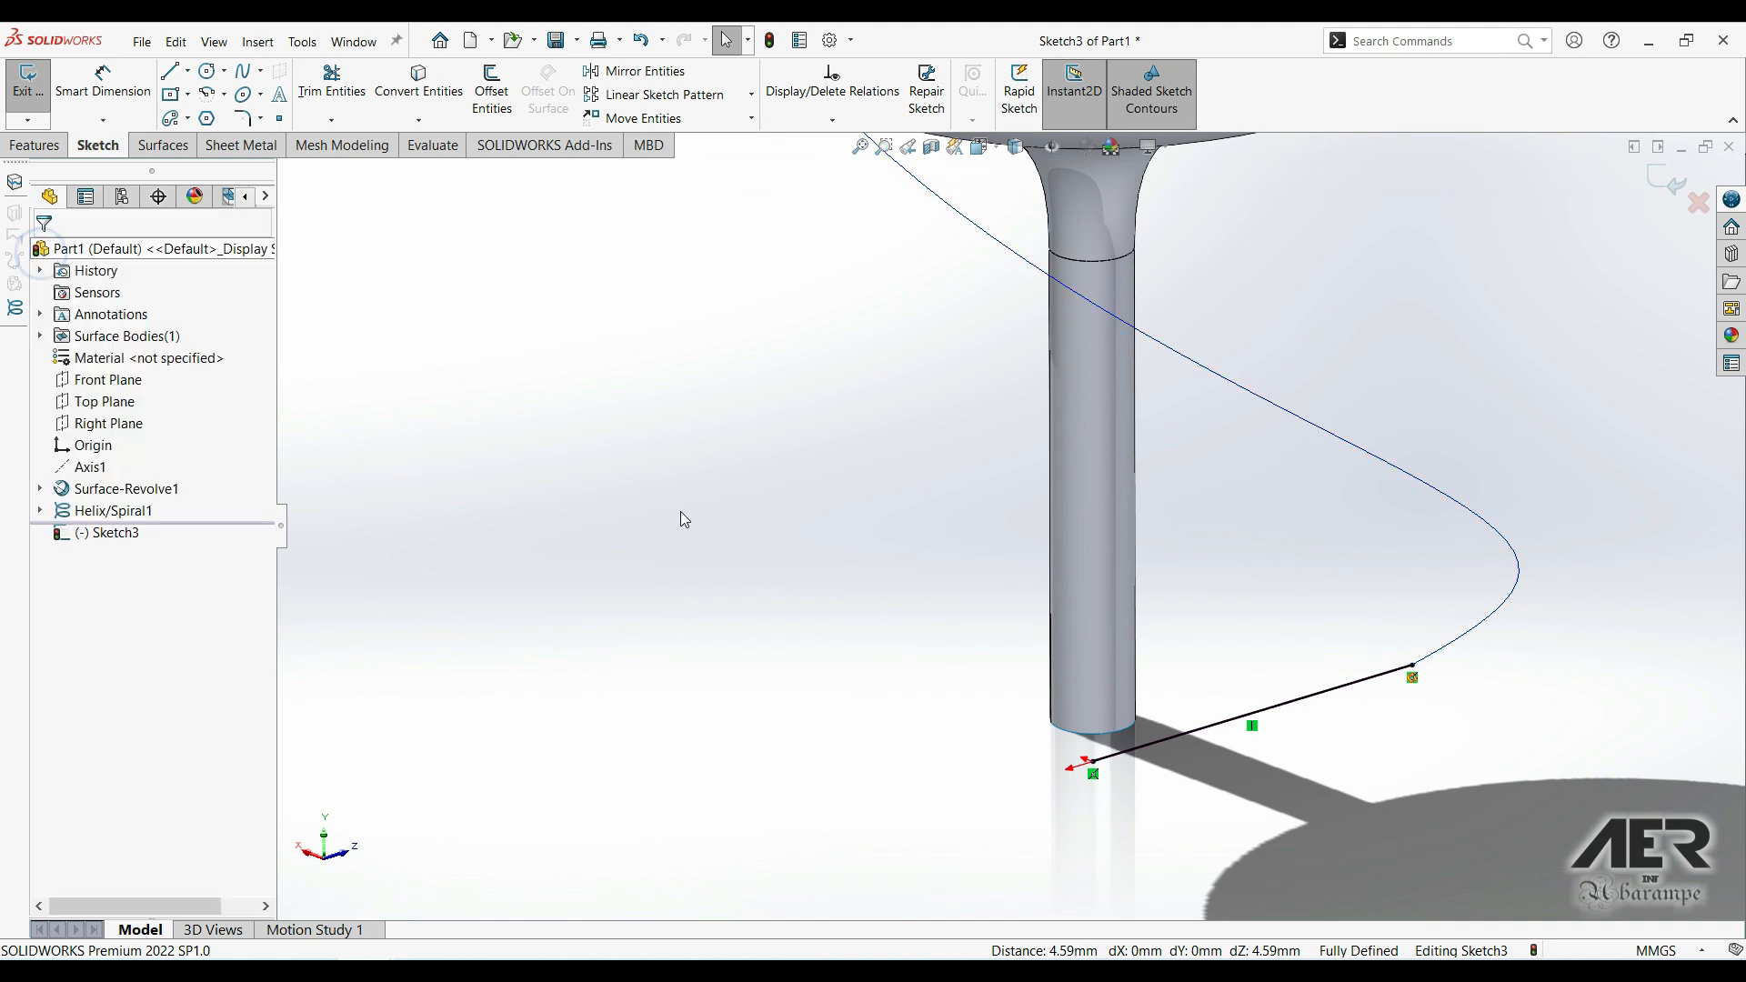
{"action": "scroll", "coordinate": [1350, 694], "scroll_direction": "up", "scroll_amount": 2}
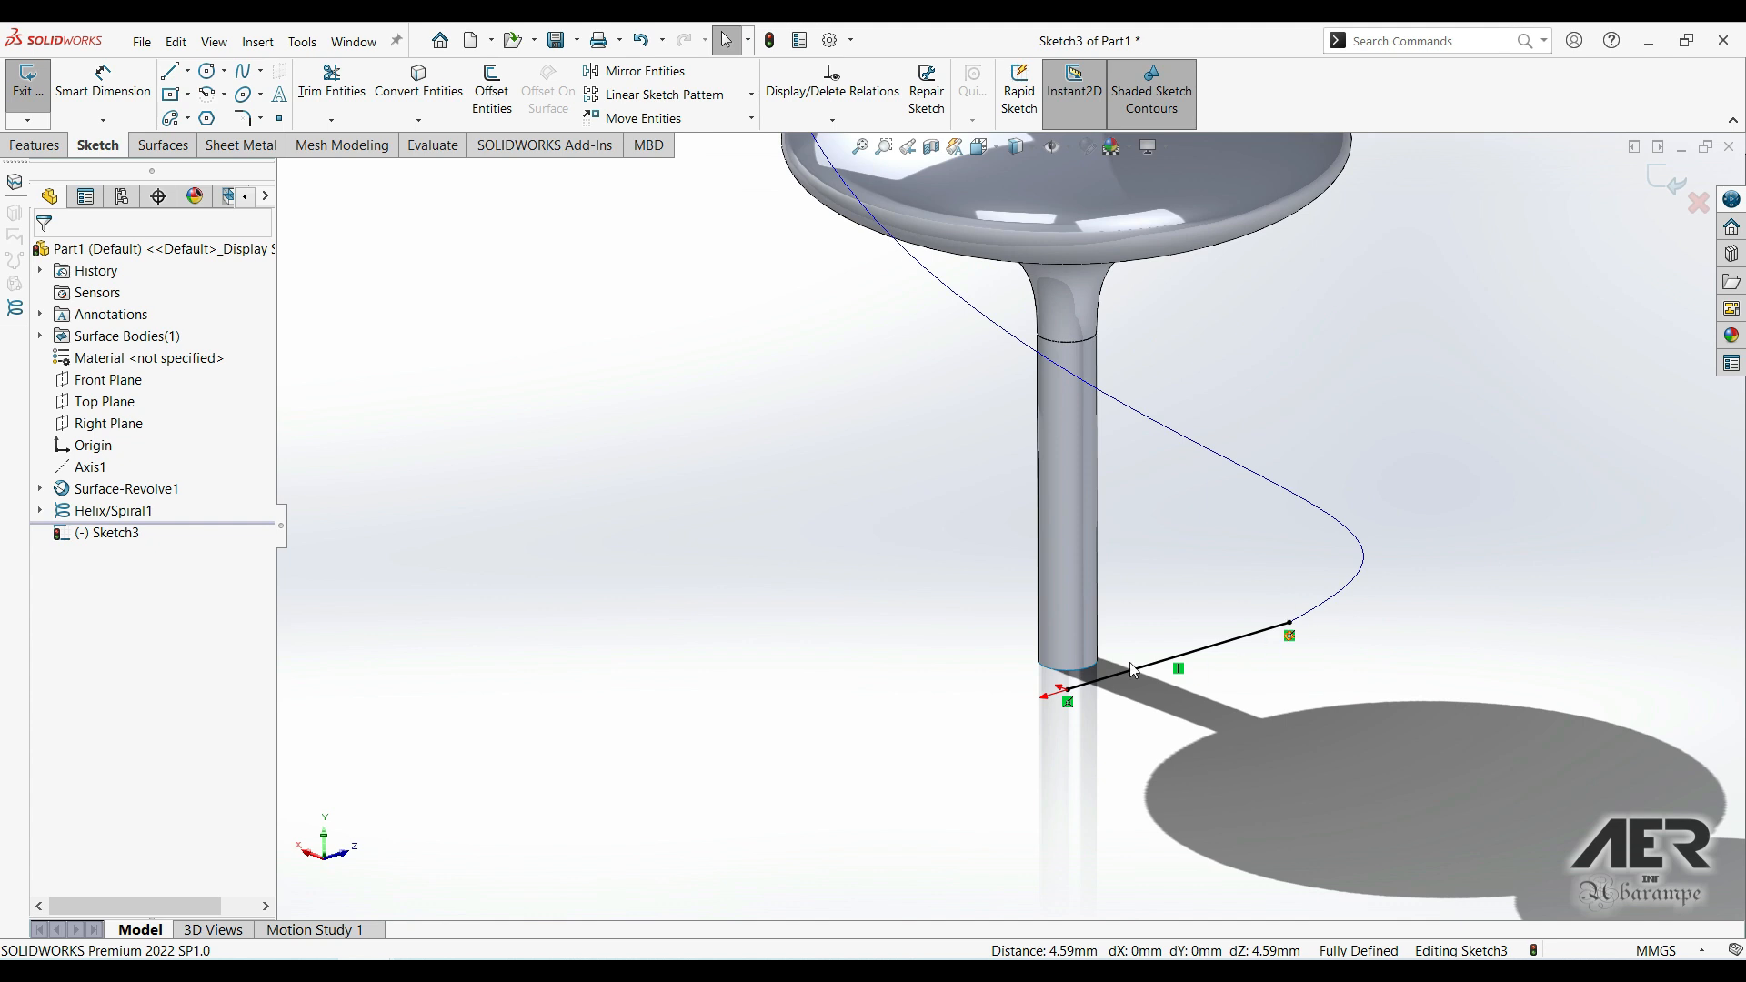
{"action": "scroll", "coordinate": [1131, 671], "scroll_direction": "up", "scroll_amount": 5}
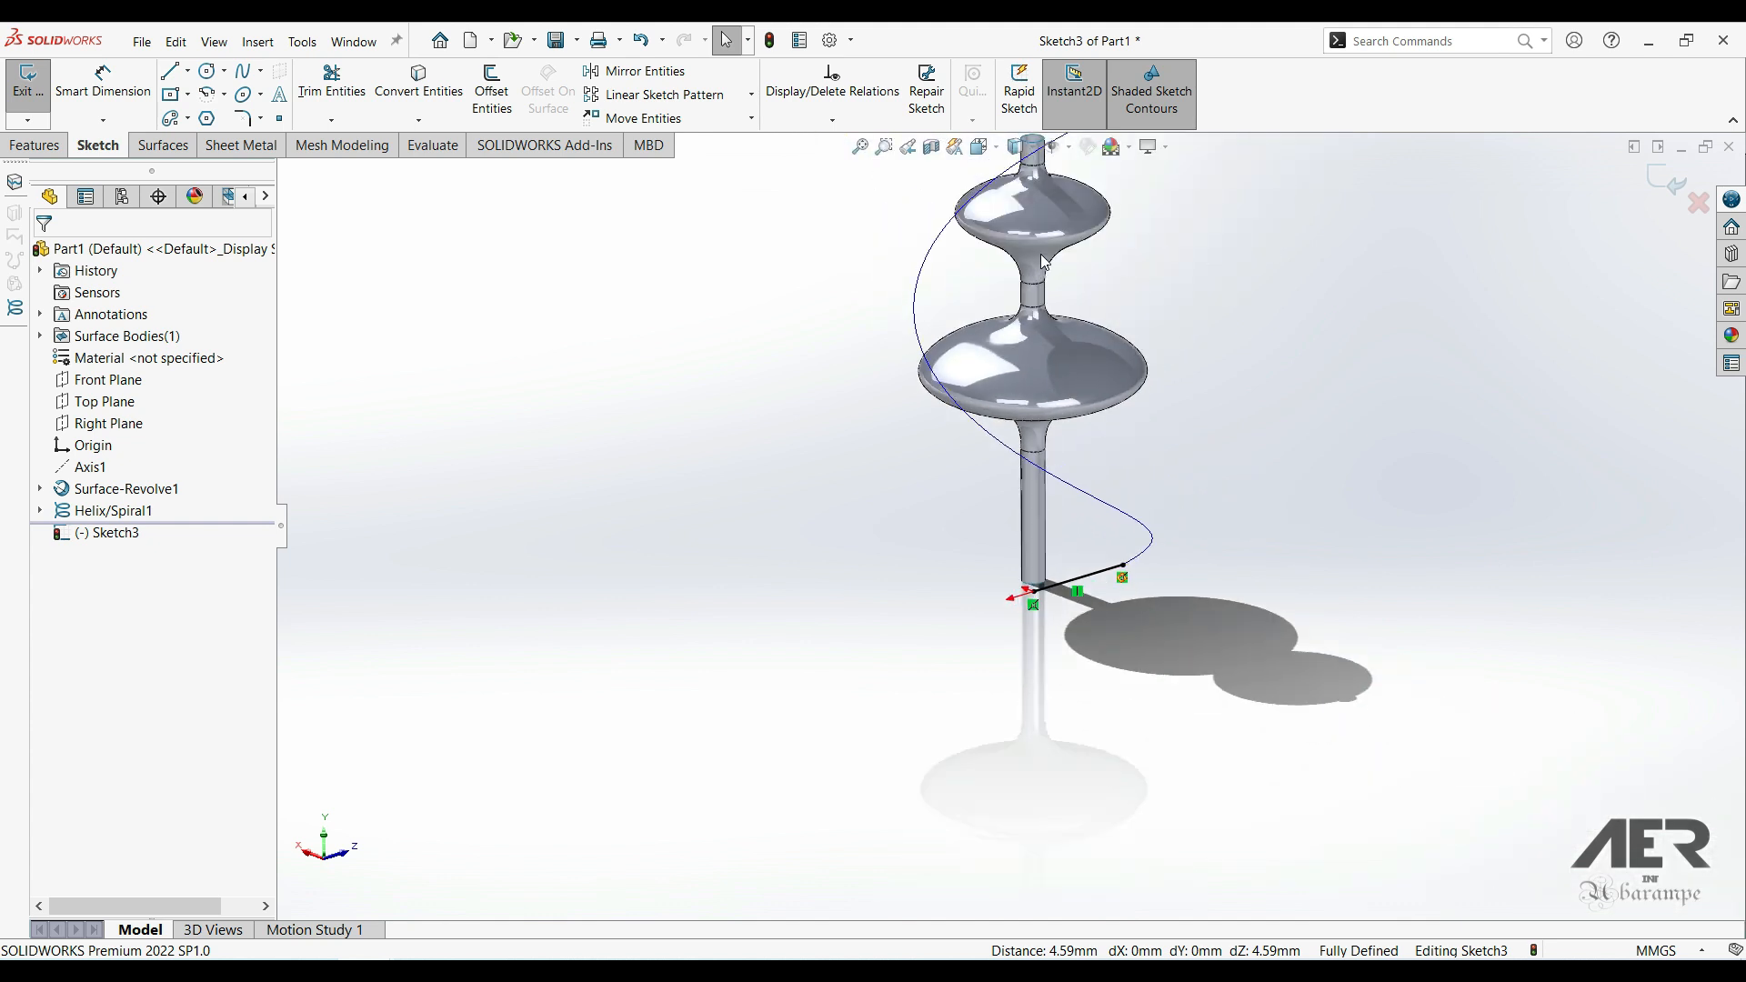
{"action": "scroll", "coordinate": [1044, 262], "scroll_direction": "up", "scroll_amount": 2}
{"action": "scroll", "coordinate": [1060, 236], "scroll_direction": "down", "scroll_amount": 2}
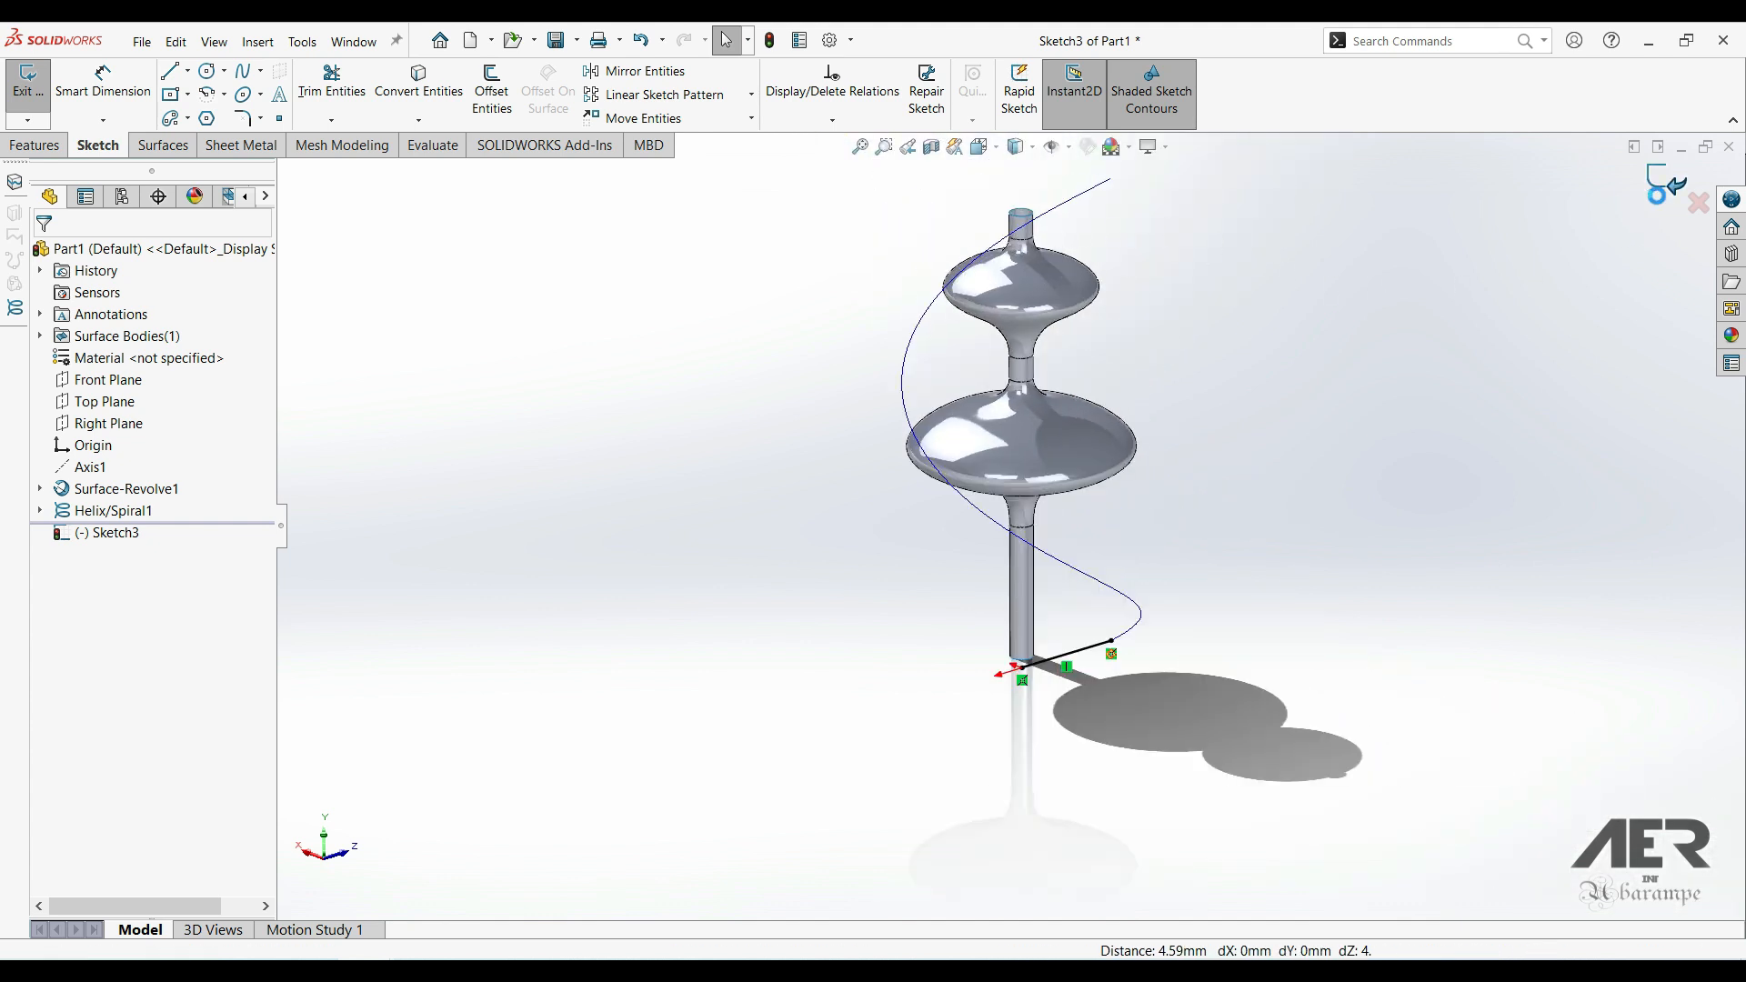
{"action": "left_click", "coordinate": [1668, 182]}
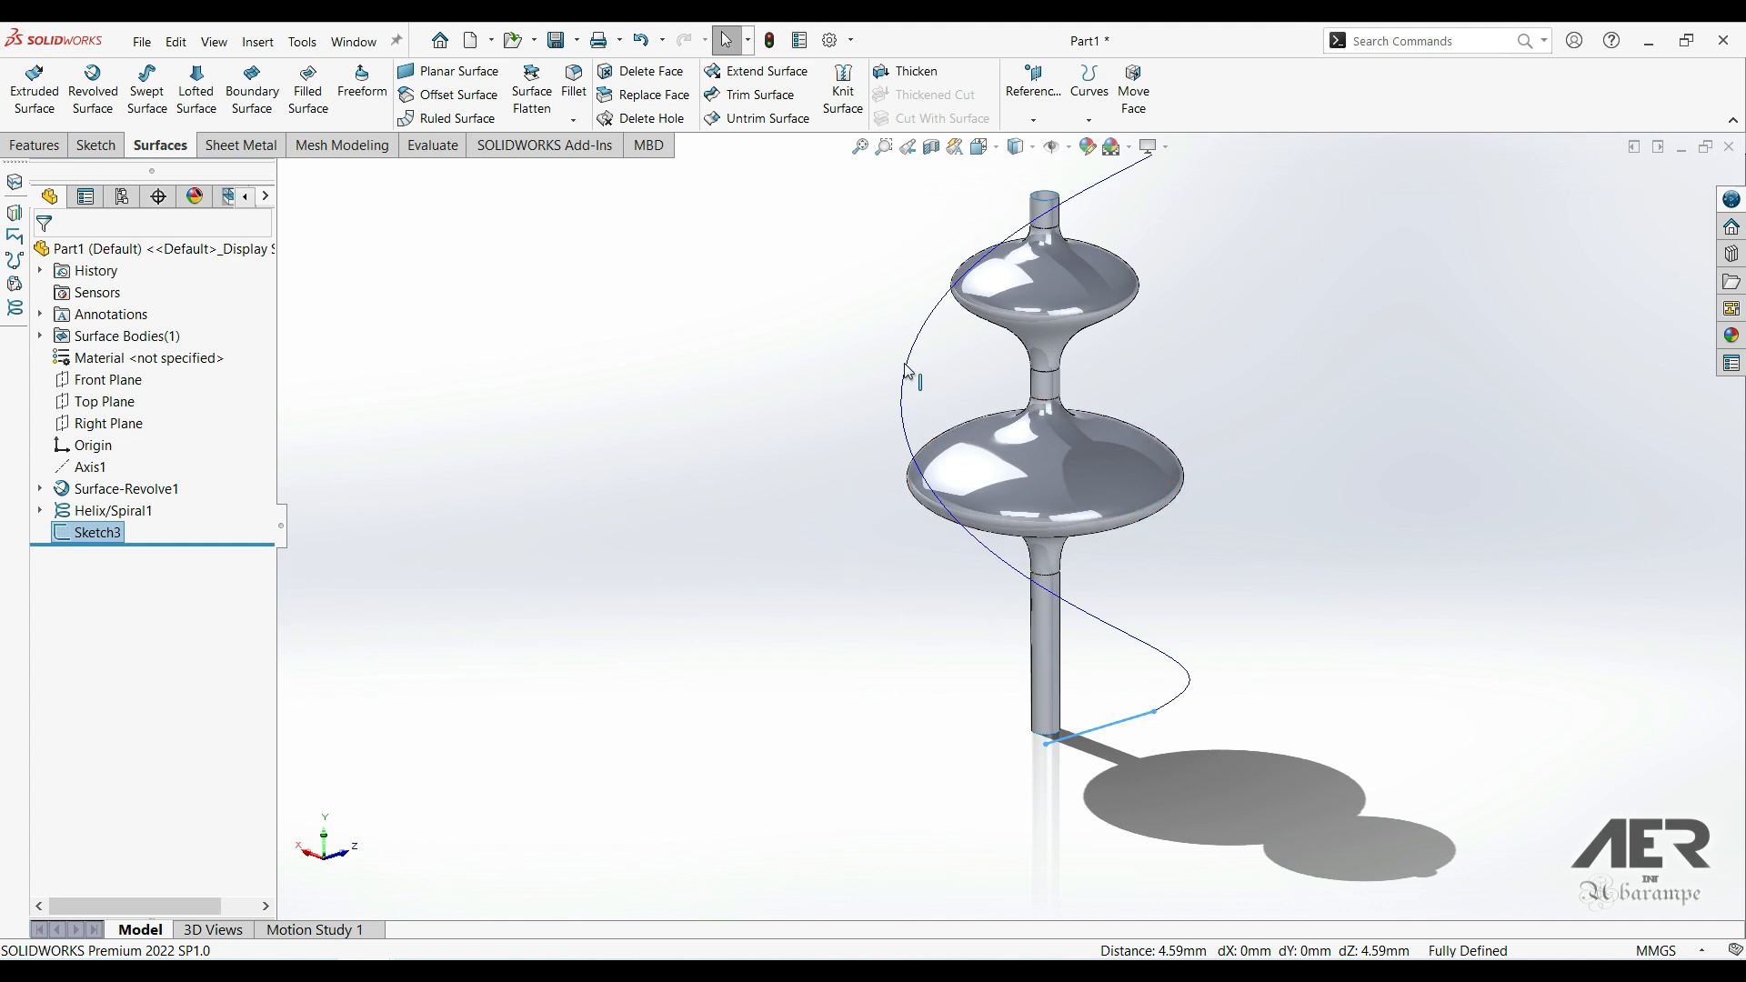
- Create a swept surface with the line sketch as the profile and the helix as the path
{"action": "left_click", "coordinate": [148, 111]}
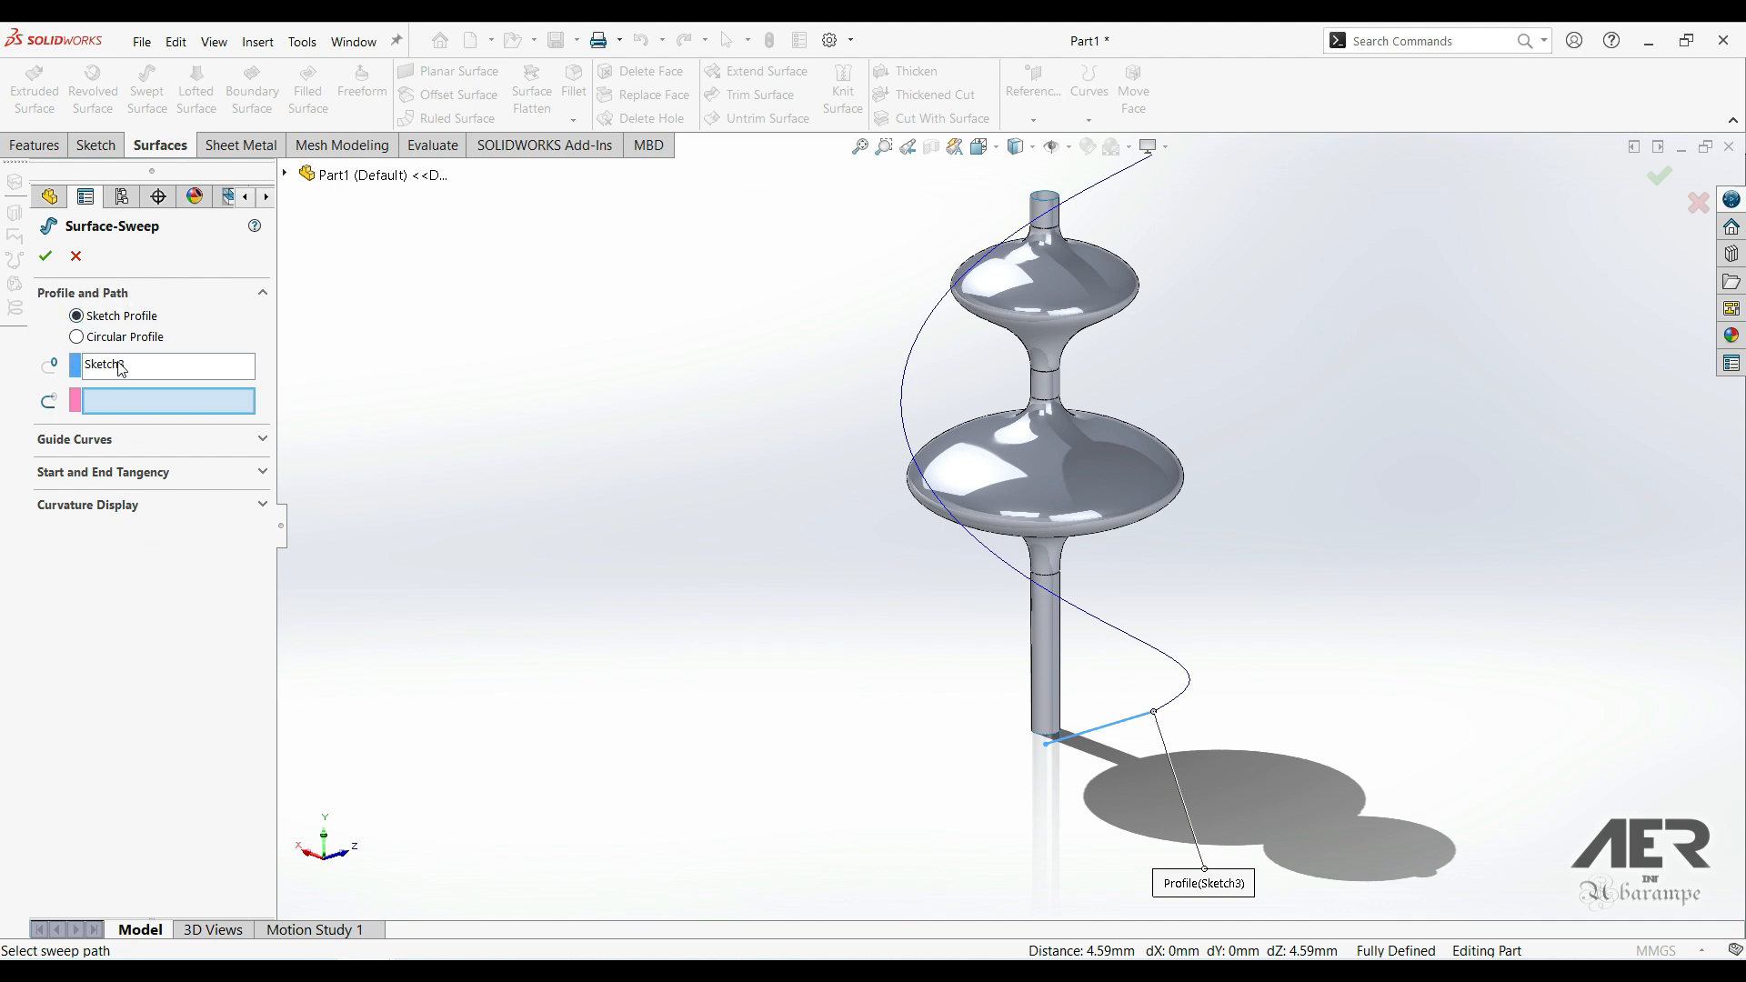
{"action": "left_click", "coordinate": [153, 364]}
{"action": "right_click", "coordinate": [145, 362]}
{"action": "left_click", "coordinate": [164, 369]}
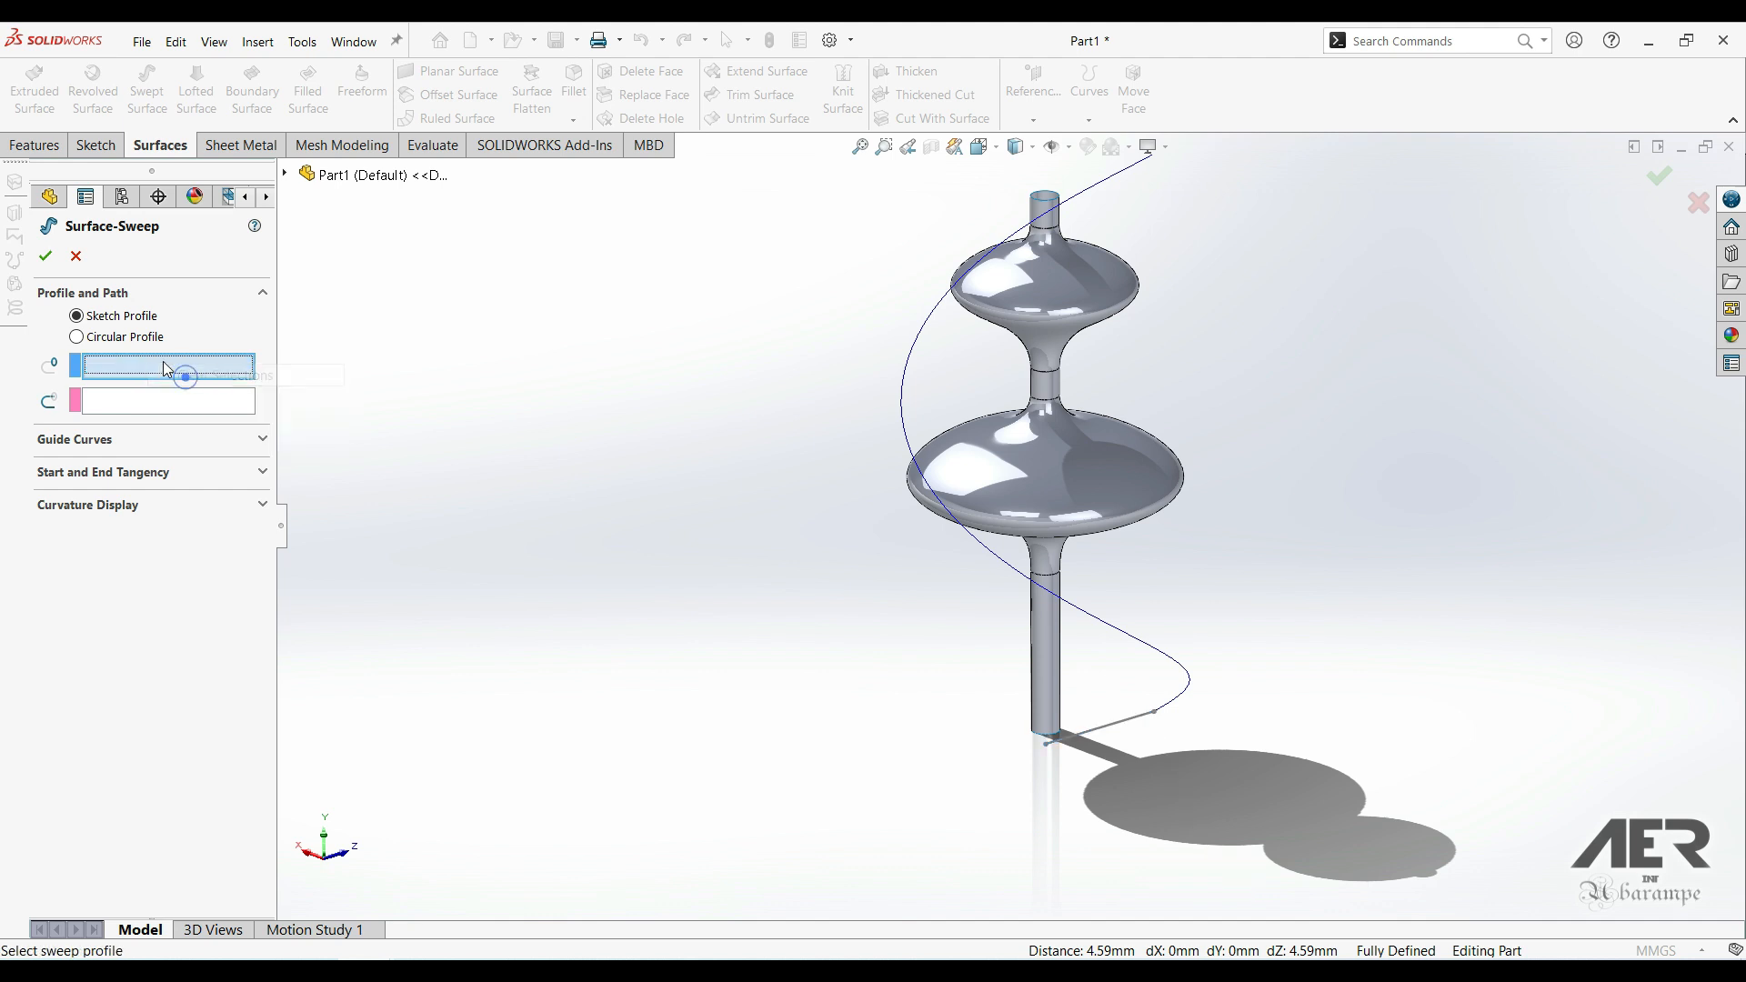
{"action": "left_click", "coordinate": [1113, 730]}
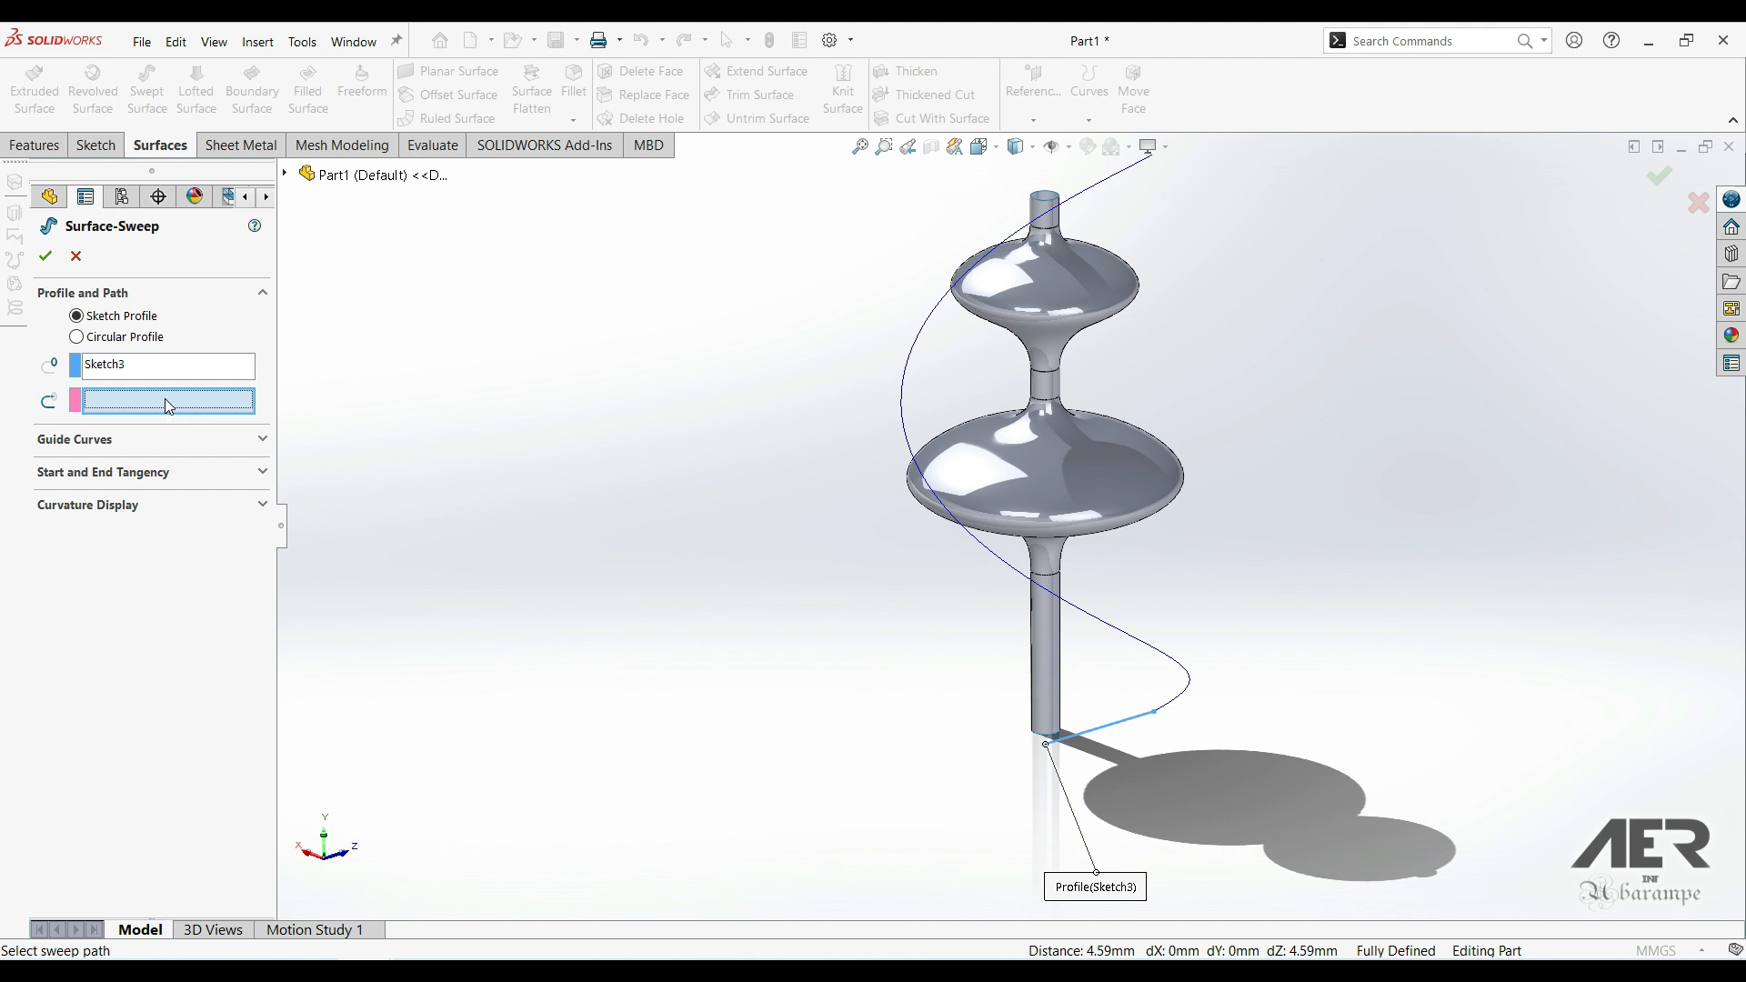
{"action": "left_click", "coordinate": [1127, 643]}
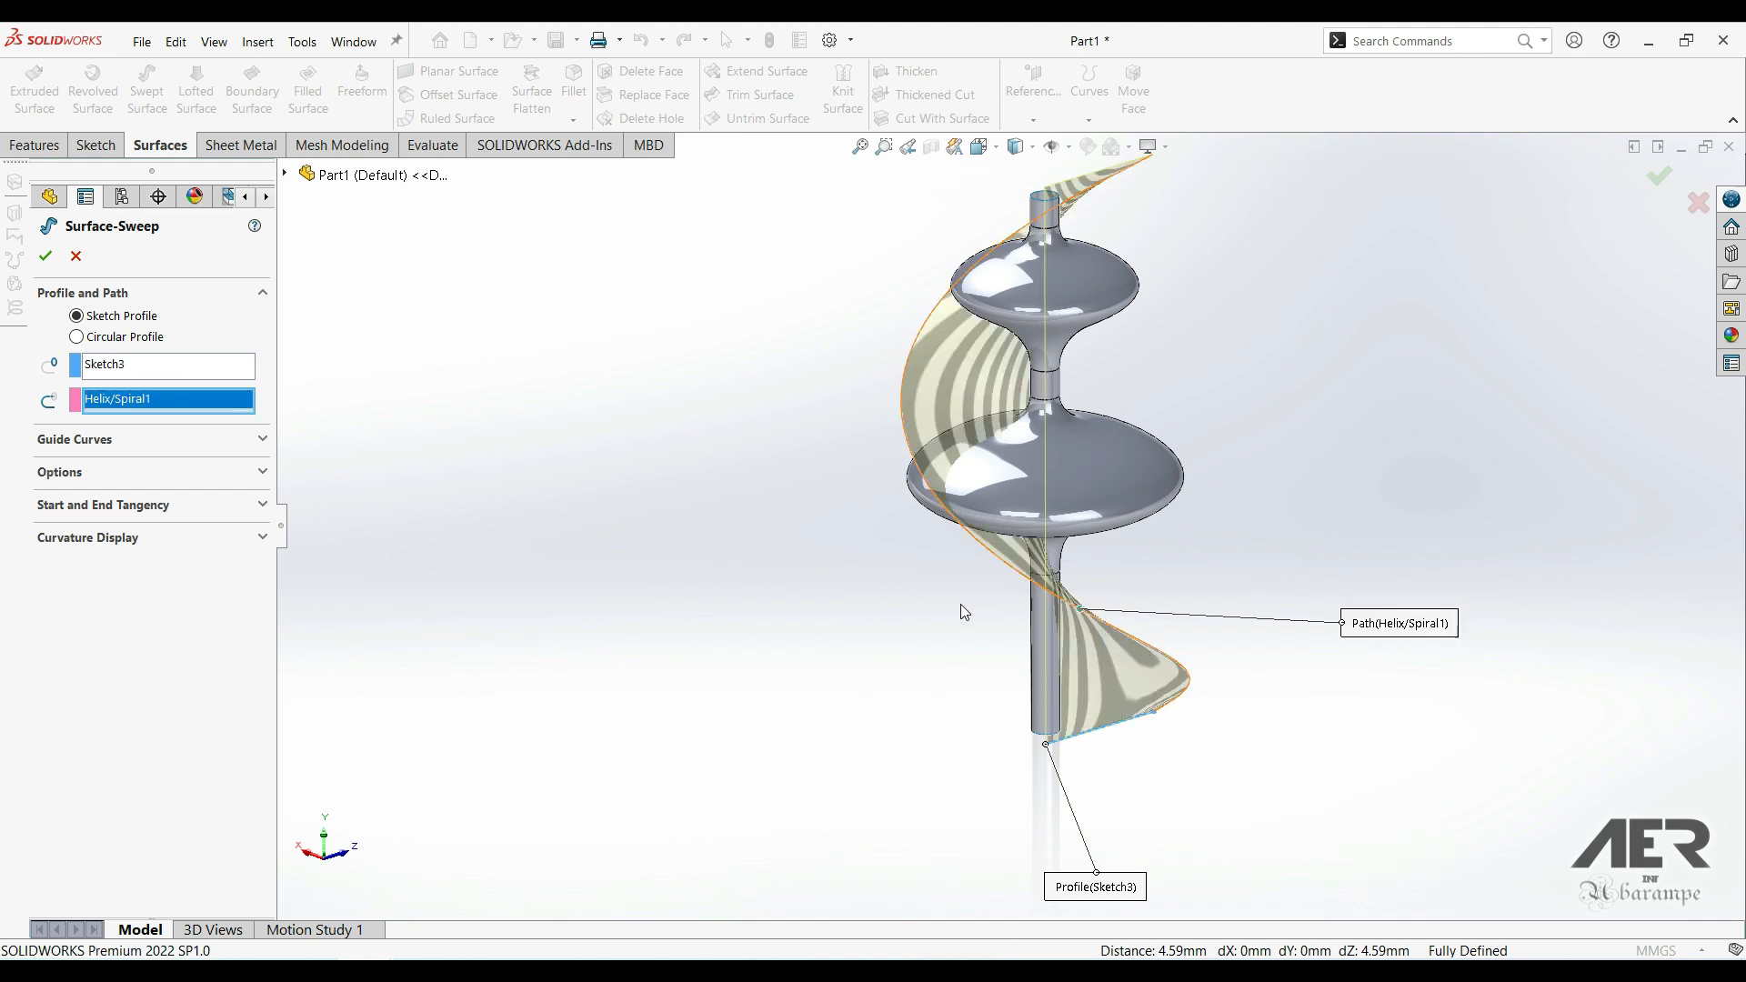
{"action": "left_click", "coordinate": [105, 443]}
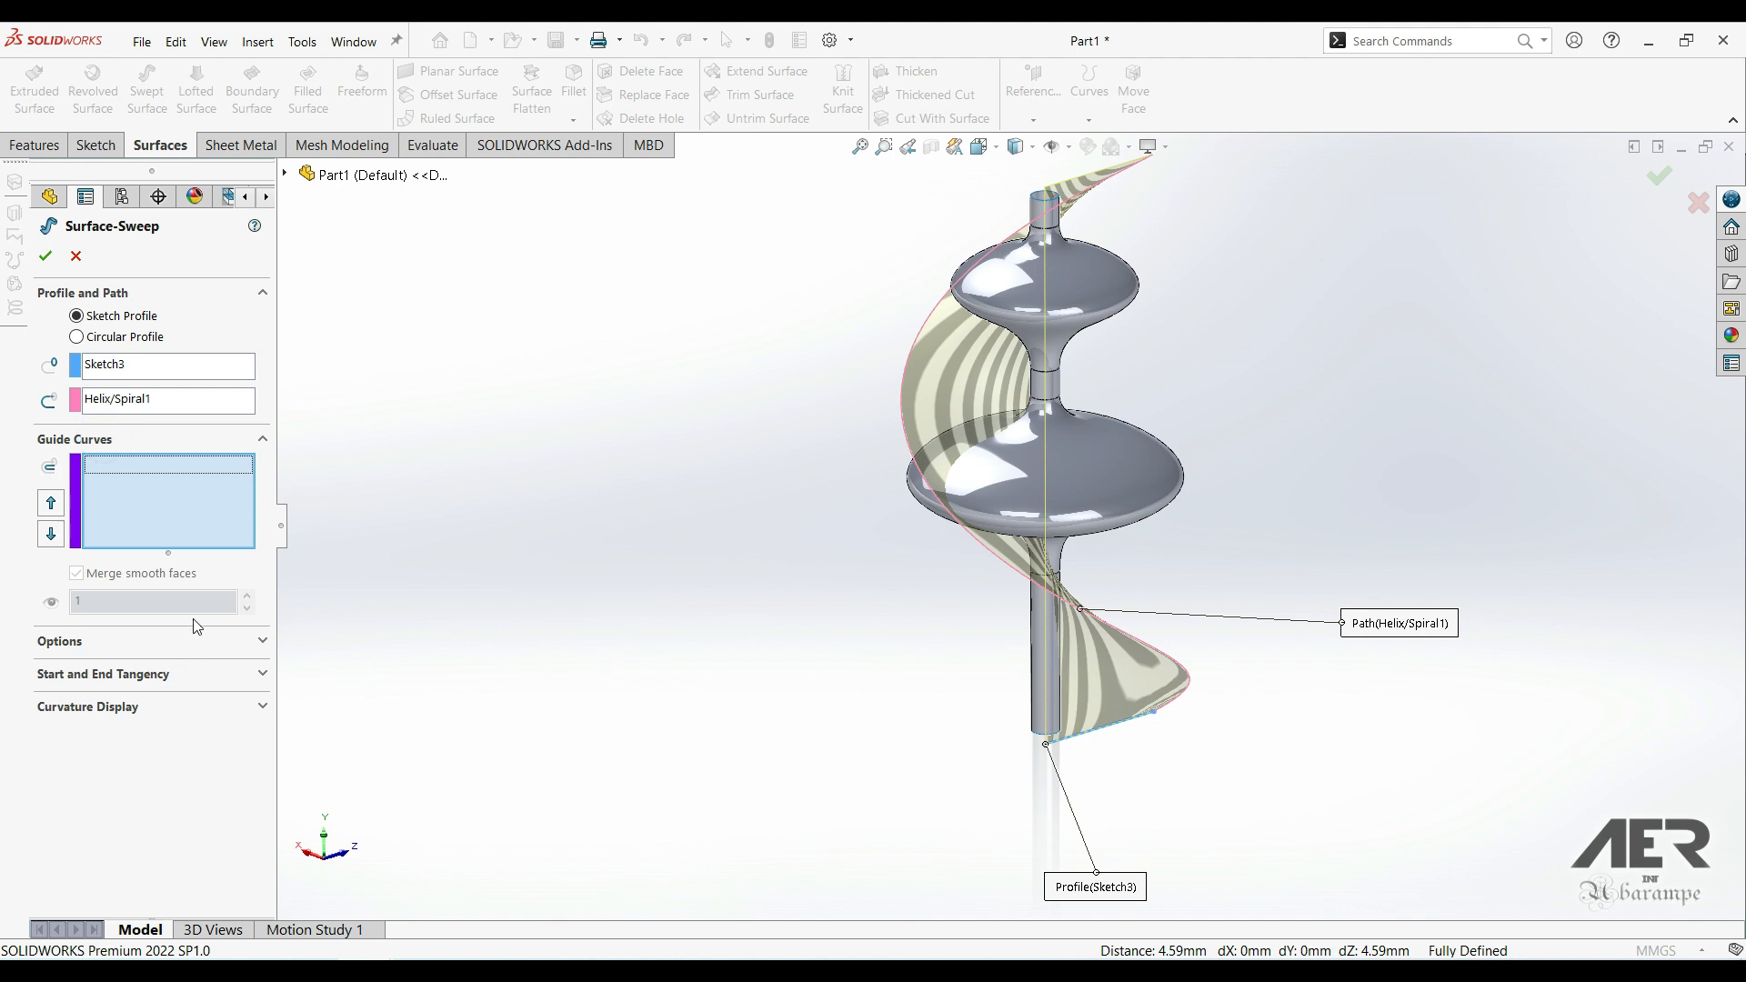
{"action": "left_click", "coordinate": [131, 444]}
{"action": "middle_click_drag", "start_coordinate": [1034, 505], "coordinate": [955, 402]}
{"action": "left_click", "coordinate": [45, 256]}
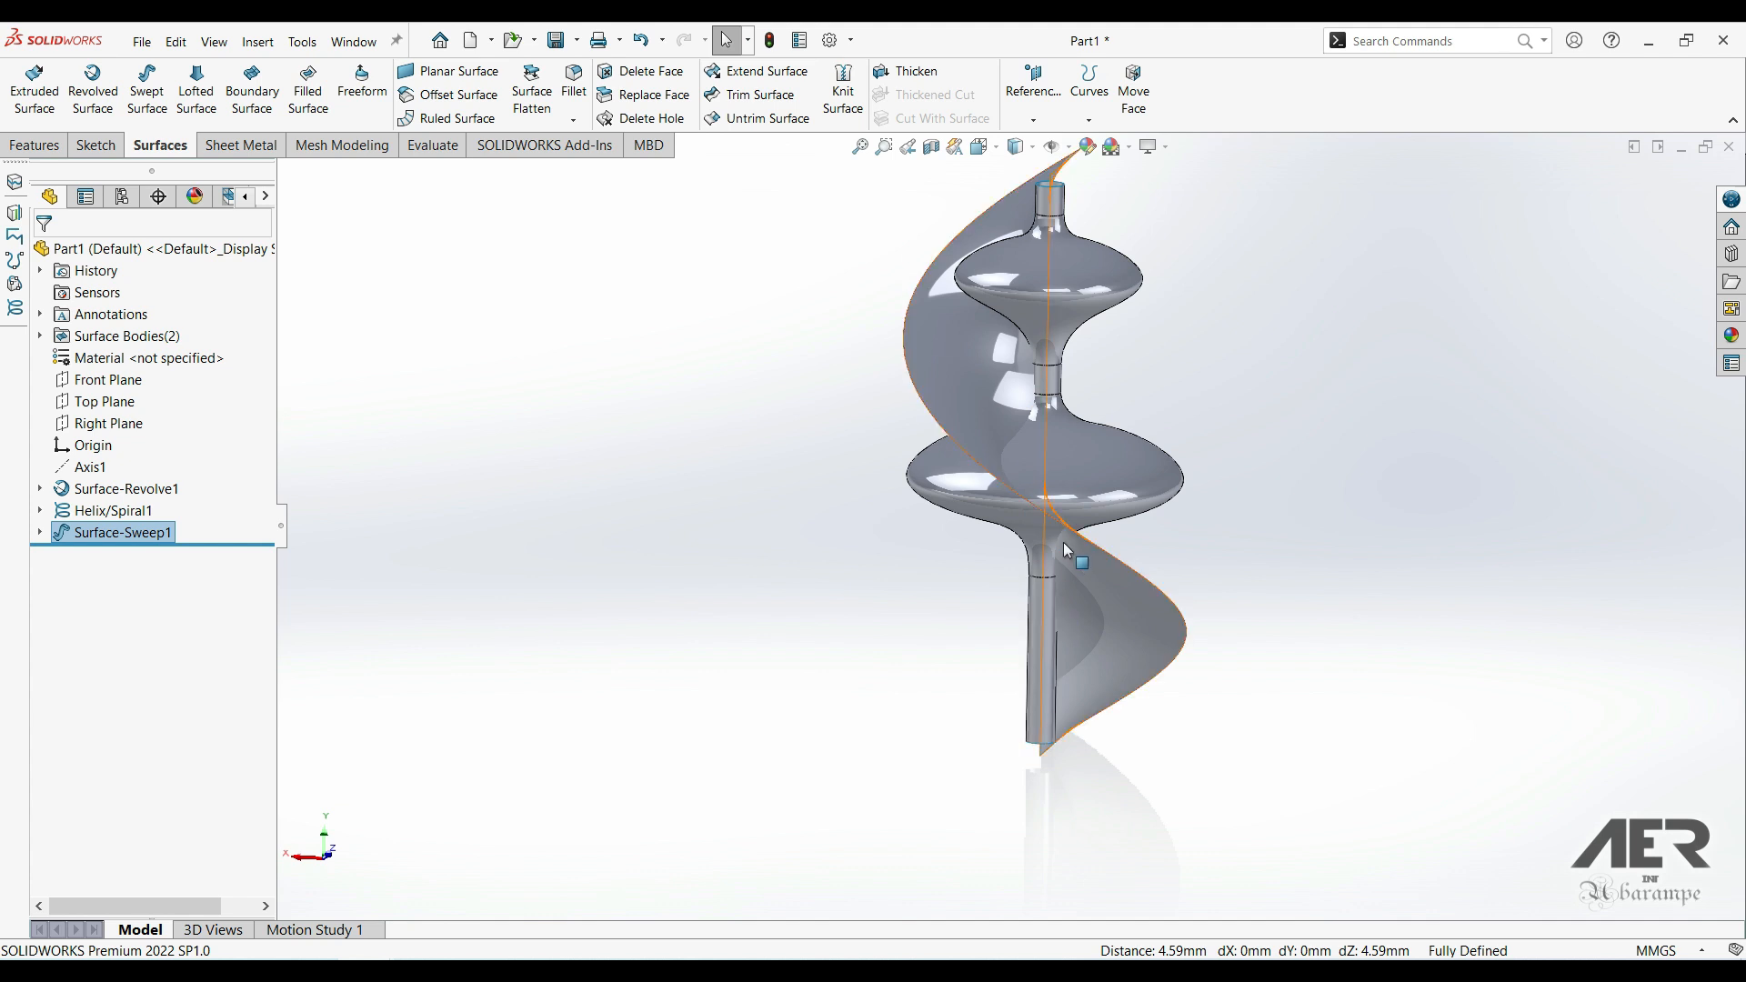
{"action": "middle_click_drag", "start_coordinate": [1062, 542], "coordinate": [1277, 551]}
{"action": "middle_click_drag", "start_coordinate": [951, 500], "coordinate": [1216, 535]}
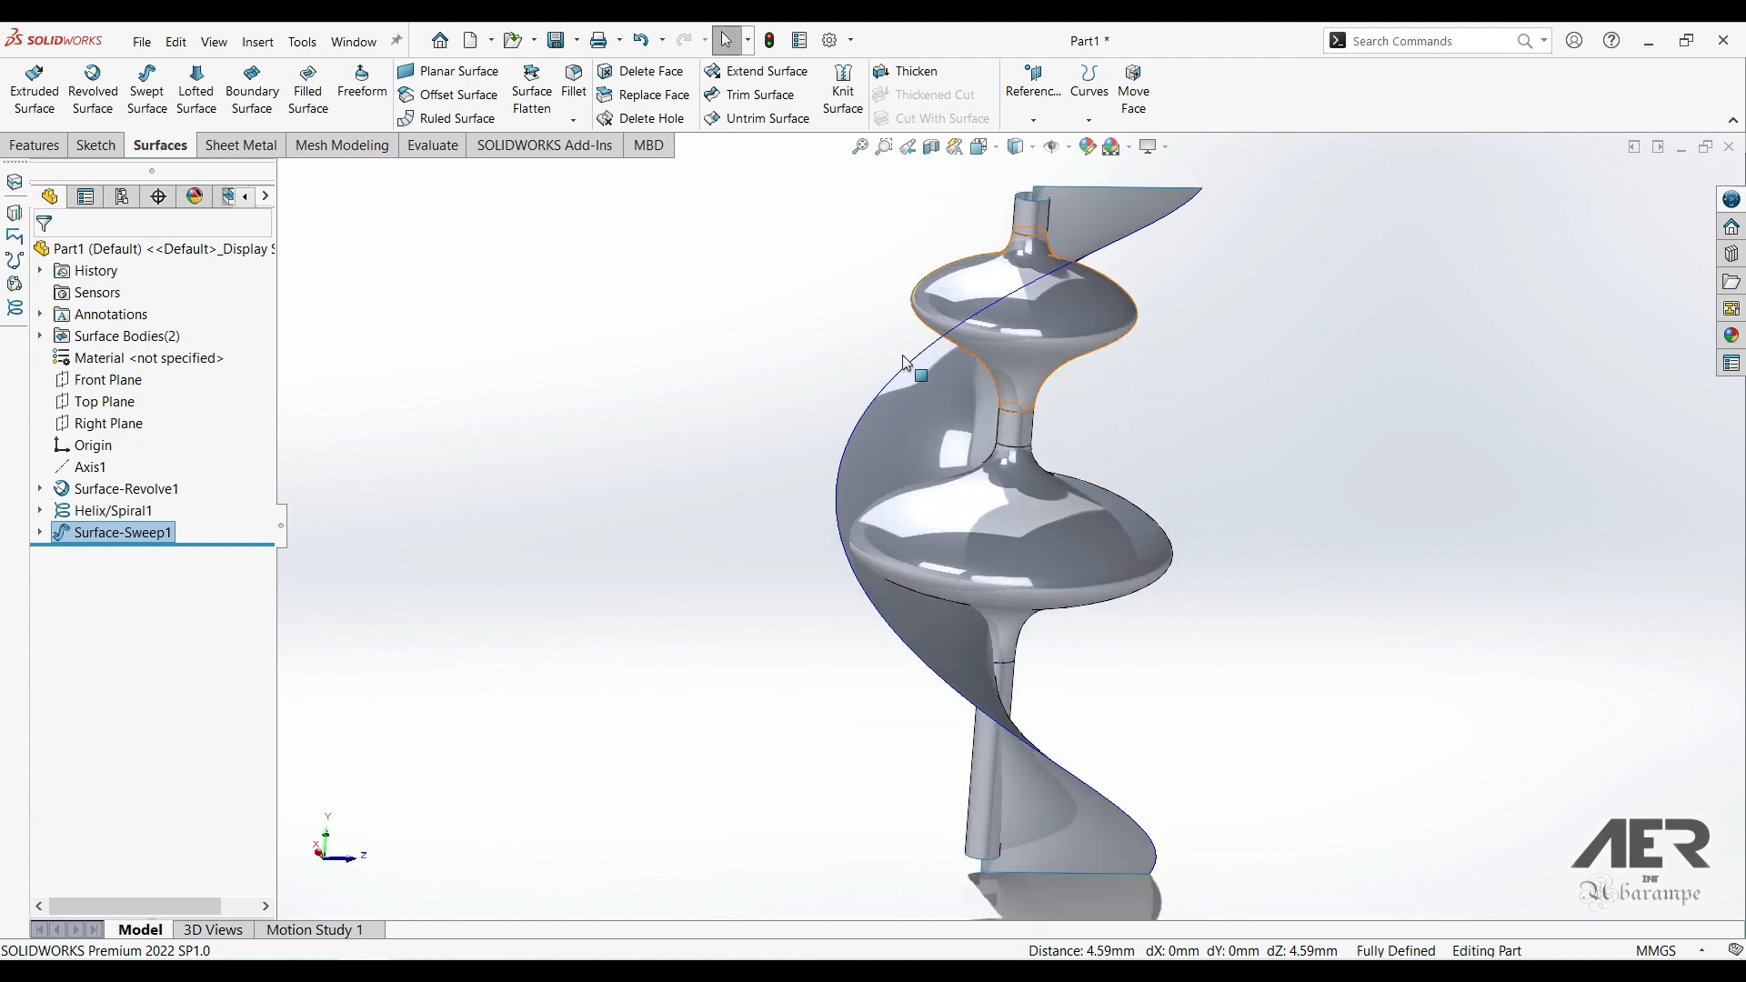
{"action": "left_click", "coordinate": [40, 336]}
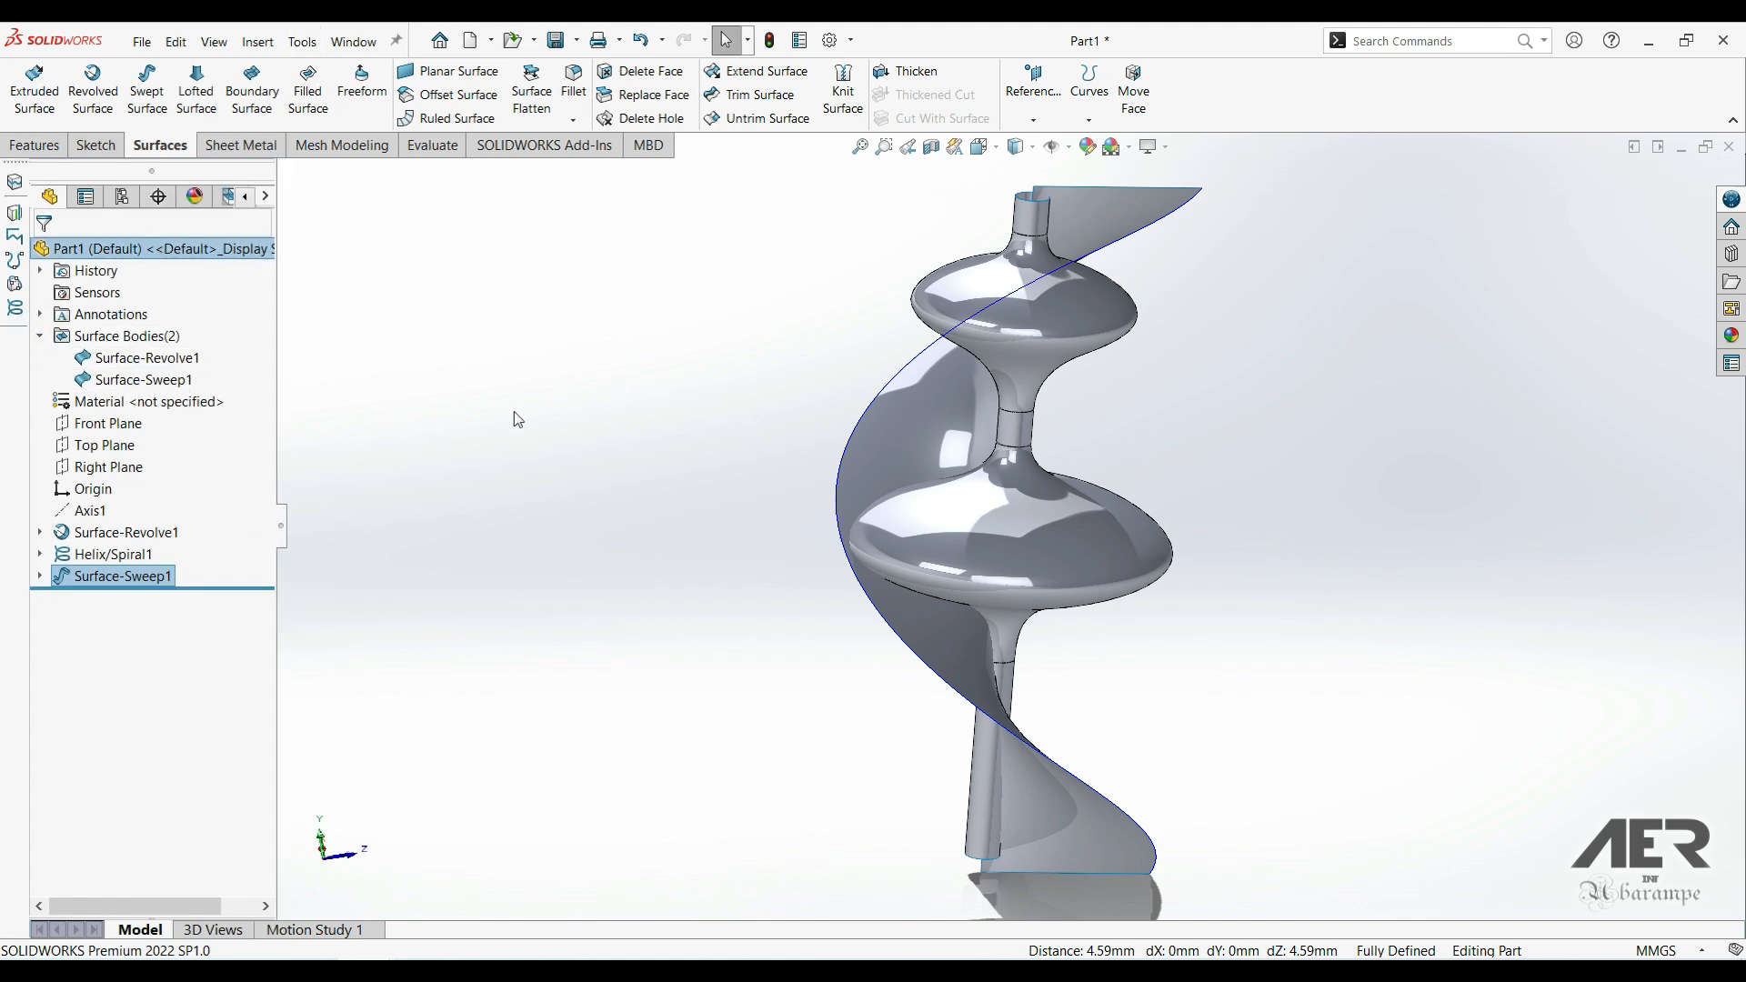
{"action": "left_click", "coordinate": [40, 336]}
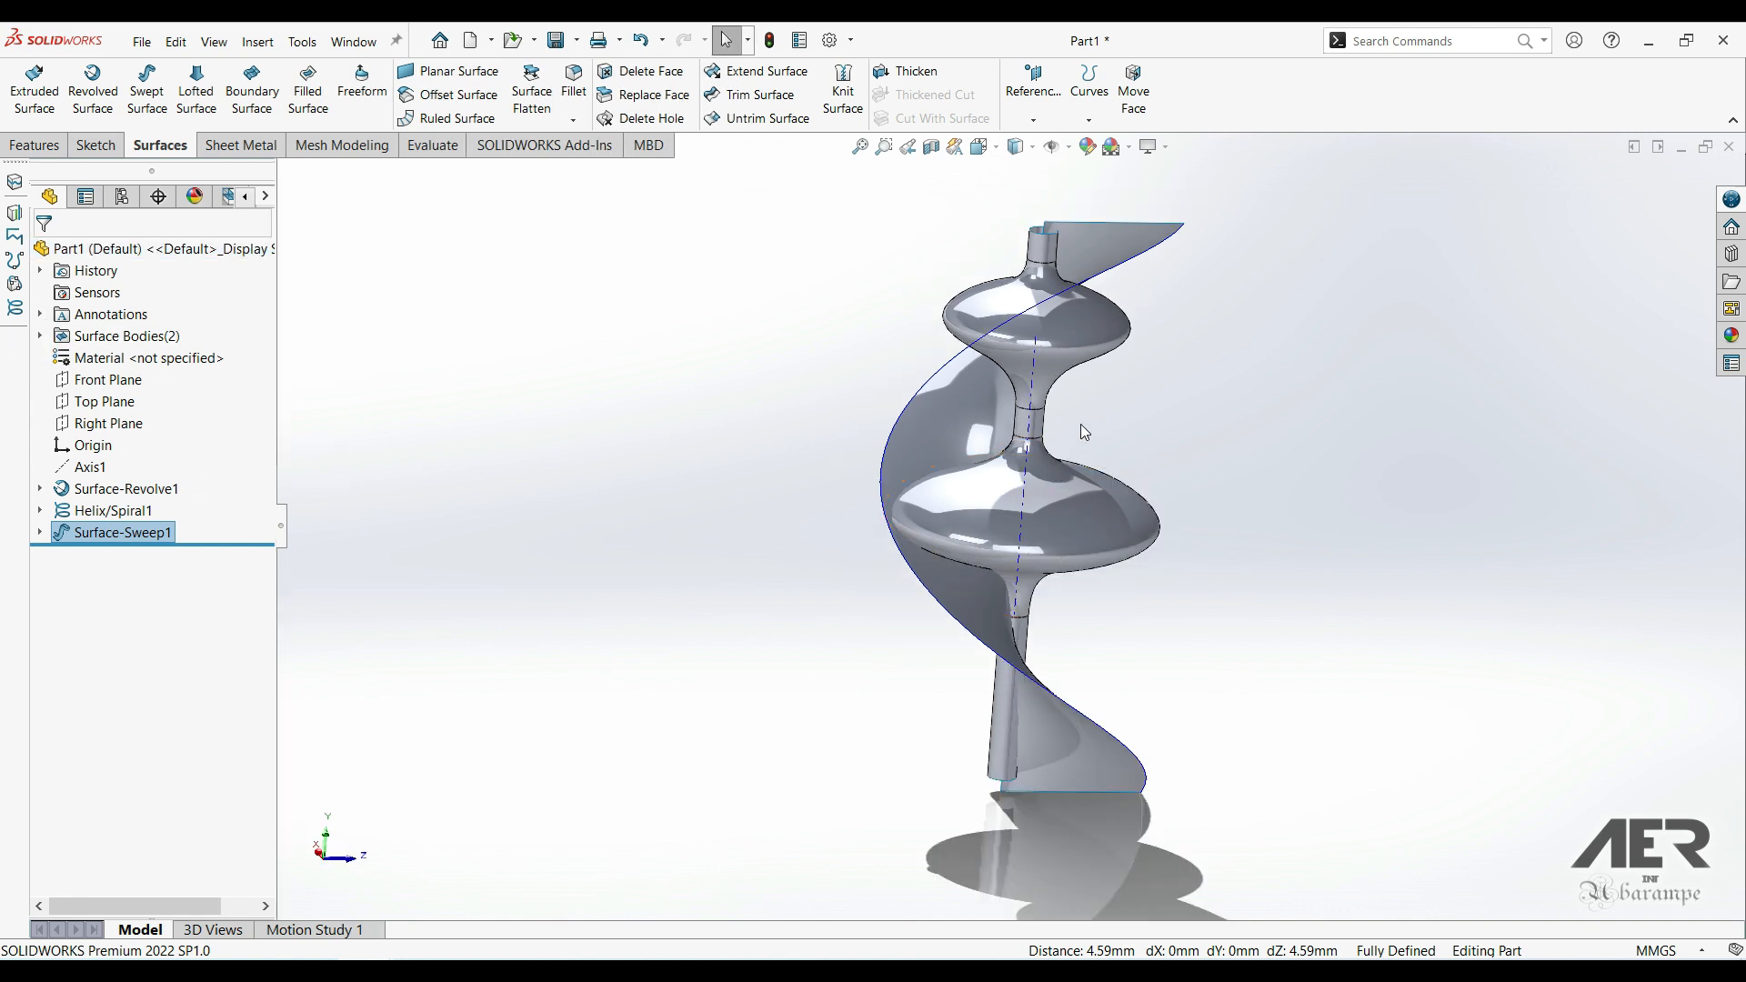
{"action": "scroll", "coordinate": [1081, 423], "scroll_direction": "down", "scroll_amount": 2}
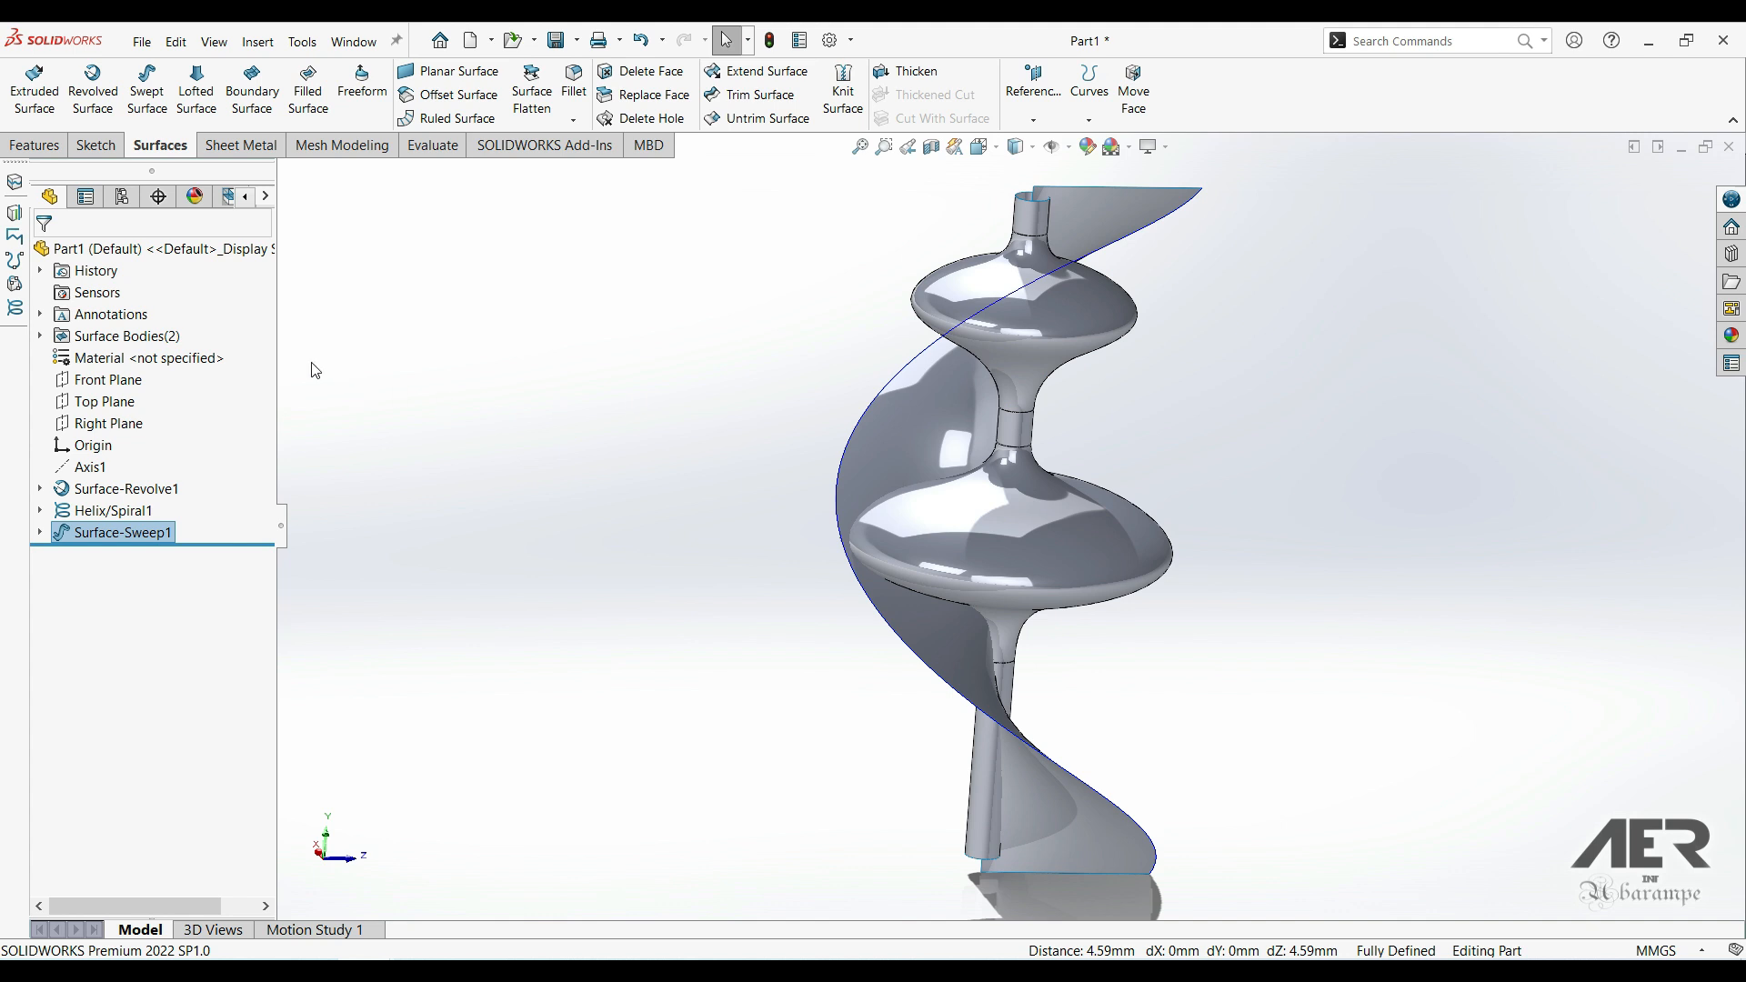
- Start a 3D sketch and generate intersection curves between the helical swept face and the five revolved faces, from the top neck to the lower stem
{"action": "left_click", "coordinate": [303, 43]}
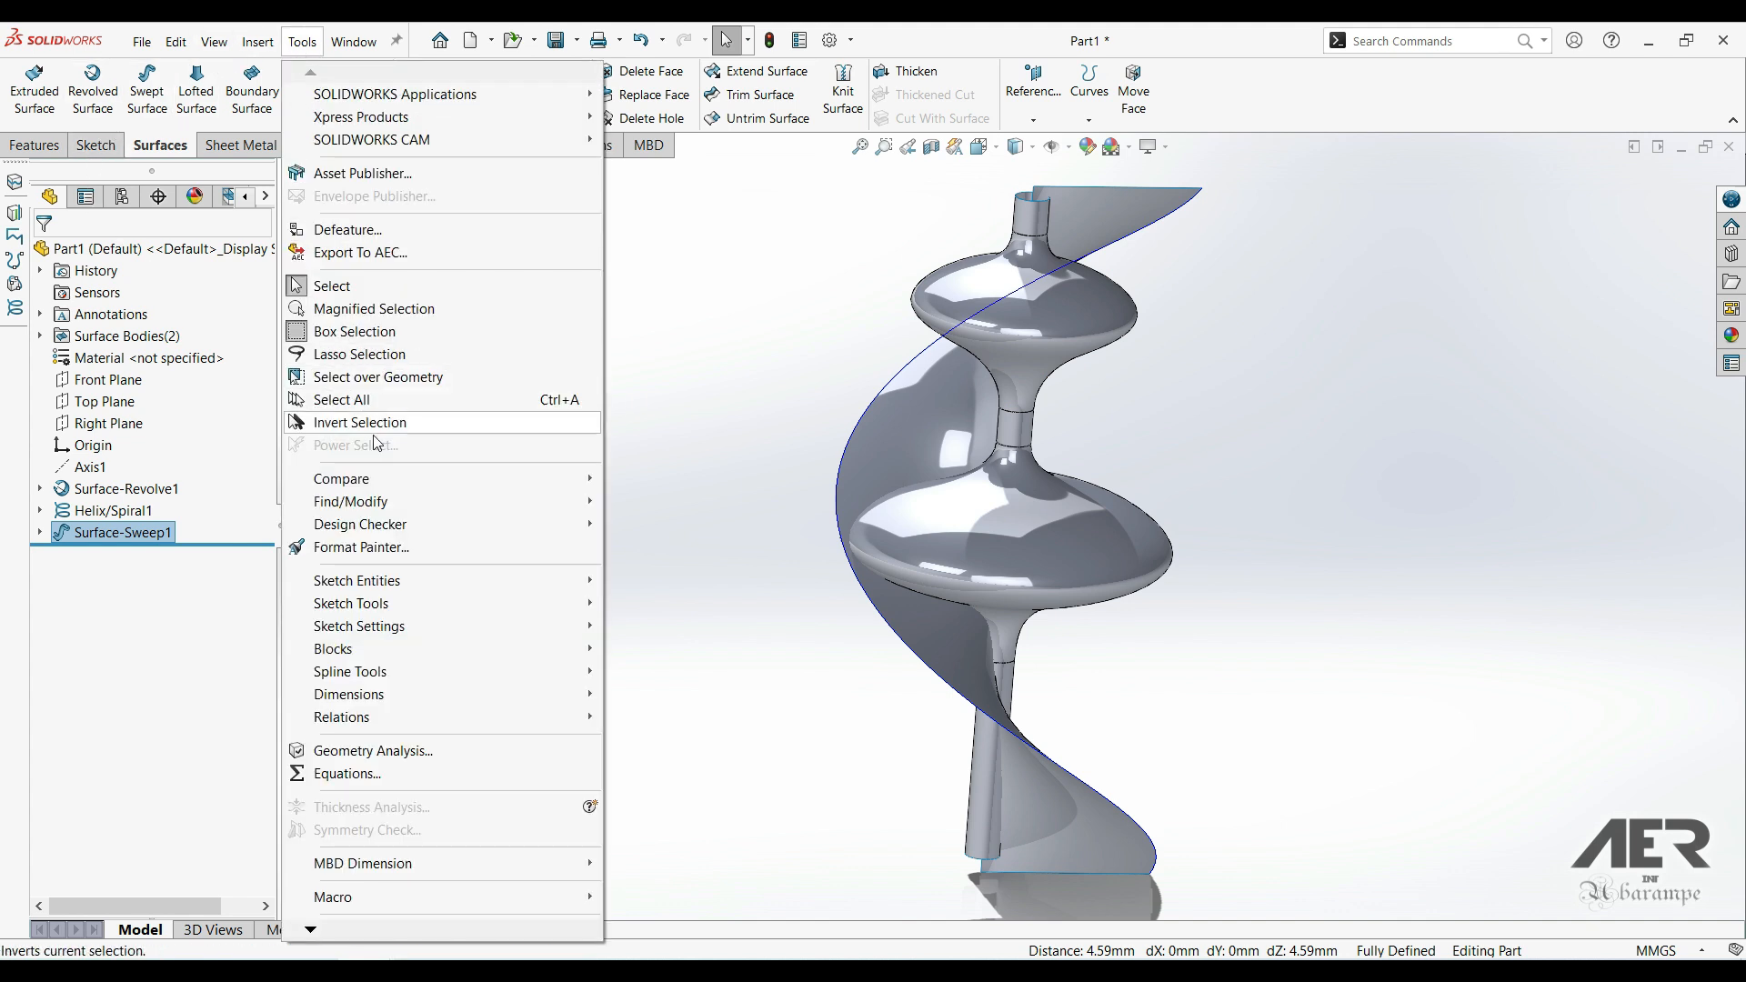
{"action": "mouse_move", "coordinate": [440, 610]}
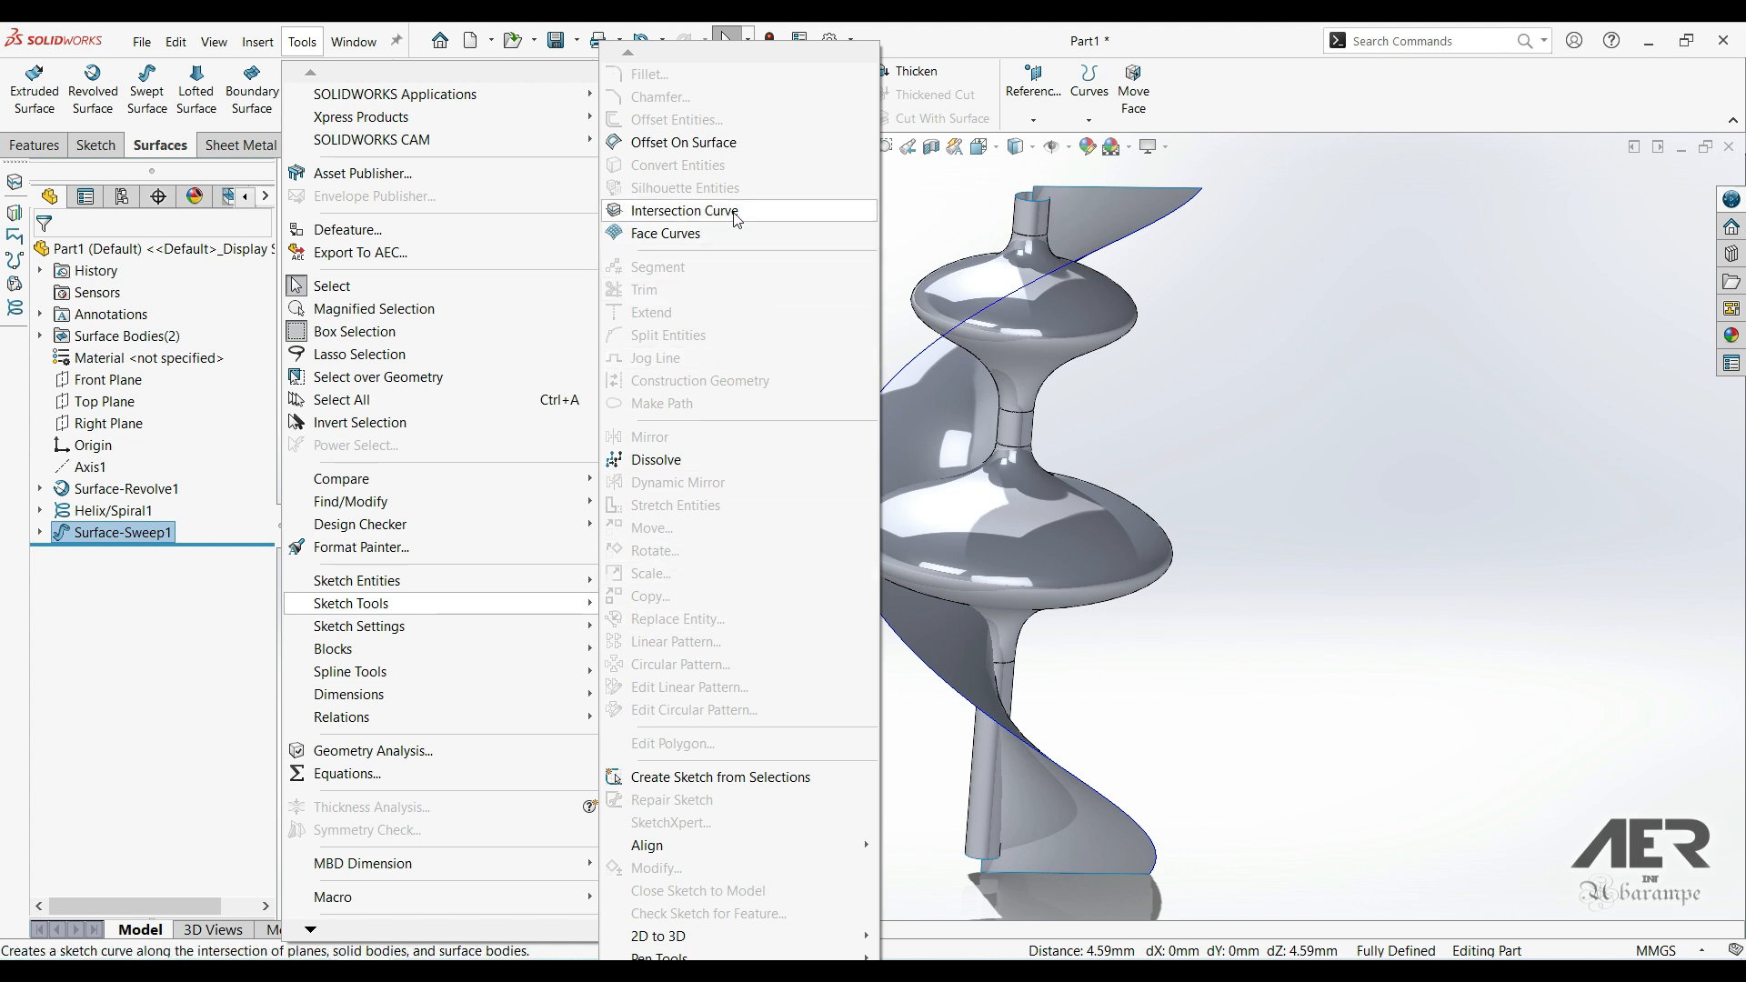
{"action": "left_click", "coordinate": [649, 212]}
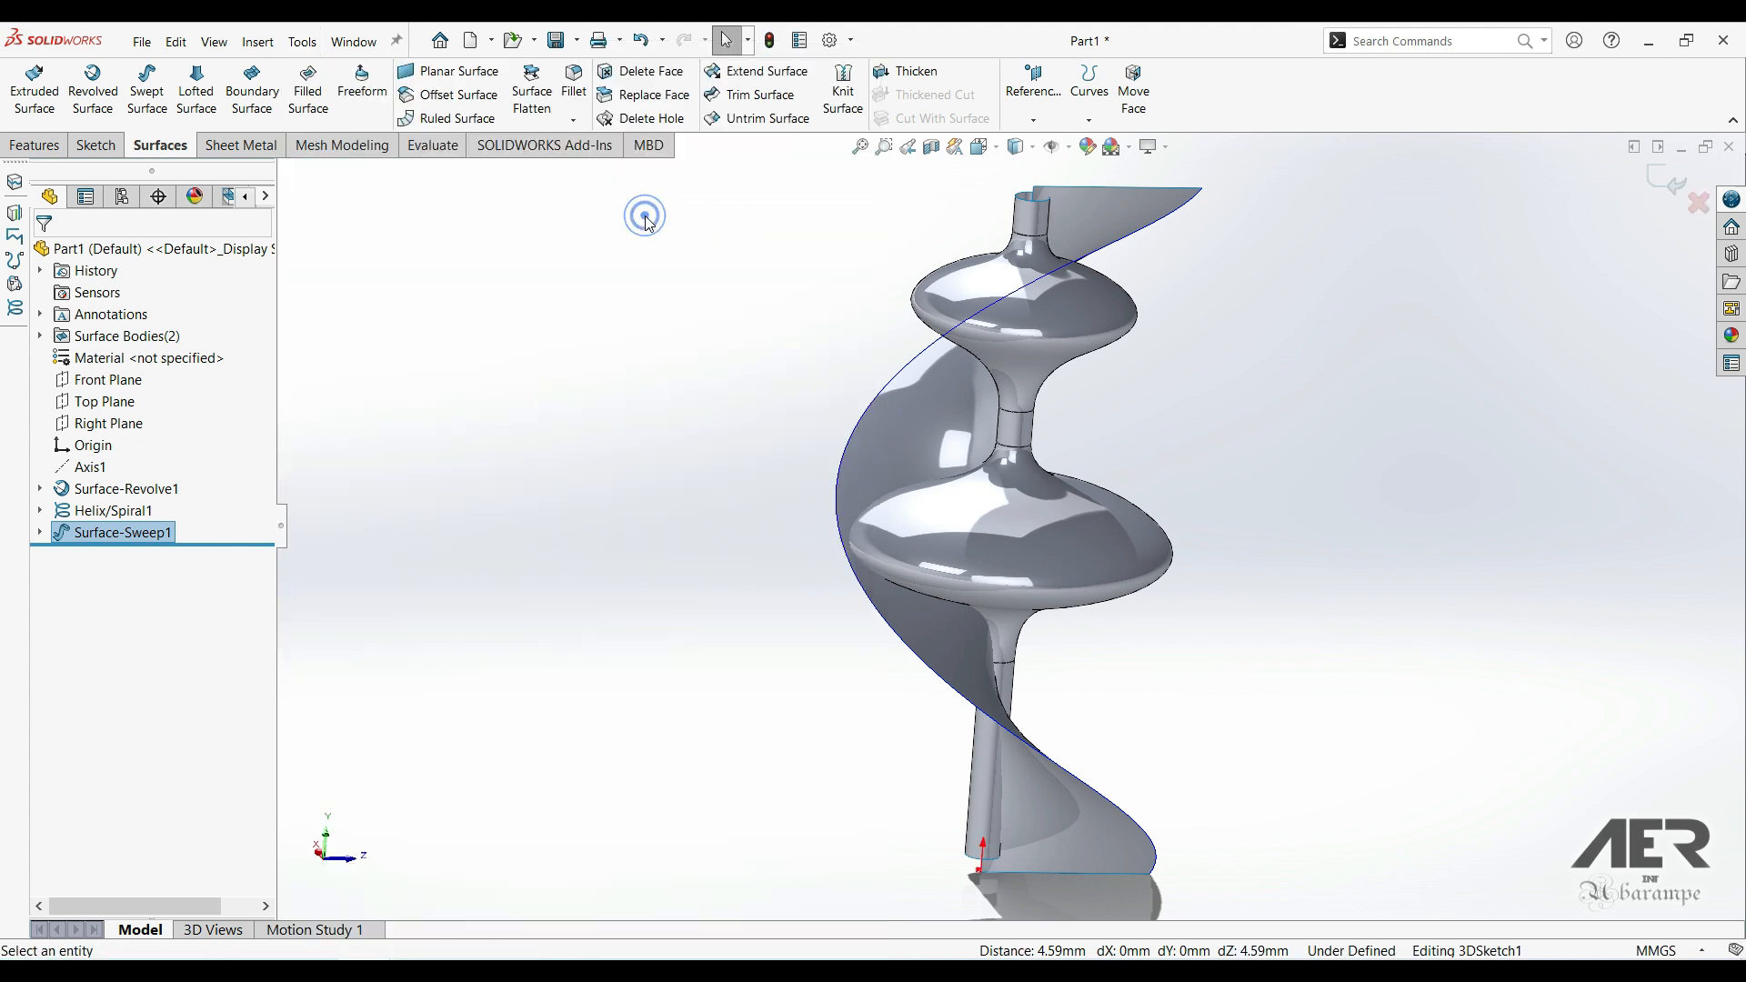
{"action": "left_click", "coordinate": [302, 42]}
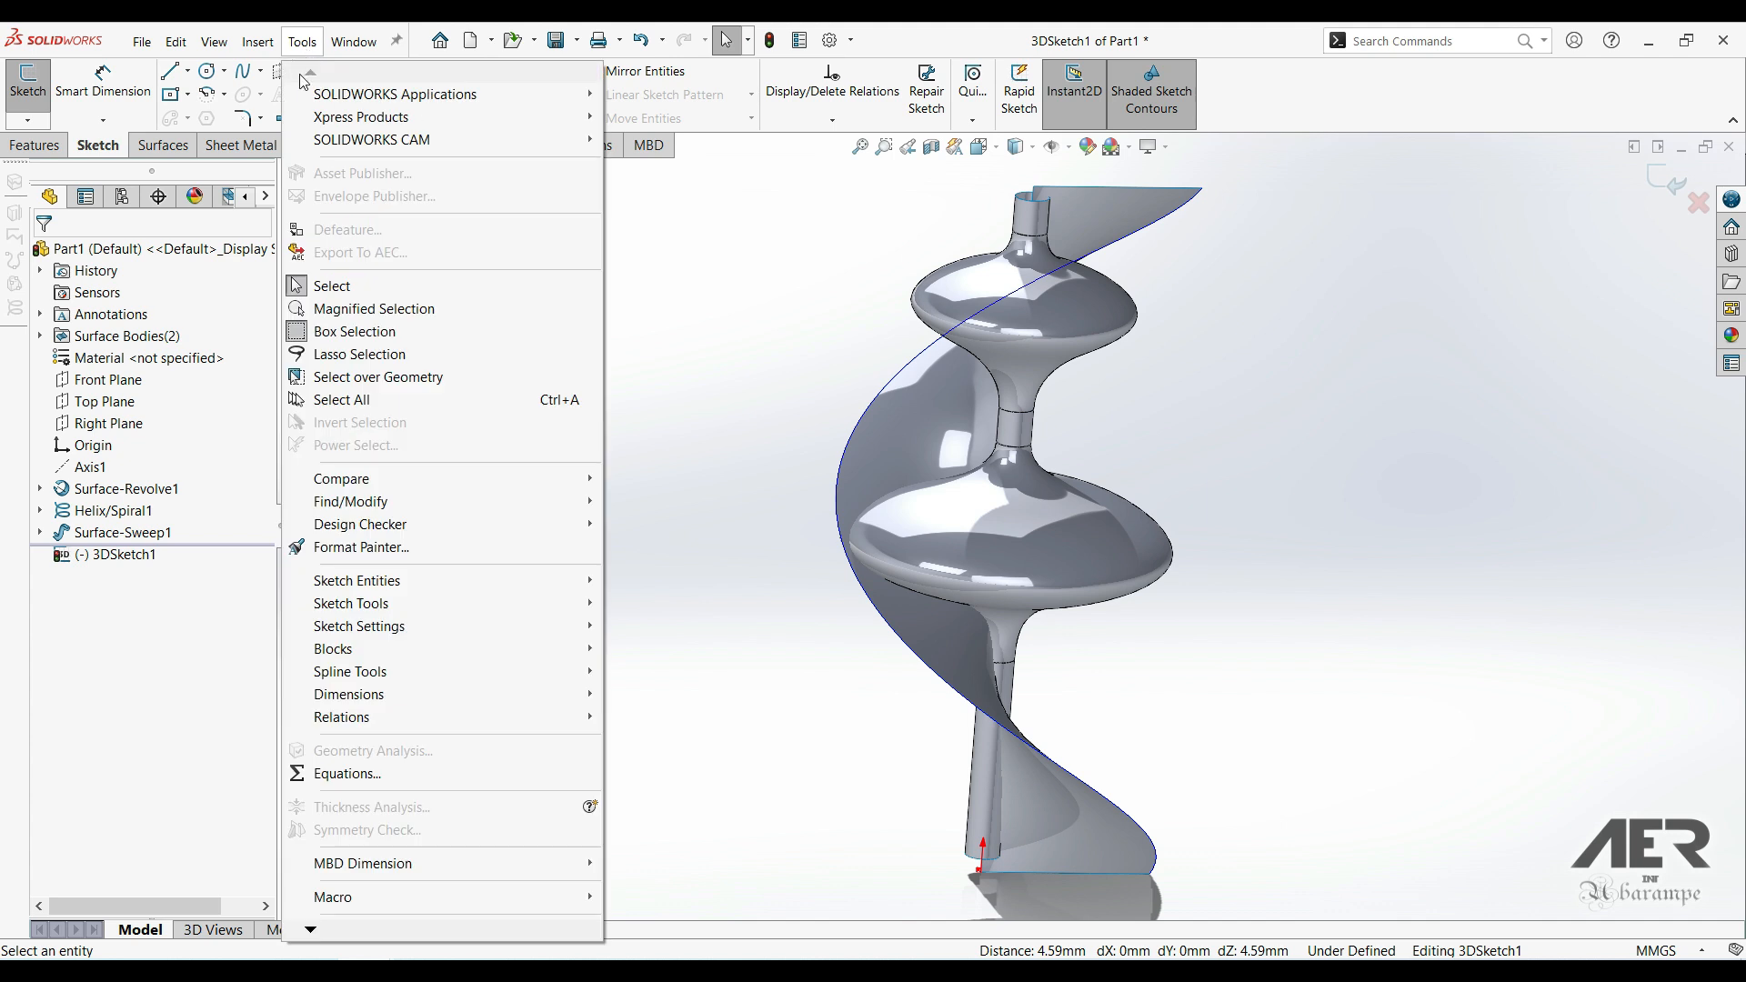
{"action": "mouse_move", "coordinate": [382, 614]}
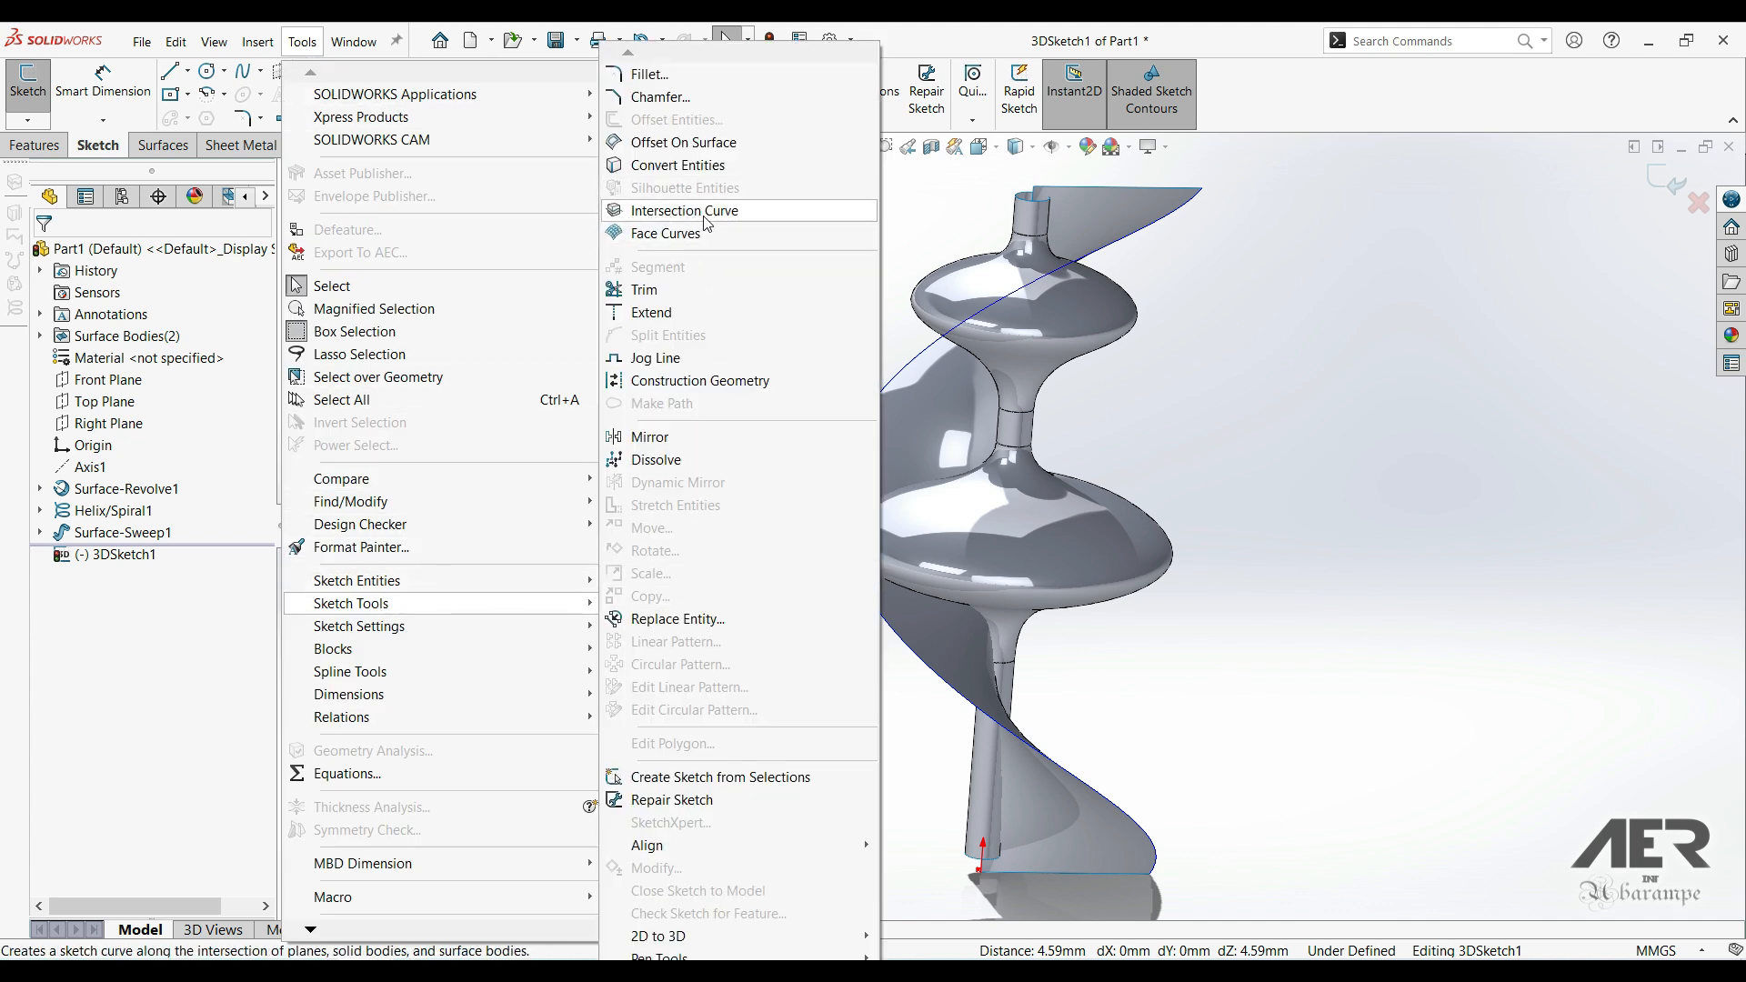
{"action": "left_click", "coordinate": [671, 214]}
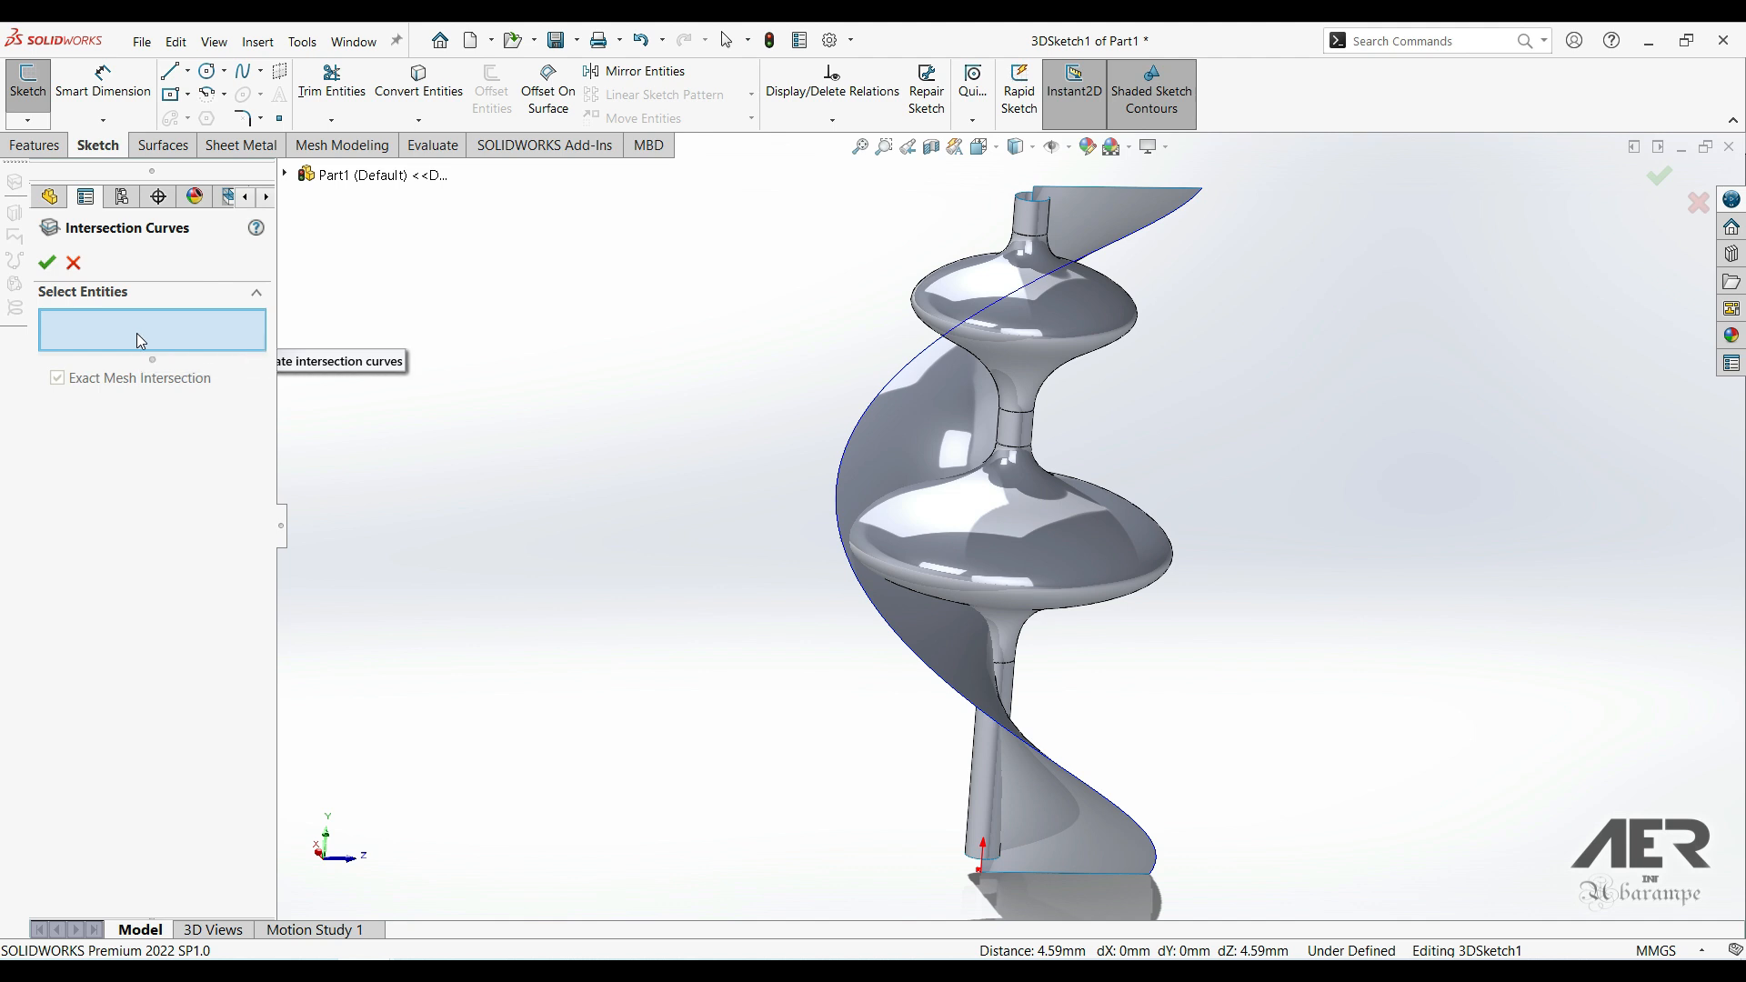
{"action": "left_click", "coordinate": [887, 452]}
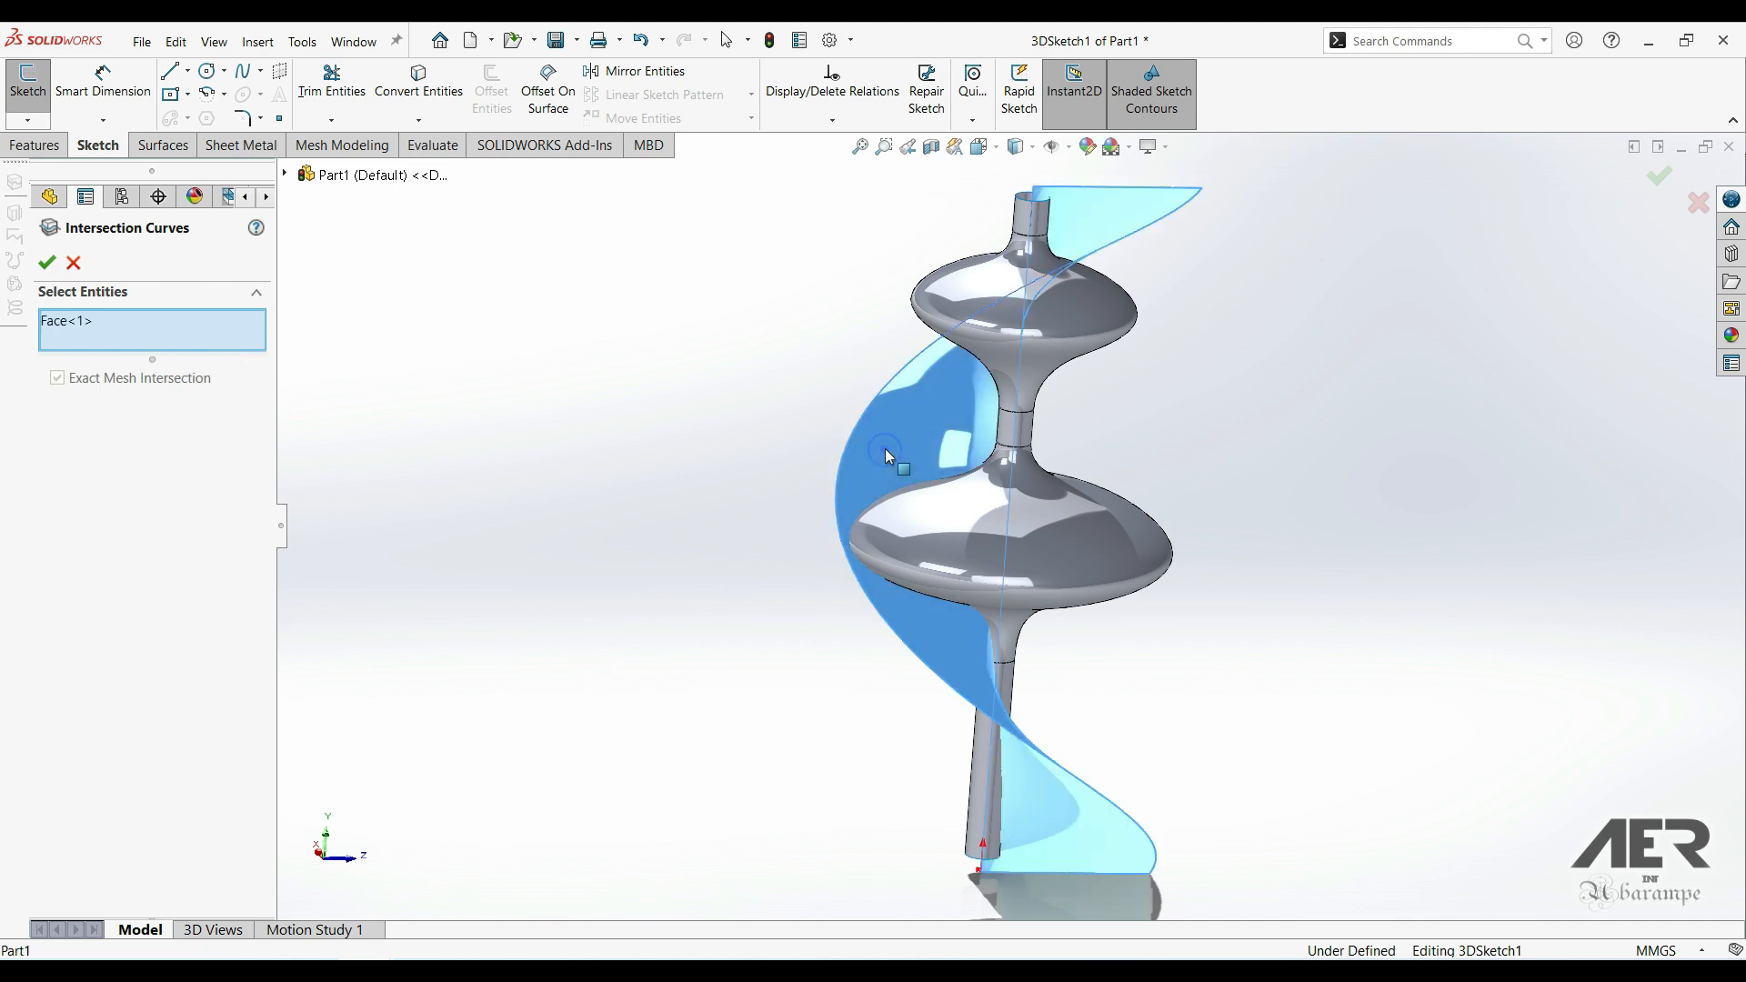
{"action": "left_click", "coordinate": [1042, 223]}
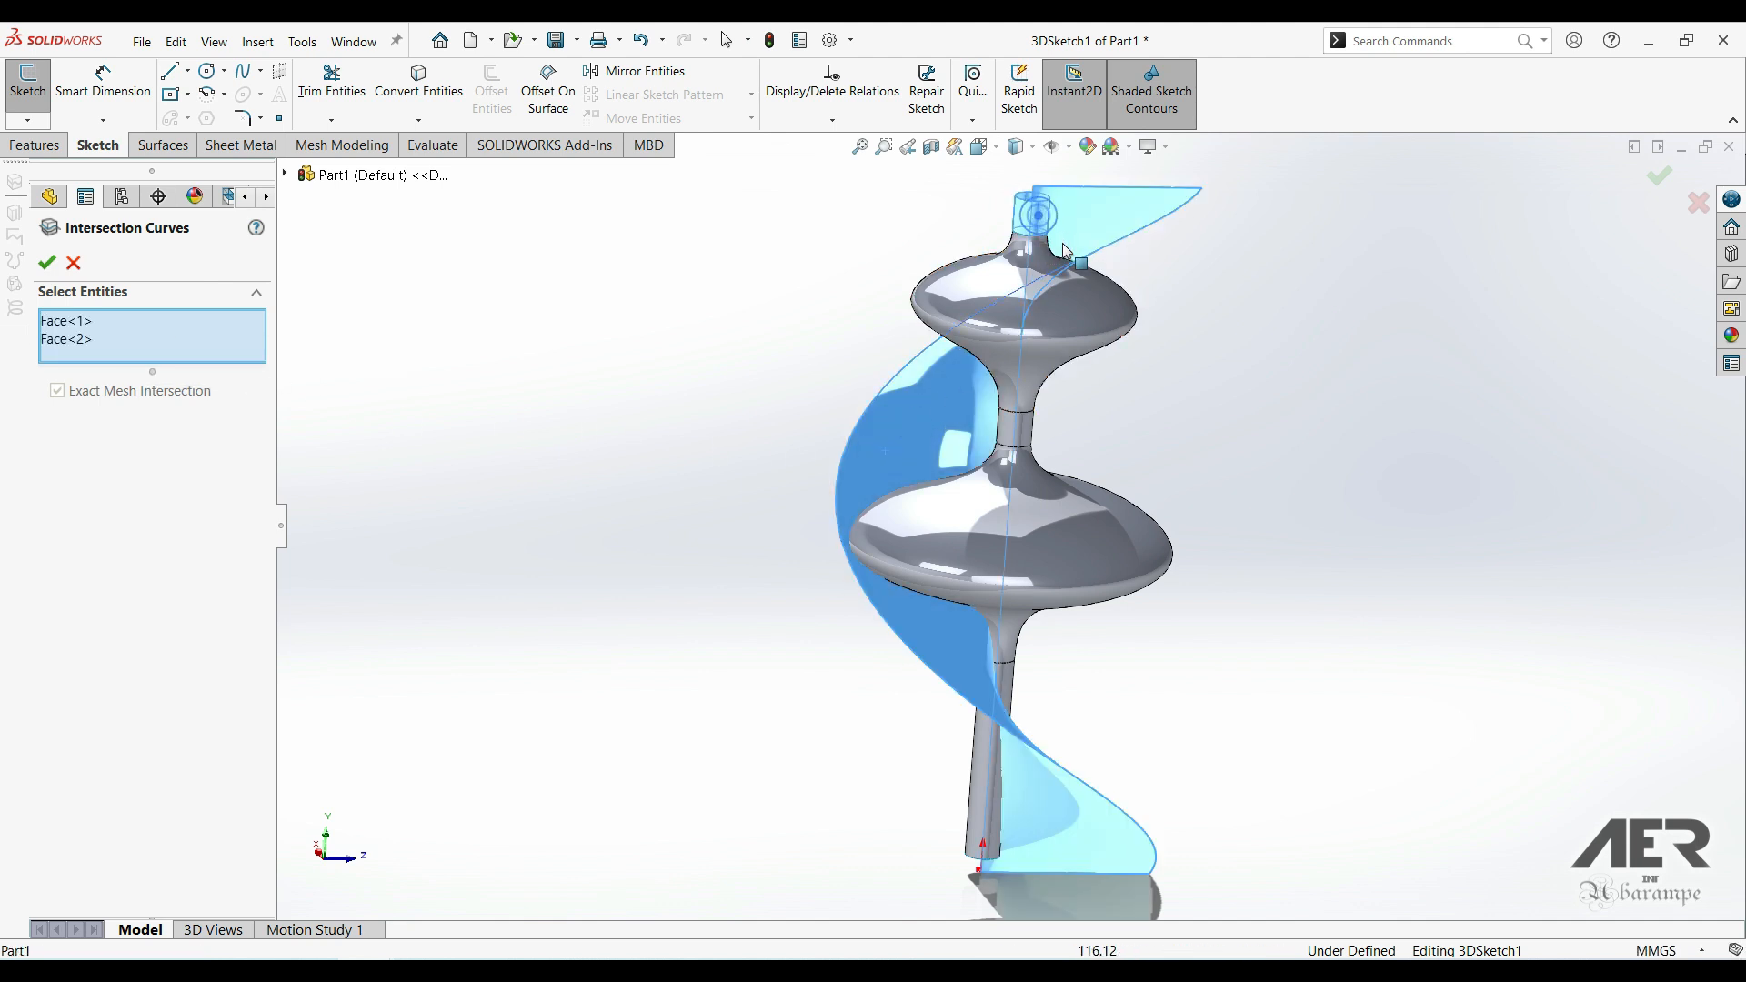
{"action": "left_click", "coordinate": [1070, 309]}
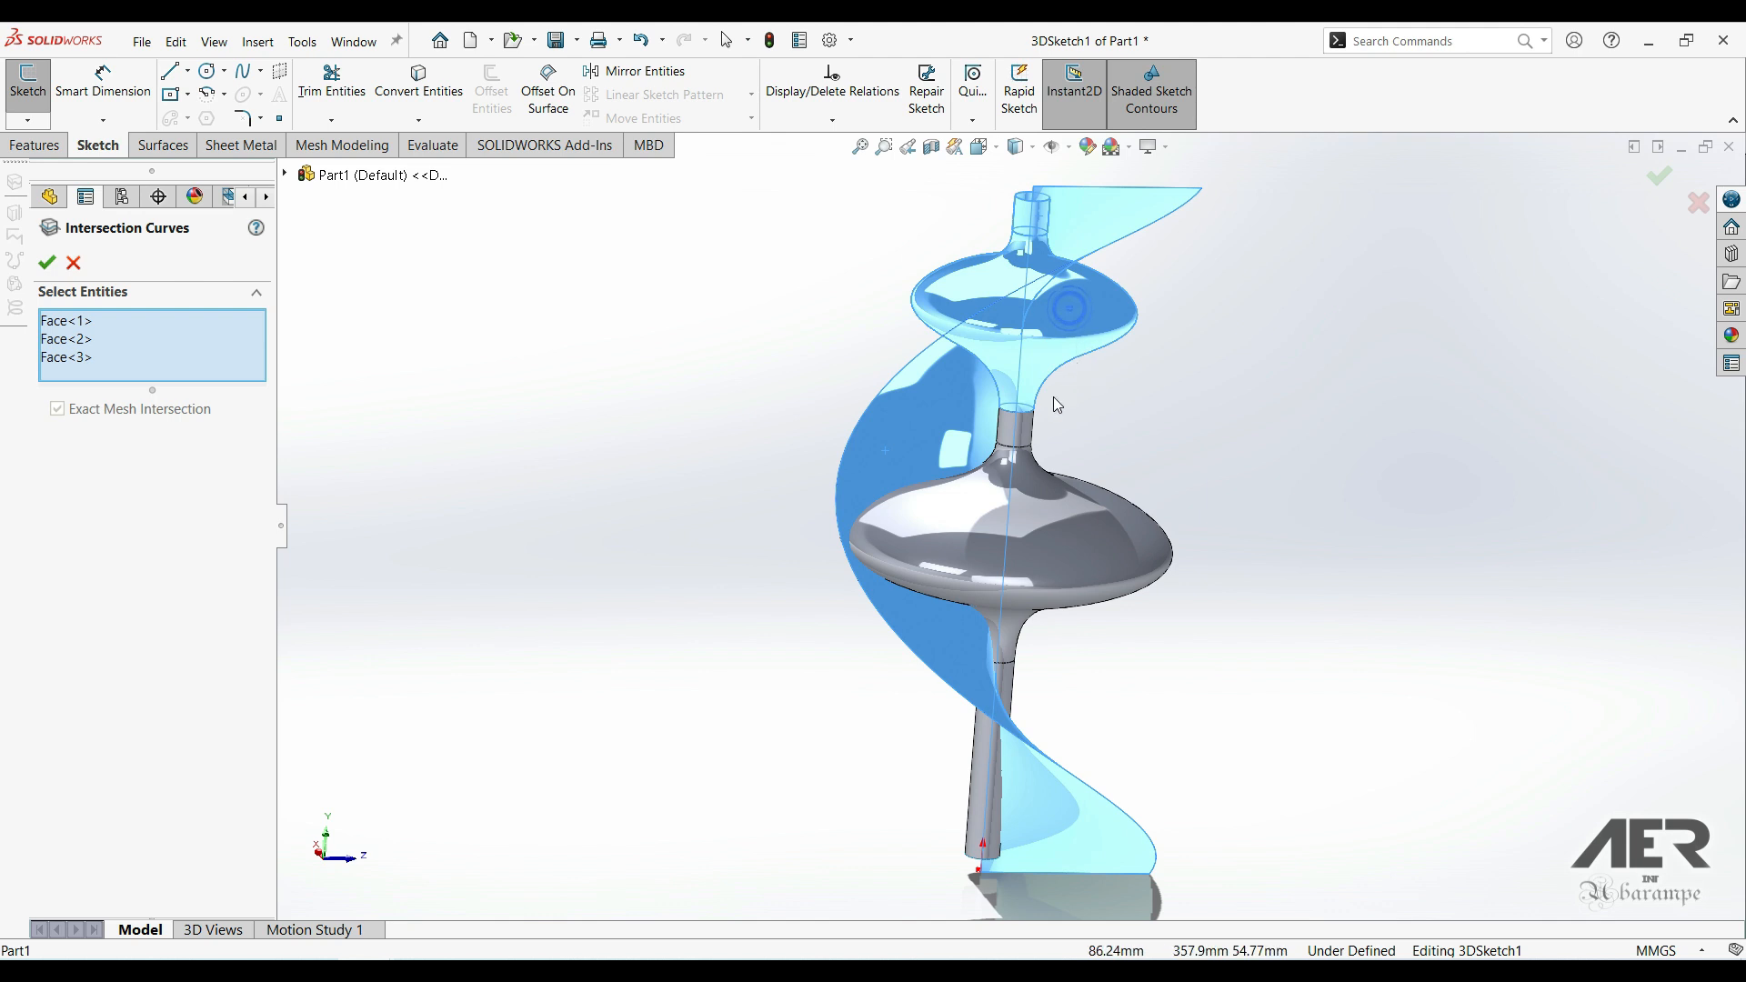
{"action": "left_click", "coordinate": [1022, 435]}
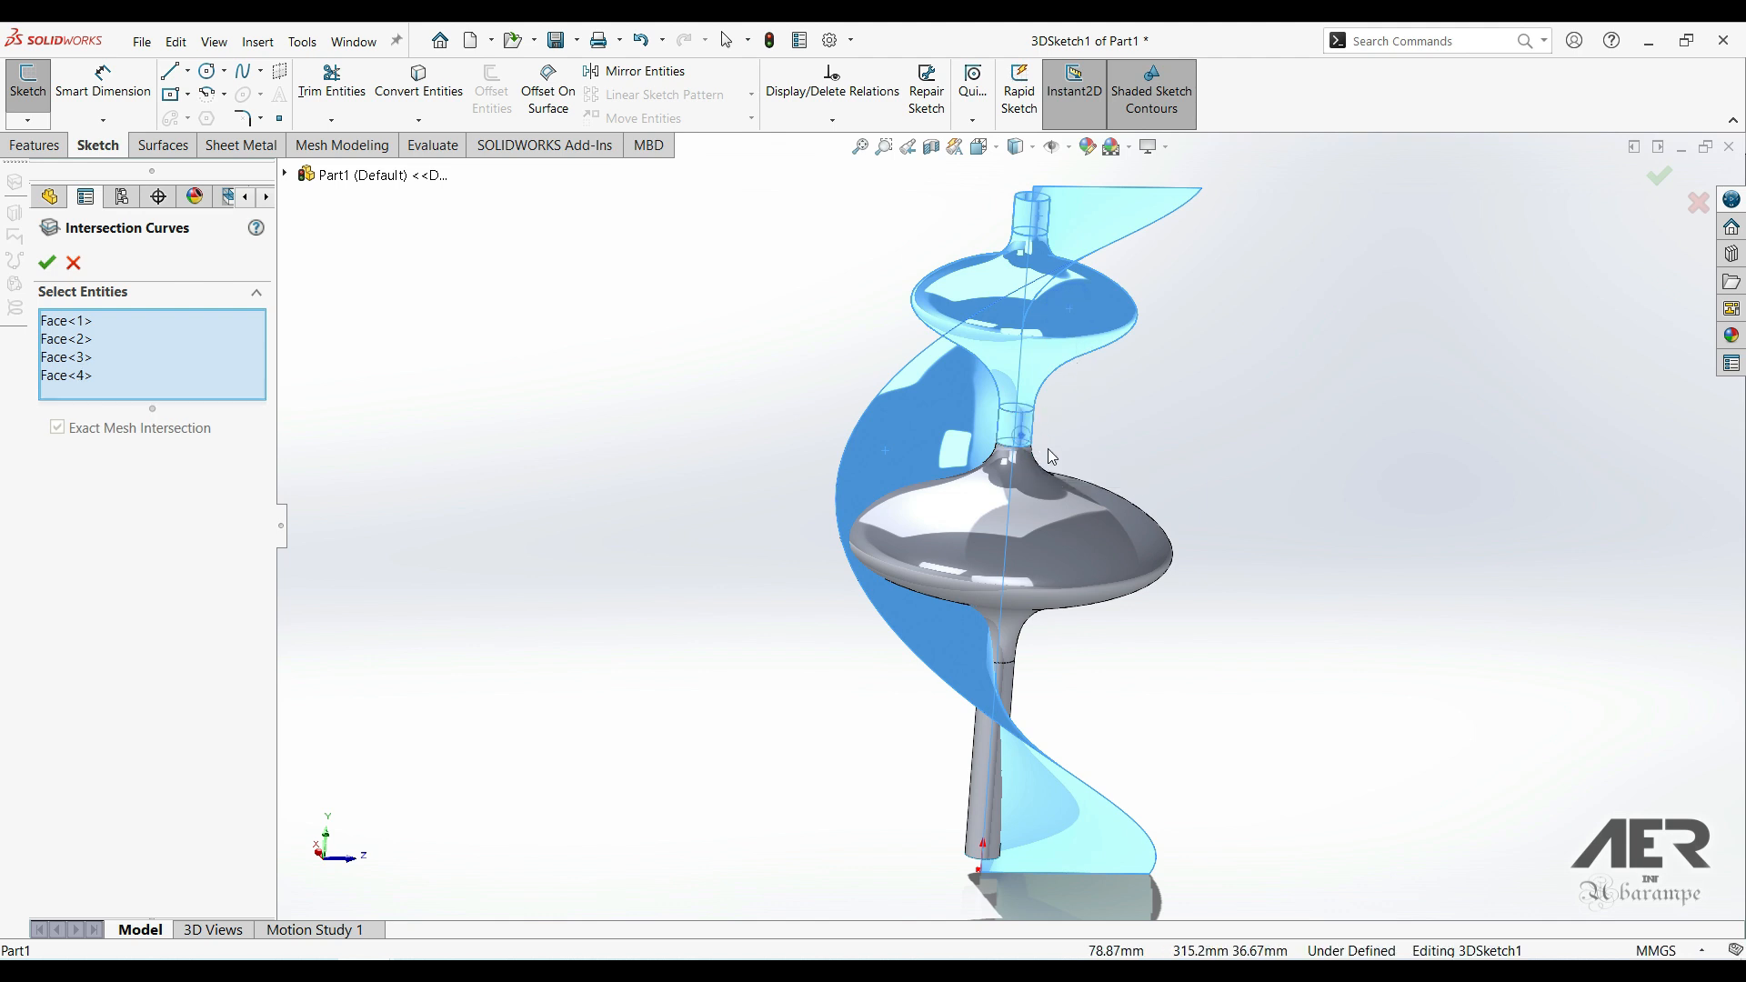
{"action": "left_click", "coordinate": [1076, 537]}
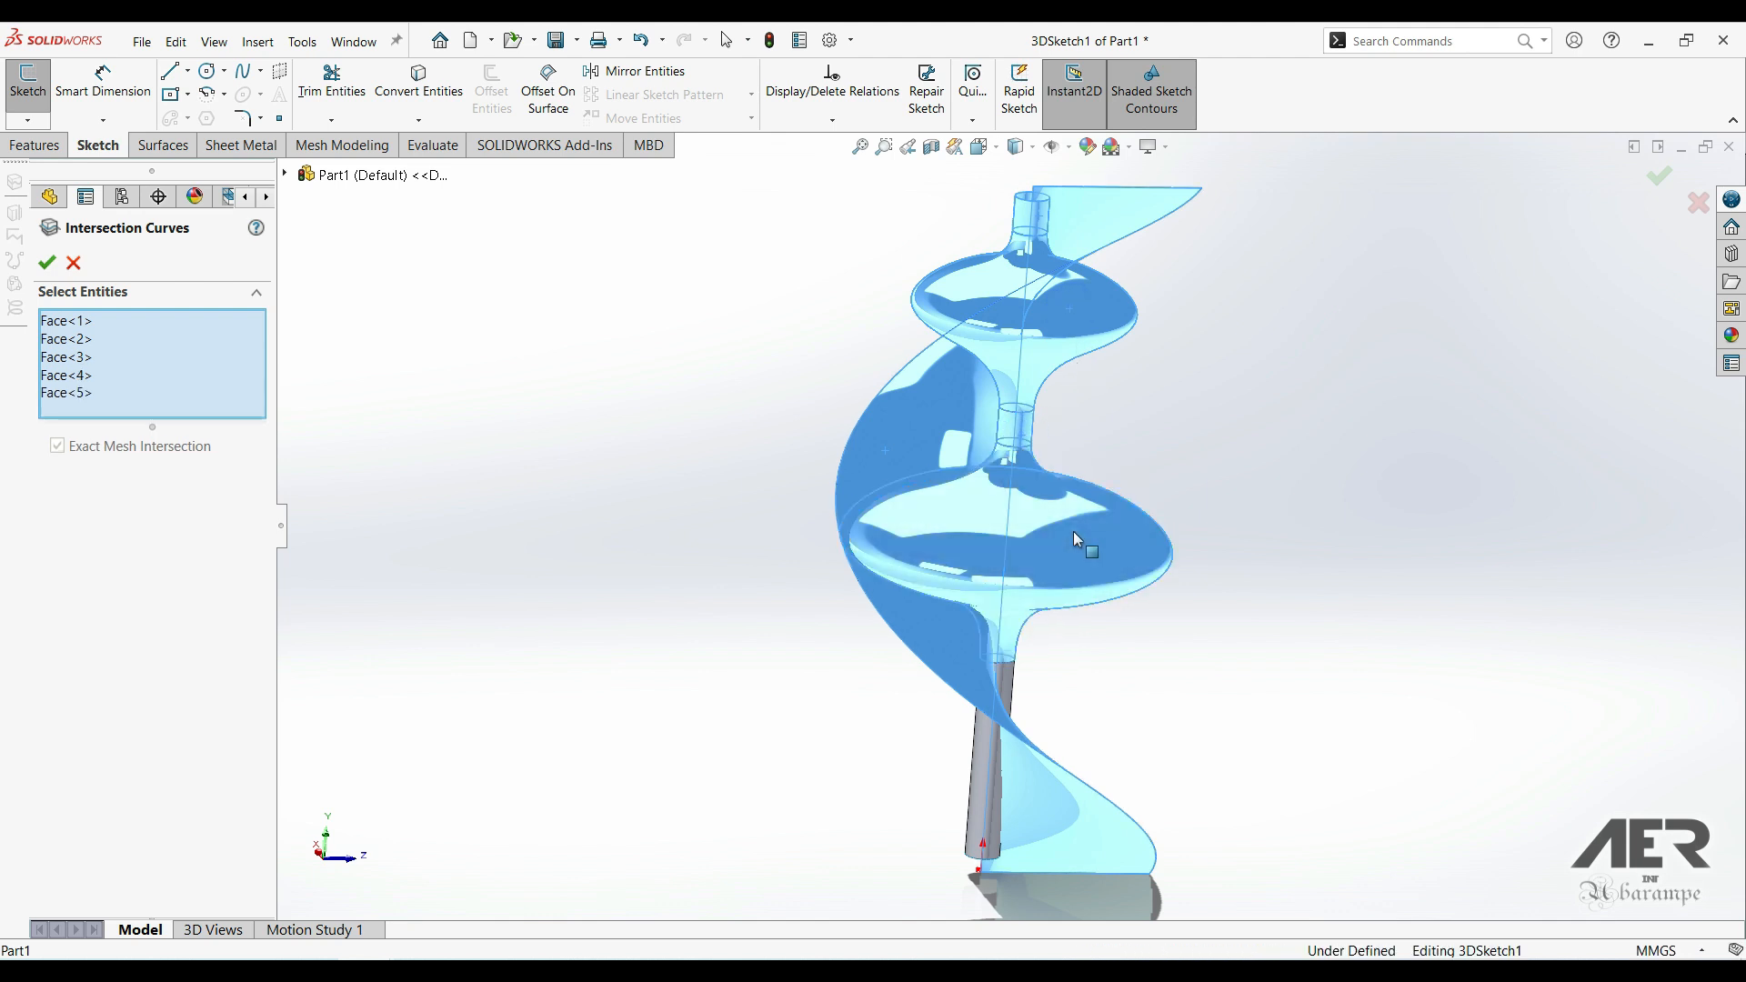
{"action": "left_click", "coordinate": [1017, 693]}
{"action": "middle_click_drag", "start_coordinate": [1016, 693], "coordinate": [985, 598]}
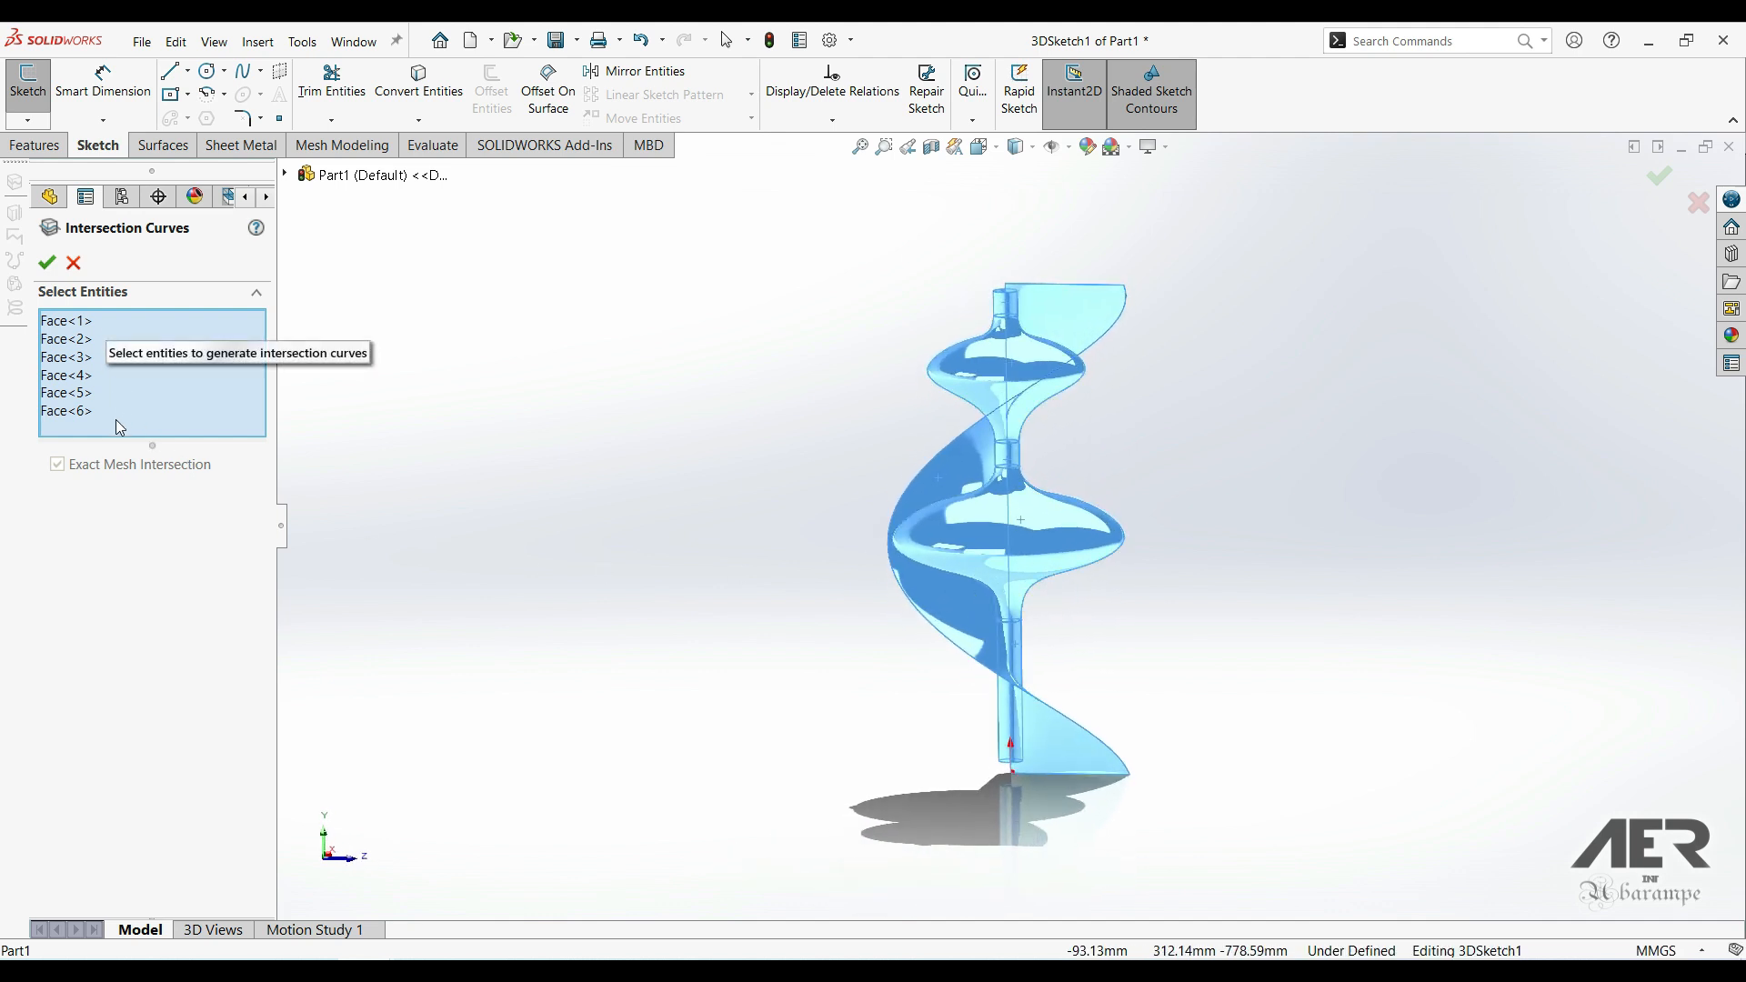
{"action": "left_click", "coordinate": [58, 265]}
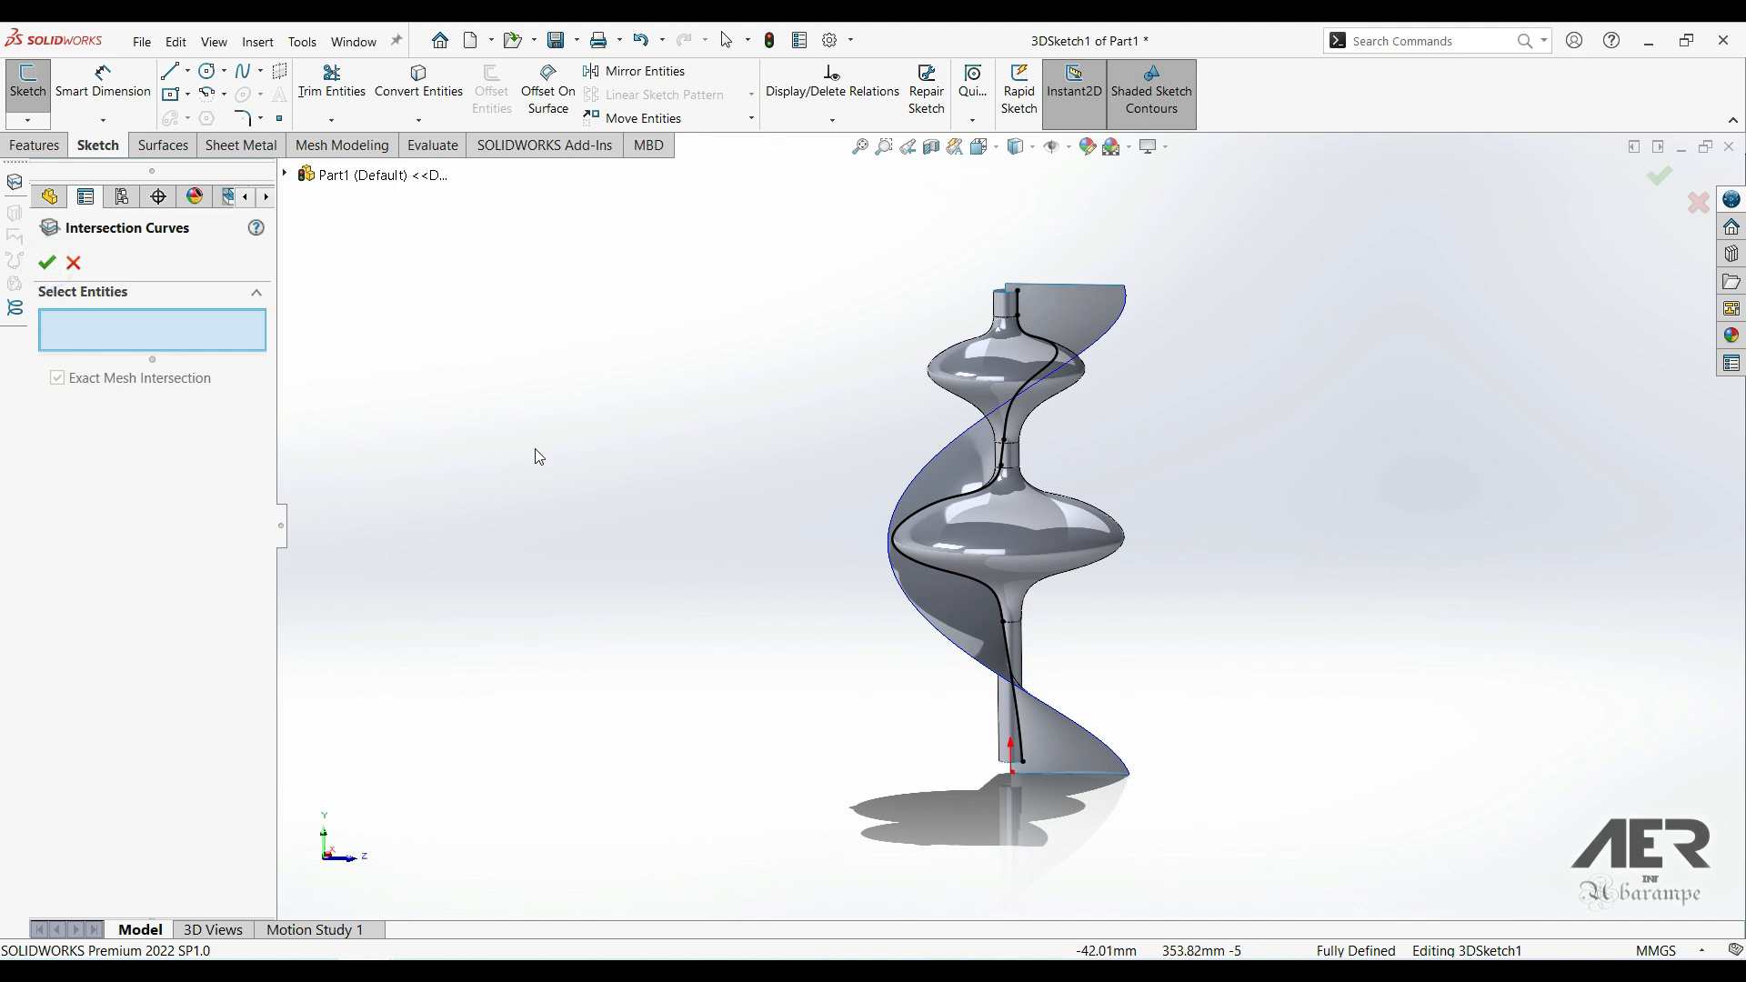
- Examine the intersection curve along the revolved body, closely around the lower bulb's rim, and close the Intersection Curve command
{"action": "scroll", "coordinate": [944, 511], "scroll_direction": "down", "scroll_amount": 4}
{"action": "middle_click_drag", "start_coordinate": [944, 511], "coordinate": [1387, 646]}
{"action": "middle_click_drag", "start_coordinate": [1301, 398], "coordinate": [1026, 489]}
{"action": "scroll", "coordinate": [959, 500], "scroll_direction": "up", "scroll_amount": 2}
{"action": "scroll", "coordinate": [958, 499], "scroll_direction": "down", "scroll_amount": 2}
{"action": "scroll", "coordinate": [980, 613], "scroll_direction": "down", "scroll_amount": 1}
{"action": "middle_click_drag", "start_coordinate": [980, 613], "coordinate": [1321, 291]}
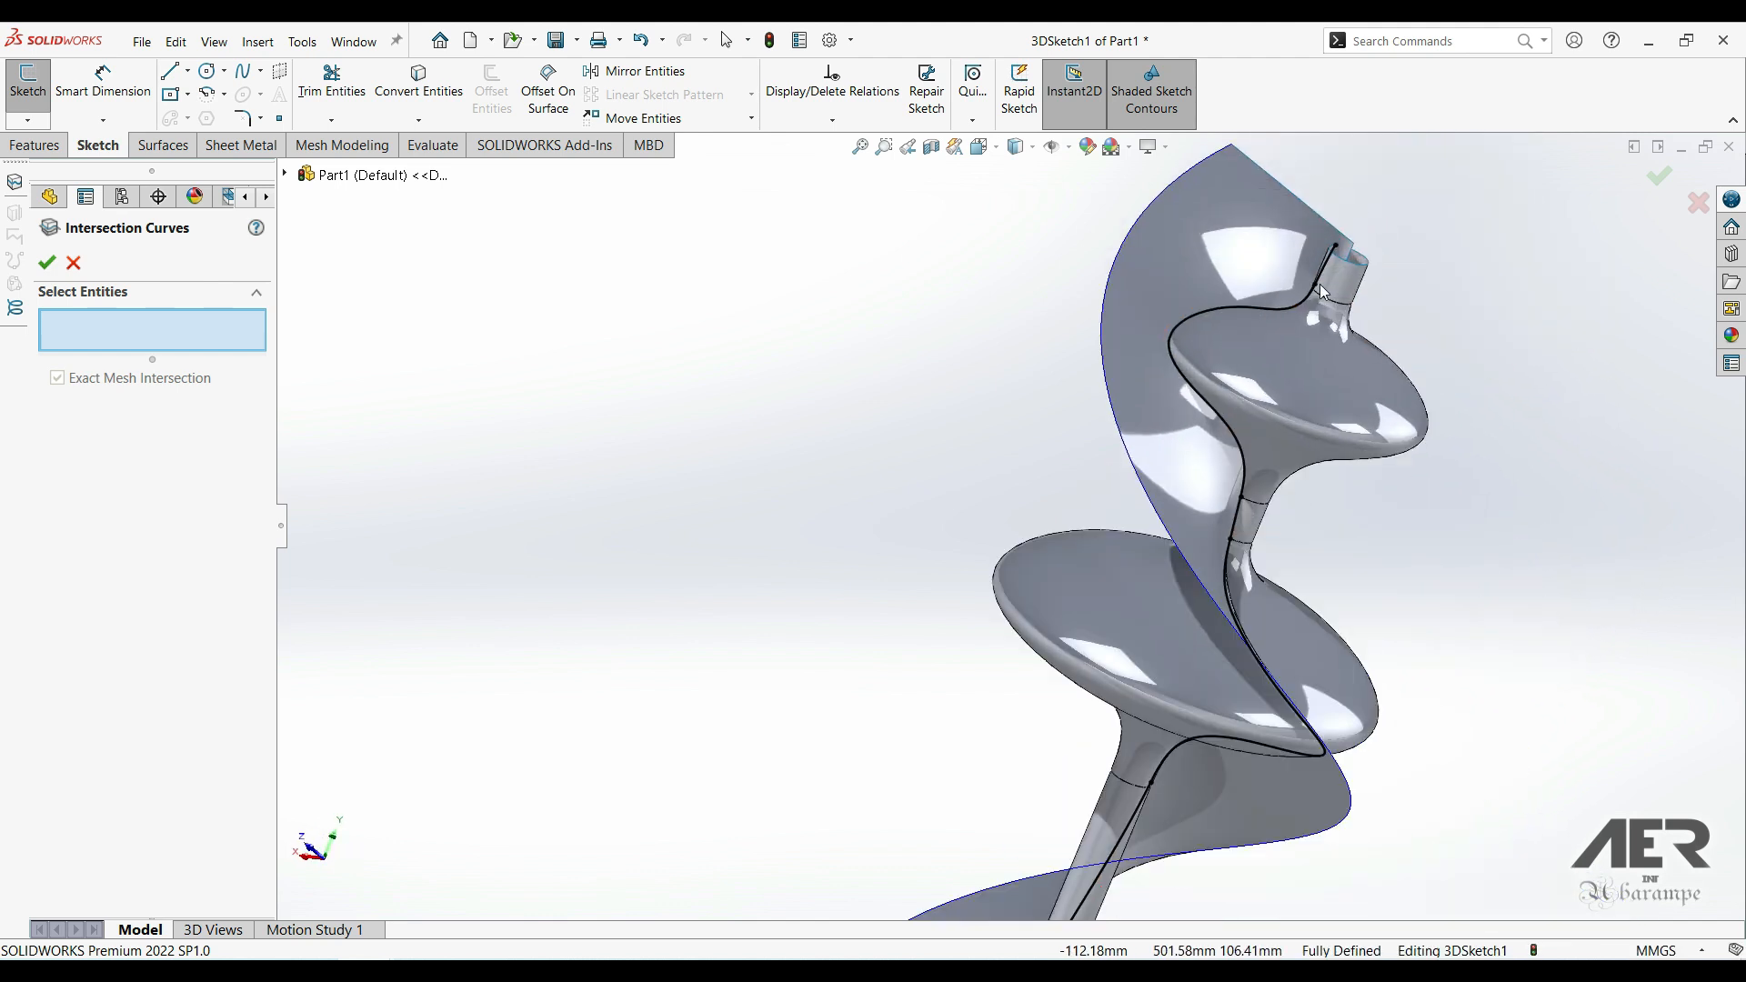
{"action": "scroll", "coordinate": [1322, 291], "scroll_direction": "down", "scroll_amount": 3}
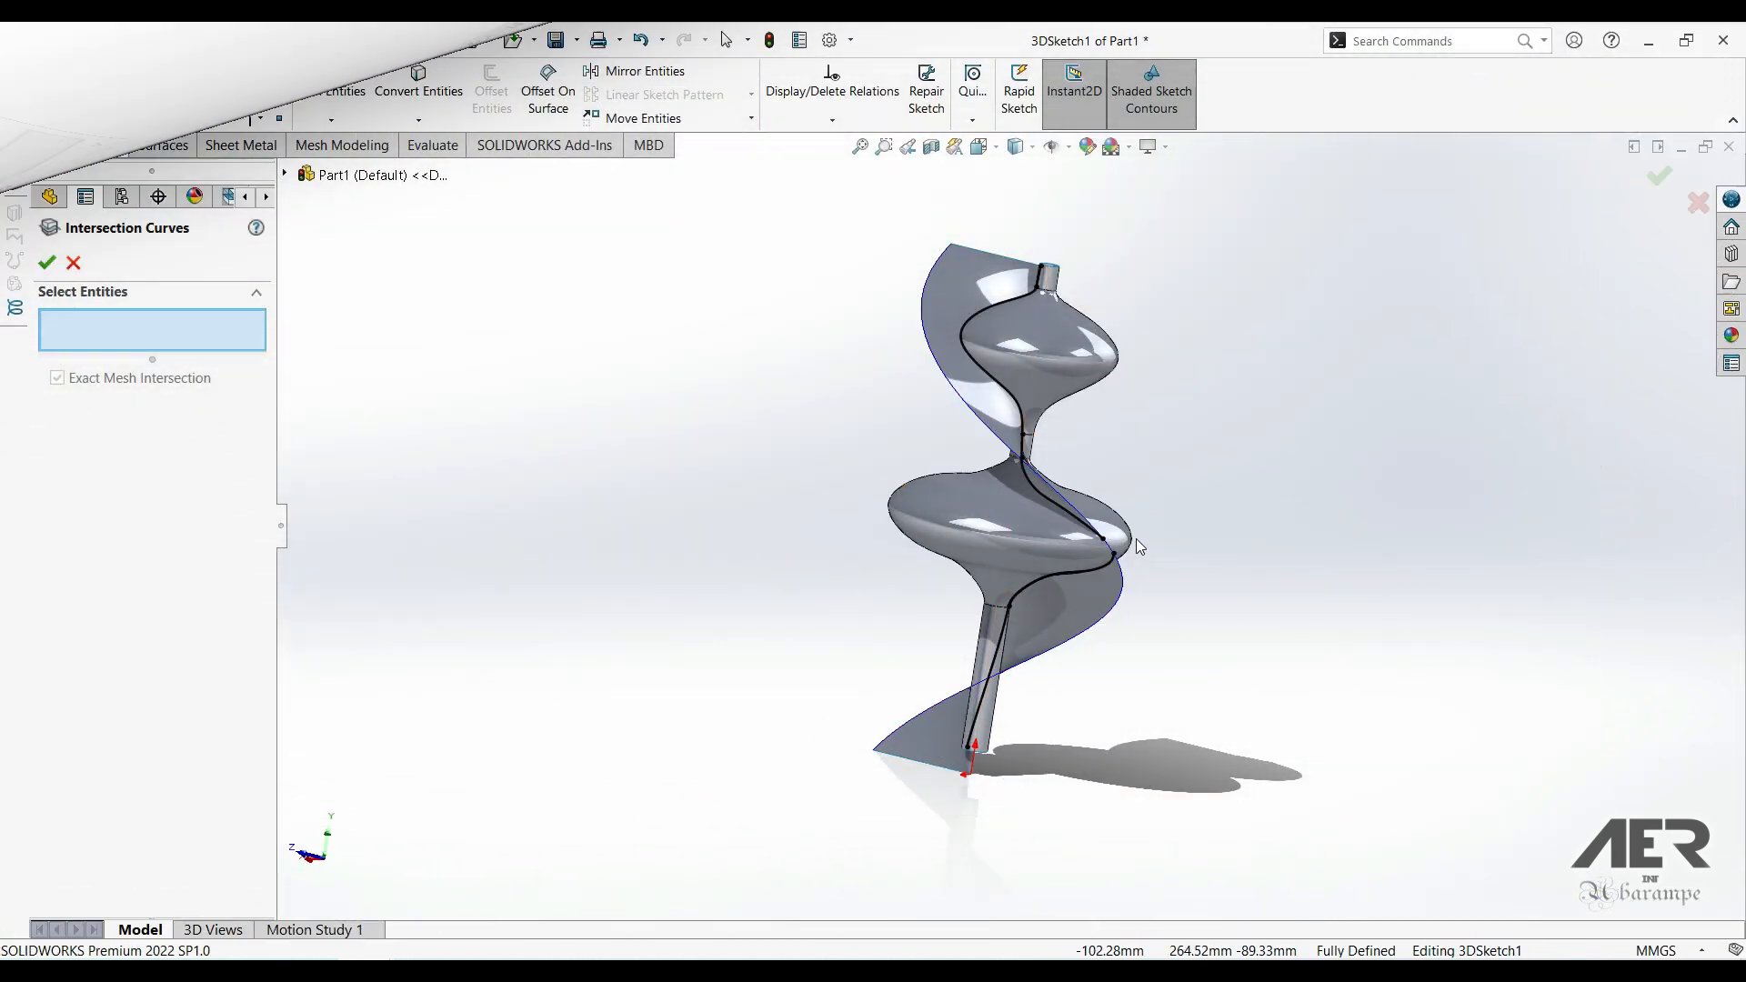
{"action": "middle_click_drag", "start_coordinate": [1137, 538], "coordinate": [1023, 646]}
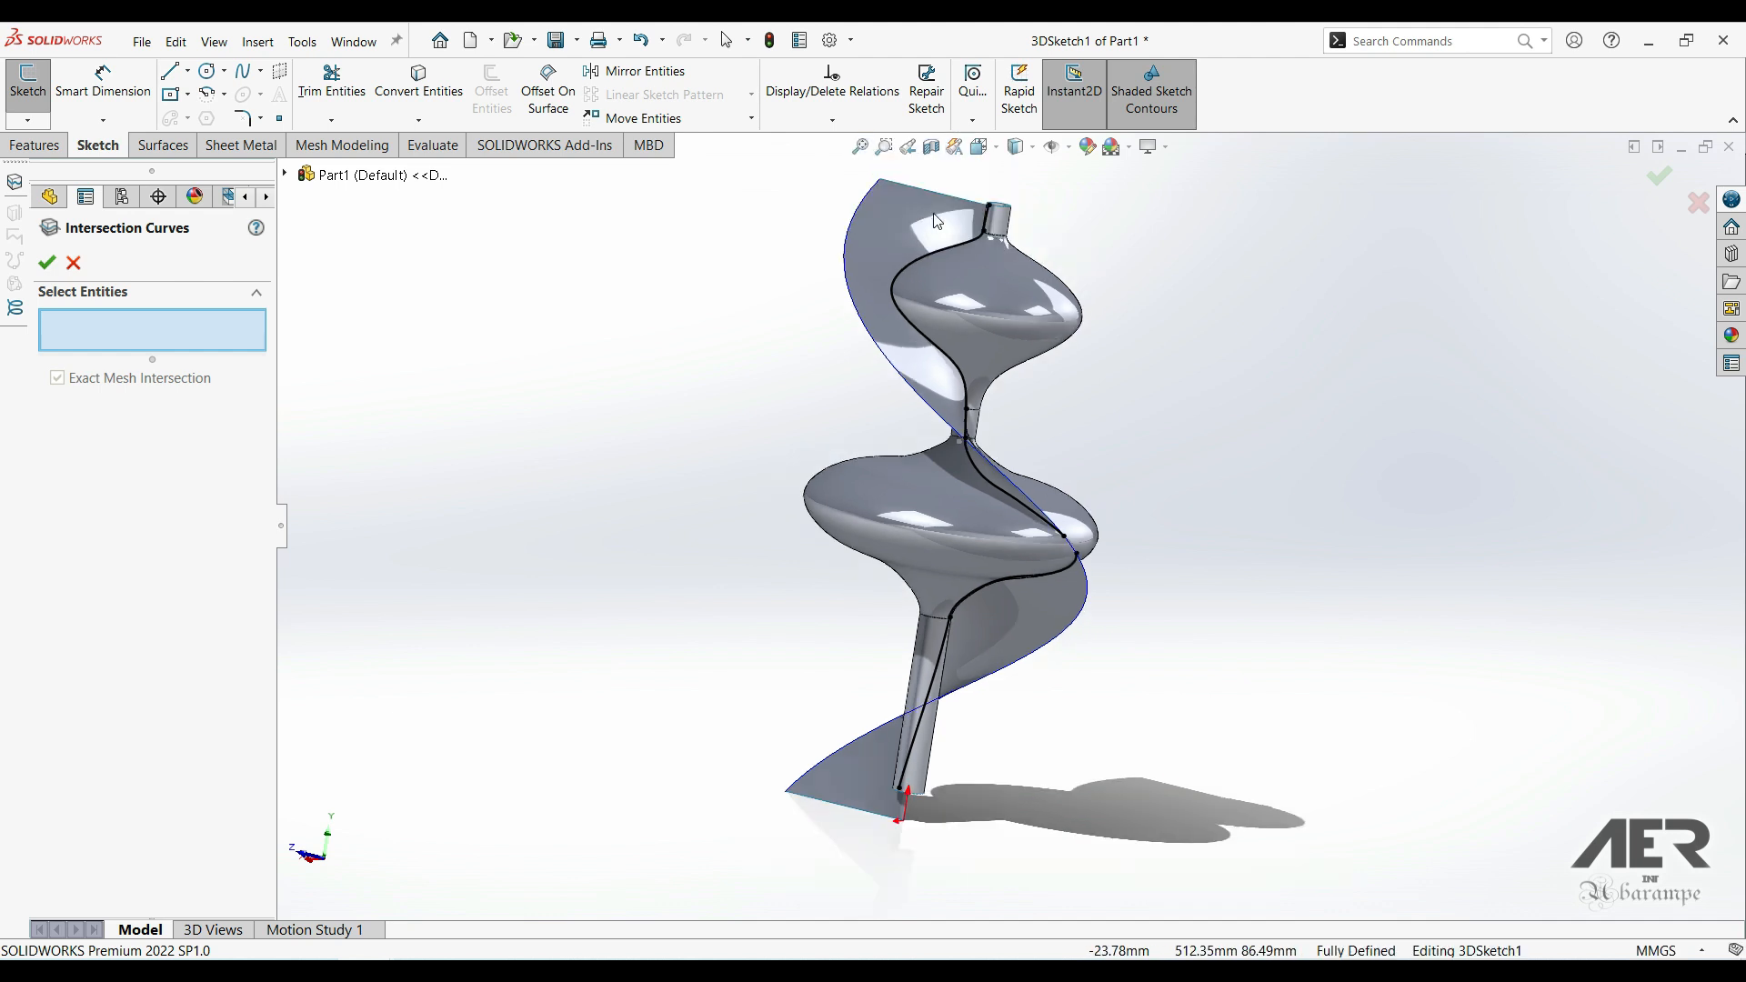
{"action": "scroll", "coordinate": [1095, 411], "scroll_direction": "down", "scroll_amount": 5}
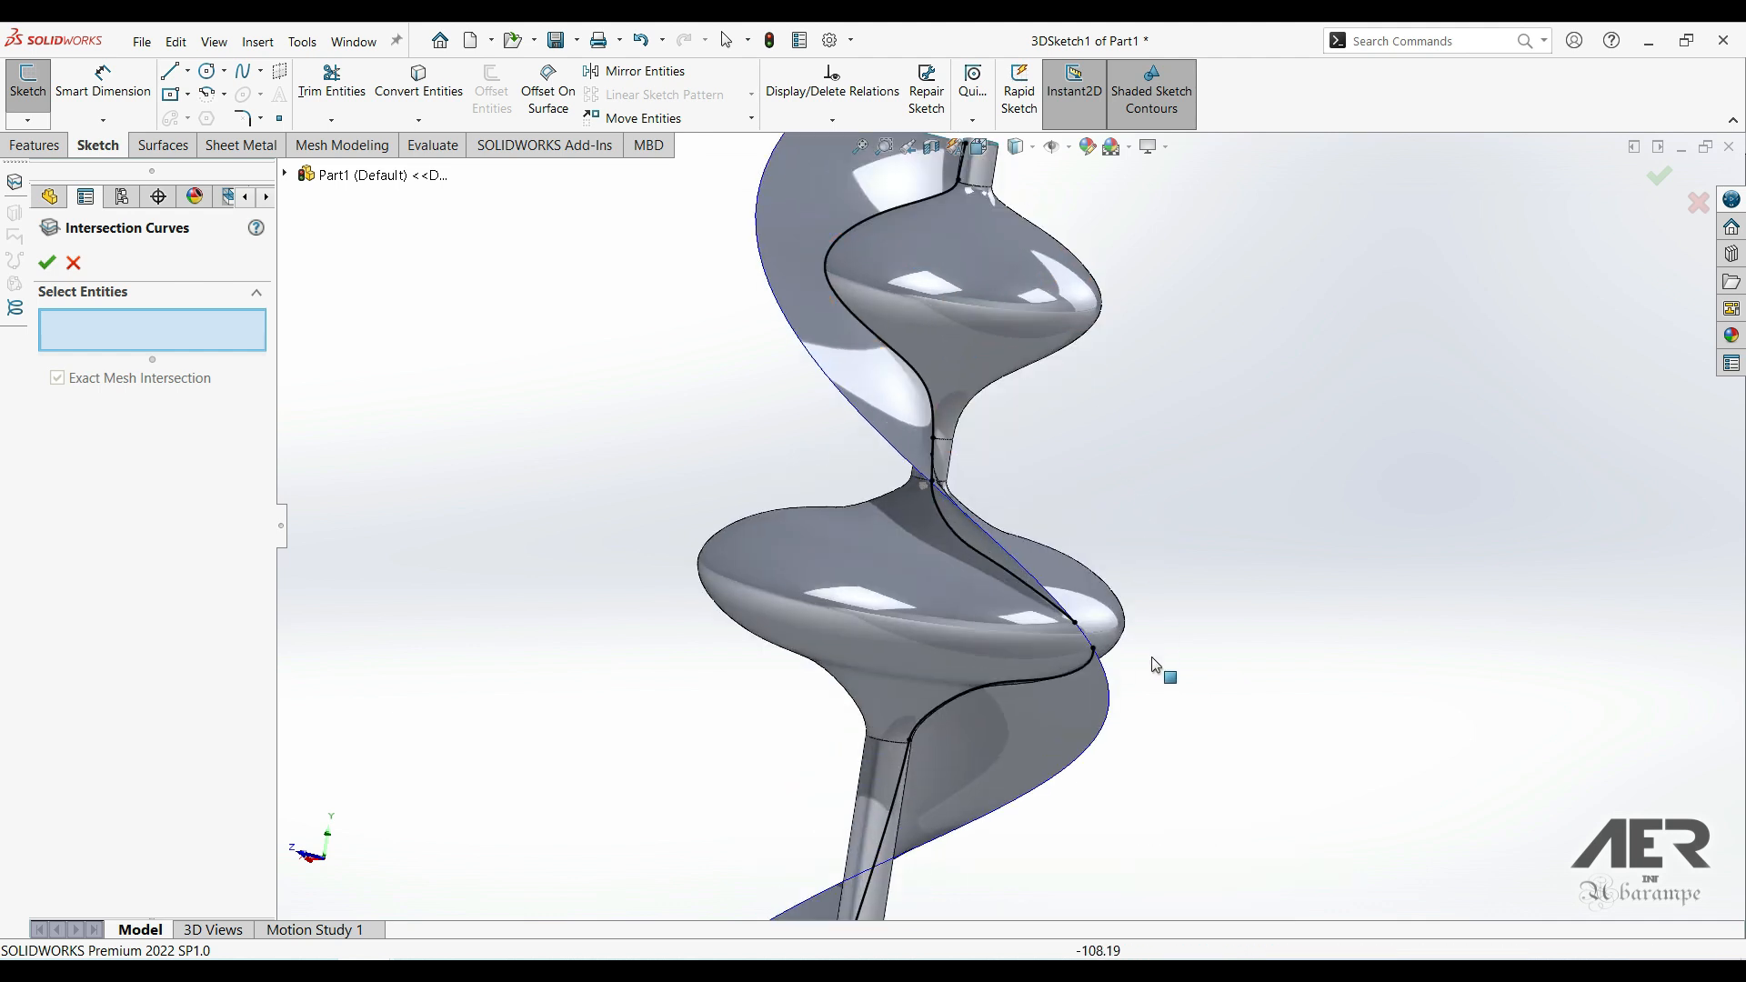
{"action": "middle_click_drag", "start_coordinate": [1080, 678], "coordinate": [940, 654]}
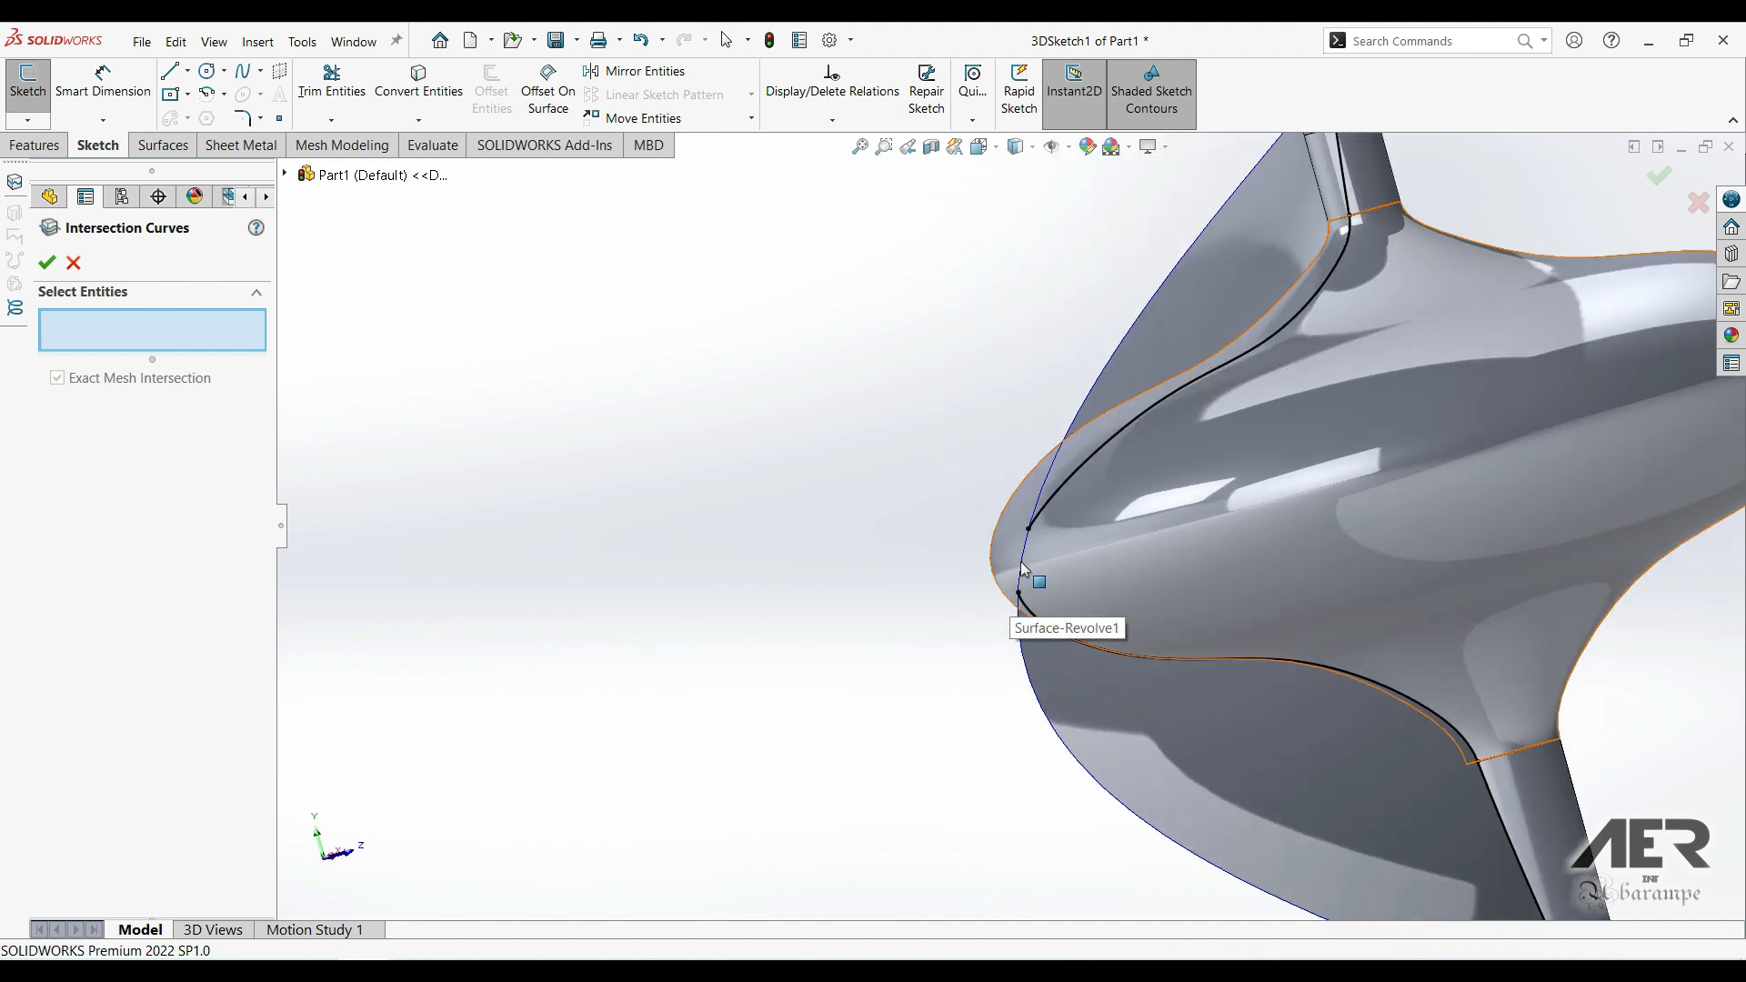
{"action": "scroll", "coordinate": [1022, 571], "scroll_direction": "down", "scroll_amount": 2}
{"action": "middle_click_drag", "start_coordinate": [1020, 562], "coordinate": [1063, 585]}
{"action": "middle_click_drag", "start_coordinate": [843, 564], "coordinate": [866, 587]}
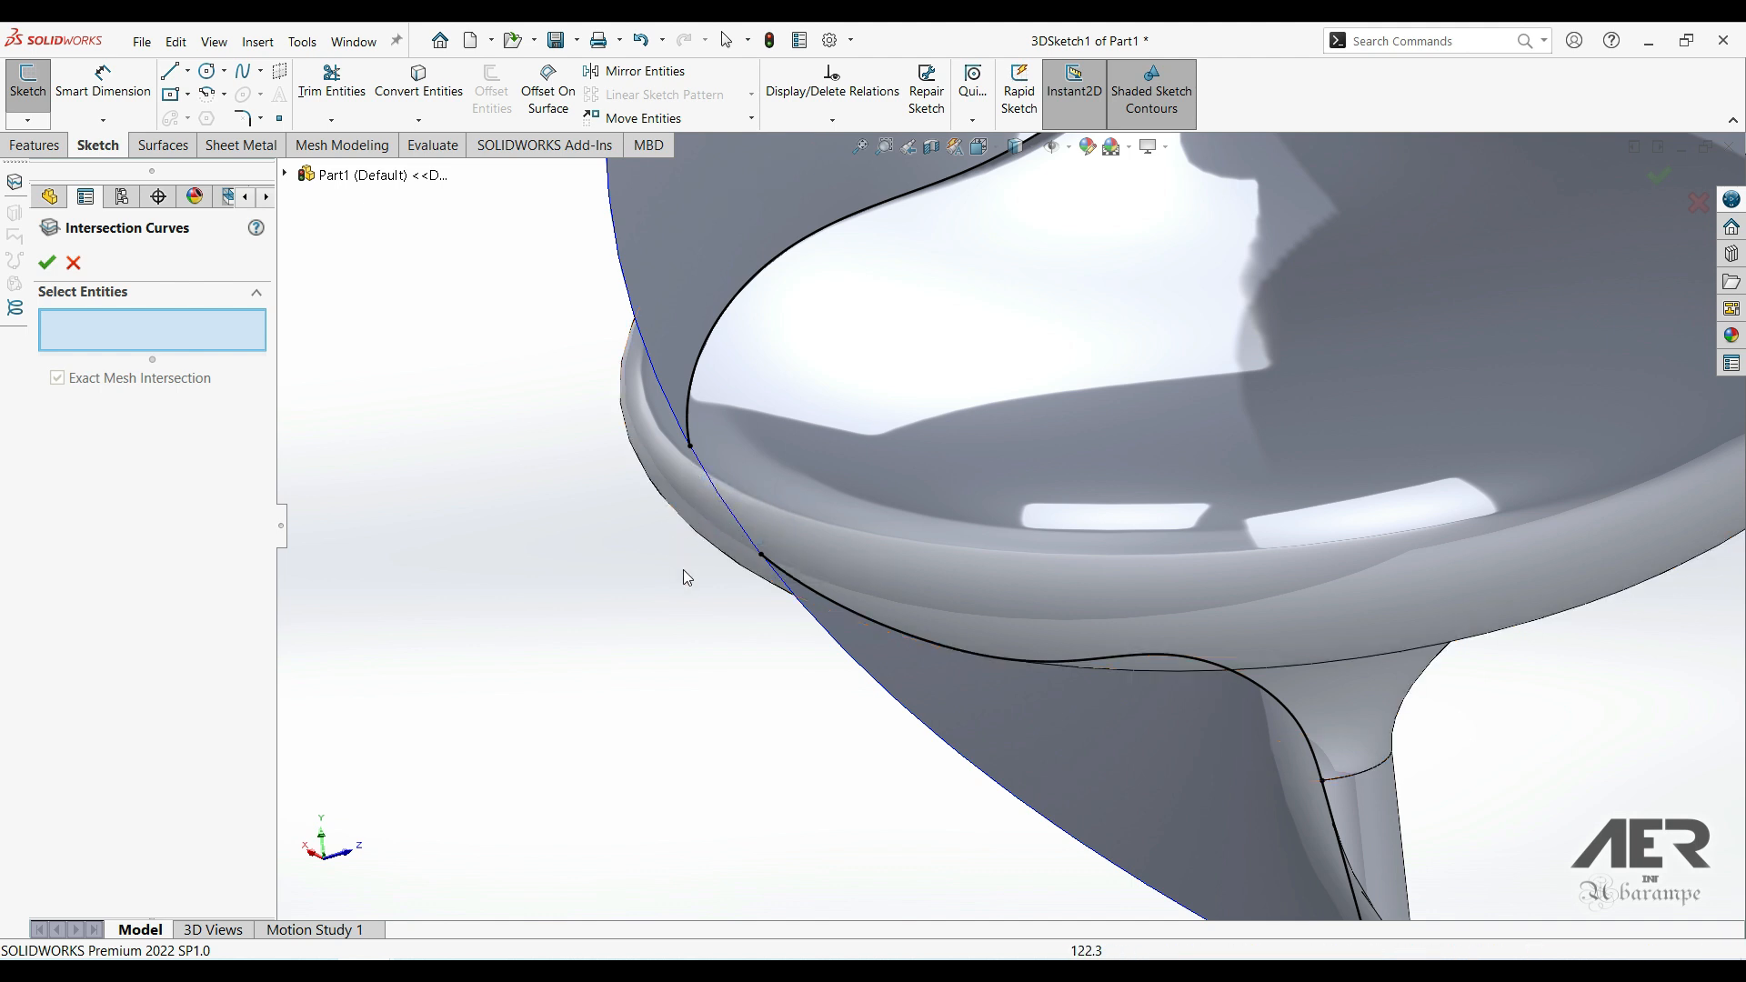
{"action": "middle_click_drag", "start_coordinate": [741, 490], "coordinate": [712, 531]}
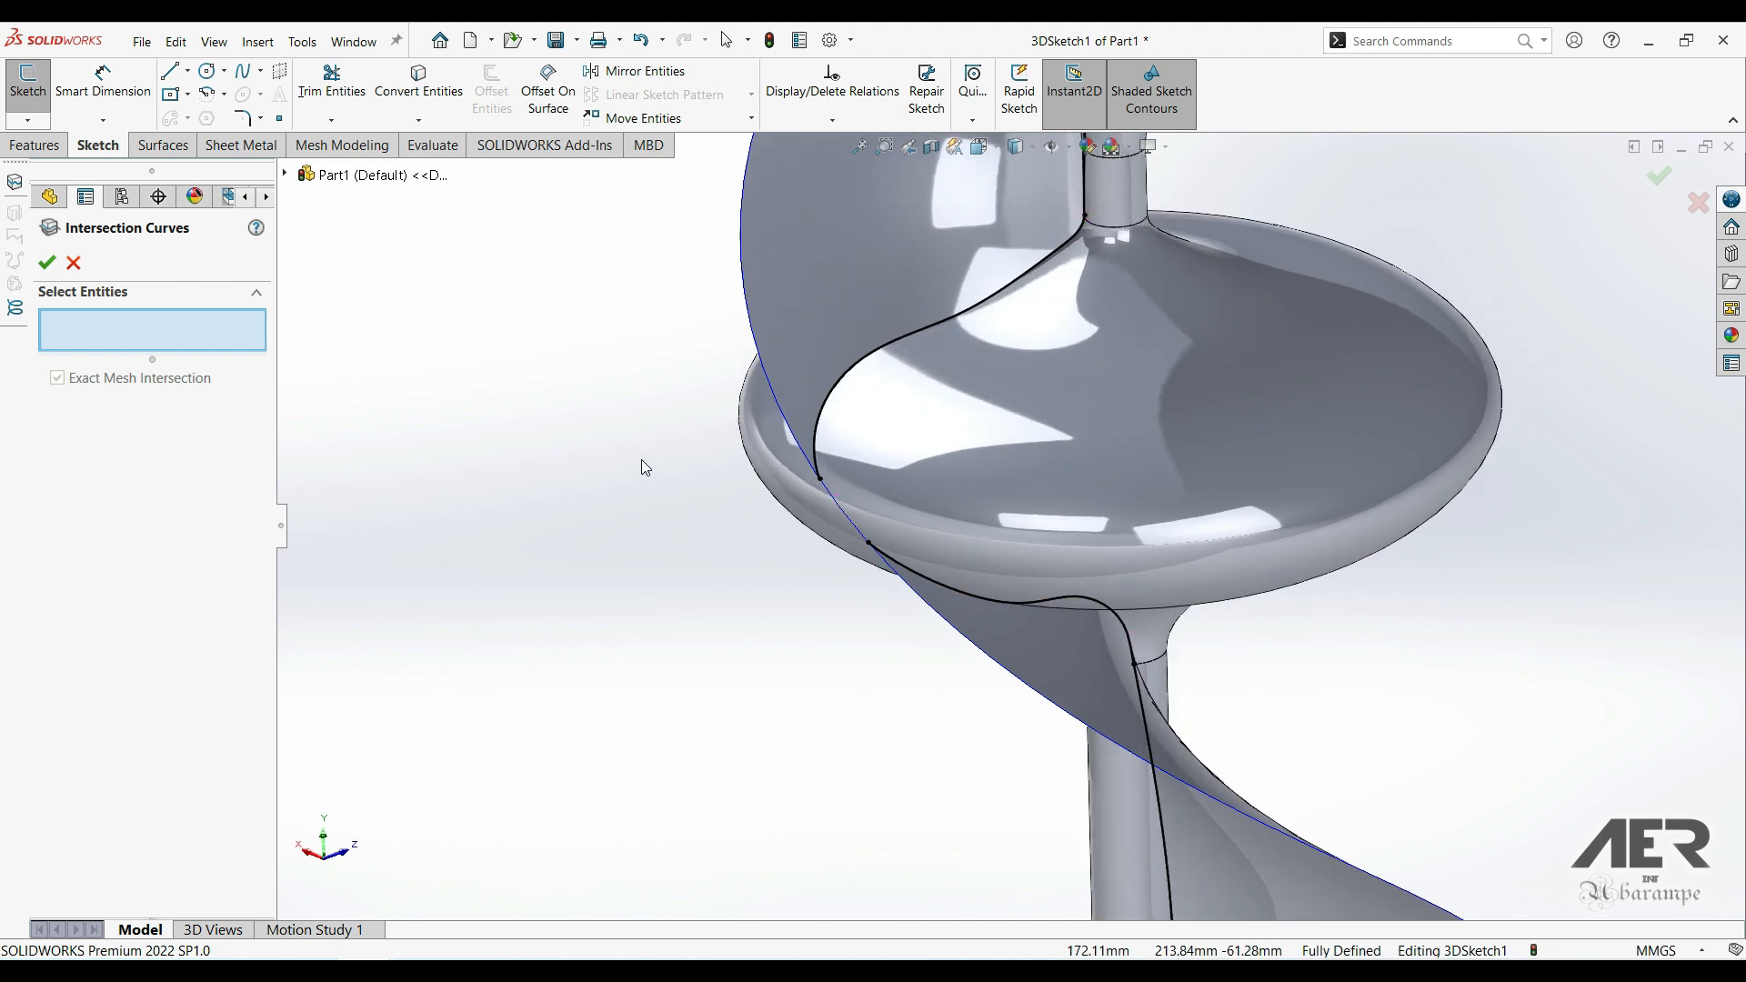
{"action": "left_click", "coordinate": [47, 264]}
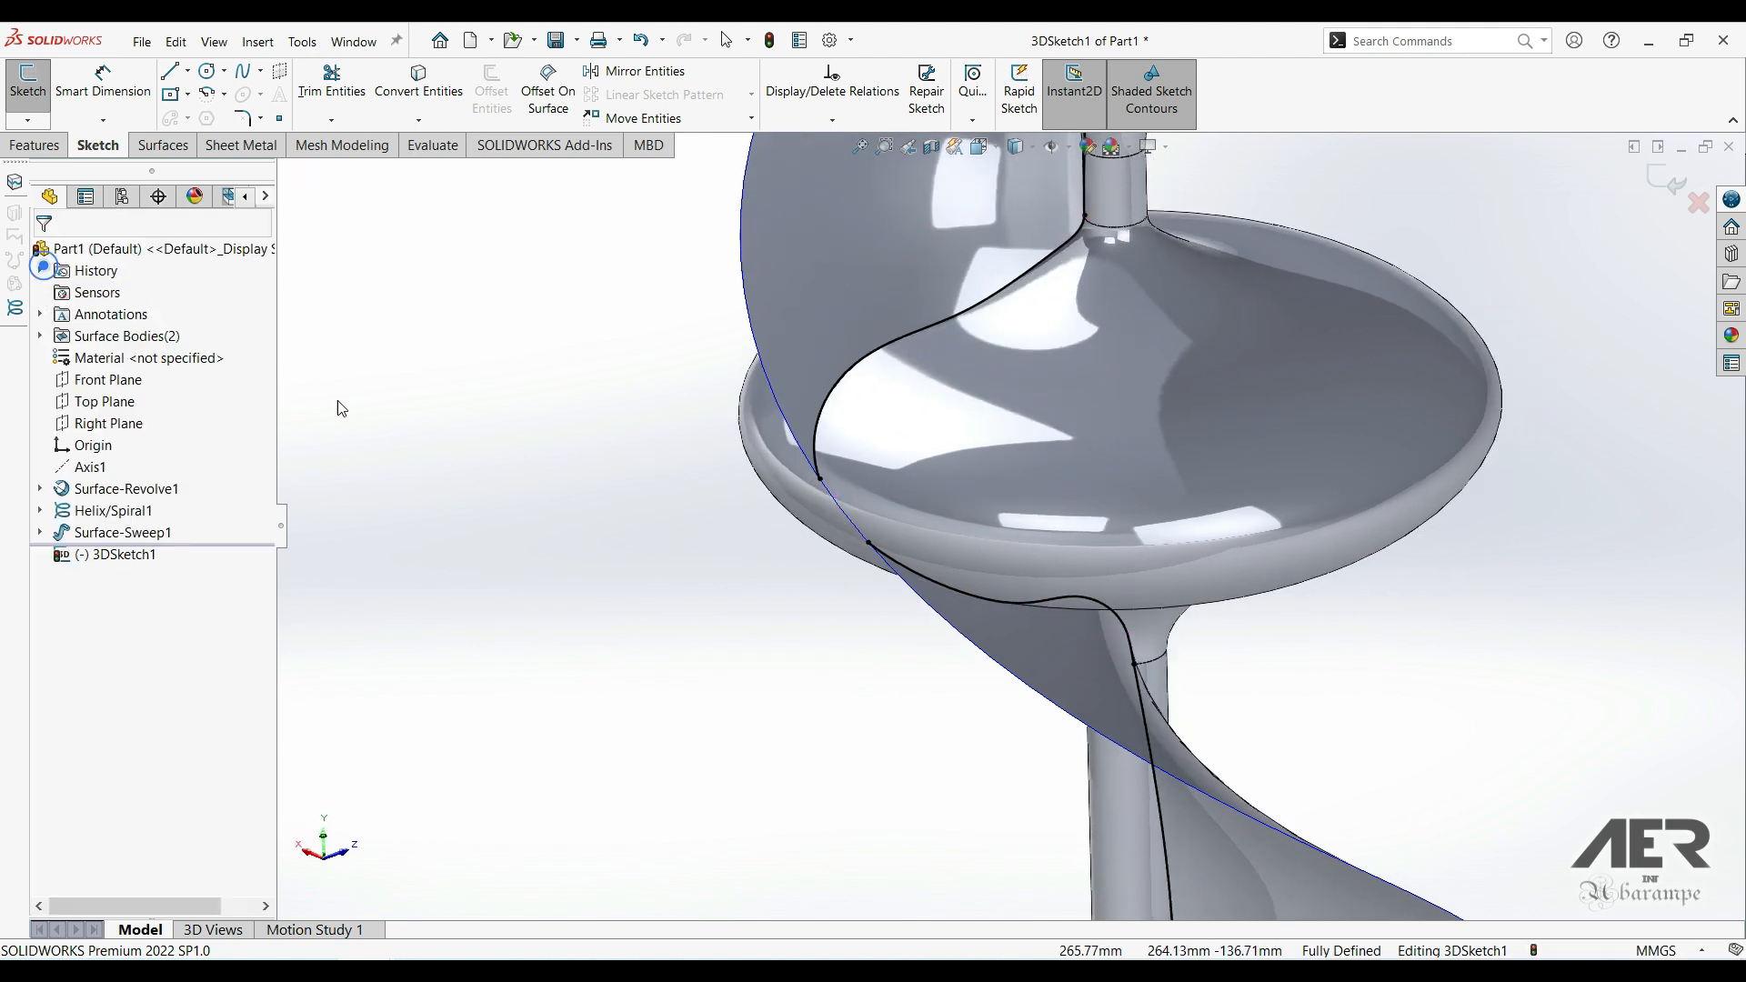
{"action": "scroll", "coordinate": [1040, 325], "scroll_direction": "up", "scroll_amount": 6}
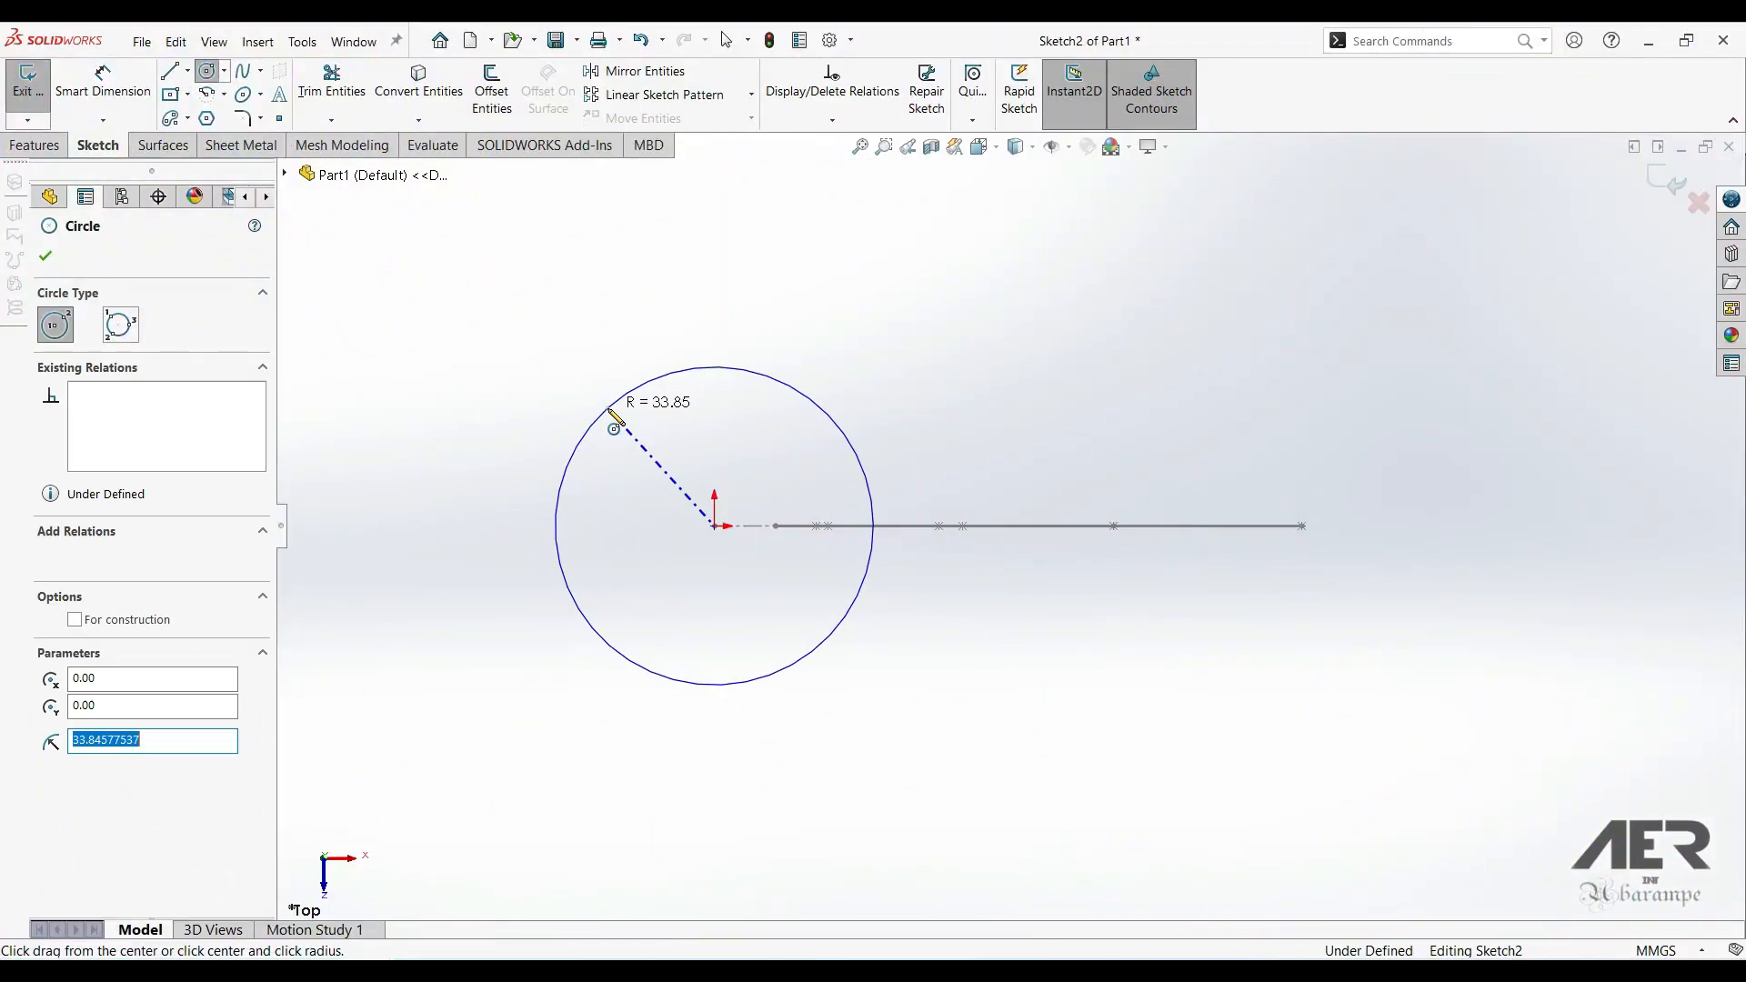
- Draw a circle centred on the origin in the Top Plane sketch and set its diameter to 260 mm
{"action": "left_click", "coordinate": [608, 409]}
{"action": "right_click_drag", "start_coordinate": [547, 375], "coordinate": [536, 282]}
{"action": "left_click", "coordinate": [590, 423]}
{"action": "left_click", "coordinate": [492, 348]}
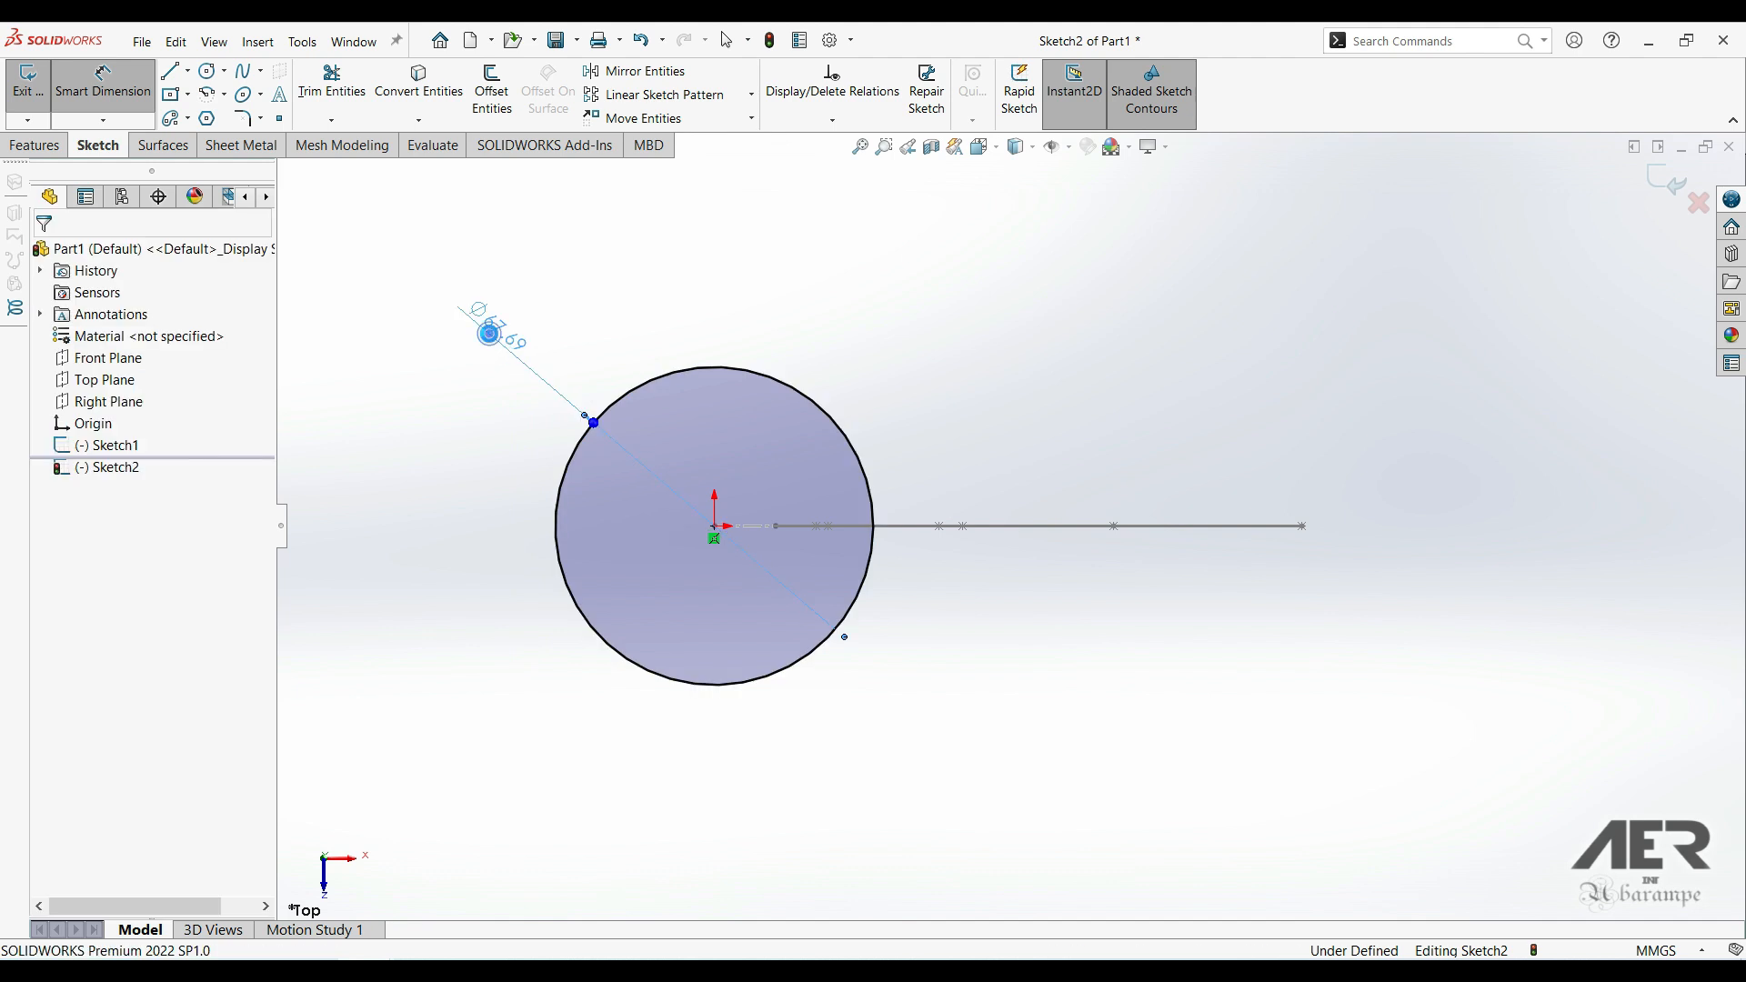
{"action": "type", "text": "260"}
{"action": "key", "text": "Return"}
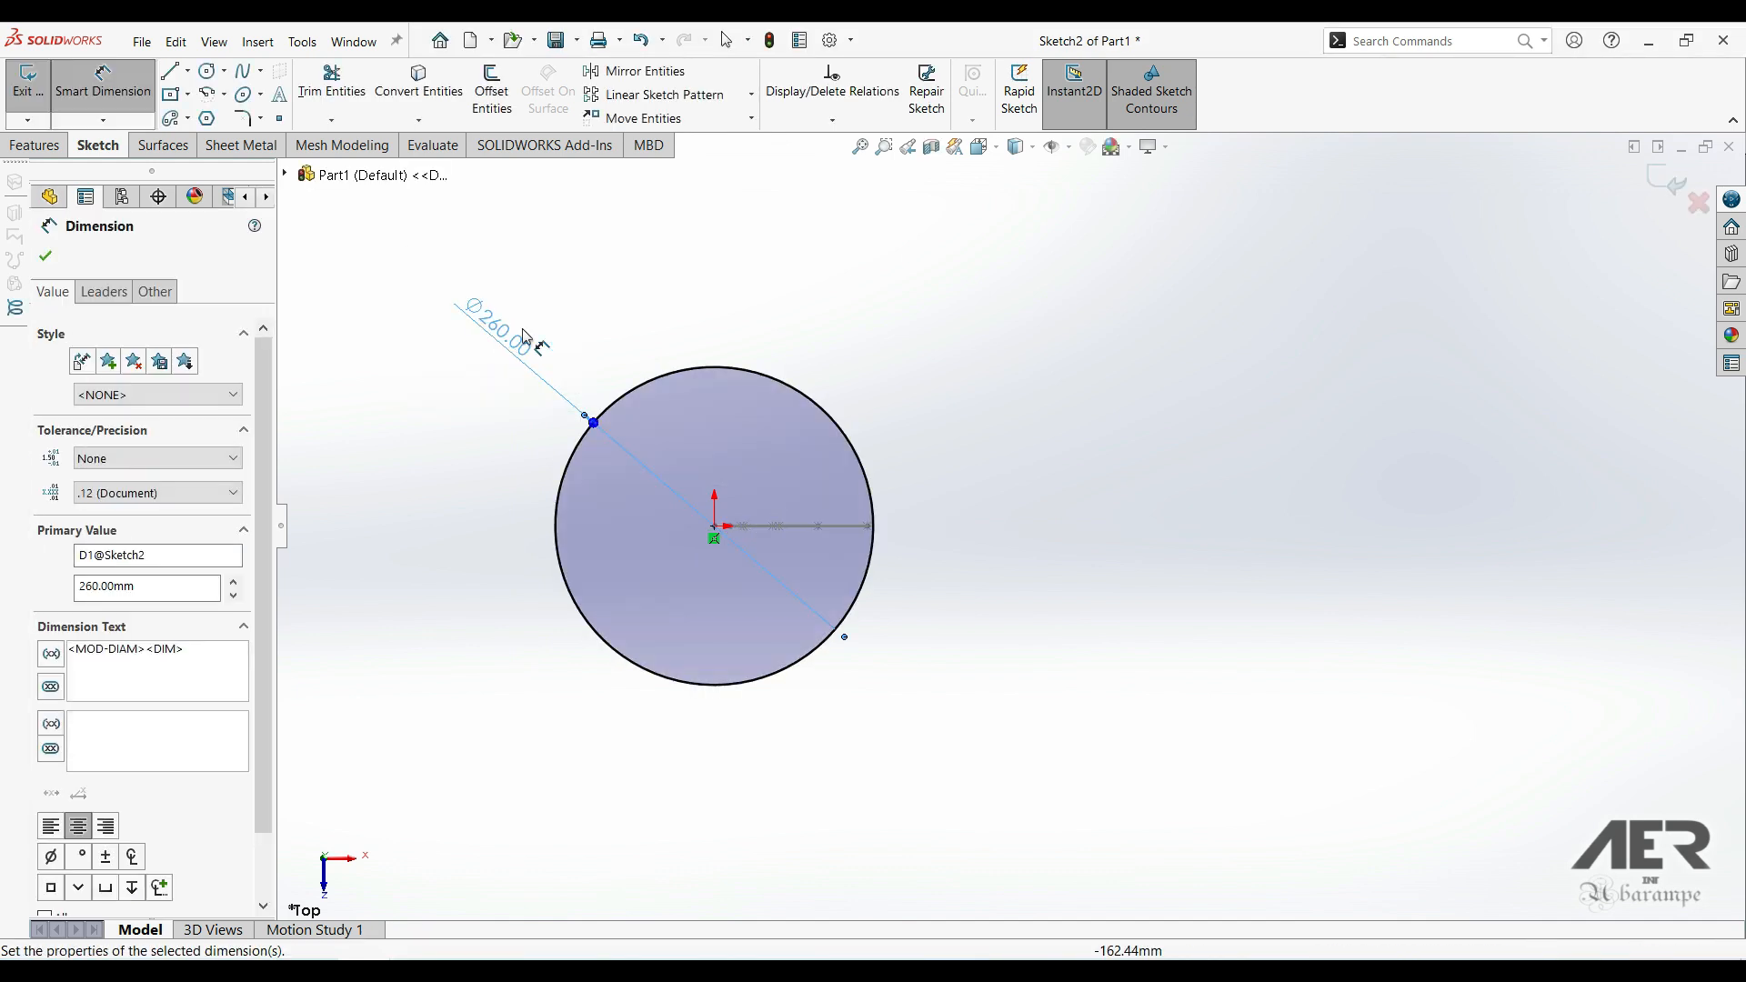
{"action": "left_click", "coordinate": [45, 255]}
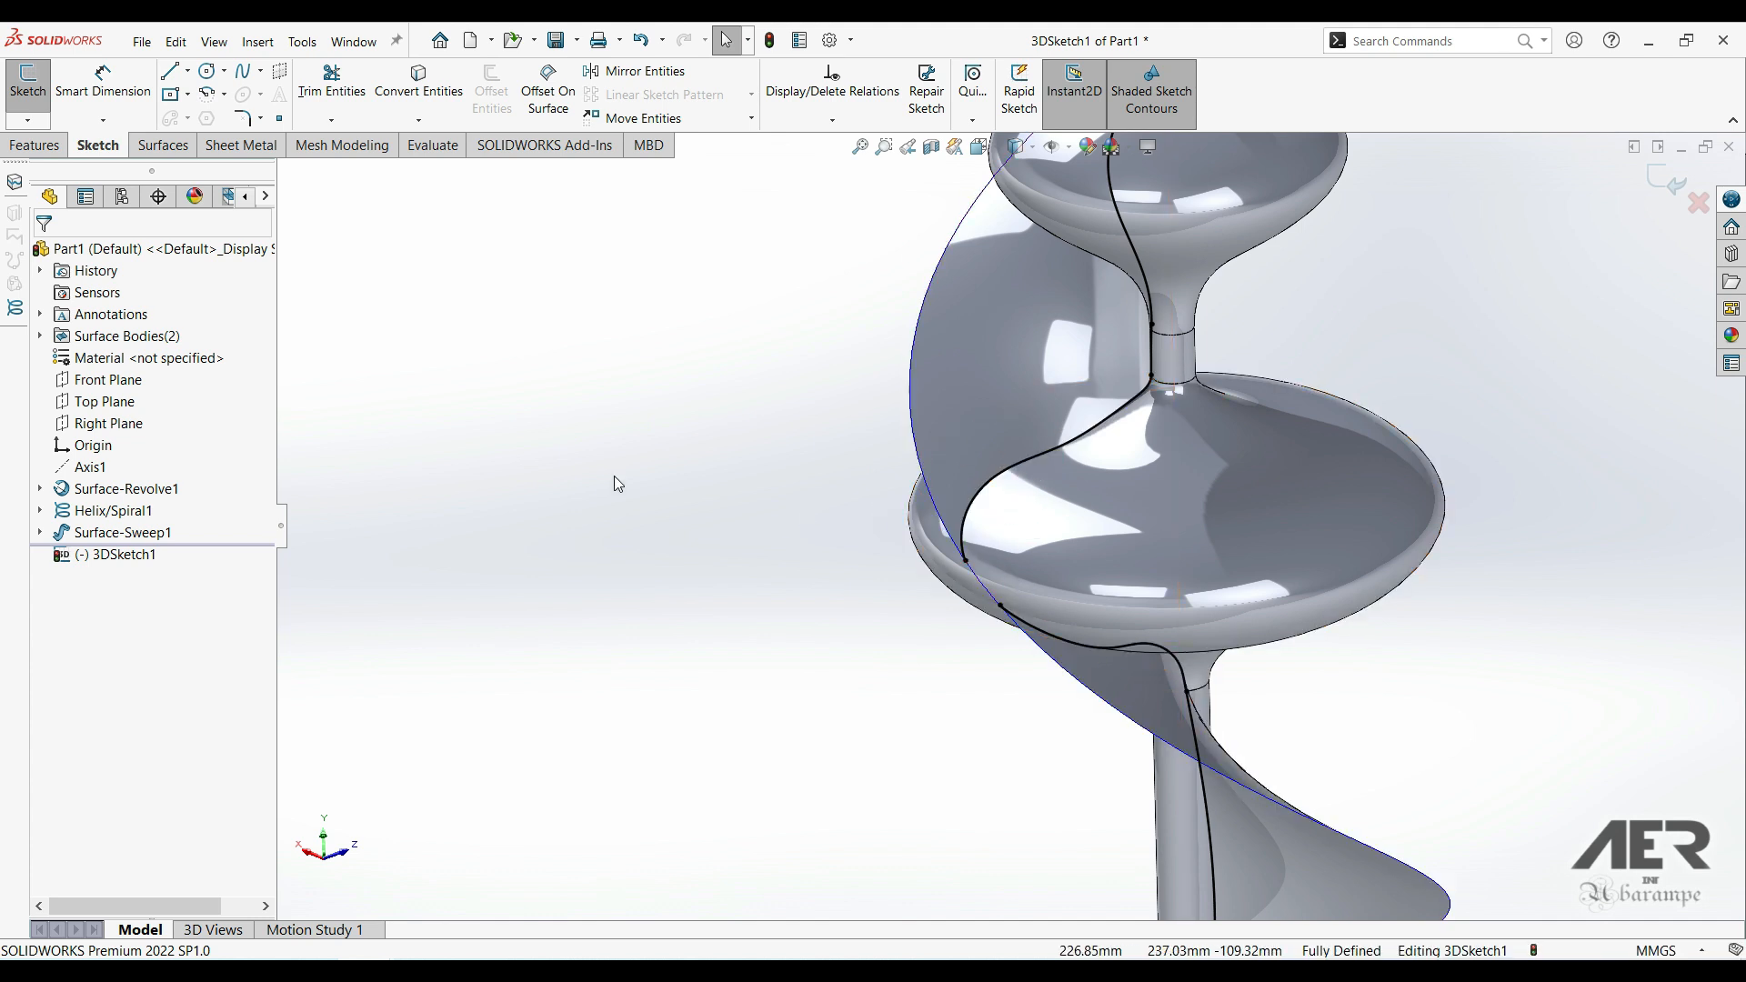
- Draw a line about 28 mm long joining the two open intersection curve ends at the lower bulb's rim, and exit the 3D sketch
{"action": "left_click", "coordinate": [171, 73]}
{"action": "scroll", "coordinate": [983, 611], "scroll_direction": "down", "scroll_amount": 5}
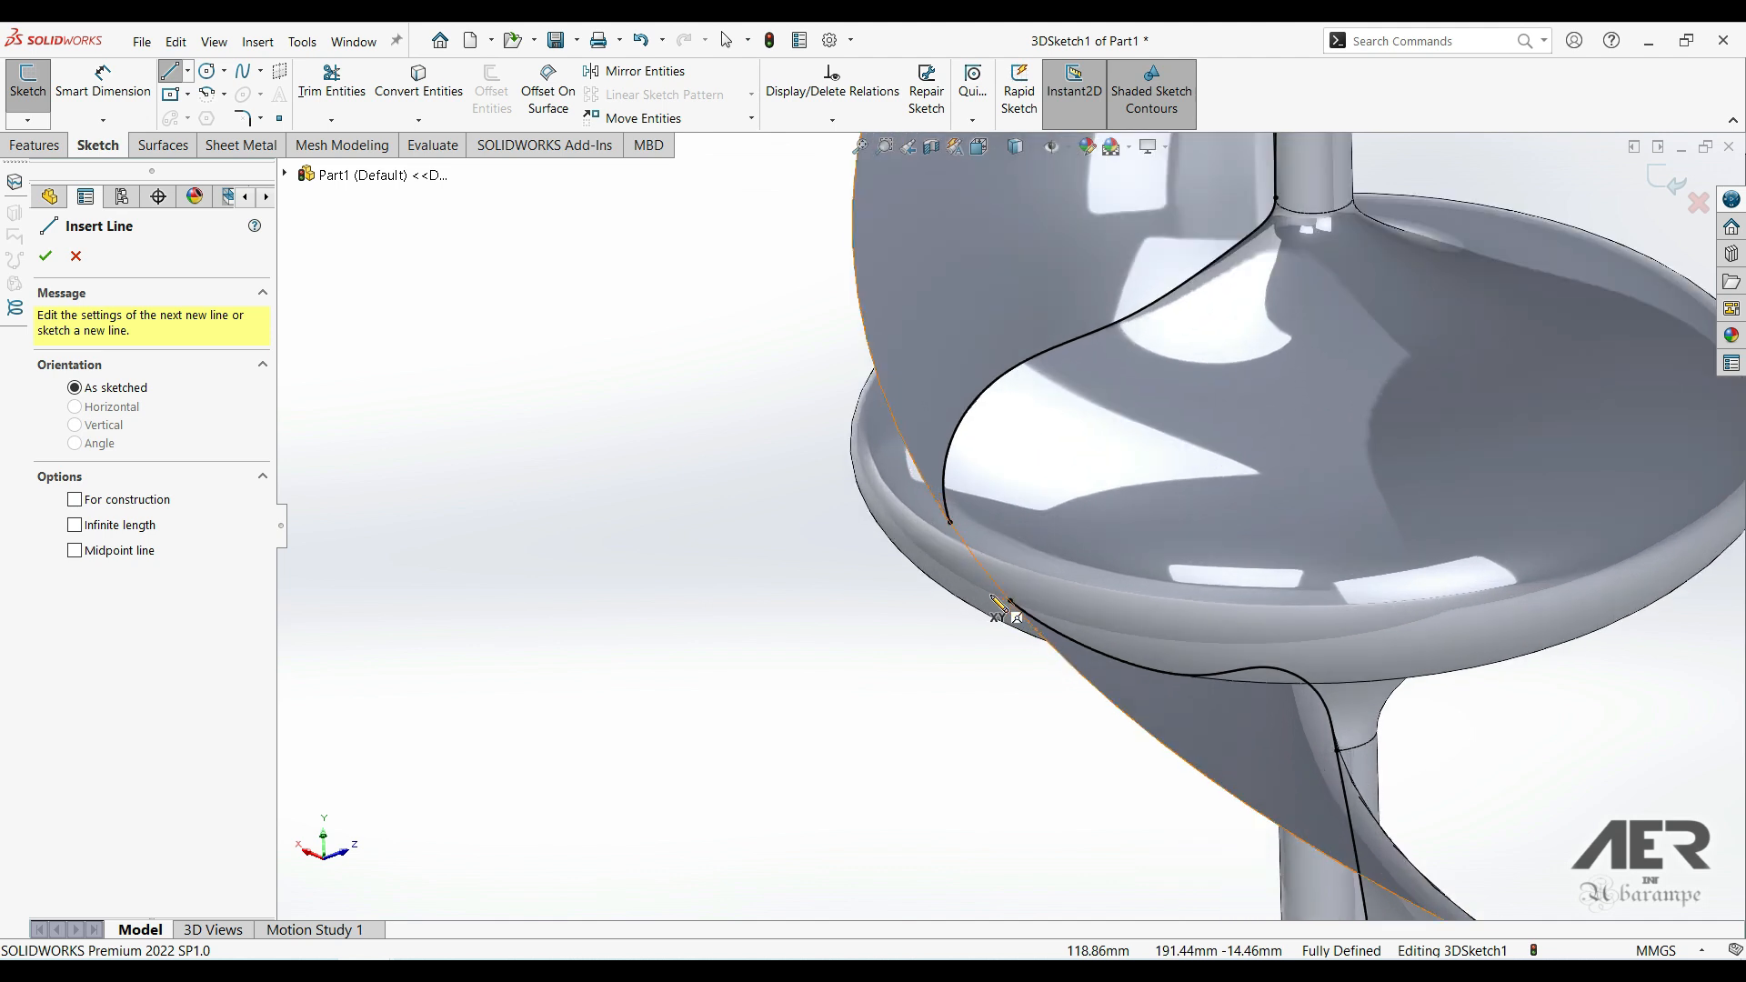
{"action": "left_click_drag", "start_coordinate": [1020, 596], "coordinate": [935, 483]}
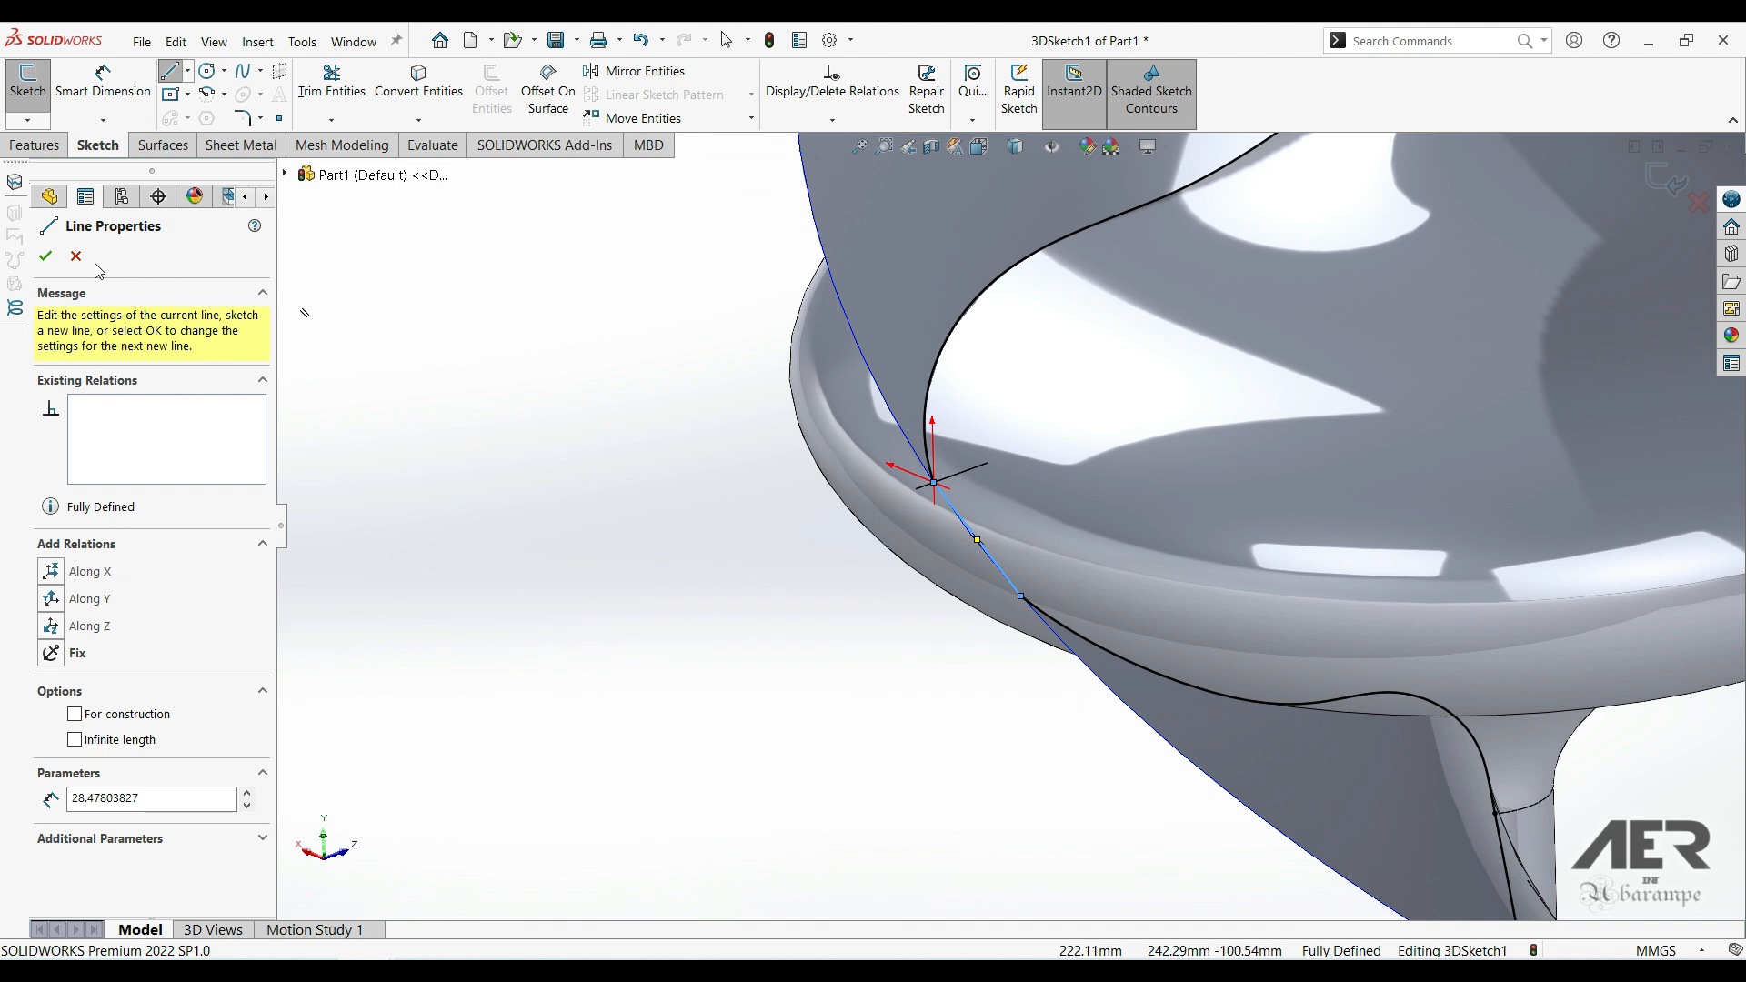
{"action": "left_click", "coordinate": [48, 258]}
{"action": "left_click", "coordinate": [47, 257]}
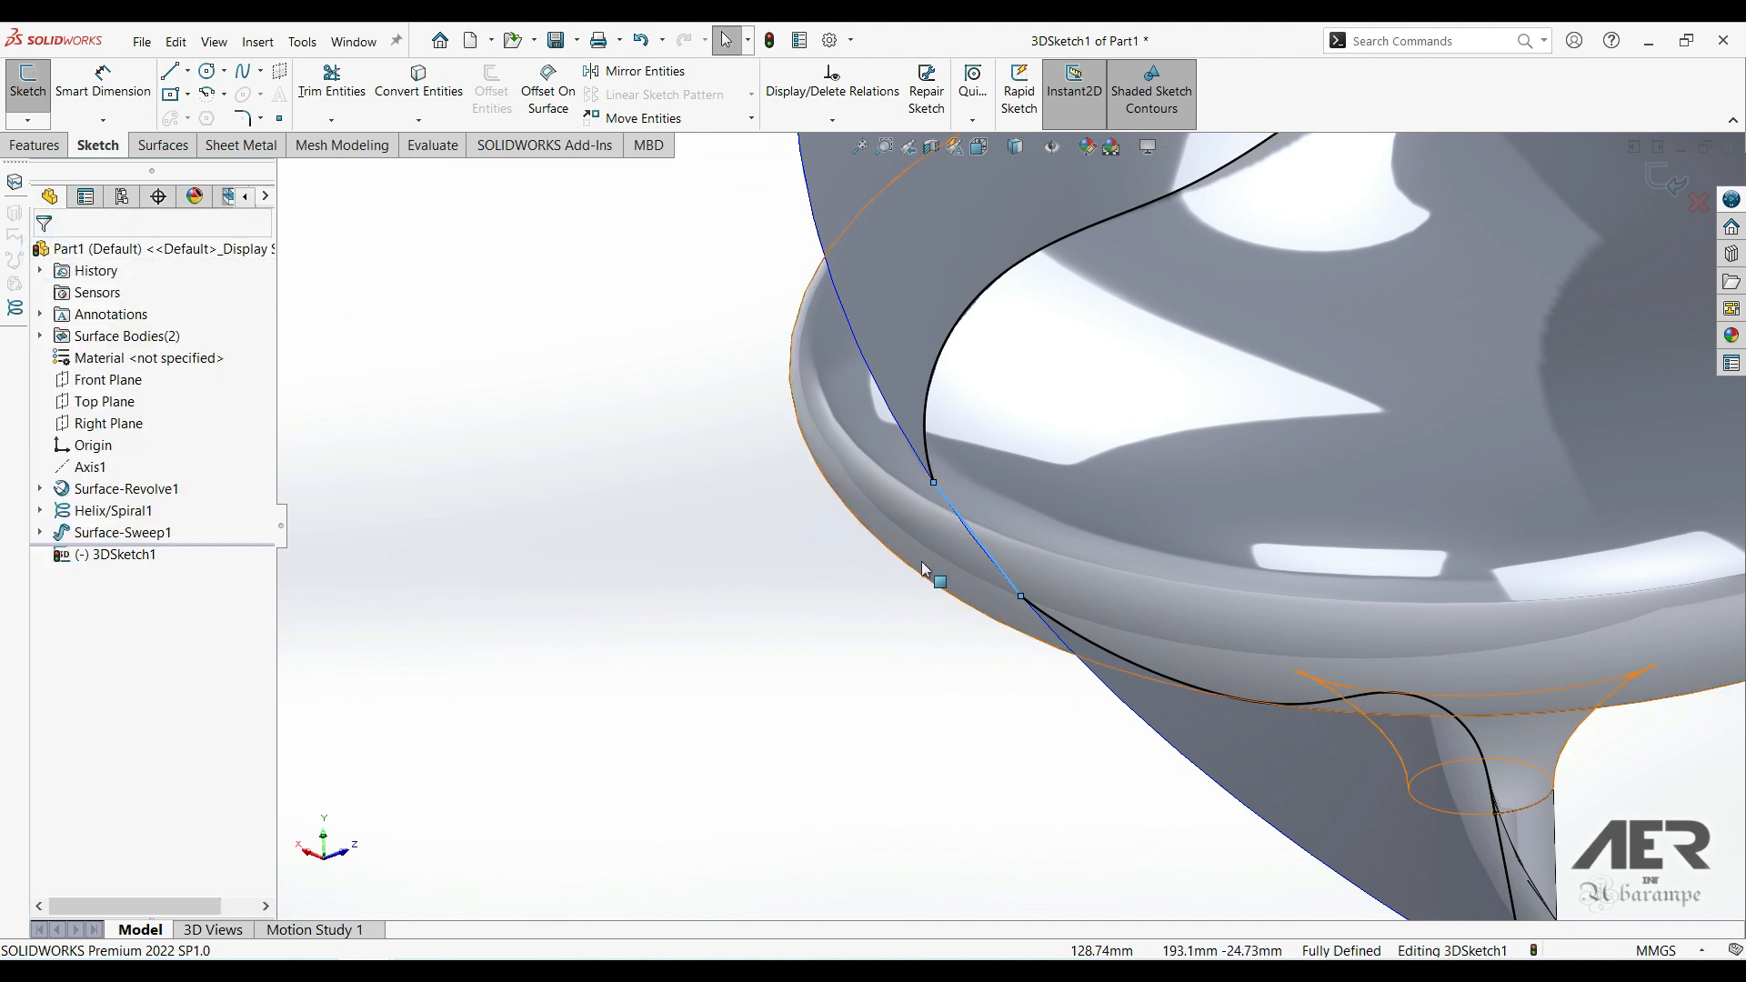
{"action": "scroll", "coordinate": [1046, 536], "scroll_direction": "up", "scroll_amount": 5}
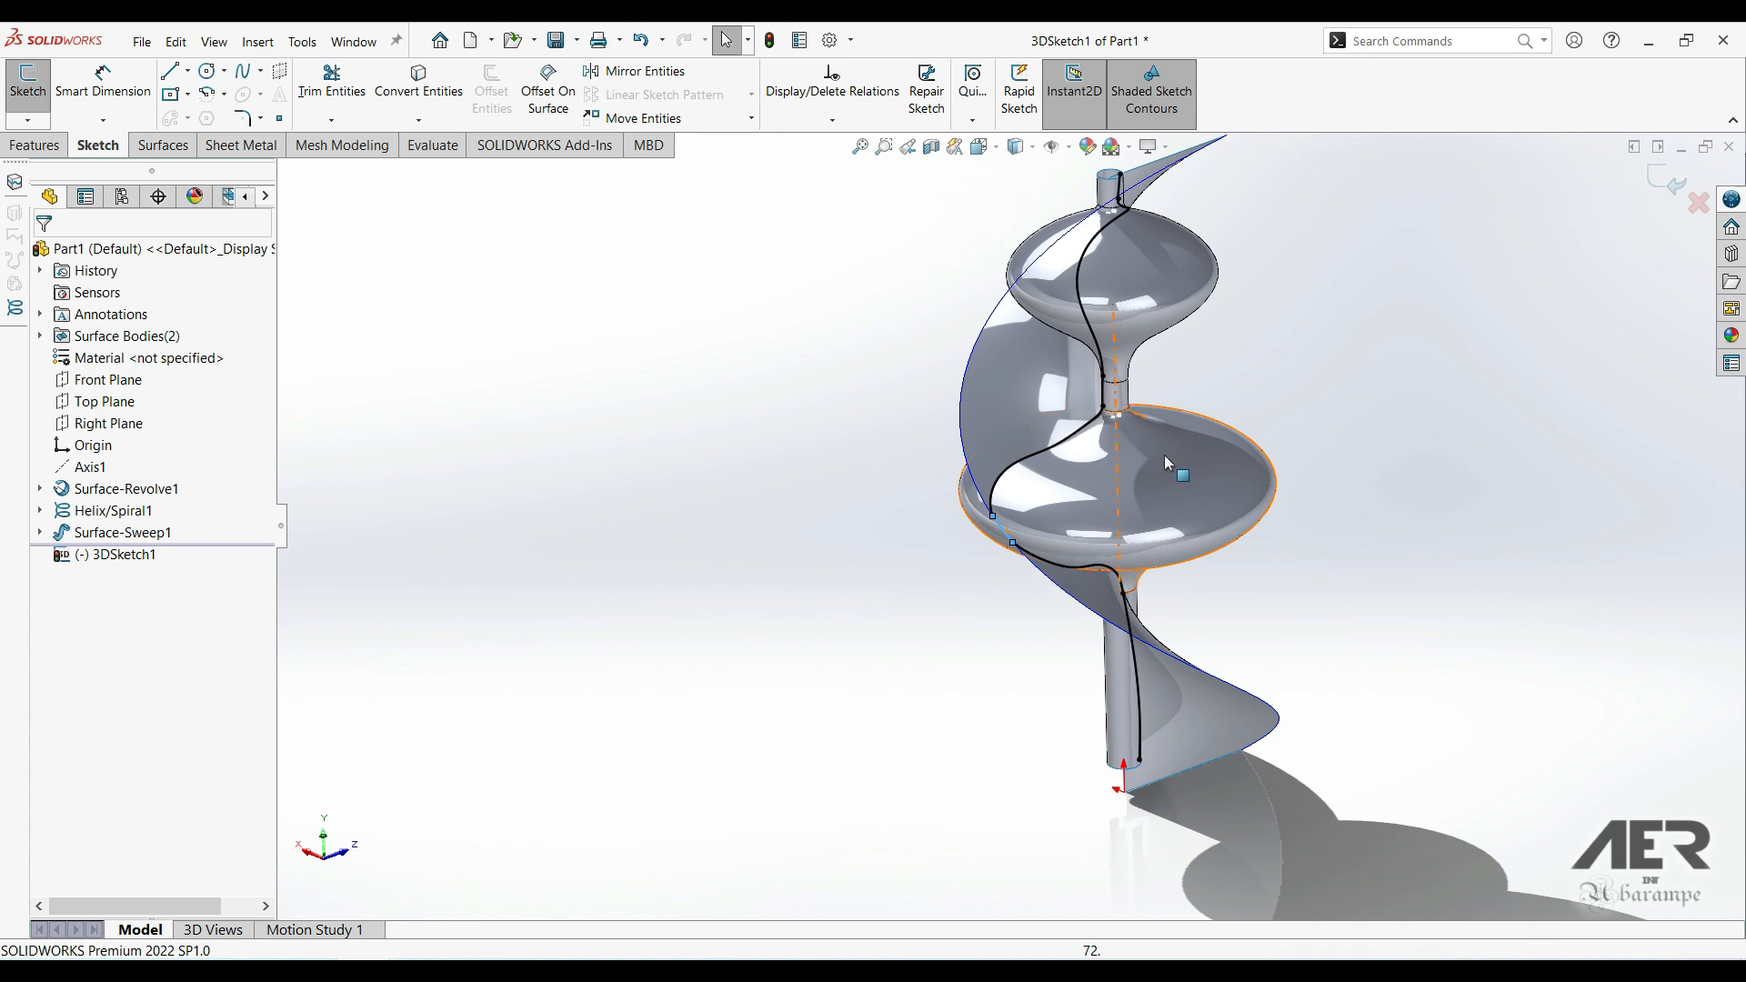
{"action": "left_click", "coordinate": [1671, 179]}
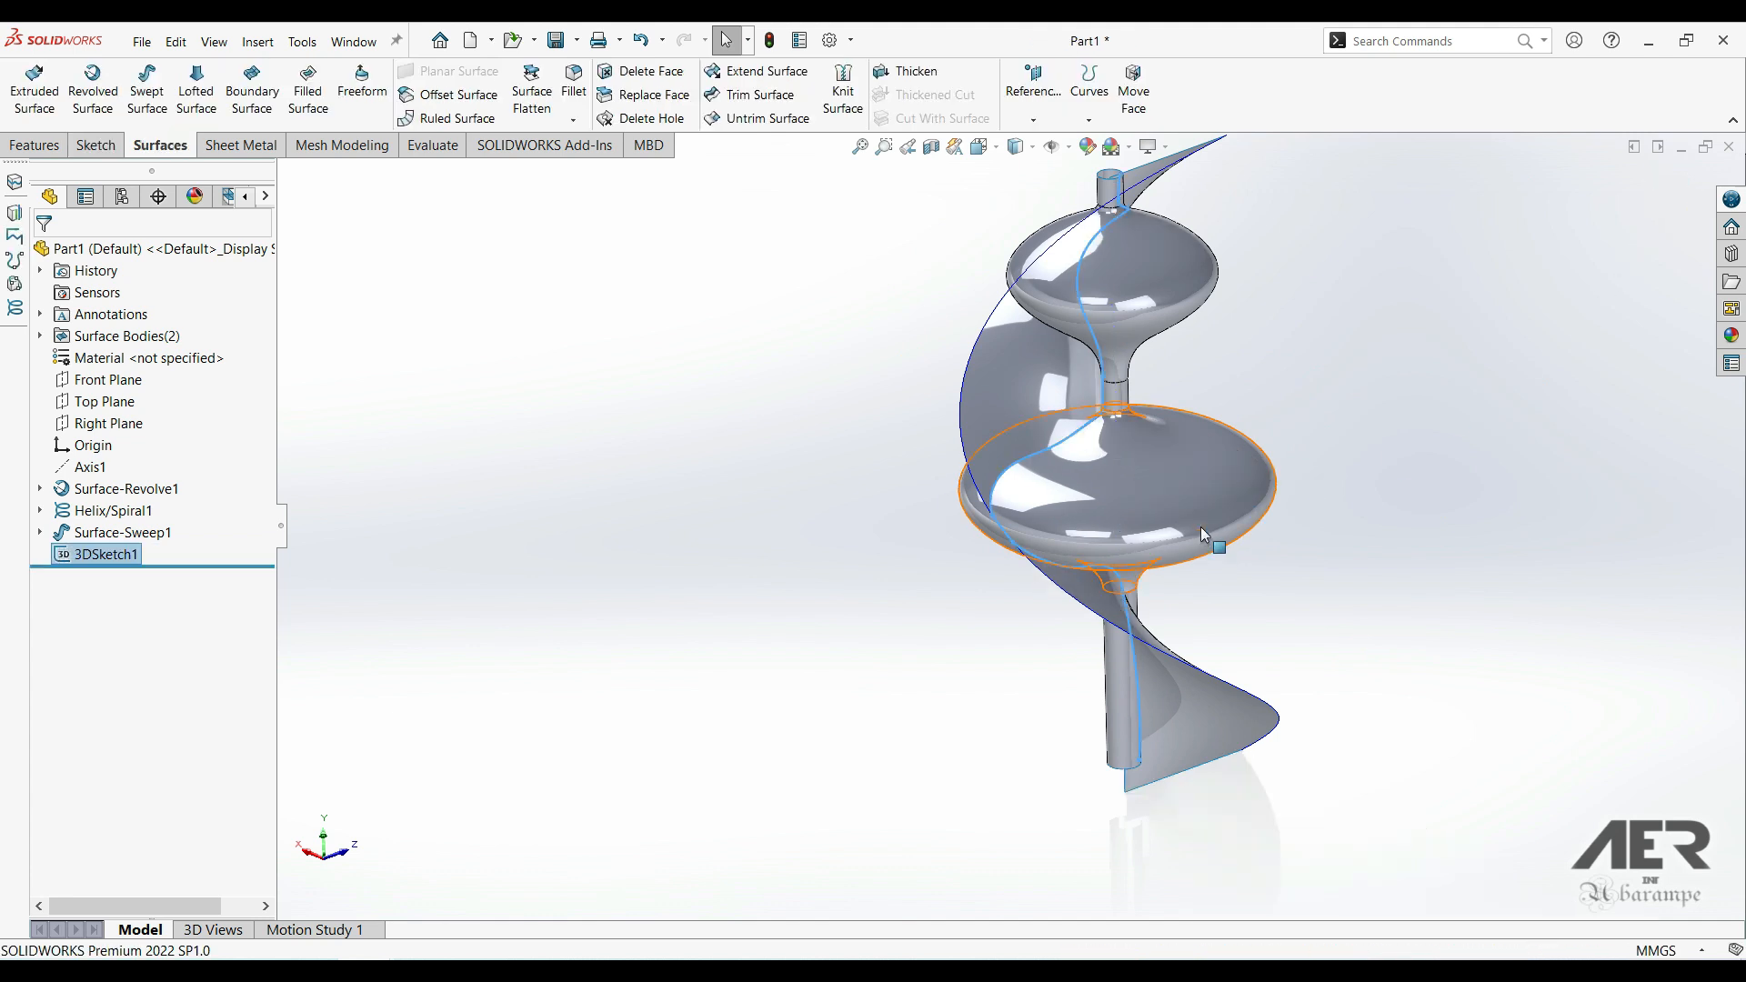
{"action": "middle_click_drag", "start_coordinate": [1103, 573], "coordinate": [1050, 582]}
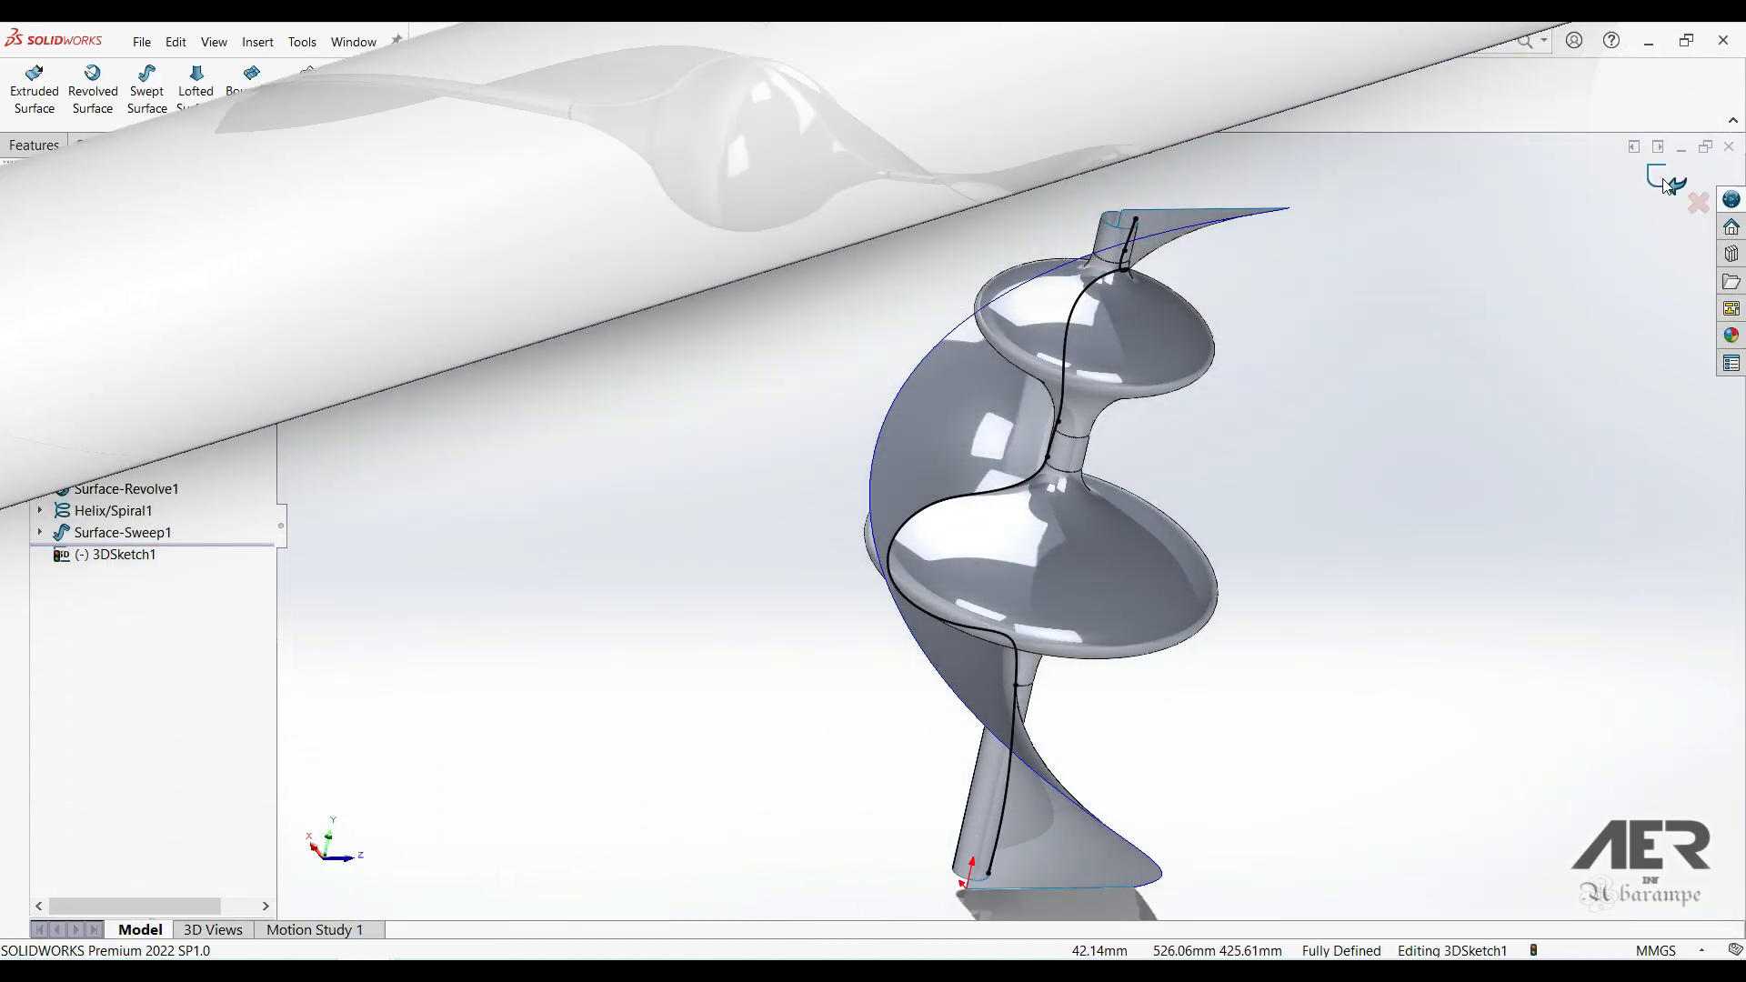
{"action": "middle_click_drag", "start_coordinate": [1122, 549], "coordinate": [1149, 435]}
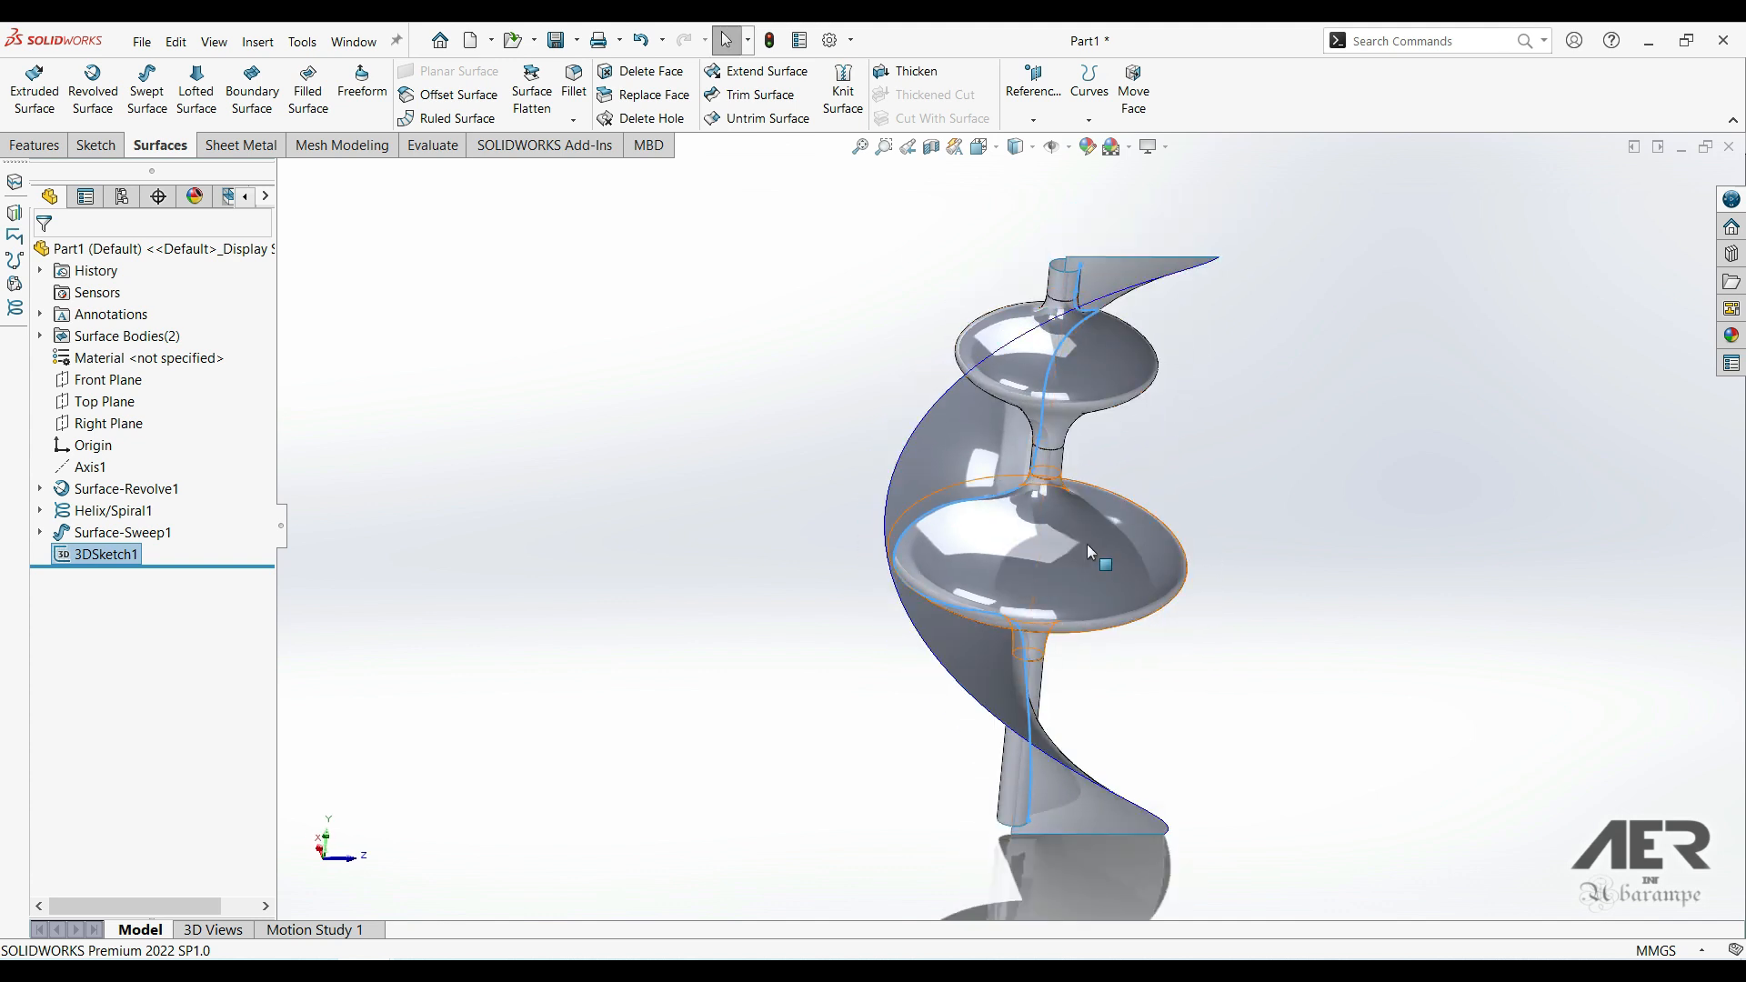
- Hide the helical swept surface, the revolved surface and the helix curve, leaving only the 3D intersection curve displayed
{"action": "left_click", "coordinate": [218, 533]}
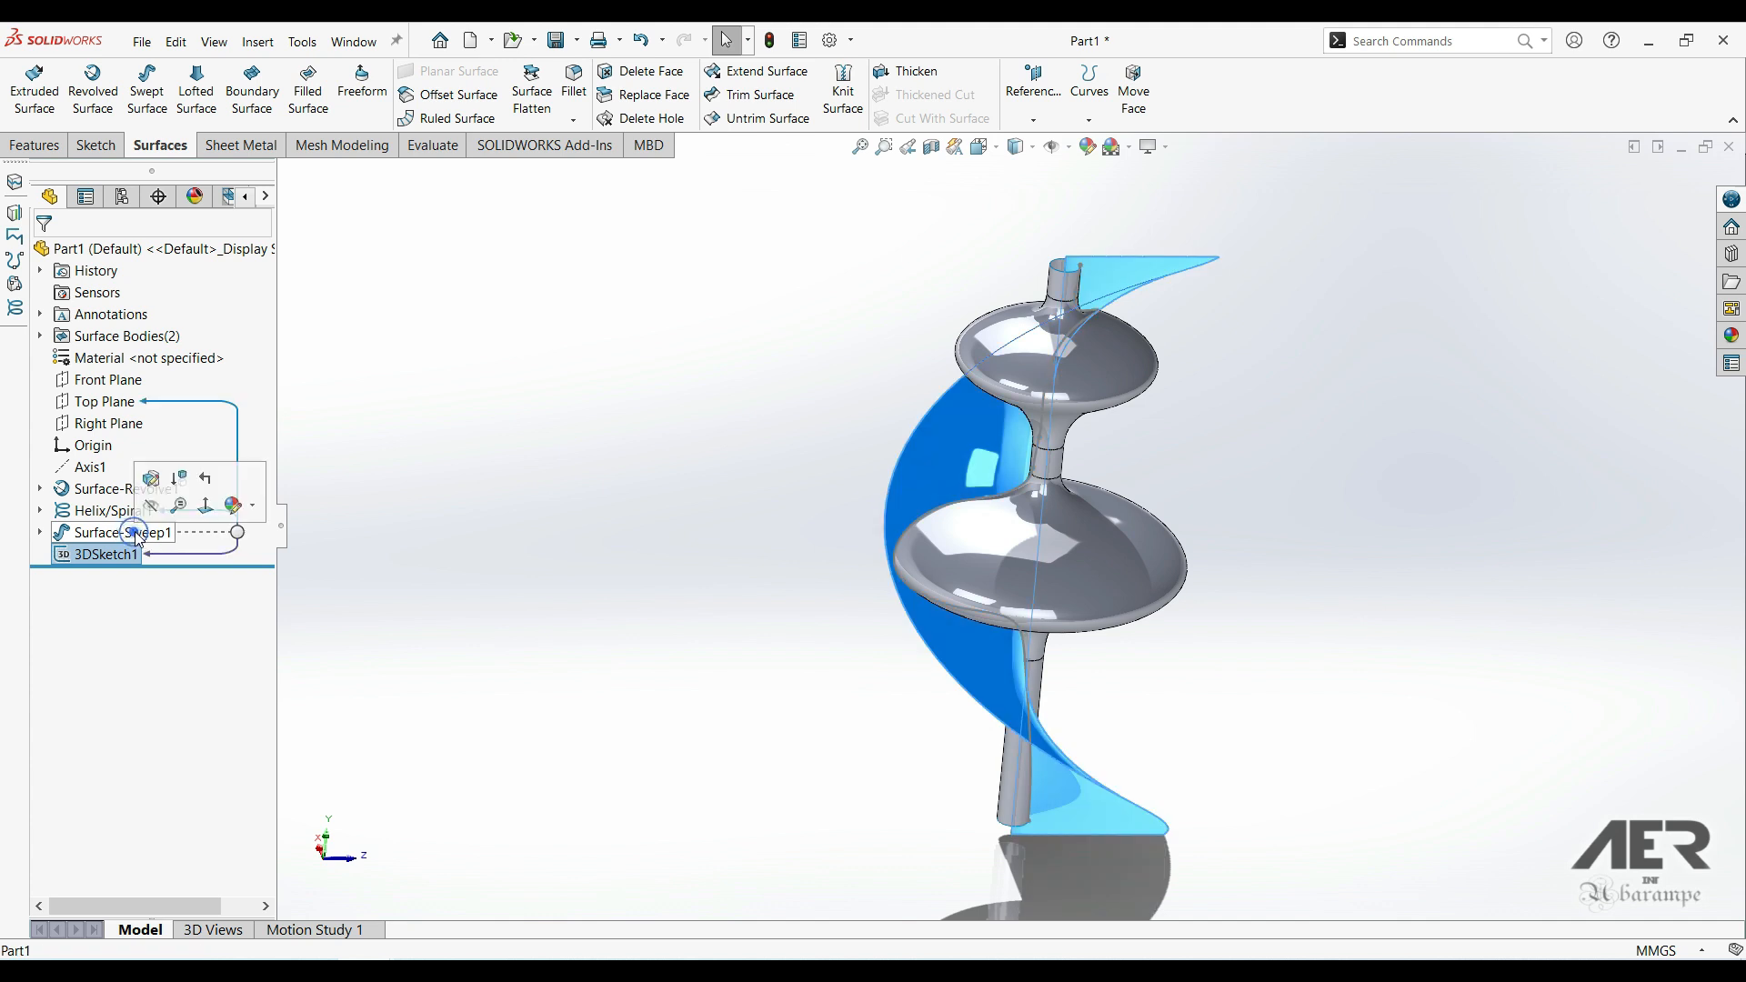
{"action": "left_click", "coordinate": [153, 512]}
{"action": "mouse_move", "coordinate": [153, 514]}
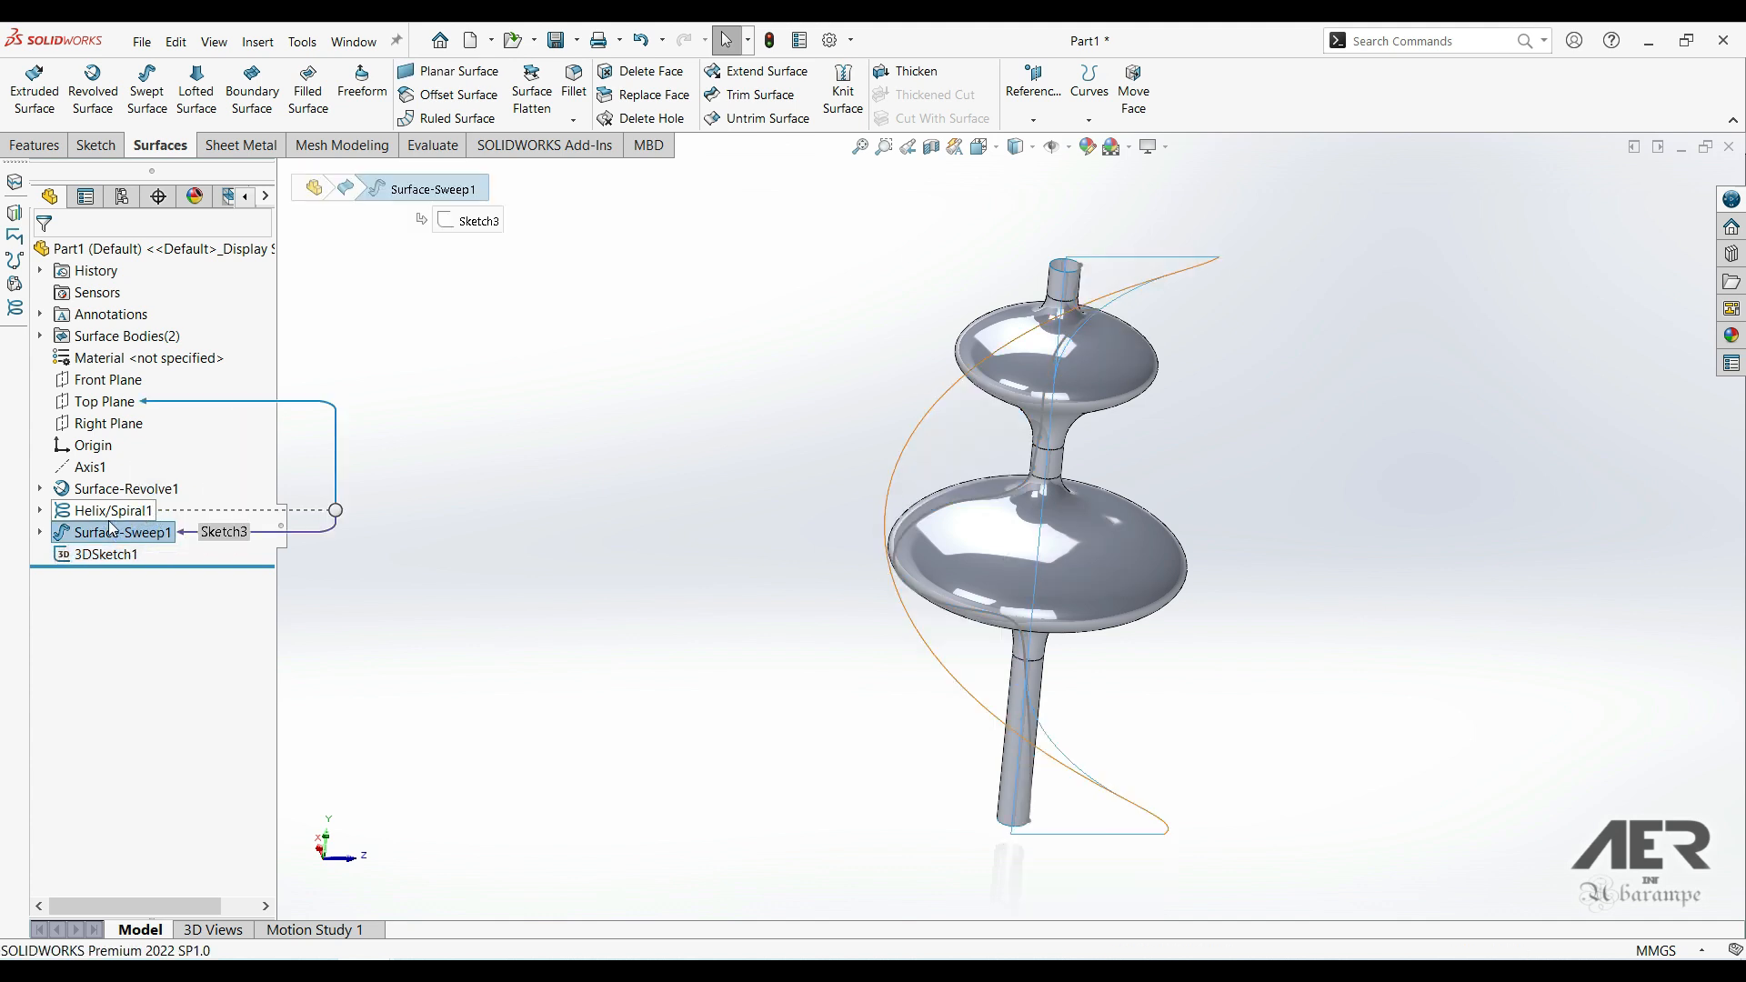
{"action": "left_click", "coordinate": [114, 488]}
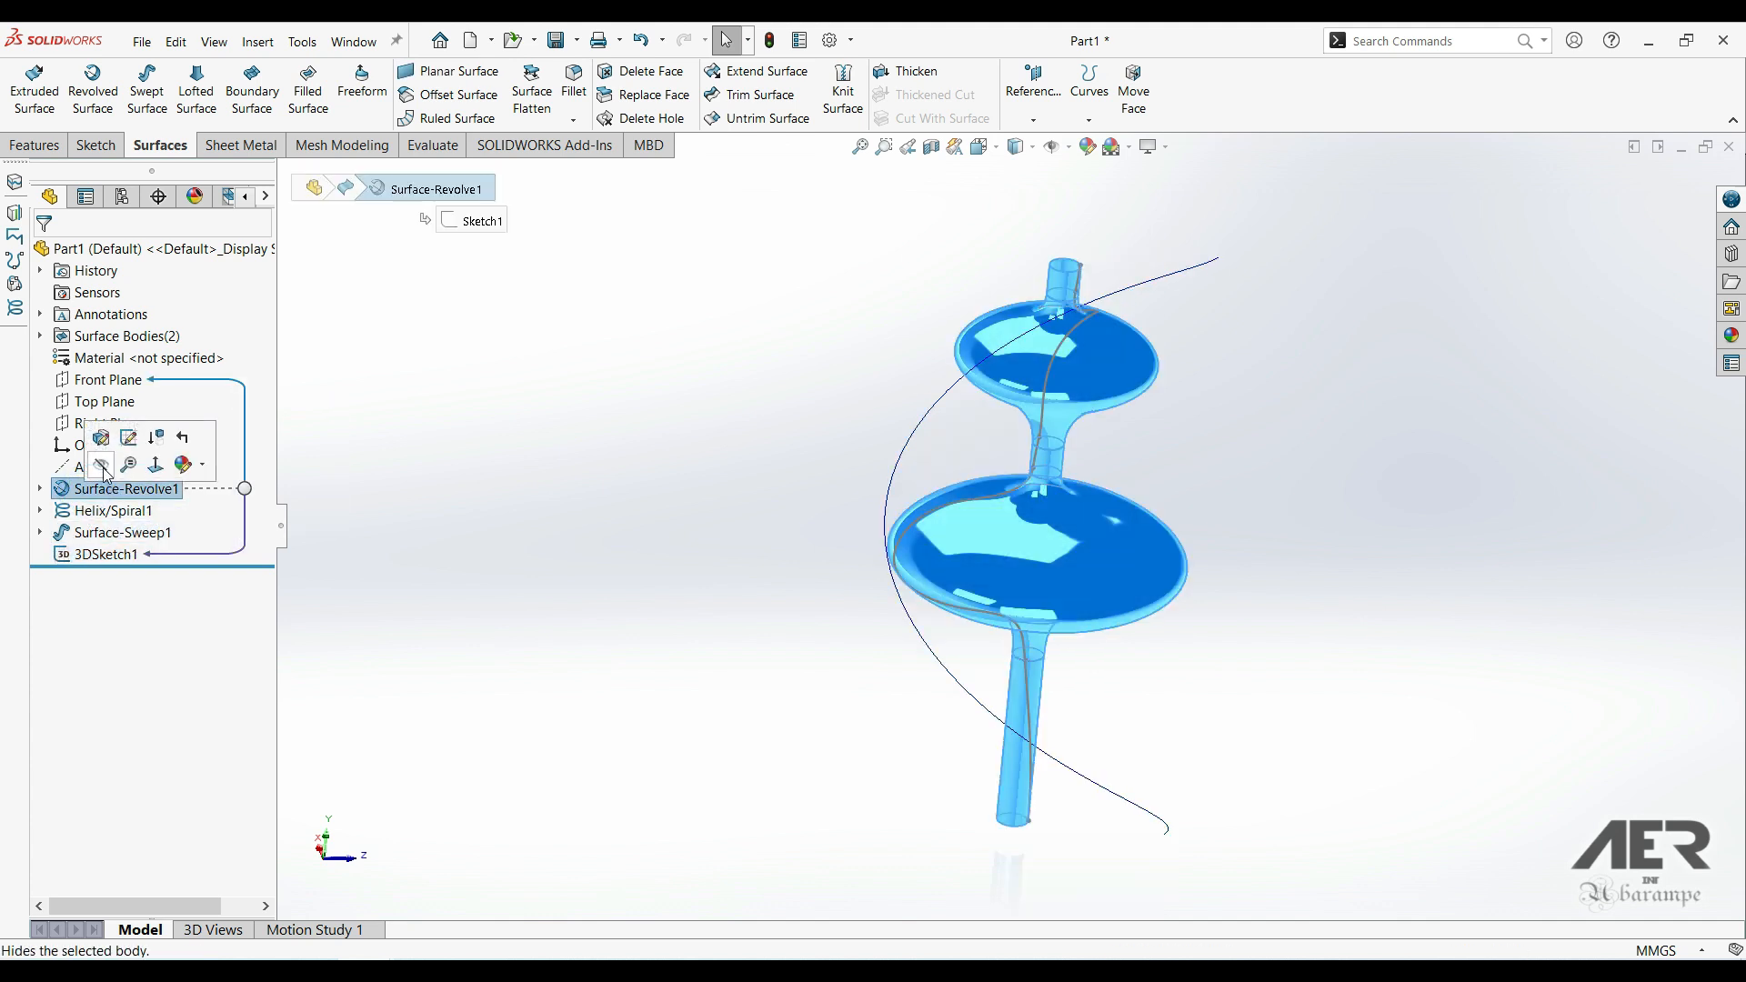
{"action": "left_click", "coordinate": [104, 468]}
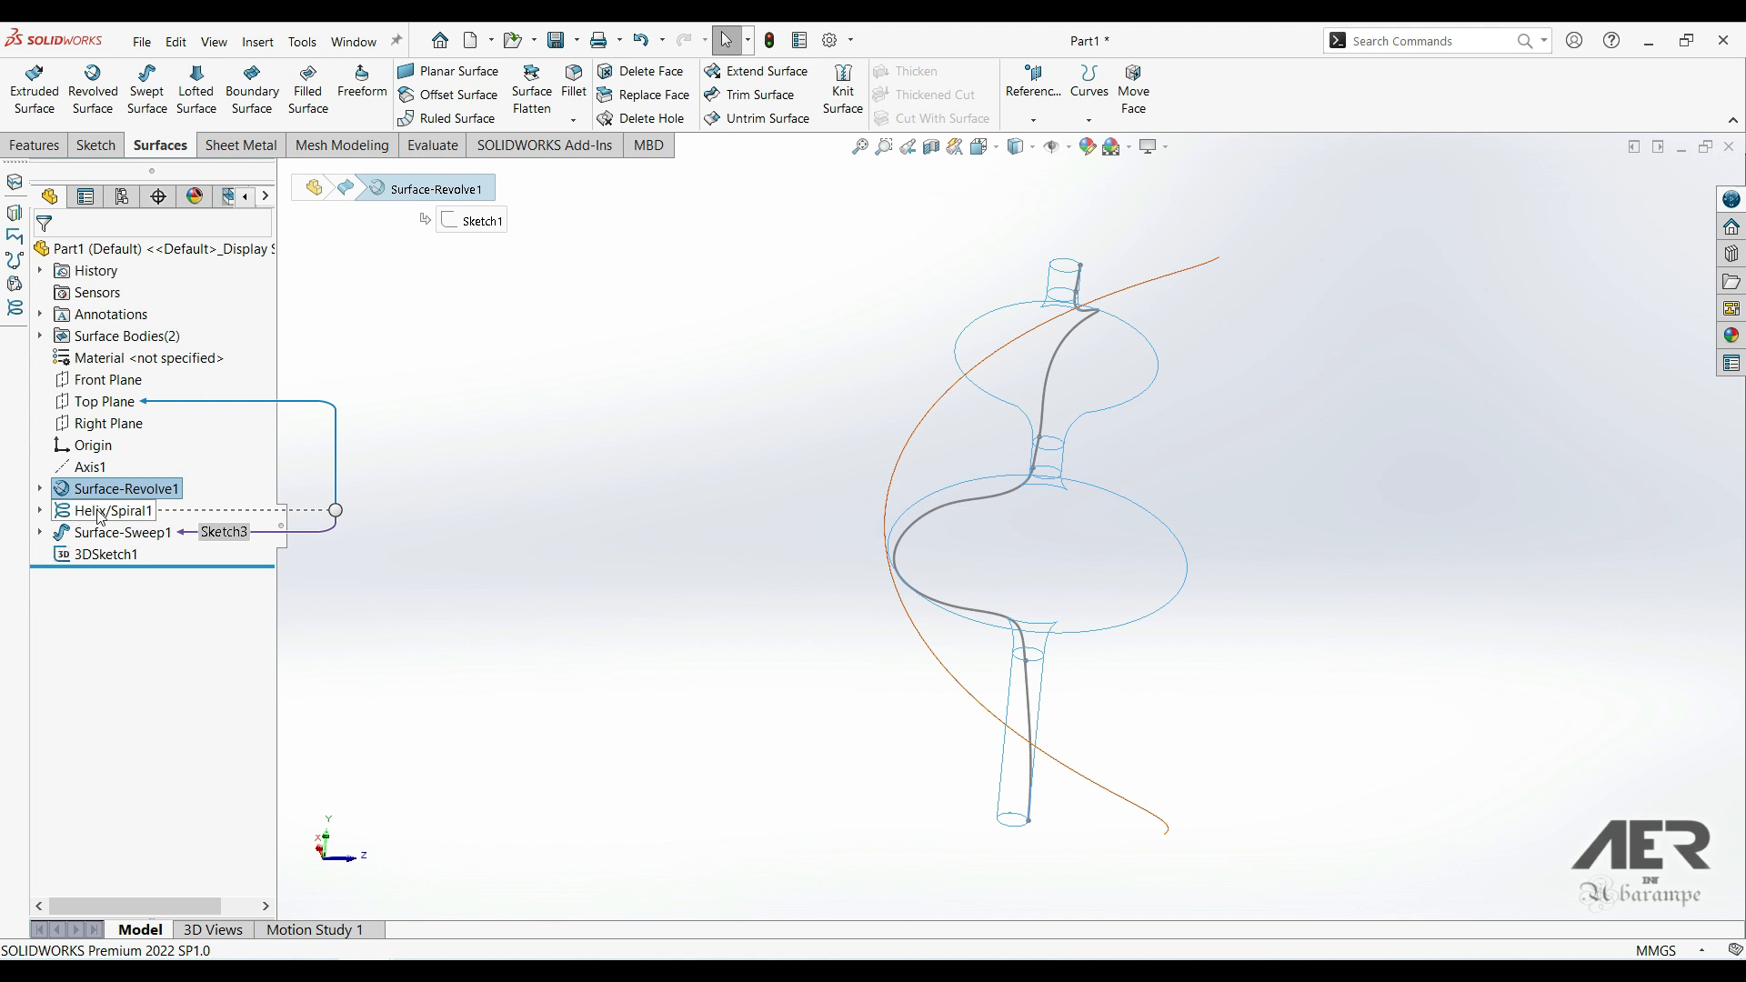
{"action": "left_click", "coordinate": [102, 514]}
{"action": "left_click", "coordinate": [122, 481]}
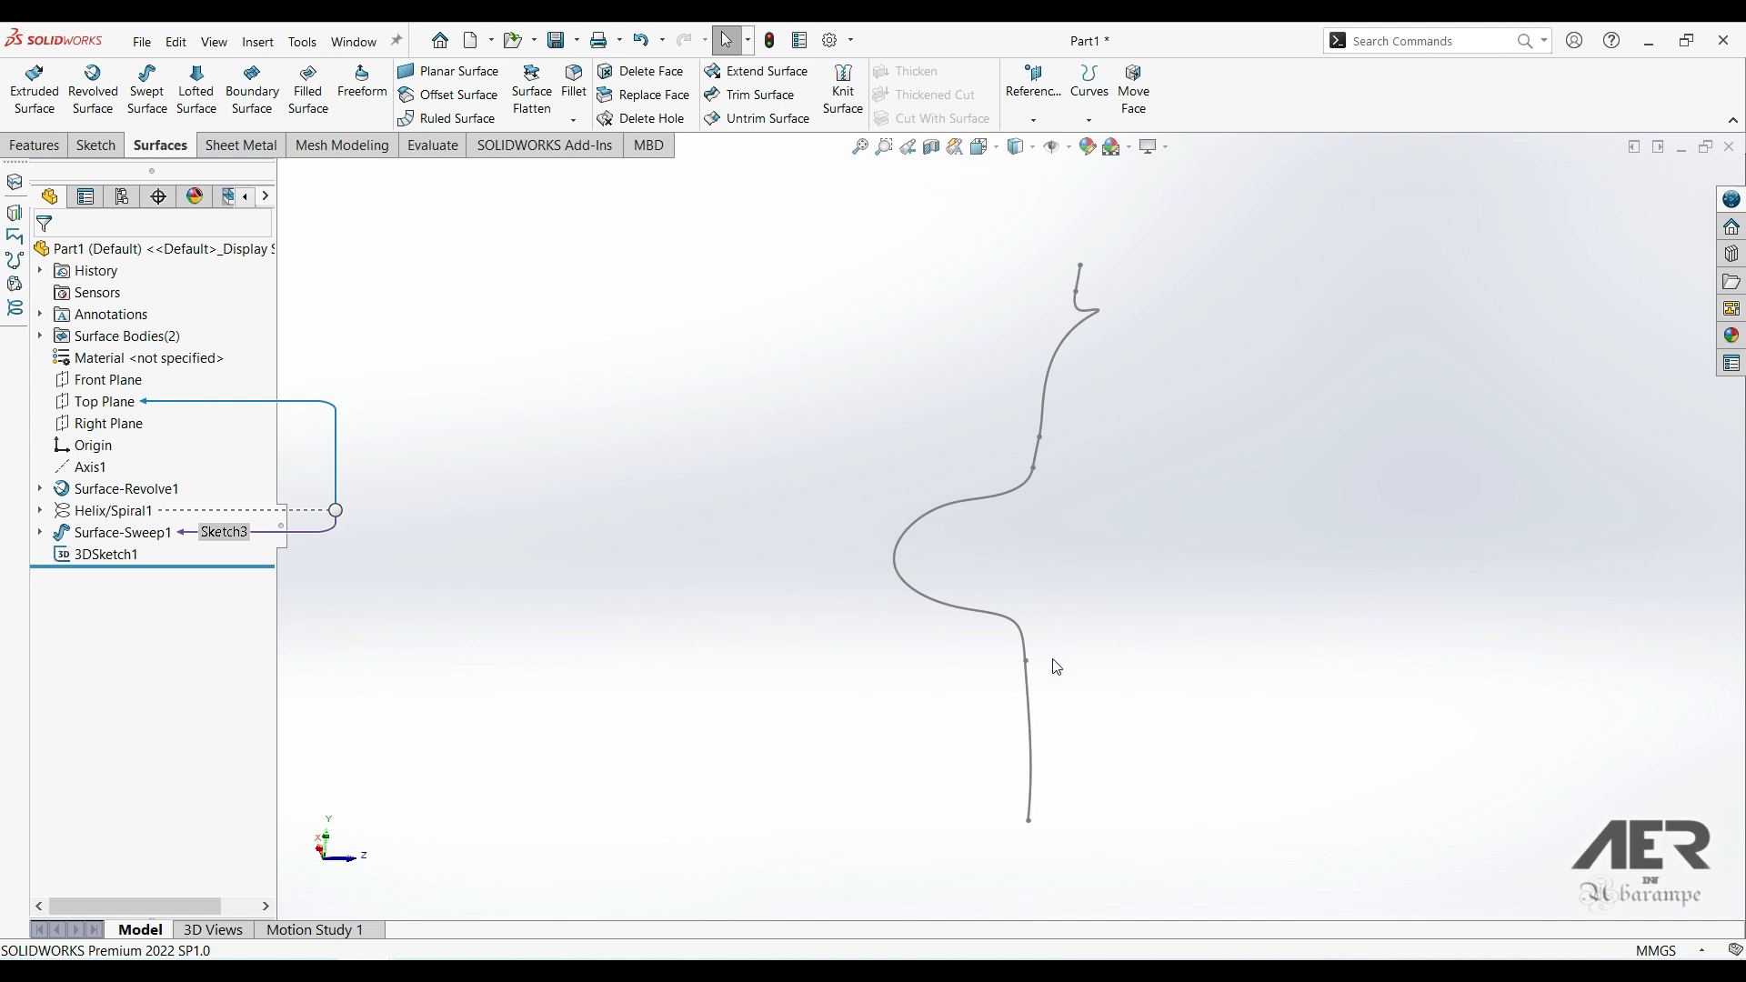
{"action": "middle_click_drag", "start_coordinate": [1019, 719], "coordinate": [1076, 563]}
{"action": "mouse_move", "coordinate": [1146, 262]}
{"action": "middle_mouse_down"}
{"action": "mouse_move", "coordinate": [1107, 272]}
{"action": "mouse_move", "coordinate": [1153, 249]}
{"action": "middle_mouse_up"}
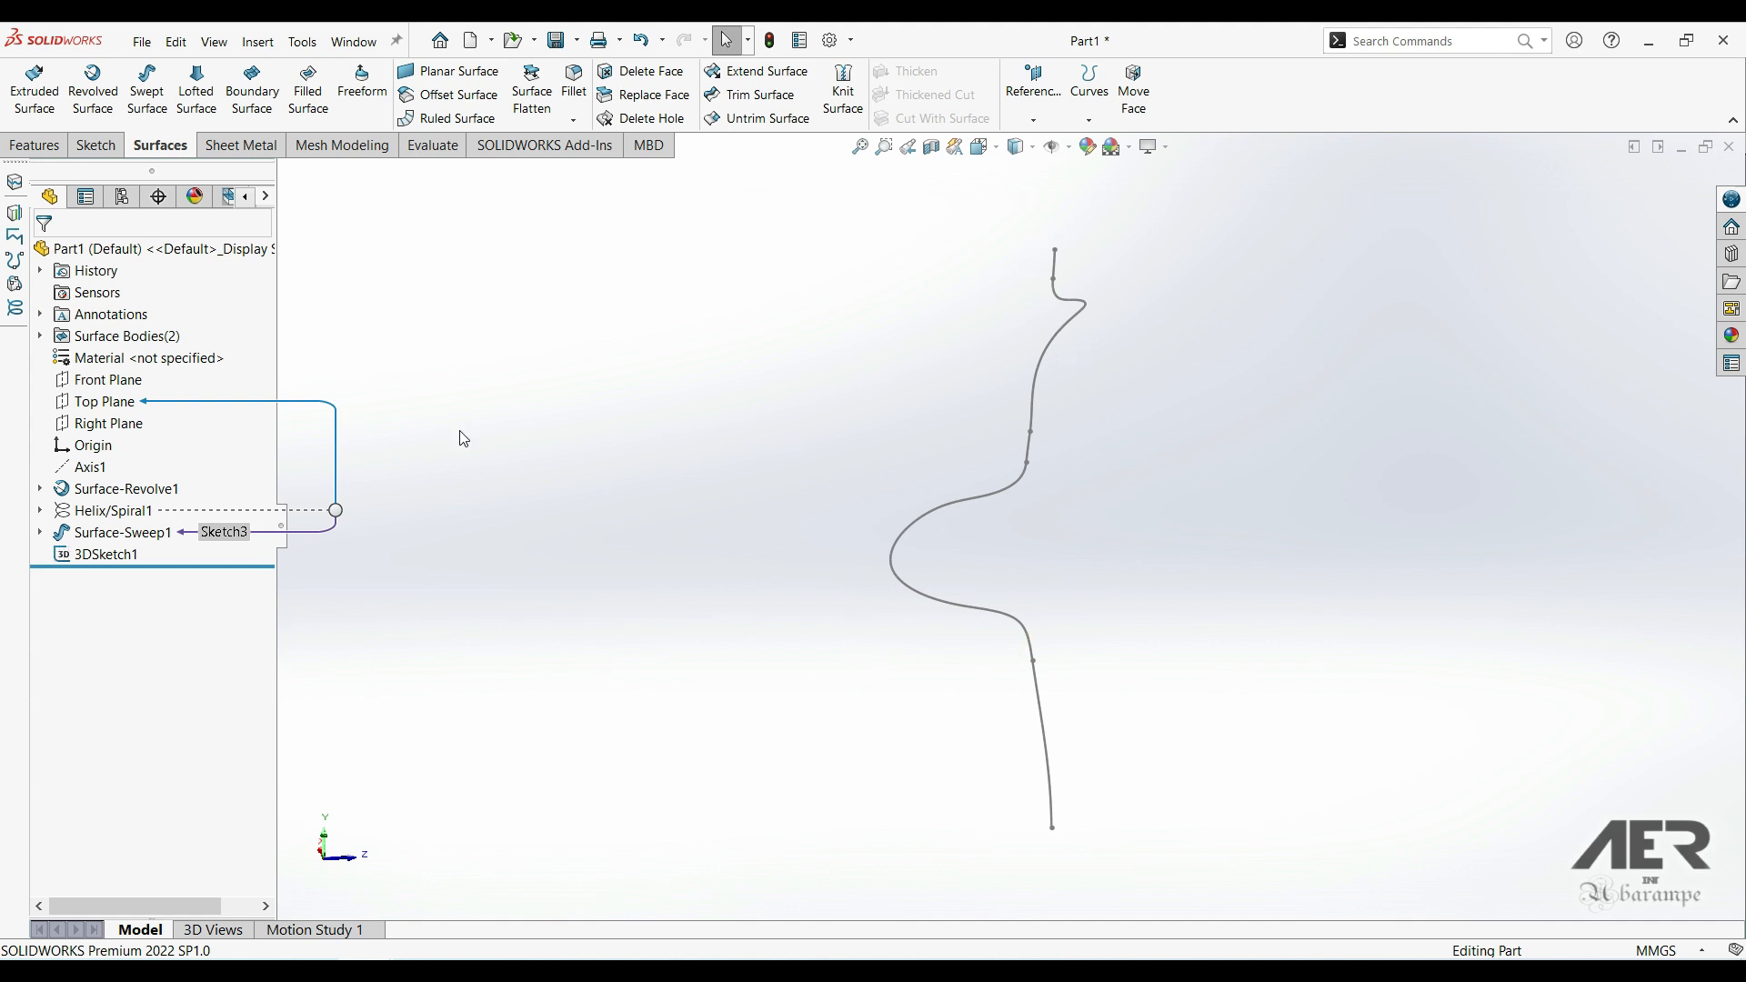
- Create a solid sweep along the 3D intersection curve using a circular profile of 6.6 mm diameter
{"action": "left_click", "coordinate": [47, 151]}
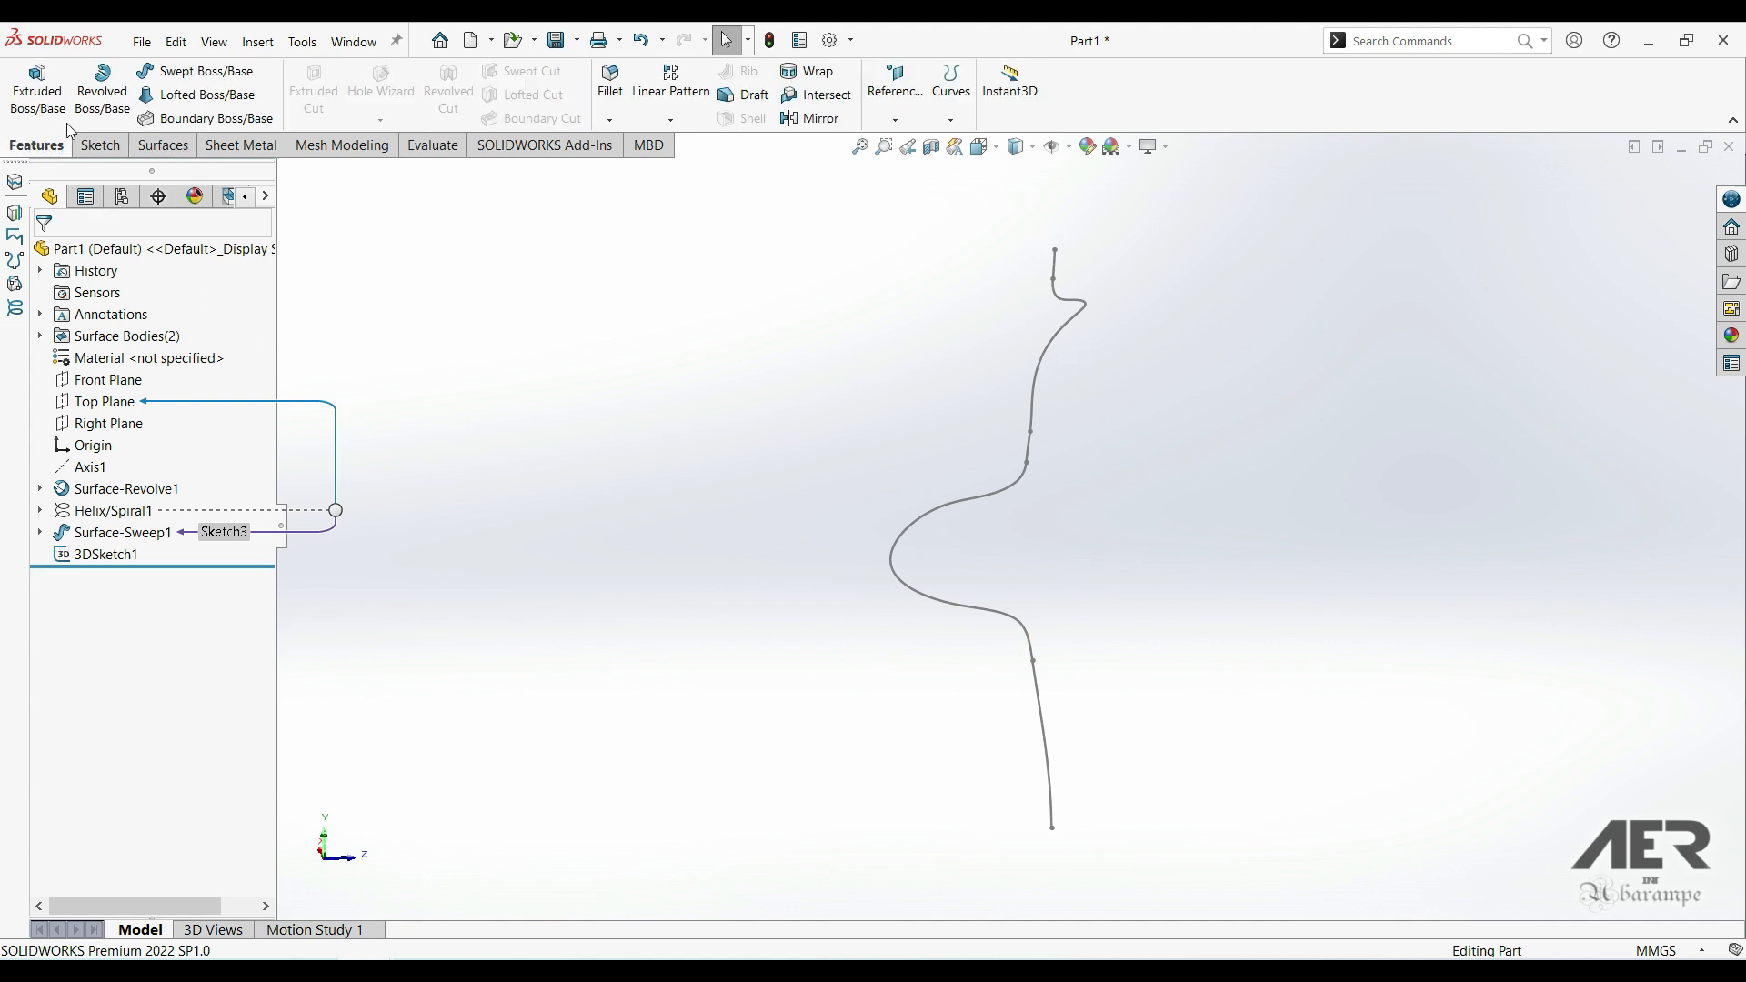
{"action": "left_click", "coordinate": [187, 76]}
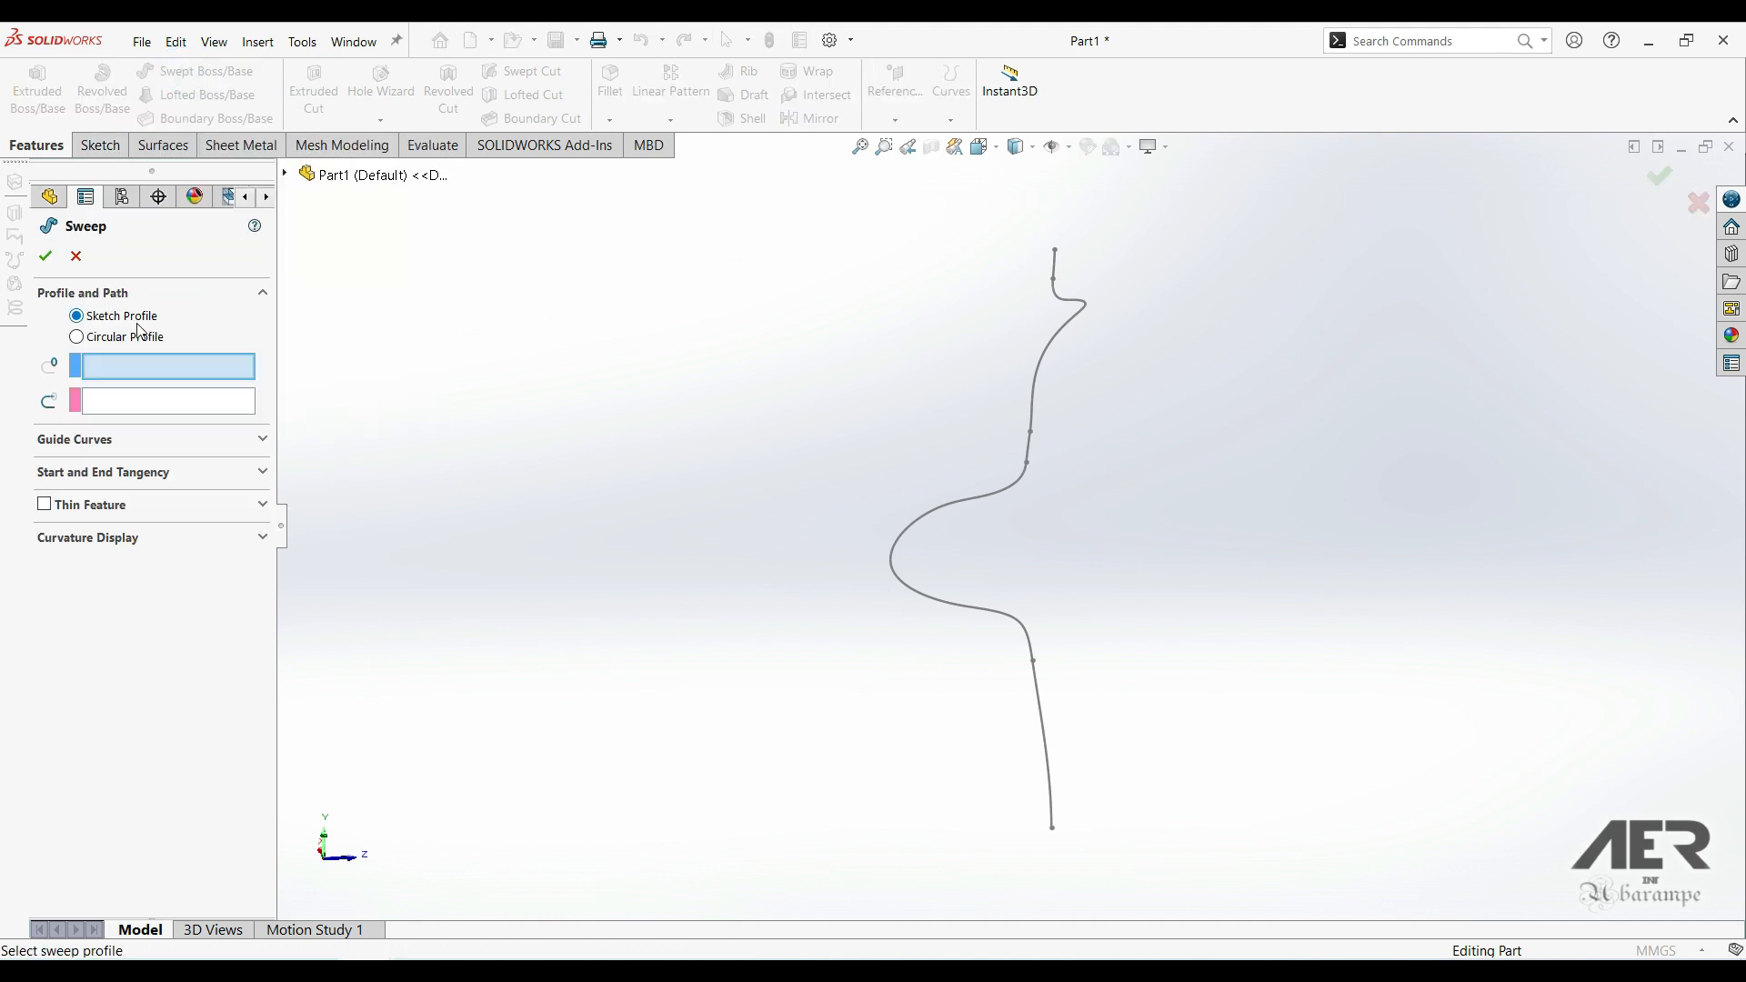
{"action": "left_click", "coordinate": [93, 340]}
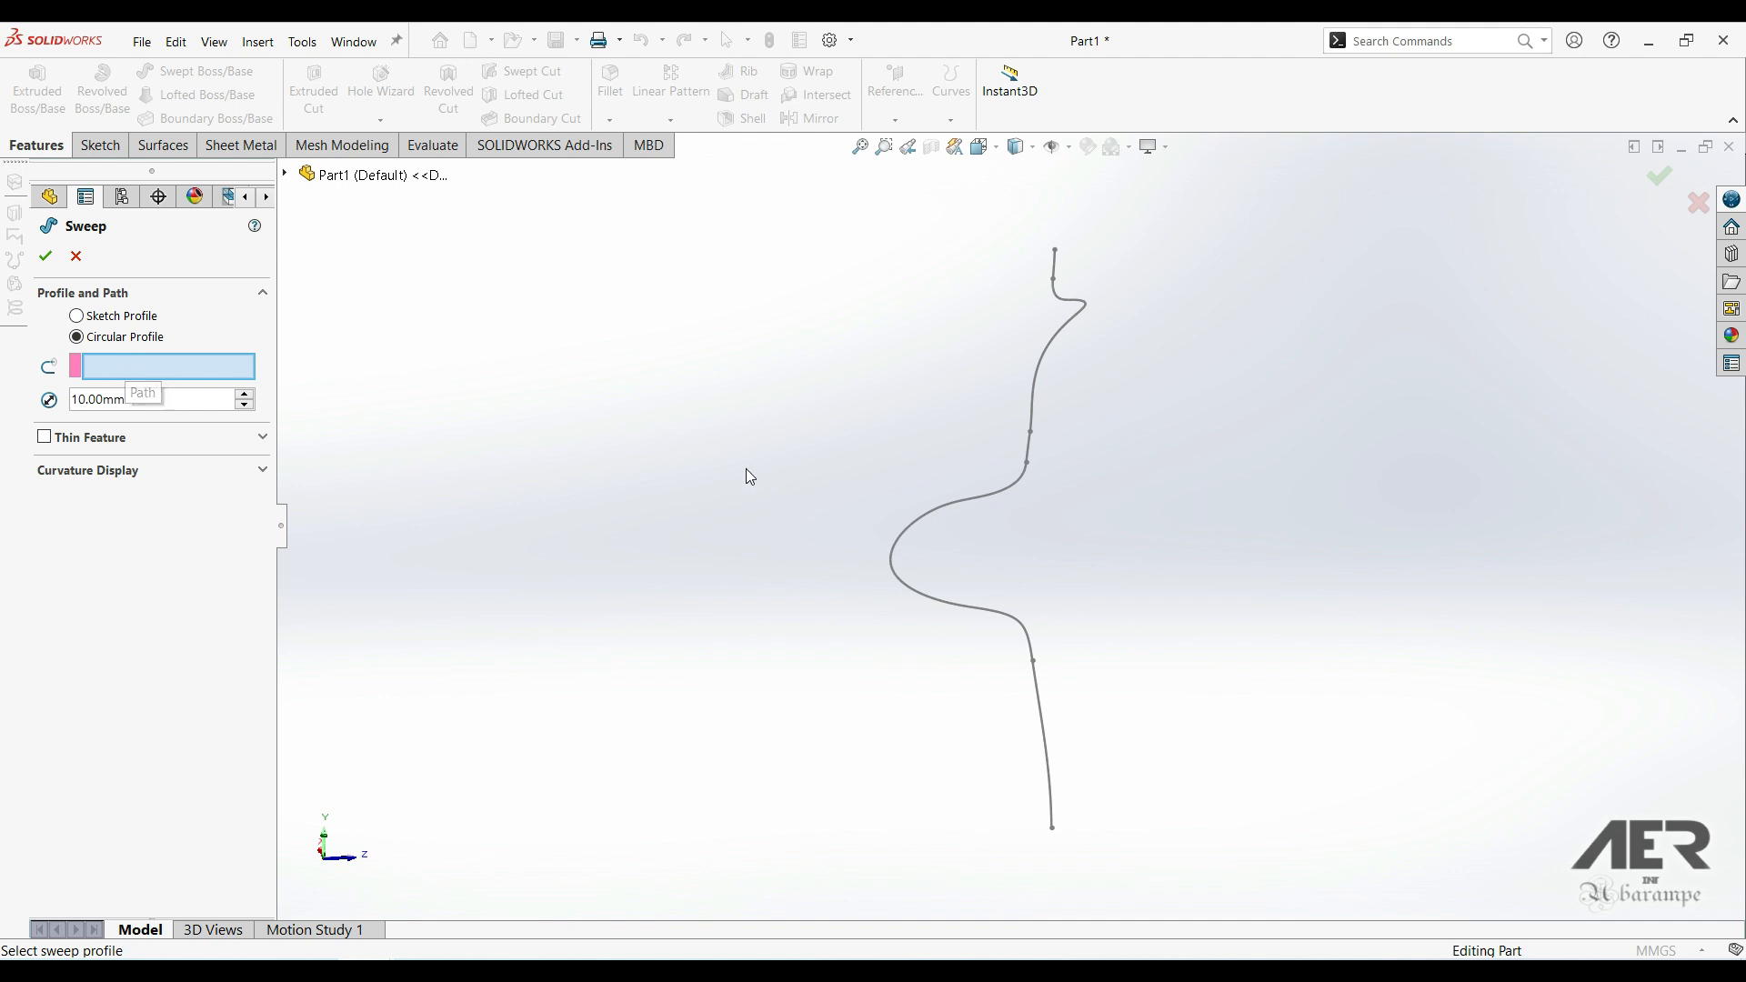
{"action": "left_click", "coordinate": [937, 510]}
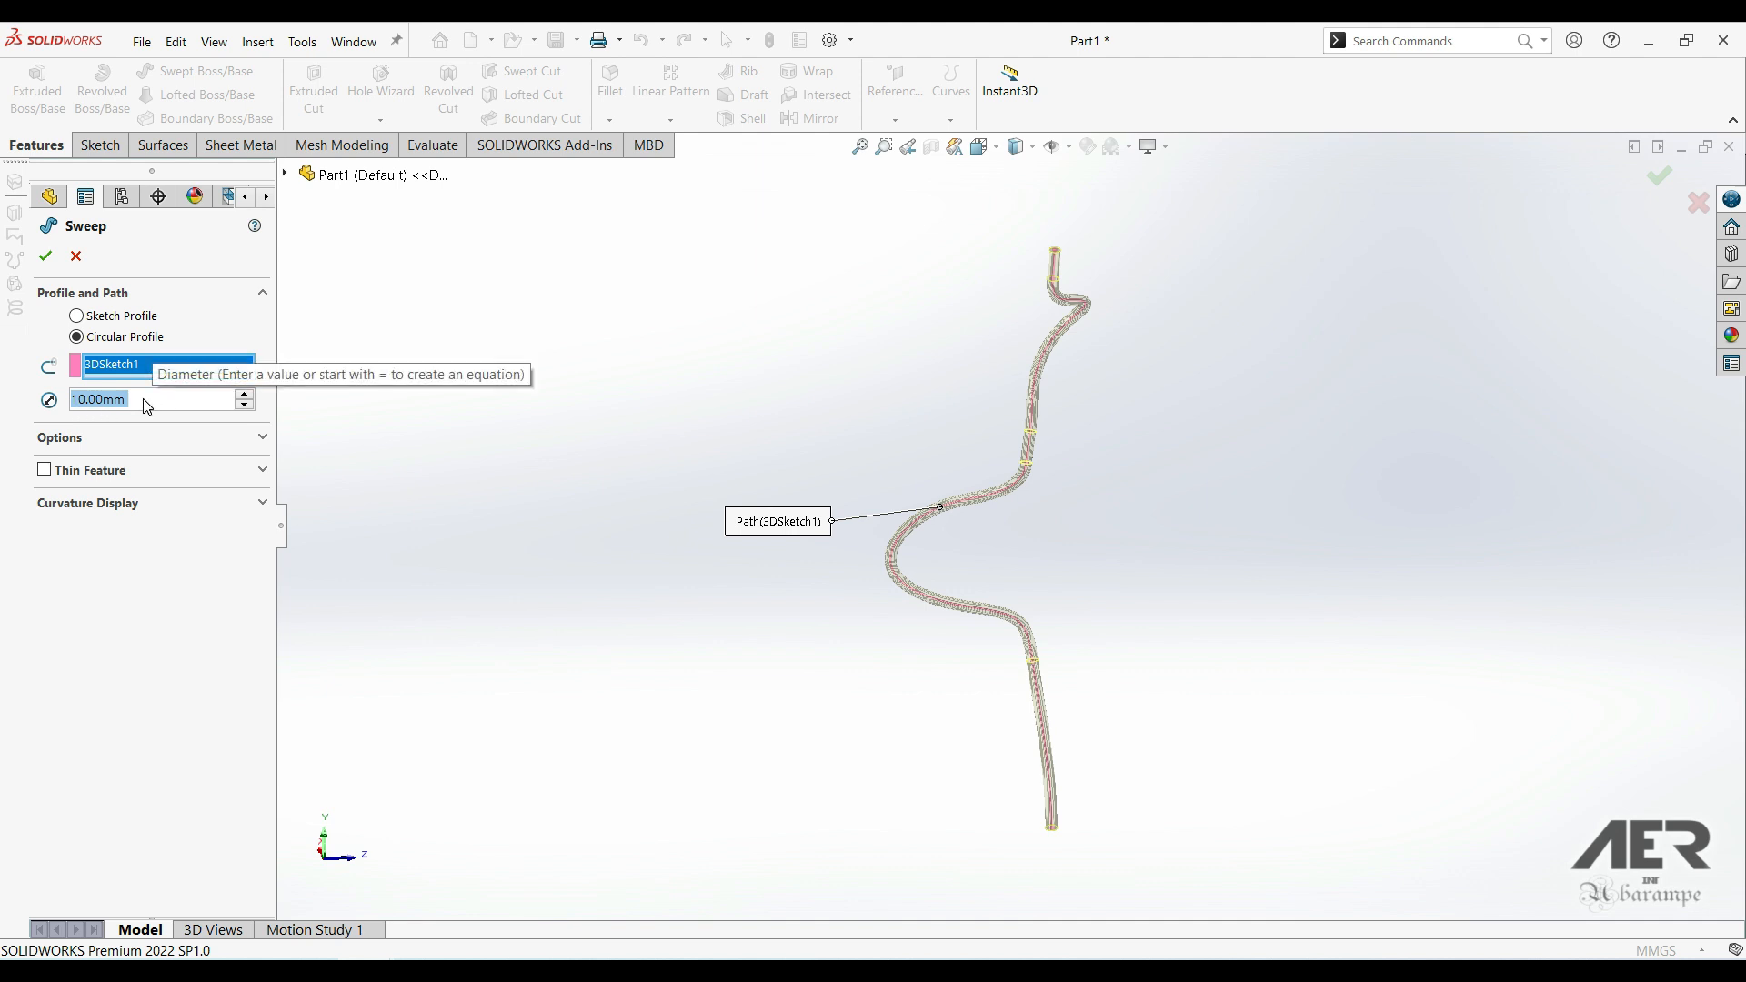
{"action": "type", "text": "6.6"}
{"action": "key", "text": "Return"}
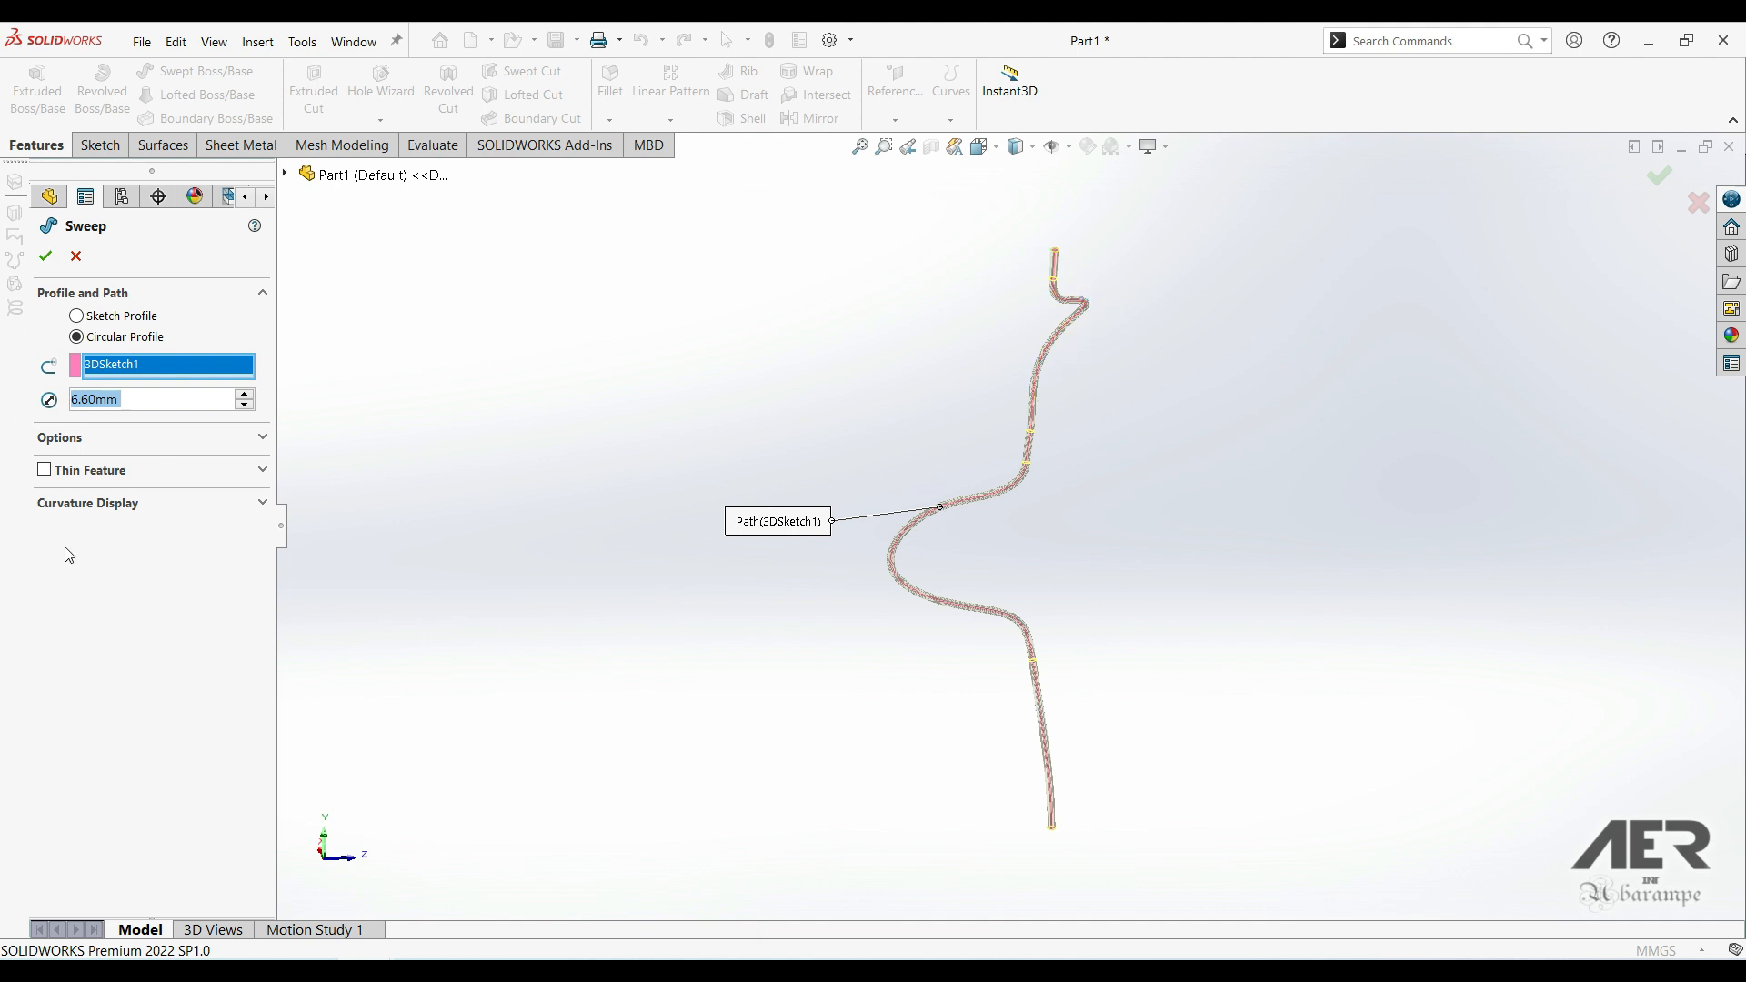
{"action": "left_click", "coordinate": [45, 257]}
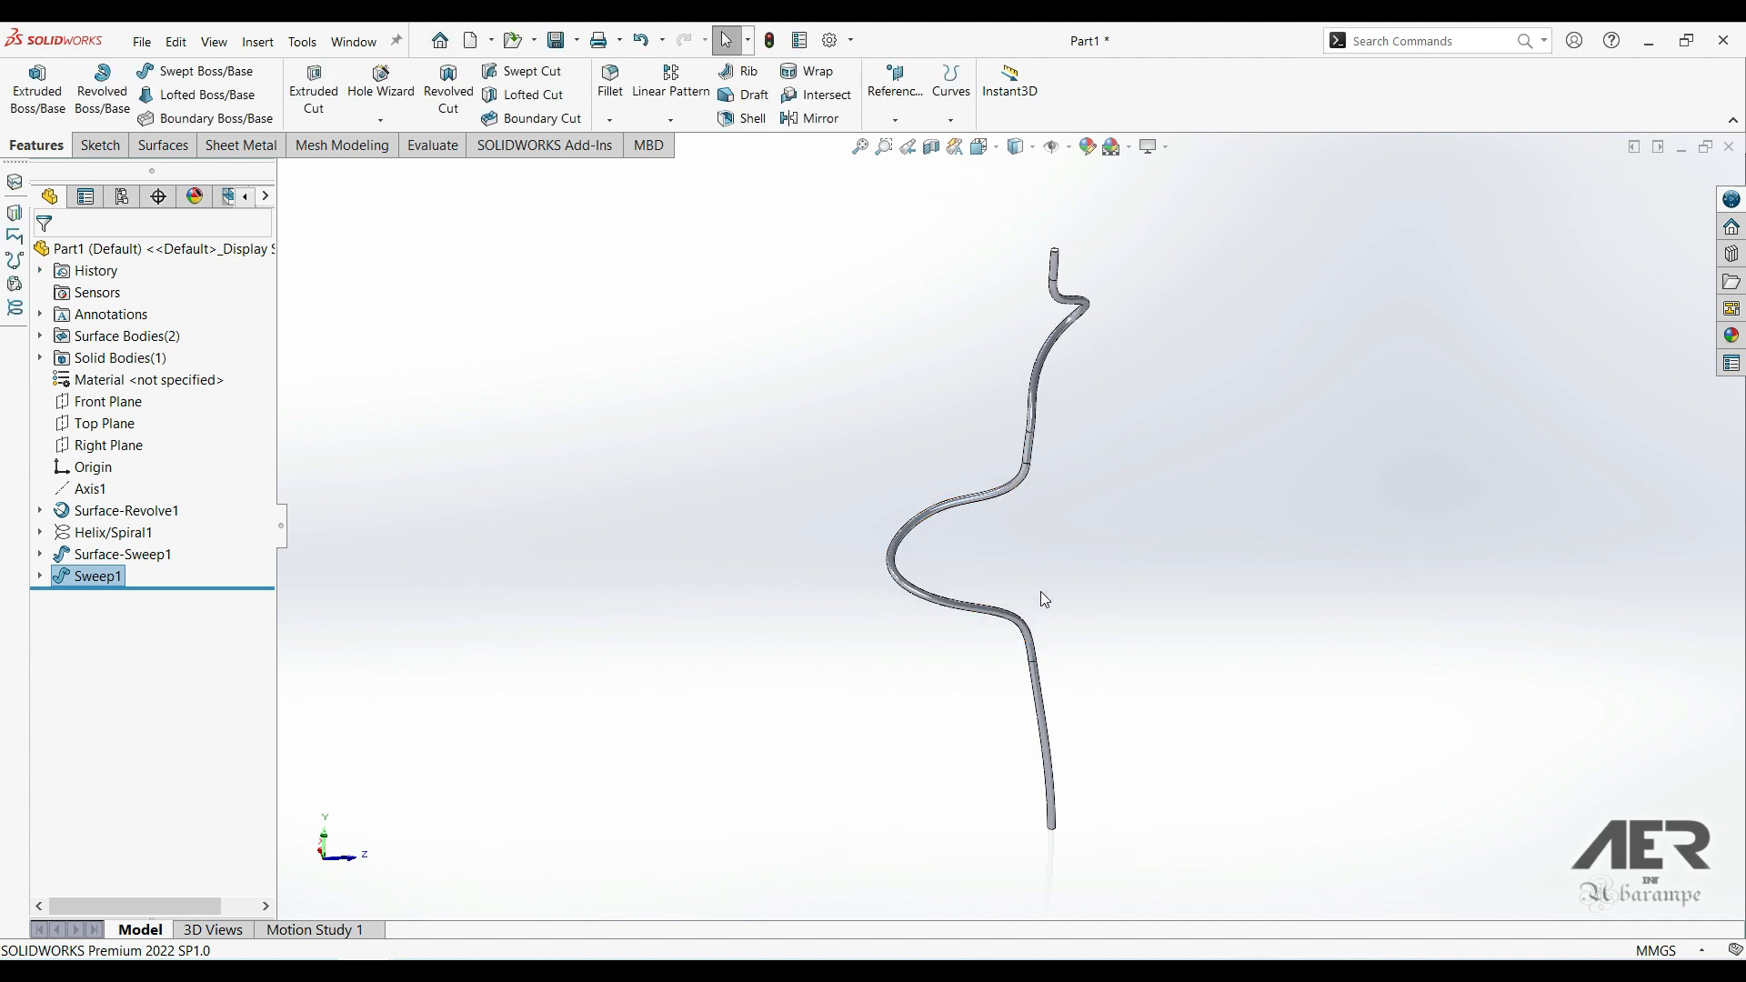
- Set up a circular pattern around Axis1 with 15 equally spaced instances over 360 degrees
{"action": "left_click", "coordinate": [701, 589]}
{"action": "mouse_move", "coordinate": [698, 589]}
{"action": "middle_mouse_down"}
{"action": "mouse_move", "coordinate": [795, 577]}
{"action": "mouse_move", "coordinate": [836, 595]}
{"action": "mouse_move", "coordinate": [780, 577]}
{"action": "mouse_move", "coordinate": [803, 577]}
{"action": "middle_mouse_up"}
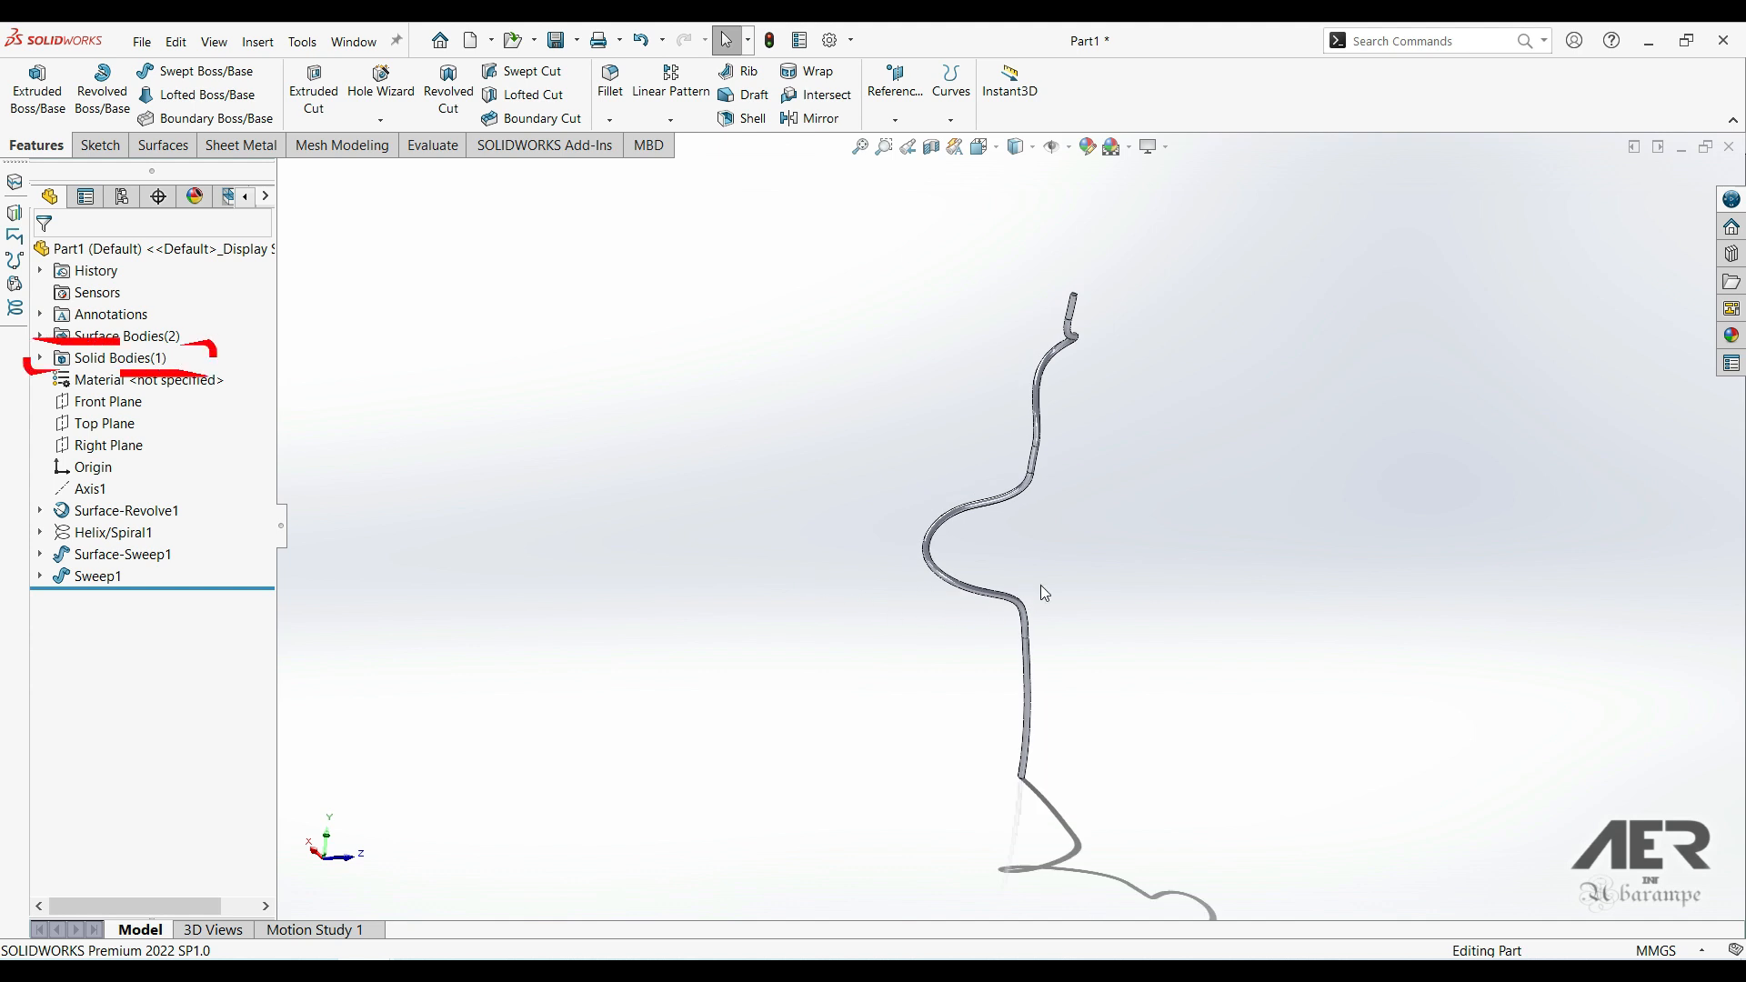
{"action": "mouse_move", "coordinate": [913, 492]}
{"action": "middle_mouse_down"}
{"action": "mouse_move", "coordinate": [846, 476]}
{"action": "mouse_move", "coordinate": [880, 510]}
{"action": "middle_mouse_up"}
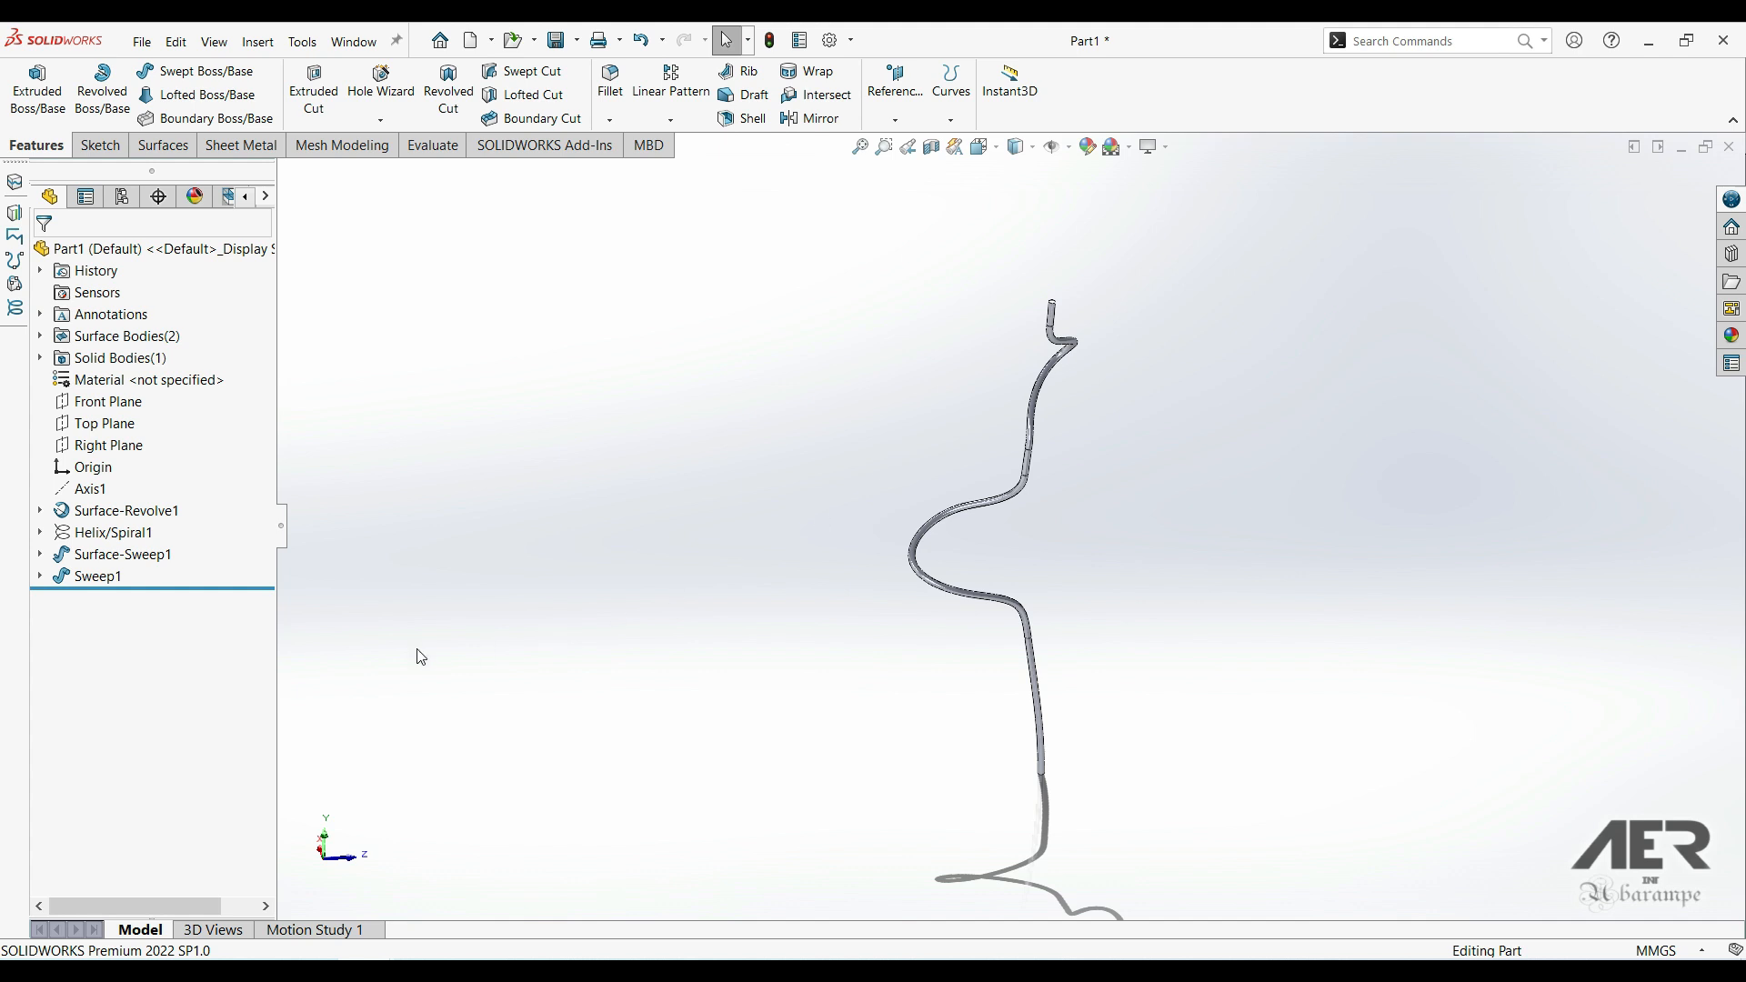
{"action": "mouse_move", "coordinate": [101, 492]}
{"action": "left_click", "coordinate": [671, 121]}
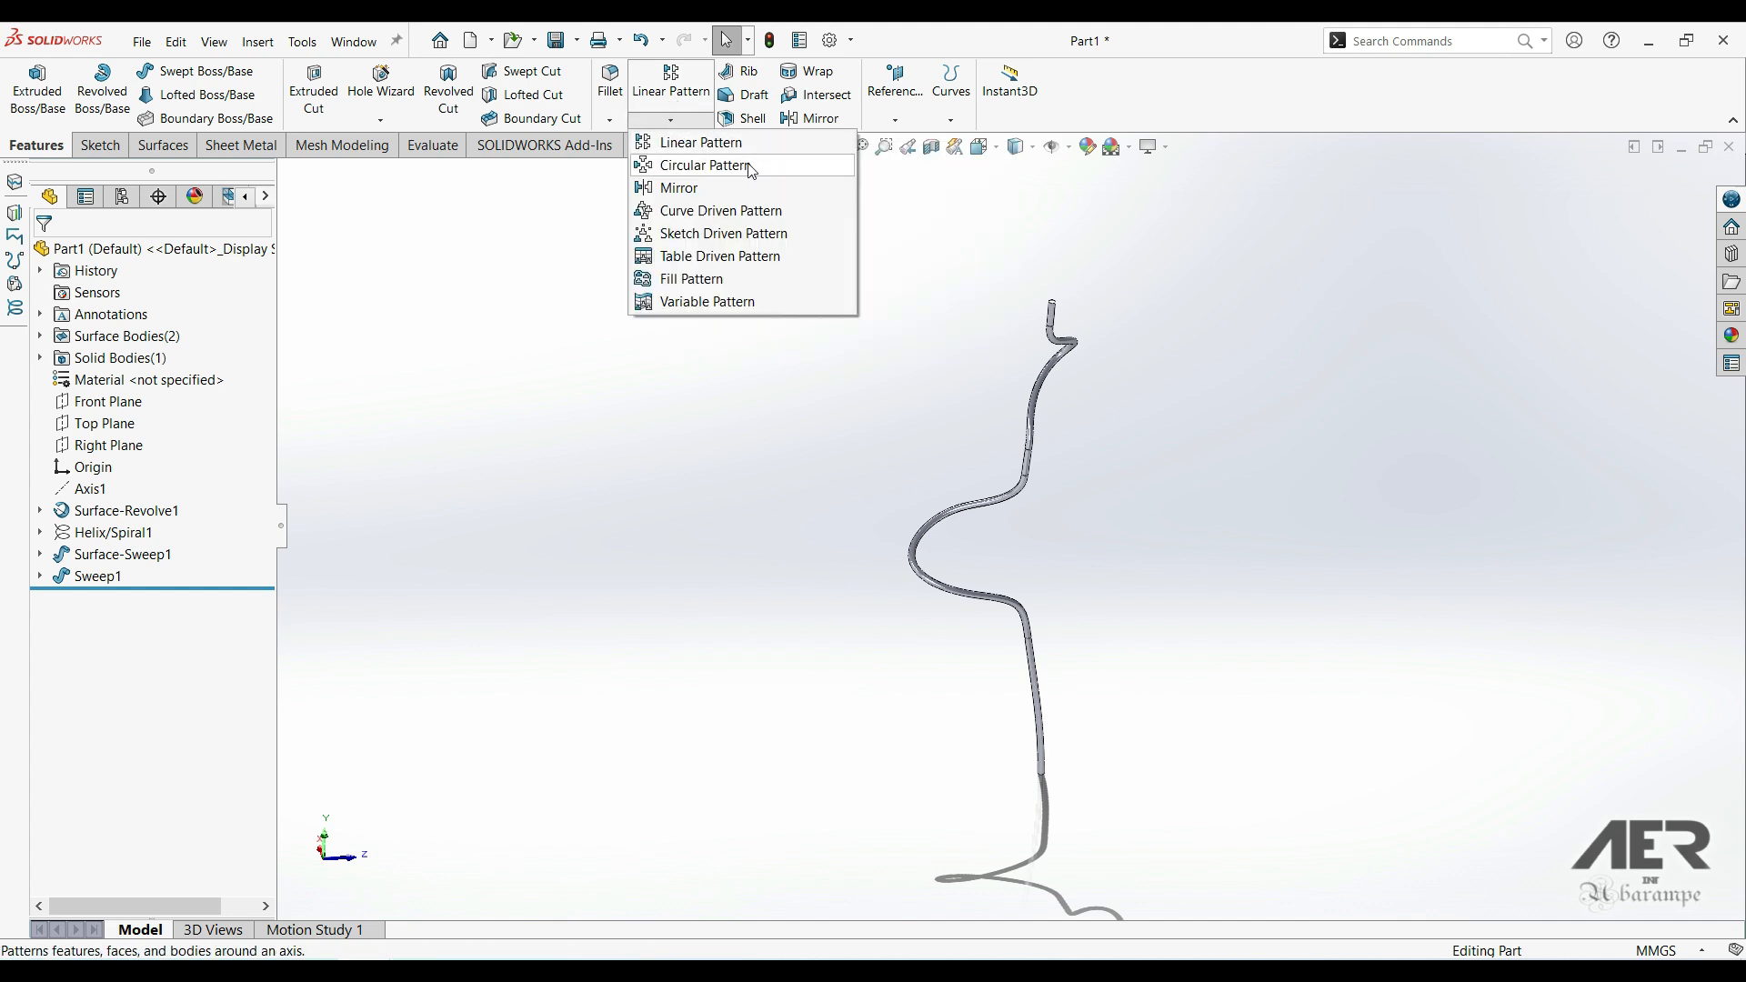
{"action": "left_click", "coordinate": [656, 169]}
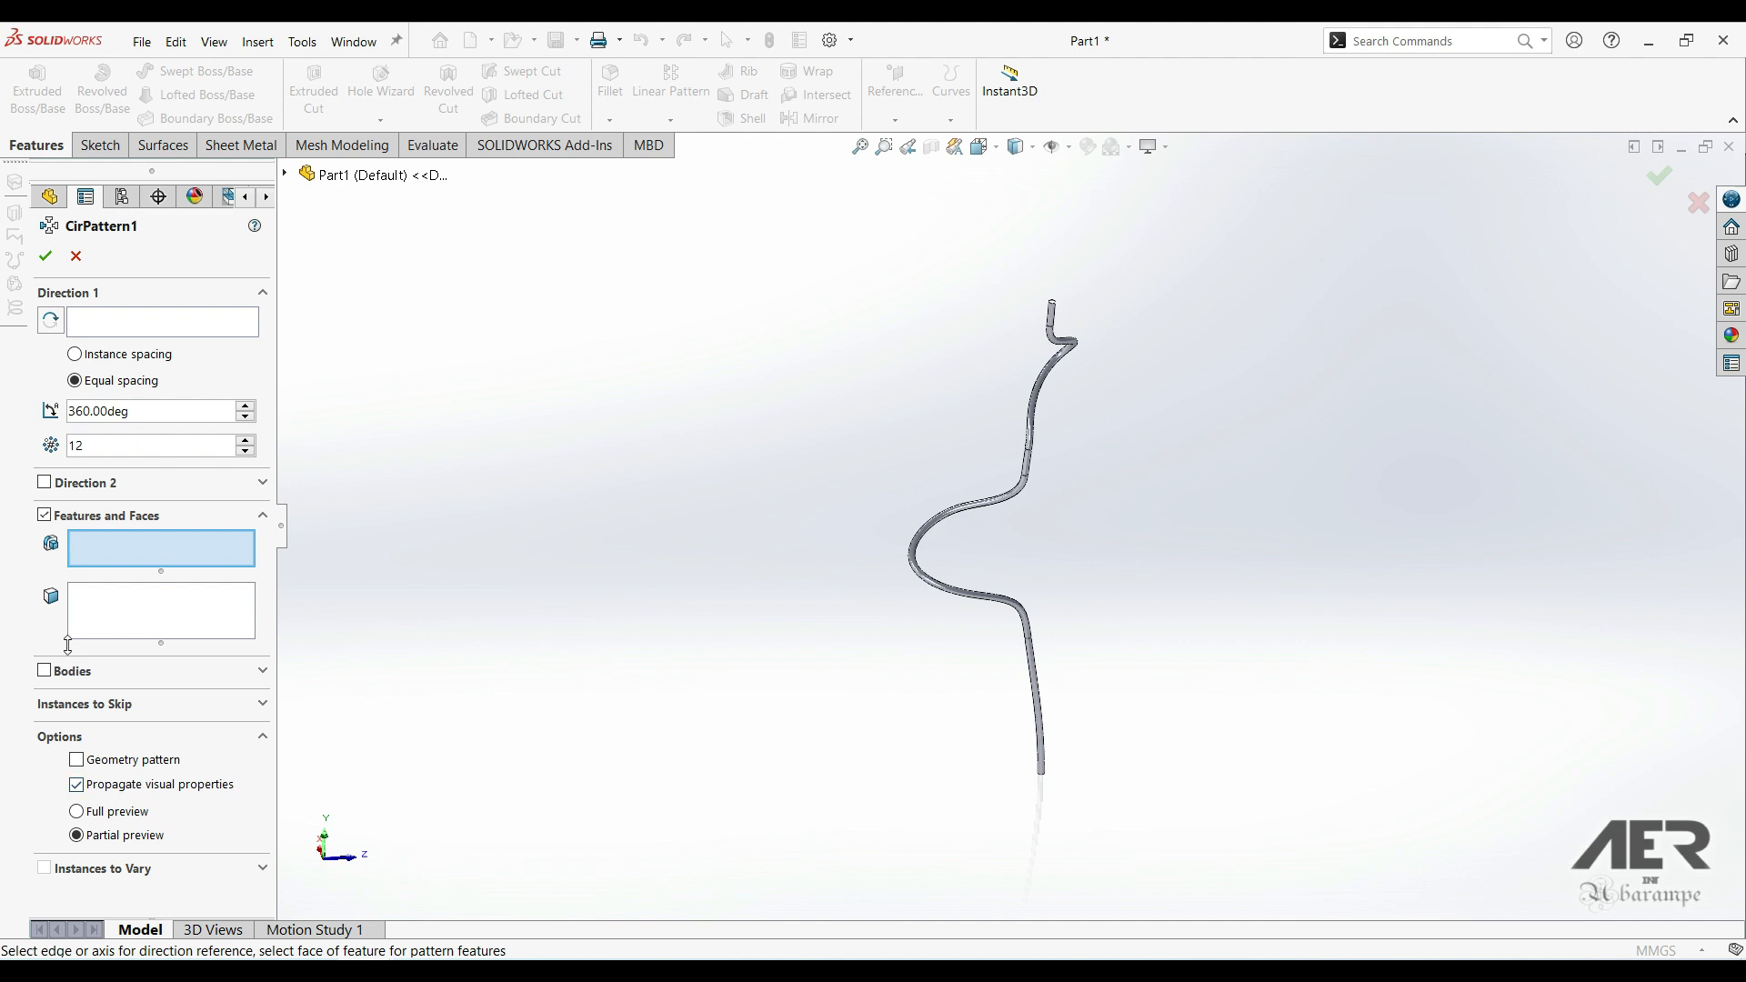
{"action": "left_click", "coordinate": [130, 324]}
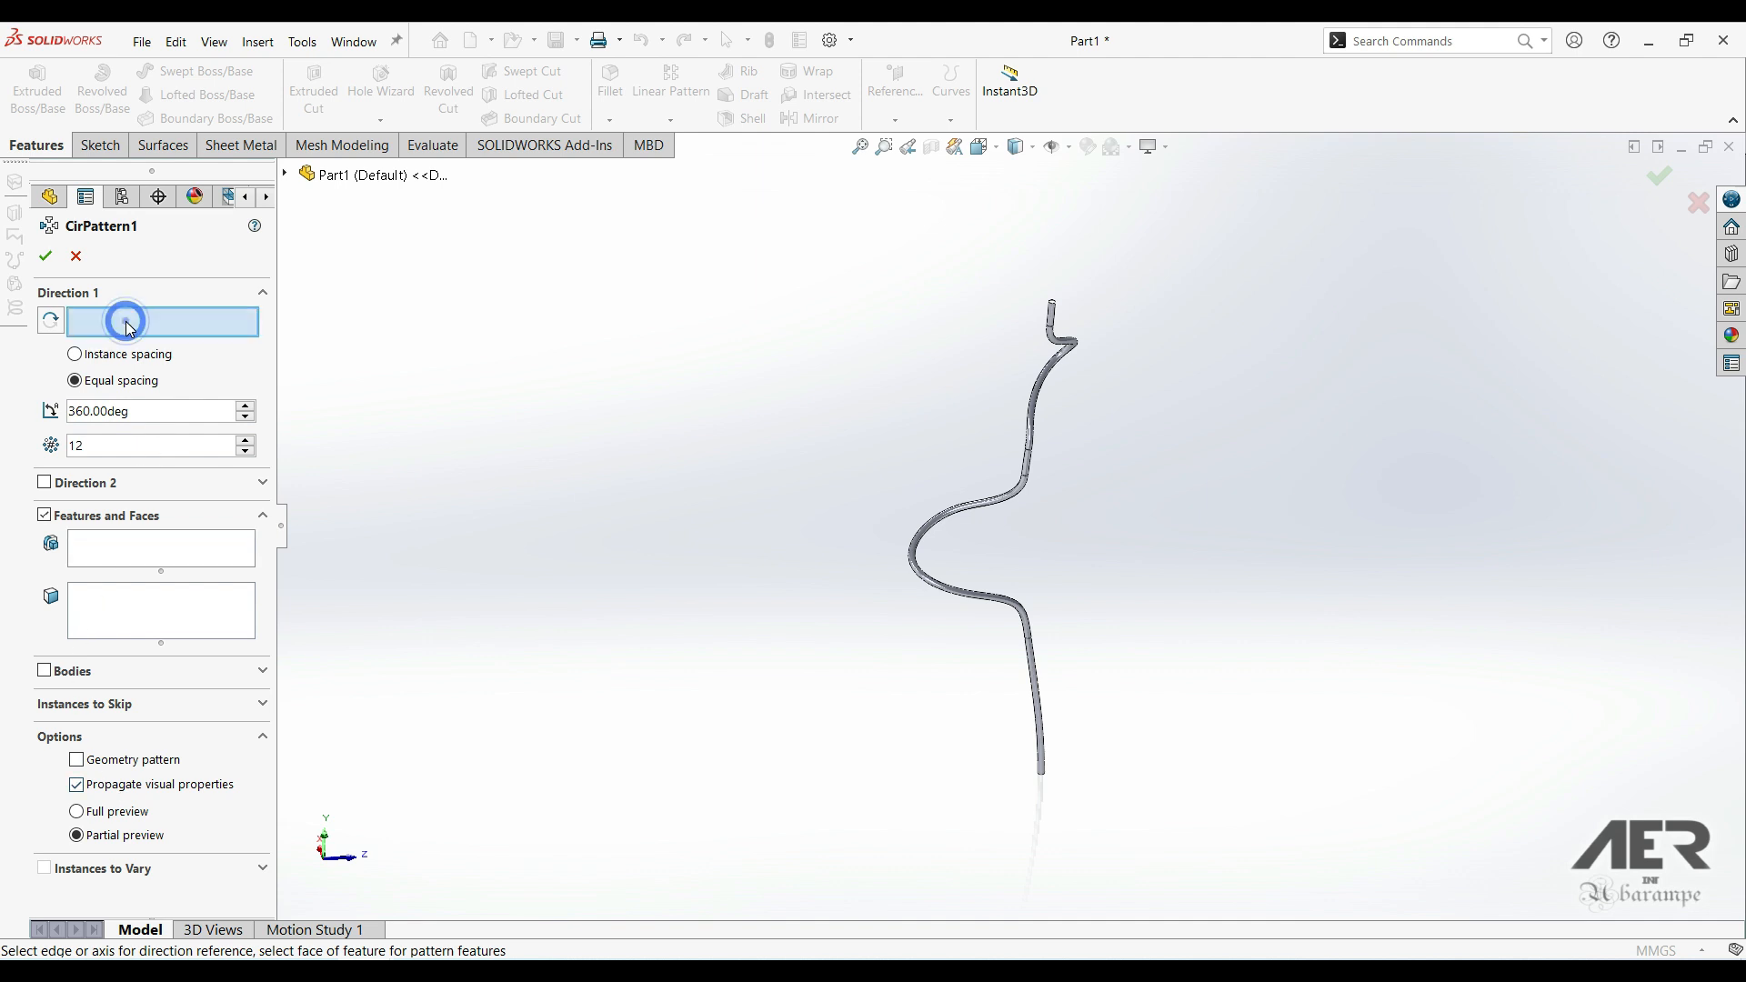
{"action": "left_click", "coordinate": [286, 173]}
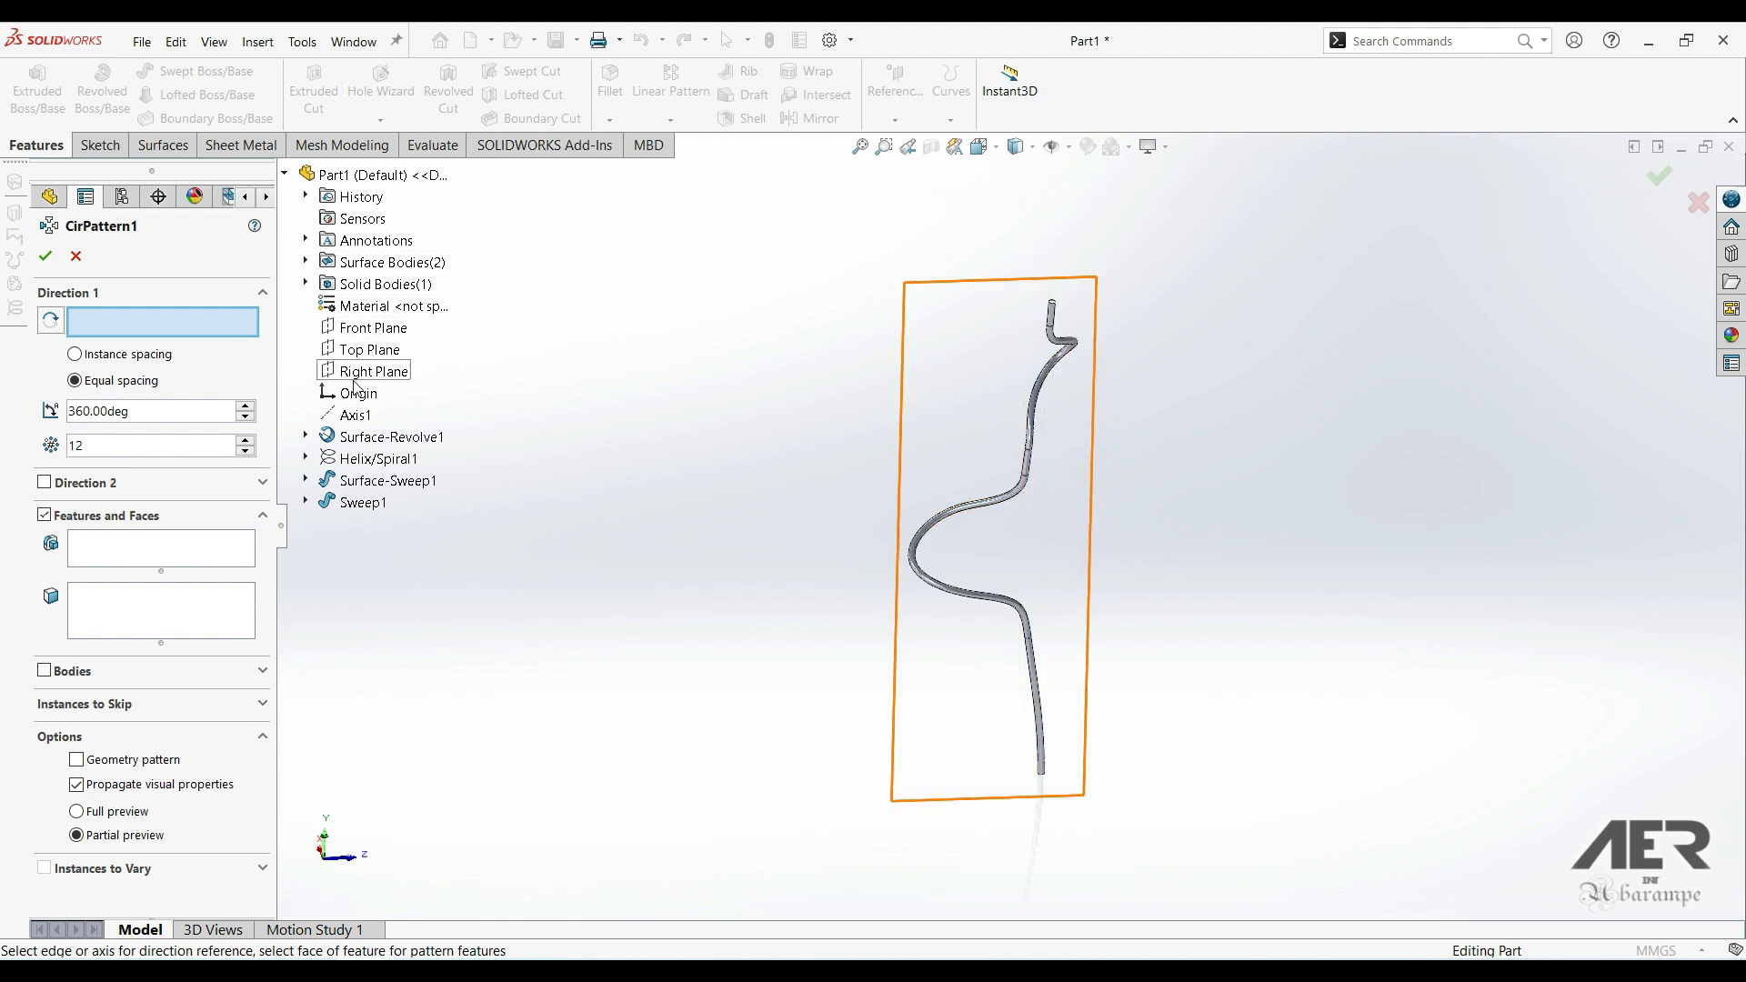
{"action": "left_click", "coordinate": [354, 416]}
{"action": "mouse_move", "coordinate": [1054, 573]}
{"action": "middle_mouse_down"}
{"action": "mouse_move", "coordinate": [1013, 507]}
{"action": "mouse_move", "coordinate": [1090, 512]}
{"action": "mouse_move", "coordinate": [1103, 576]}
{"action": "mouse_move", "coordinate": [1045, 565]}
{"action": "middle_mouse_up"}
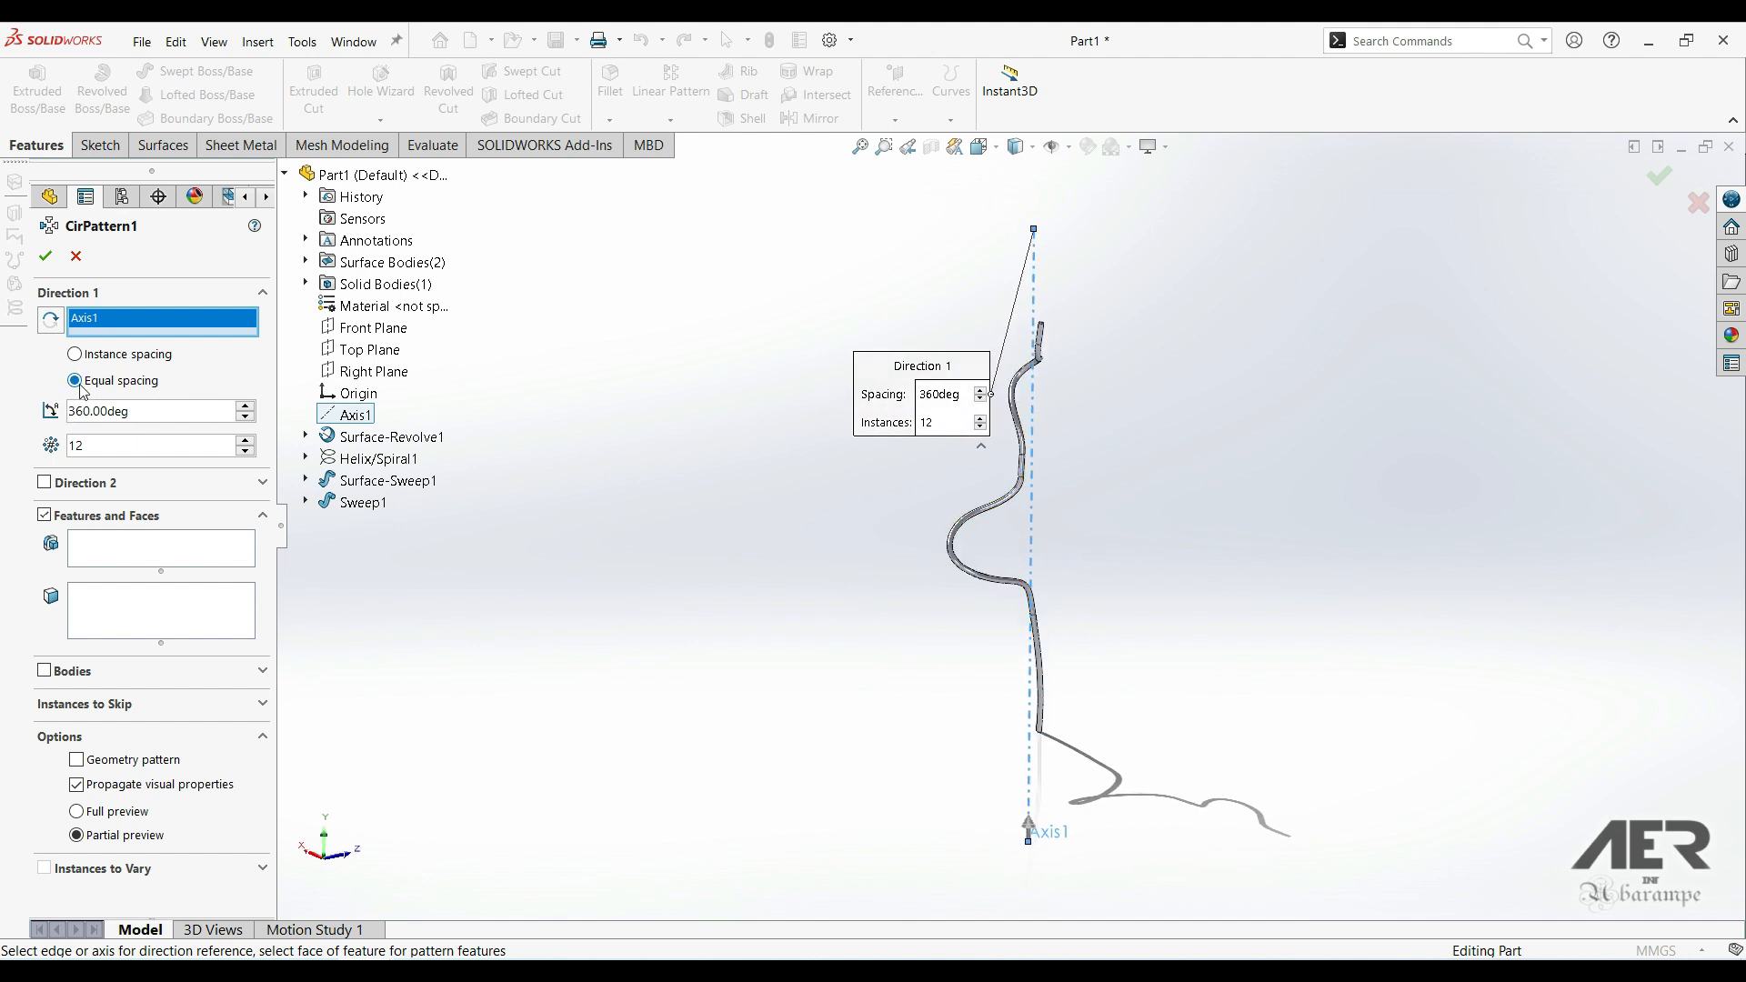
{"action": "left_click_drag", "start_coordinate": [127, 453], "coordinate": [83, 455]}
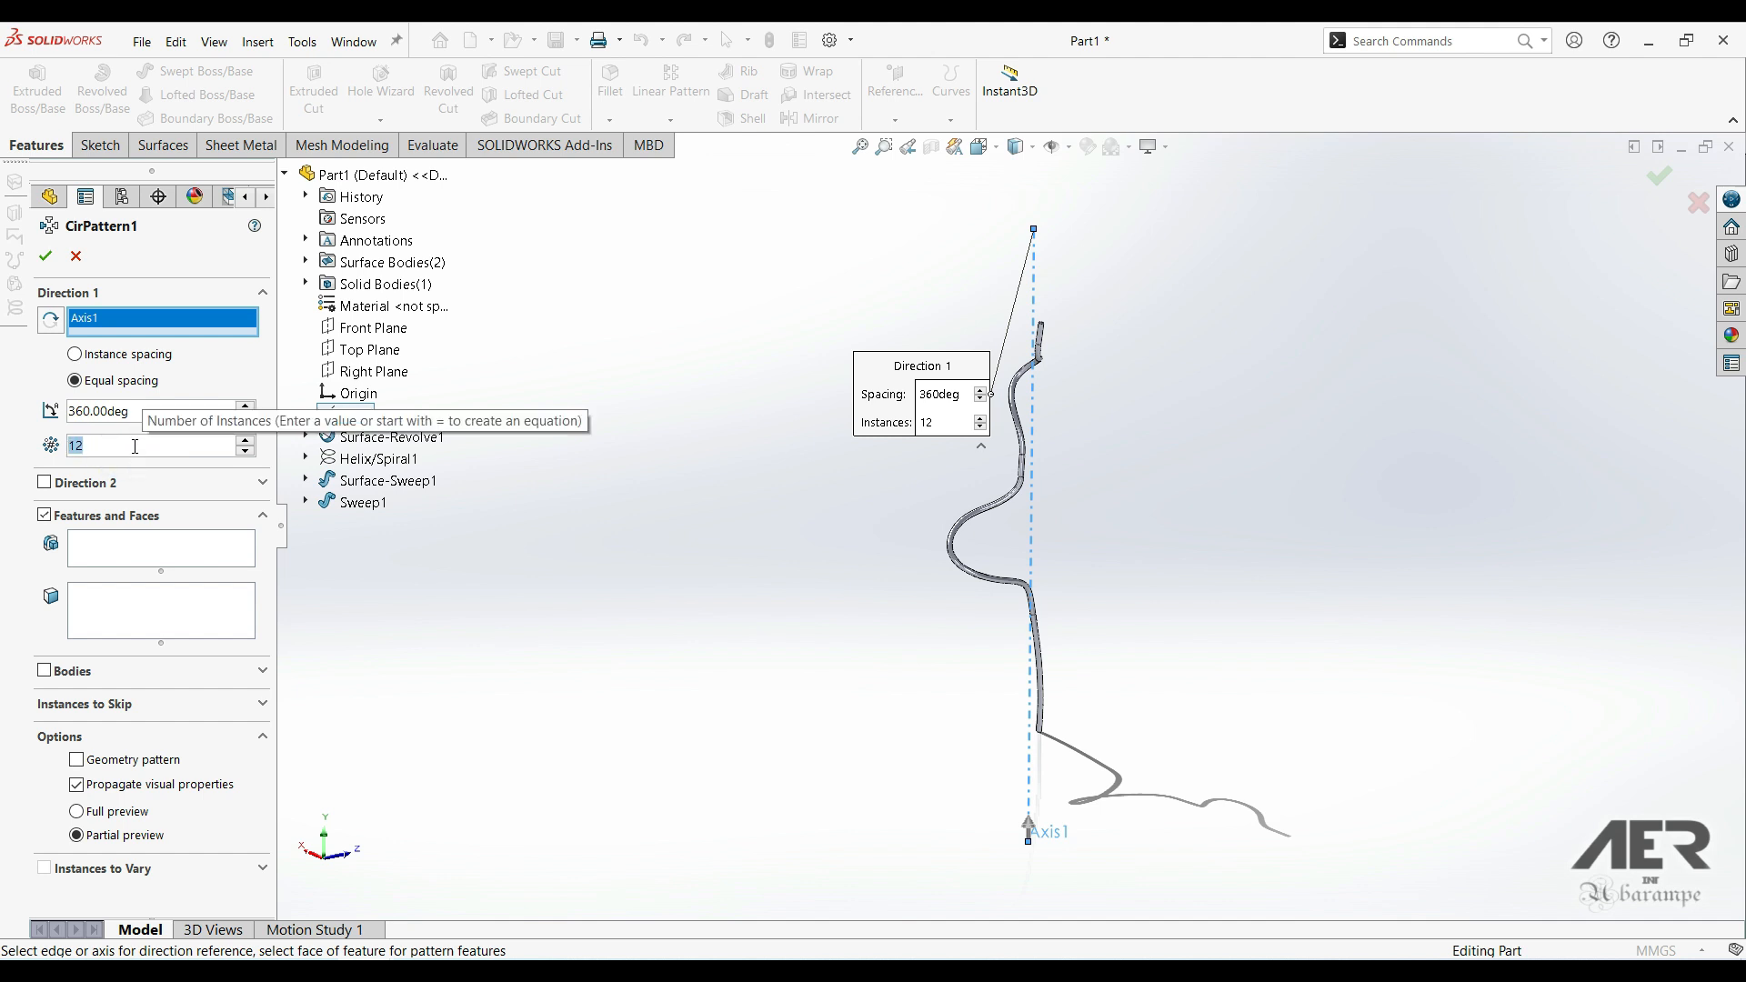
{"action": "scroll", "coordinate": [135, 447], "scroll_direction": "up", "scroll_amount": 3}
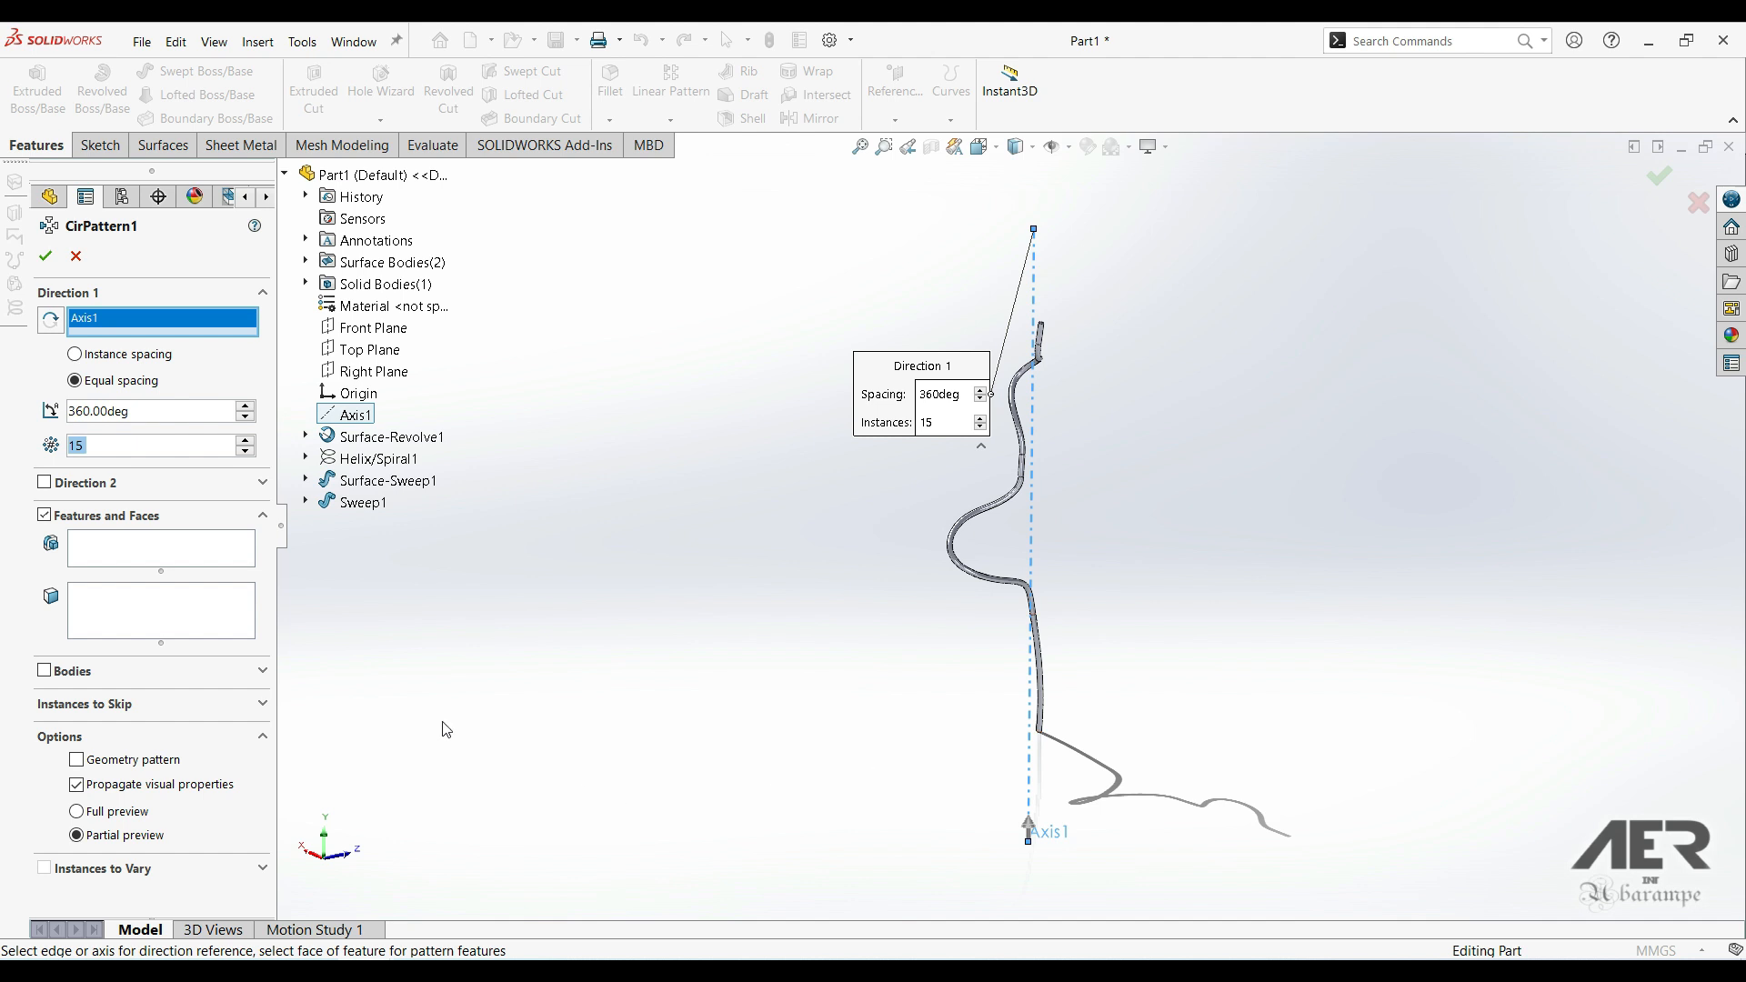
- Pattern the swept rod as a body instead of a feature and accept the circular pattern
{"action": "left_click", "coordinate": [46, 670]}
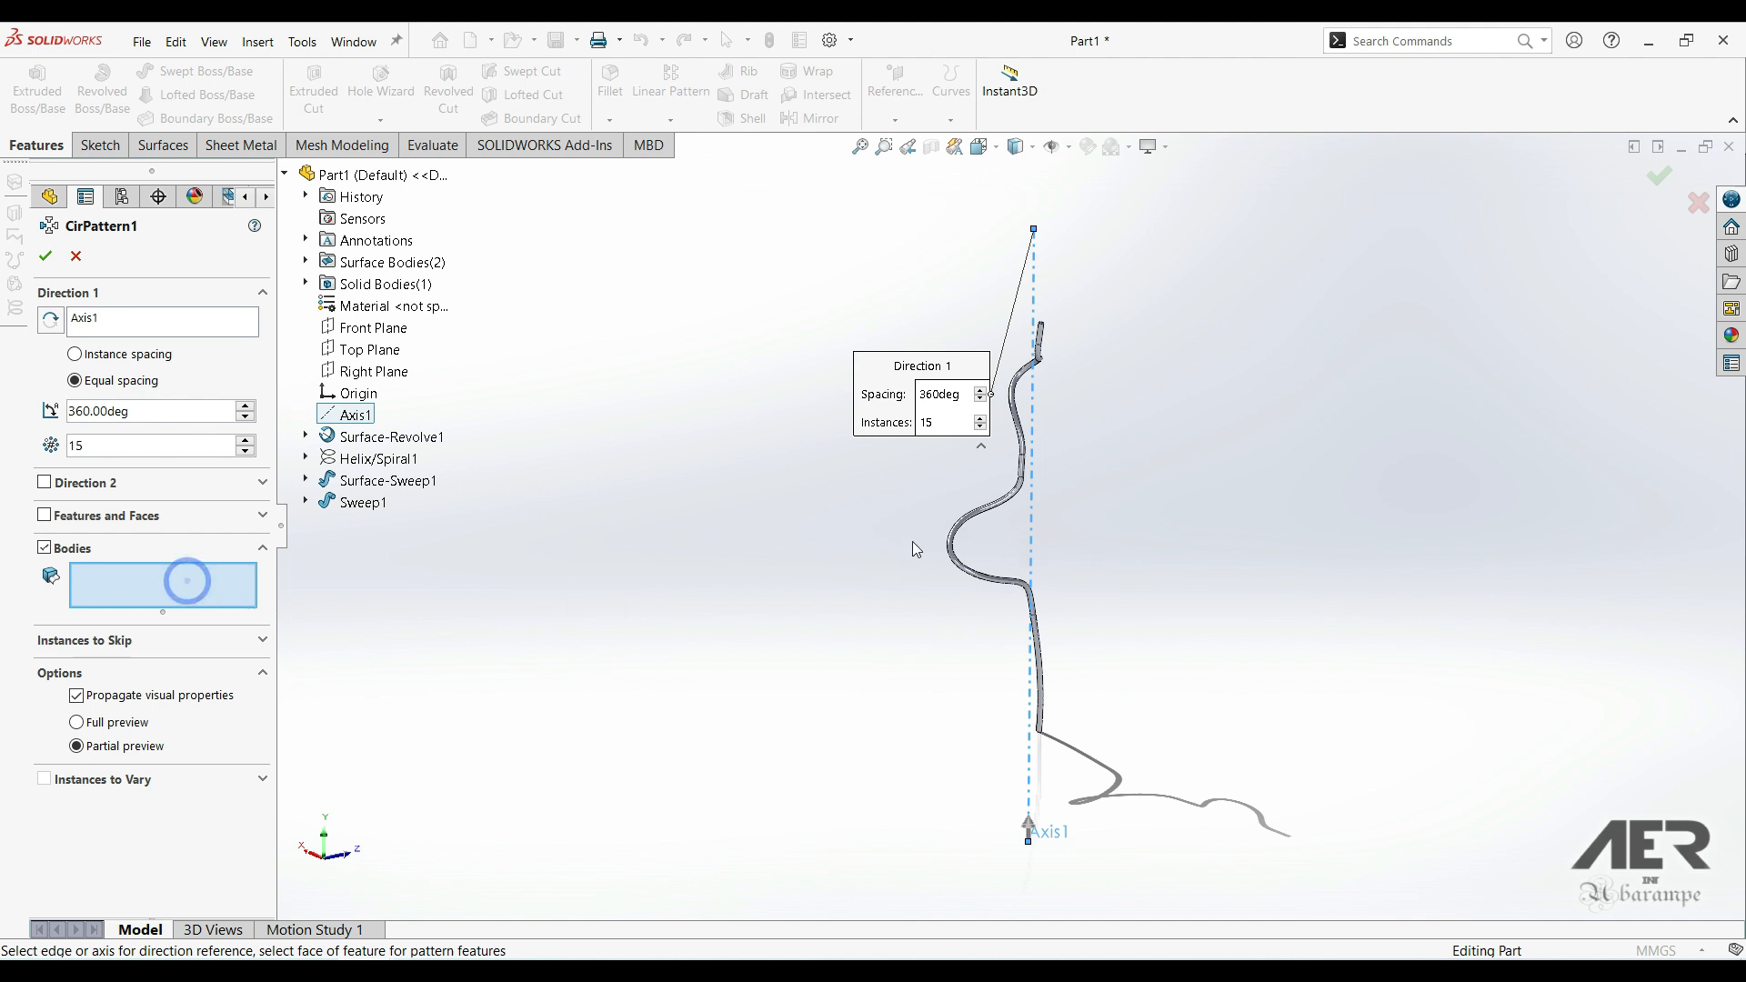
{"action": "left_click", "coordinate": [948, 535]}
{"action": "middle_click_drag", "start_coordinate": [866, 553], "coordinate": [887, 504]}
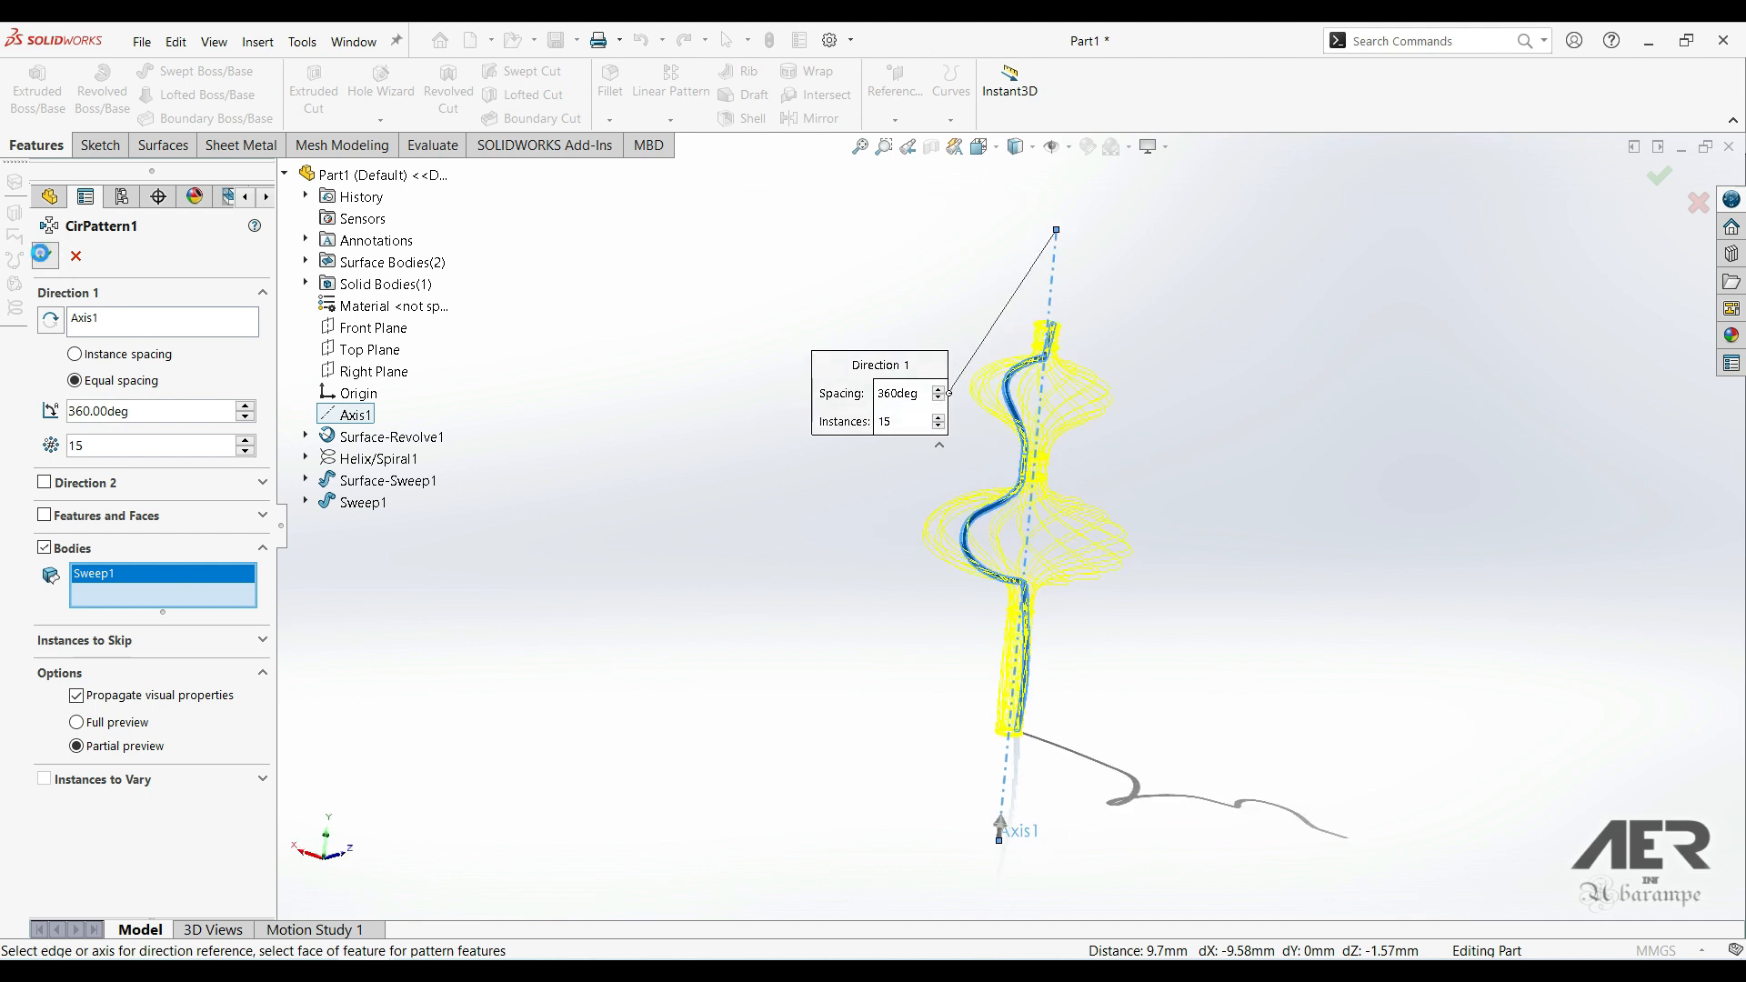
{"action": "left_click", "coordinate": [44, 256]}
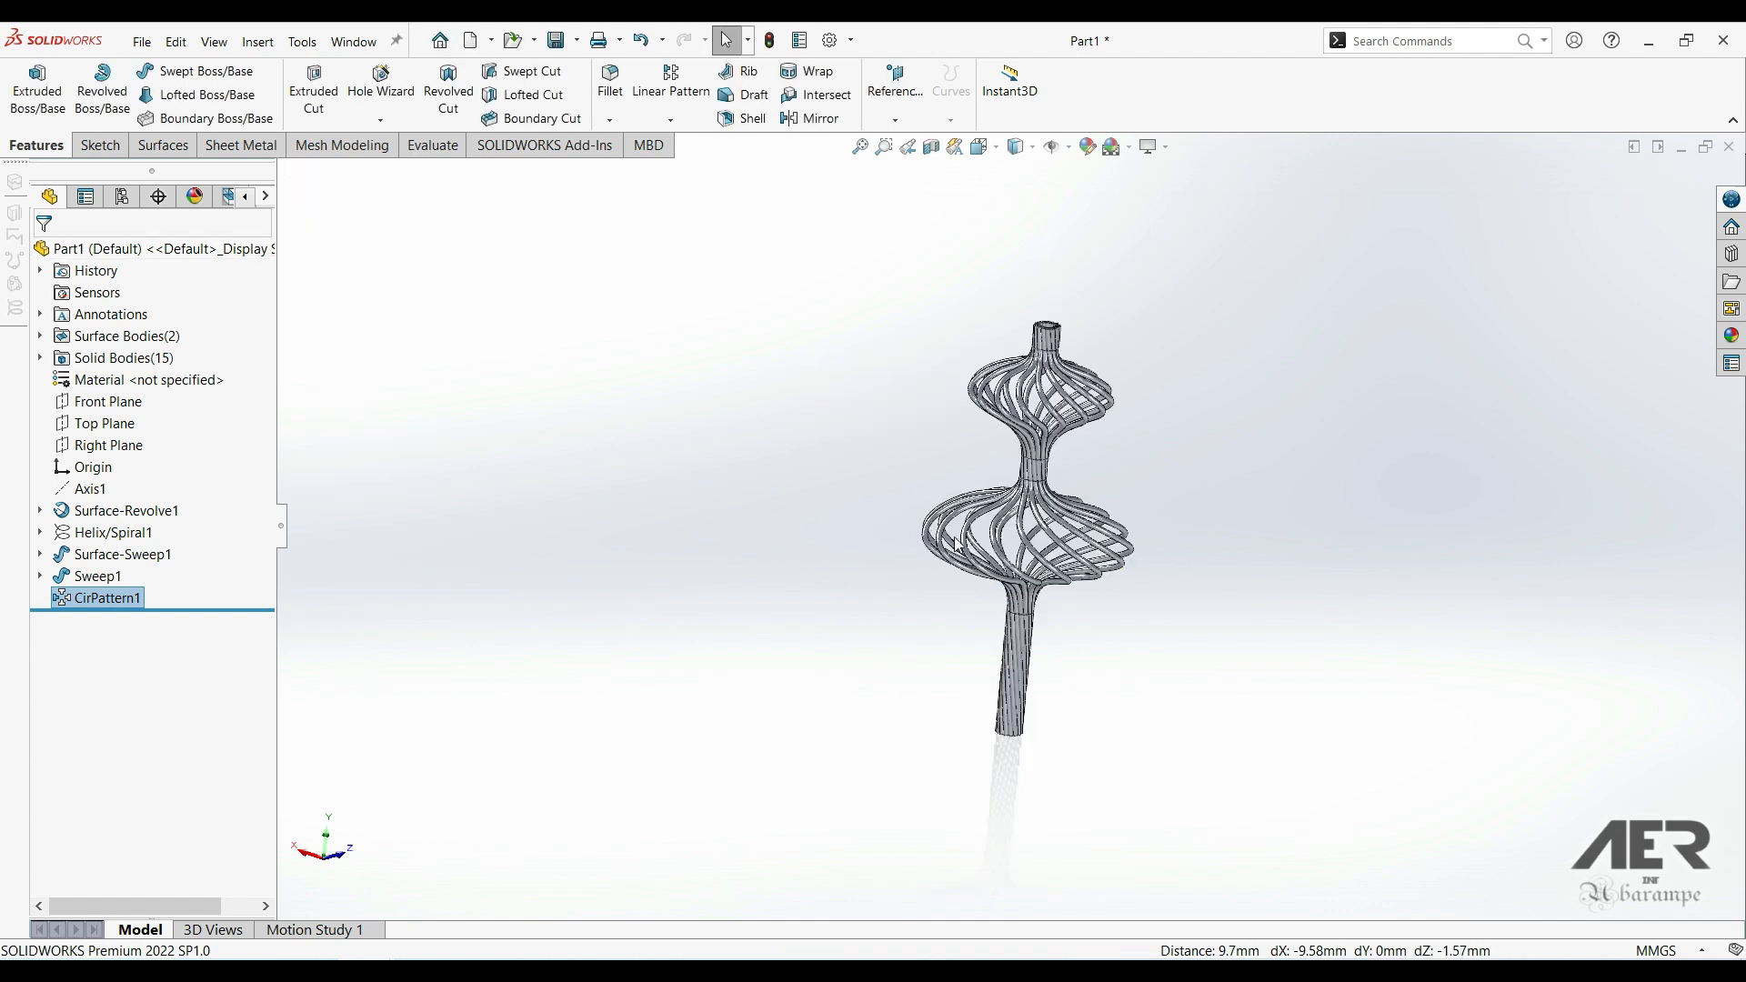
{"action": "middle_click_drag", "start_coordinate": [1051, 422], "coordinate": [1035, 465]}
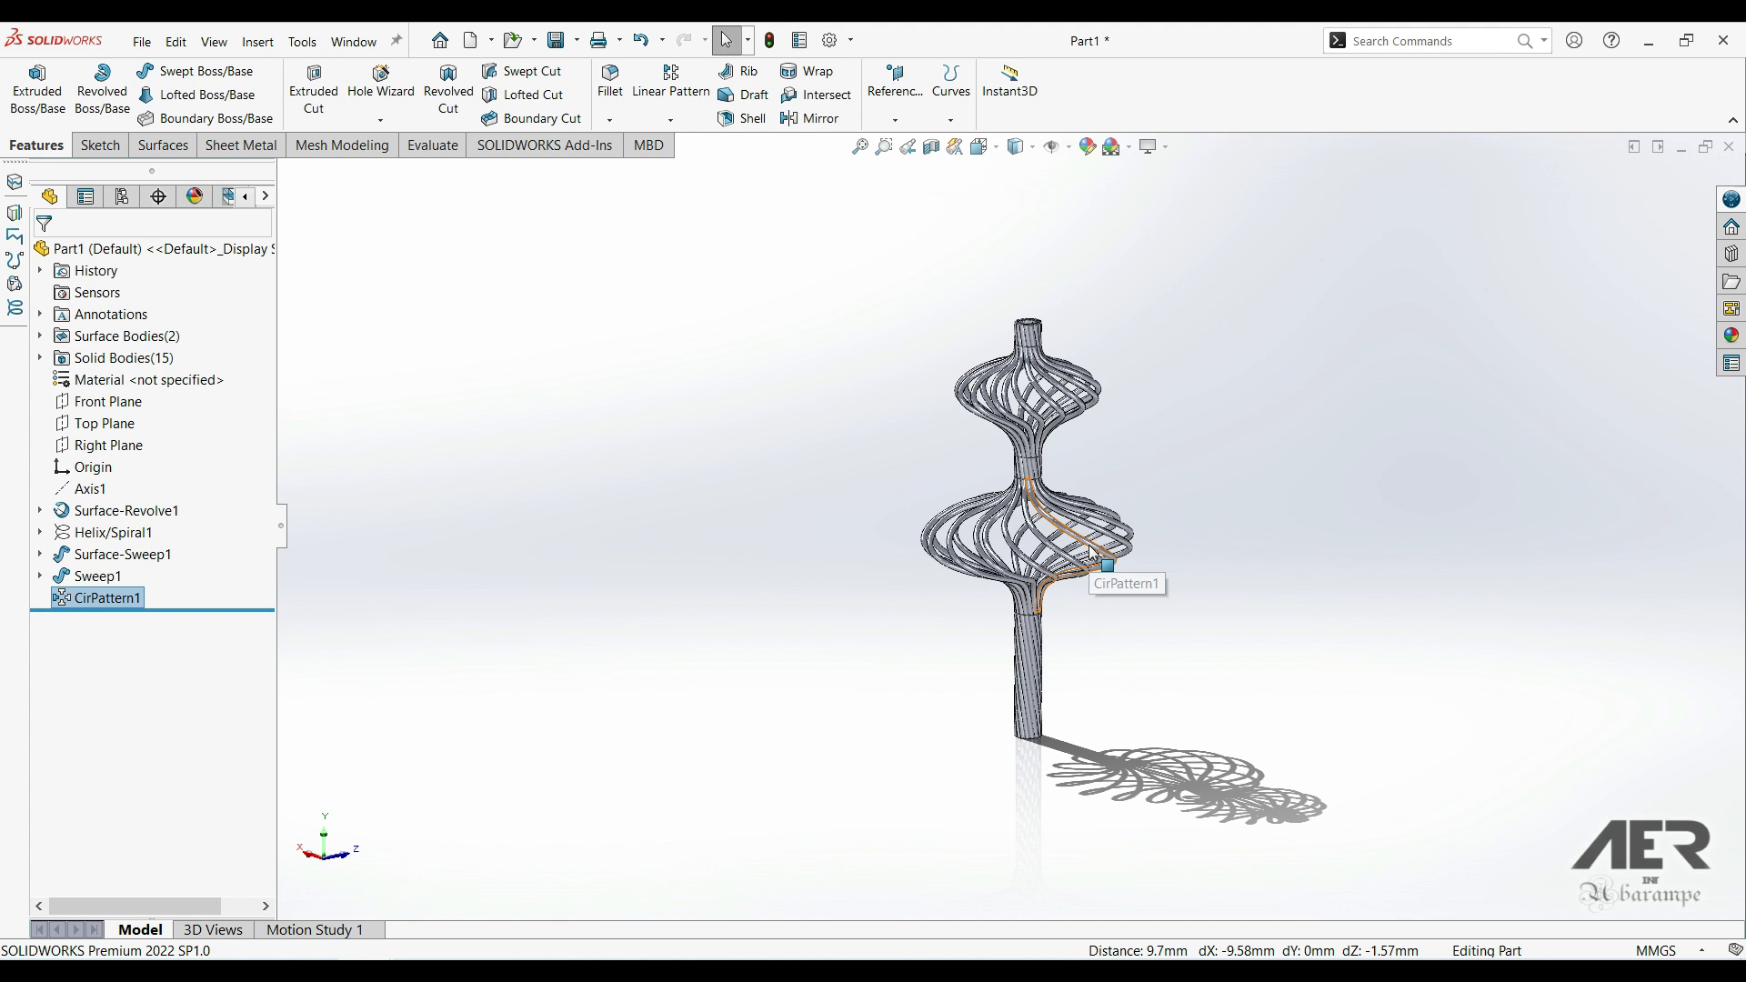
{"action": "left_click", "coordinate": [1277, 454]}
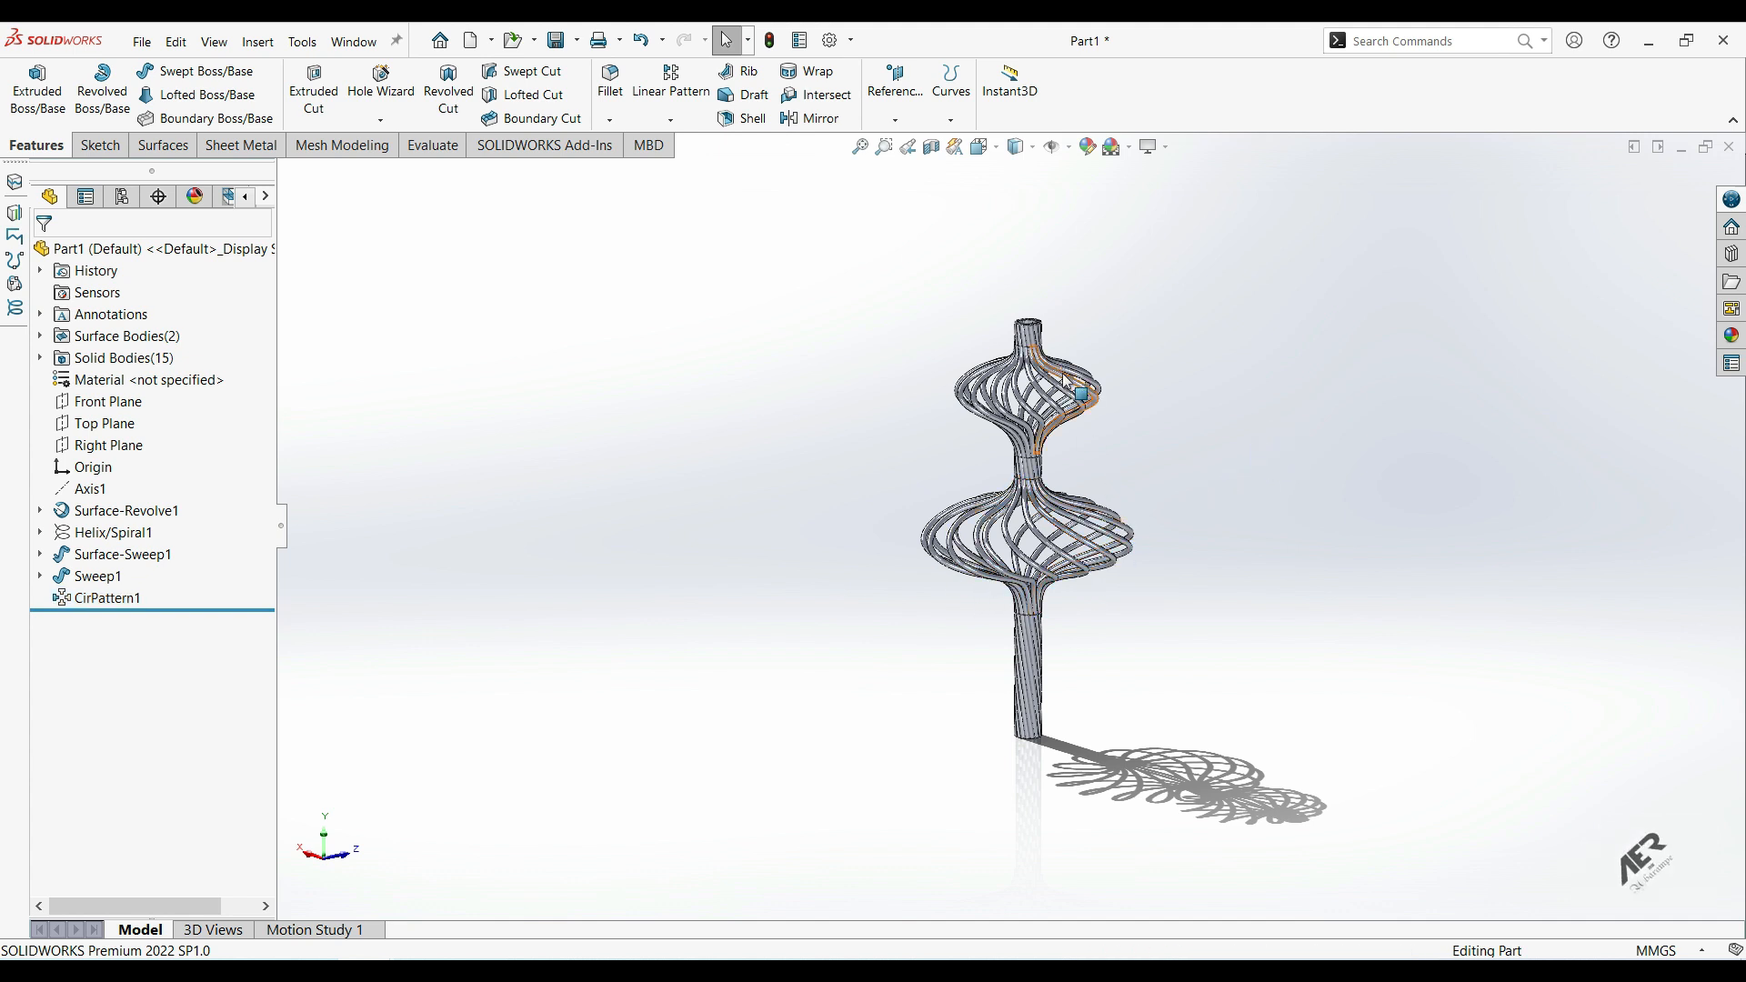
{"action": "scroll", "coordinate": [1055, 642], "scroll_direction": "down", "scroll_amount": 2}
{"action": "scroll", "coordinate": [1008, 842], "scroll_direction": "up", "scroll_amount": 2}
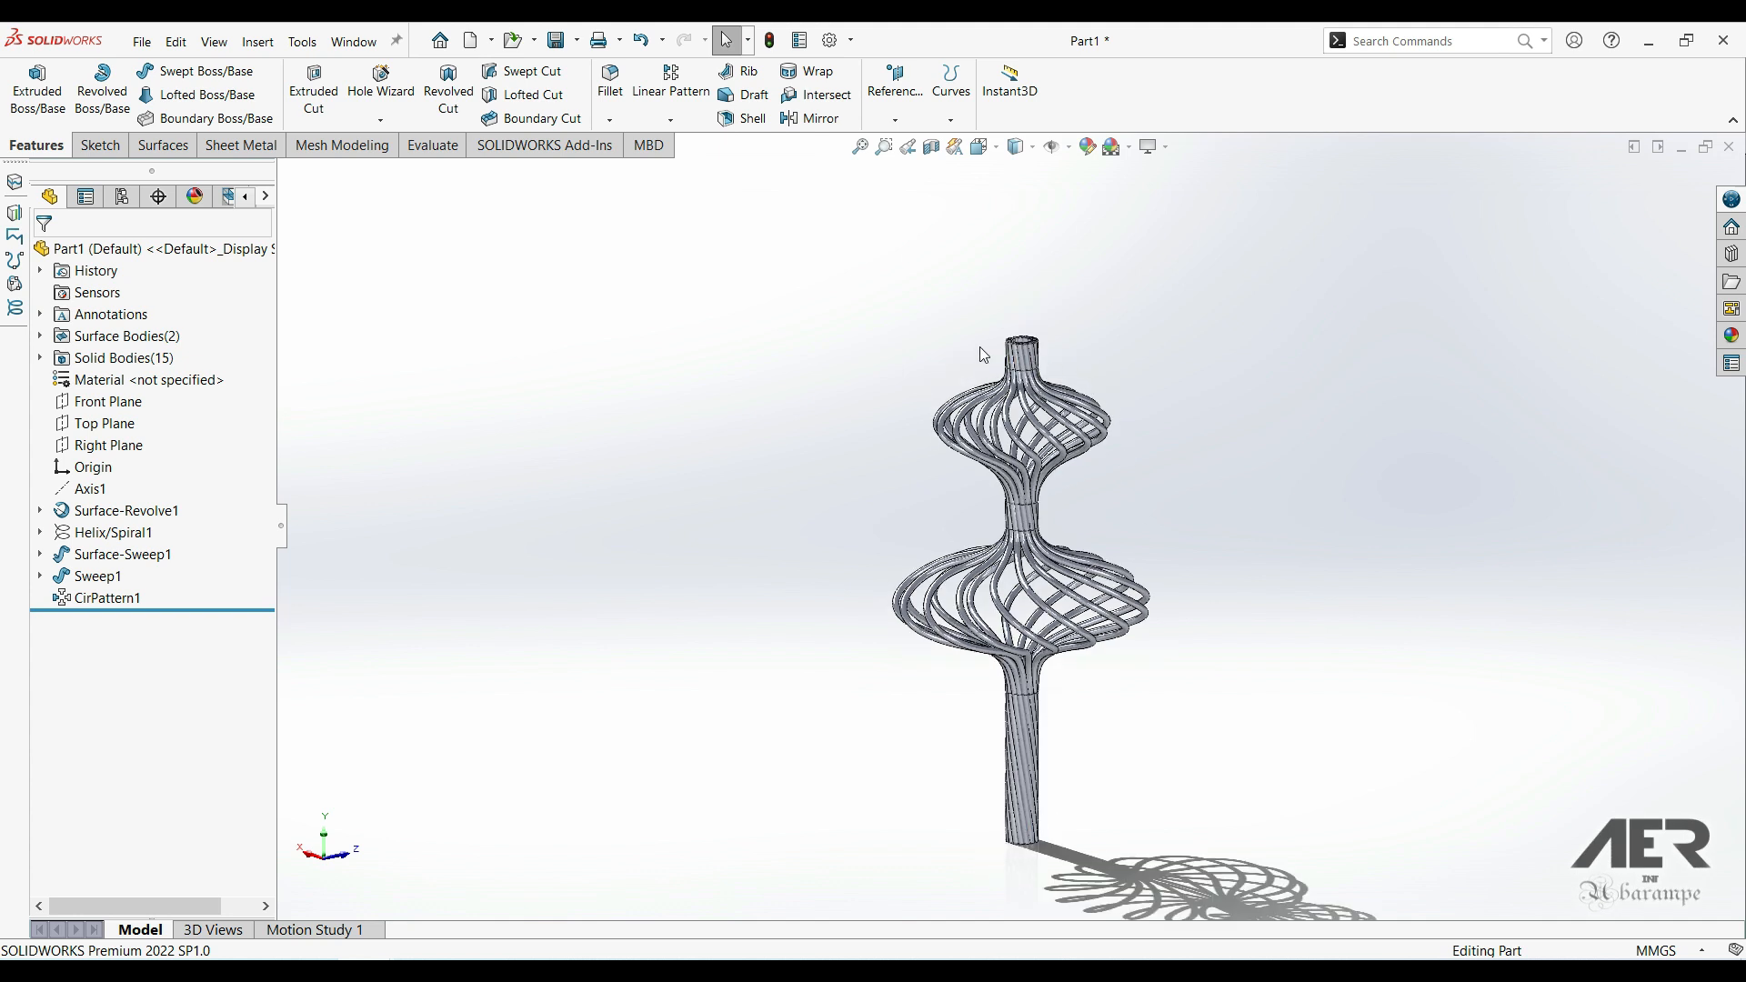
{"action": "scroll", "coordinate": [1047, 323], "scroll_direction": "up", "scroll_amount": 1}
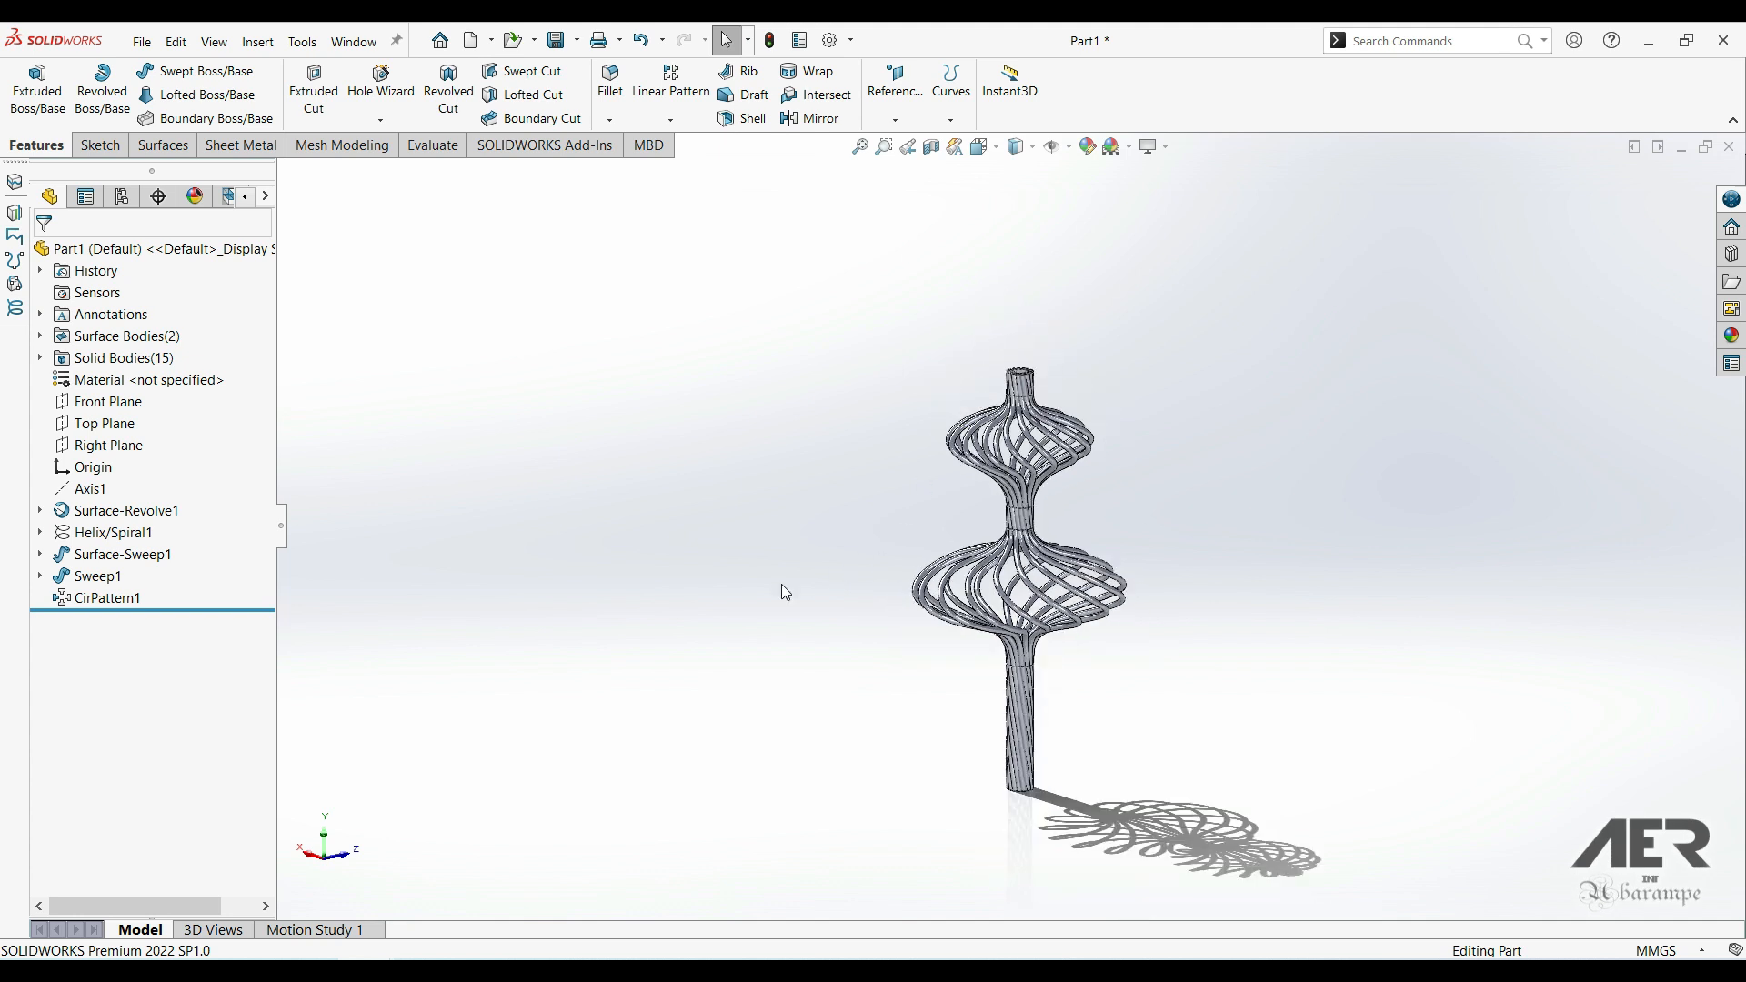
- Start a new sketch on the Right Plane
{"action": "left_click", "coordinate": [100, 448]}
{"action": "left_click", "coordinate": [113, 429]}
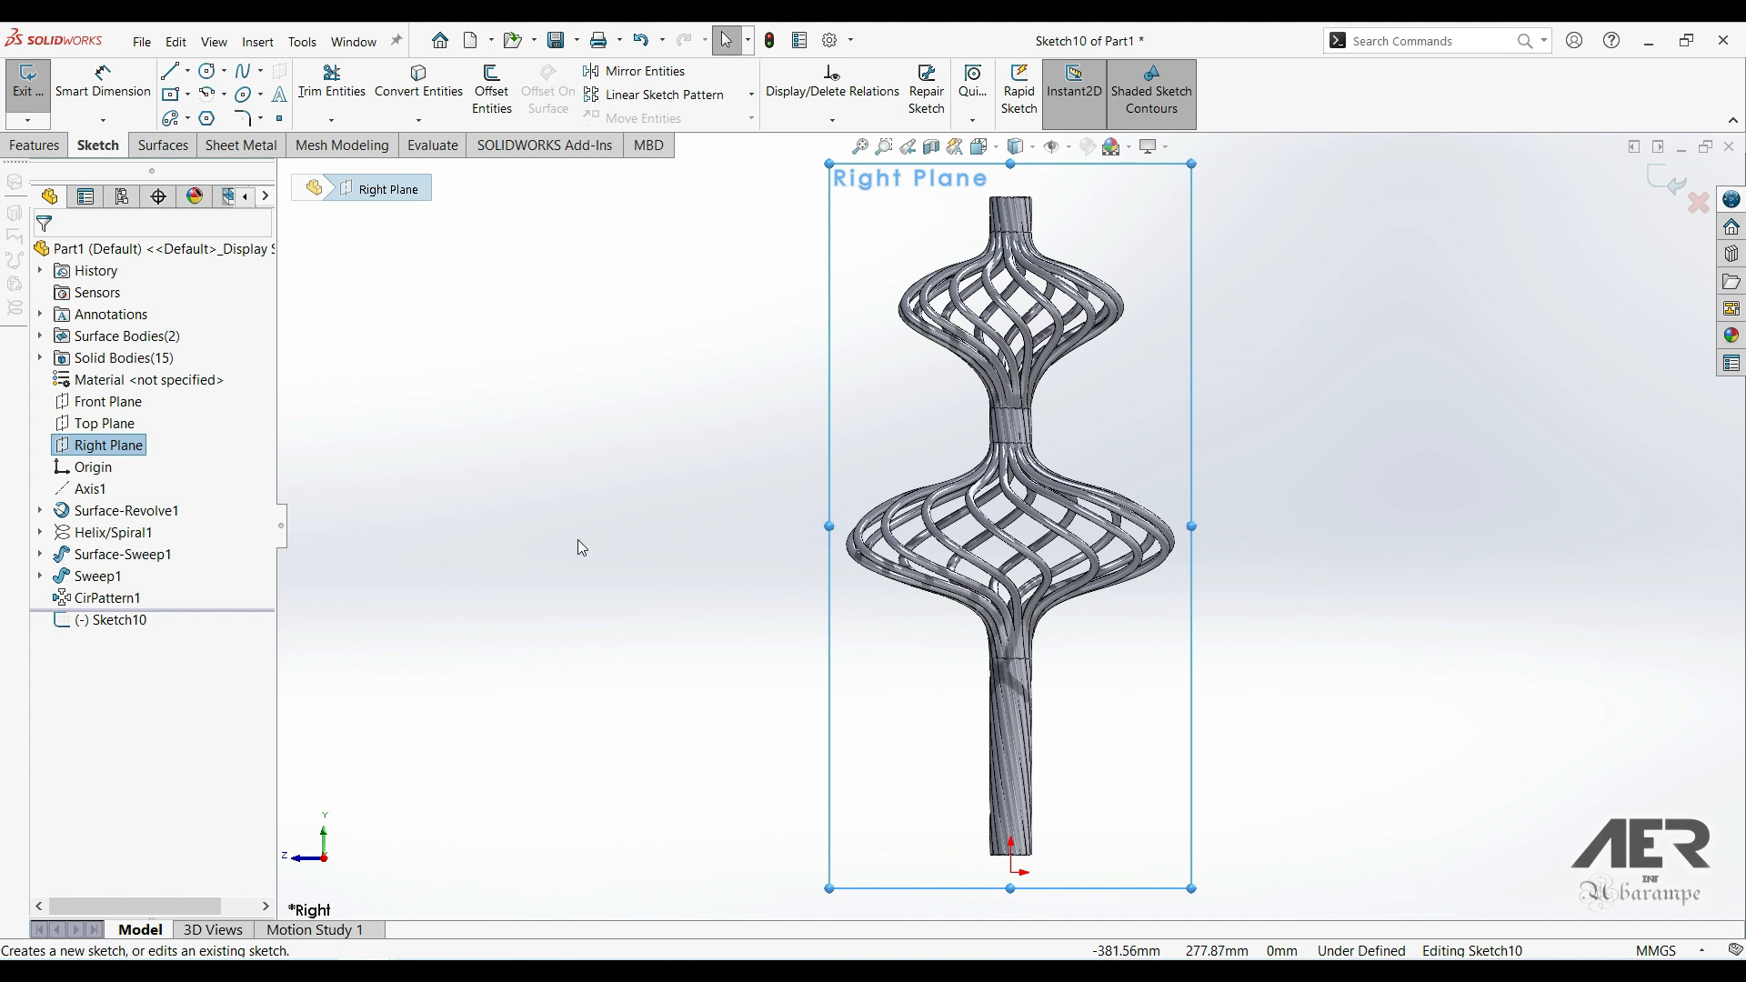
{"action": "scroll", "coordinate": [967, 855], "scroll_direction": "down", "scroll_amount": 1}
{"action": "scroll", "coordinate": [1073, 868], "scroll_direction": "up", "scroll_amount": 1}
{"action": "left_click_drag", "start_coordinate": [1019, 834], "coordinate": [1039, 981]}
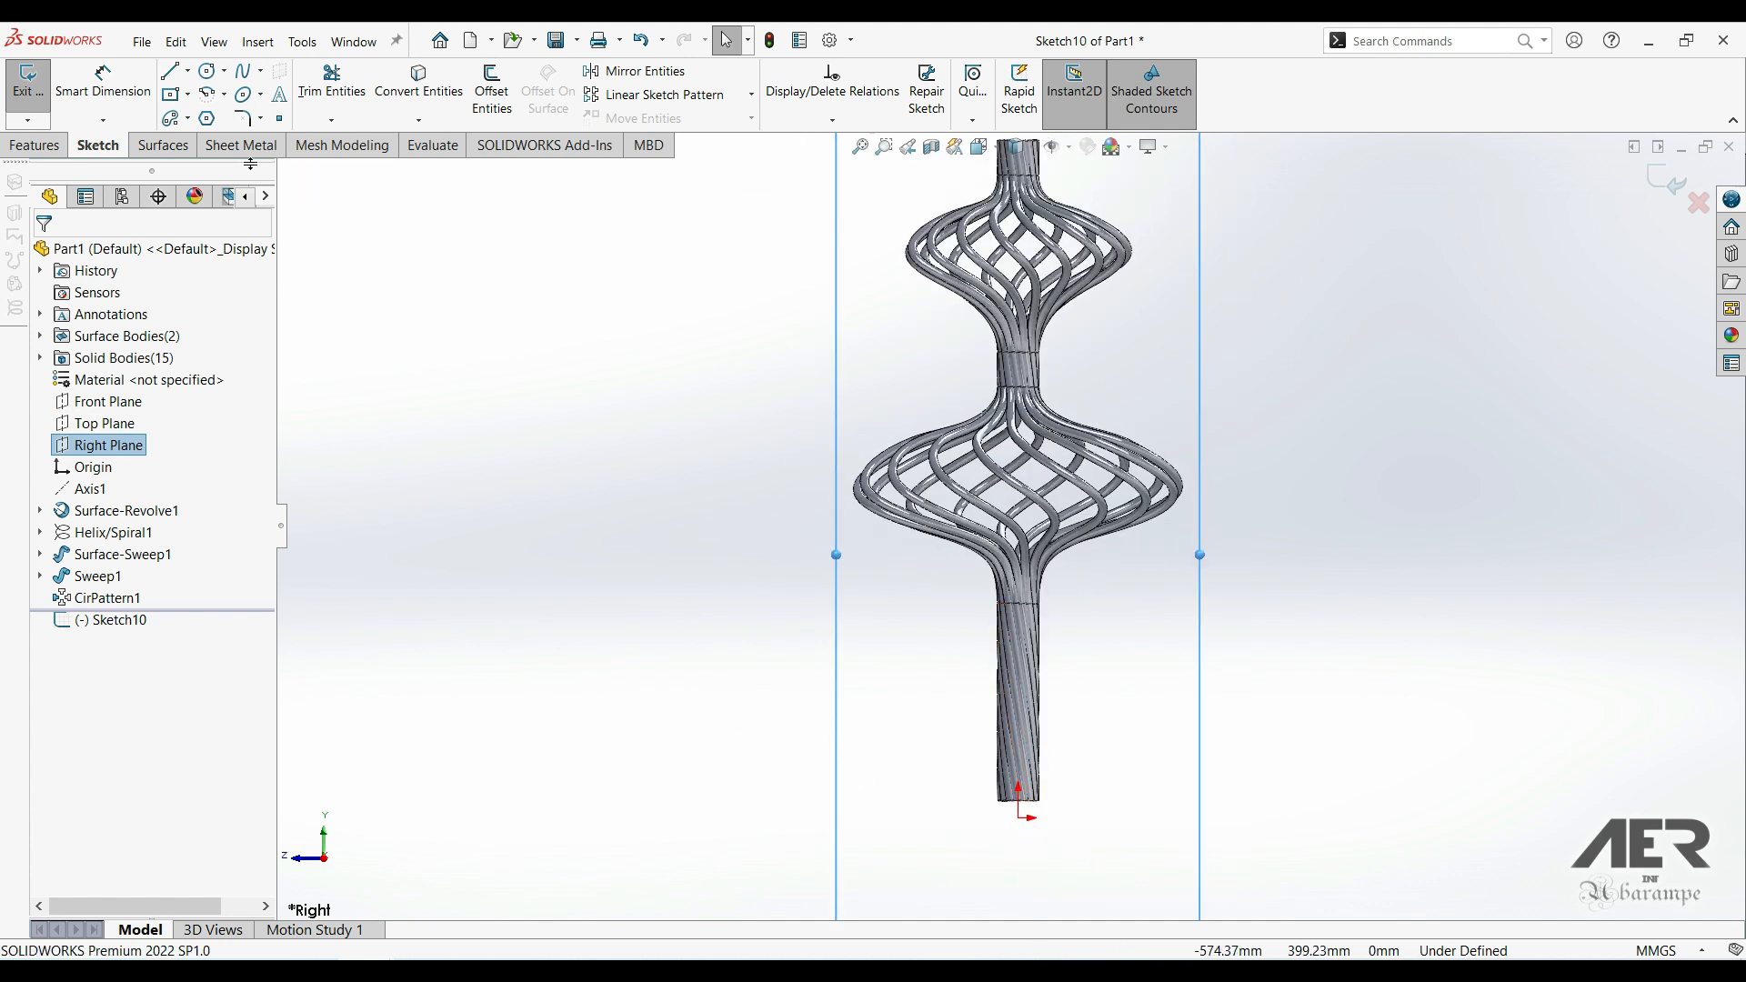
- Sketch a closed five-line base profile beneath the stem, with a bottom line about 108 mm, a sloped side and a step about 17 mm wide
{"action": "left_click", "coordinate": [169, 70]}
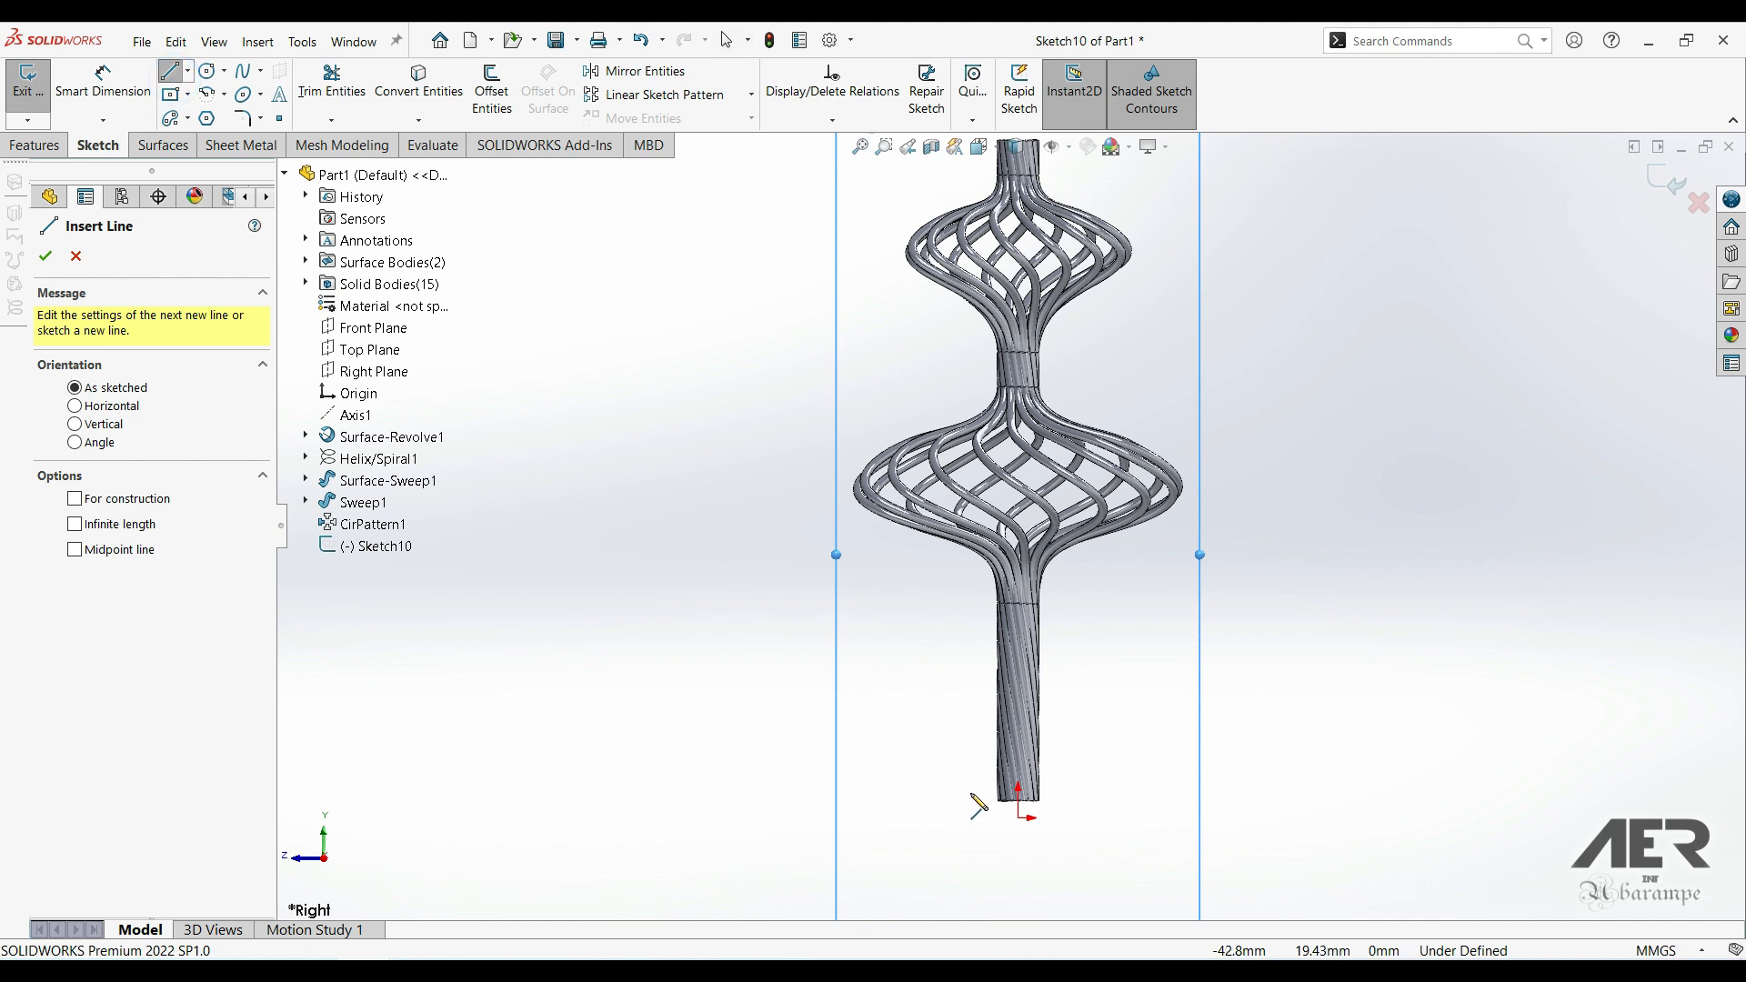
{"action": "scroll", "coordinate": [978, 805], "scroll_direction": "down", "scroll_amount": 6}
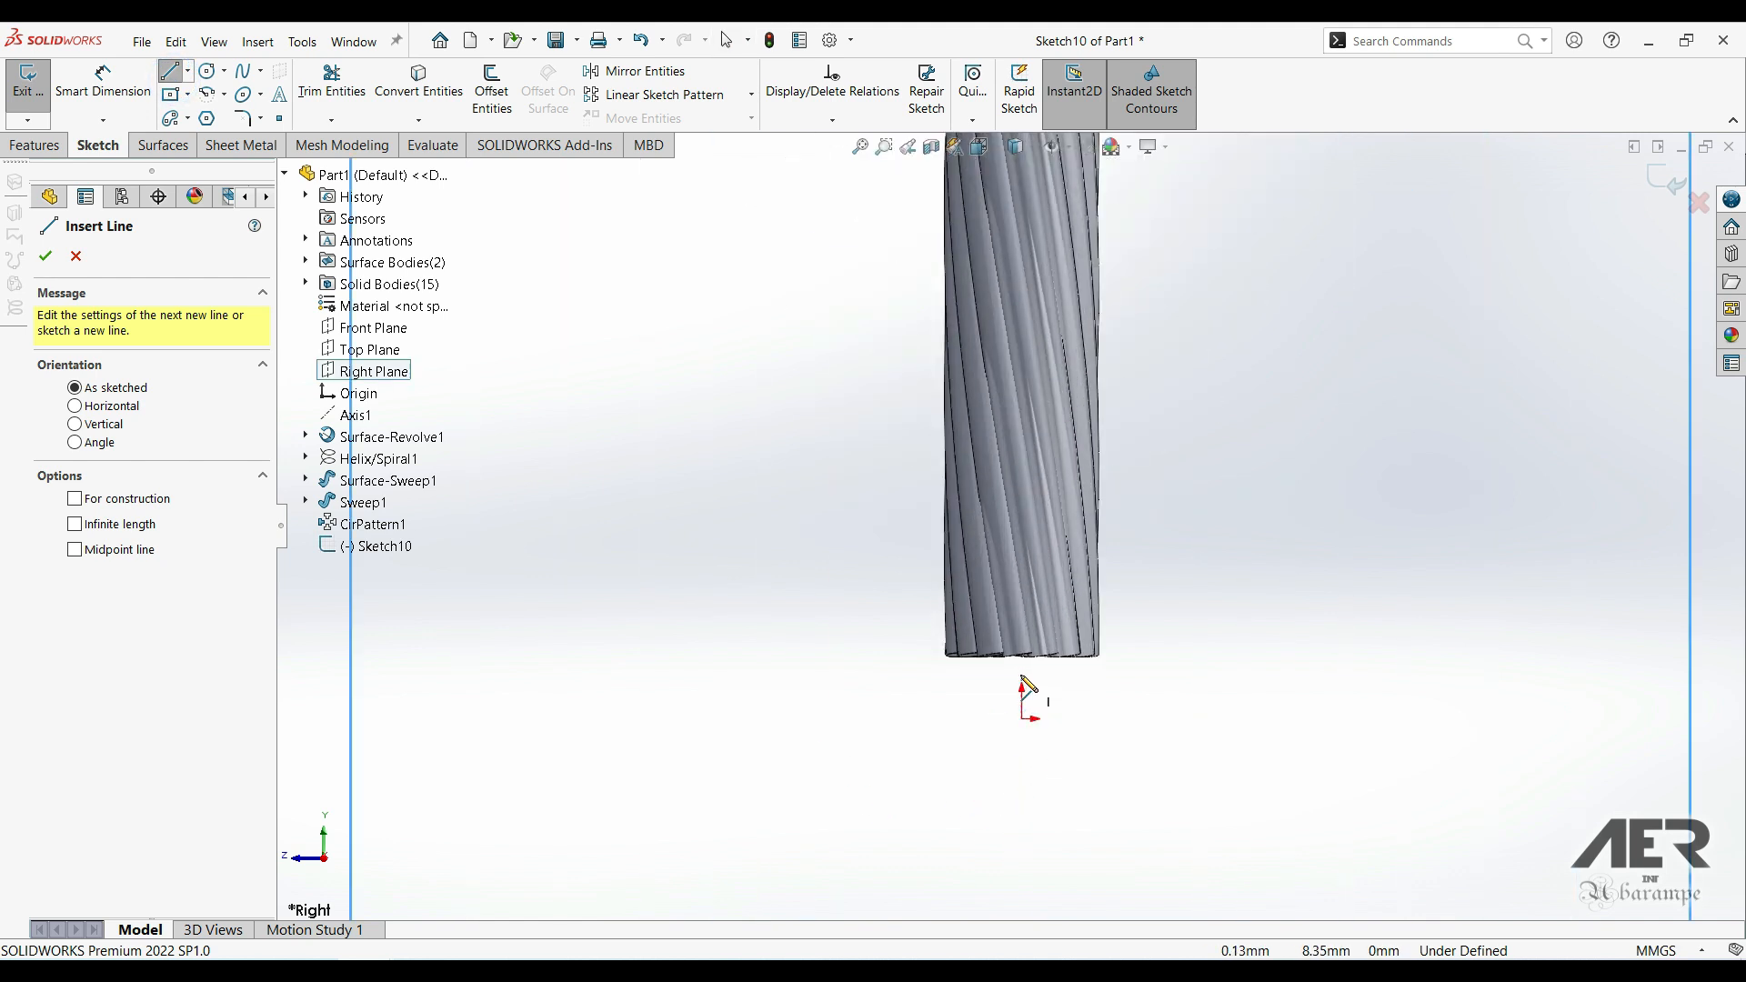
{"action": "left_click", "coordinate": [1022, 670]}
{"action": "left_click", "coordinate": [1025, 900]}
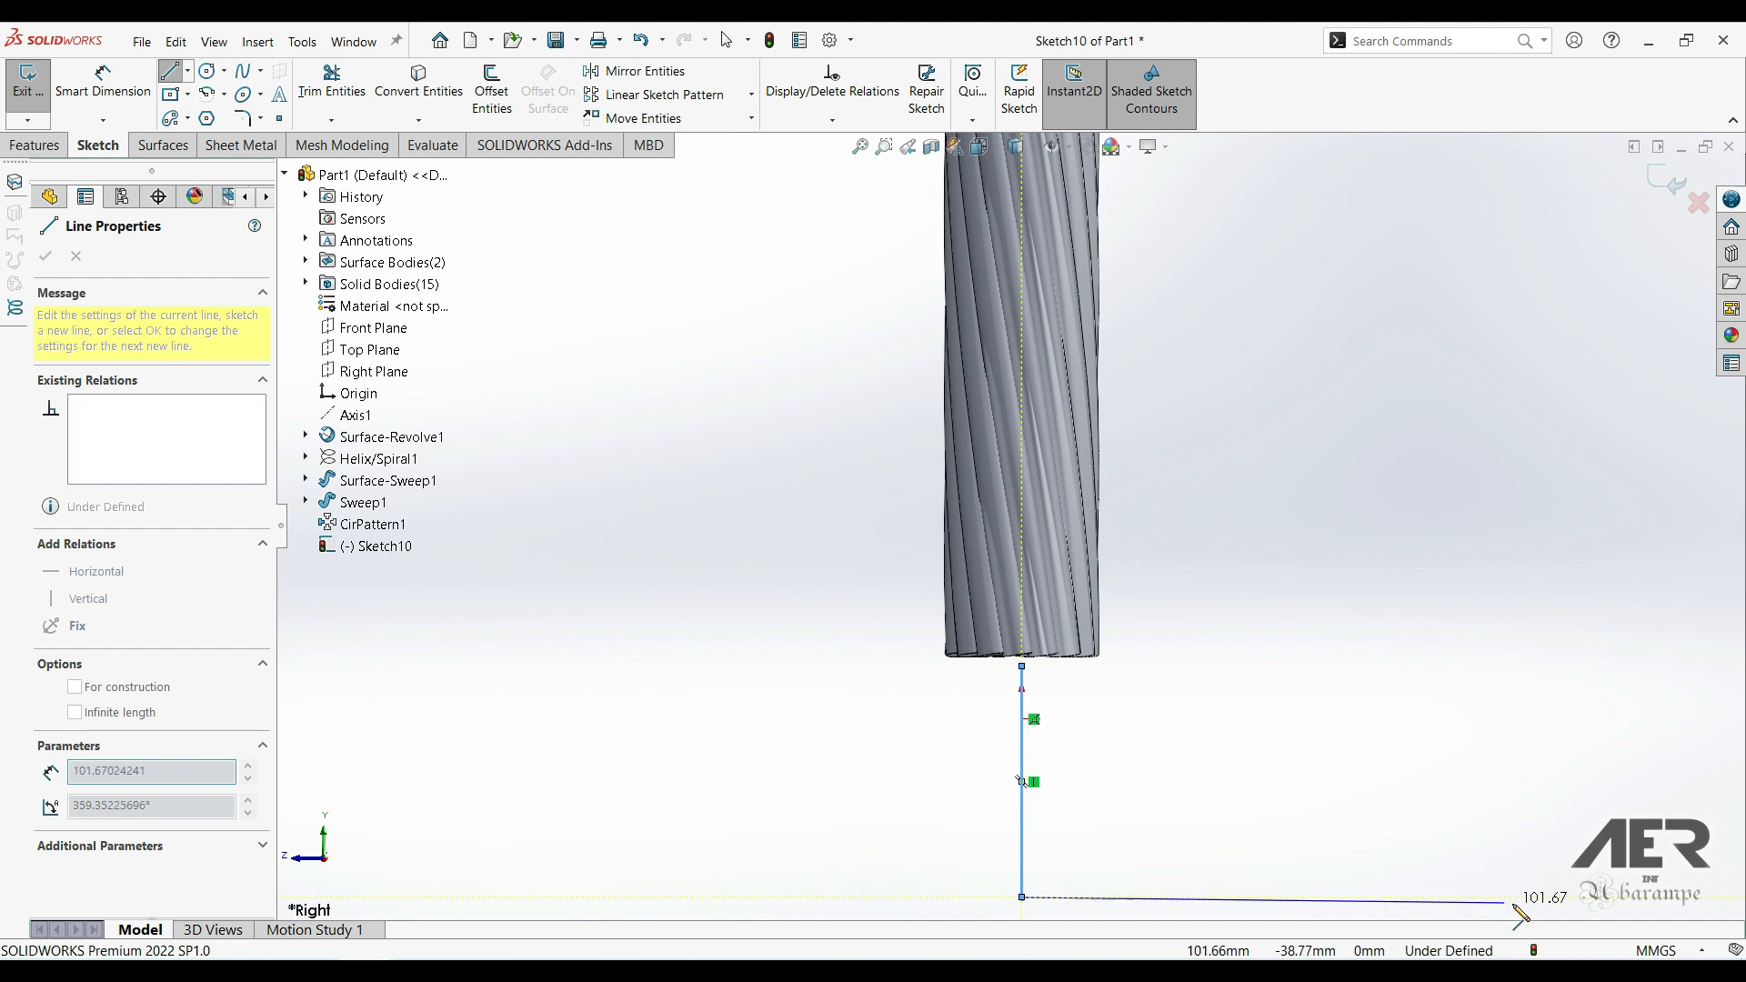
{"action": "left_click", "coordinate": [1539, 898]}
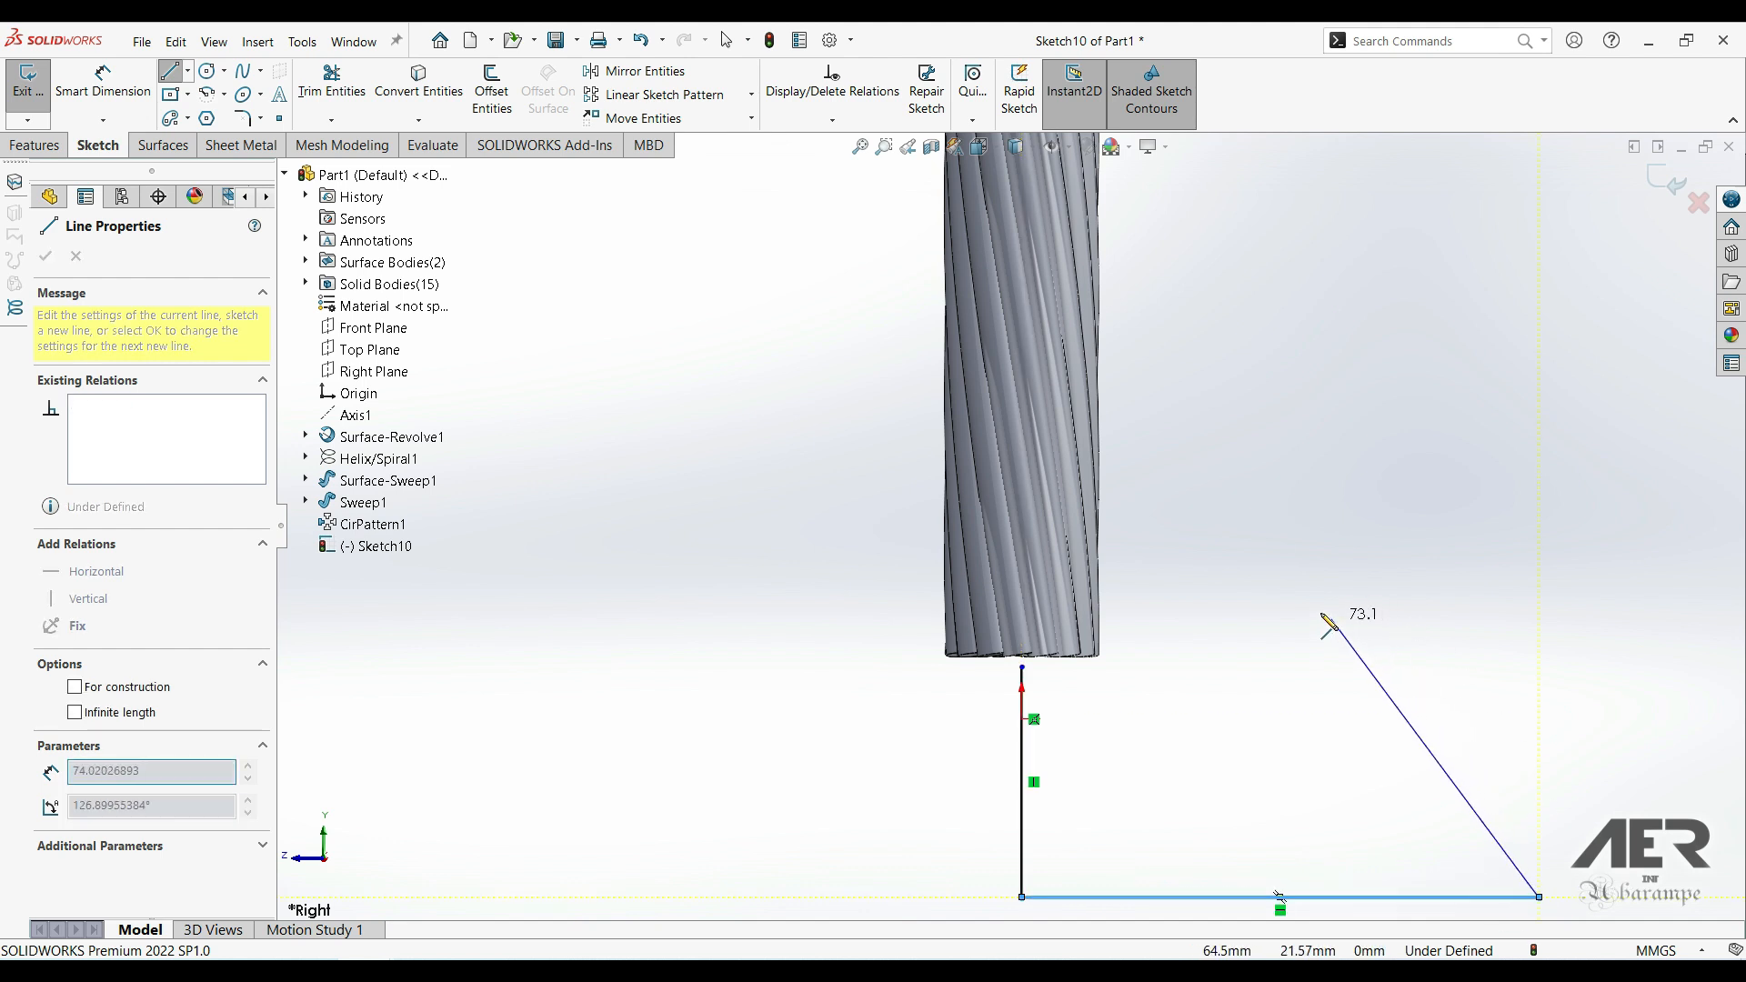
{"action": "left_click", "coordinate": [1105, 475]}
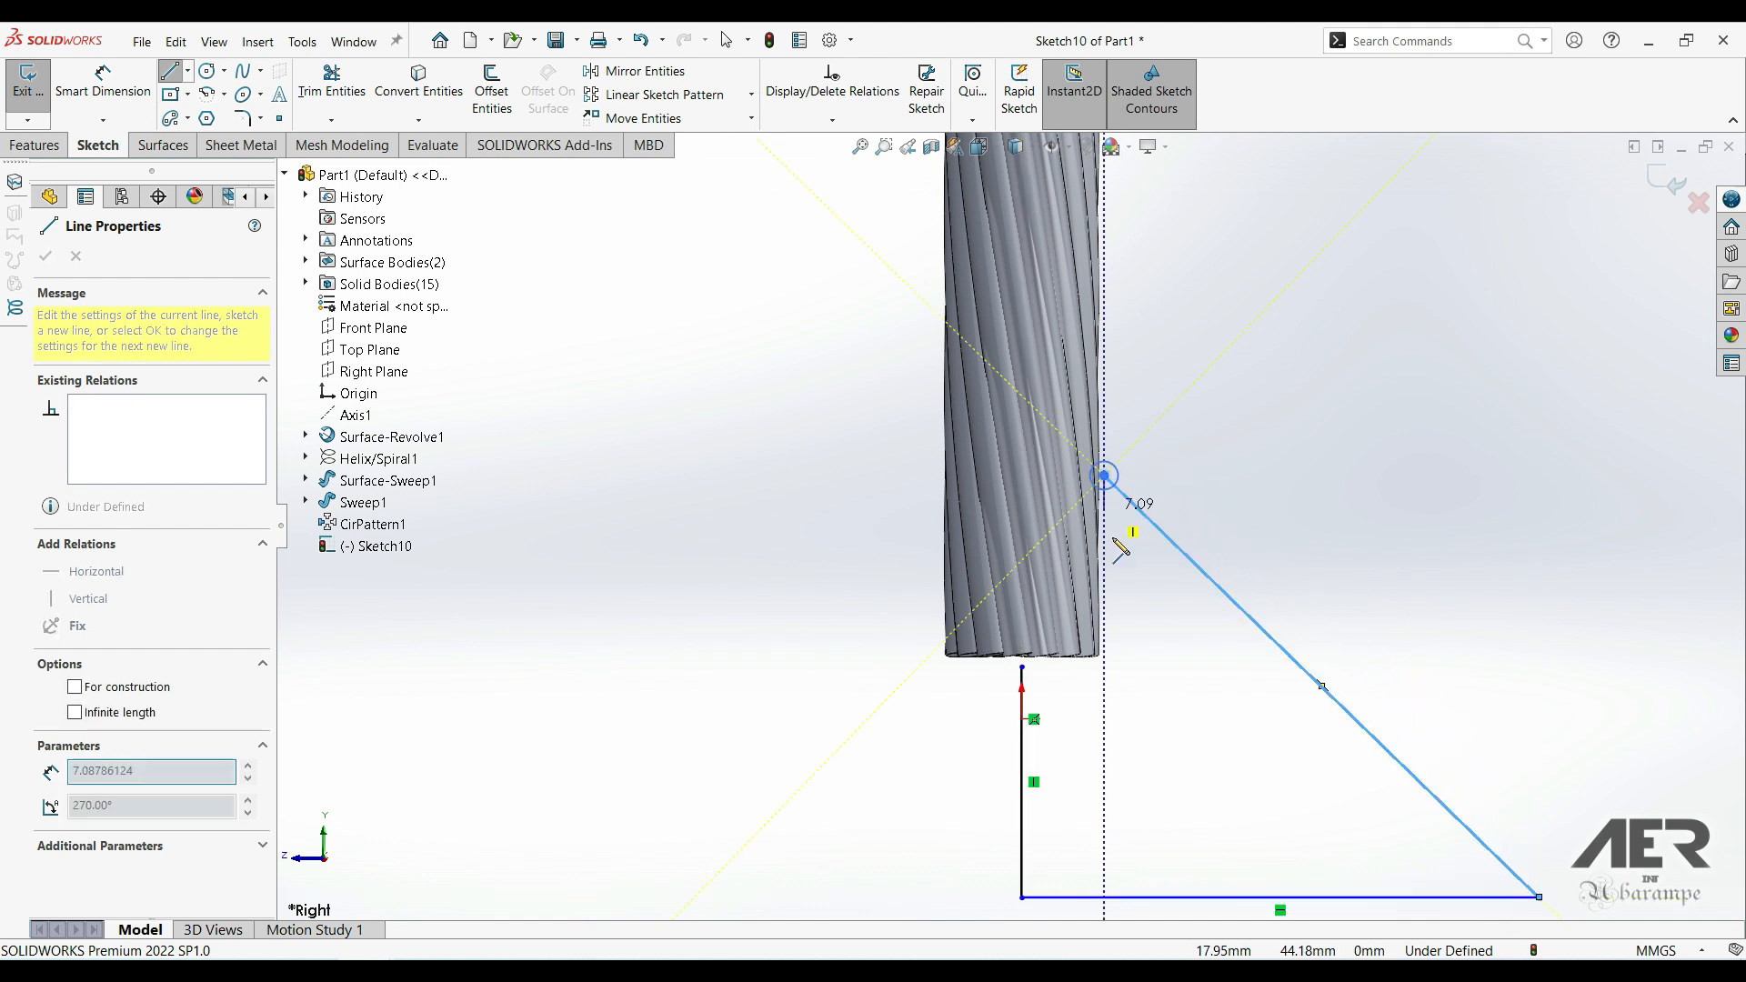
{"action": "left_click", "coordinate": [1105, 666]}
{"action": "left_click", "coordinate": [1022, 667]}
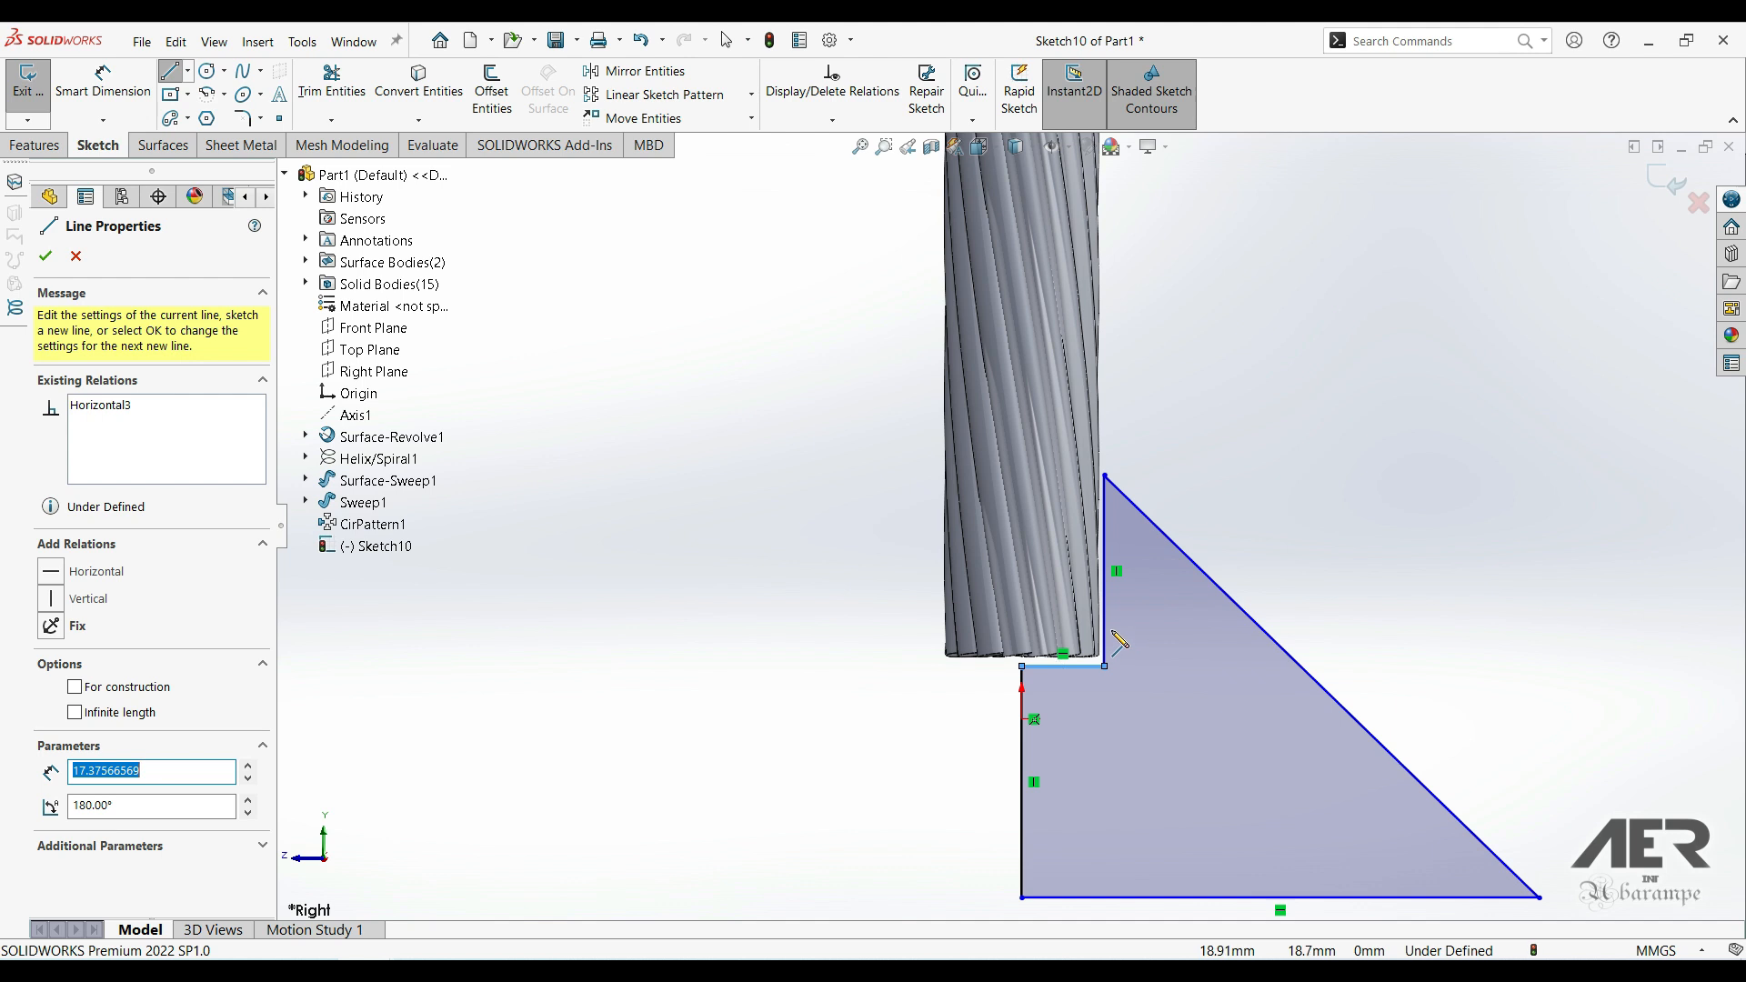
{"action": "key", "text": "Escape"}
- Make the profile's short vertical line beside the stem coincident with the outer silhouette vertex at the stem's lower end
{"action": "scroll", "coordinate": [1105, 637], "scroll_direction": "down", "scroll_amount": 3}
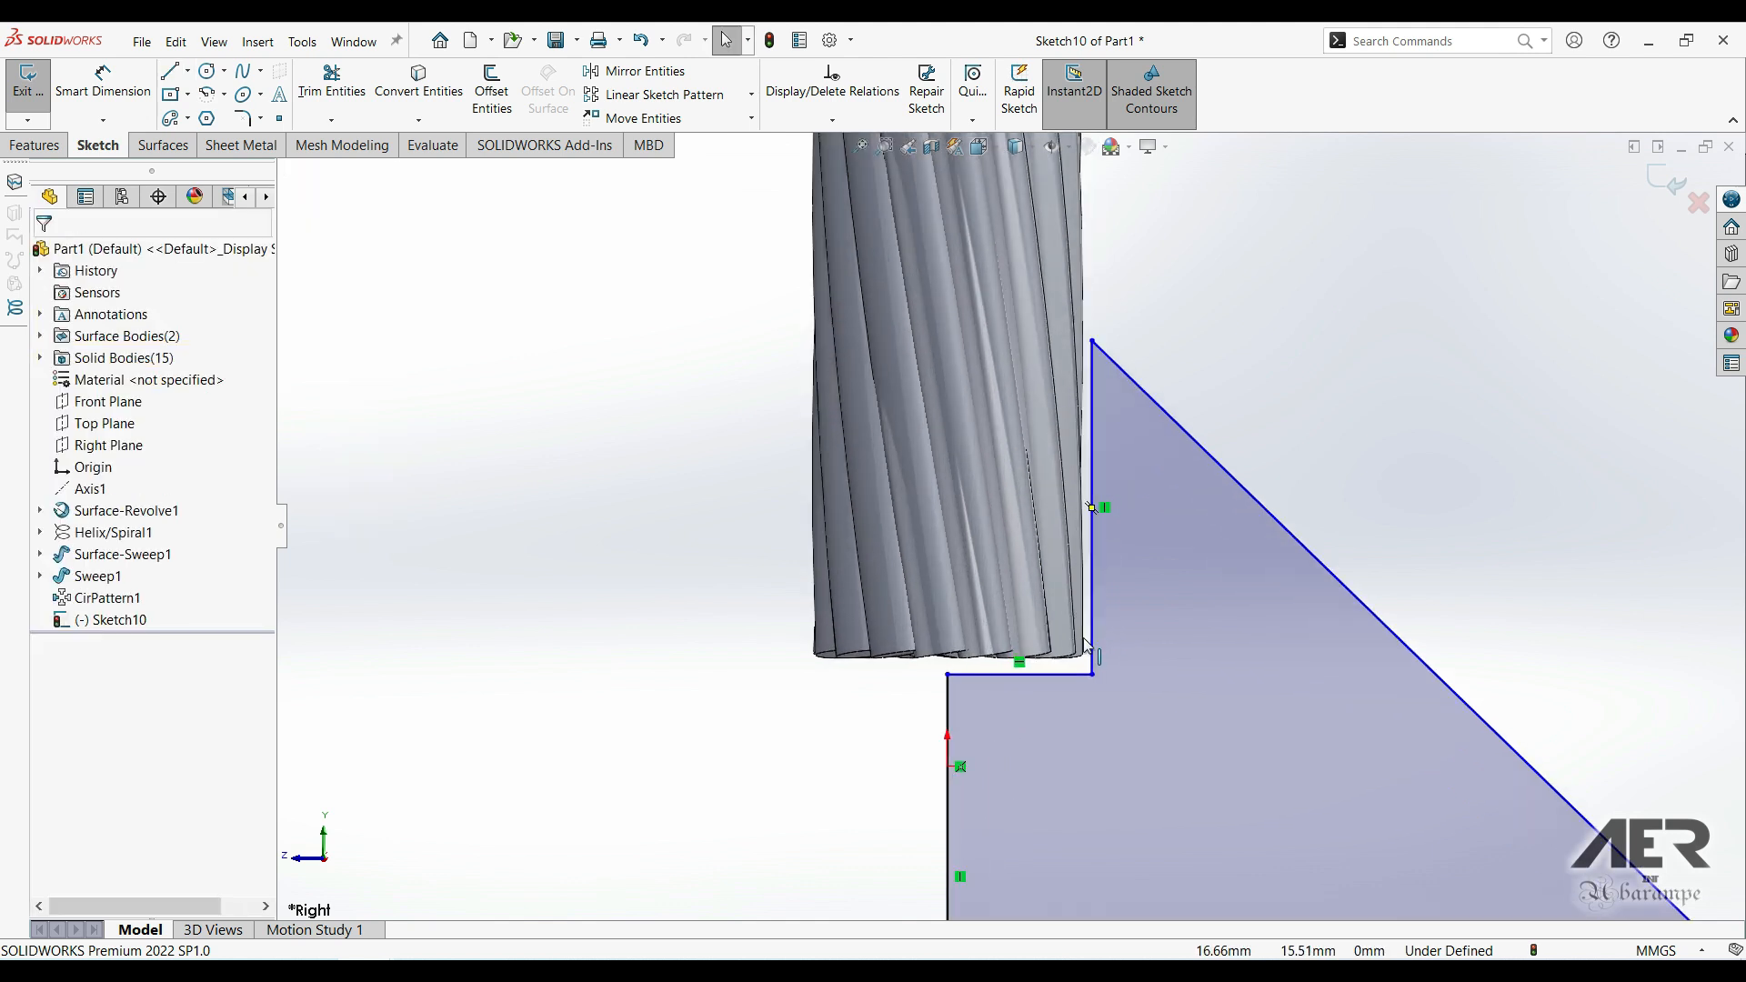
{"action": "scroll", "coordinate": [1083, 641], "scroll_direction": "down", "scroll_amount": 2}
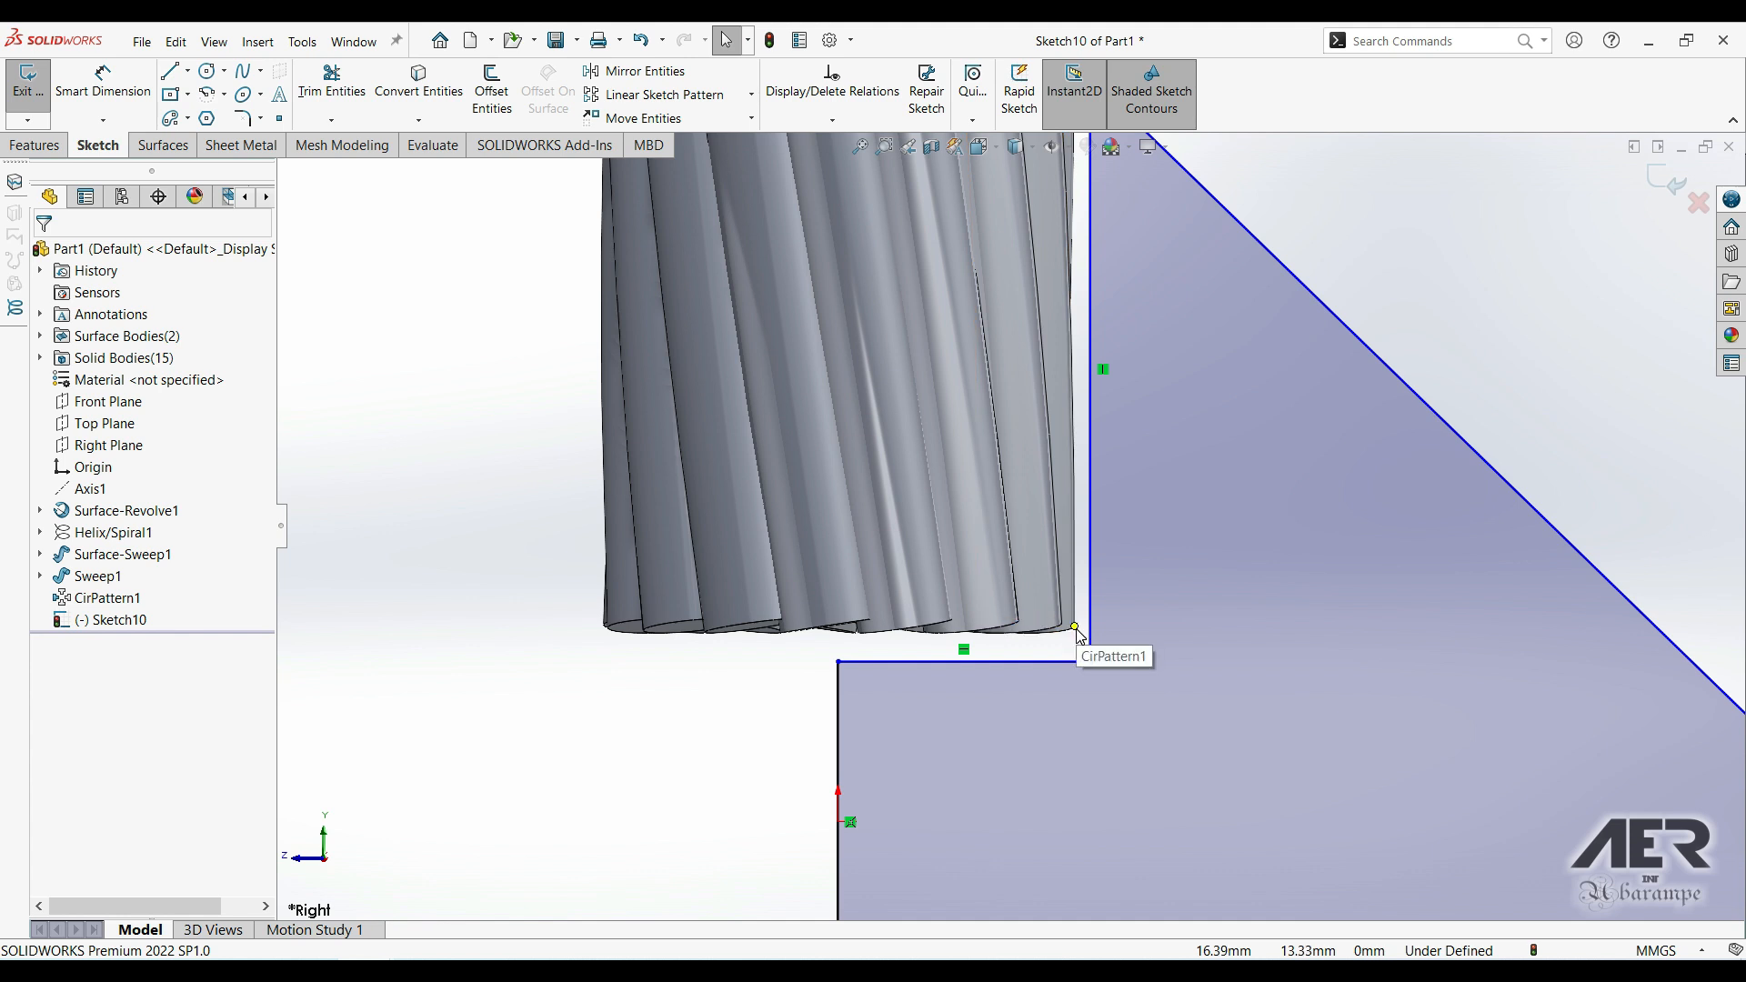
{"action": "left_click", "coordinate": [1077, 630]}
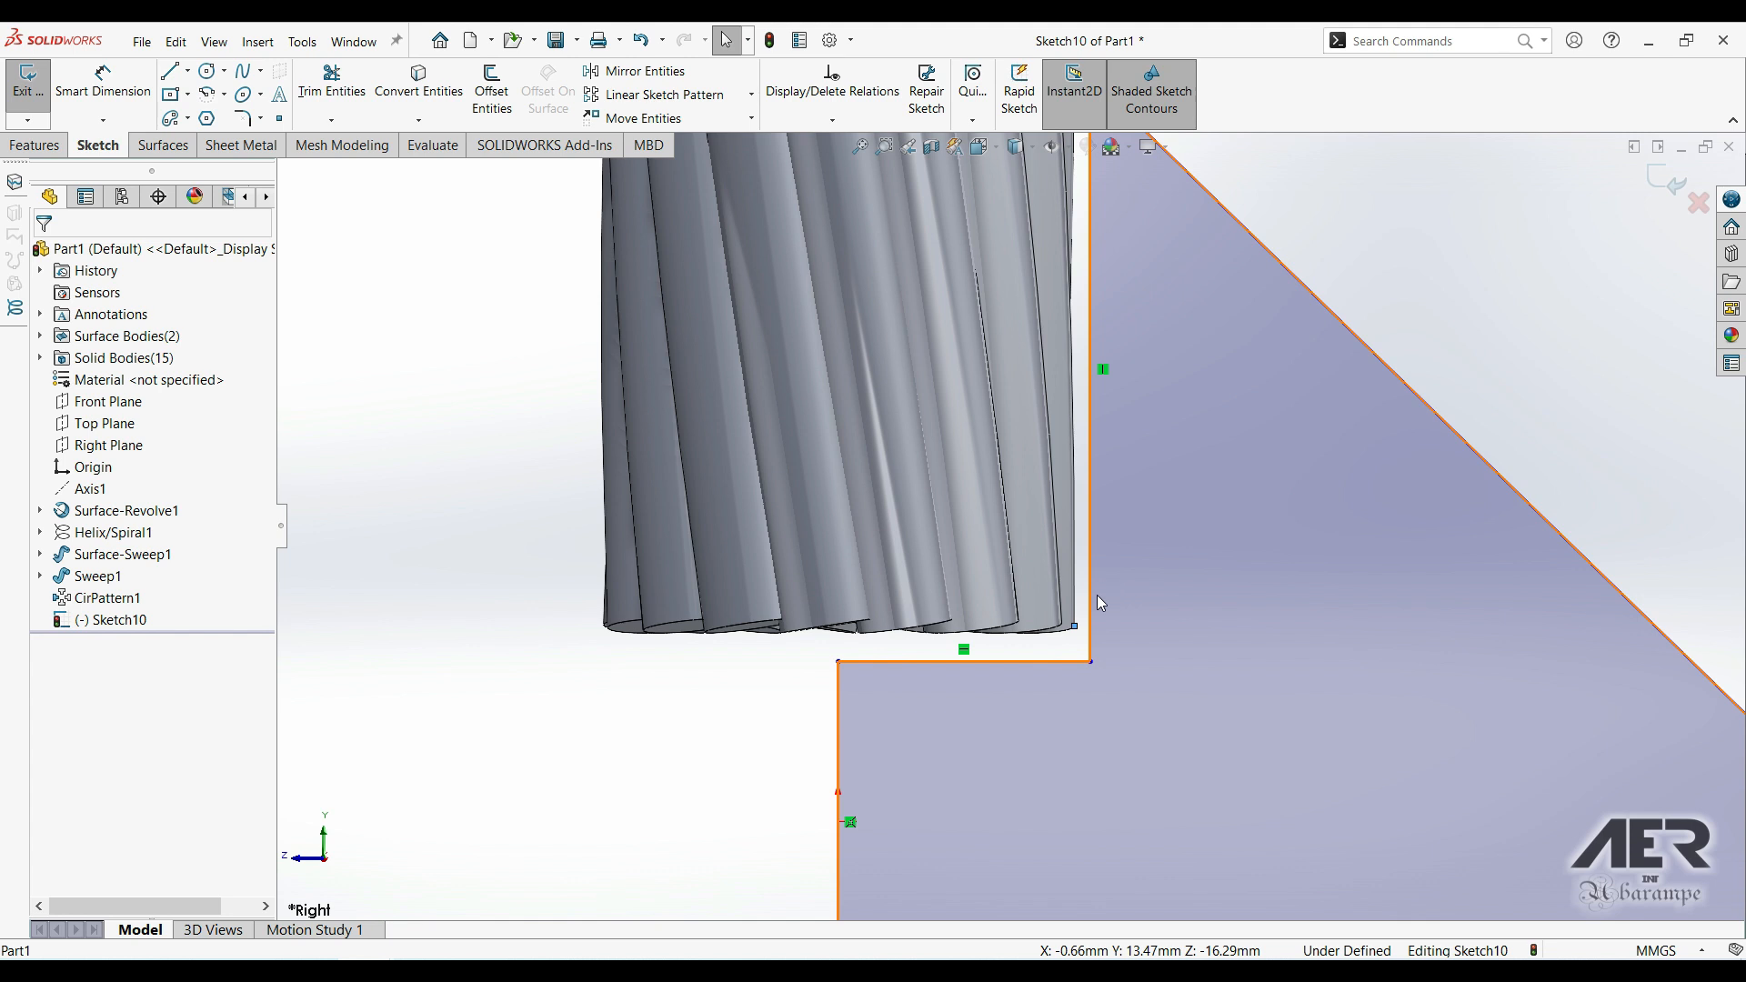
{"action": "left_click", "coordinate": [1090, 597], "text": "ctrl"}
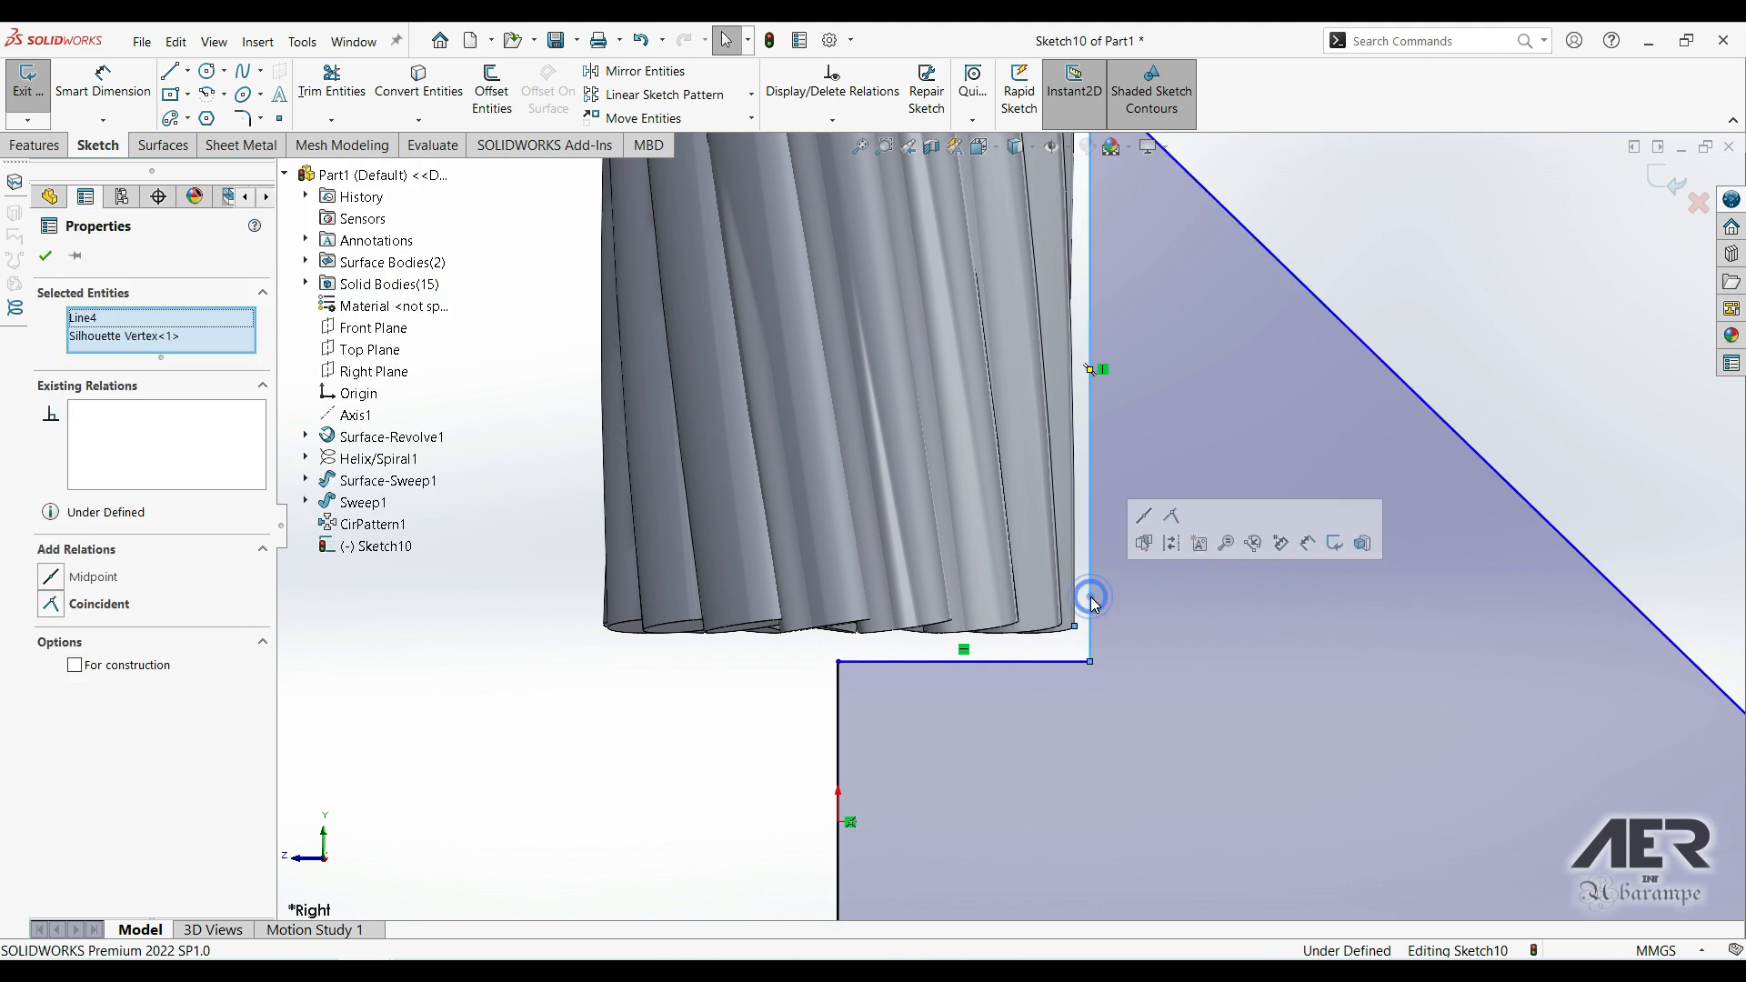
{"action": "left_click", "coordinate": [1172, 515]}
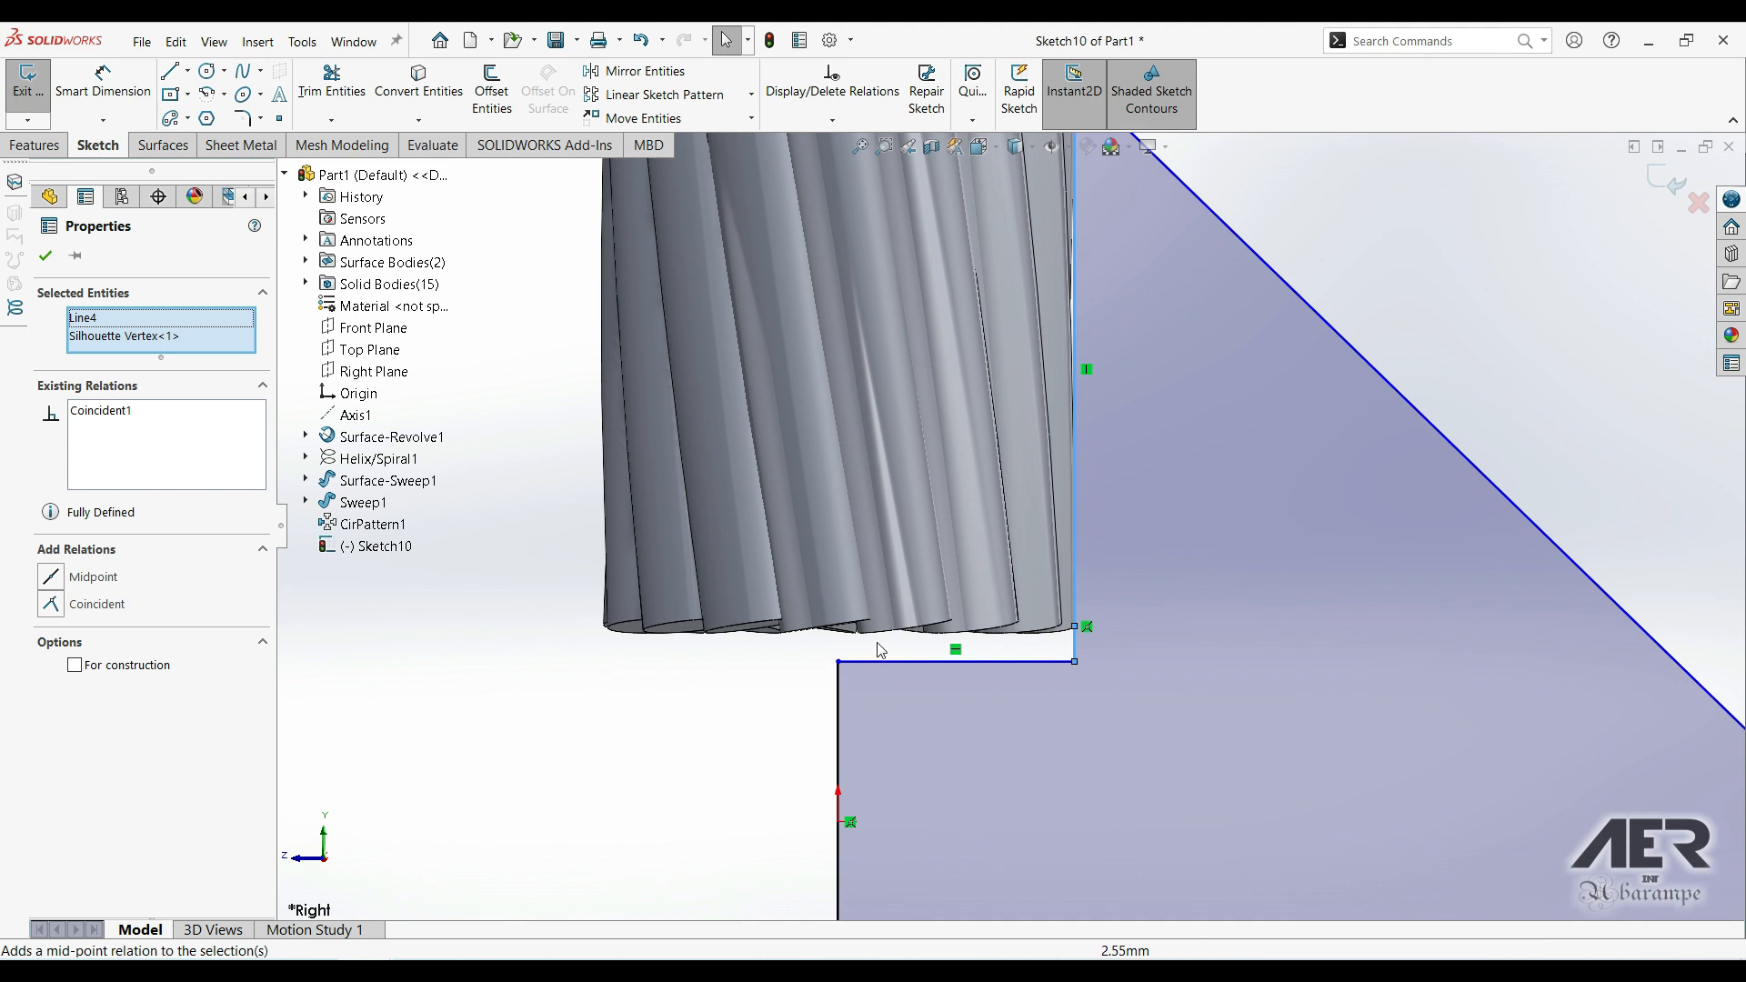
- Make the profile's short horizontal line coincident with a rod's silhouette vertex on the stem's underside
{"action": "scroll", "coordinate": [841, 668], "scroll_direction": "down", "scroll_amount": 1}
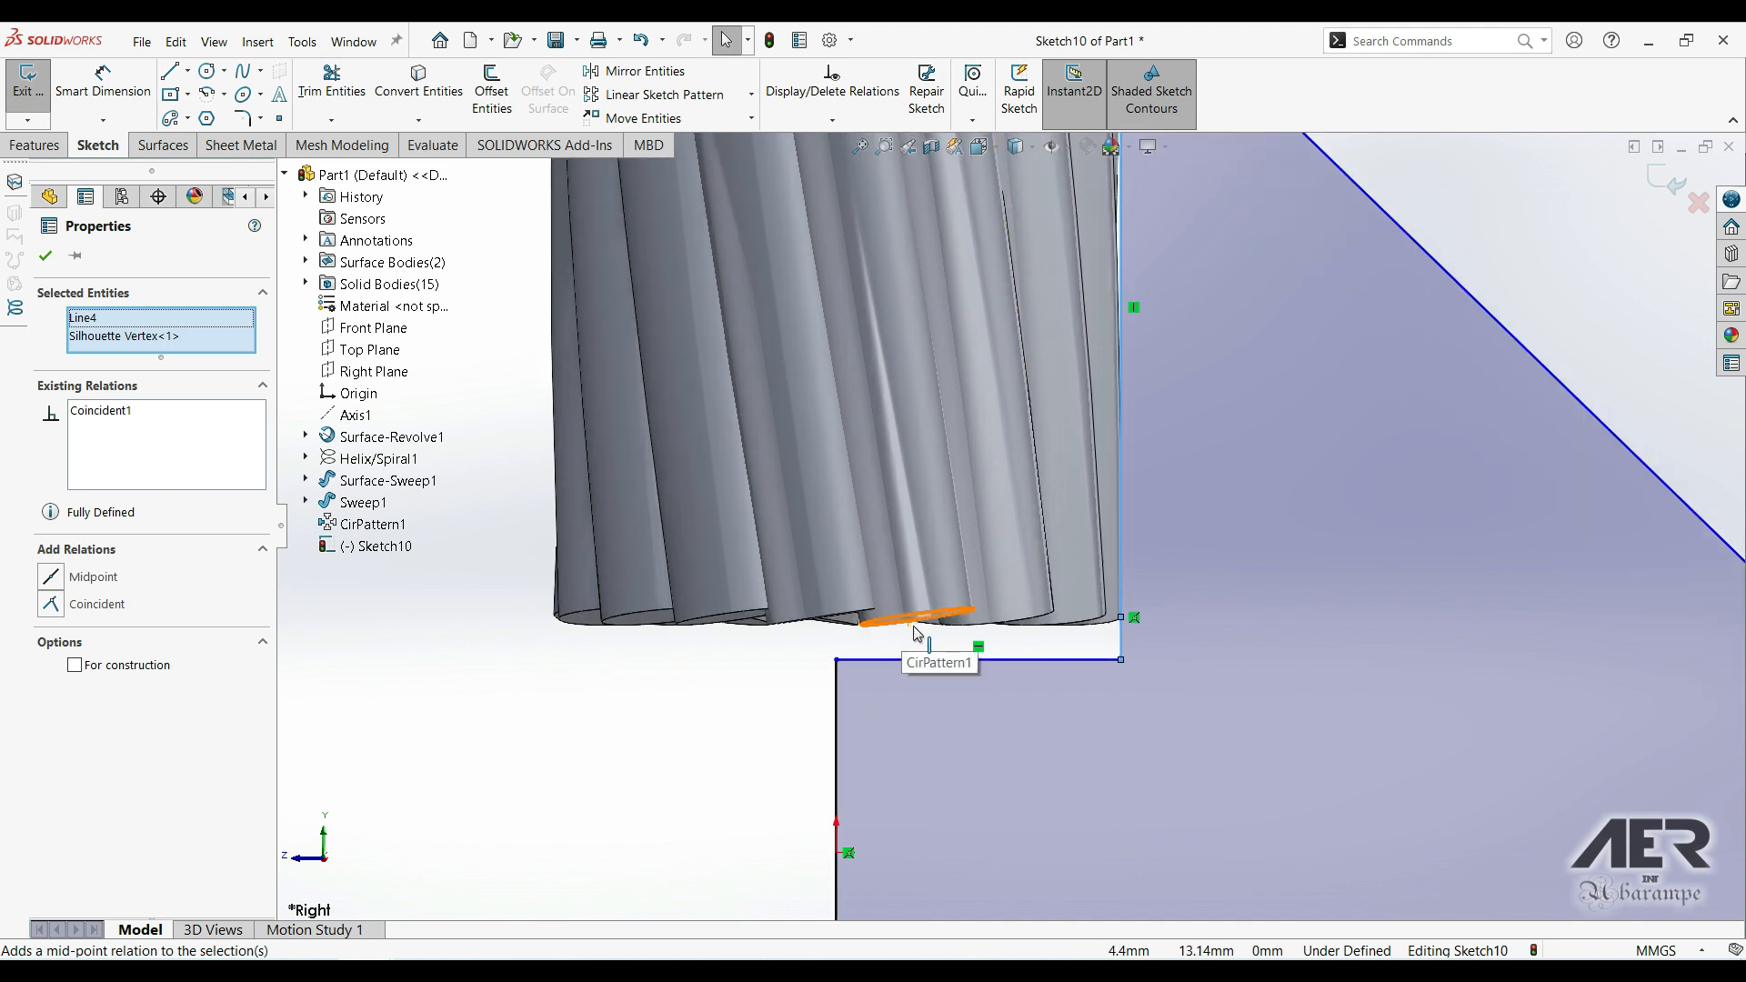
{"action": "left_click", "coordinate": [861, 628]}
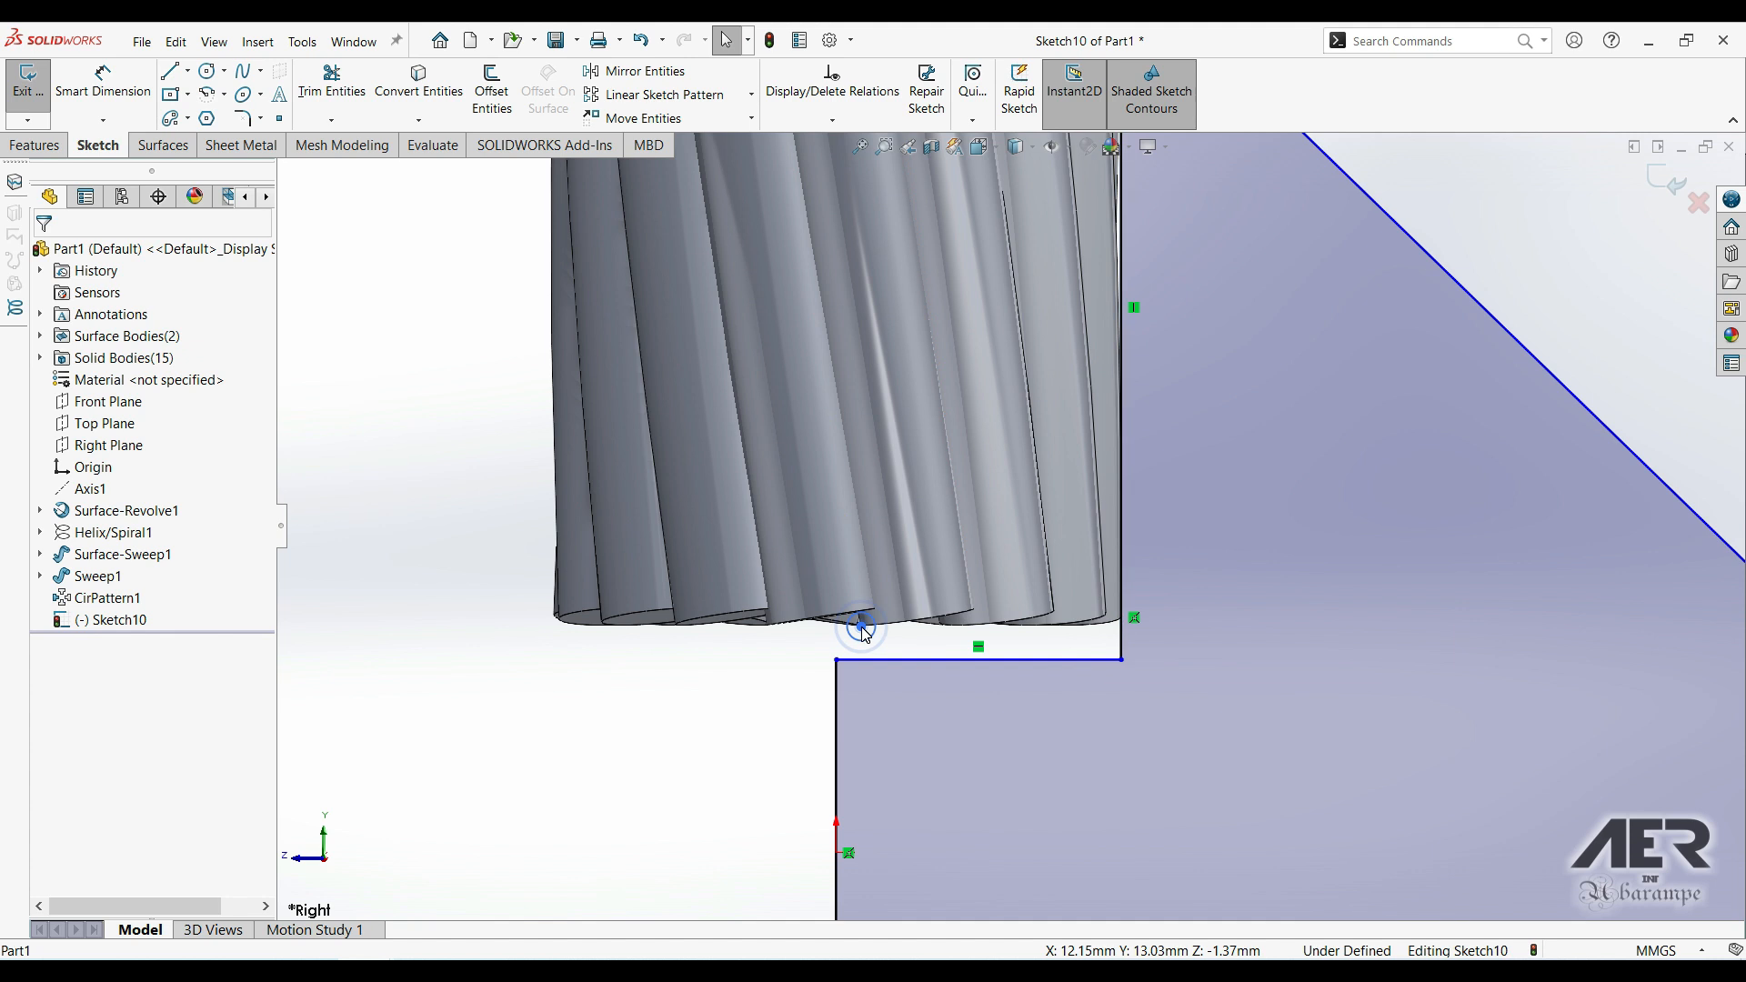
{"action": "left_click", "coordinate": [921, 665]}
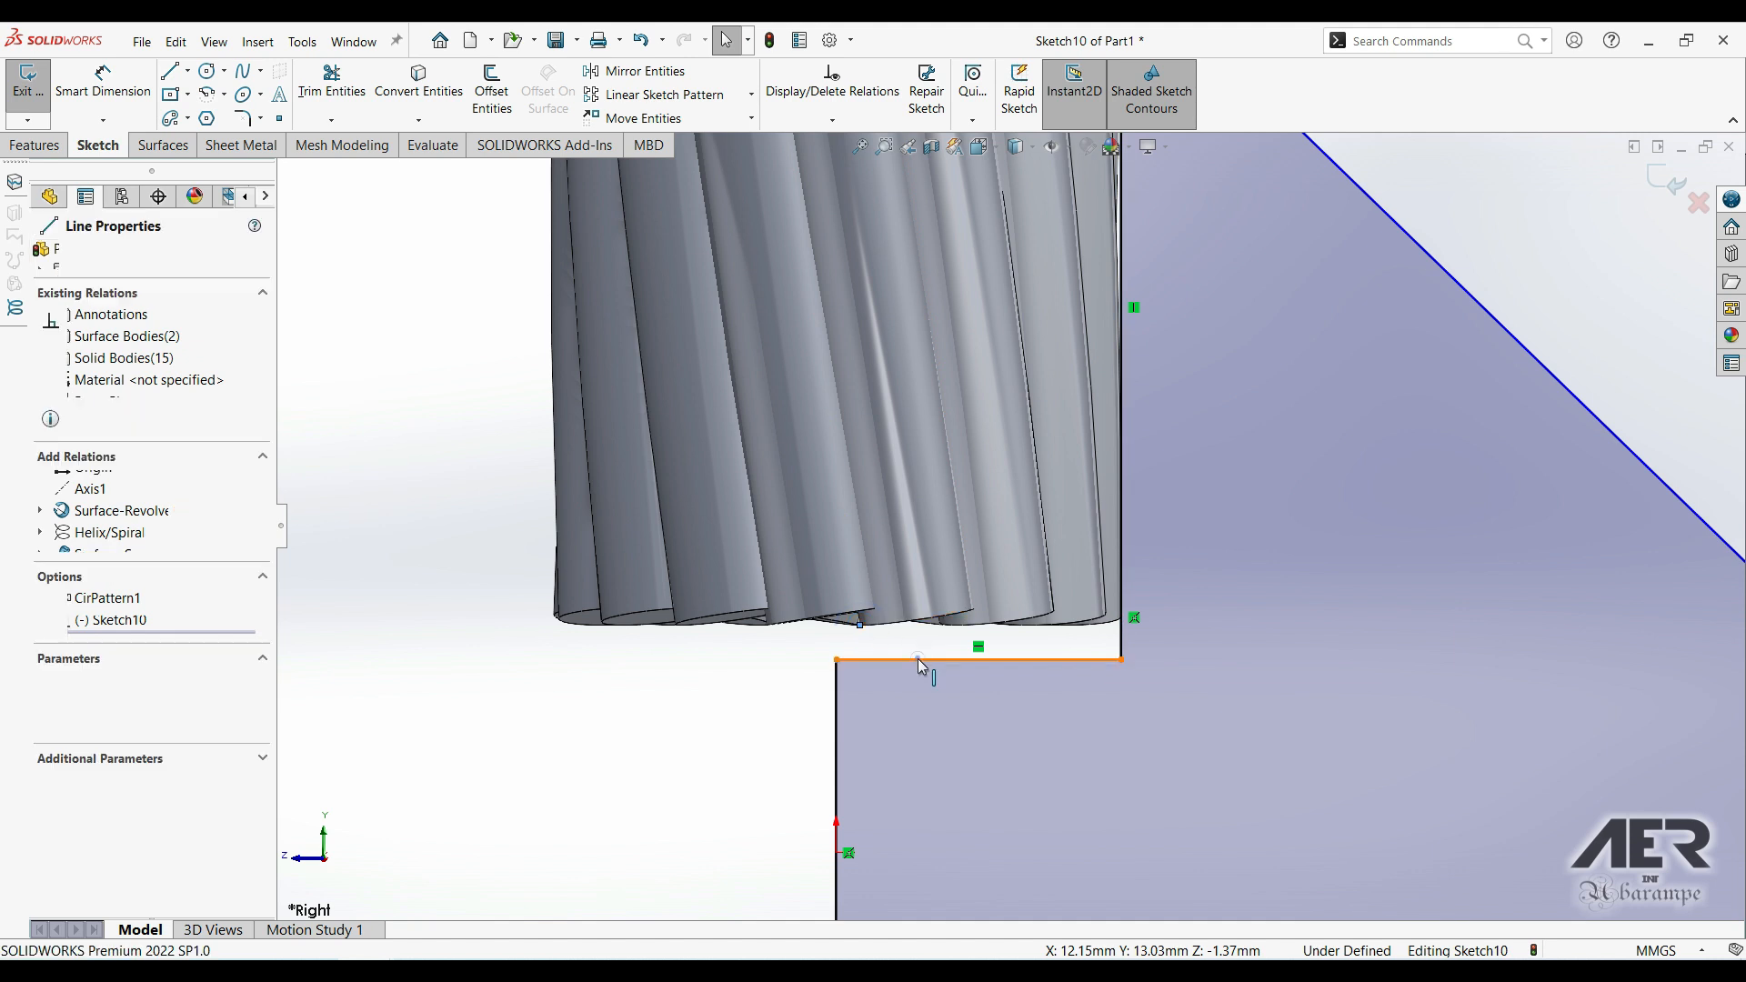
{"action": "left_click", "coordinate": [860, 626], "text": "ctrl"}
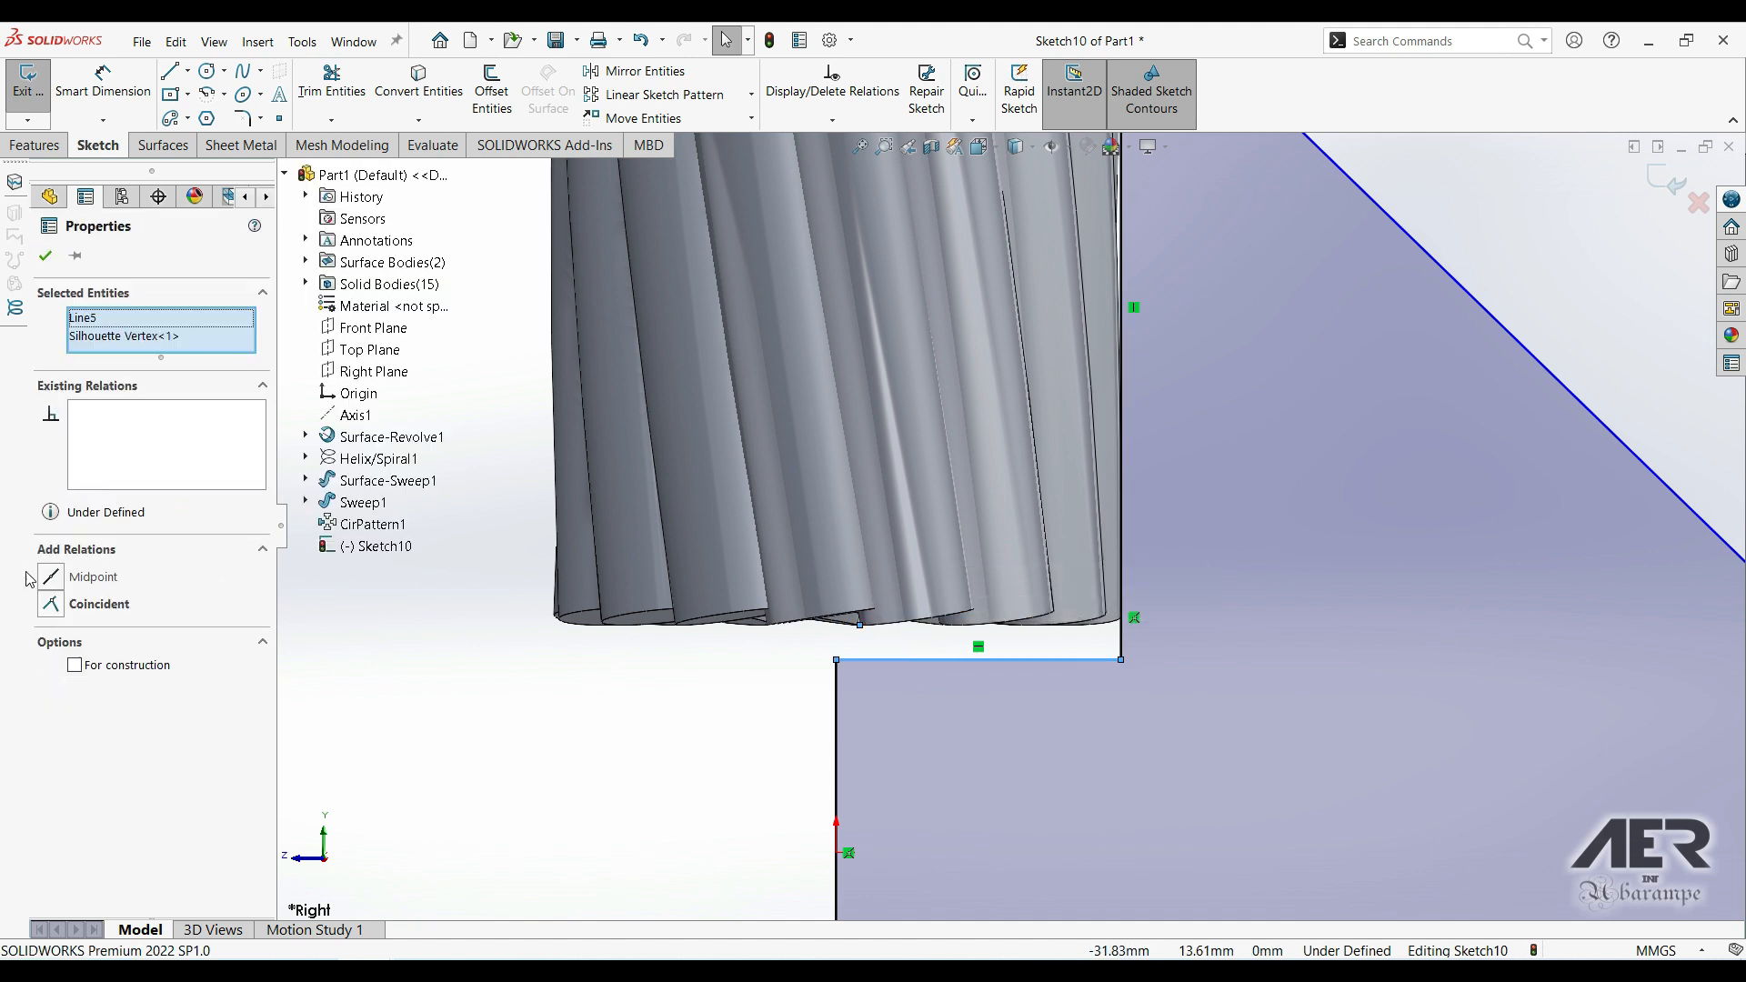
{"action": "left_click", "coordinate": [54, 607]}
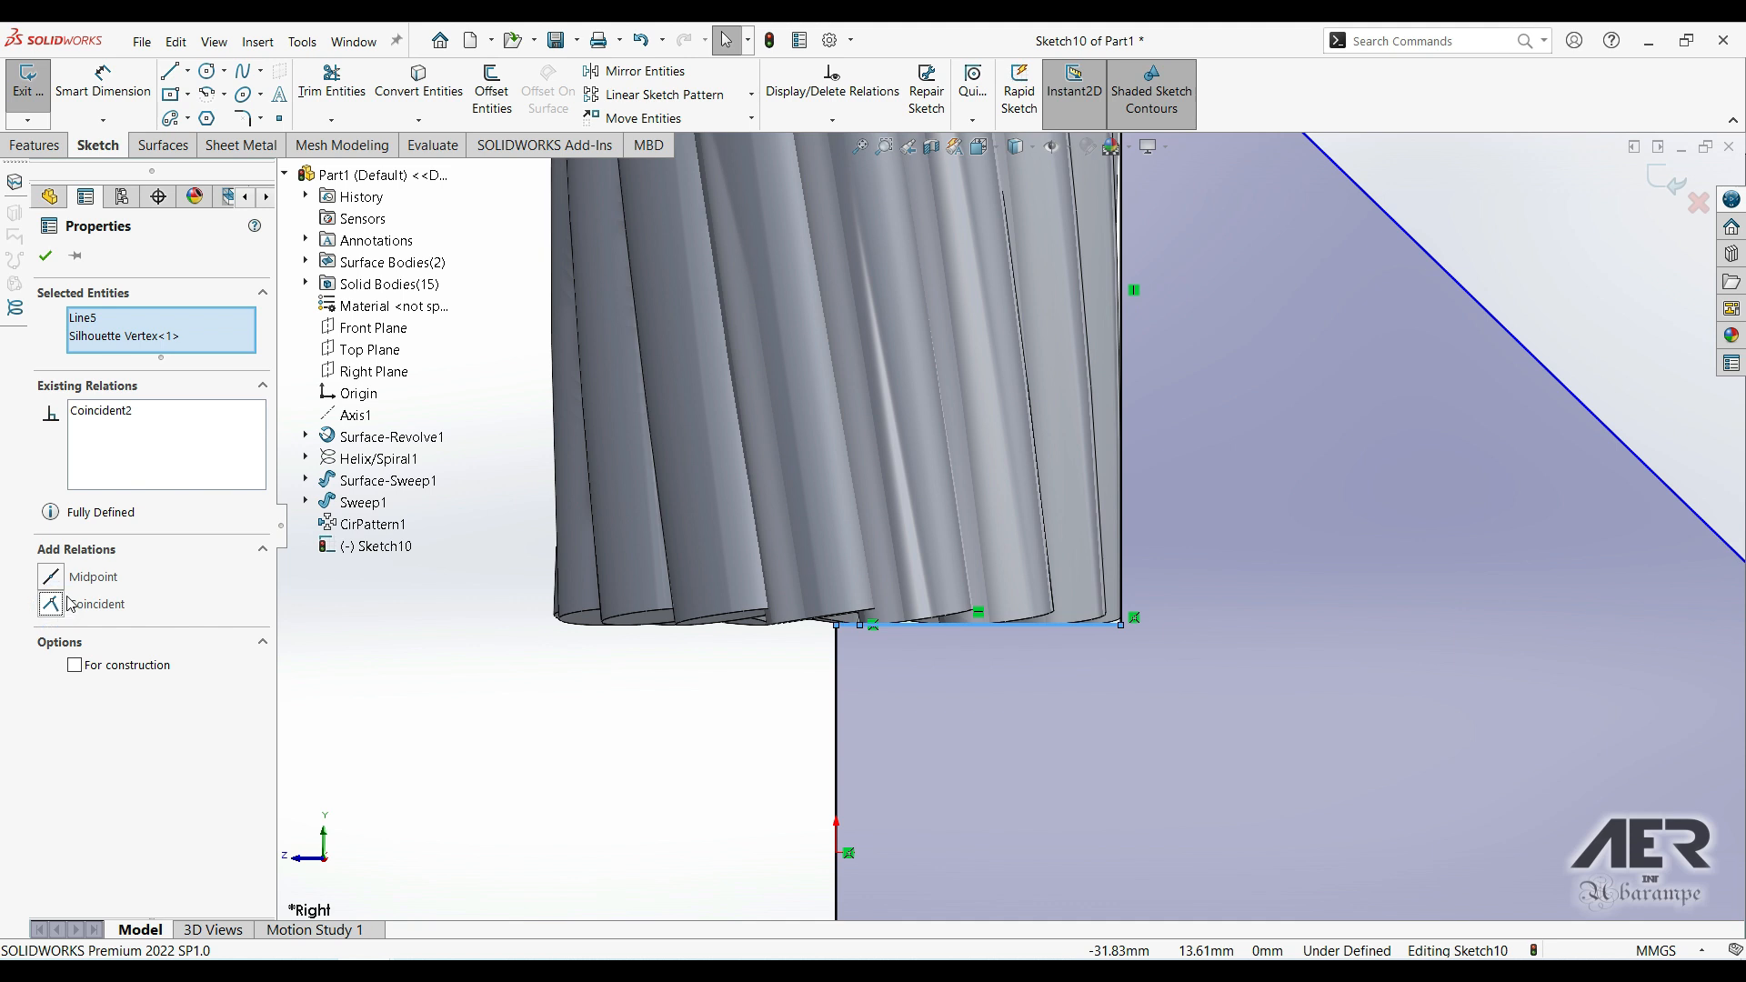
{"action": "left_click", "coordinate": [46, 255]}
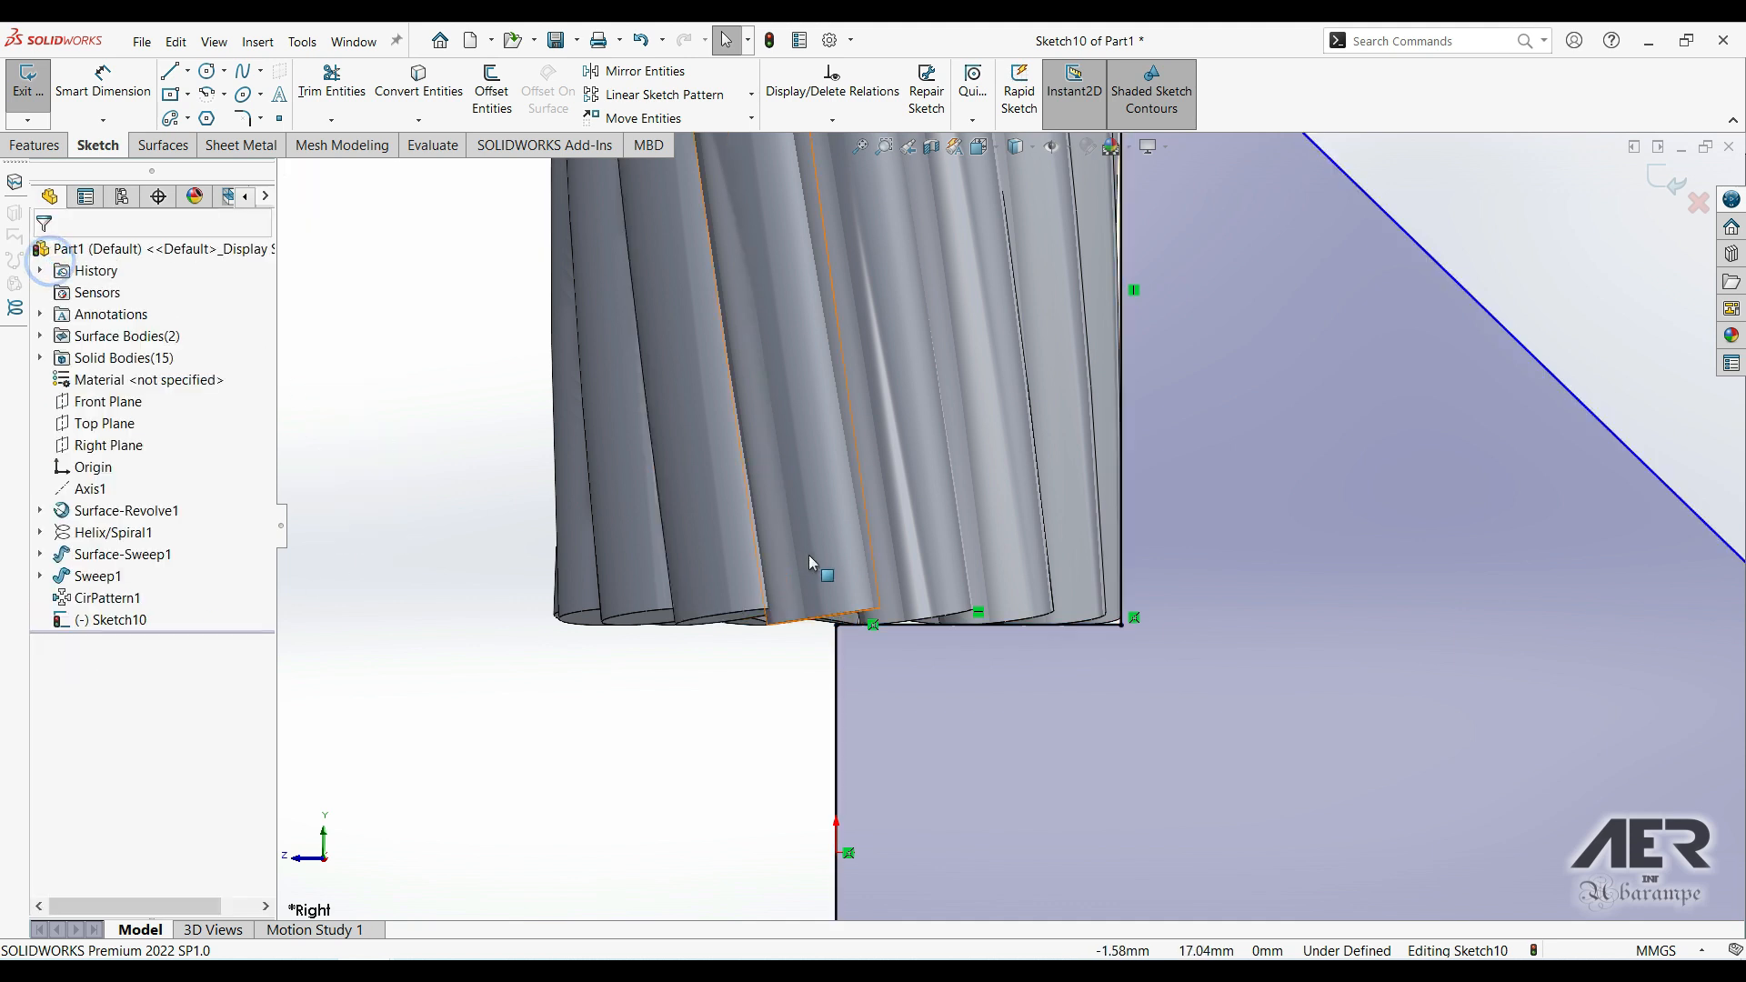
- Dimension the base profile's vertical line on the central axis to 51 mm
{"action": "scroll", "coordinate": [886, 514], "scroll_direction": "up", "scroll_amount": 5}
{"action": "scroll", "coordinate": [903, 541], "scroll_direction": "up", "scroll_amount": 2}
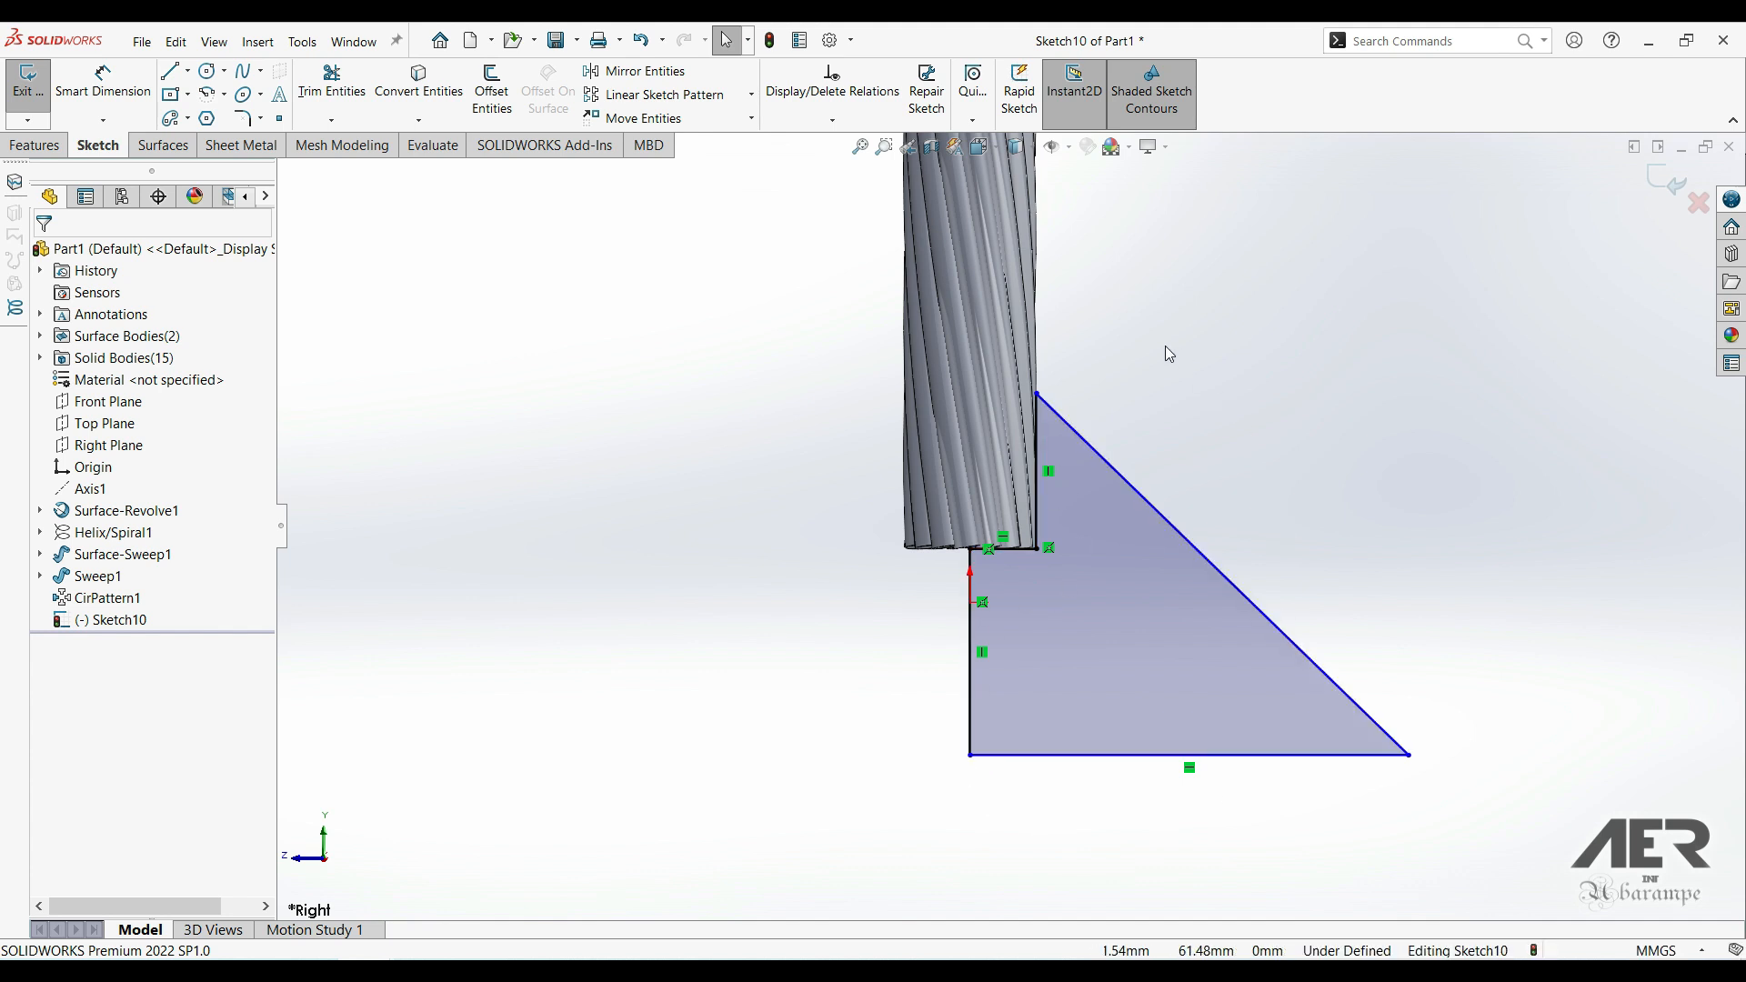
{"action": "left_click", "coordinate": [103, 83]}
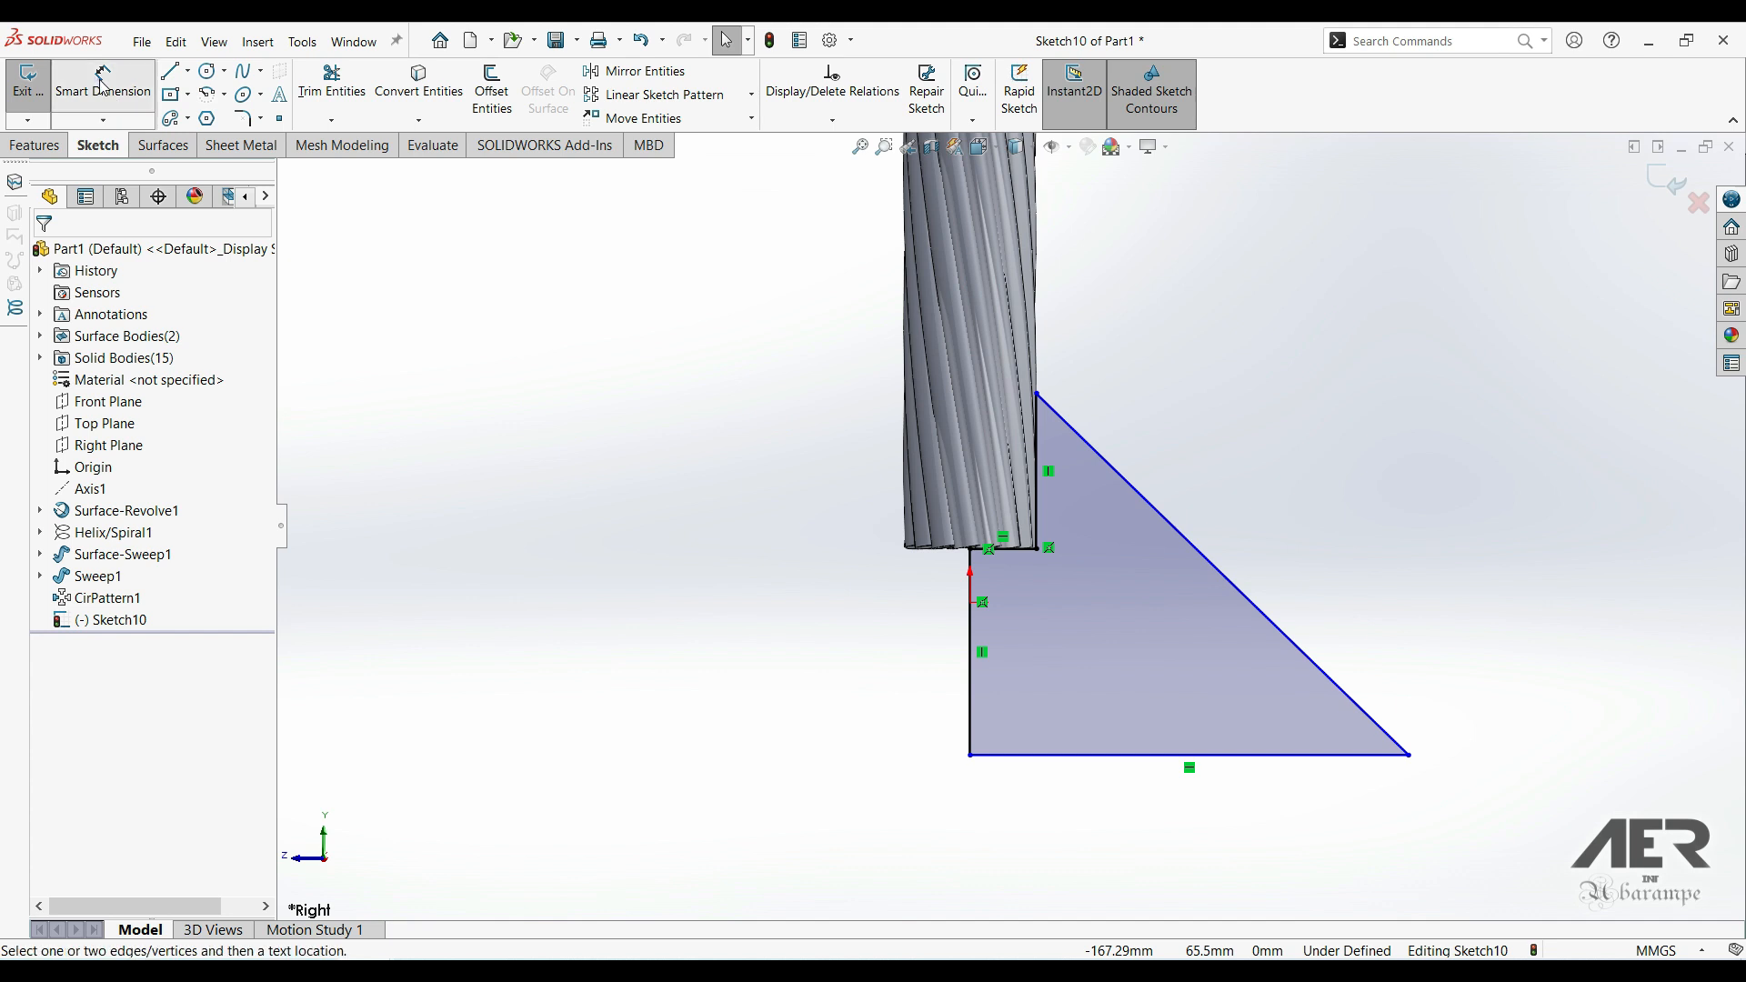
{"action": "left_click", "coordinate": [971, 727]}
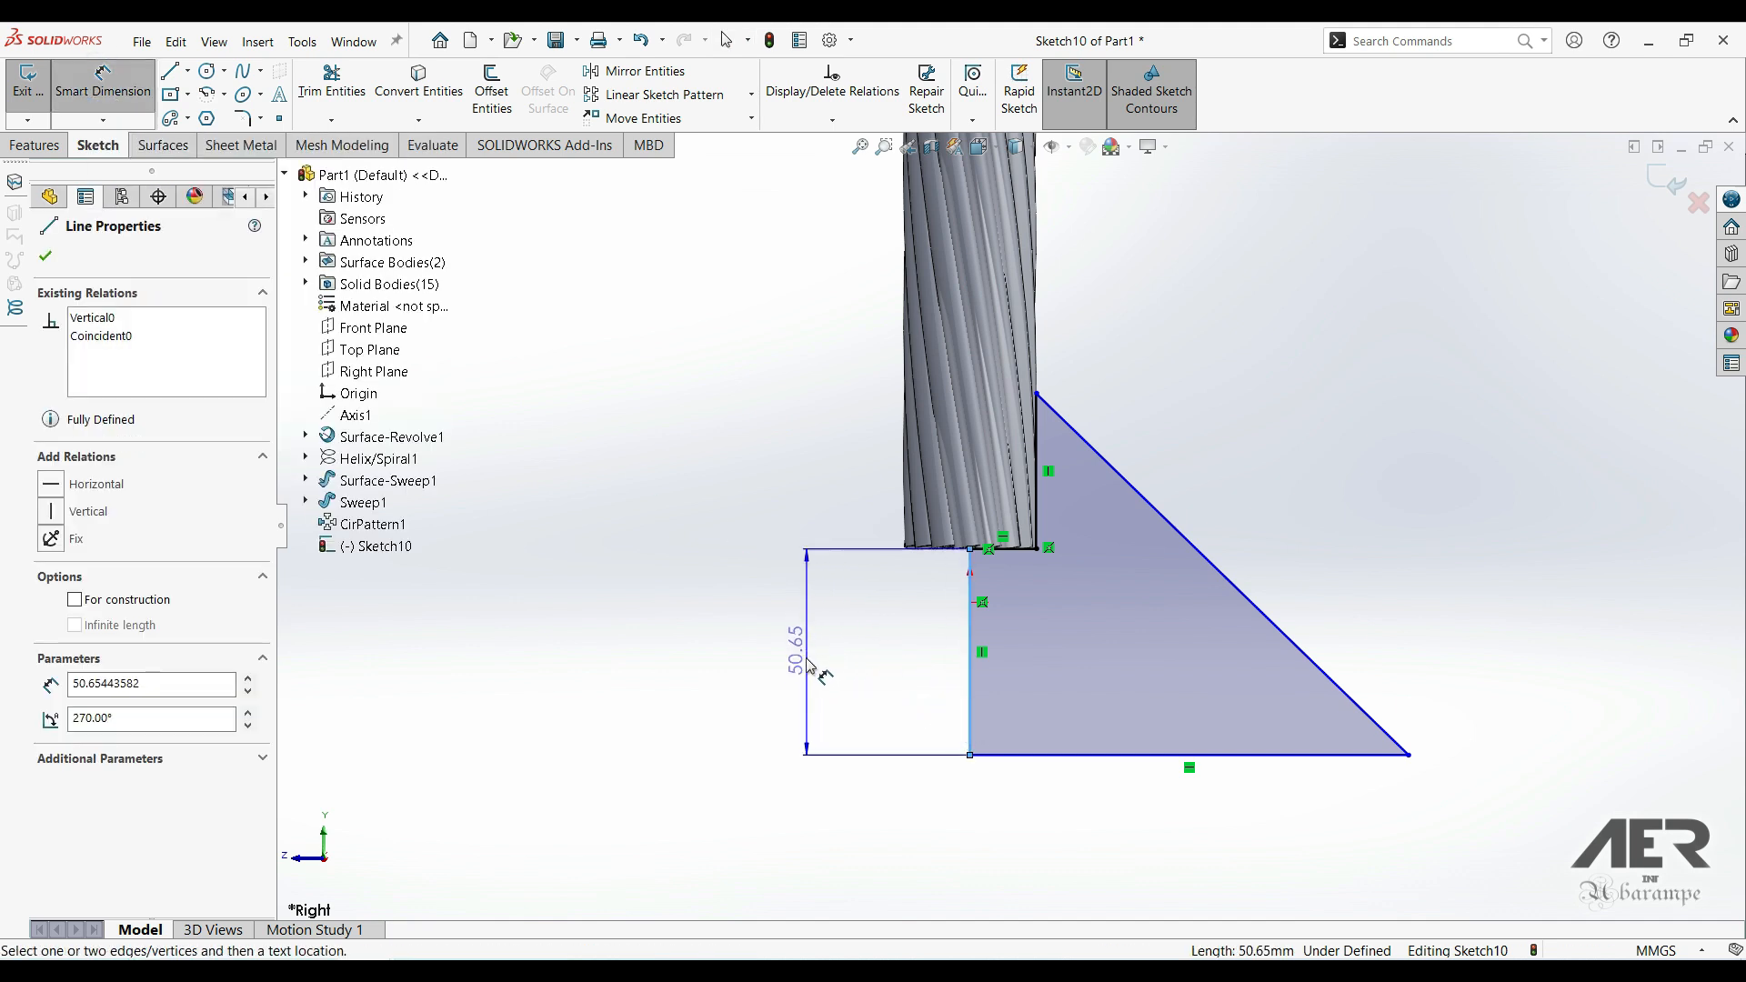
{"action": "left_click", "coordinate": [806, 658]}
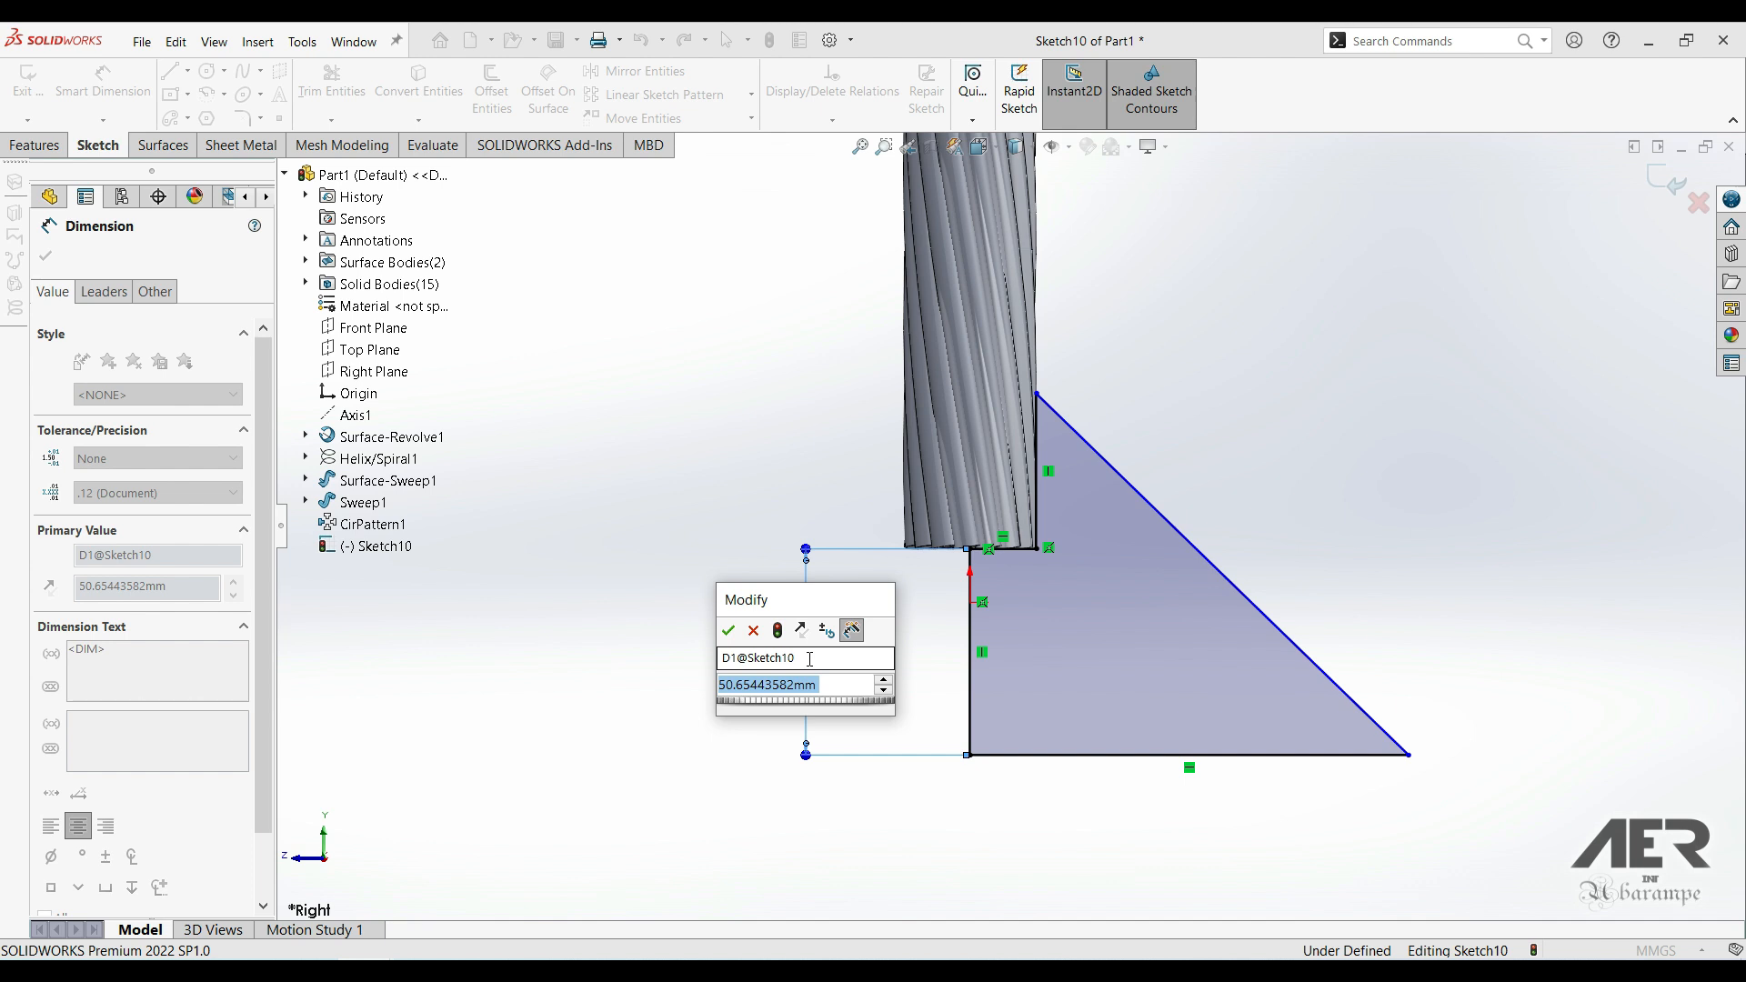
{"action": "type", "text": "51"}
{"action": "key", "text": "Return"}
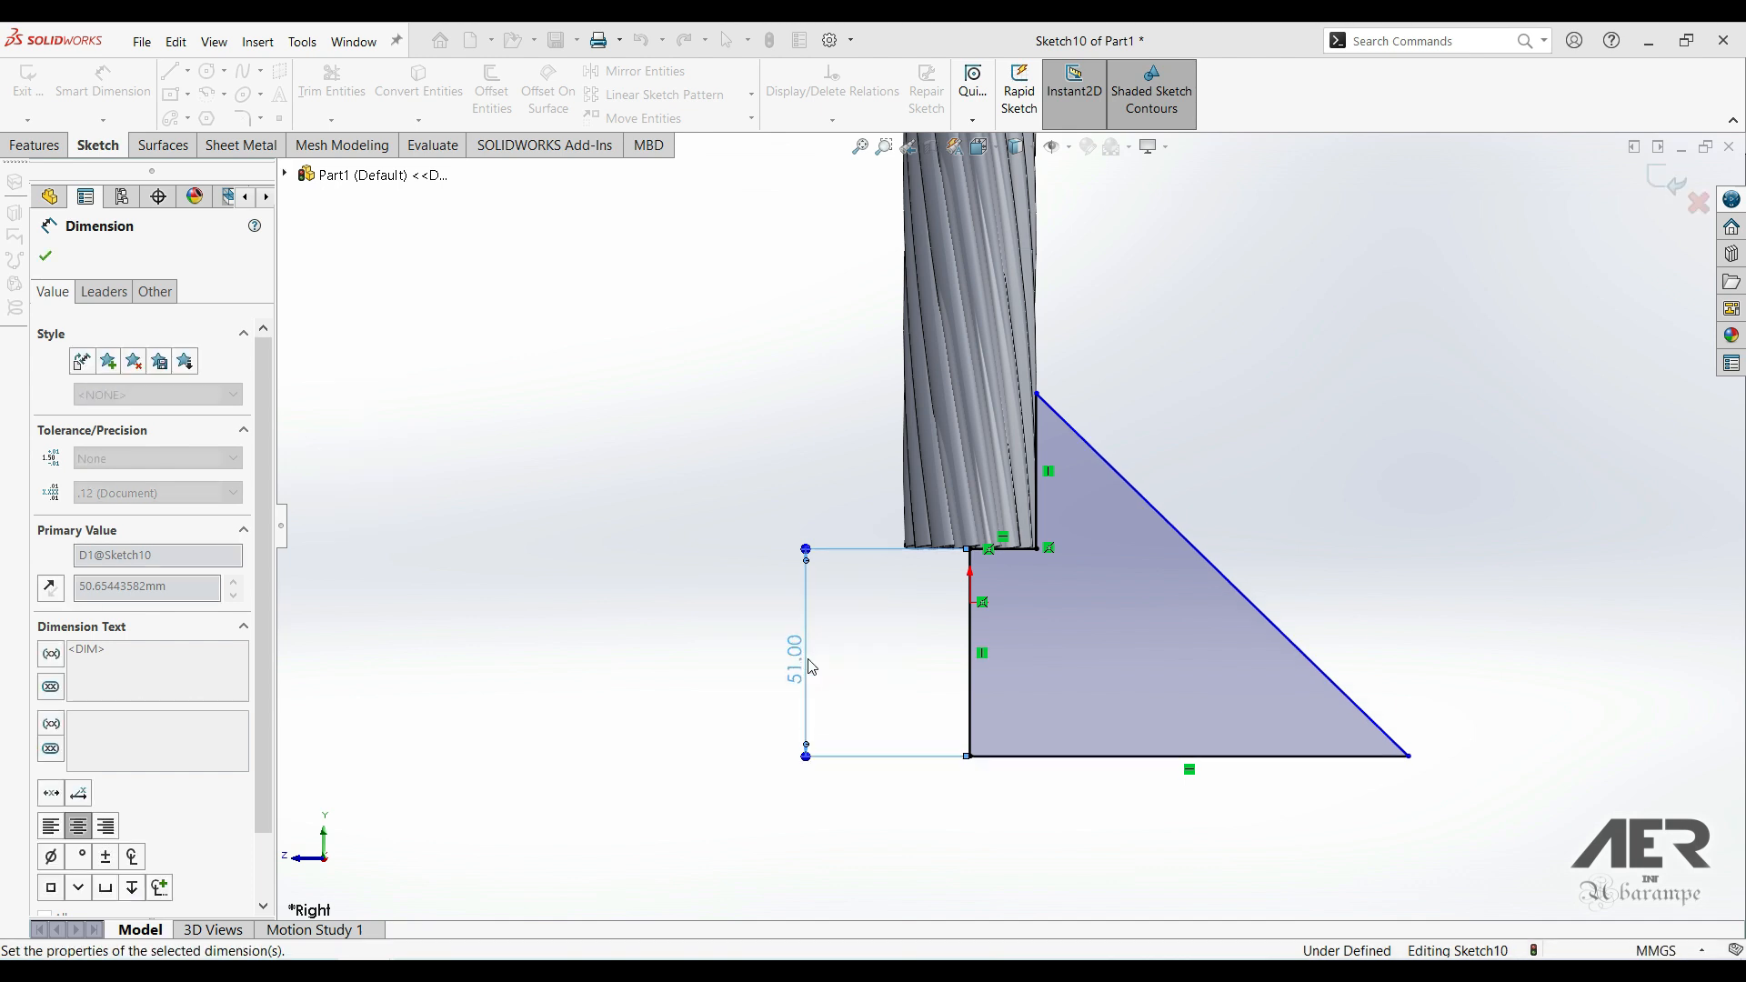
- Dimension the base profile's bottom line to 150 mm
{"action": "left_click", "coordinate": [1138, 755]}
{"action": "left_click", "coordinate": [1191, 828]}
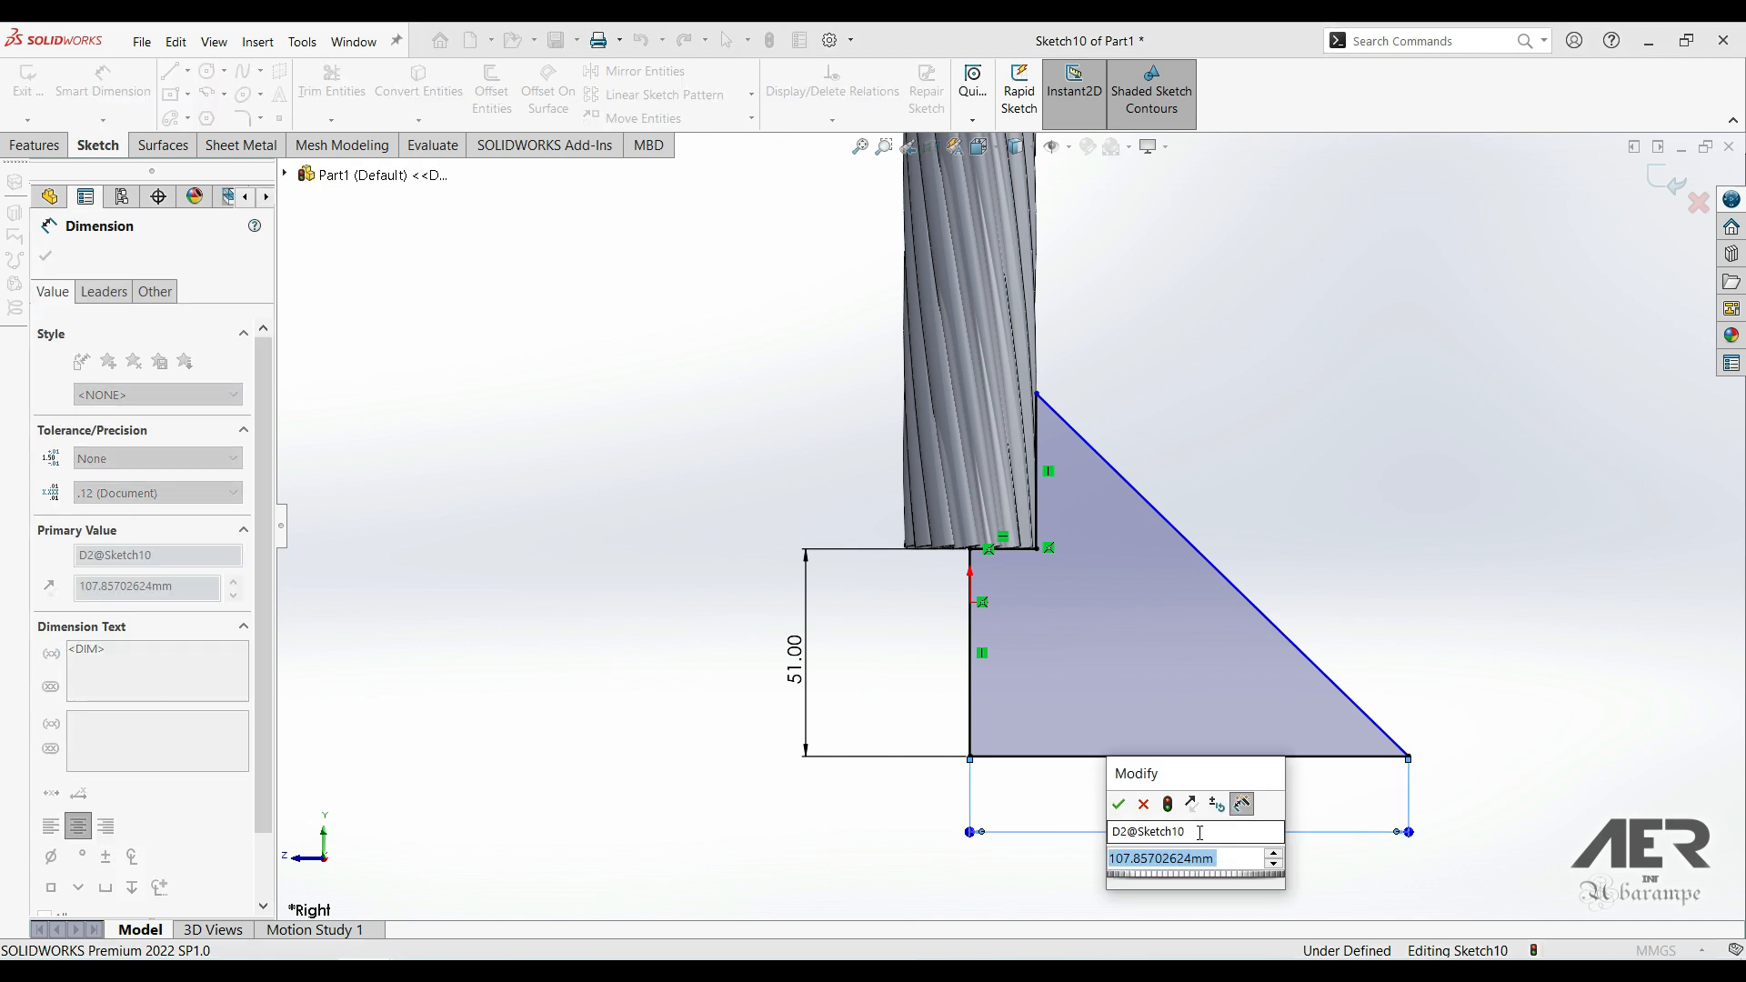
{"action": "type", "text": "150"}
{"action": "key", "text": "Return"}
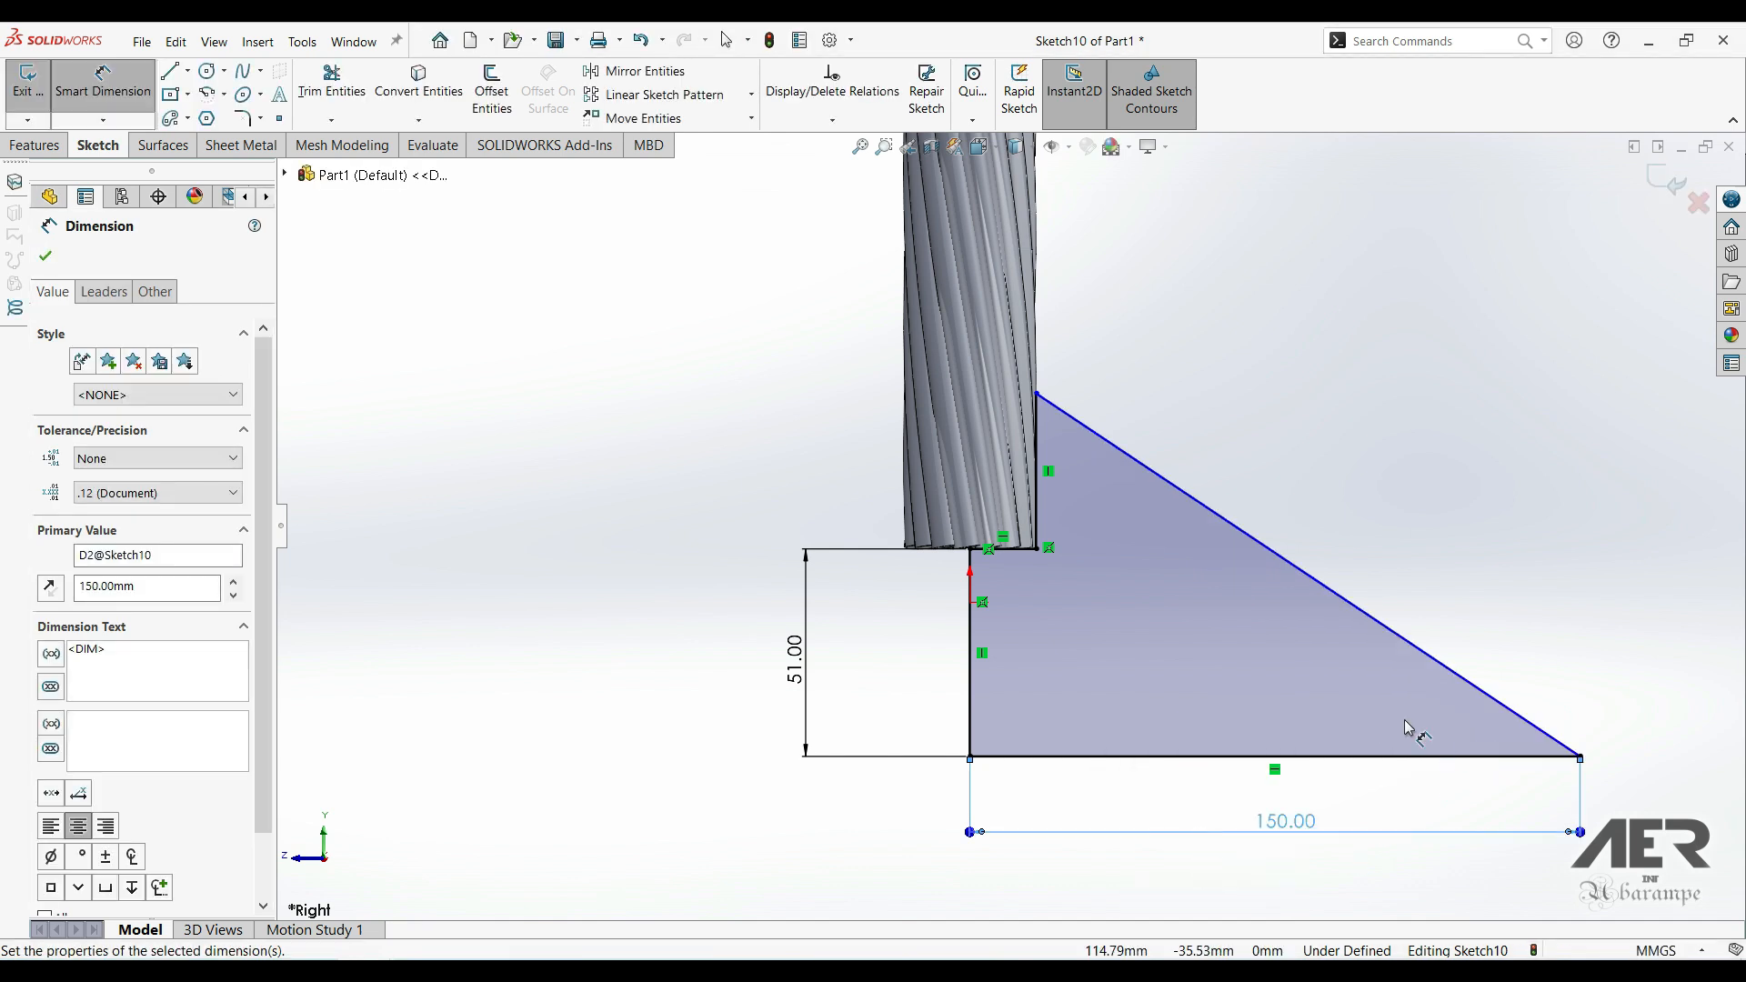
- Set the angle between the base profile's sloped line and bottom line to 45 degrees
{"action": "left_click", "coordinate": [1323, 586]}
{"action": "left_click", "coordinate": [1286, 756]}
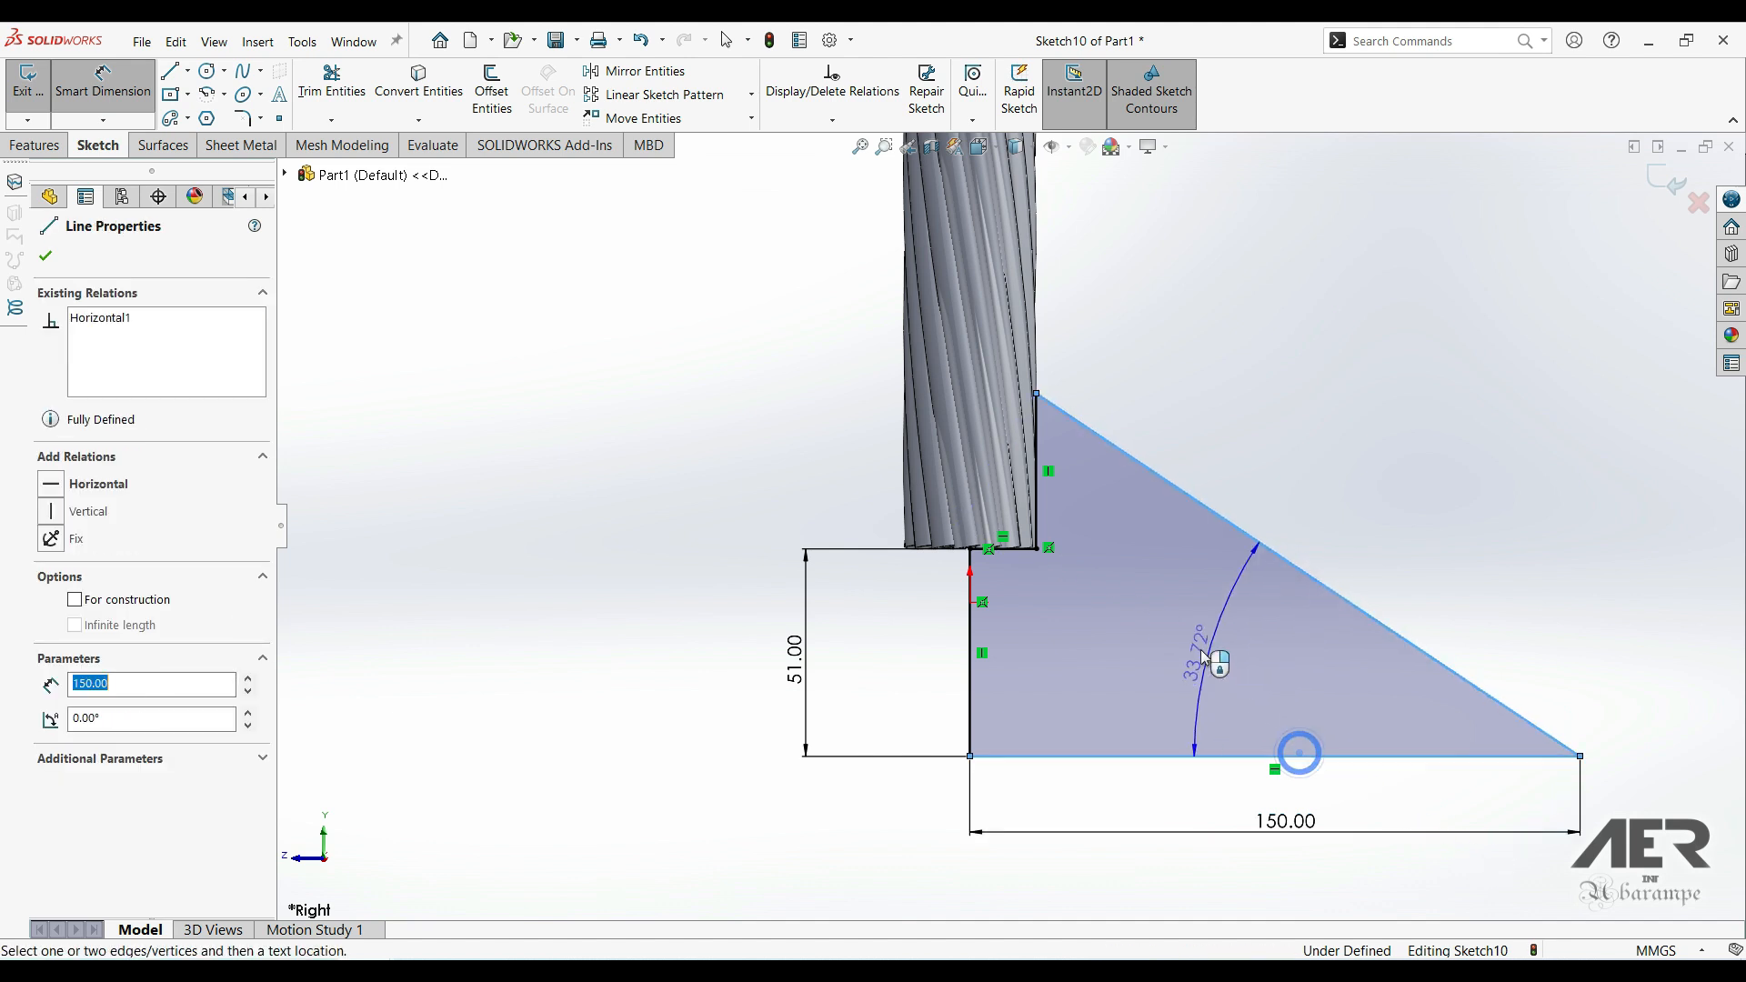
{"action": "left_click", "coordinate": [1197, 643]}
{"action": "type", "text": "45"}
{"action": "key", "text": "Return"}
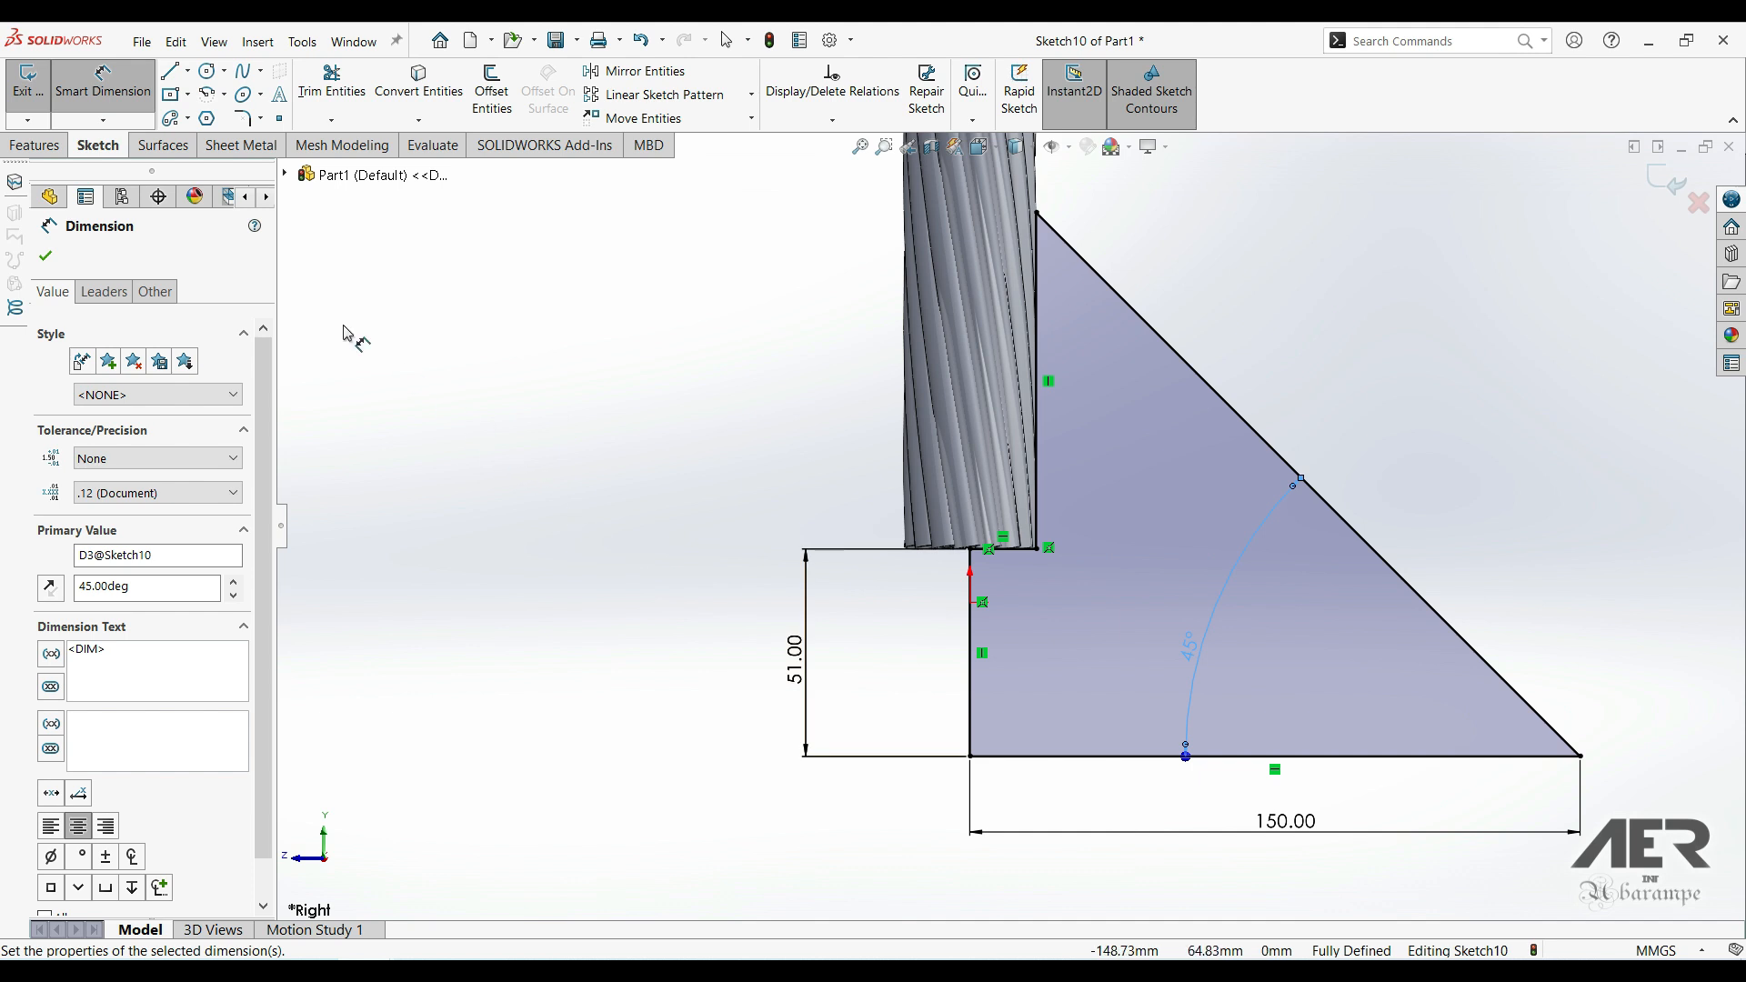
{"action": "left_click", "coordinate": [46, 258]}
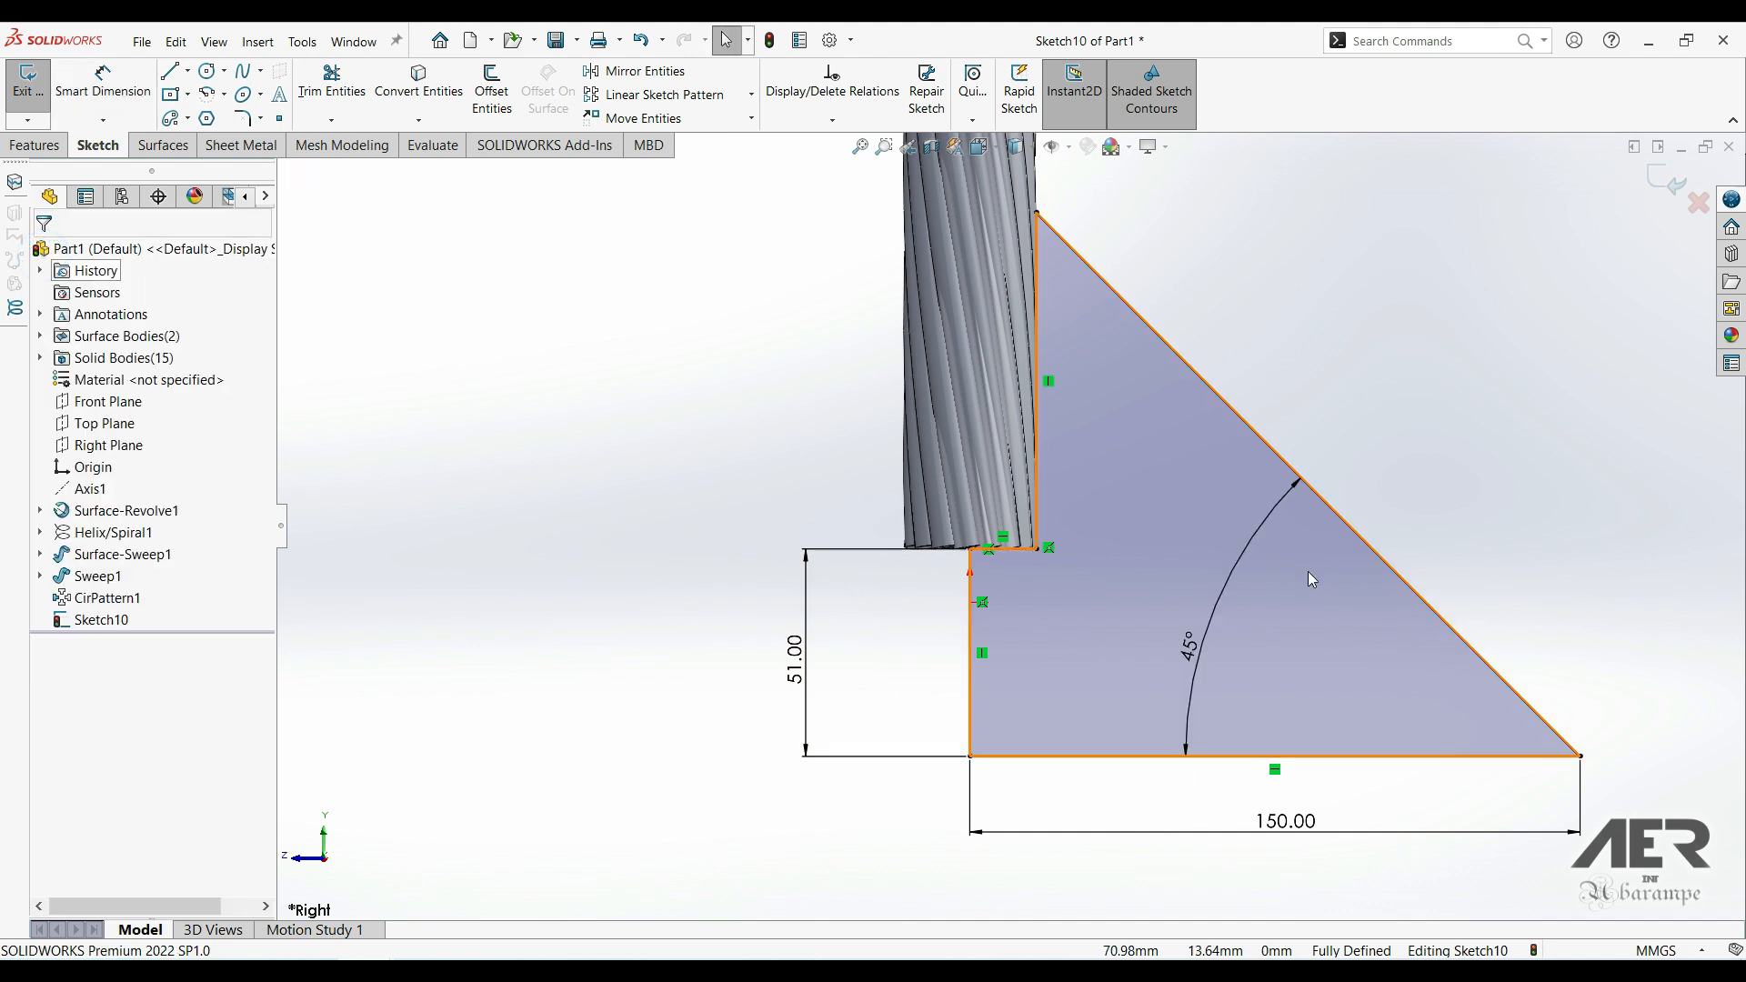
- Sketch a closed five-line profile at the stem's upper end: axis line about 47 mm long, horizontal bottom, slanted outer edge, horizontal ledge, and slanted line to the tip
{"action": "scroll", "coordinate": [1084, 487], "scroll_direction": "up", "scroll_amount": 10}
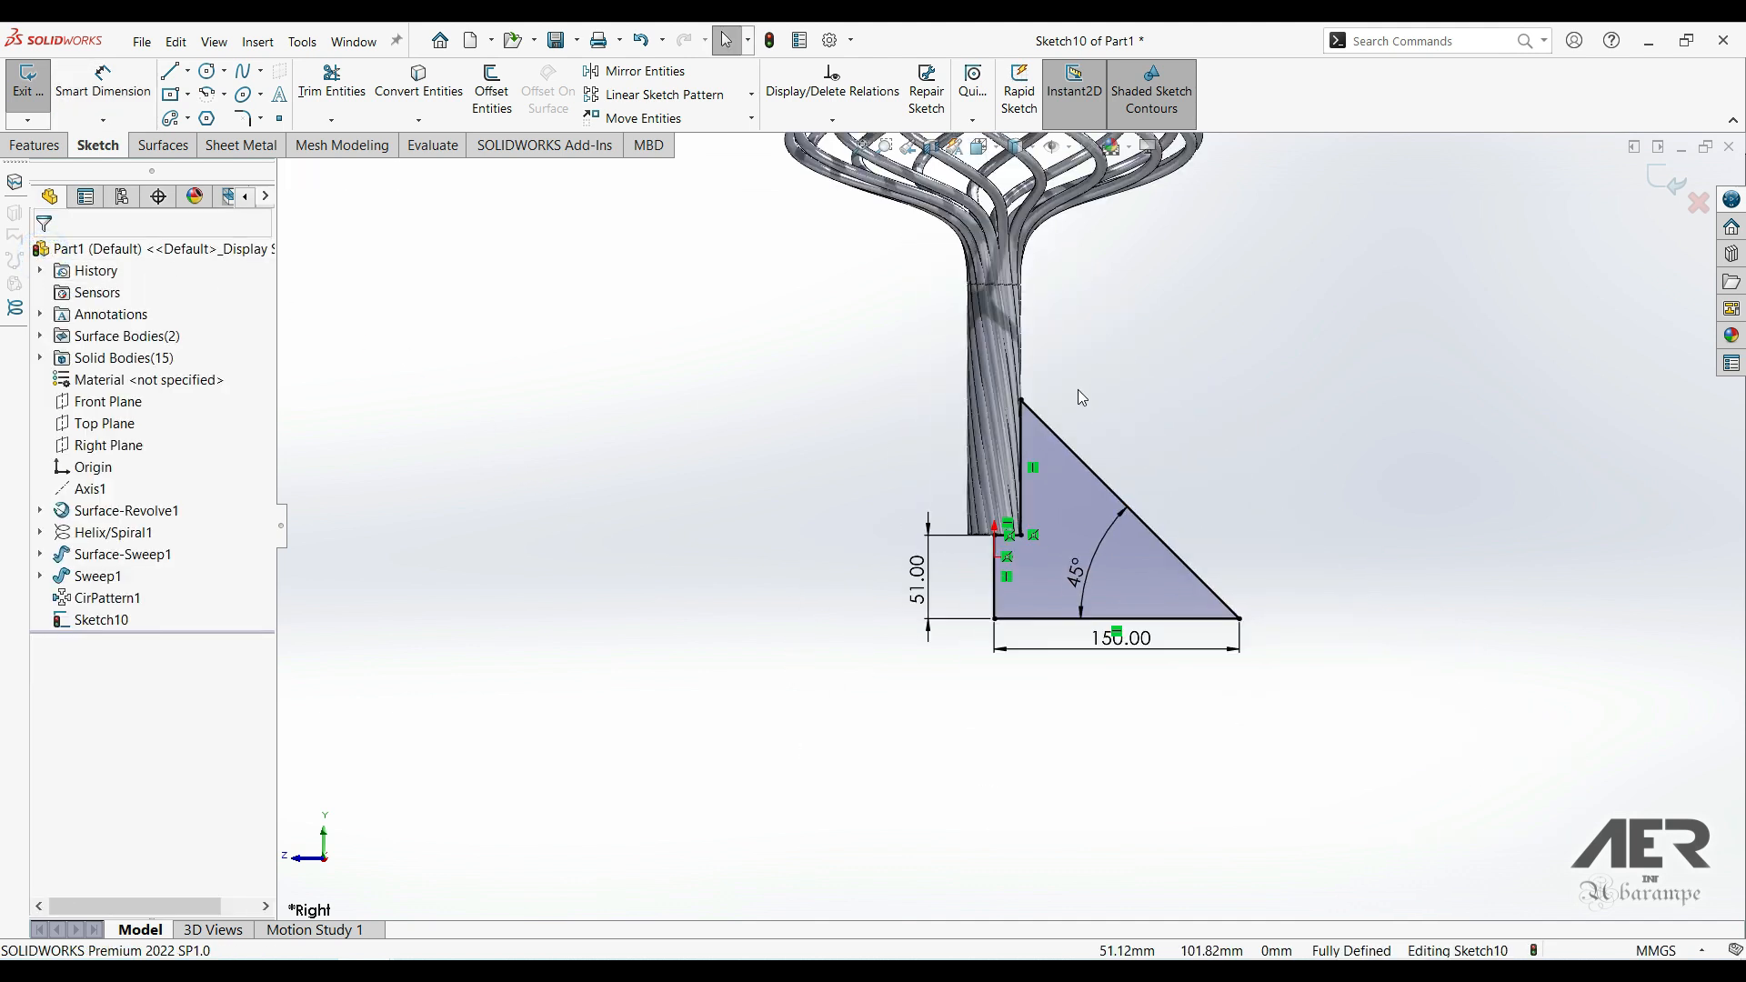
{"action": "scroll", "coordinate": [1046, 325], "scroll_direction": "down", "scroll_amount": 4}
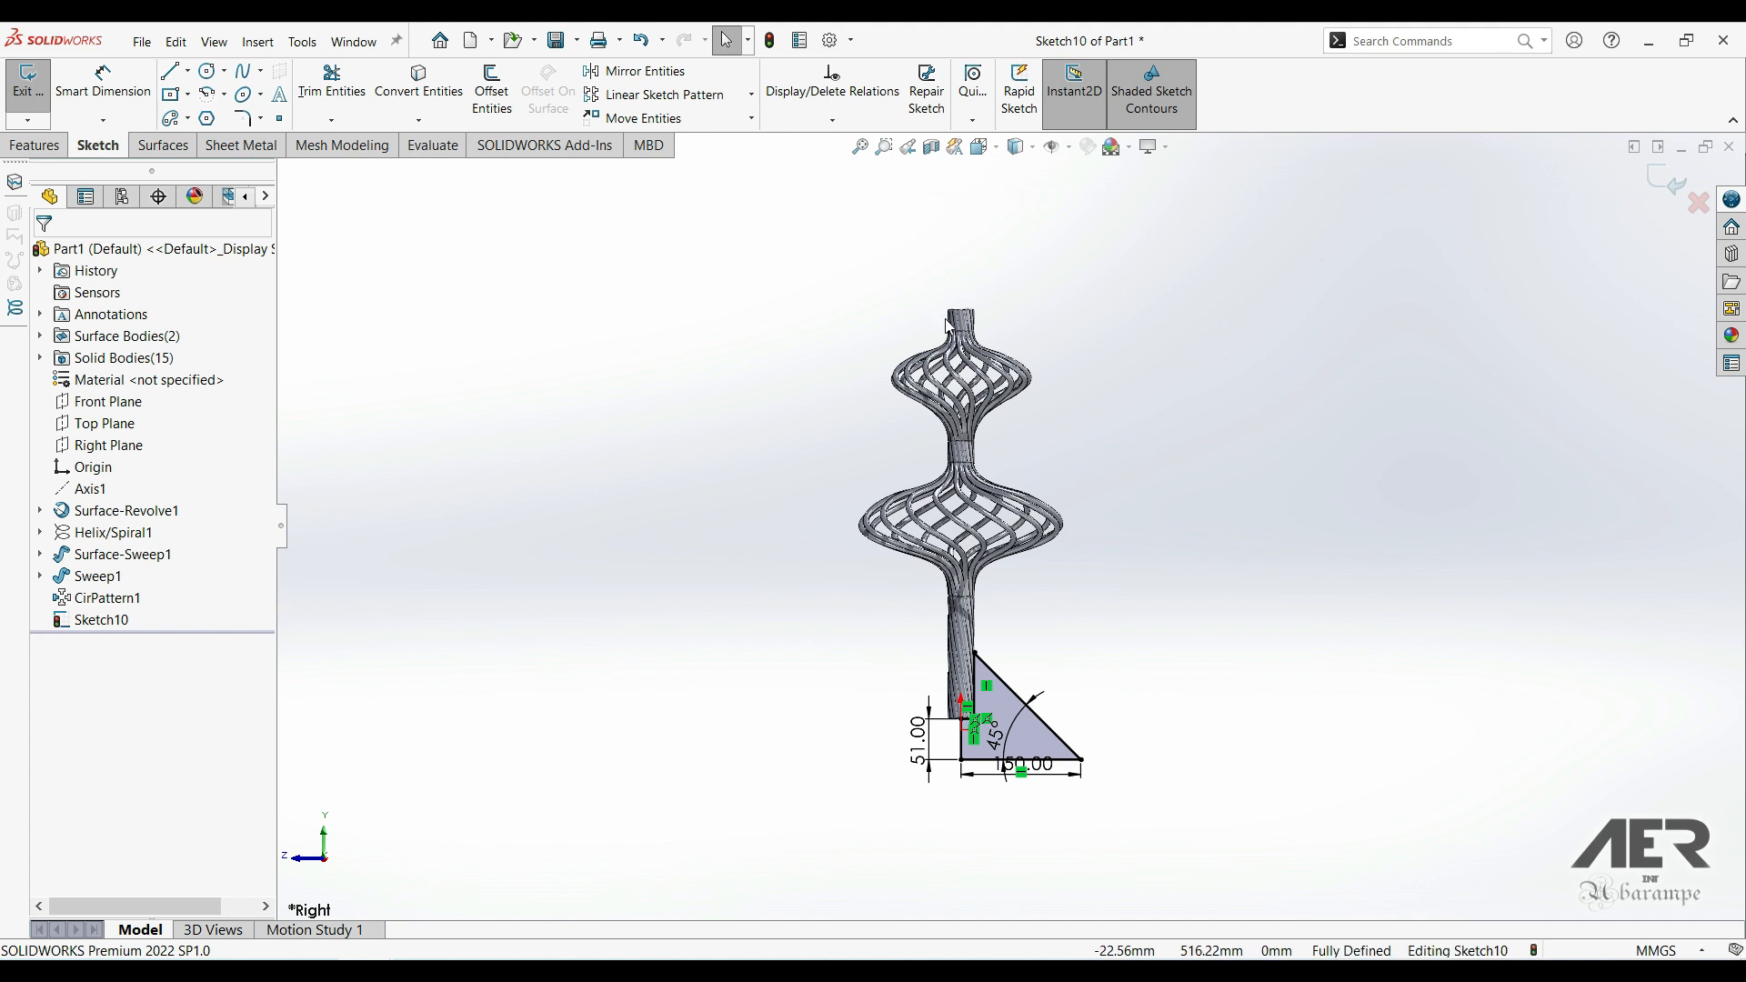
{"action": "scroll", "coordinate": [887, 290], "scroll_direction": "down", "scroll_amount": 2}
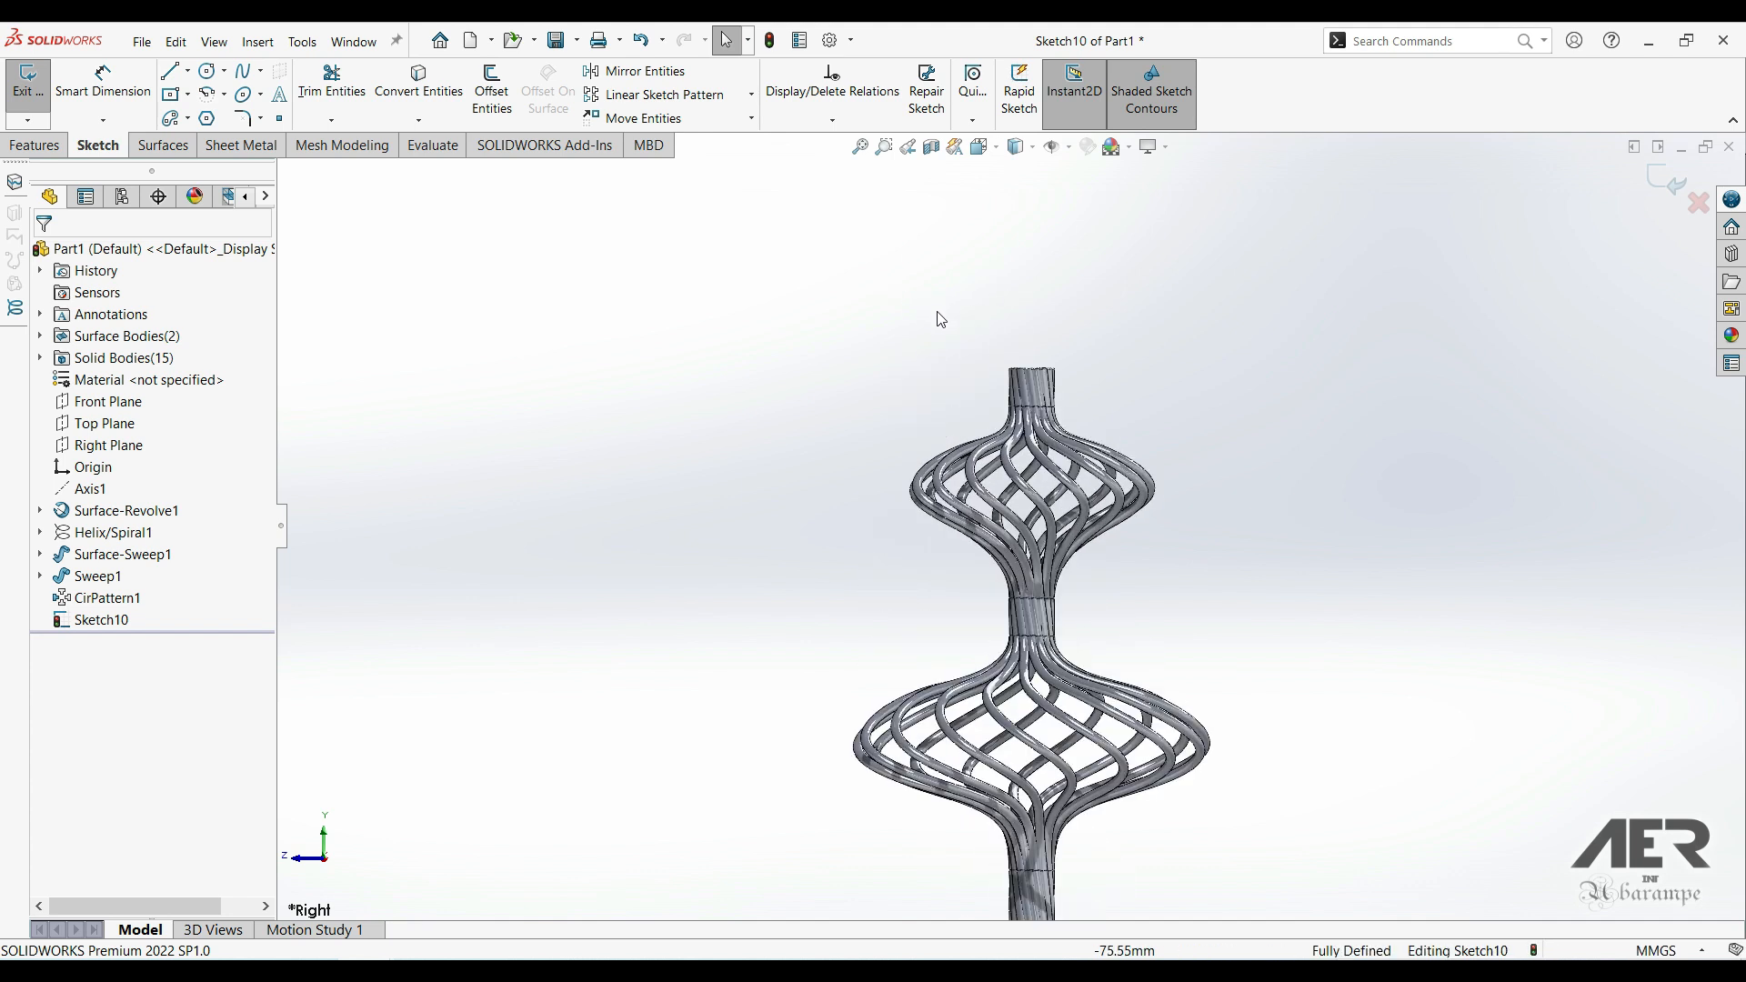
{"action": "scroll", "coordinate": [941, 319], "scroll_direction": "down", "scroll_amount": 1}
{"action": "scroll", "coordinate": [1046, 473], "scroll_direction": "up", "scroll_amount": 1}
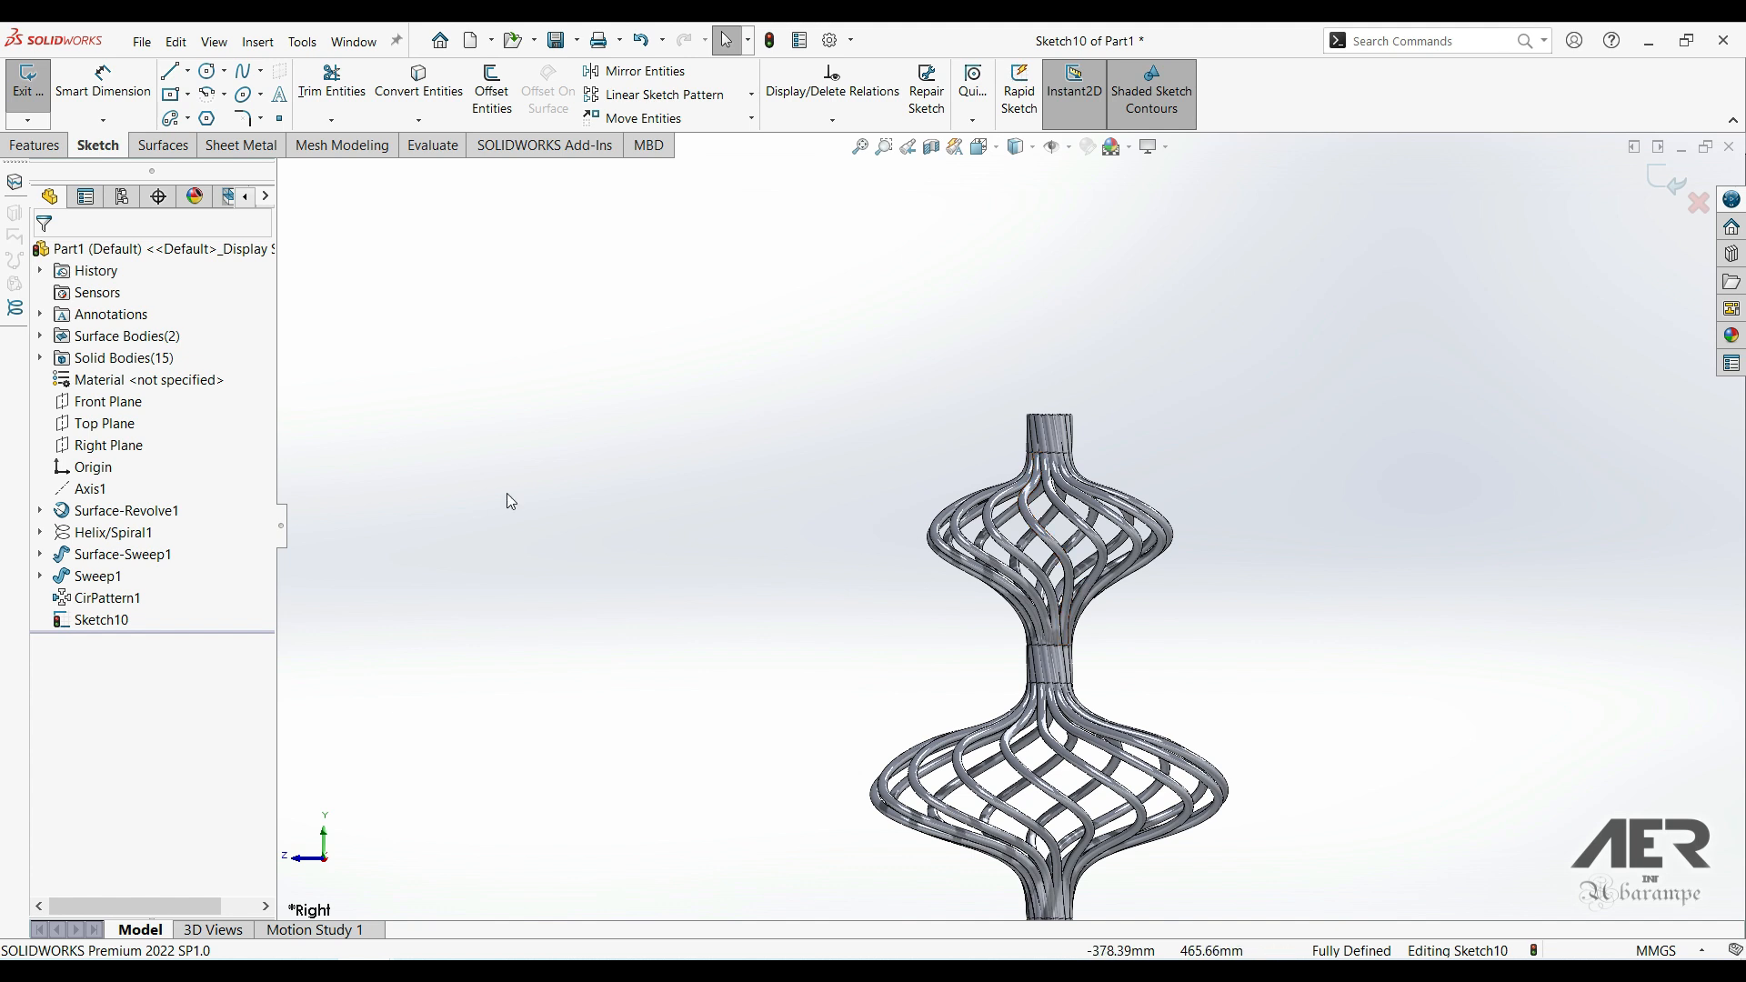
{"action": "left_click", "coordinate": [171, 73]}
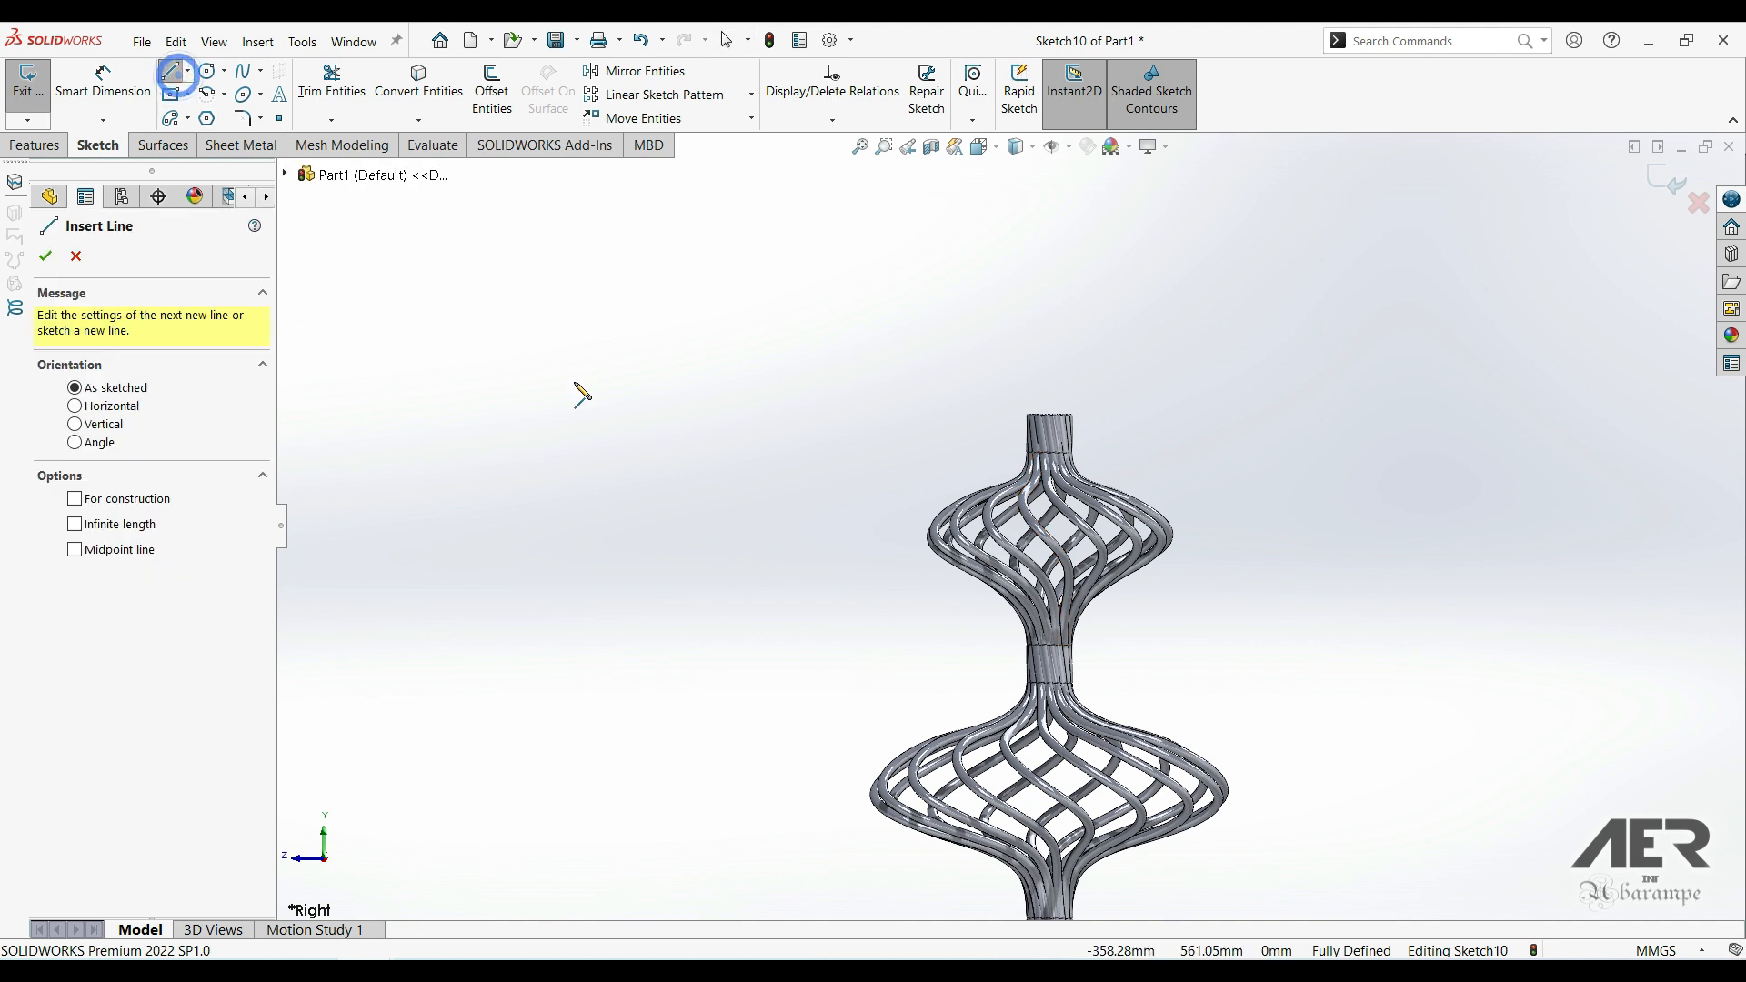
{"action": "scroll", "coordinate": [1068, 379], "scroll_direction": "down", "scroll_amount": 3}
{"action": "scroll", "coordinate": [1035, 412], "scroll_direction": "down", "scroll_amount": 2}
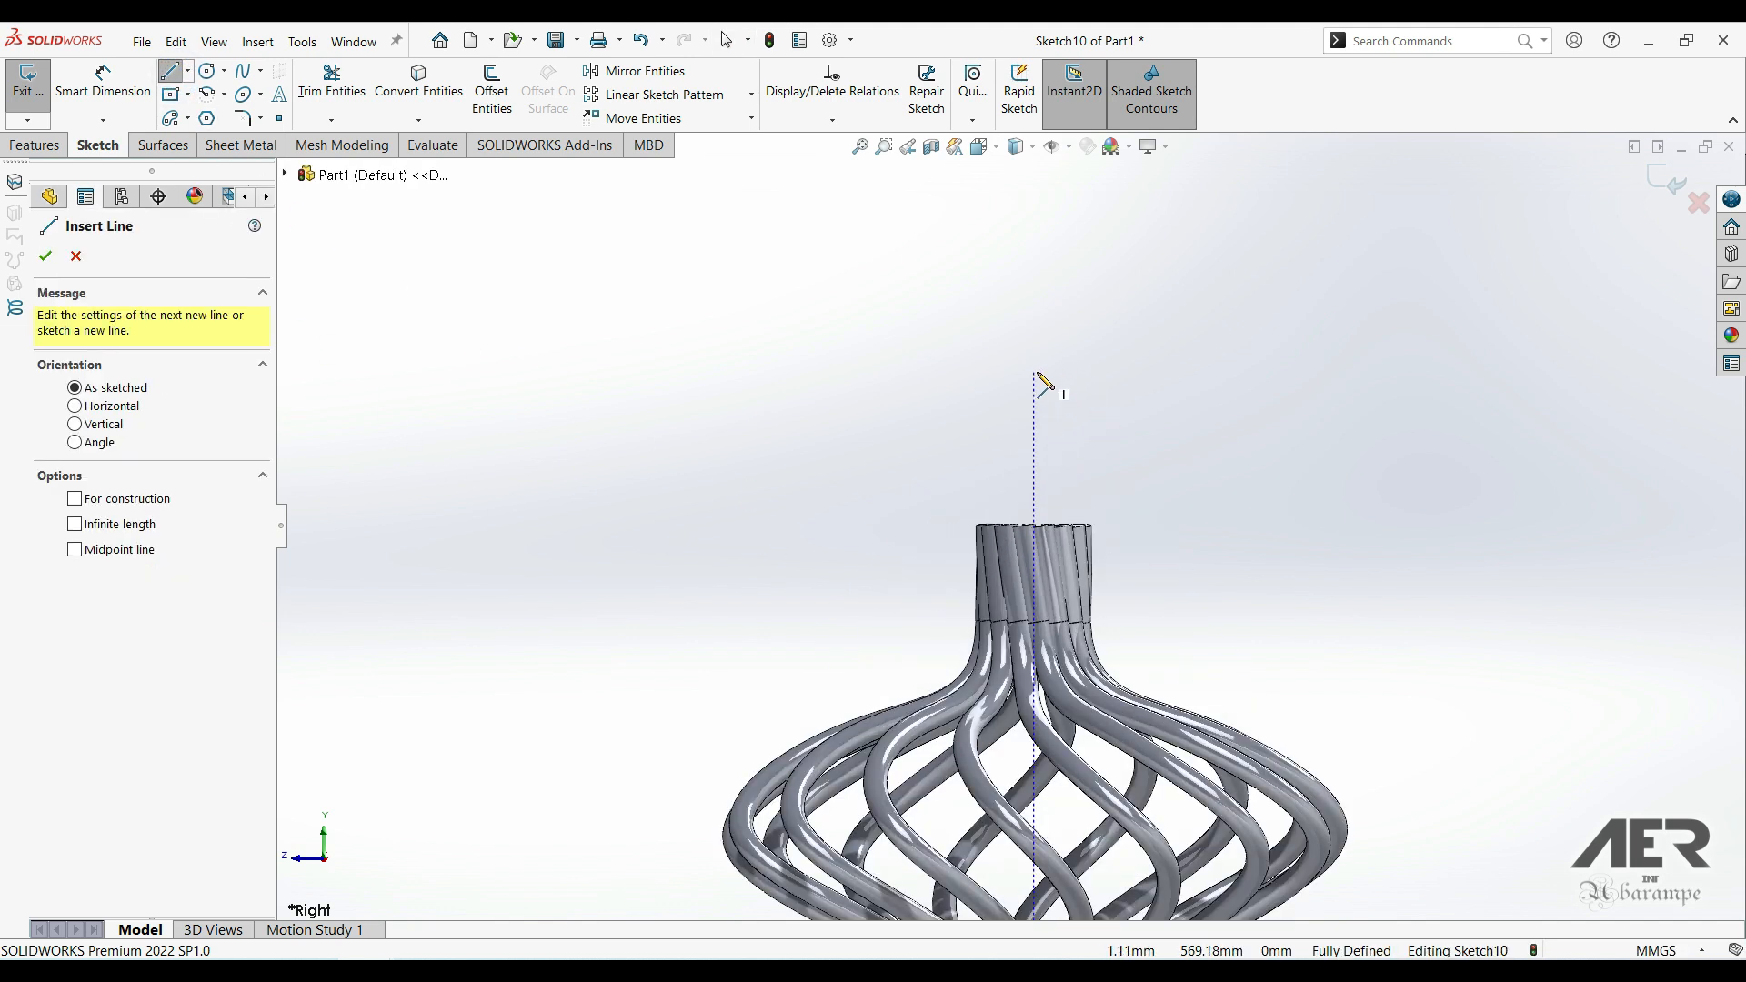
{"action": "left_click", "coordinate": [1033, 404]}
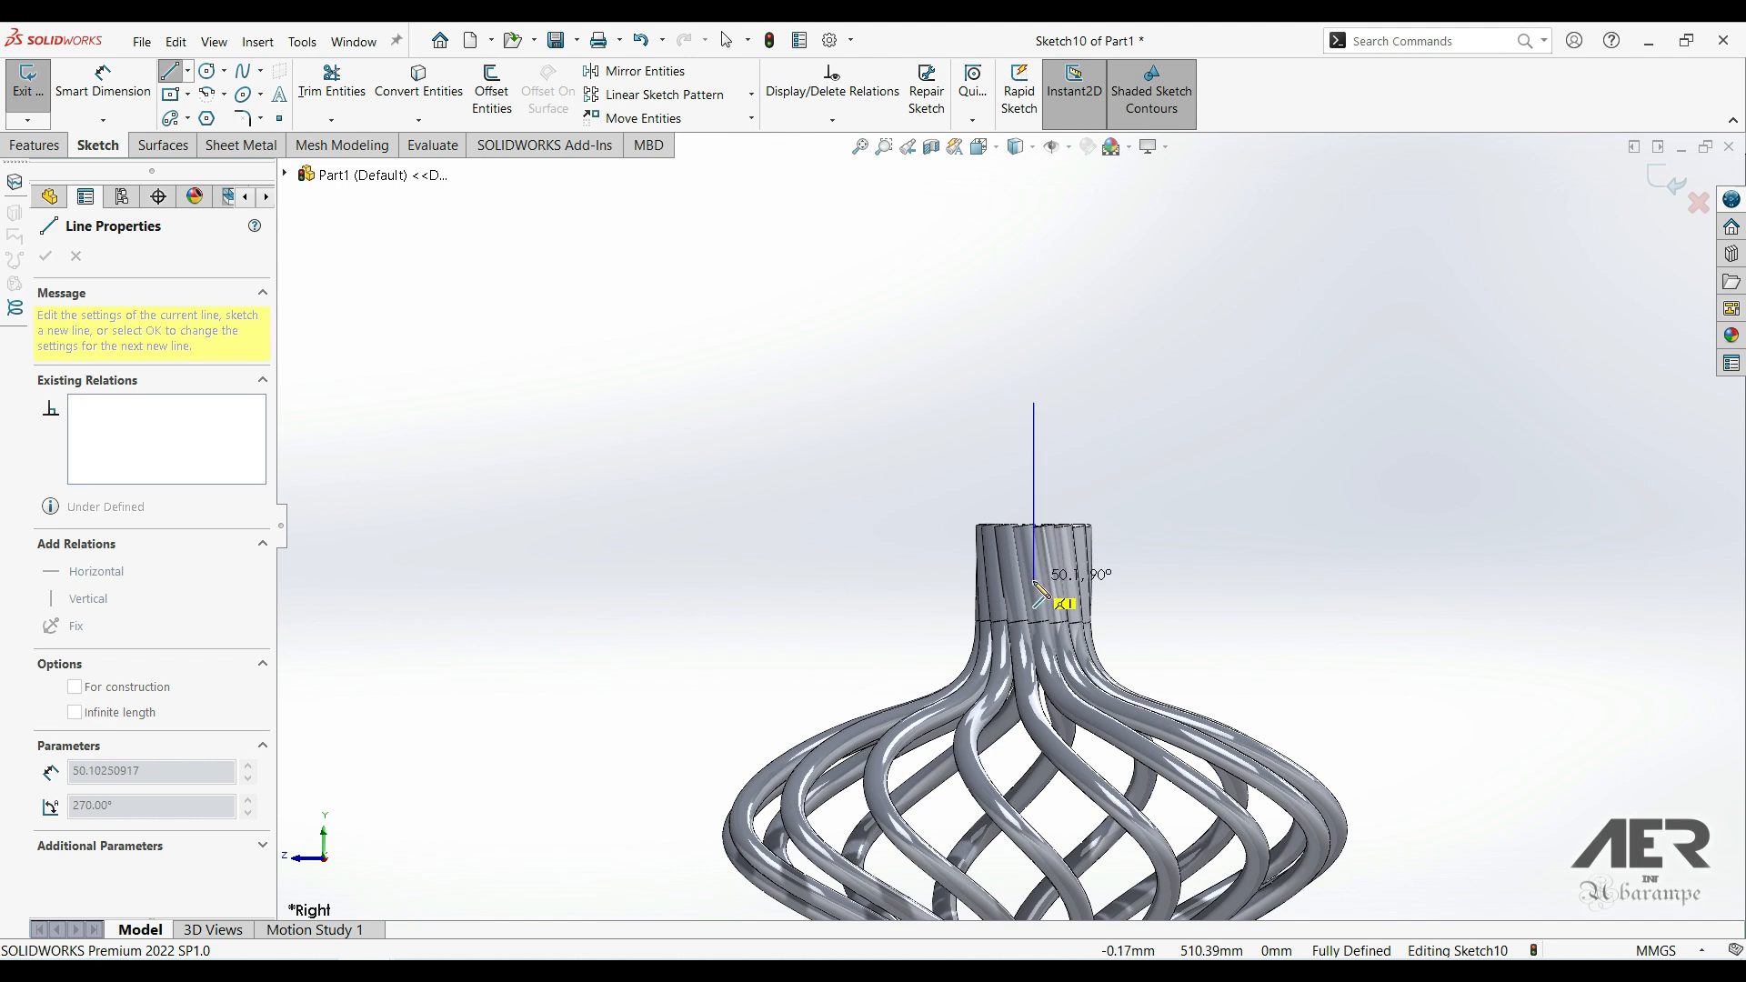
{"action": "left_click", "coordinate": [1034, 572]}
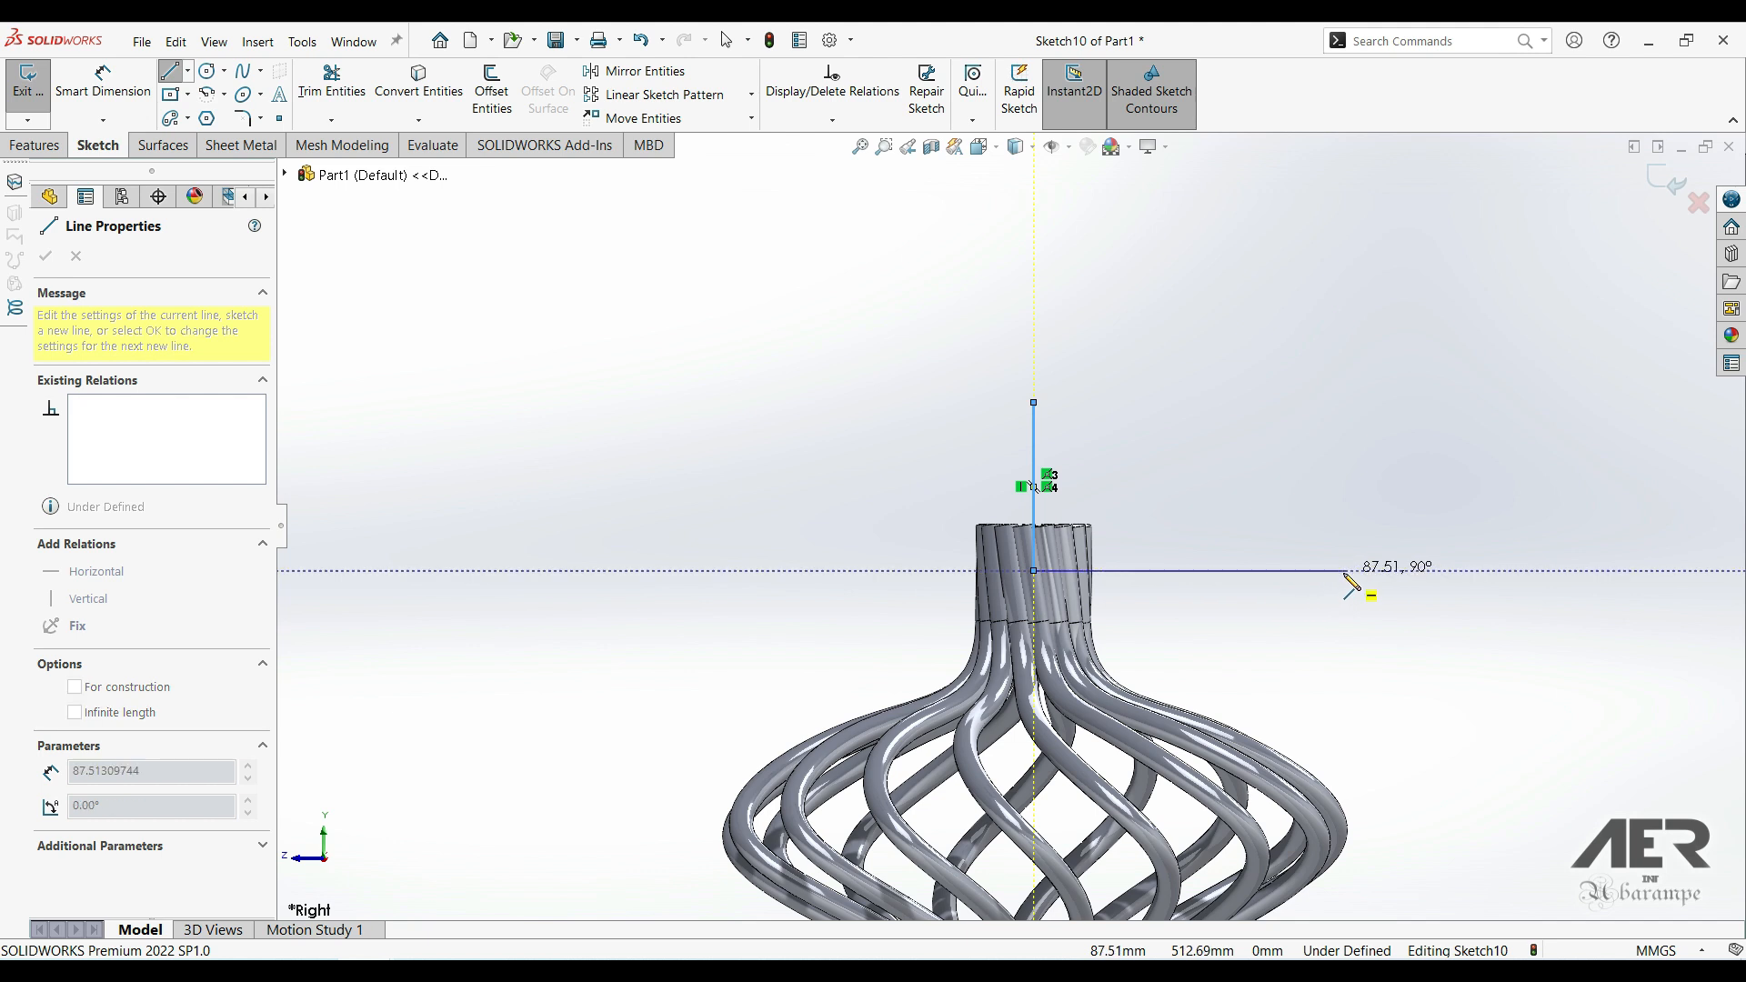
{"action": "left_click", "coordinate": [1260, 571]}
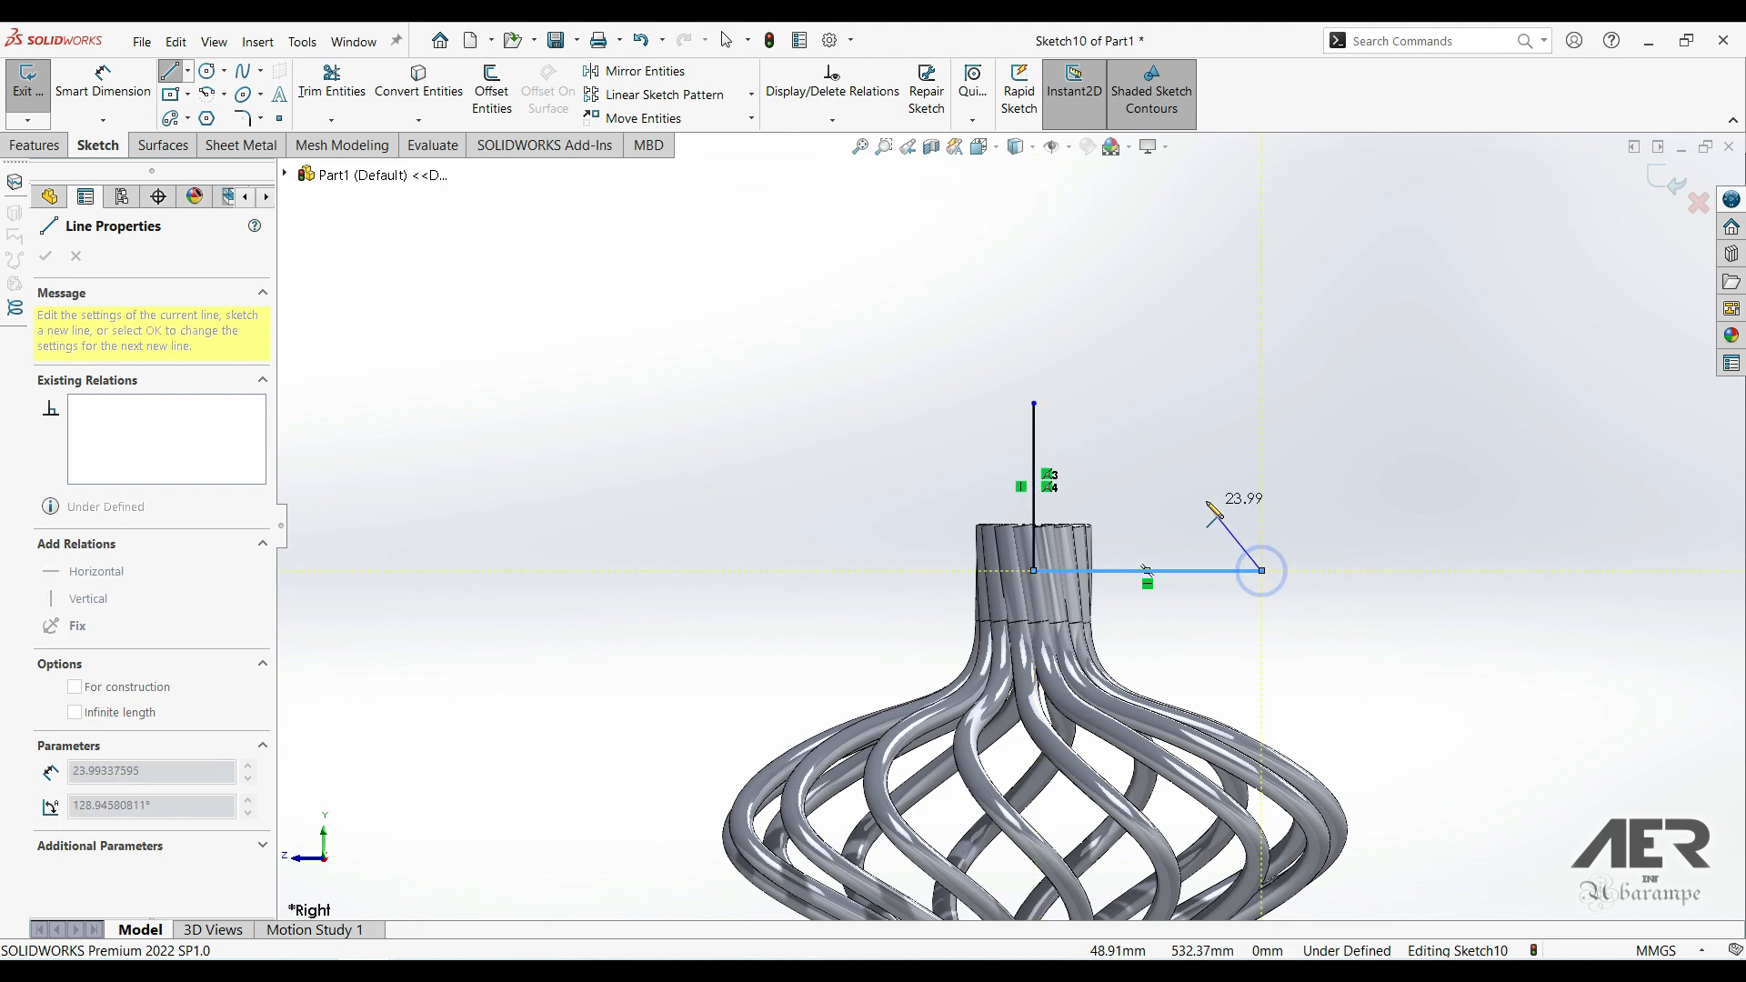
{"action": "left_click", "coordinate": [1196, 506]}
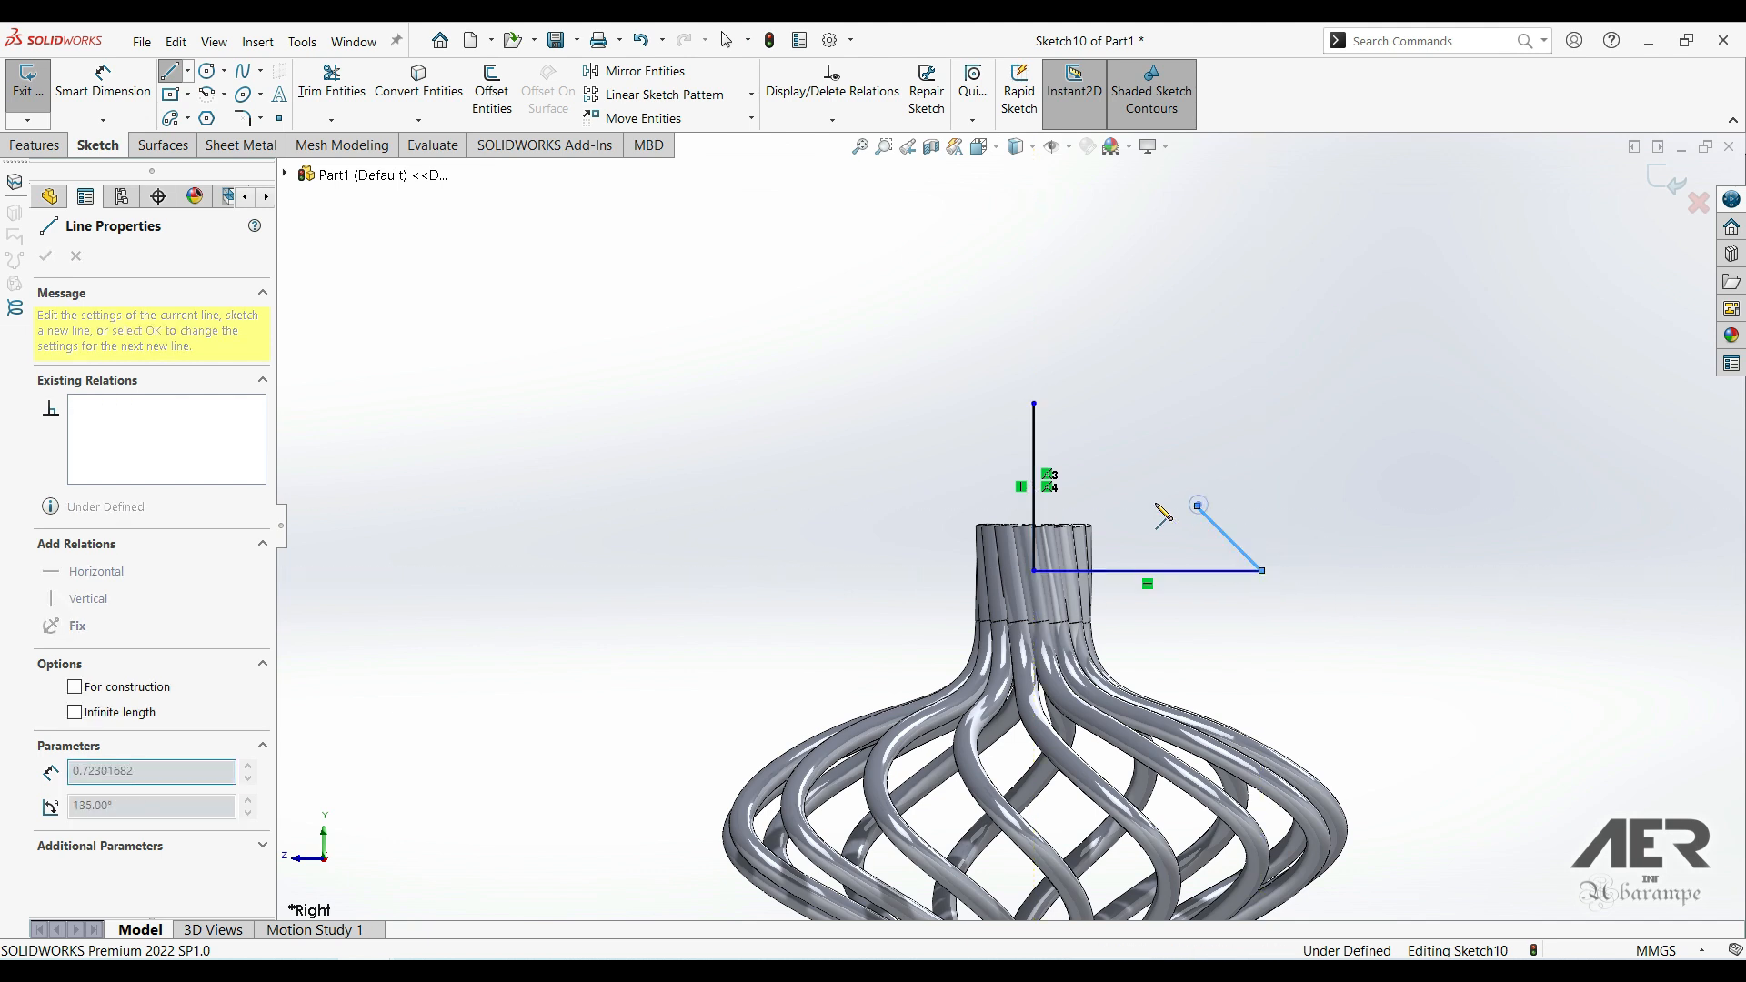
{"action": "left_click", "coordinate": [1072, 506]}
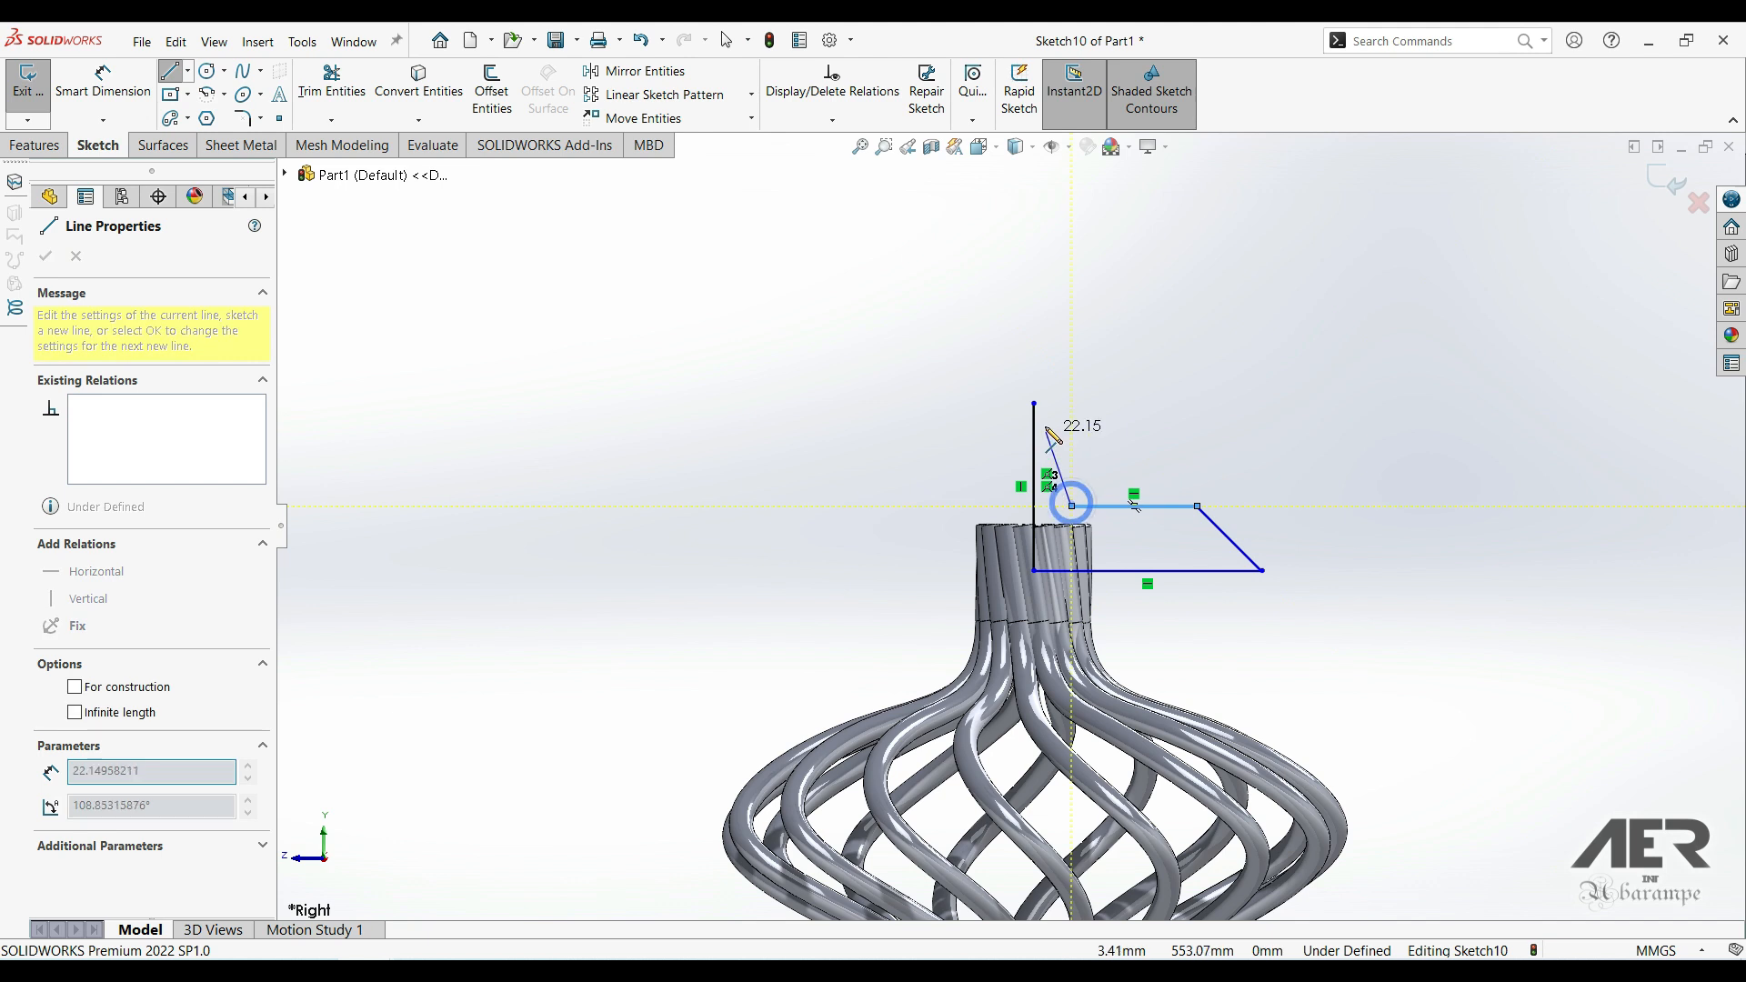
{"action": "left_click", "coordinate": [1034, 401]}
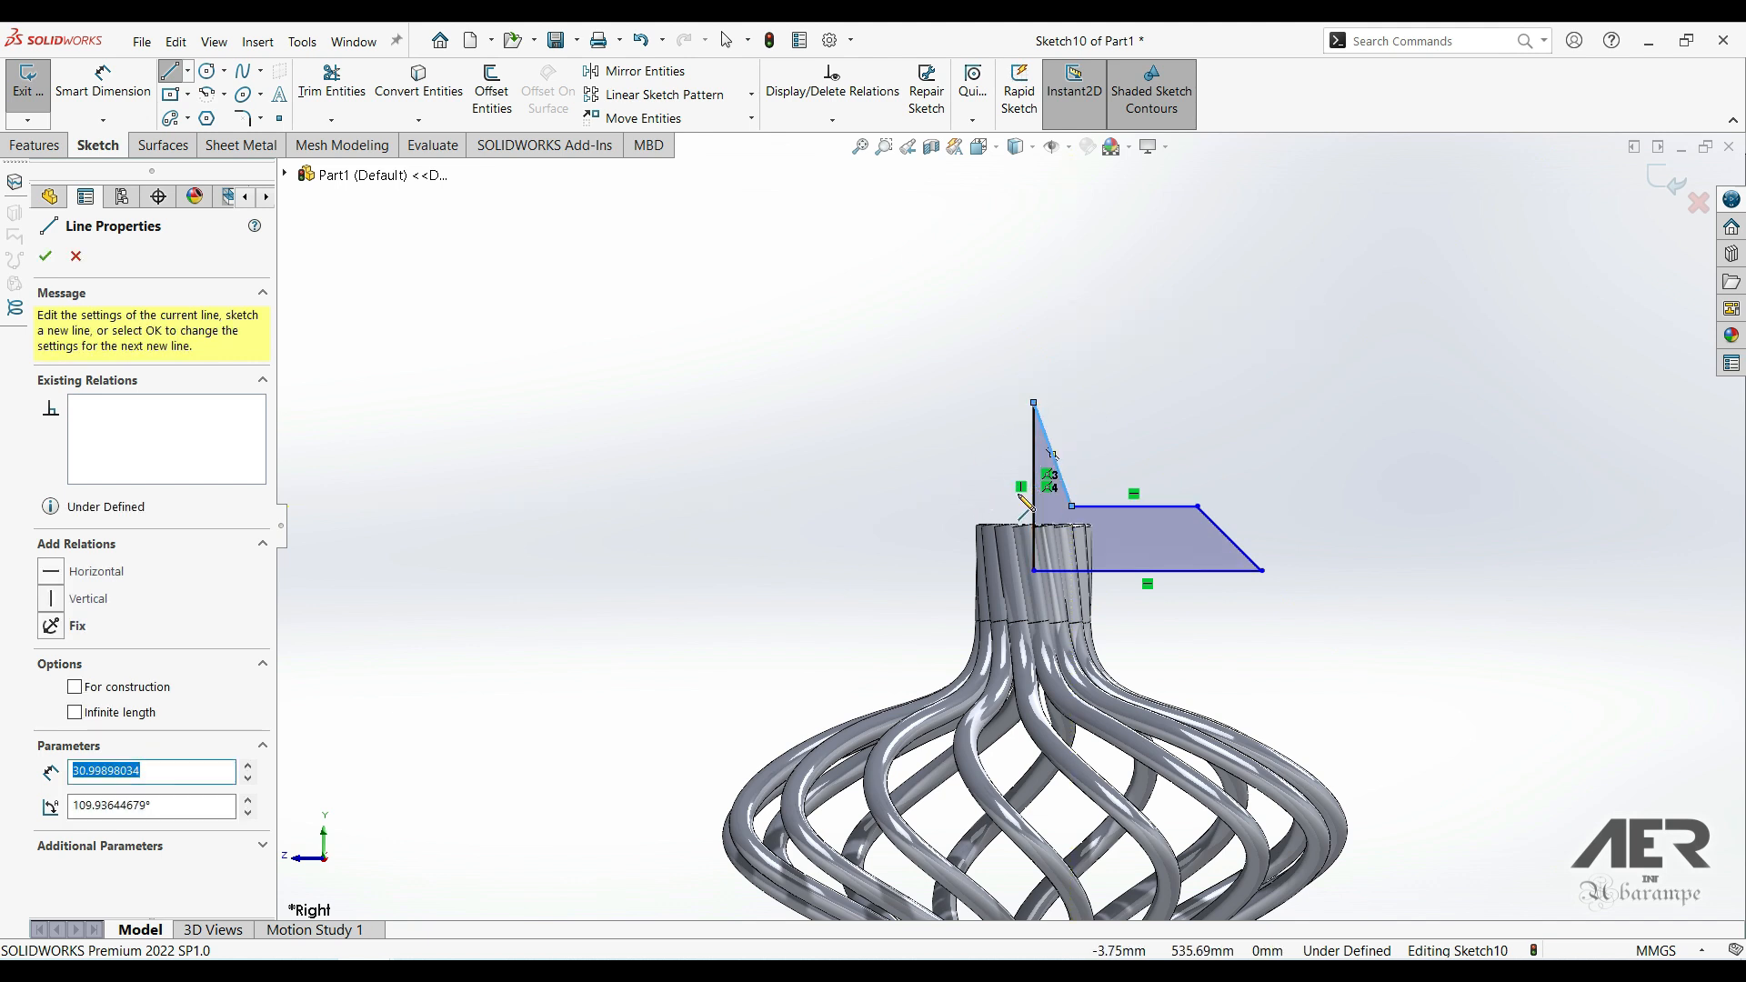
{"action": "key", "text": "Escape"}
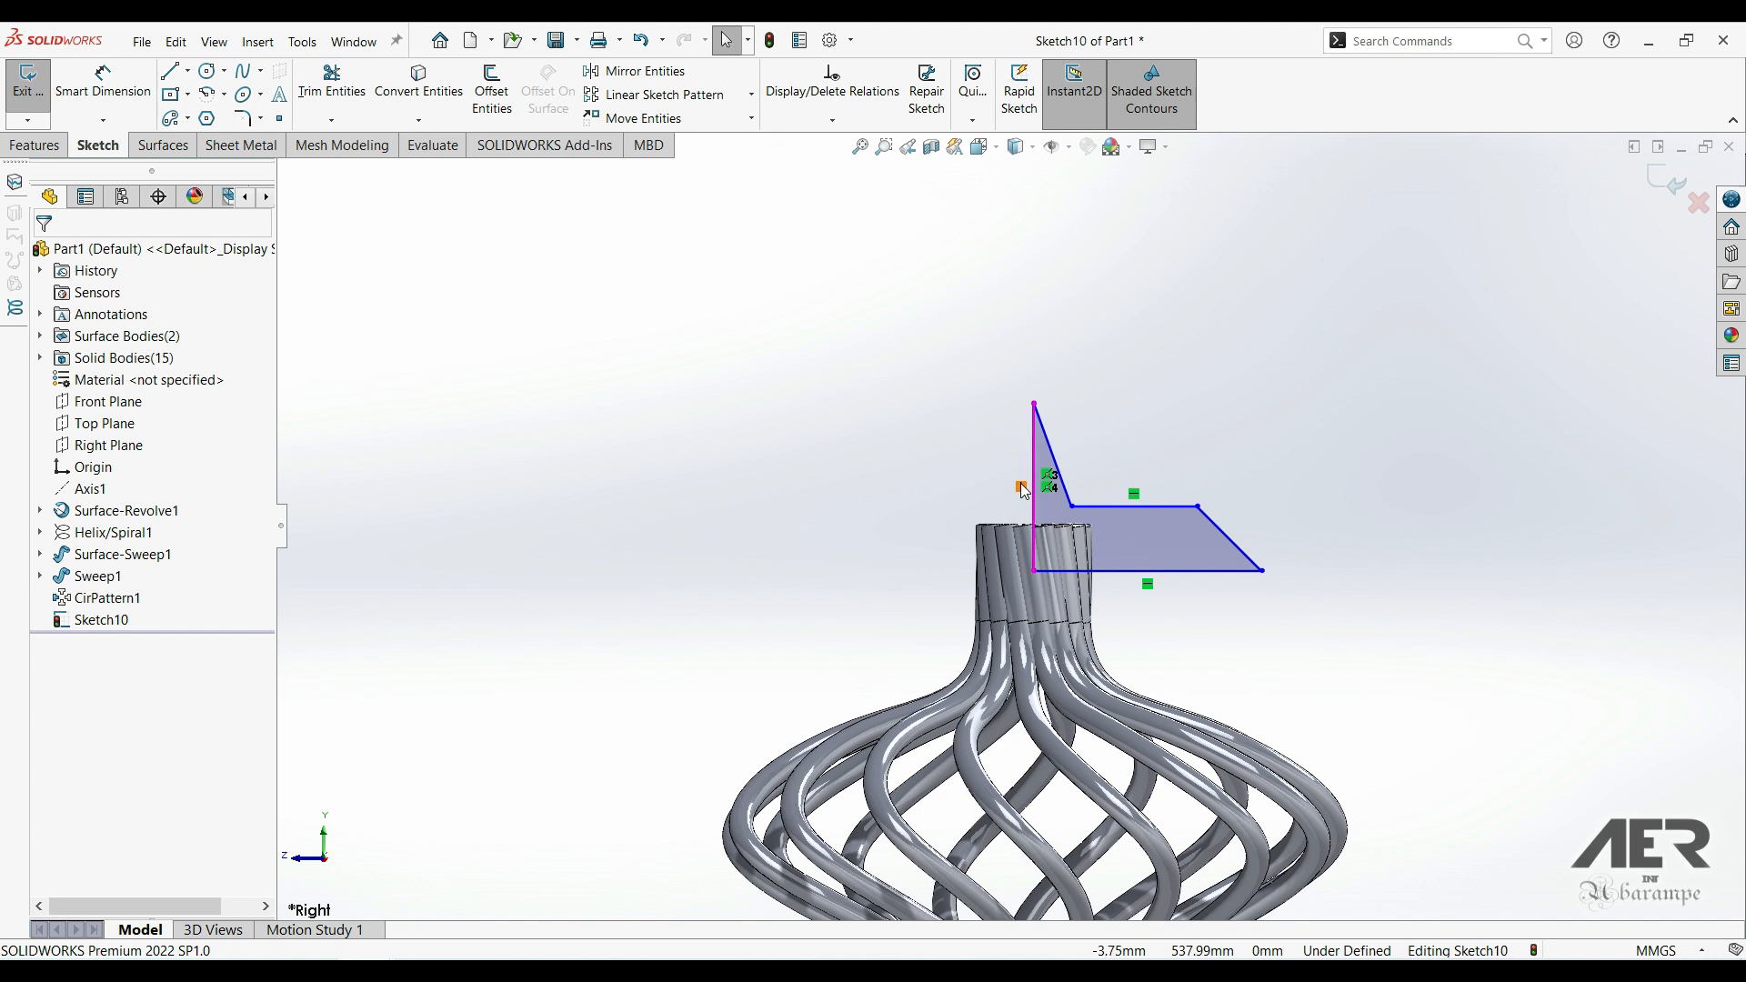
{"action": "scroll", "coordinate": [1025, 488], "scroll_direction": "up", "scroll_amount": 2}
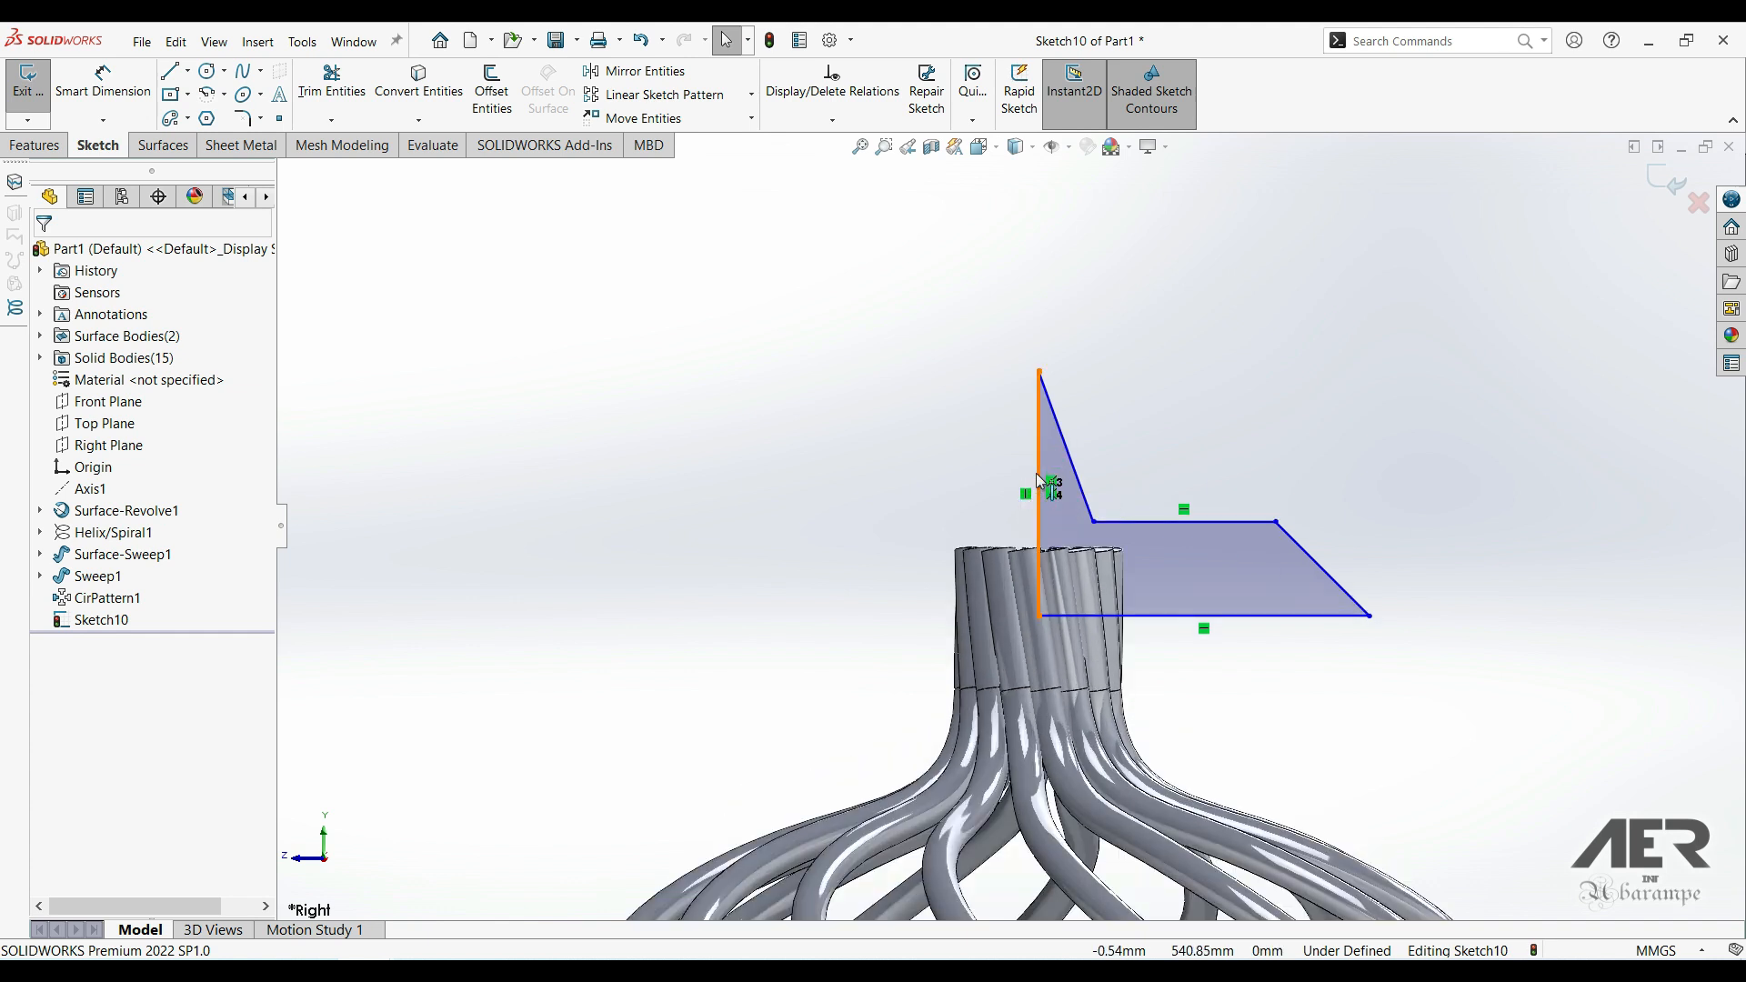
{"action": "left_click", "coordinate": [1037, 476]}
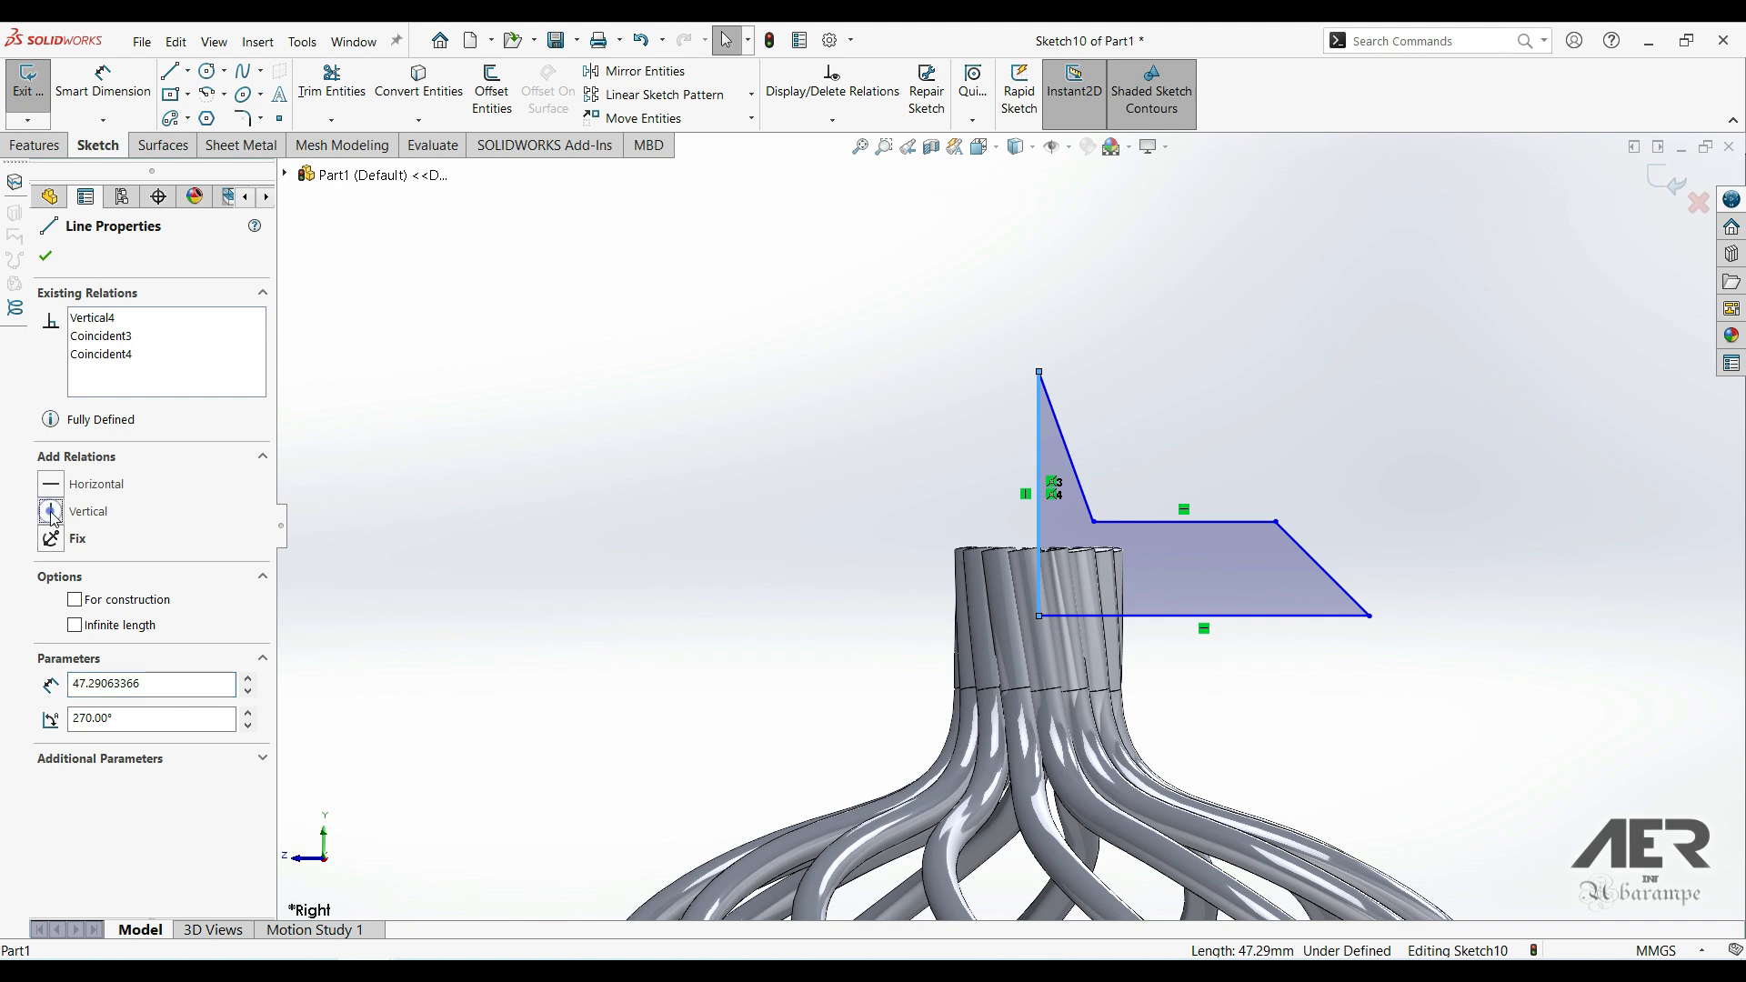
{"action": "left_click", "coordinate": [46, 258]}
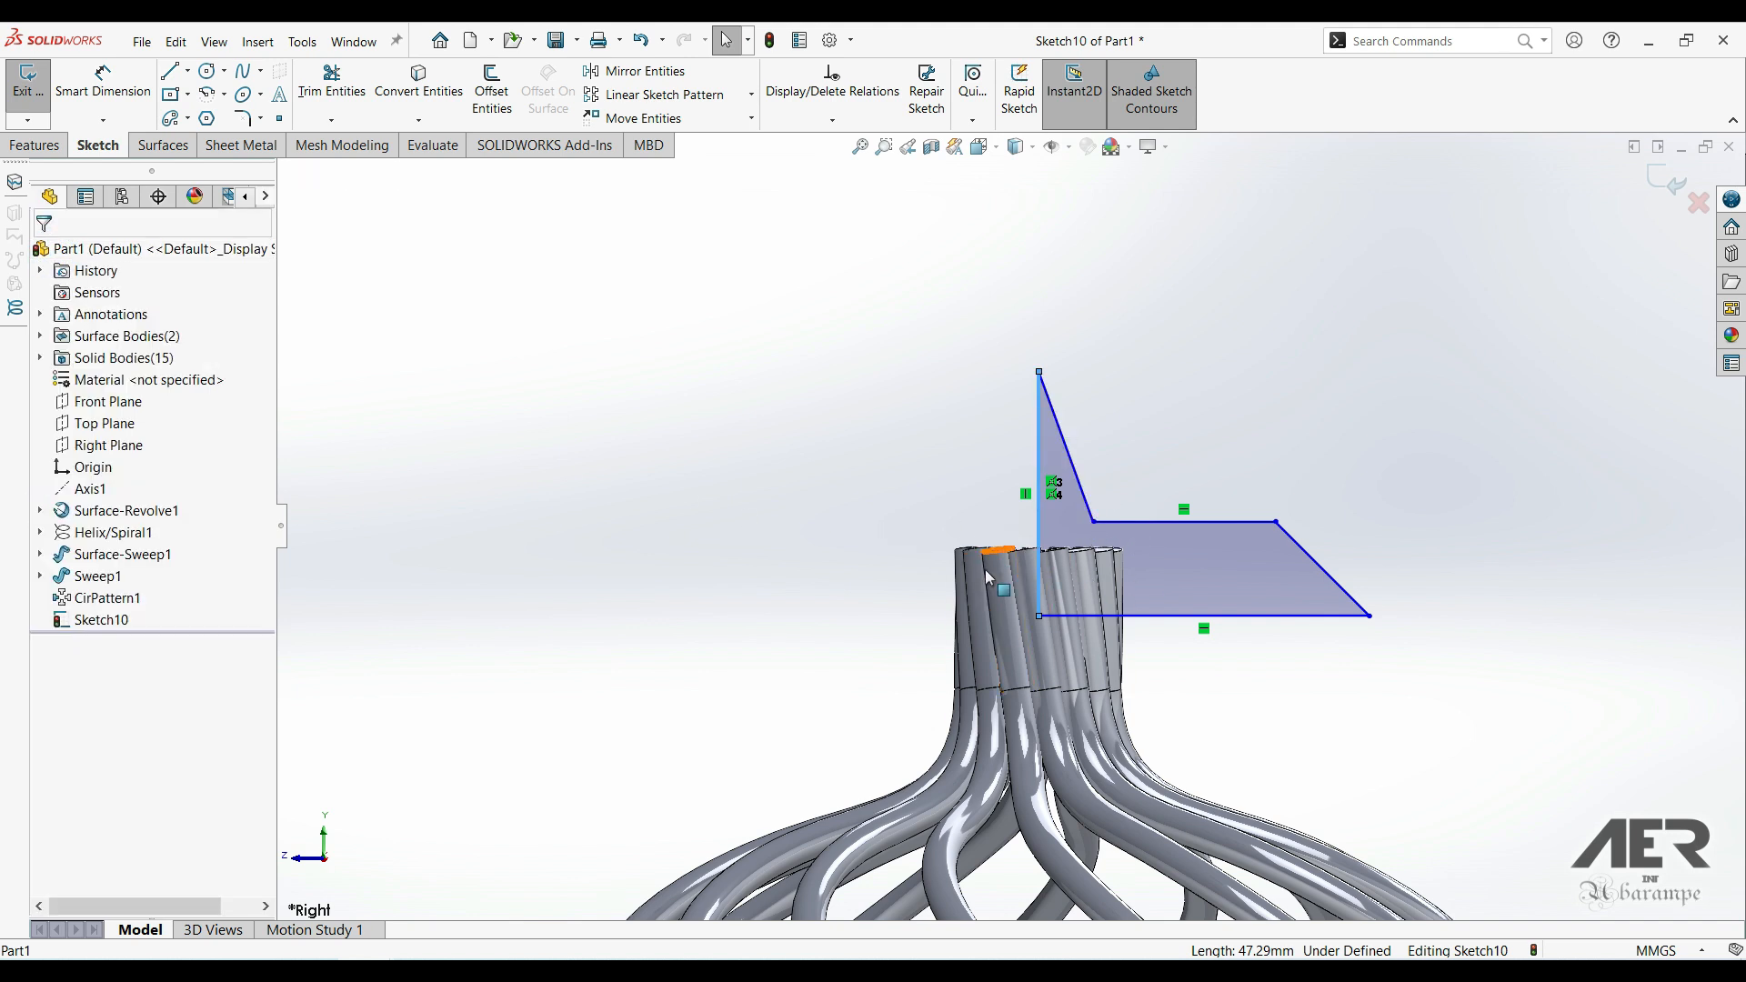
- Dimension the height from the origin to the upper profile's bottom corner on the axis to 508 mm
{"action": "scroll", "coordinate": [985, 570], "scroll_direction": "down", "scroll_amount": 8}
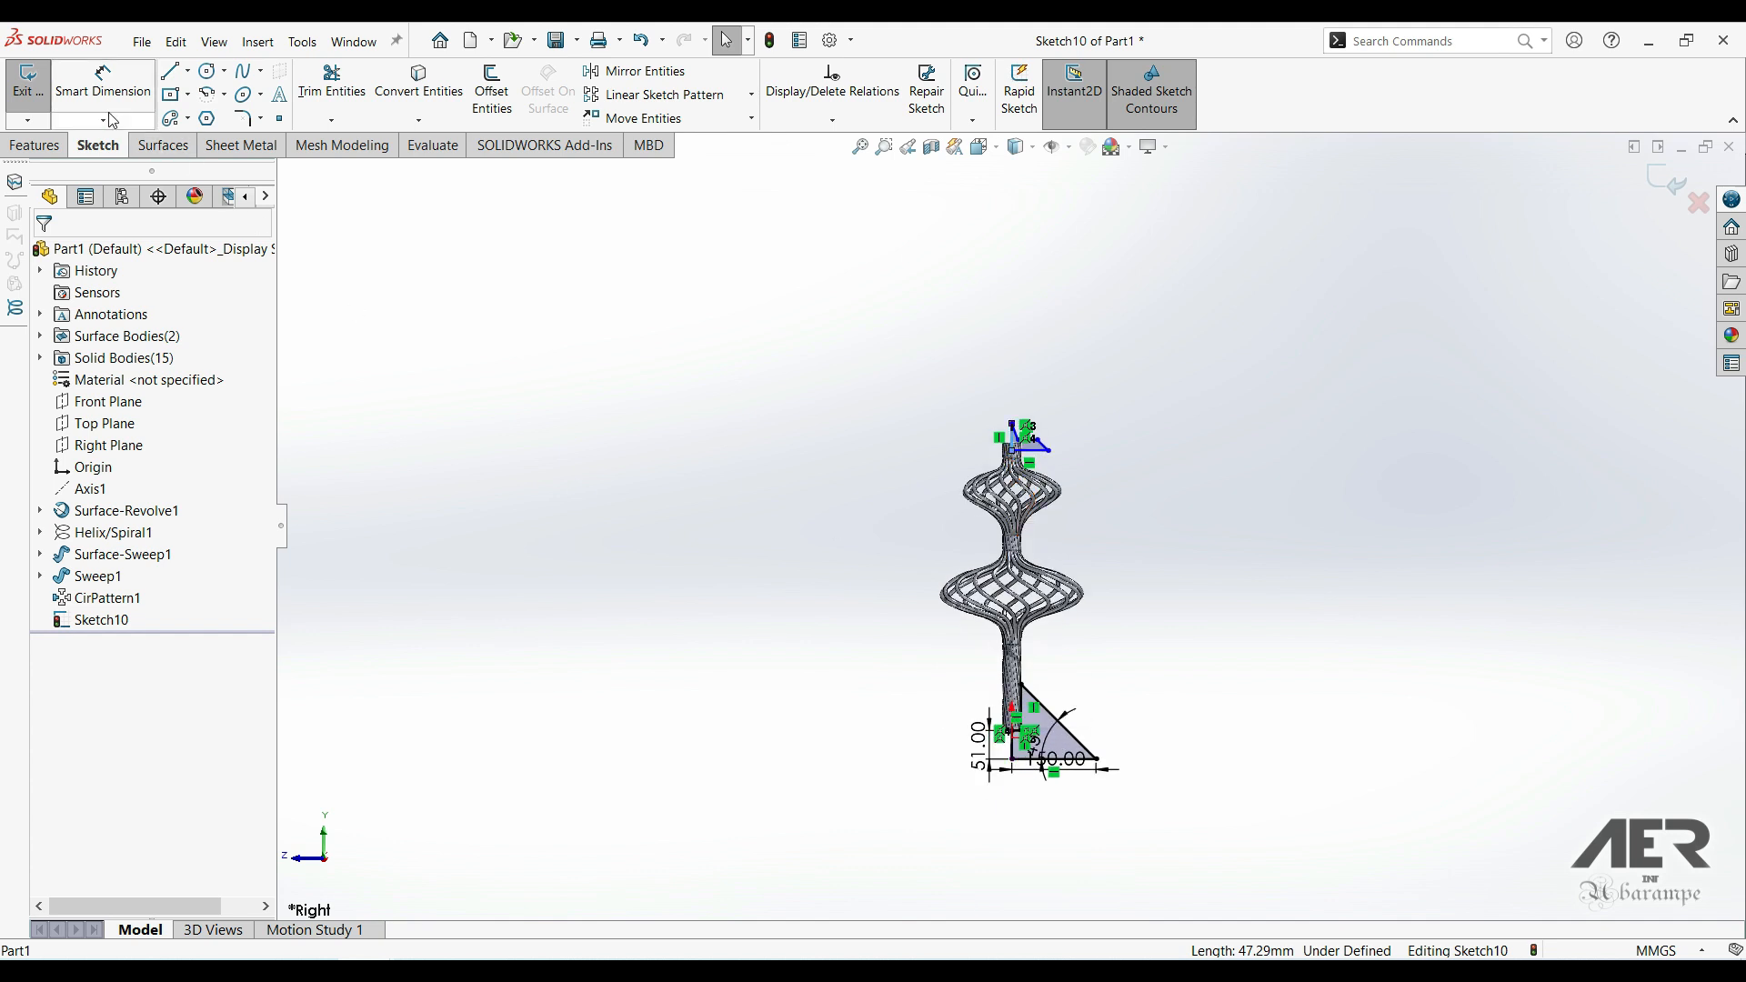
{"action": "left_click", "coordinate": [102, 80]}
{"action": "scroll", "coordinate": [1016, 715], "scroll_direction": "up", "scroll_amount": 5}
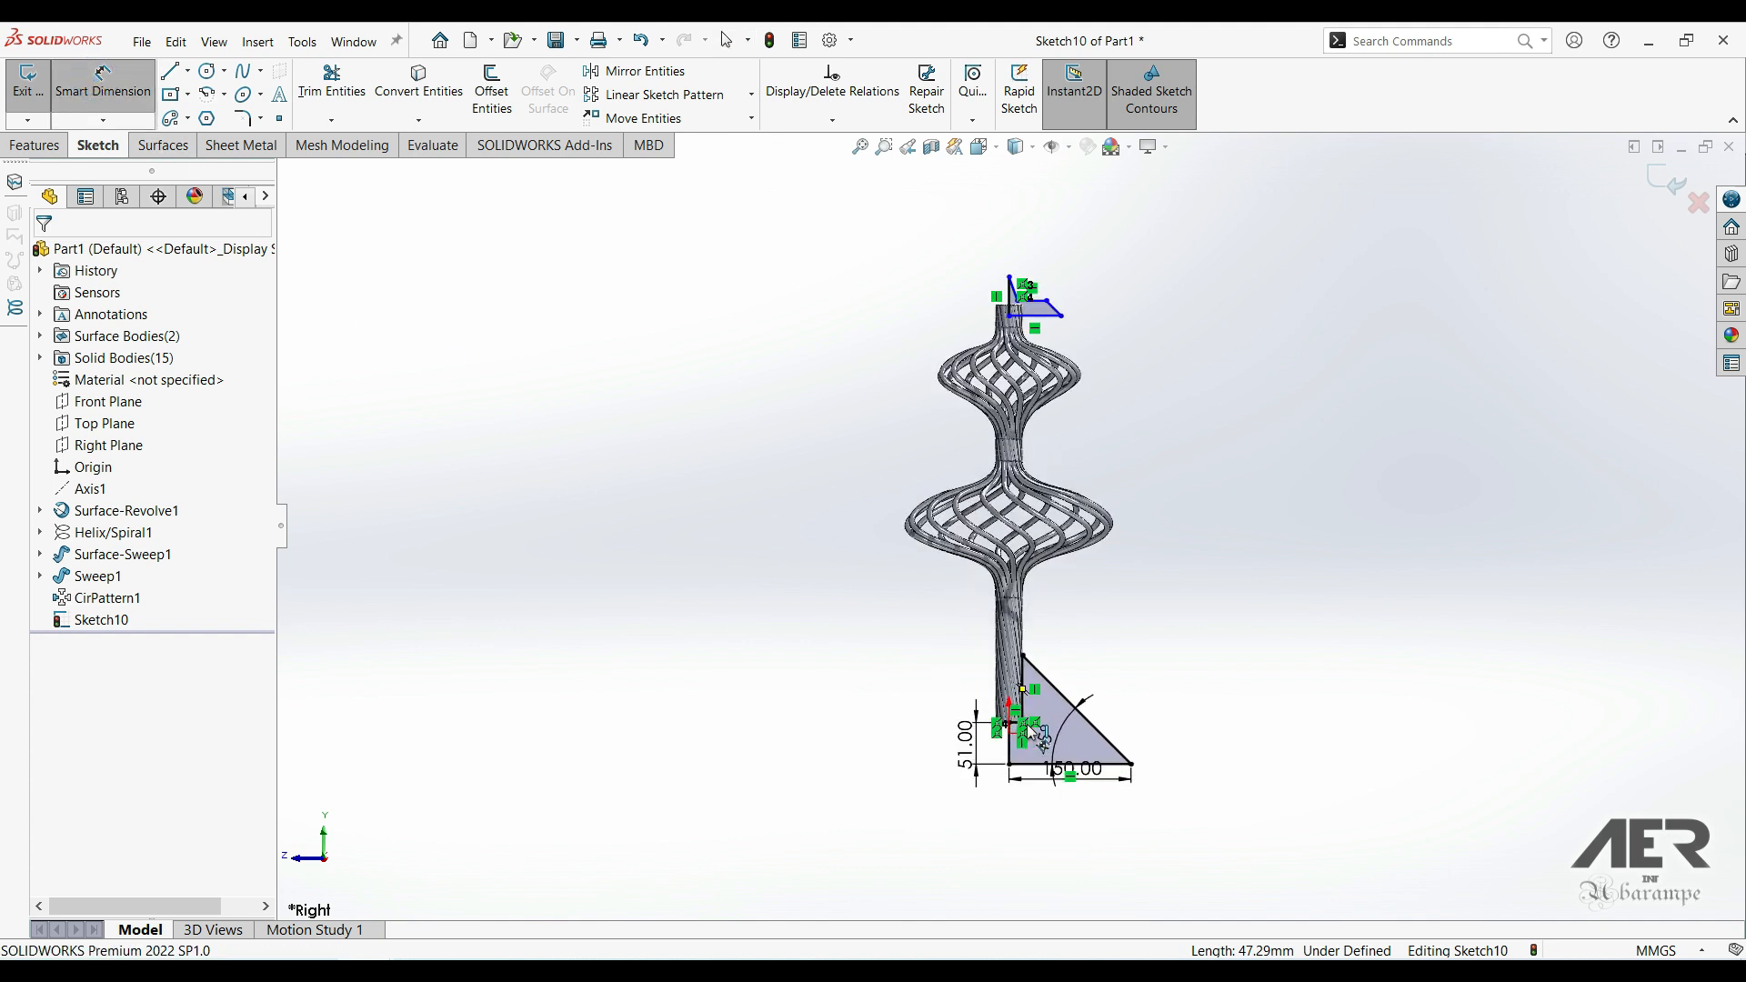
{"action": "left_click", "coordinate": [1012, 608]}
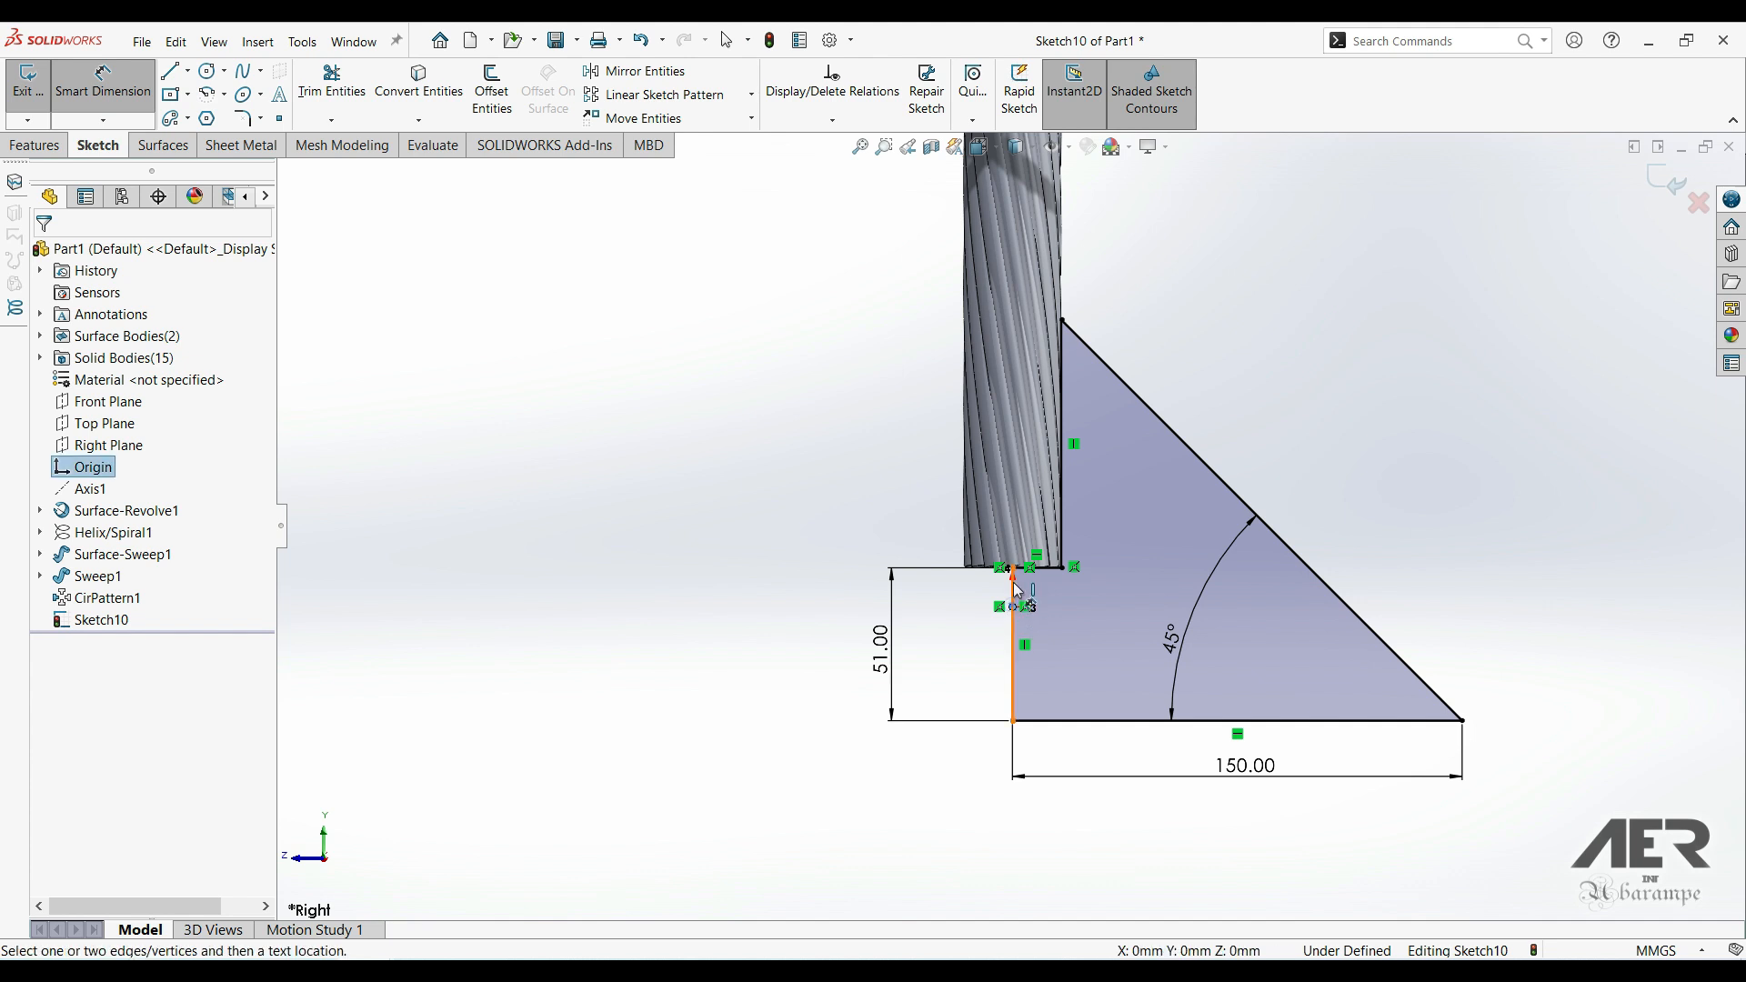
{"action": "scroll", "coordinate": [1015, 502], "scroll_direction": "down", "scroll_amount": 9}
{"action": "scroll", "coordinate": [1004, 317], "scroll_direction": "up", "scroll_amount": 5}
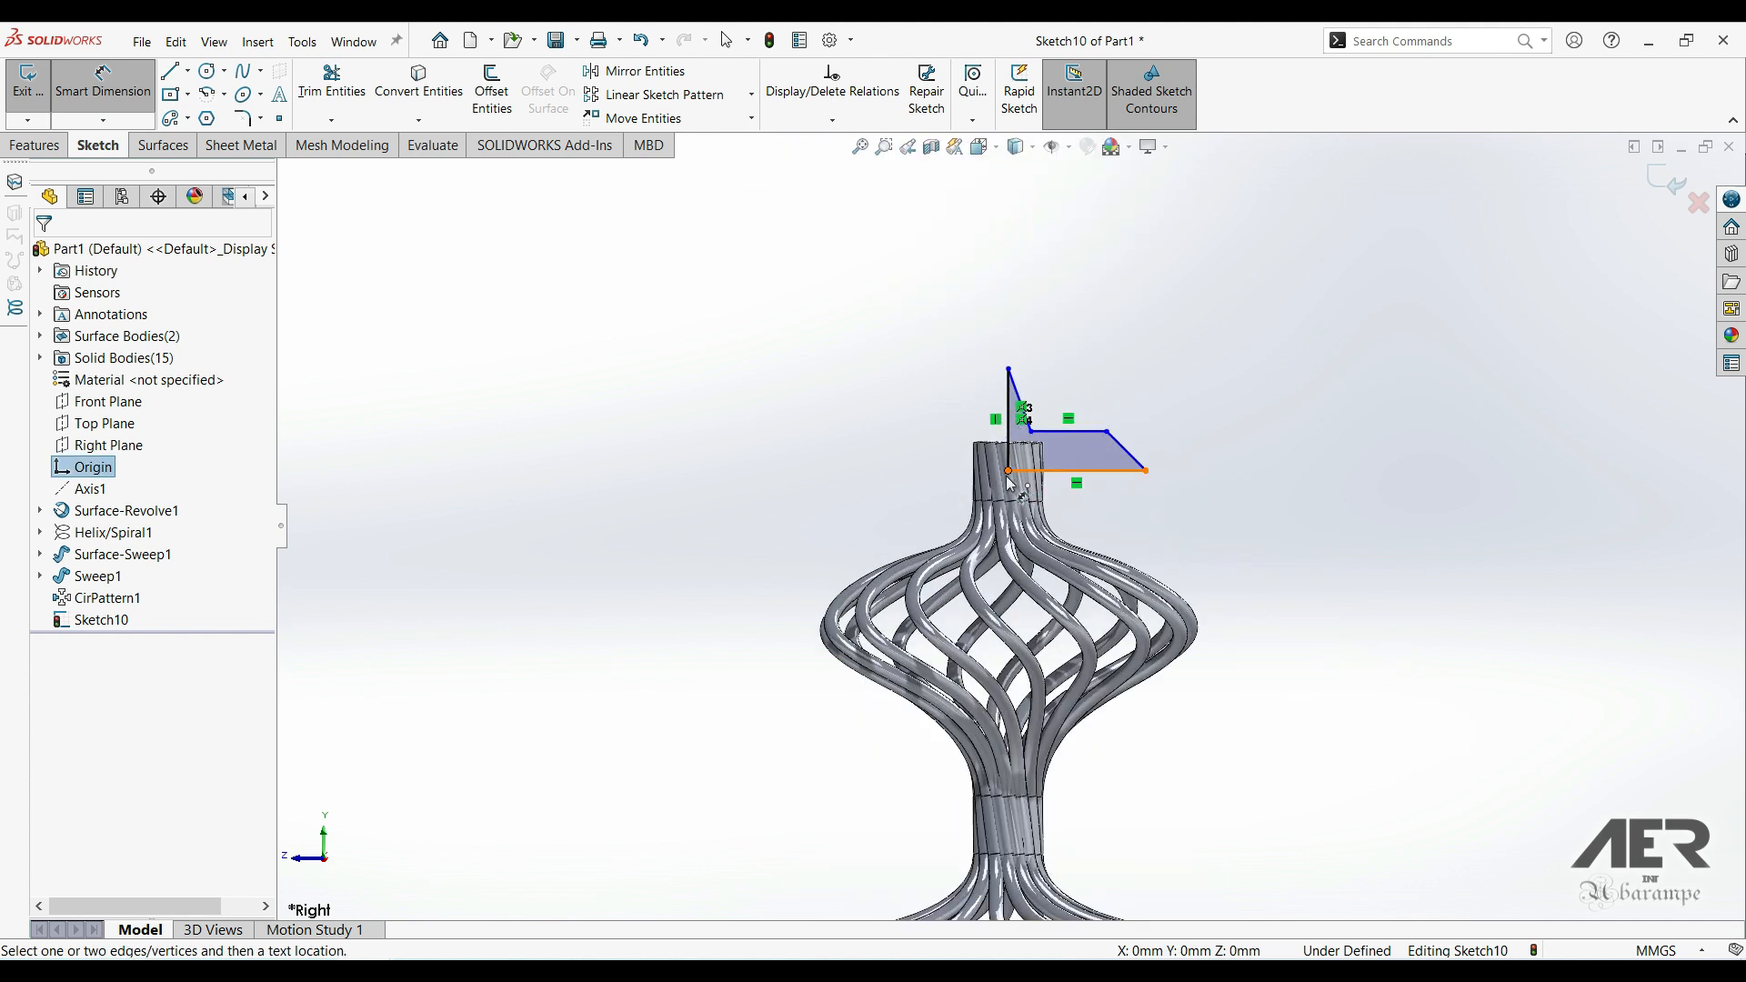
{"action": "left_click", "coordinate": [1008, 471]}
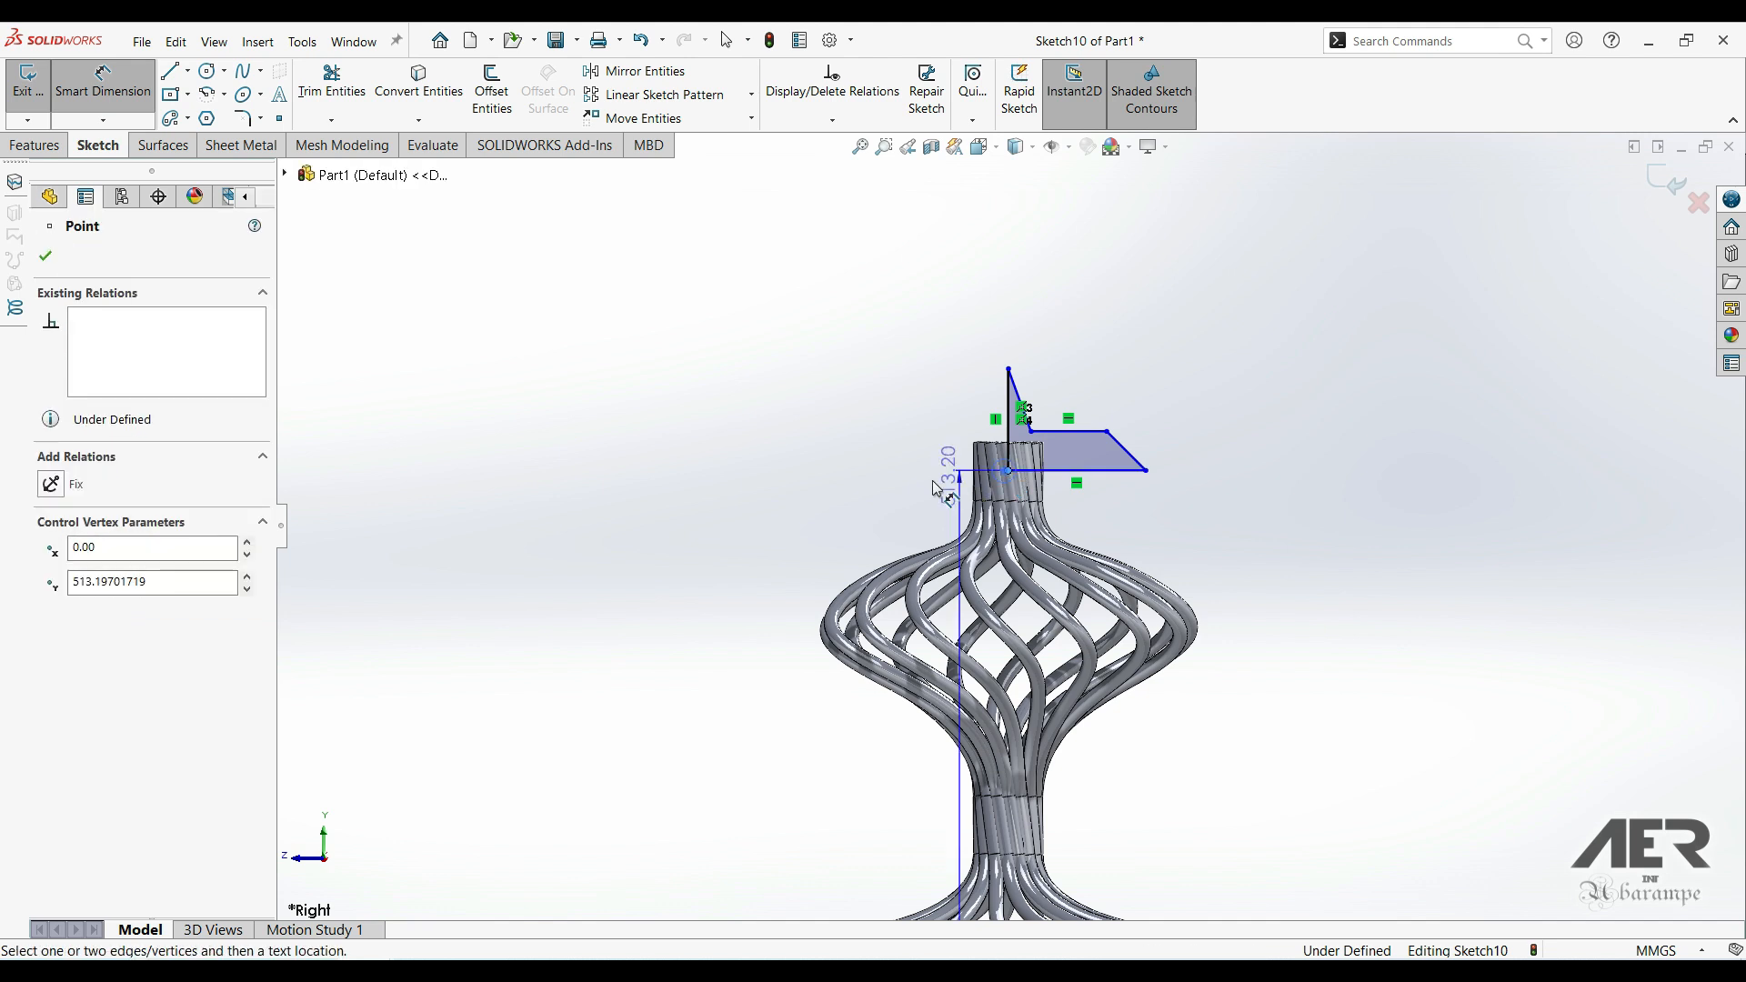
{"action": "left_click", "coordinate": [591, 635]}
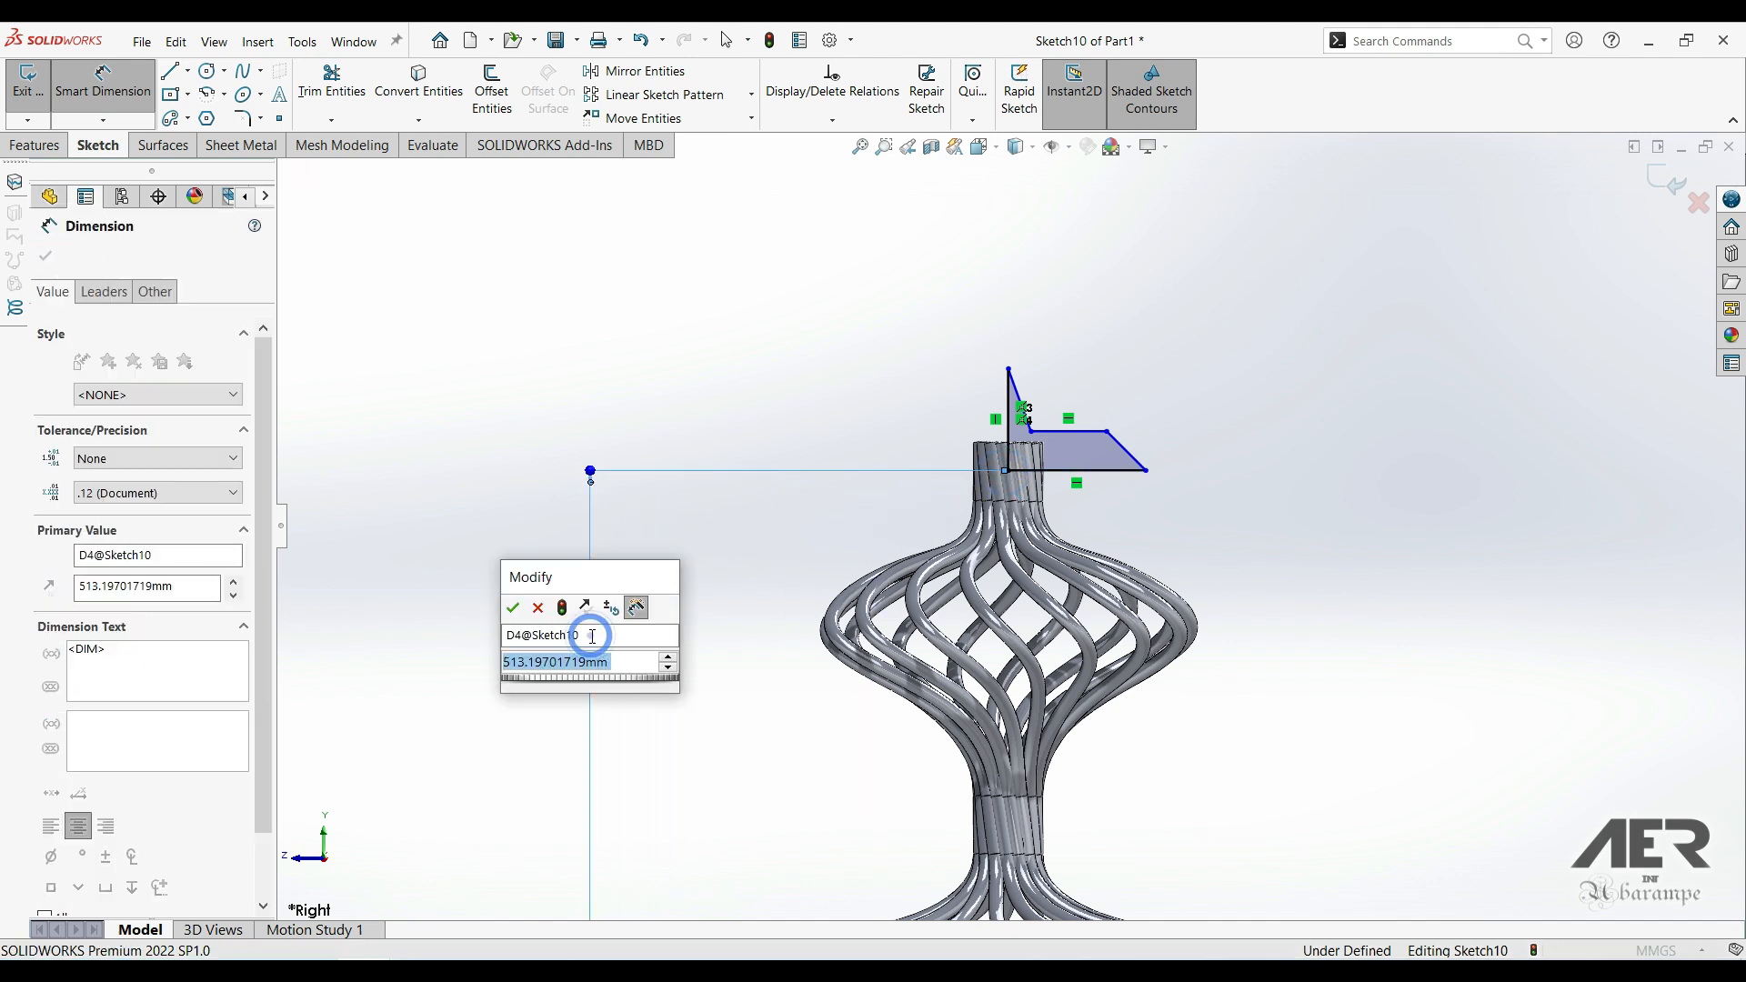
{"action": "type", "text": "508"}
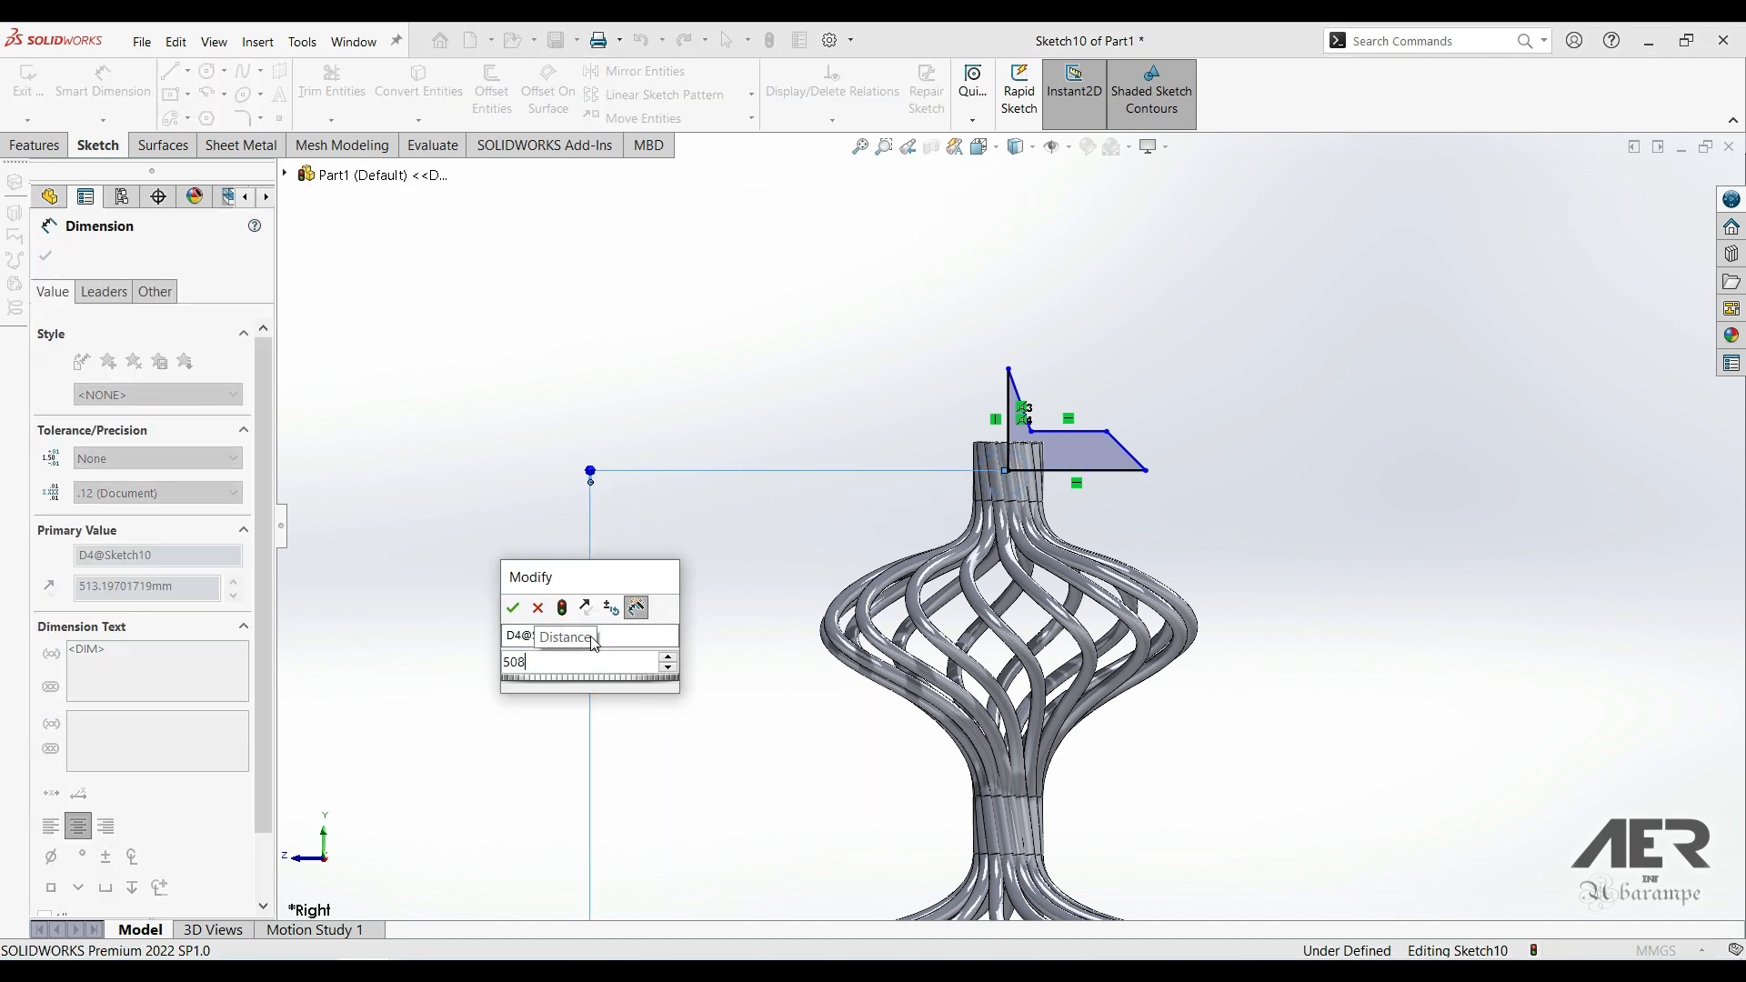
{"action": "key", "text": "Return"}
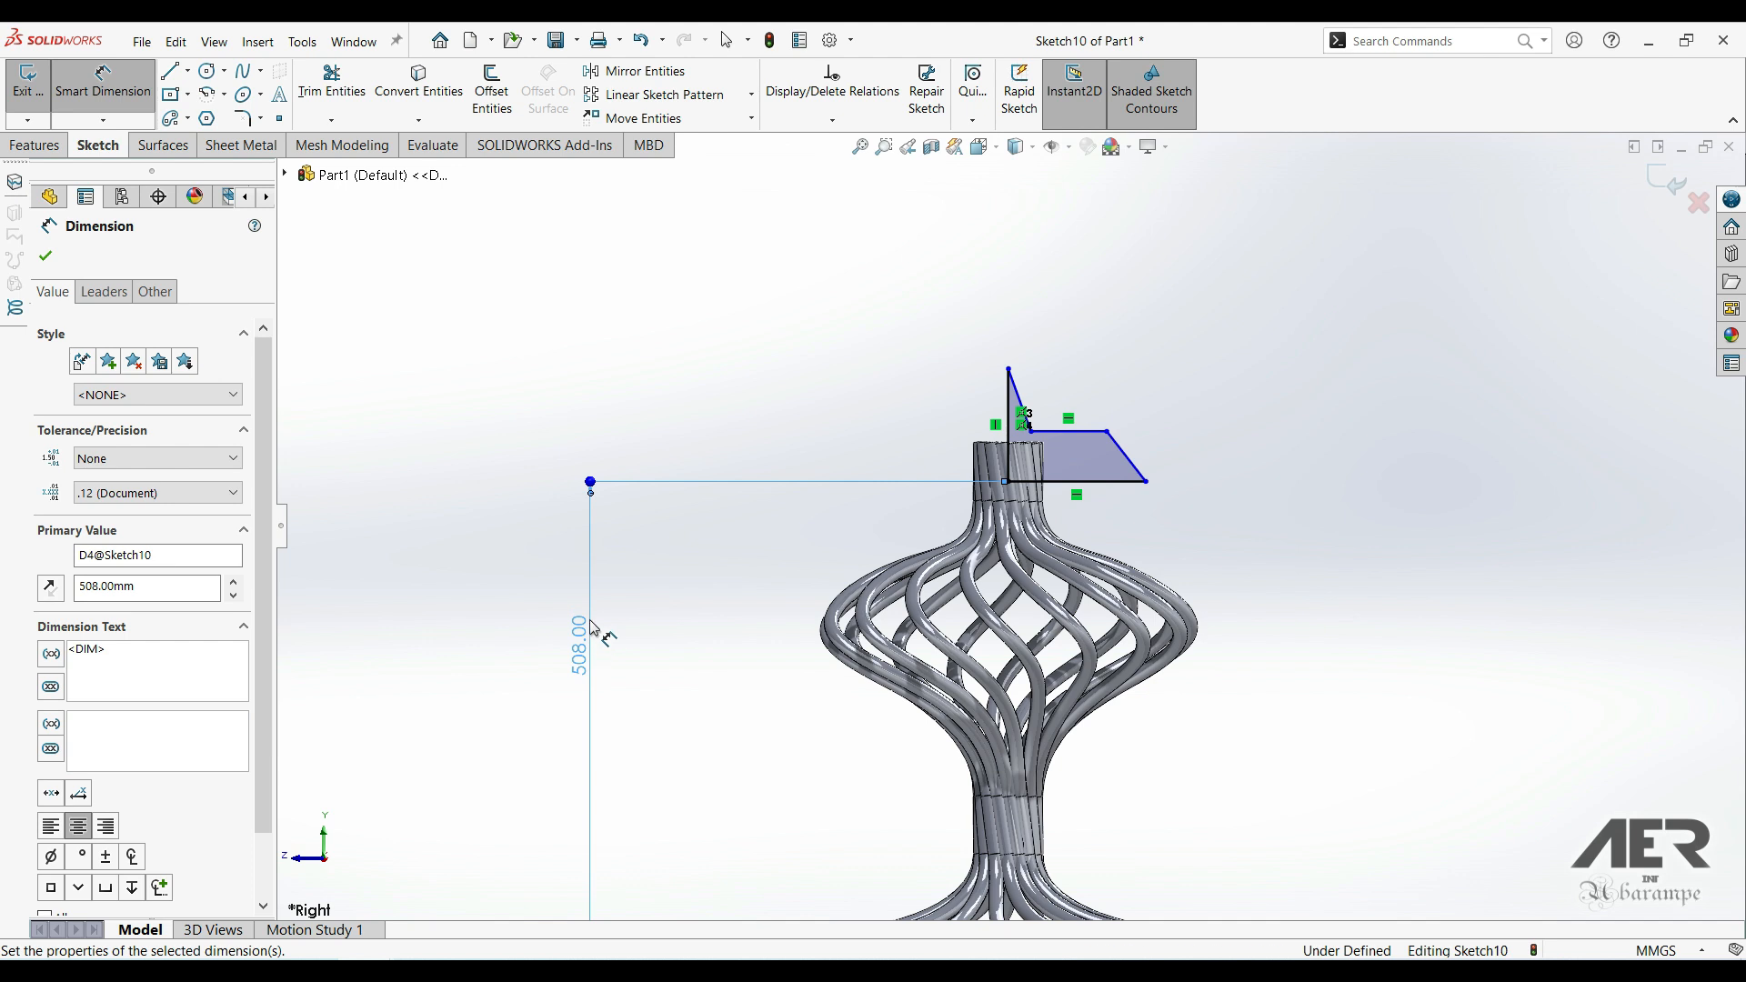
- Dimension the upper profile's vertical line on the central axis to 100 mm
{"action": "left_click", "coordinate": [1008, 409]}
{"action": "left_click", "coordinate": [862, 416]}
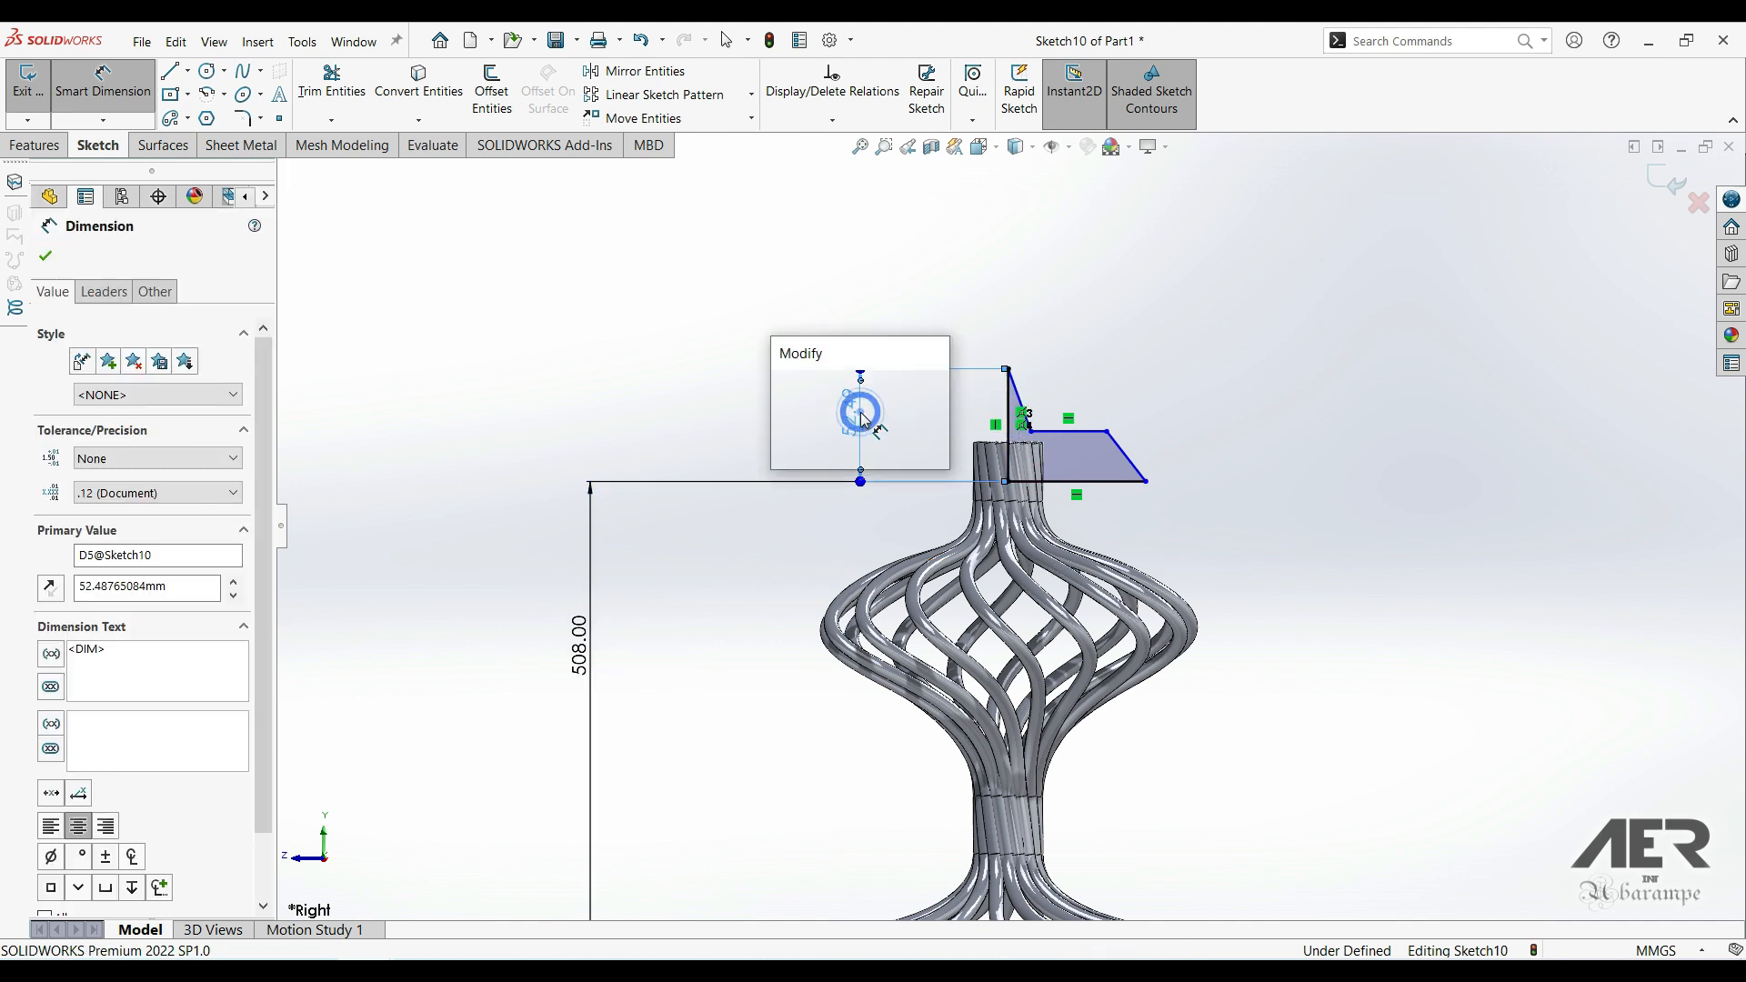
{"action": "type", "text": "102"}
{"action": "key", "text": "Return"}
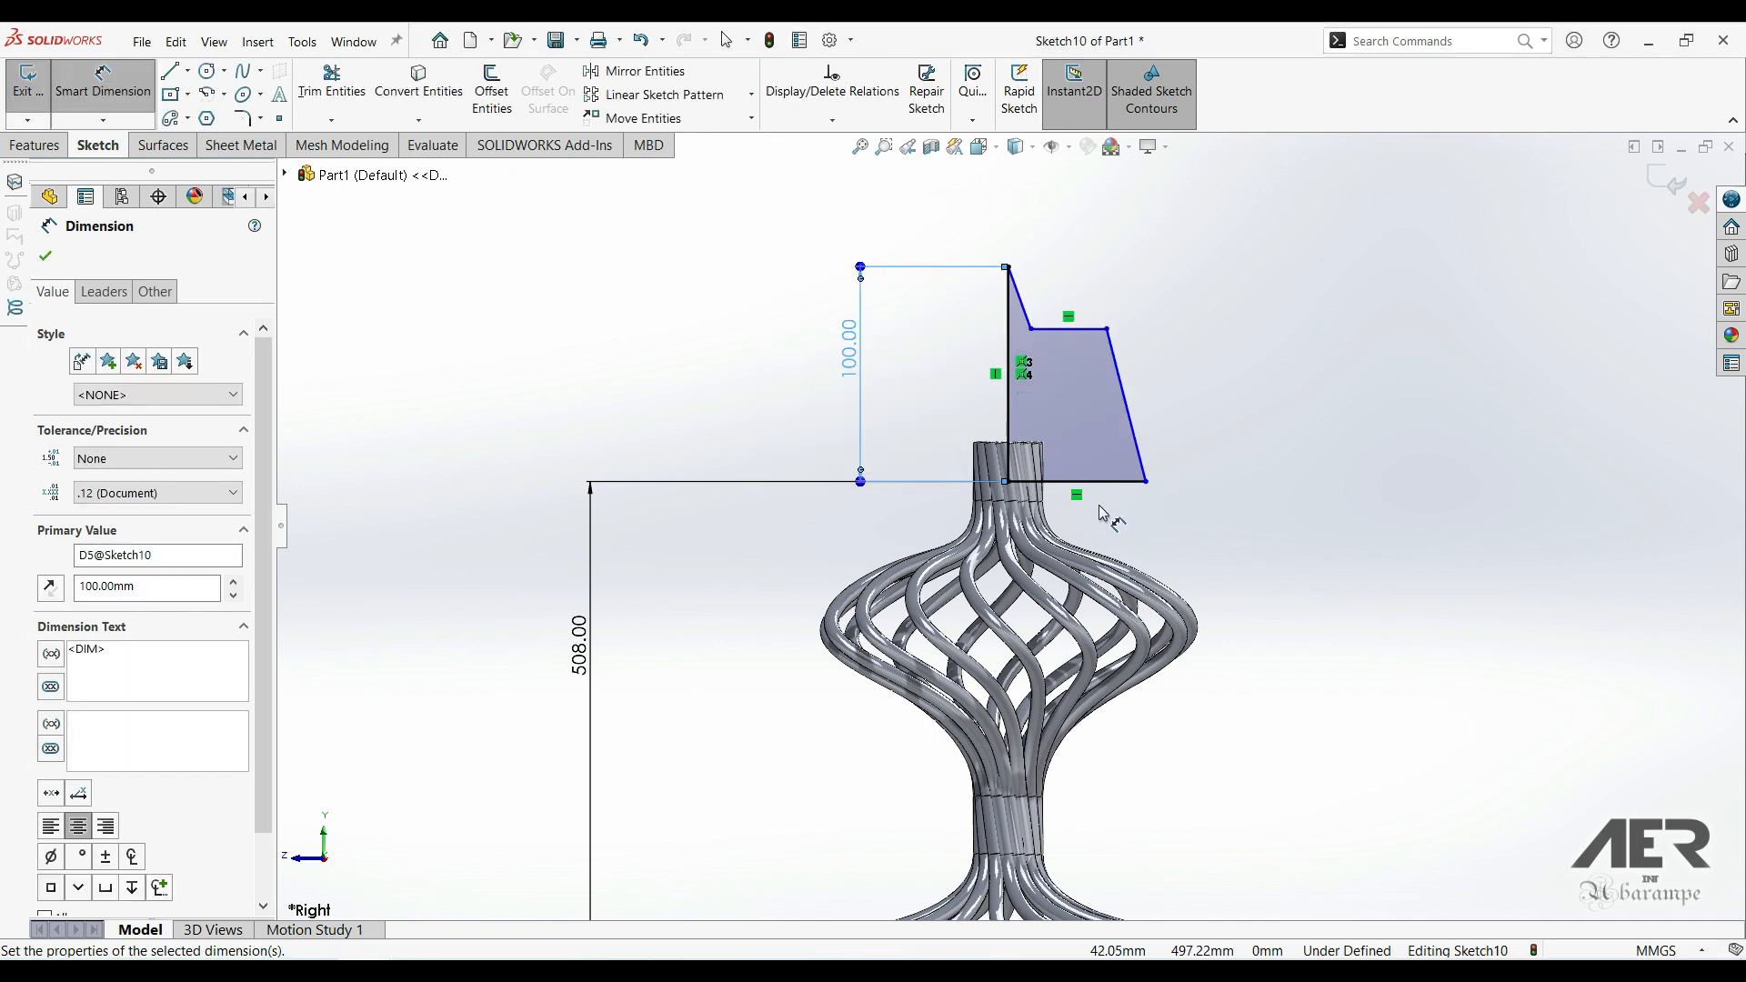
- Set the vertical distance between the upper profile's bottom line and its ledge line to 25 mm
{"action": "left_click", "coordinate": [1105, 482]}
{"action": "left_click", "coordinate": [1107, 330]}
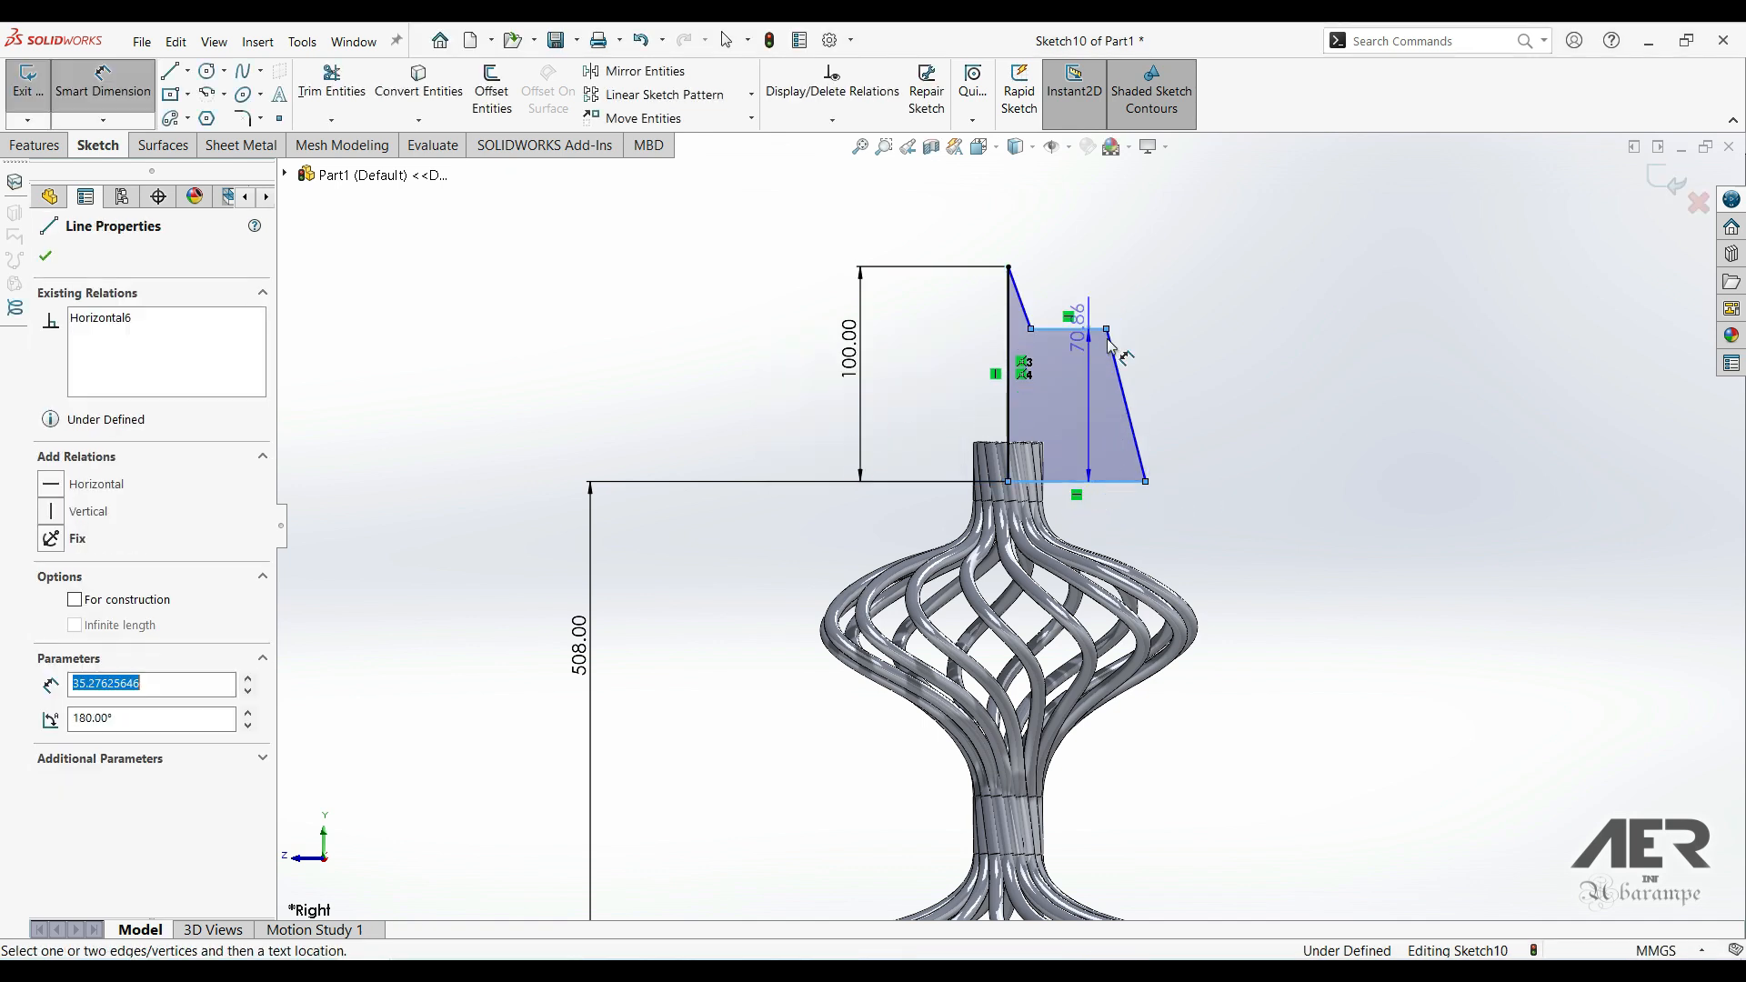
{"action": "left_click", "coordinate": [1209, 401]}
{"action": "type", "text": "25"}
{"action": "key", "text": "Return"}
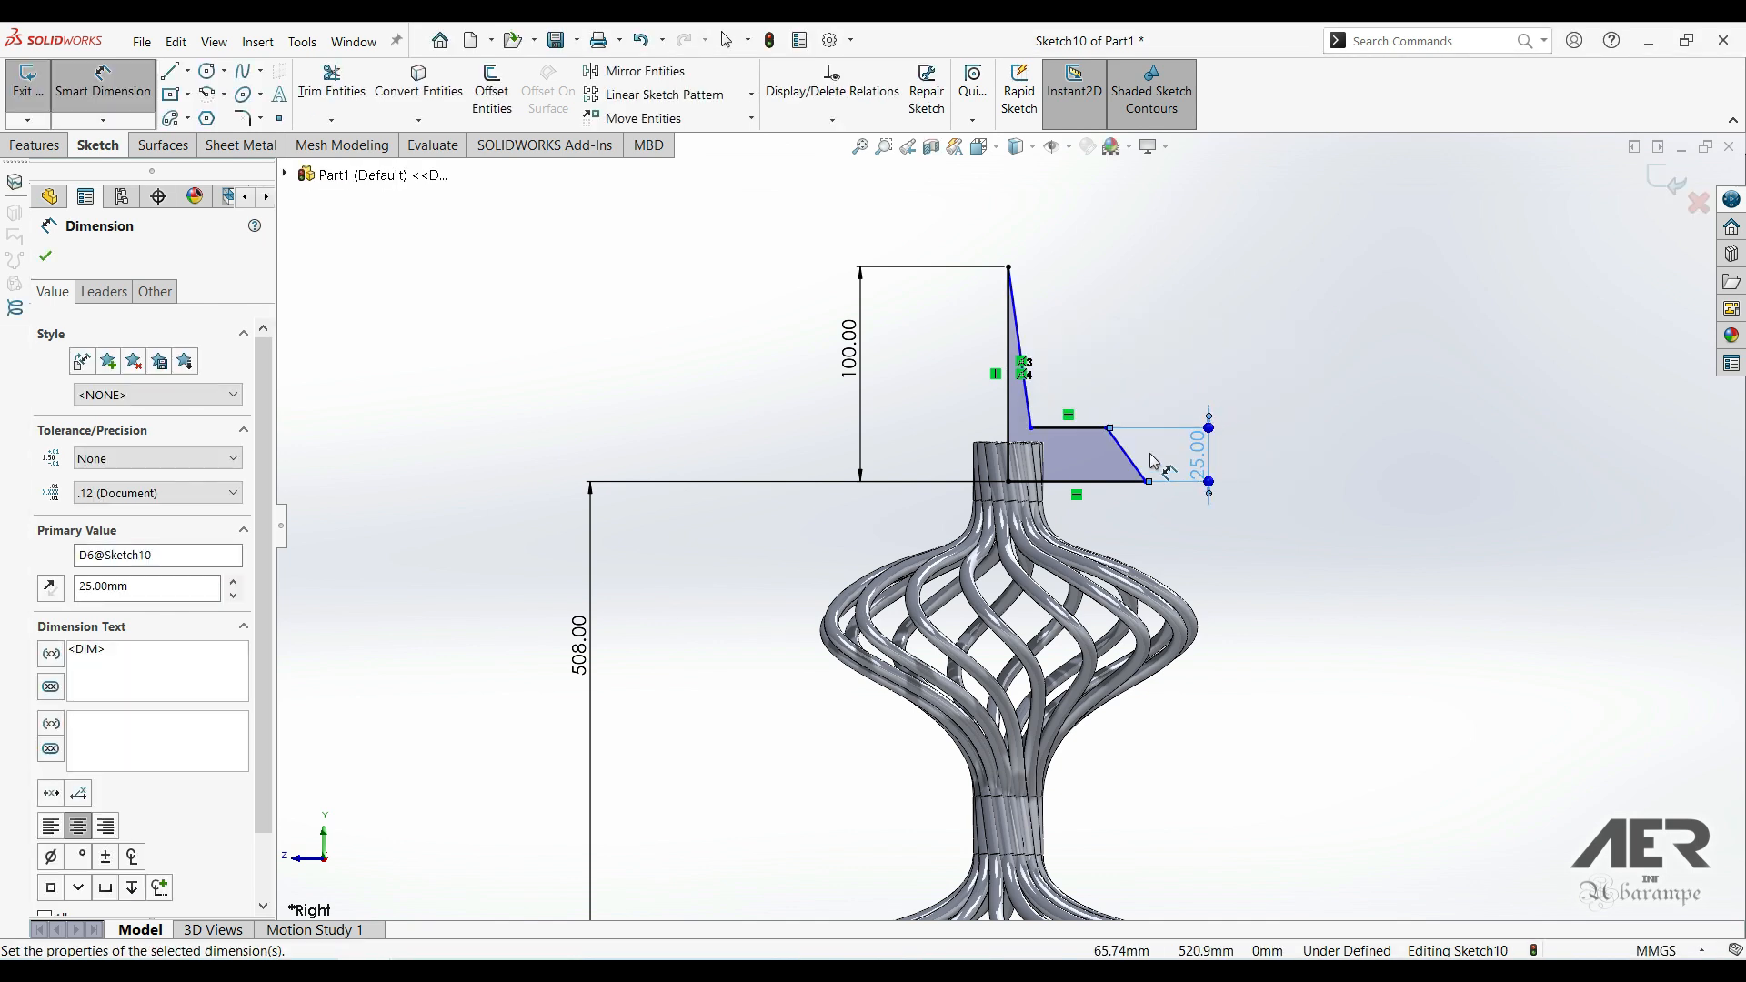
- Dimension the upper profile's bottom line from the axis corner to its outer corner to 38 mm
{"action": "left_click", "coordinate": [1009, 482]}
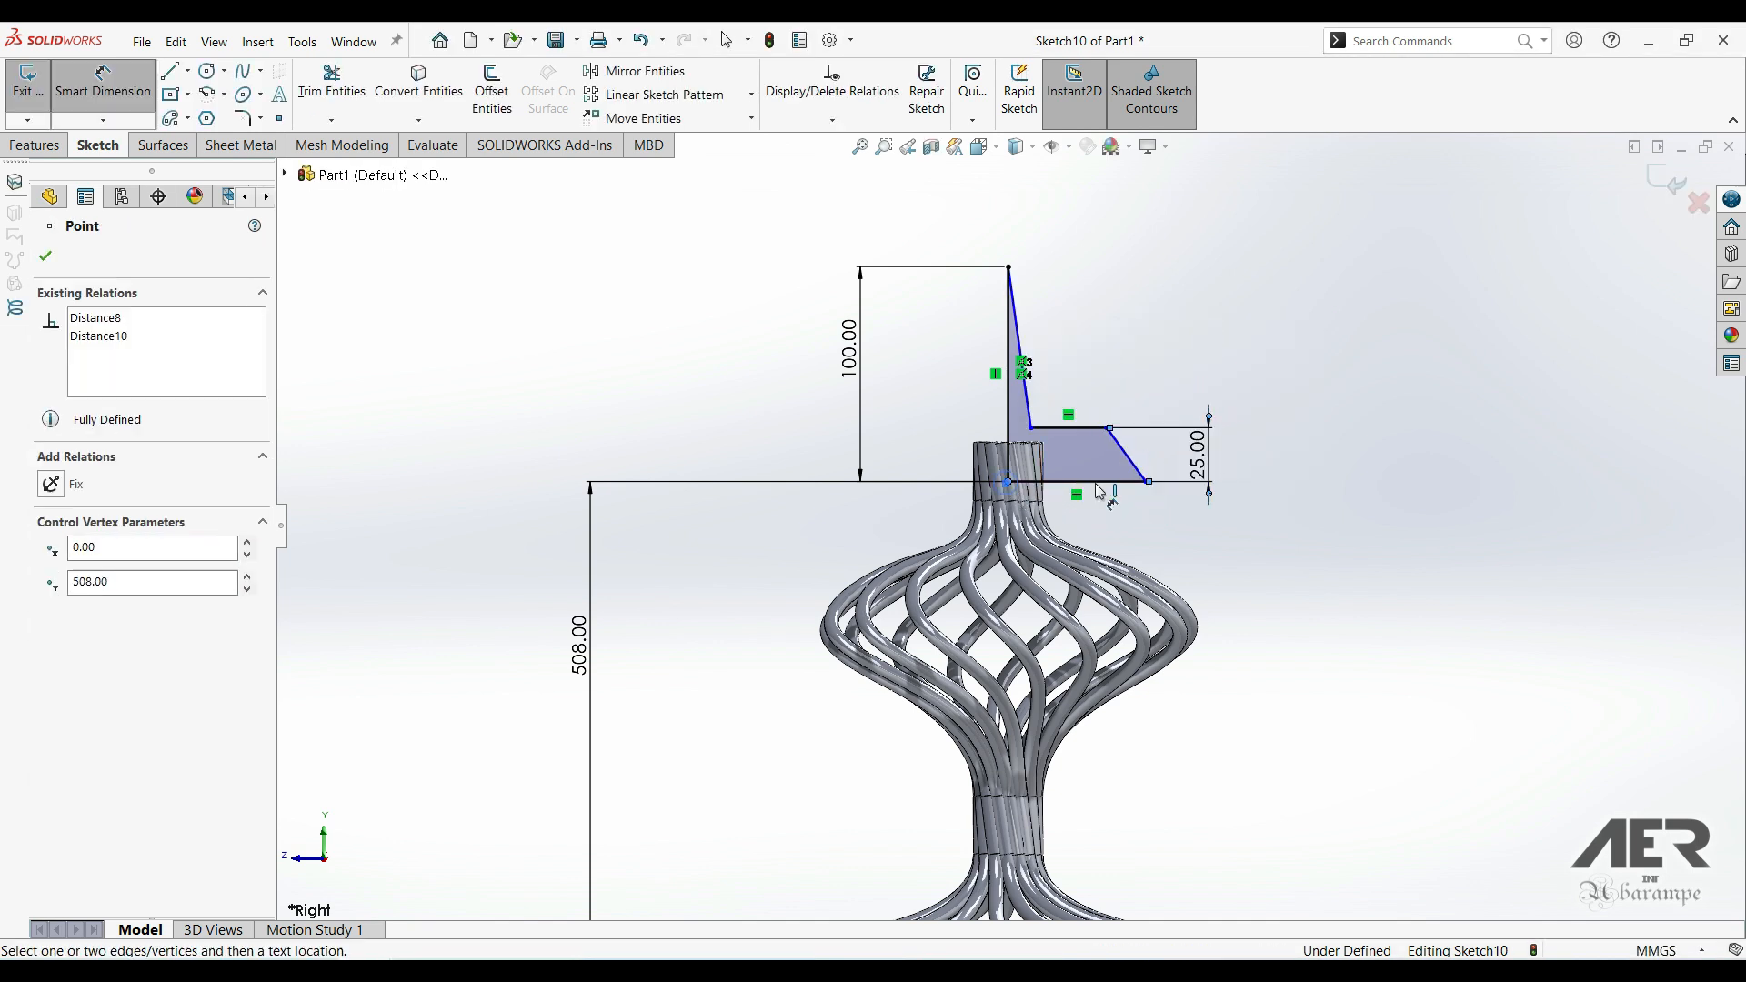
{"action": "left_click", "coordinate": [1146, 481]}
{"action": "left_click", "coordinate": [1226, 538]}
{"action": "type", "text": "38"}
{"action": "key", "text": "Return"}
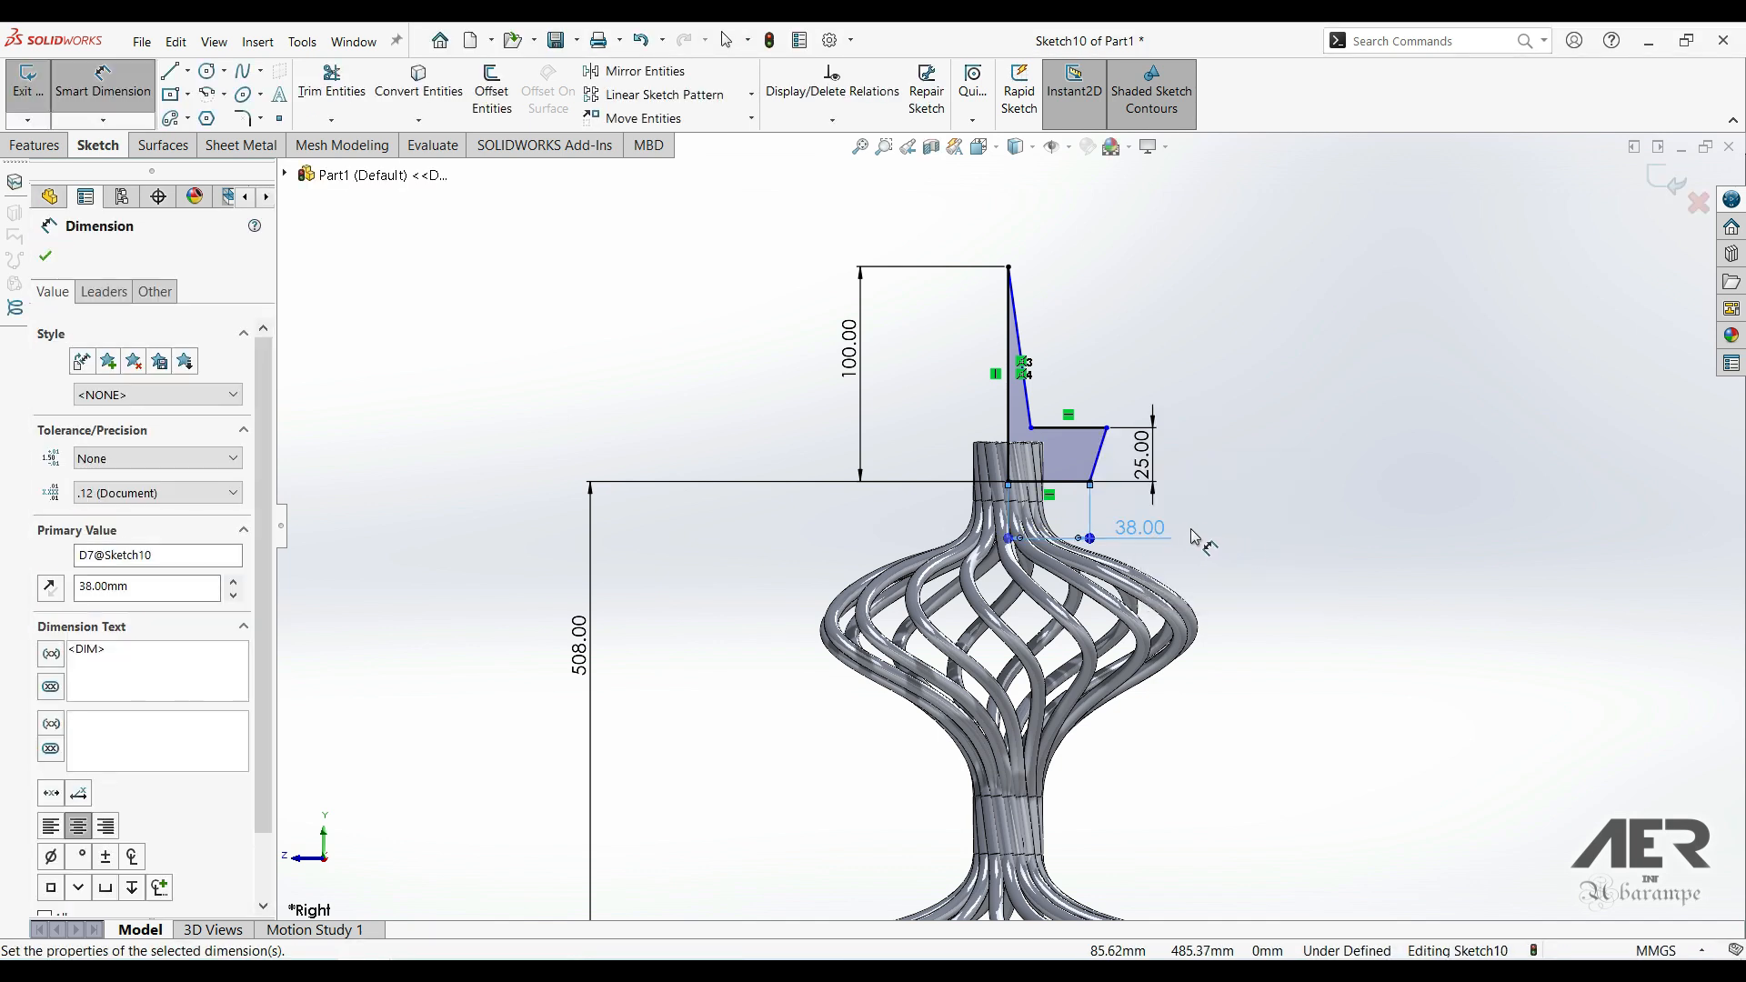
- Set the distance from the ledge's outer corner to the profile's vertical axis line to 24 mm
{"action": "left_click", "coordinate": [1107, 429]}
{"action": "left_click", "coordinate": [1009, 401]}
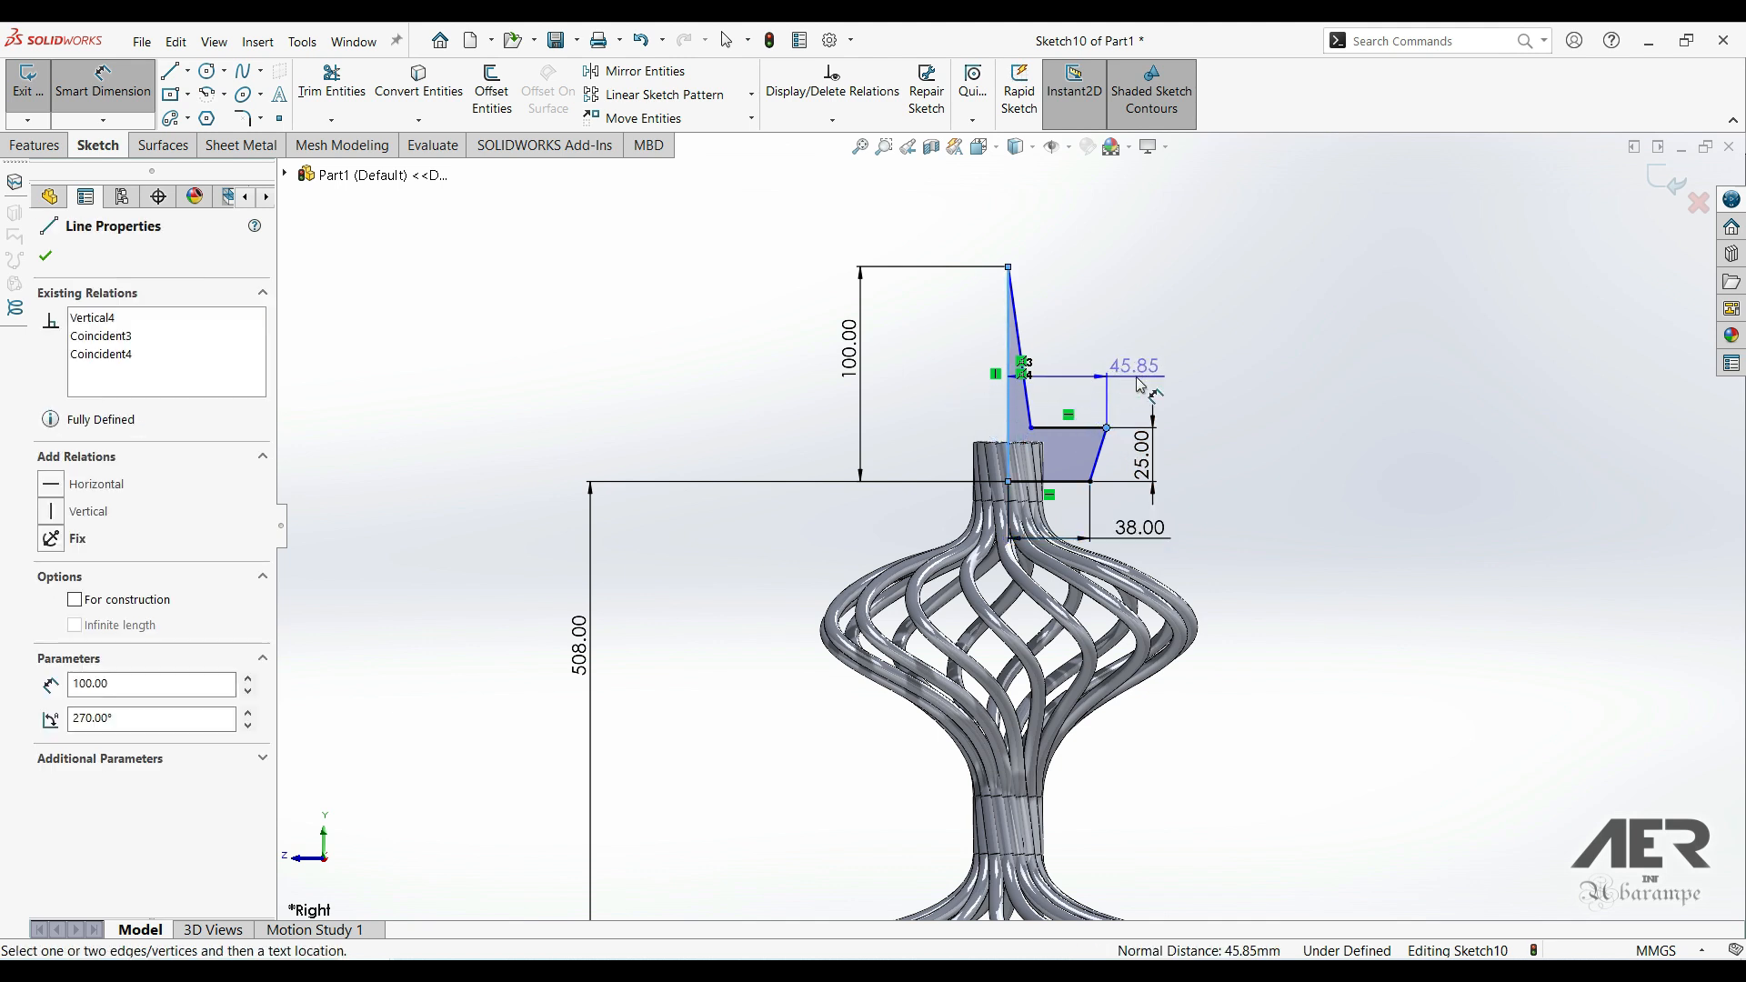
{"action": "left_click", "coordinate": [1086, 347]}
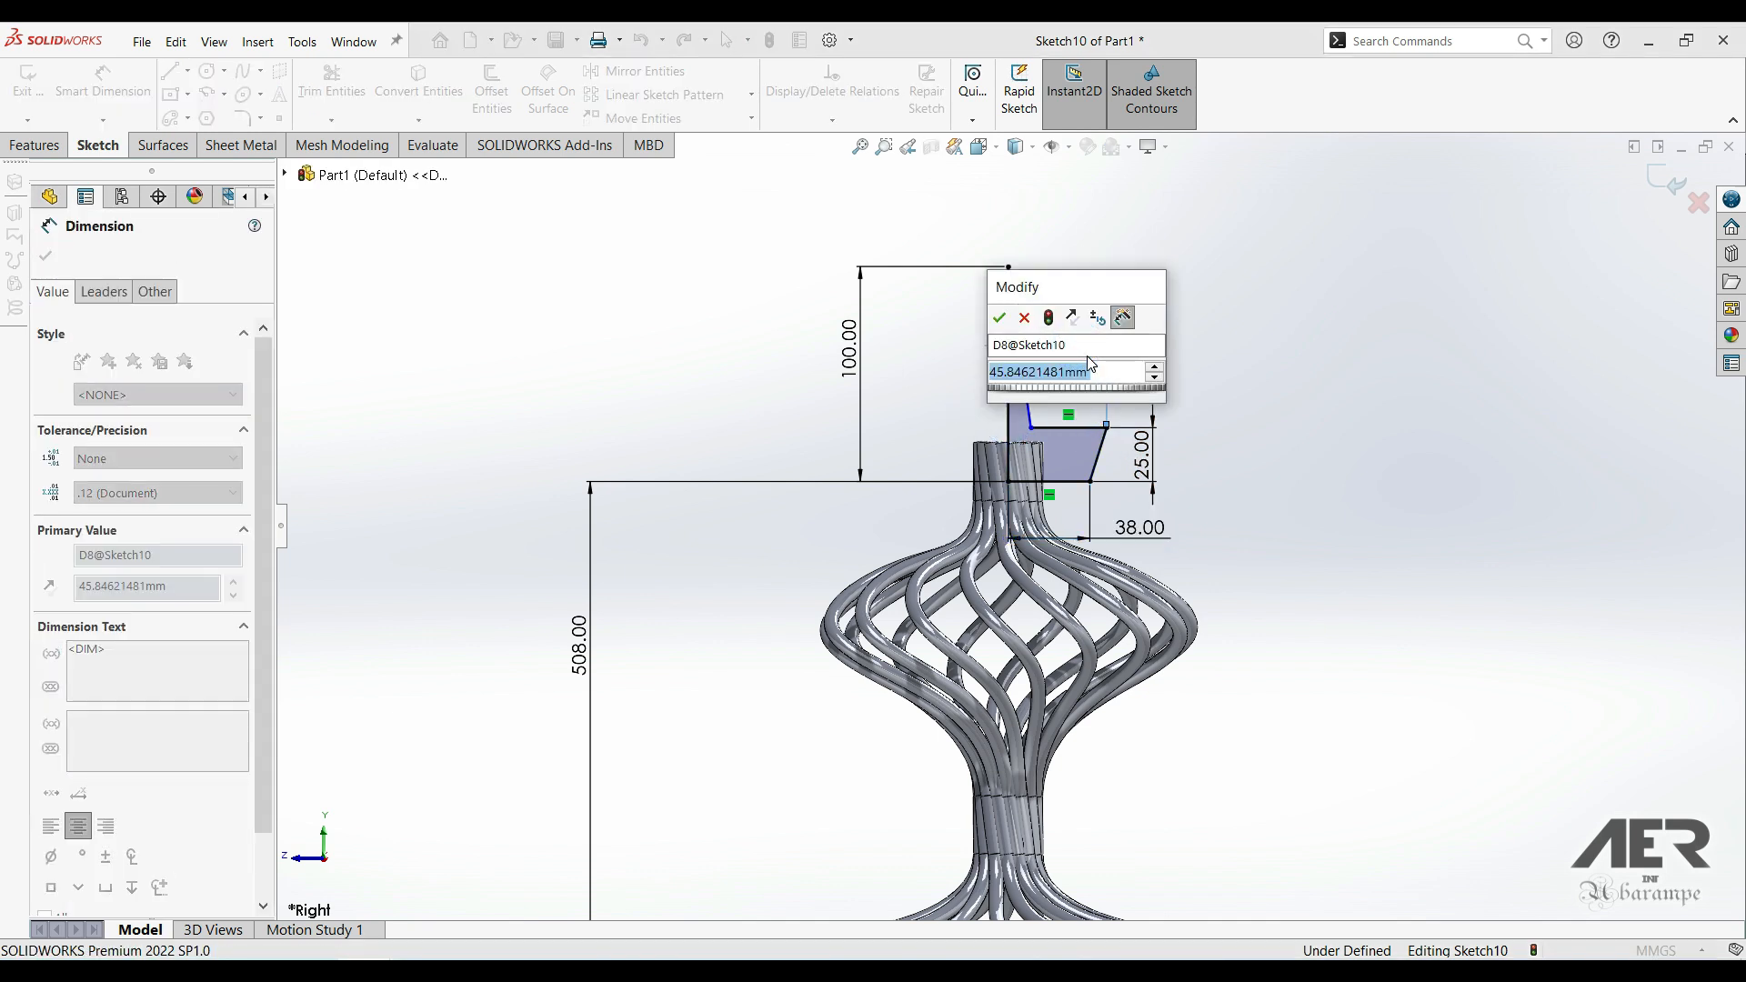
{"action": "type", "text": "24"}
{"action": "key", "text": "Return"}
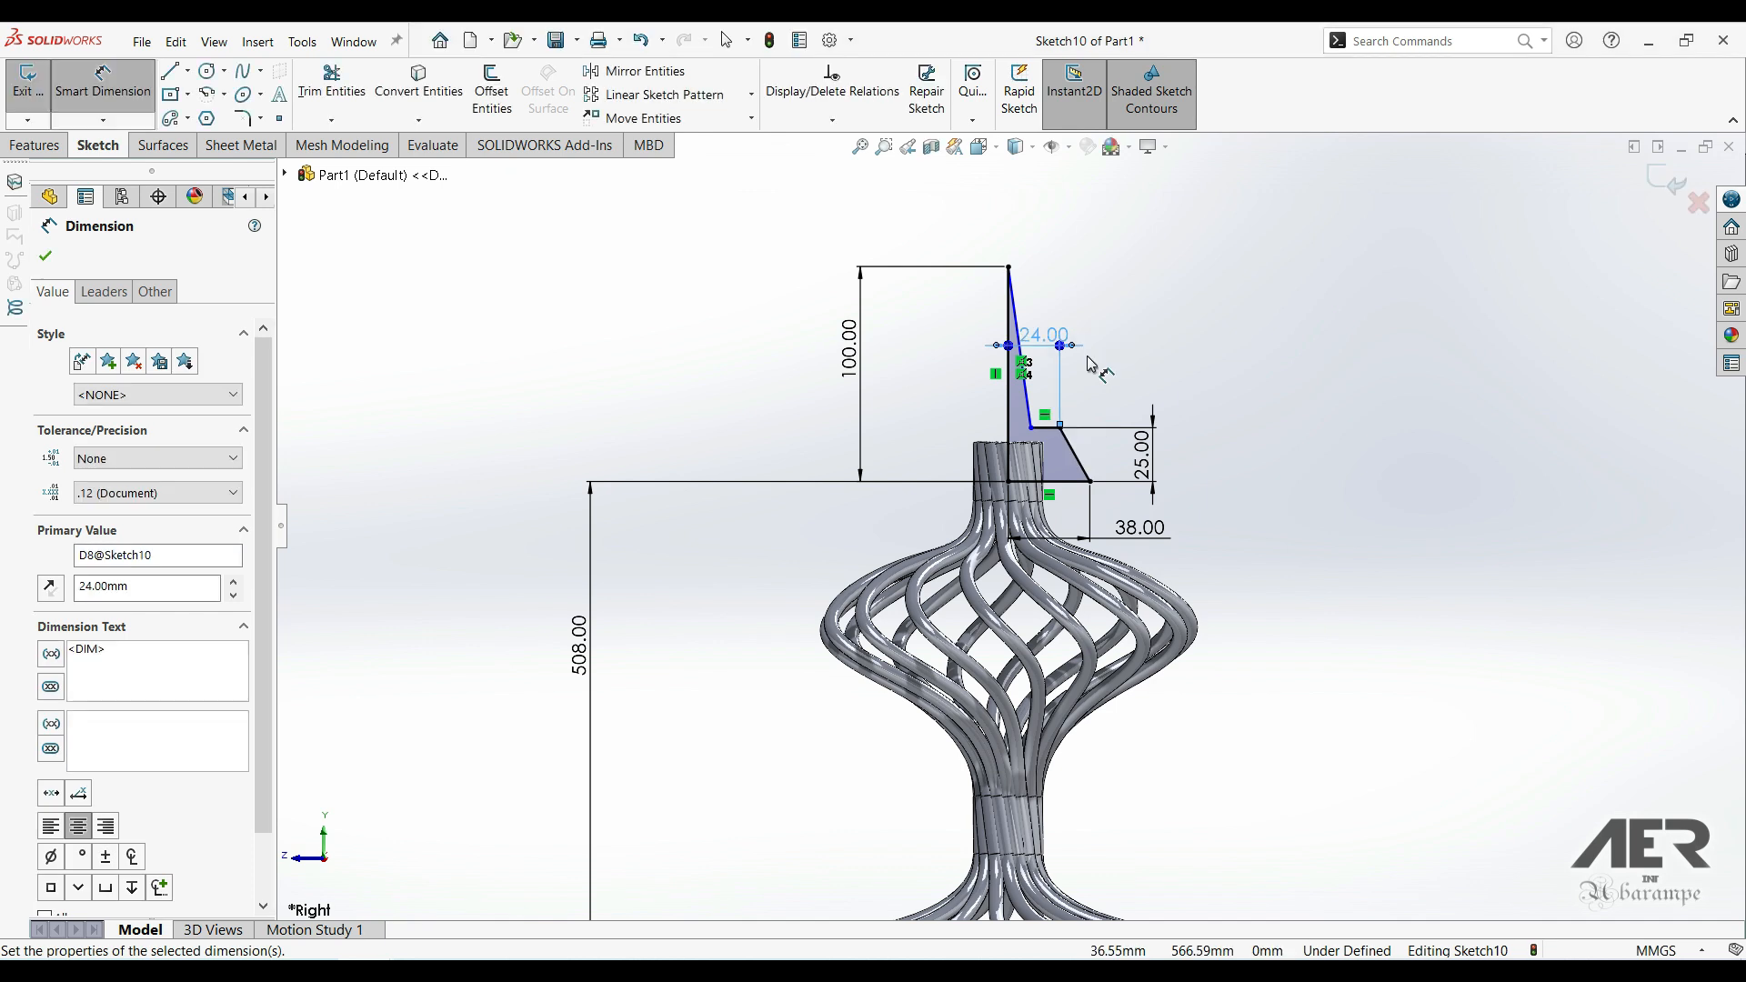
- Set the distance from the ledge's inner corner to the upper profile's vertical axis line to 4.5 mm
{"action": "left_click", "coordinate": [1031, 428]}
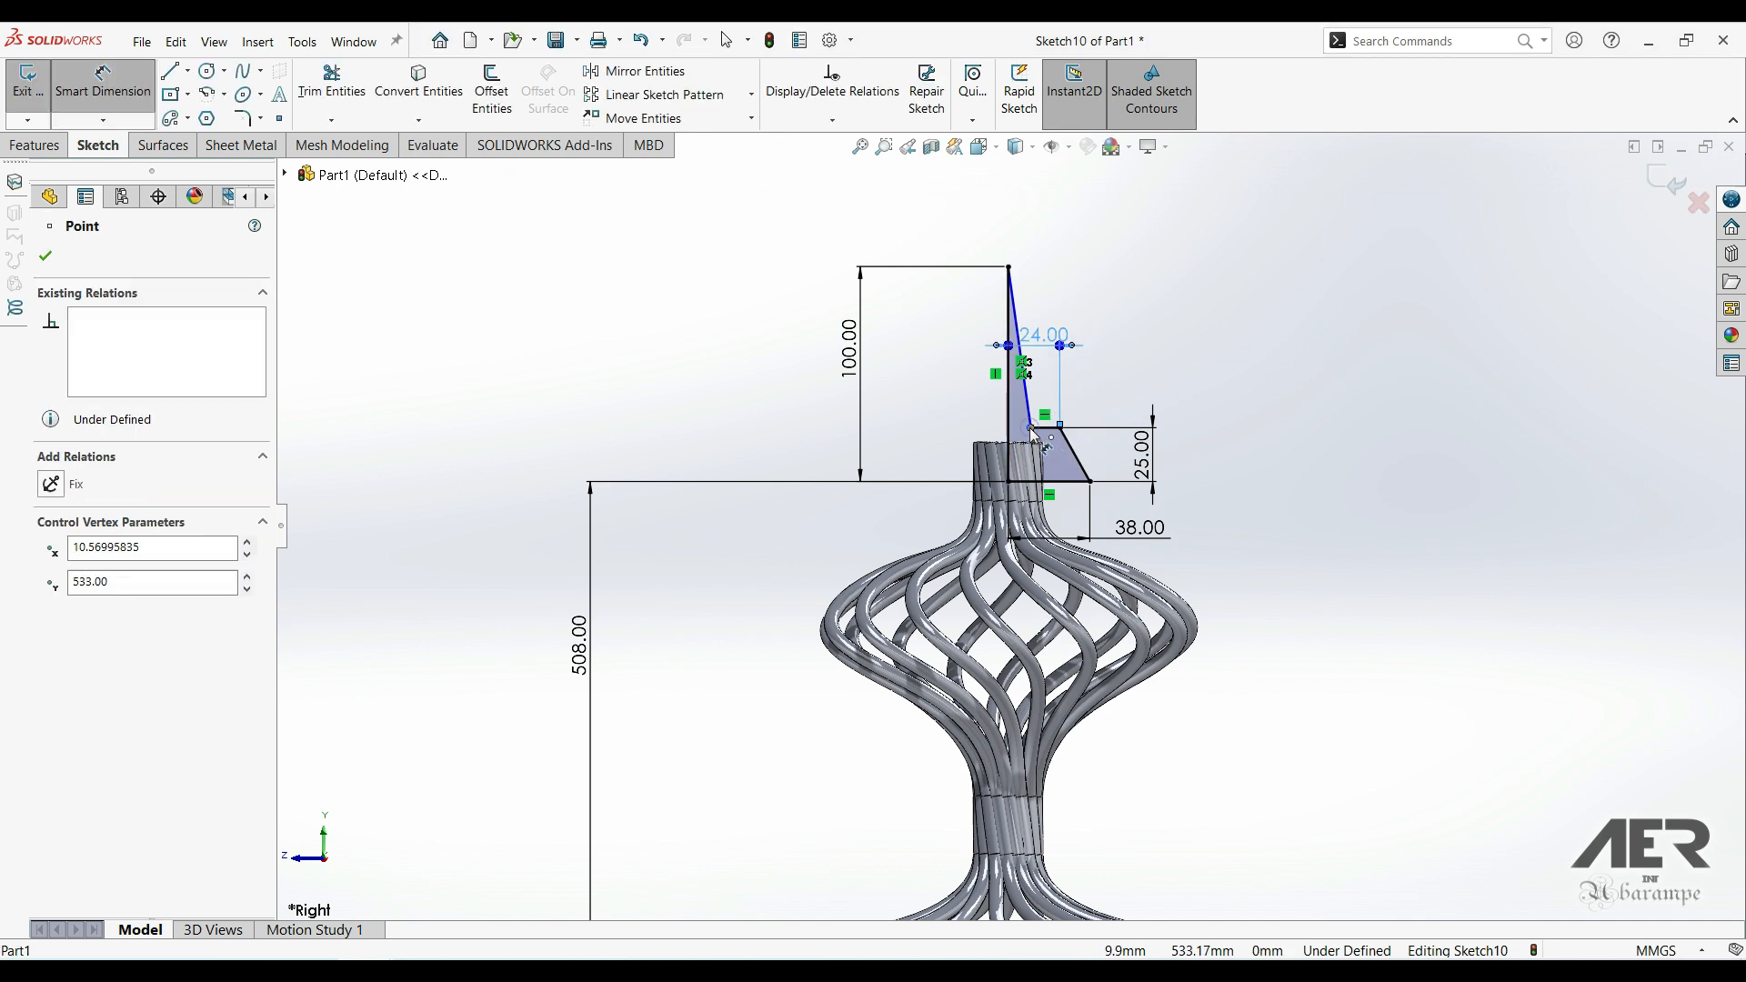
{"action": "left_click", "coordinate": [1007, 423]}
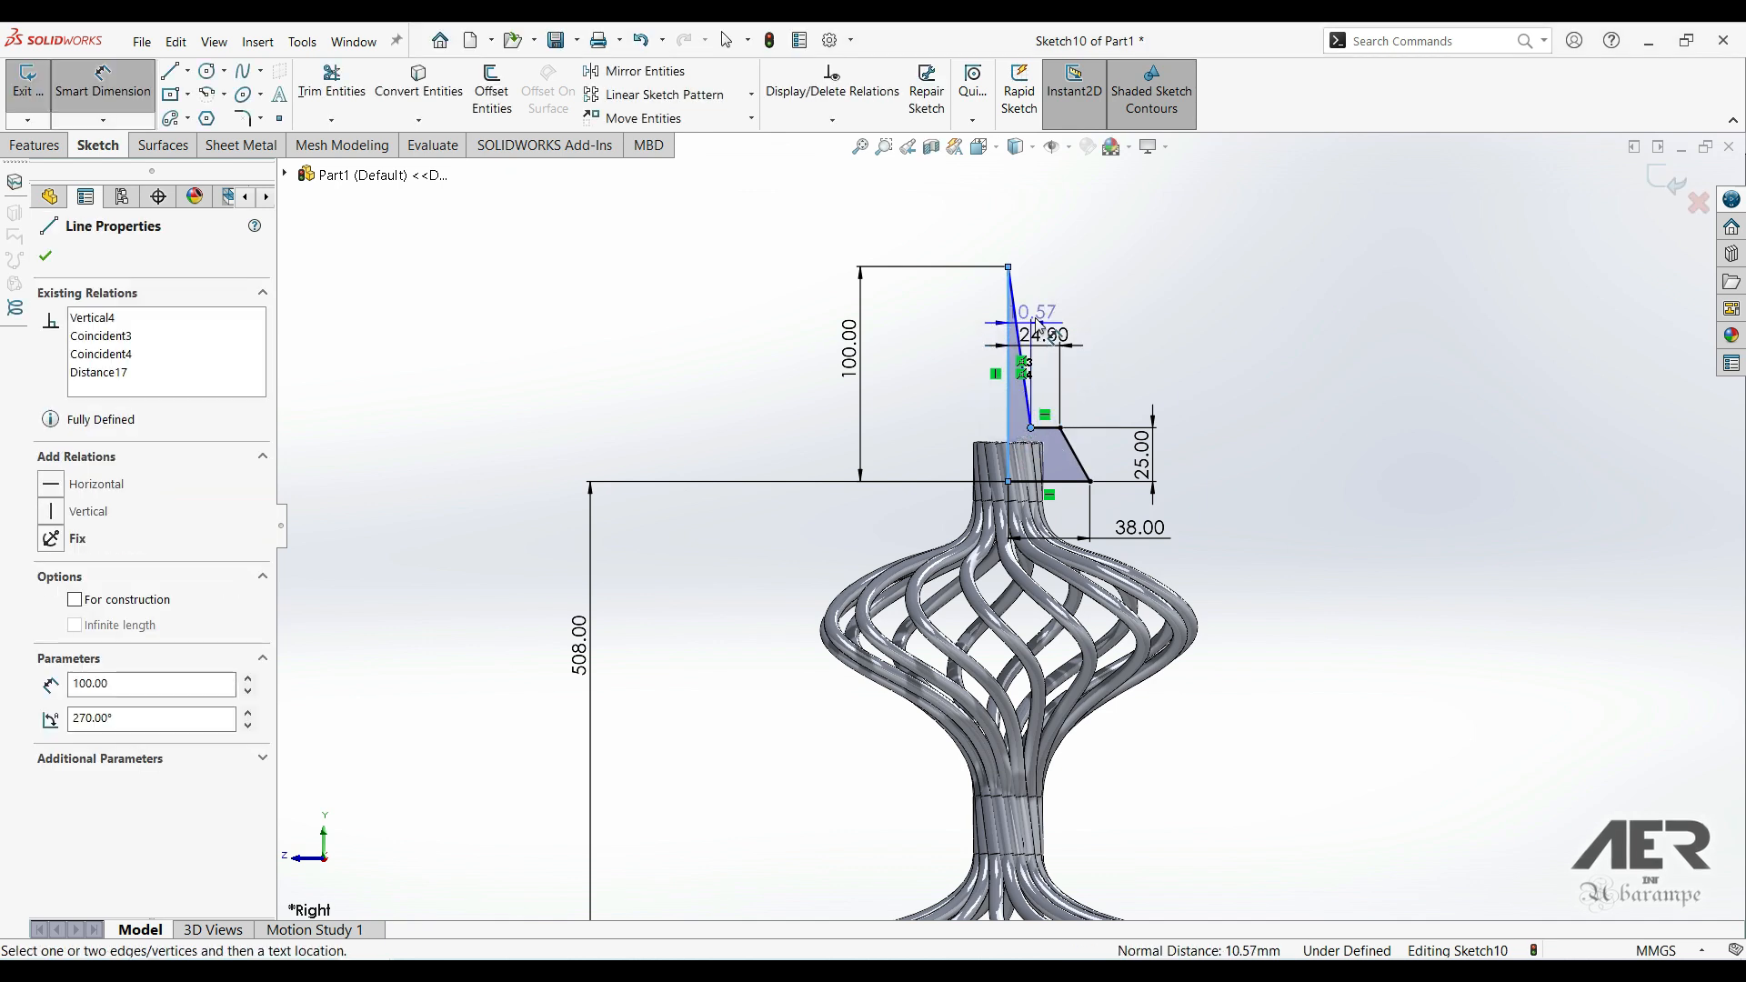
{"action": "left_click", "coordinate": [1055, 261]}
{"action": "type", "text": "4.5"}
{"action": "key", "text": "Return"}
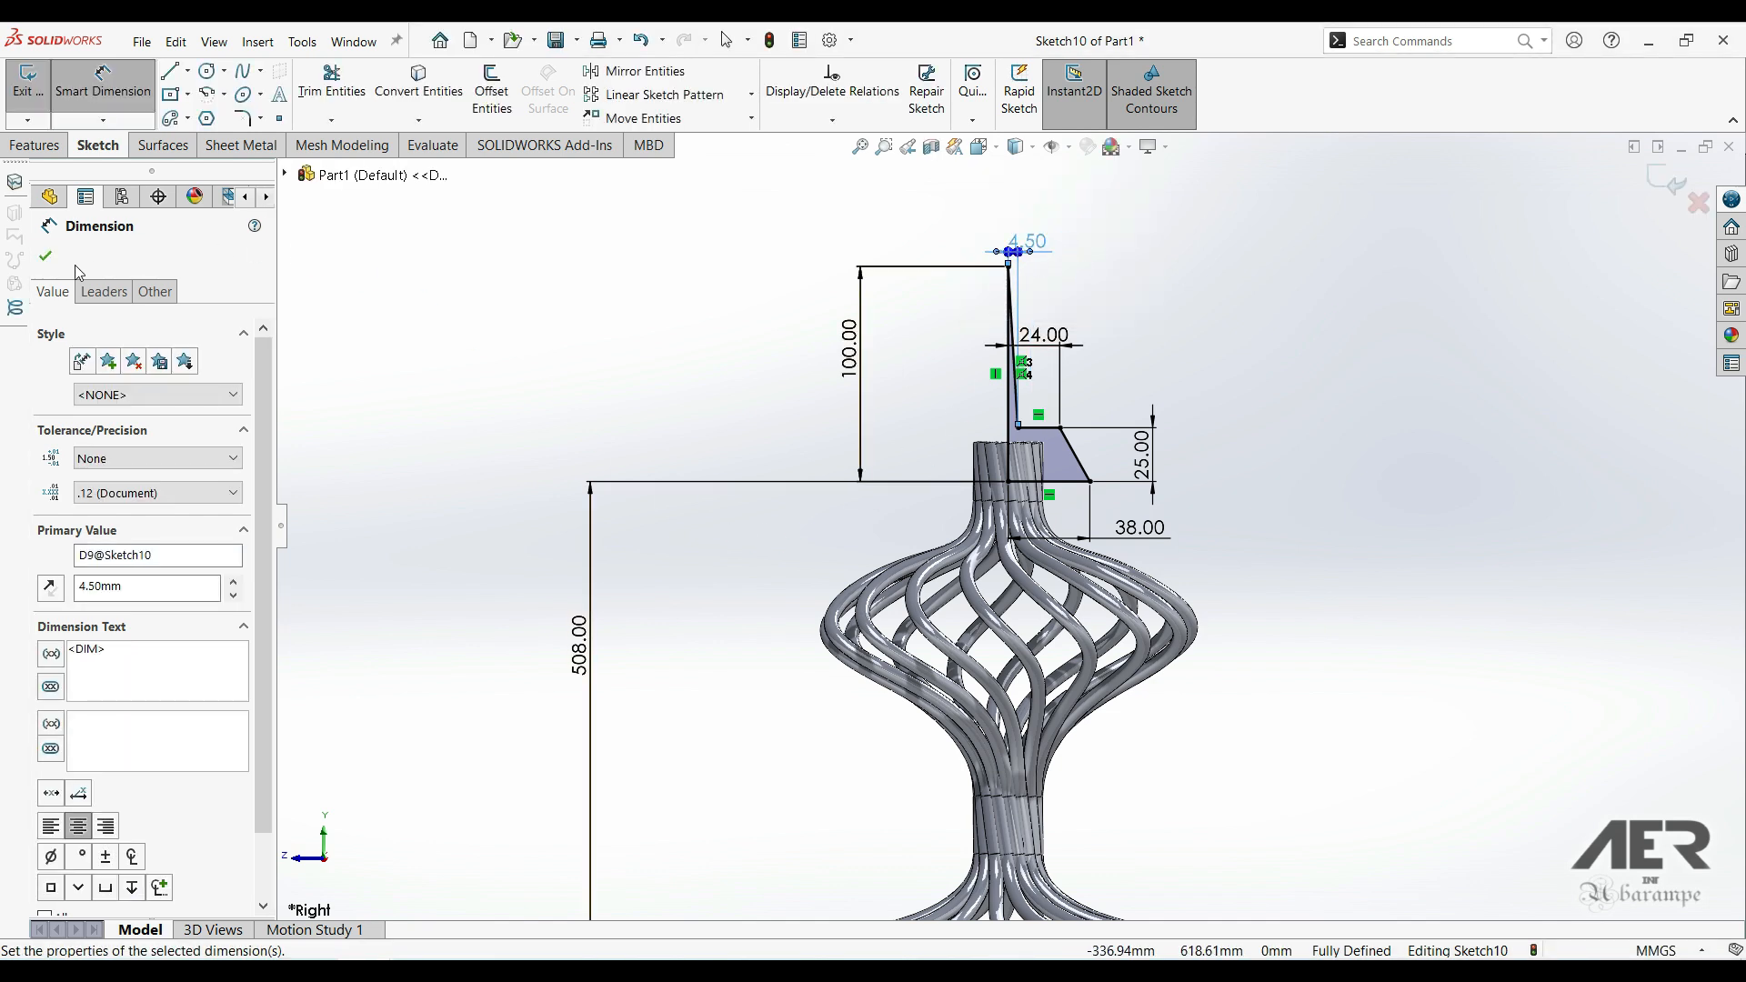
{"action": "left_click", "coordinate": [45, 255]}
- Revolve the sketched base and upper-end profiles 360° about Axis1 as a boss merged with the twisted rods
{"action": "scroll", "coordinate": [1005, 528], "scroll_direction": "up", "scroll_amount": 2}
{"action": "scroll", "coordinate": [1025, 555], "scroll_direction": "up", "scroll_amount": 4}
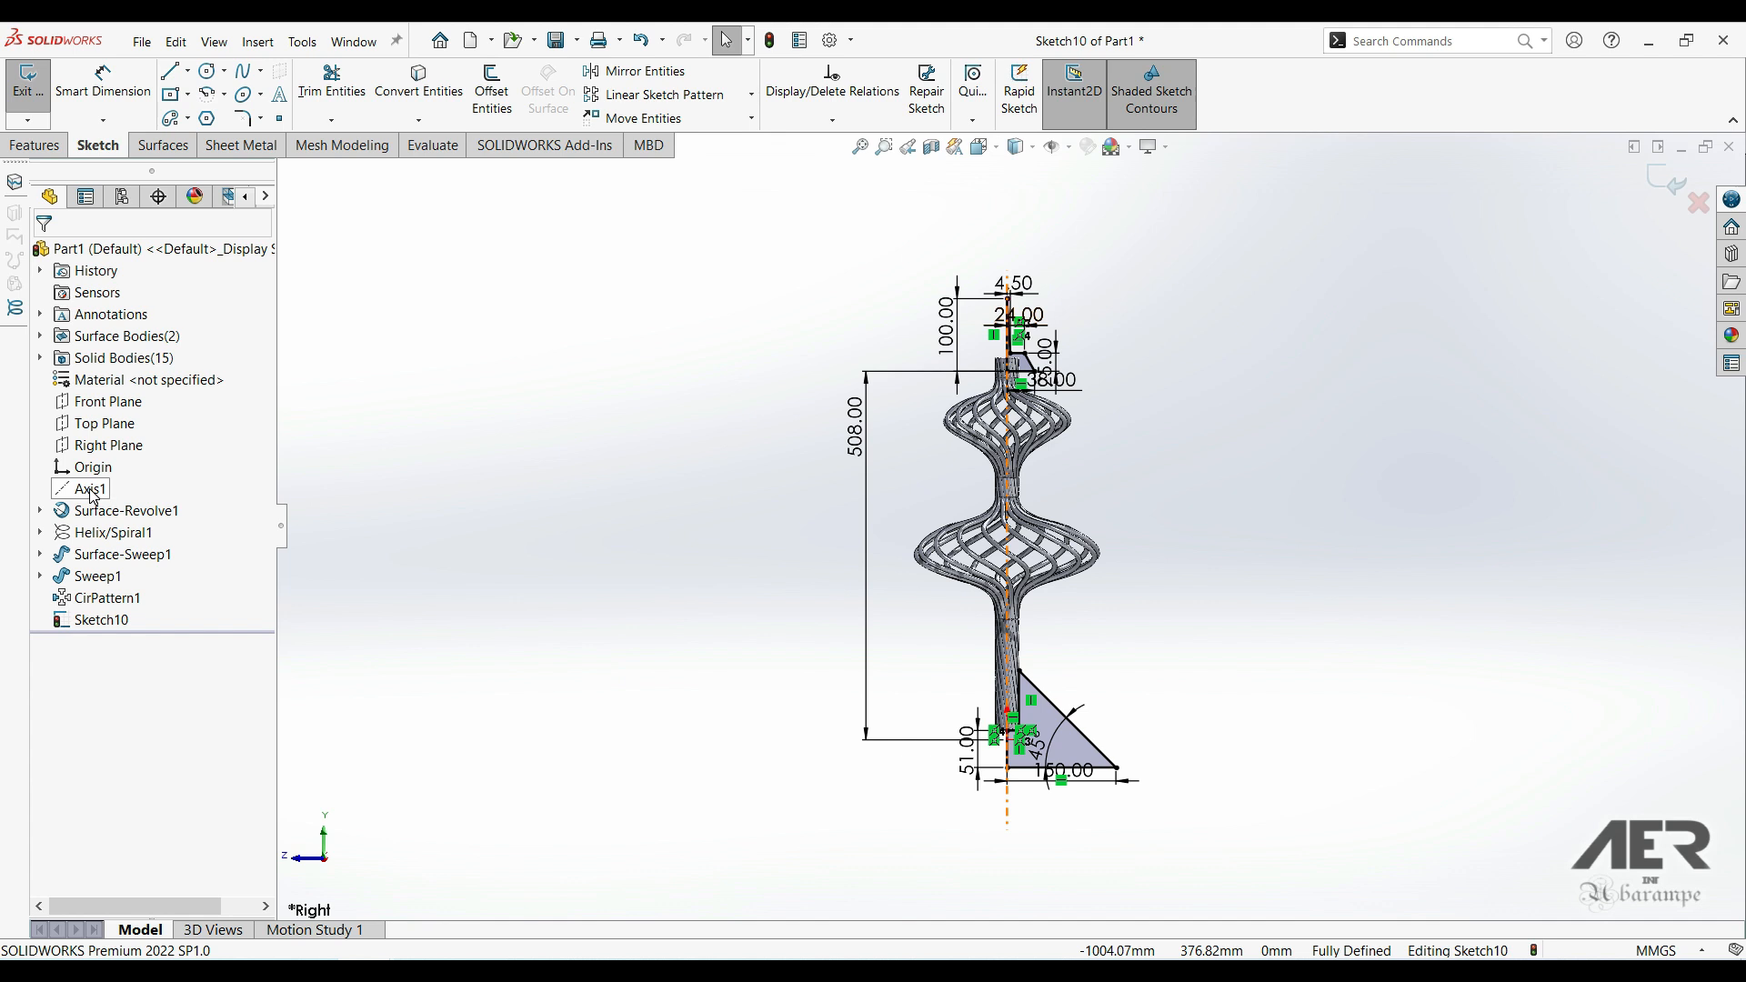
{"action": "left_click", "coordinate": [34, 147]}
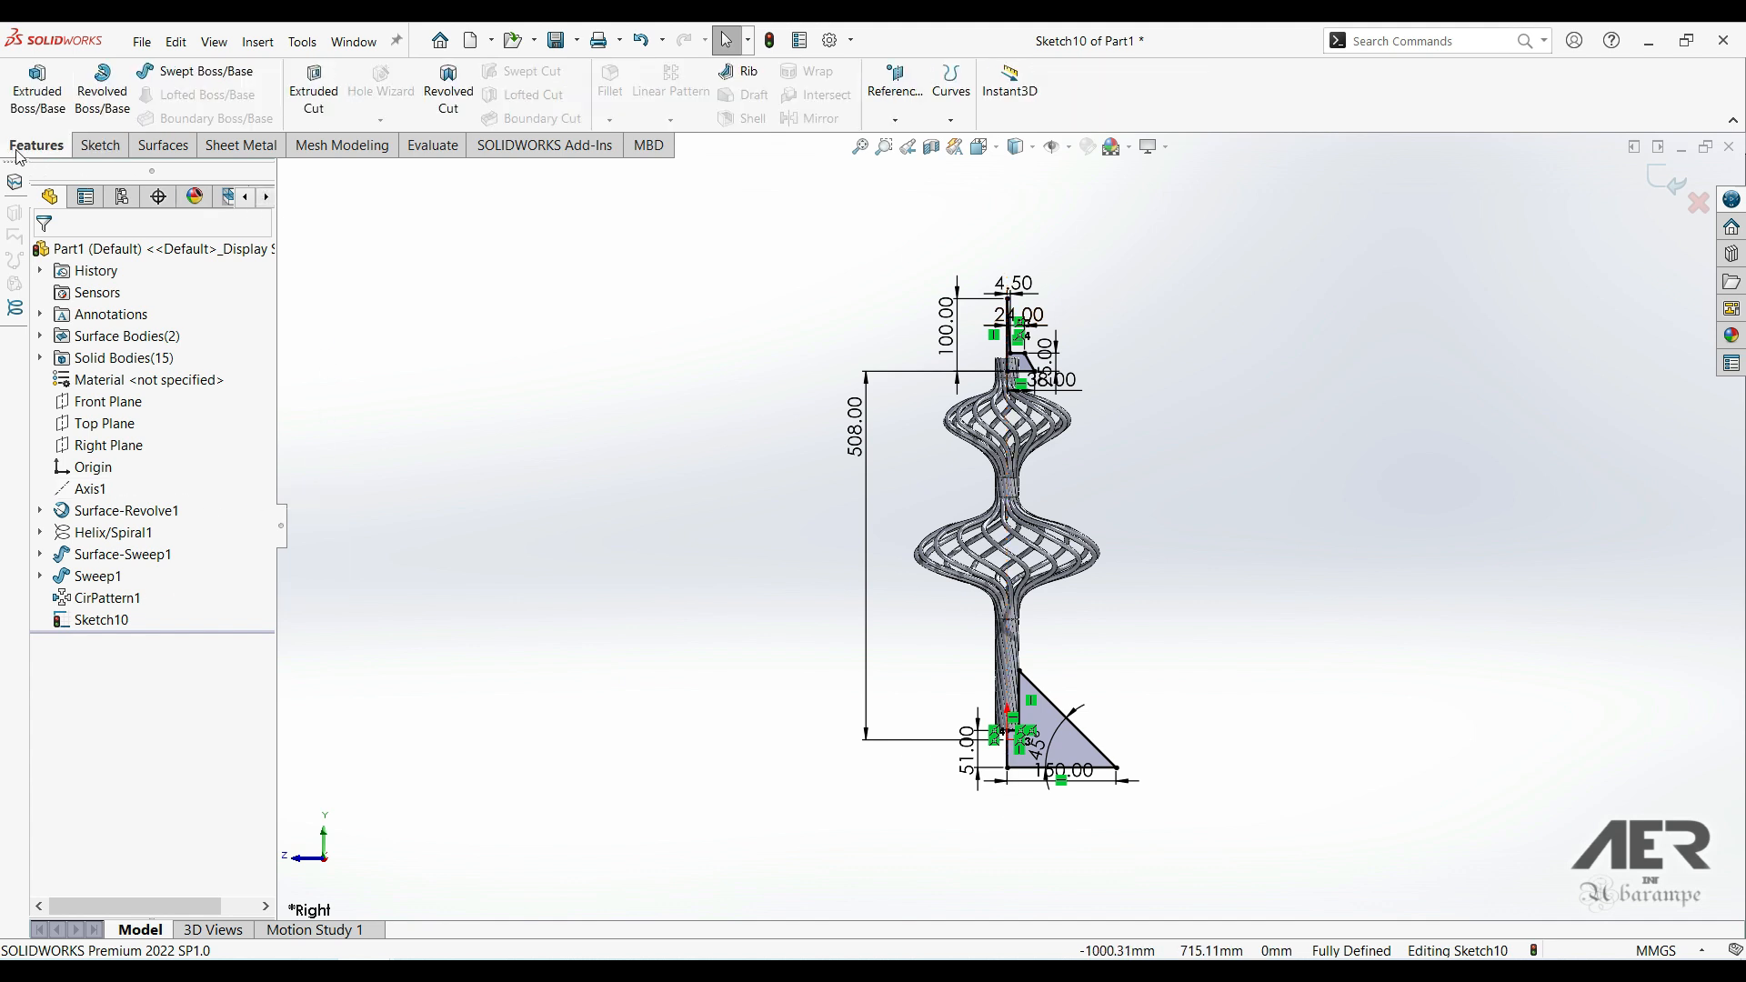
{"action": "left_click", "coordinate": [102, 110]}
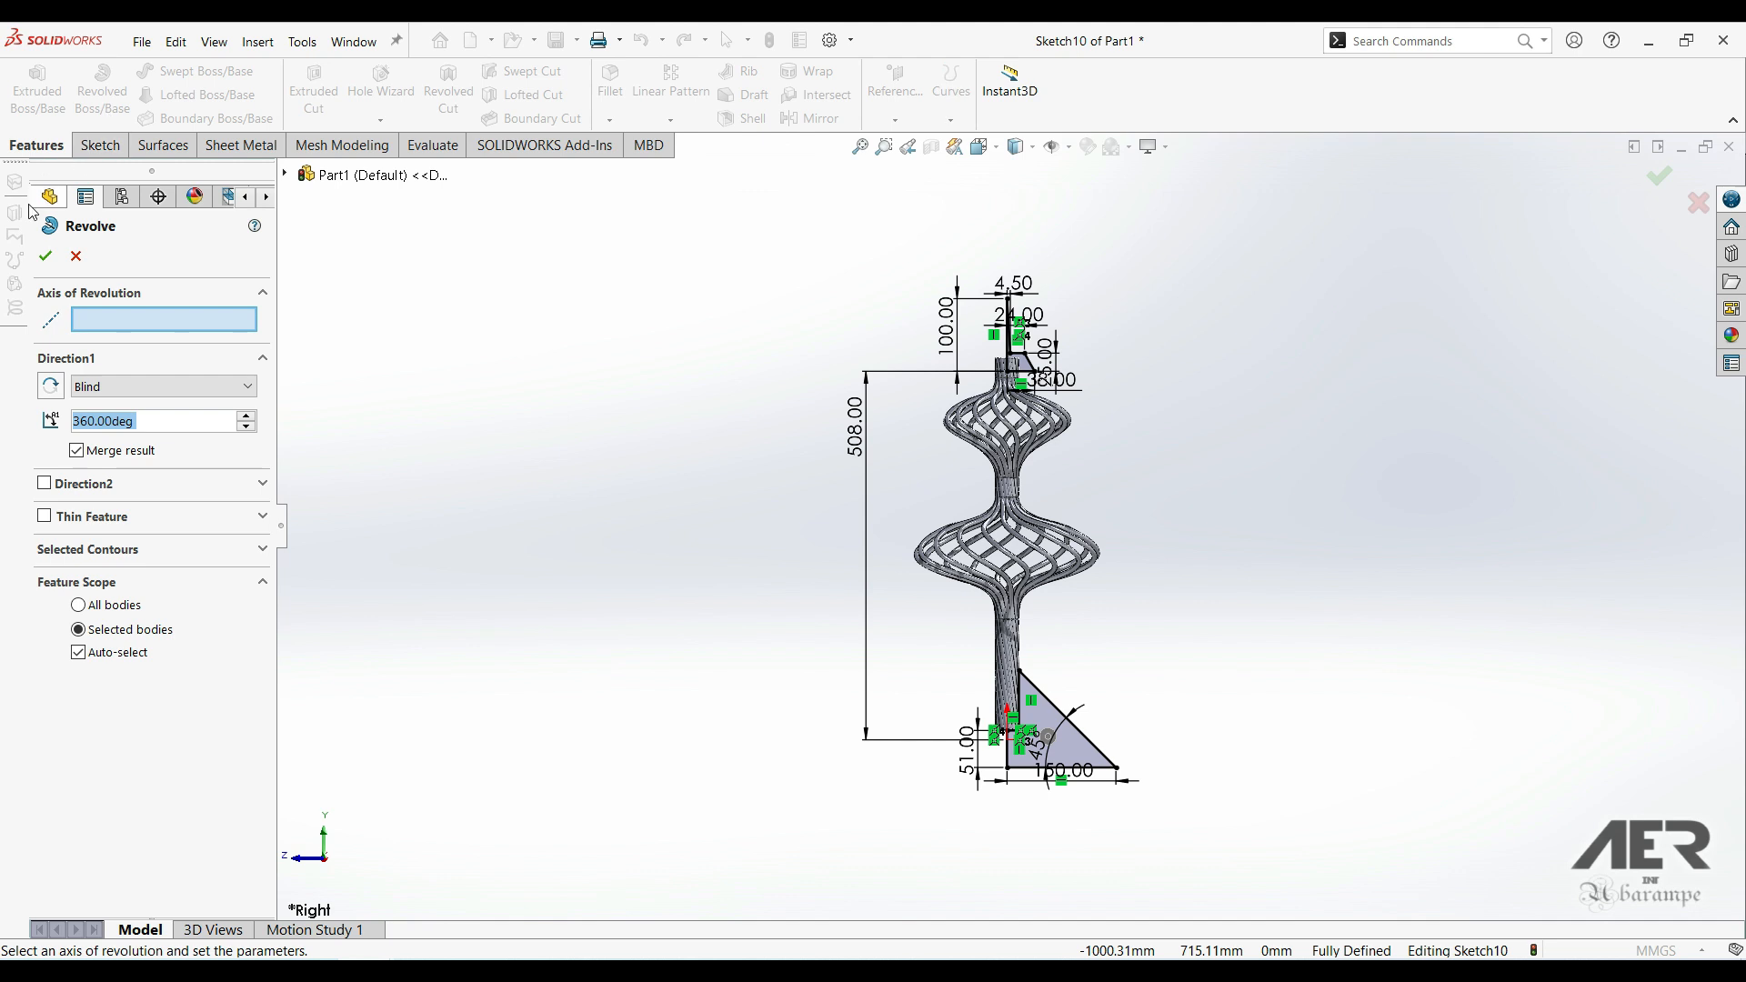
{"action": "left_click", "coordinate": [151, 325]}
{"action": "left_click", "coordinate": [285, 175]}
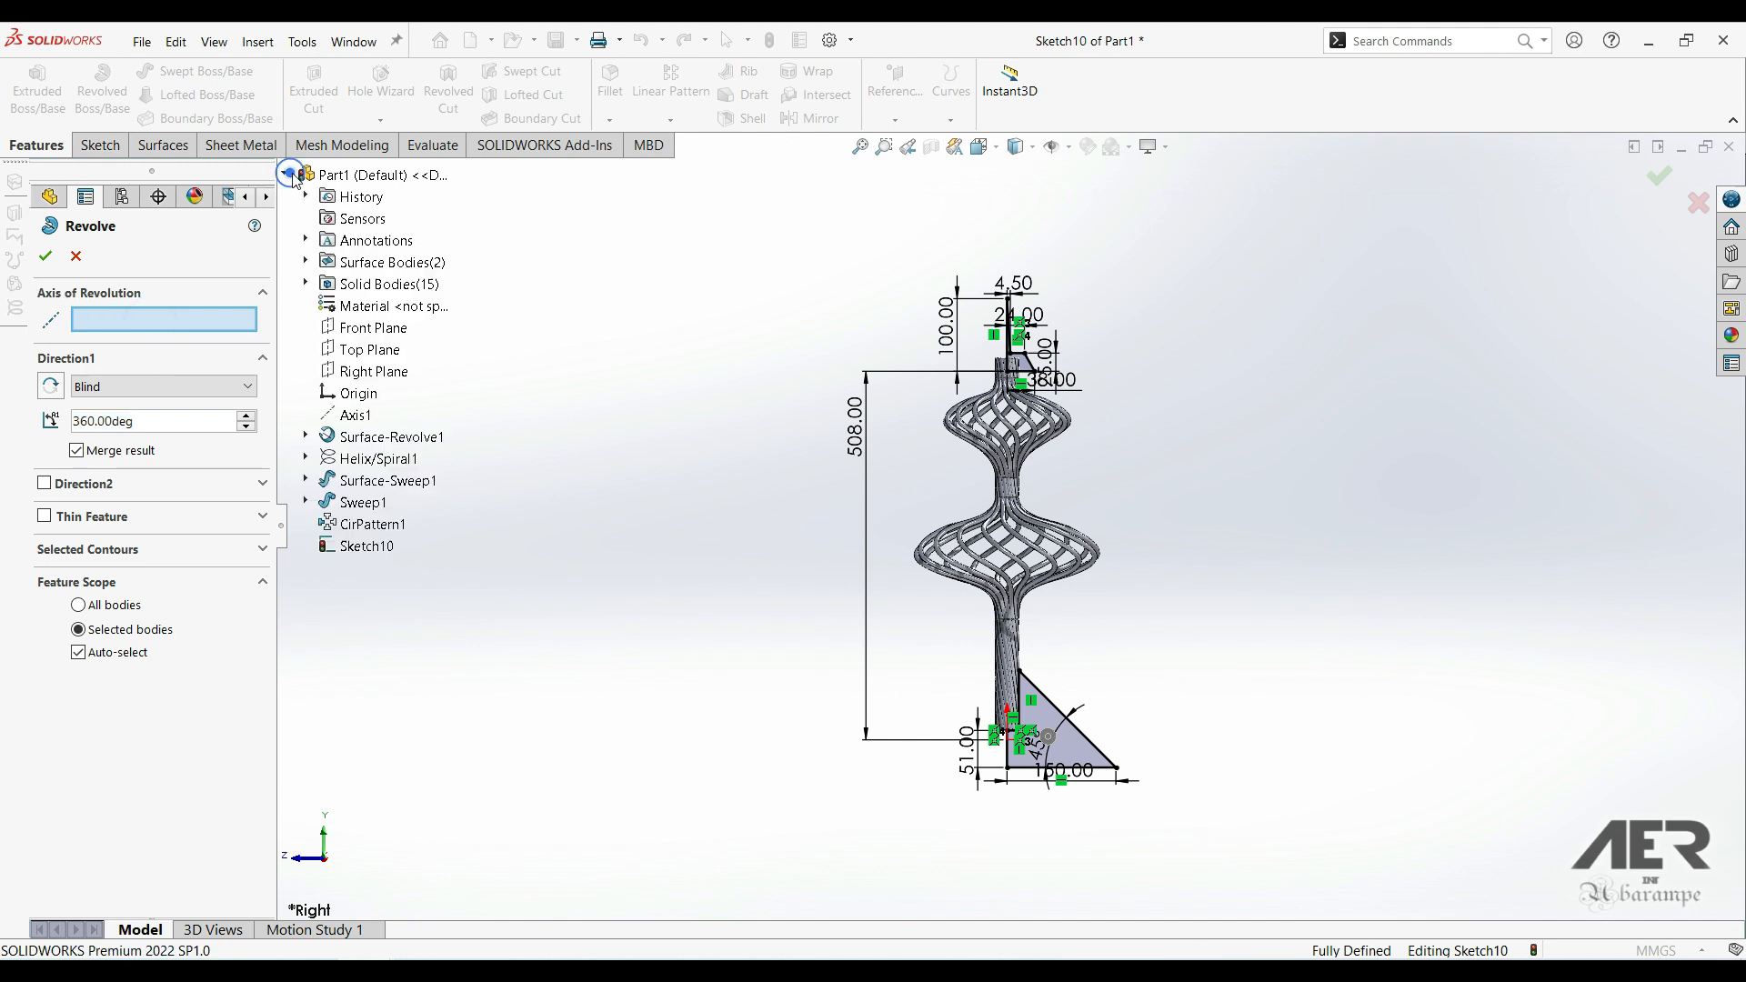
{"action": "left_click", "coordinate": [358, 416]}
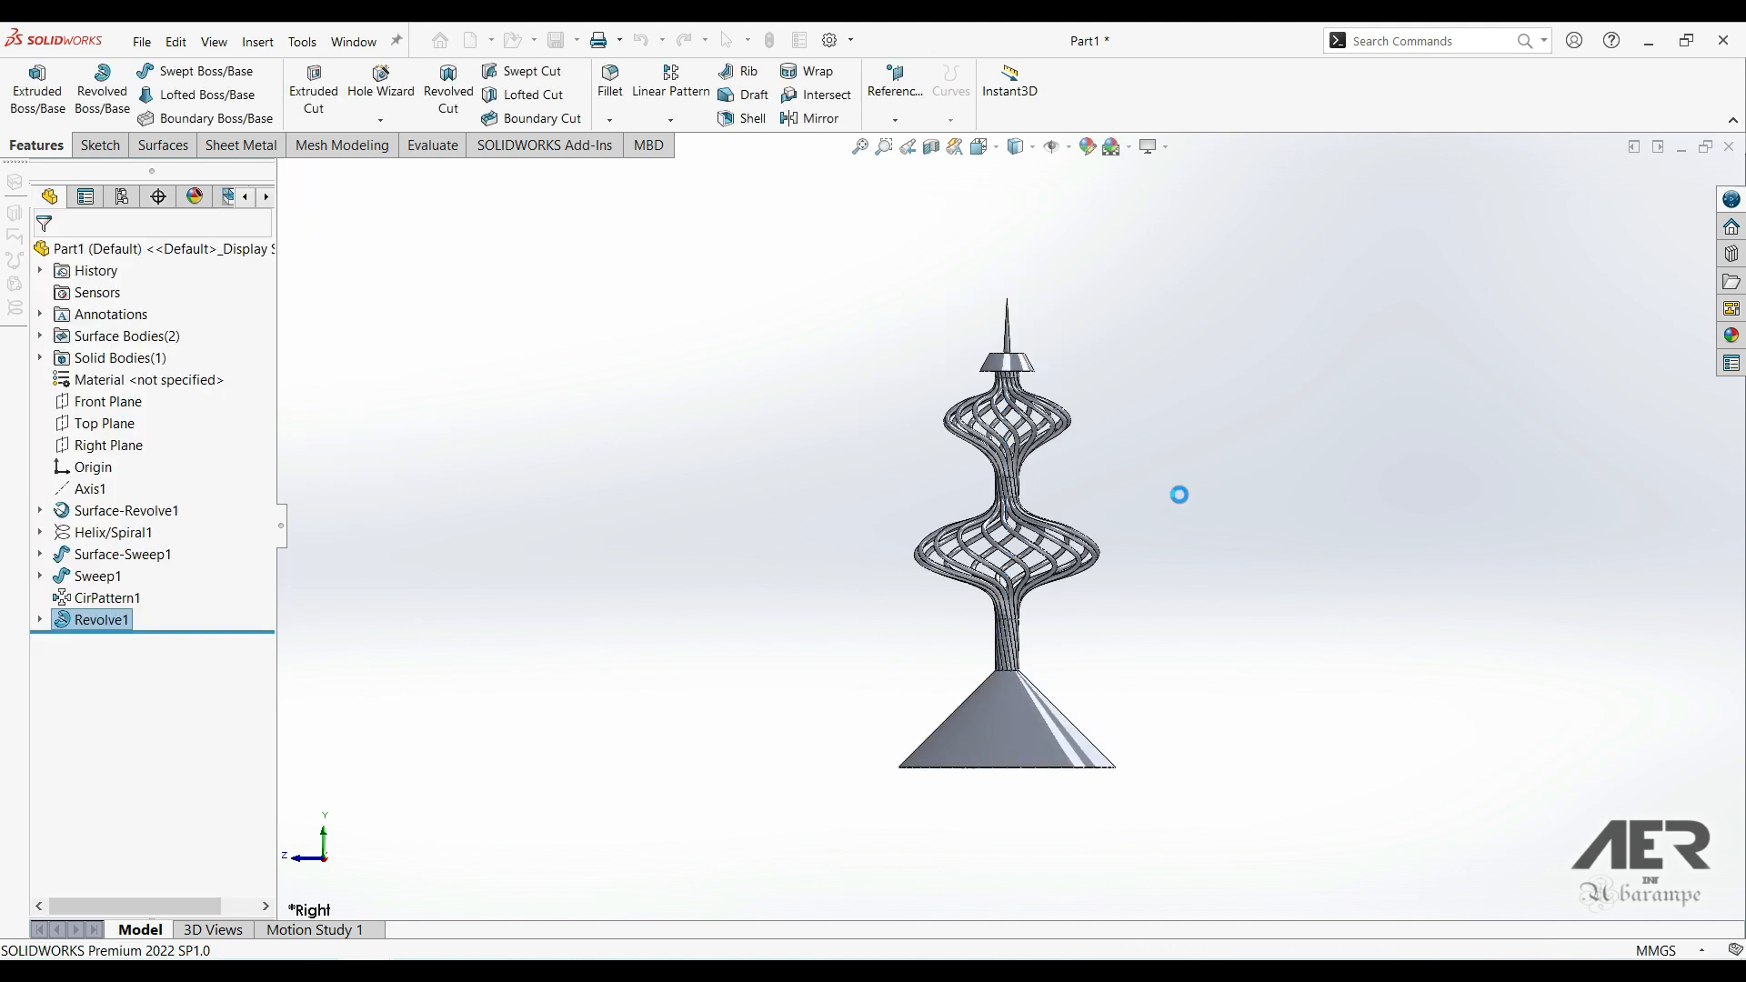
- Assign Cast Alloy Steel as the material of the candle holder part
{"action": "middle_click_drag", "start_coordinate": [1012, 551], "coordinate": [1084, 538]}
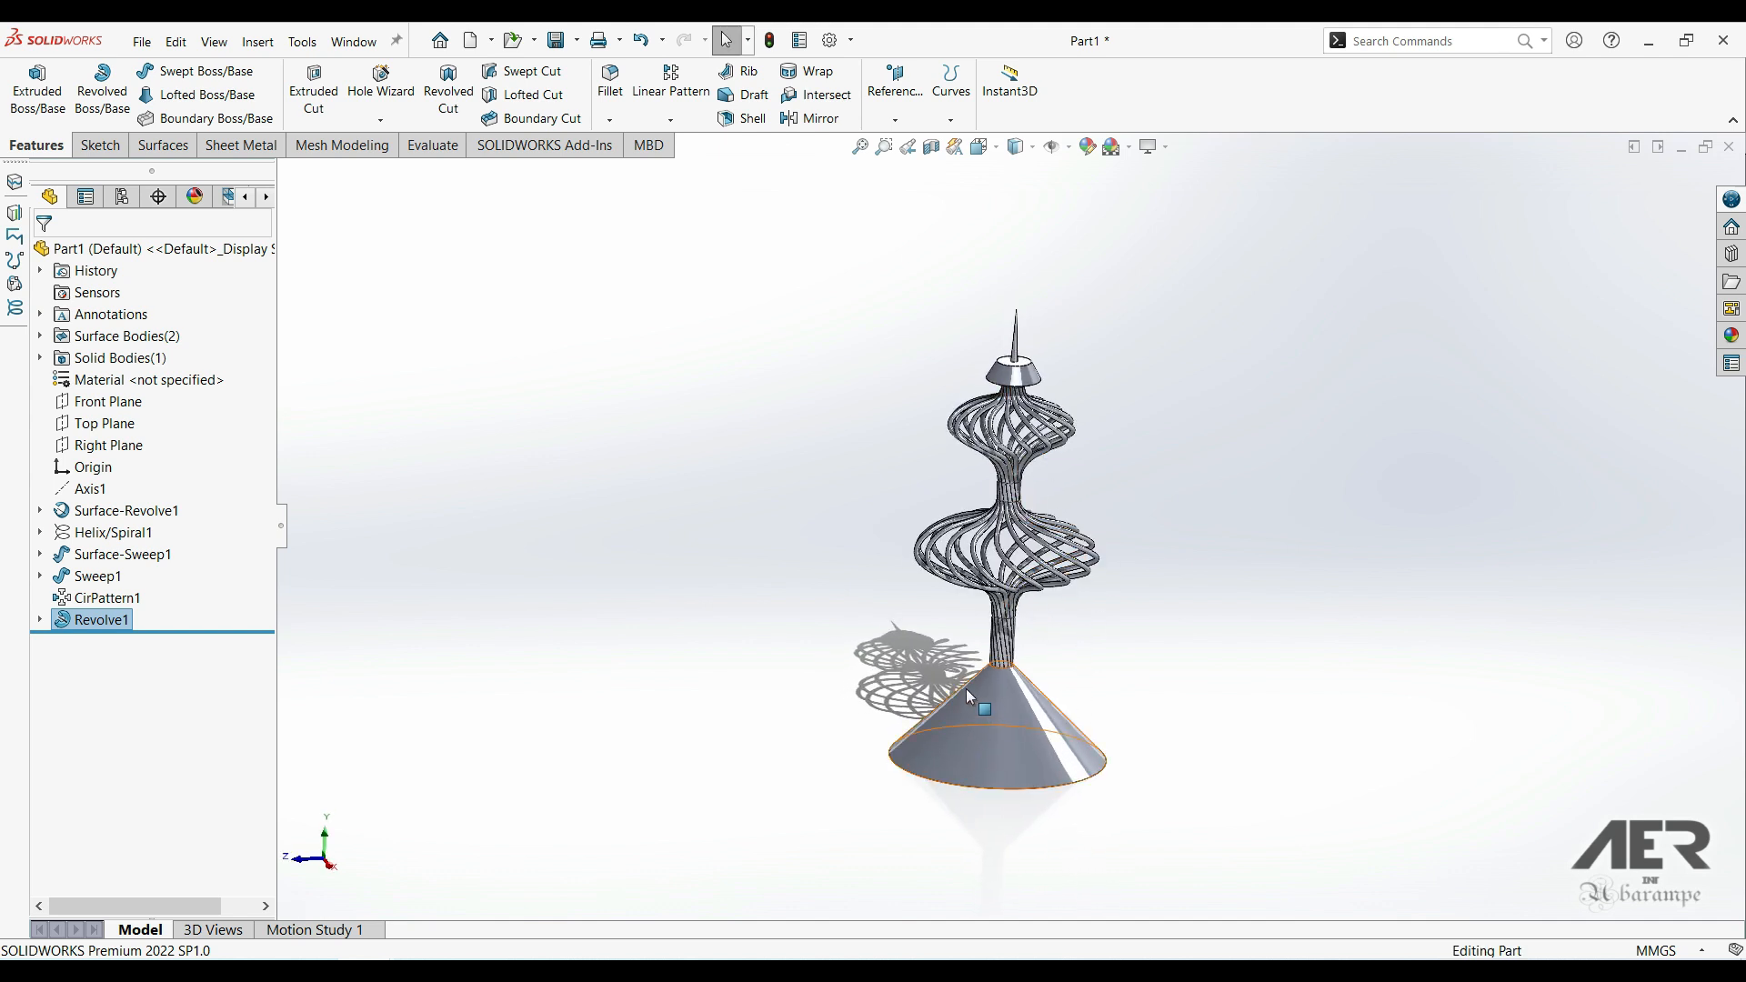
{"action": "scroll", "coordinate": [966, 689], "scroll_direction": "down", "scroll_amount": 3}
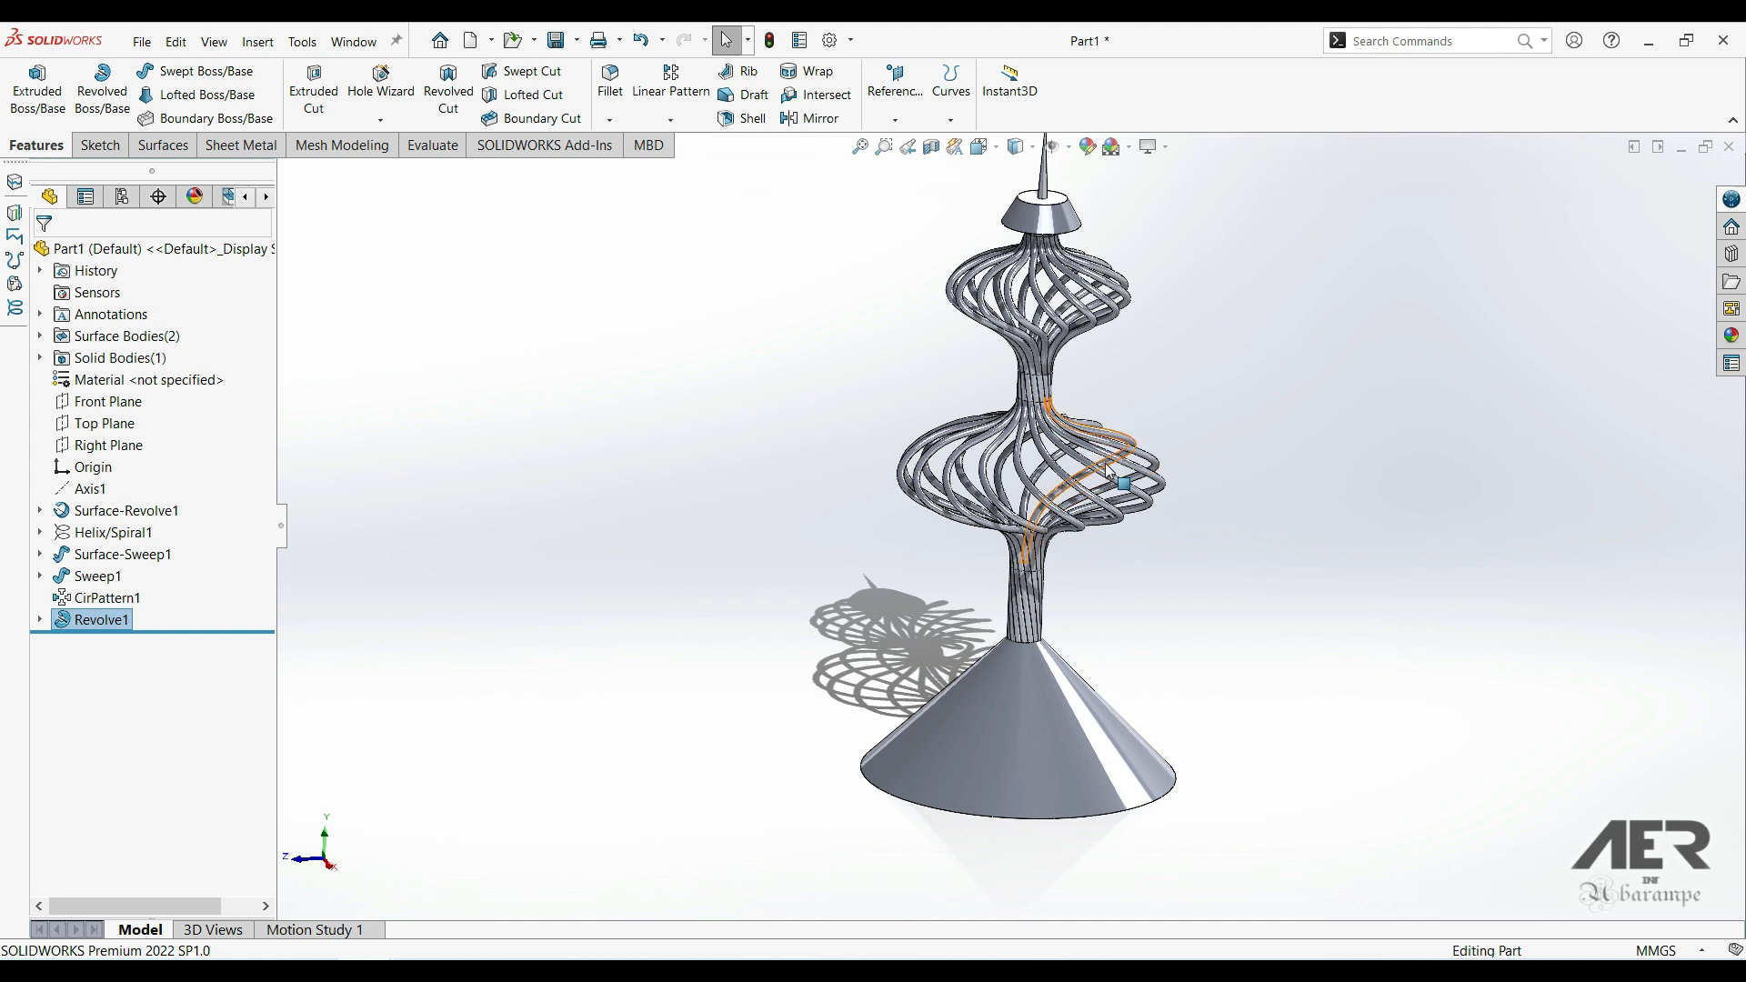
{"action": "scroll", "coordinate": [1048, 269], "scroll_direction": "up", "scroll_amount": 2}
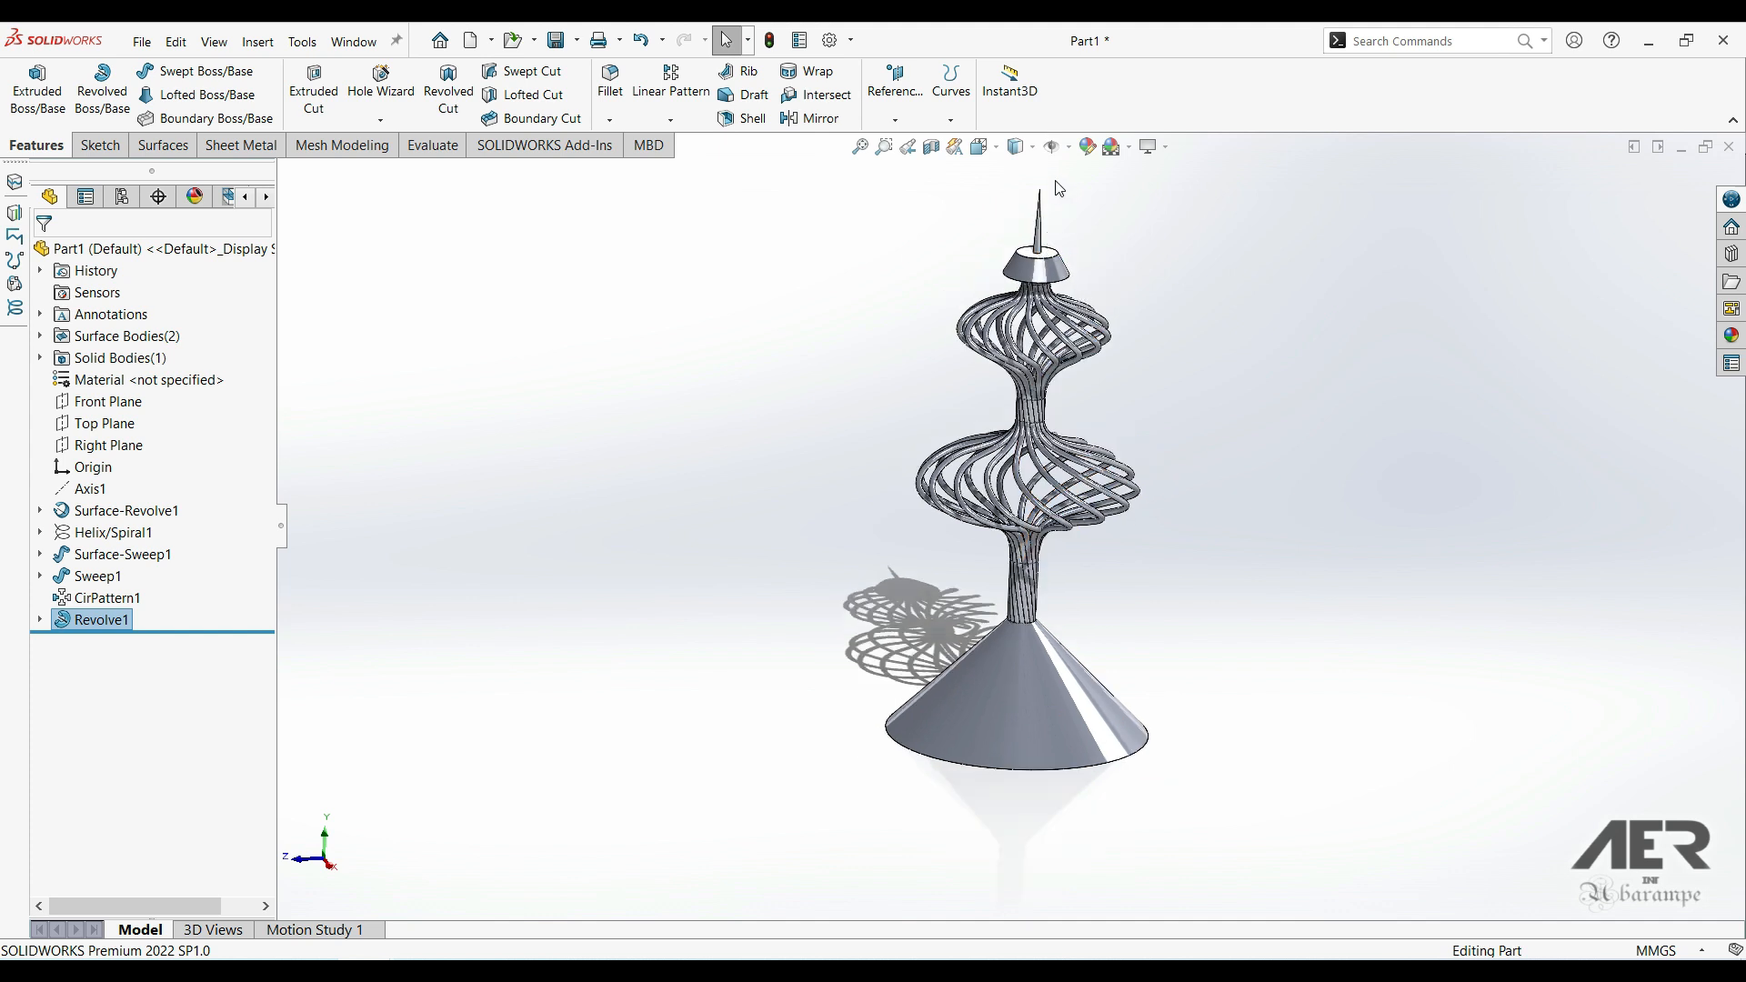
{"action": "middle_click_drag", "start_coordinate": [1090, 527], "coordinate": [1012, 600]}
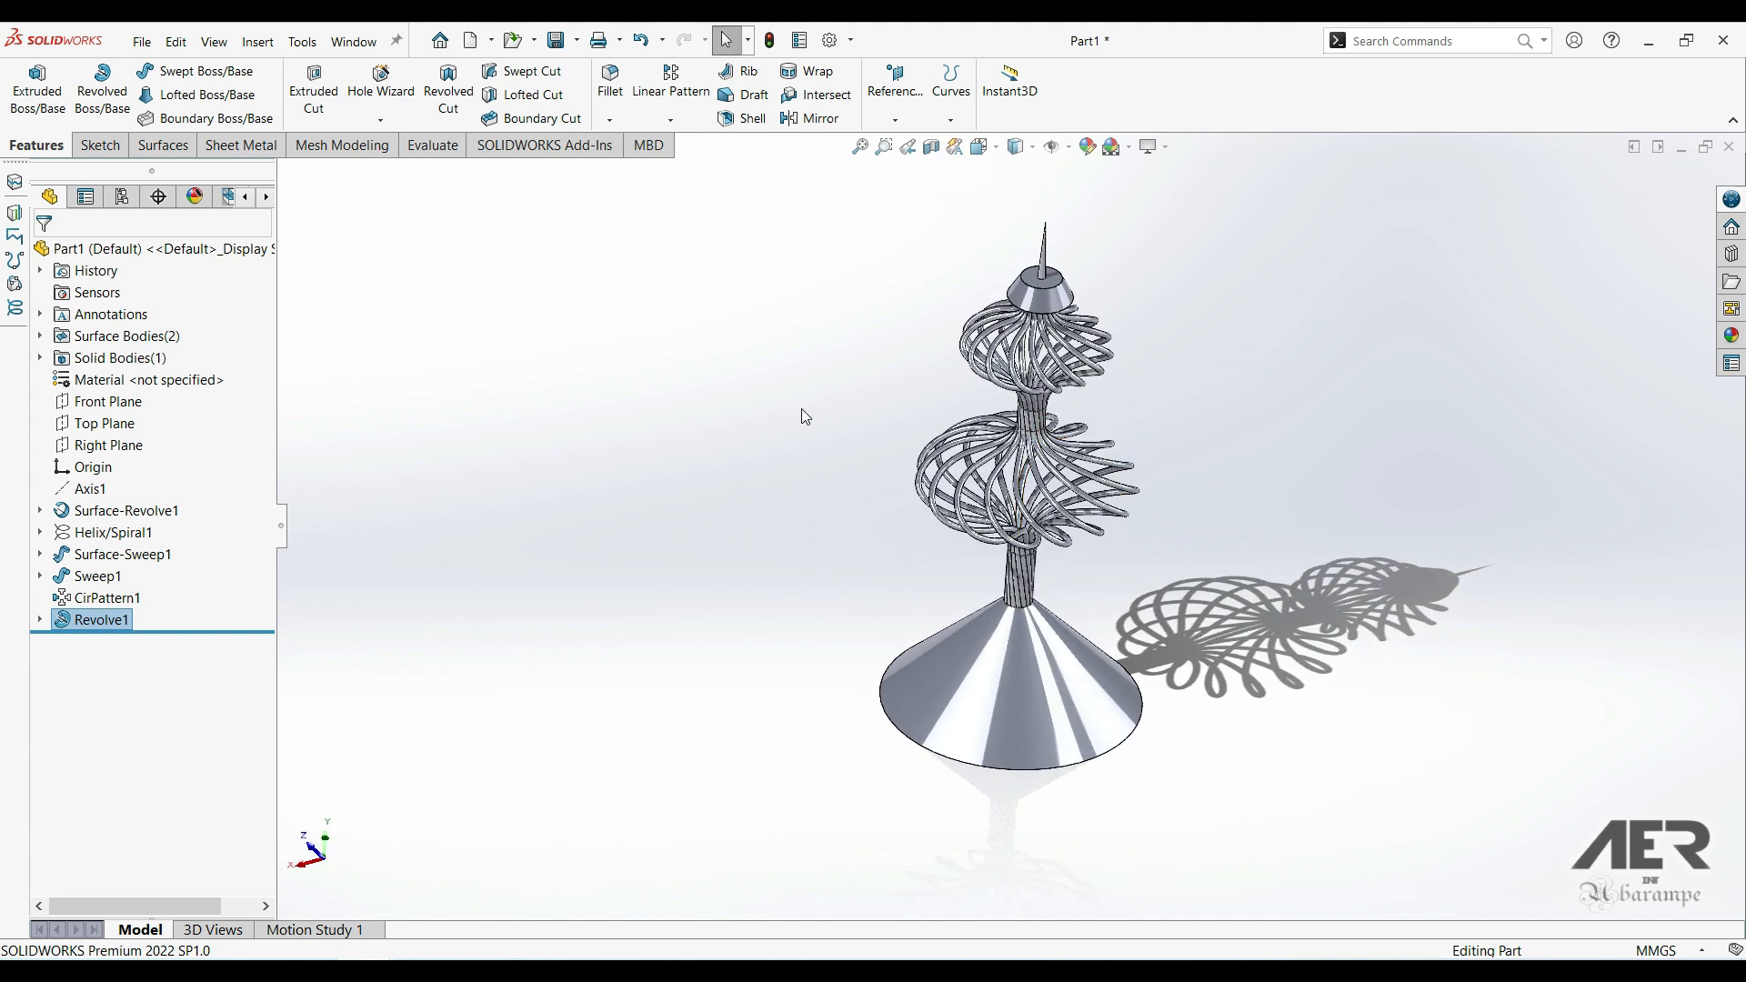
{"action": "right_click", "coordinate": [104, 391]}
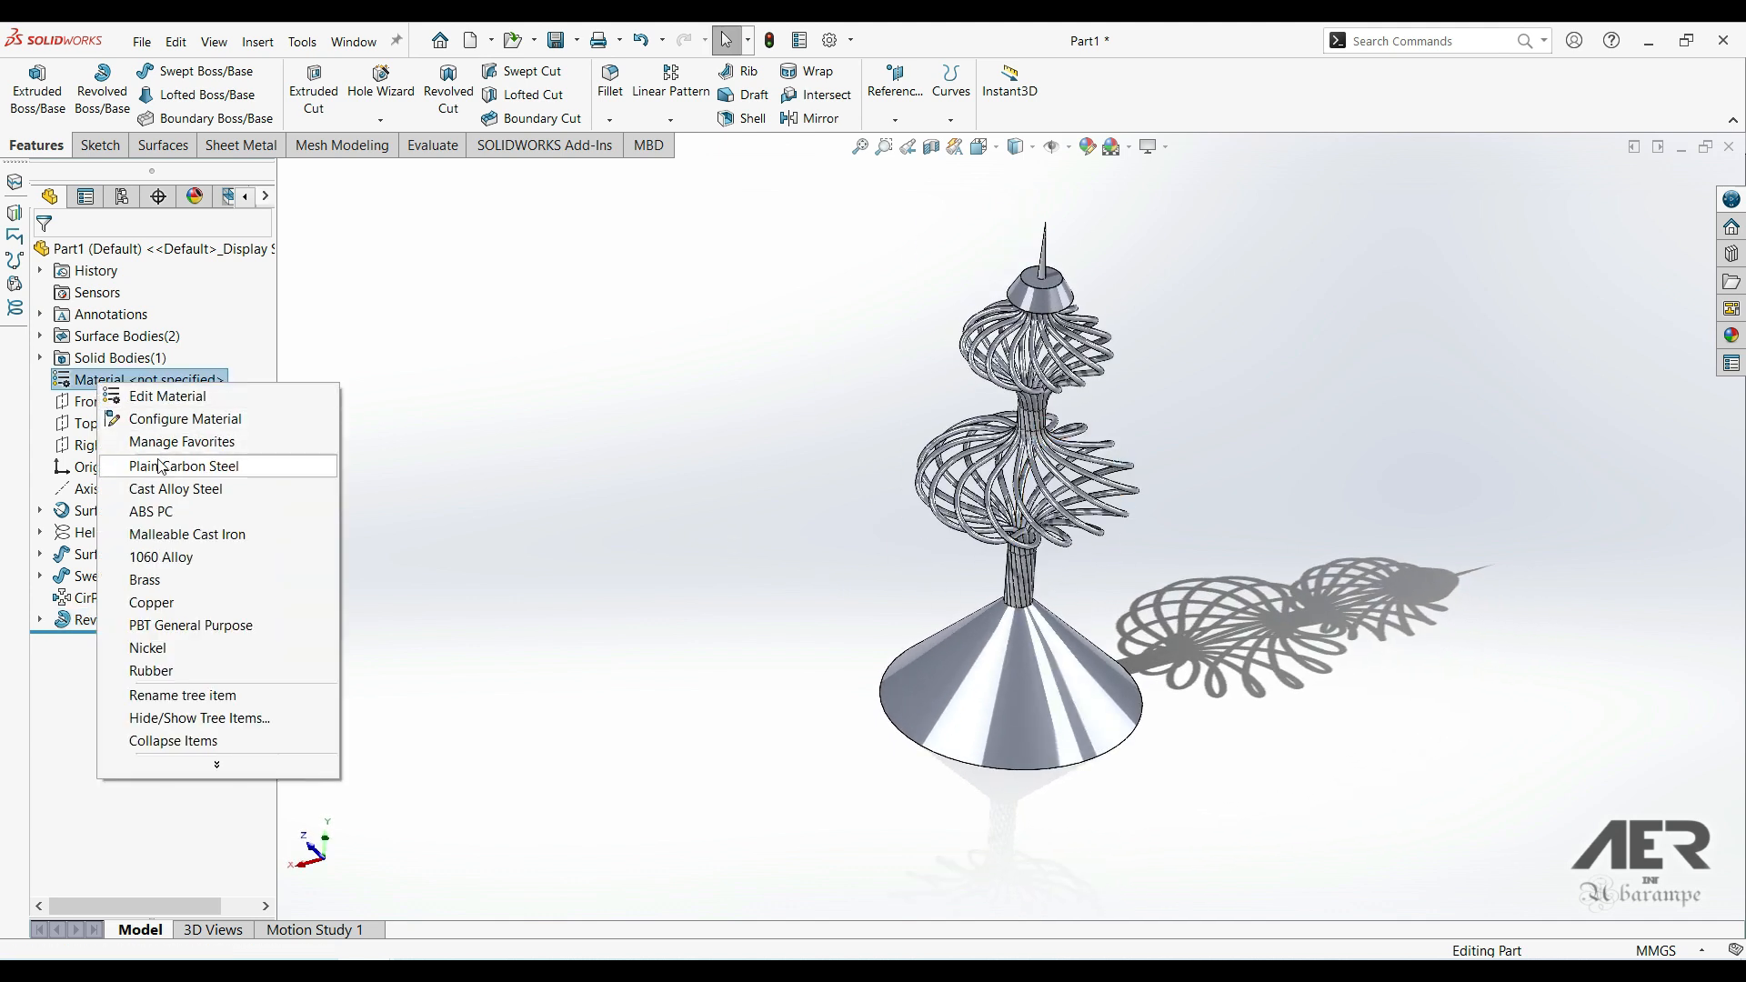
{"action": "left_click", "coordinate": [148, 492]}
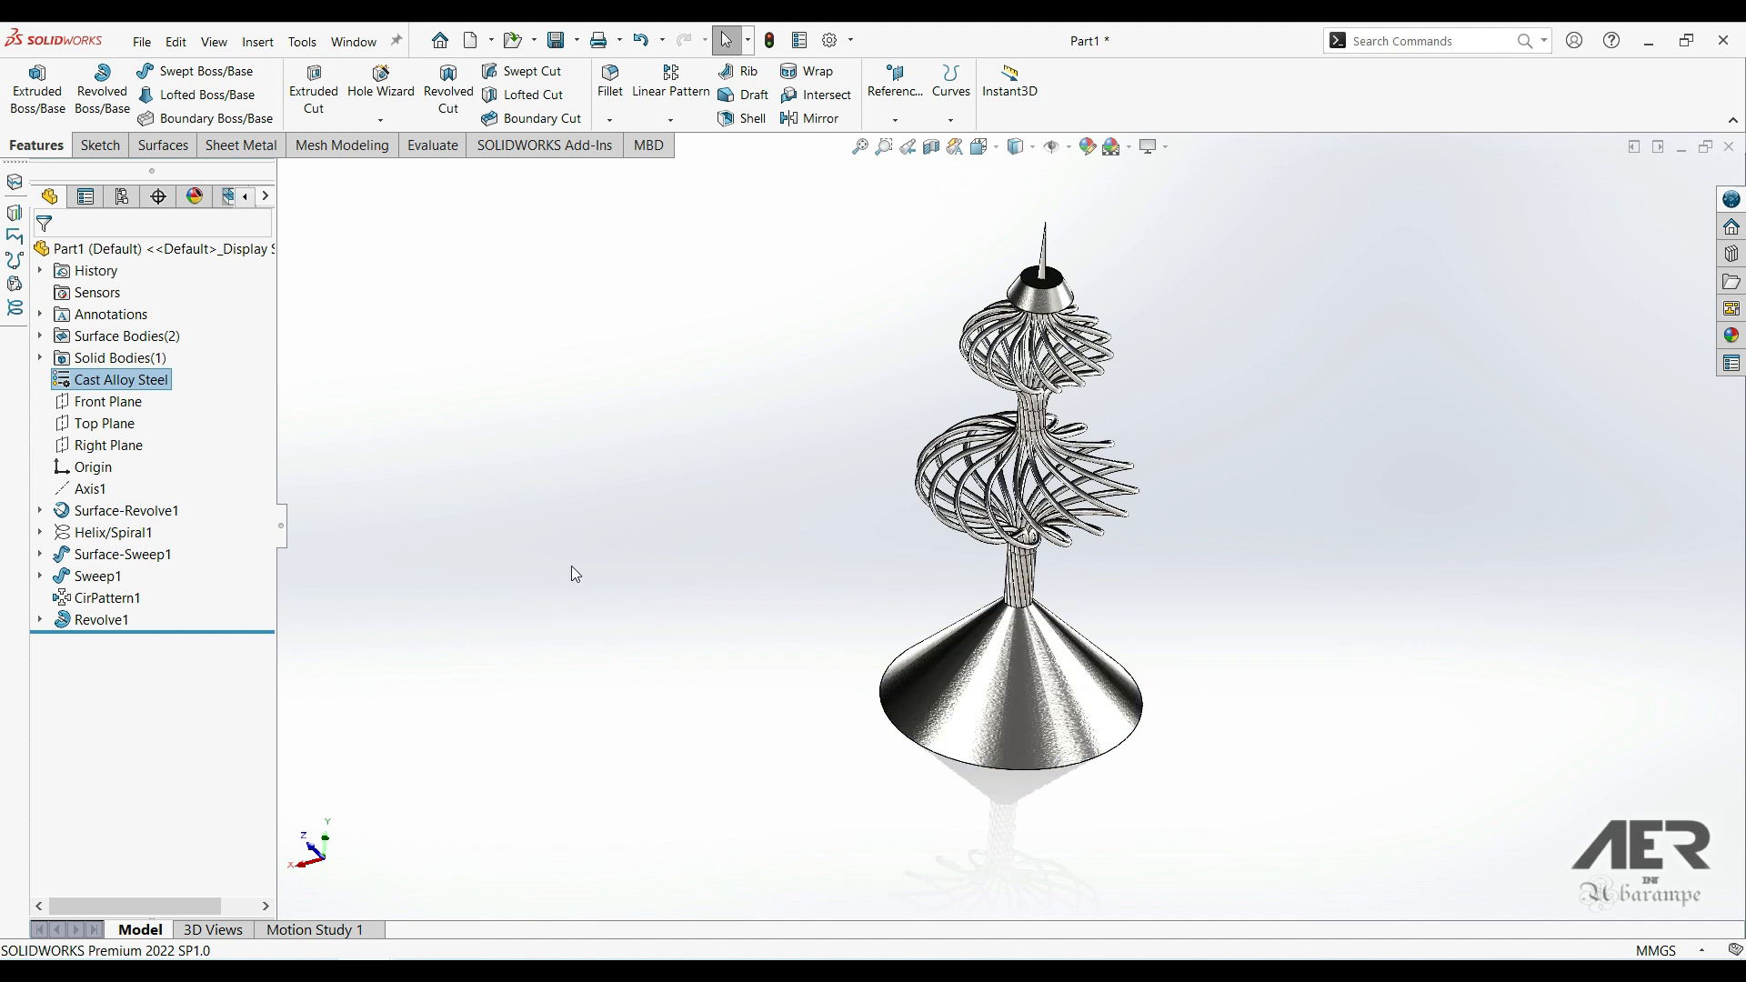
- Change the part's material to Copper
{"action": "middle_click_drag", "start_coordinate": [1088, 428], "coordinate": [1166, 361]}
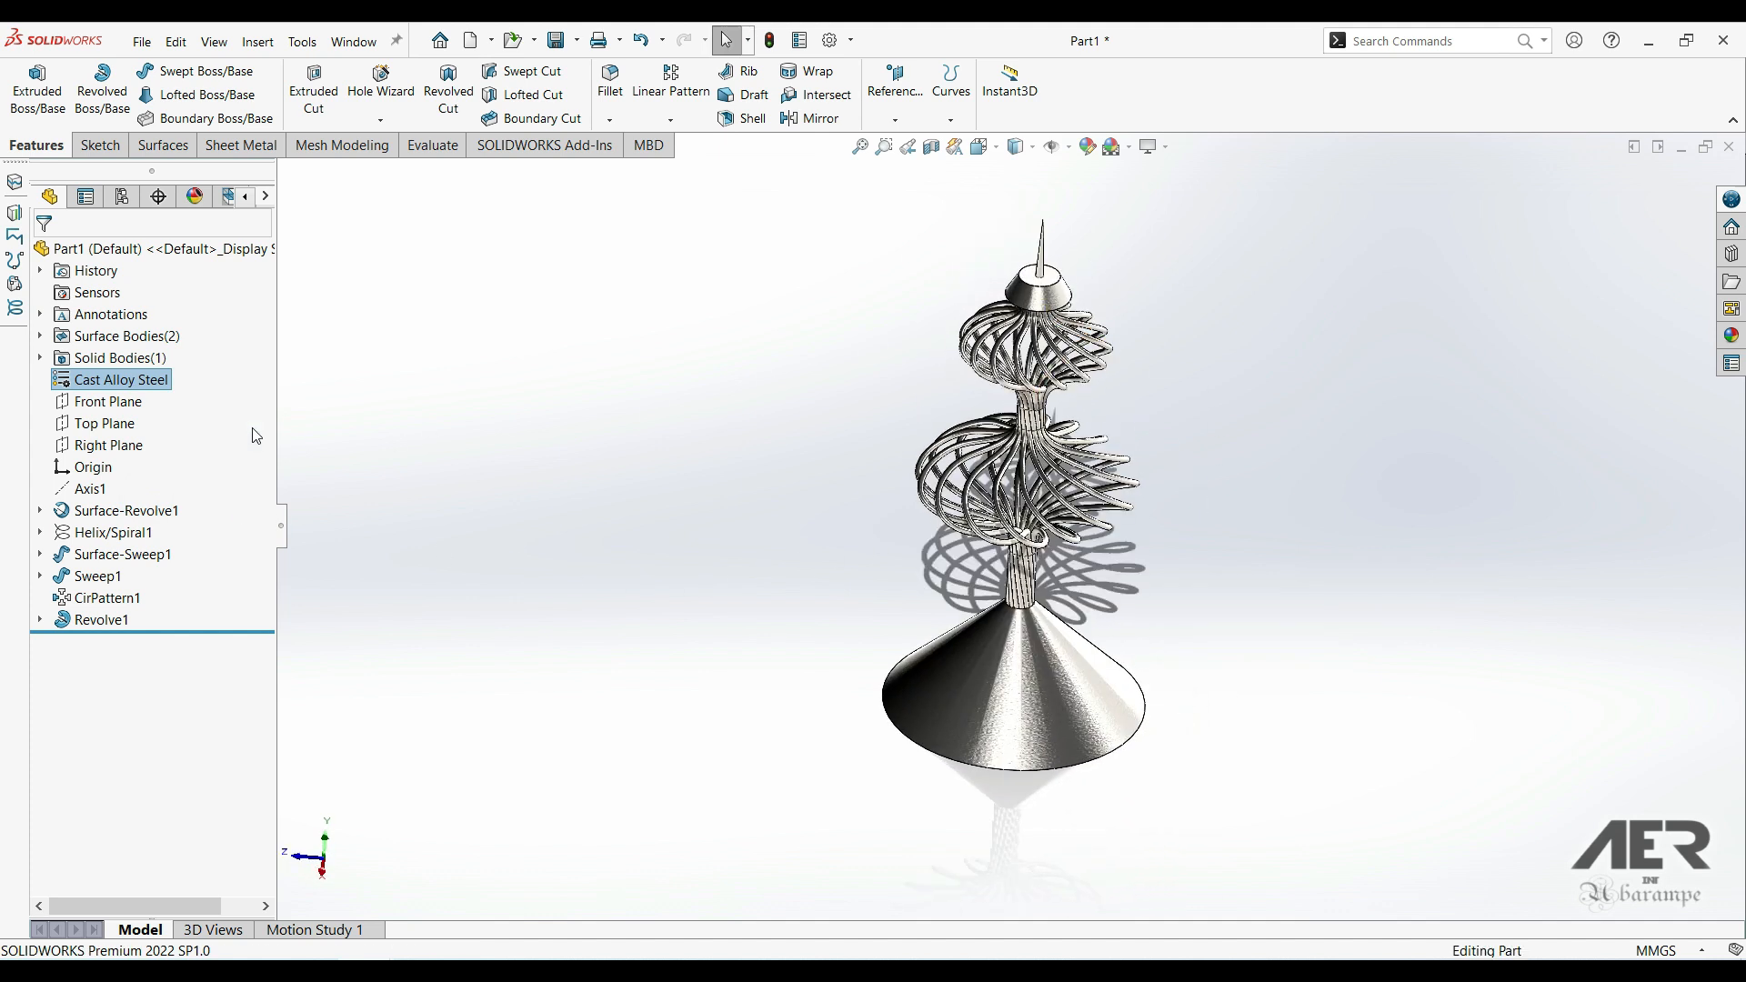
{"action": "right_click", "coordinate": [120, 383]}
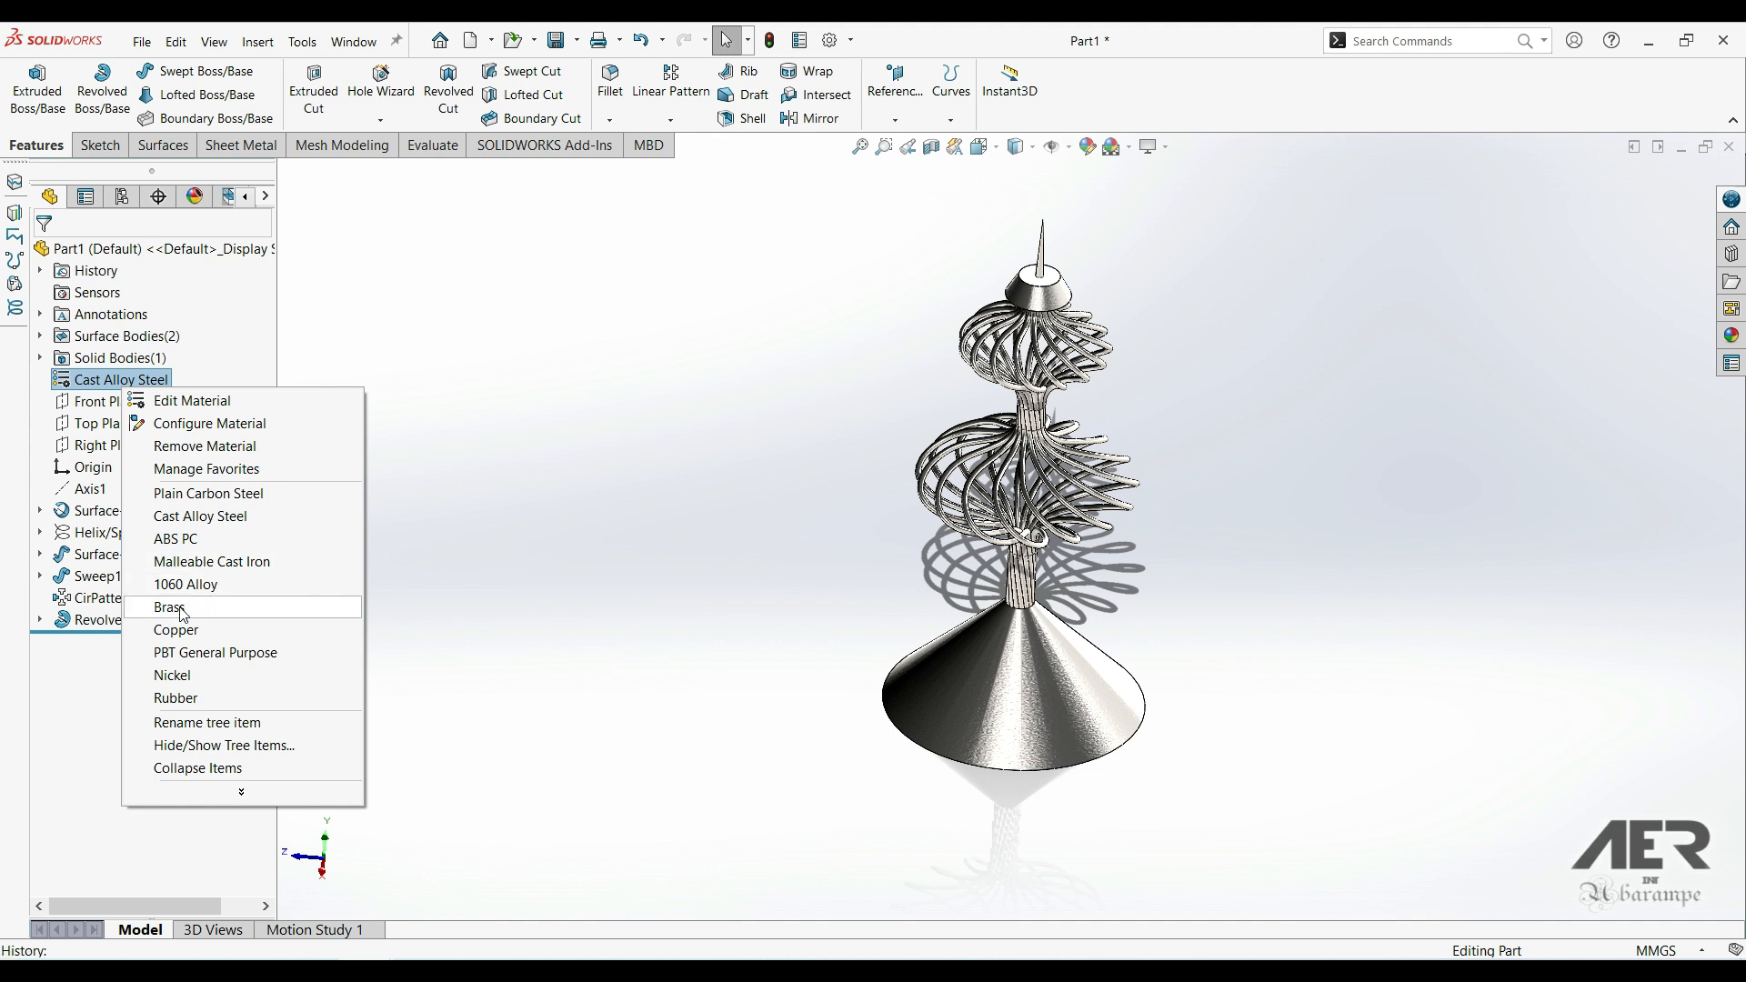
{"action": "left_click", "coordinate": [177, 630]}
- Change the candle holder's material to Brass
{"action": "middle_click_drag", "start_coordinate": [768, 706], "coordinate": [1323, 537]}
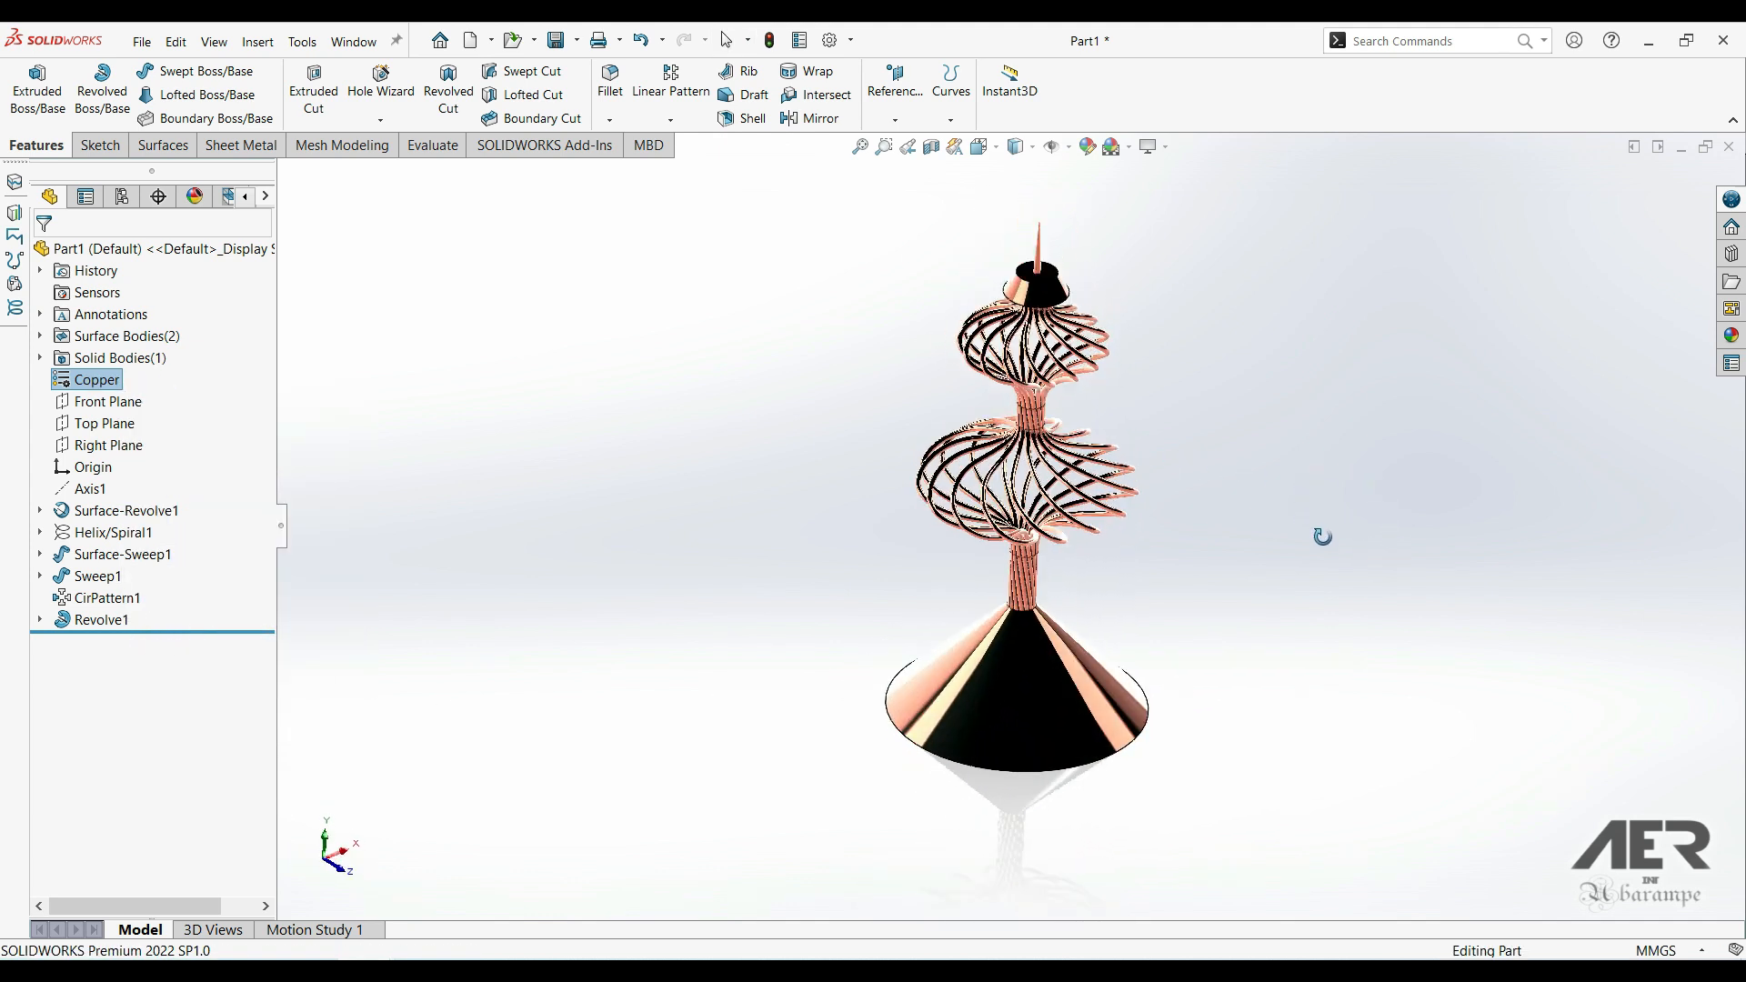
{"action": "right_click", "coordinate": [81, 381]}
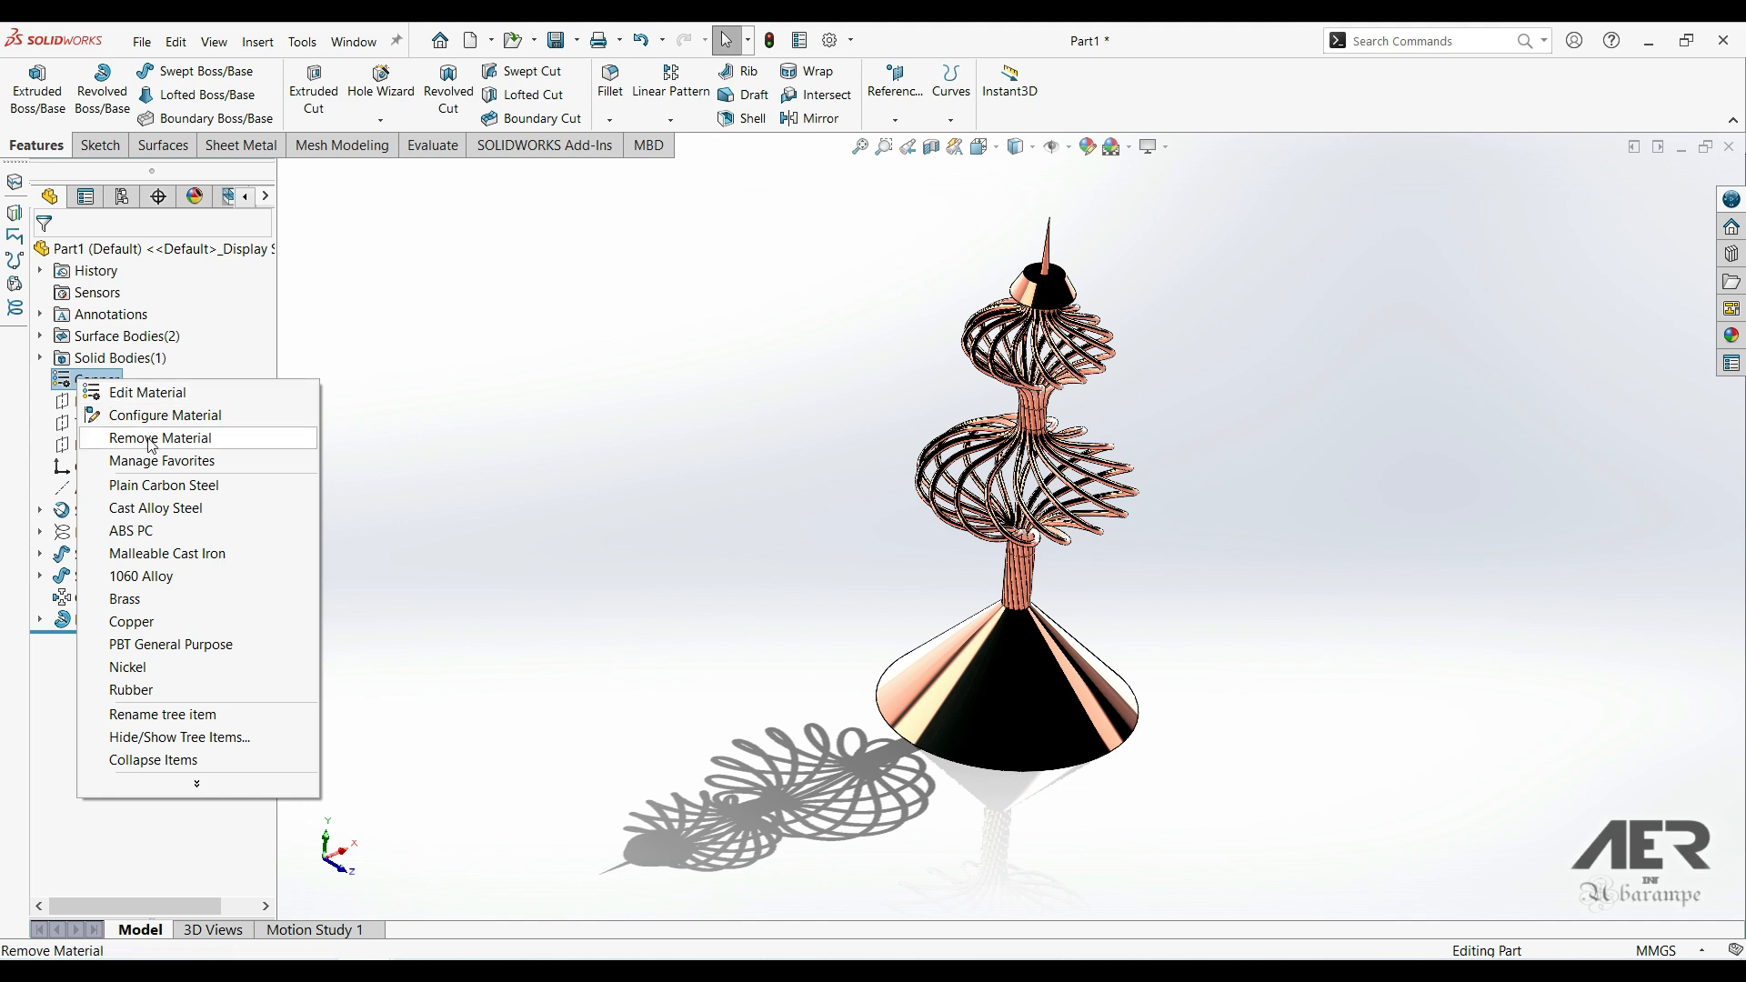
{"action": "left_click", "coordinate": [136, 598]}
{"action": "middle_click_drag", "start_coordinate": [974, 701], "coordinate": [1285, 361]}
{"action": "middle_click_drag", "start_coordinate": [1014, 530], "coordinate": [1121, 732]}
{"action": "key", "text": "space"}
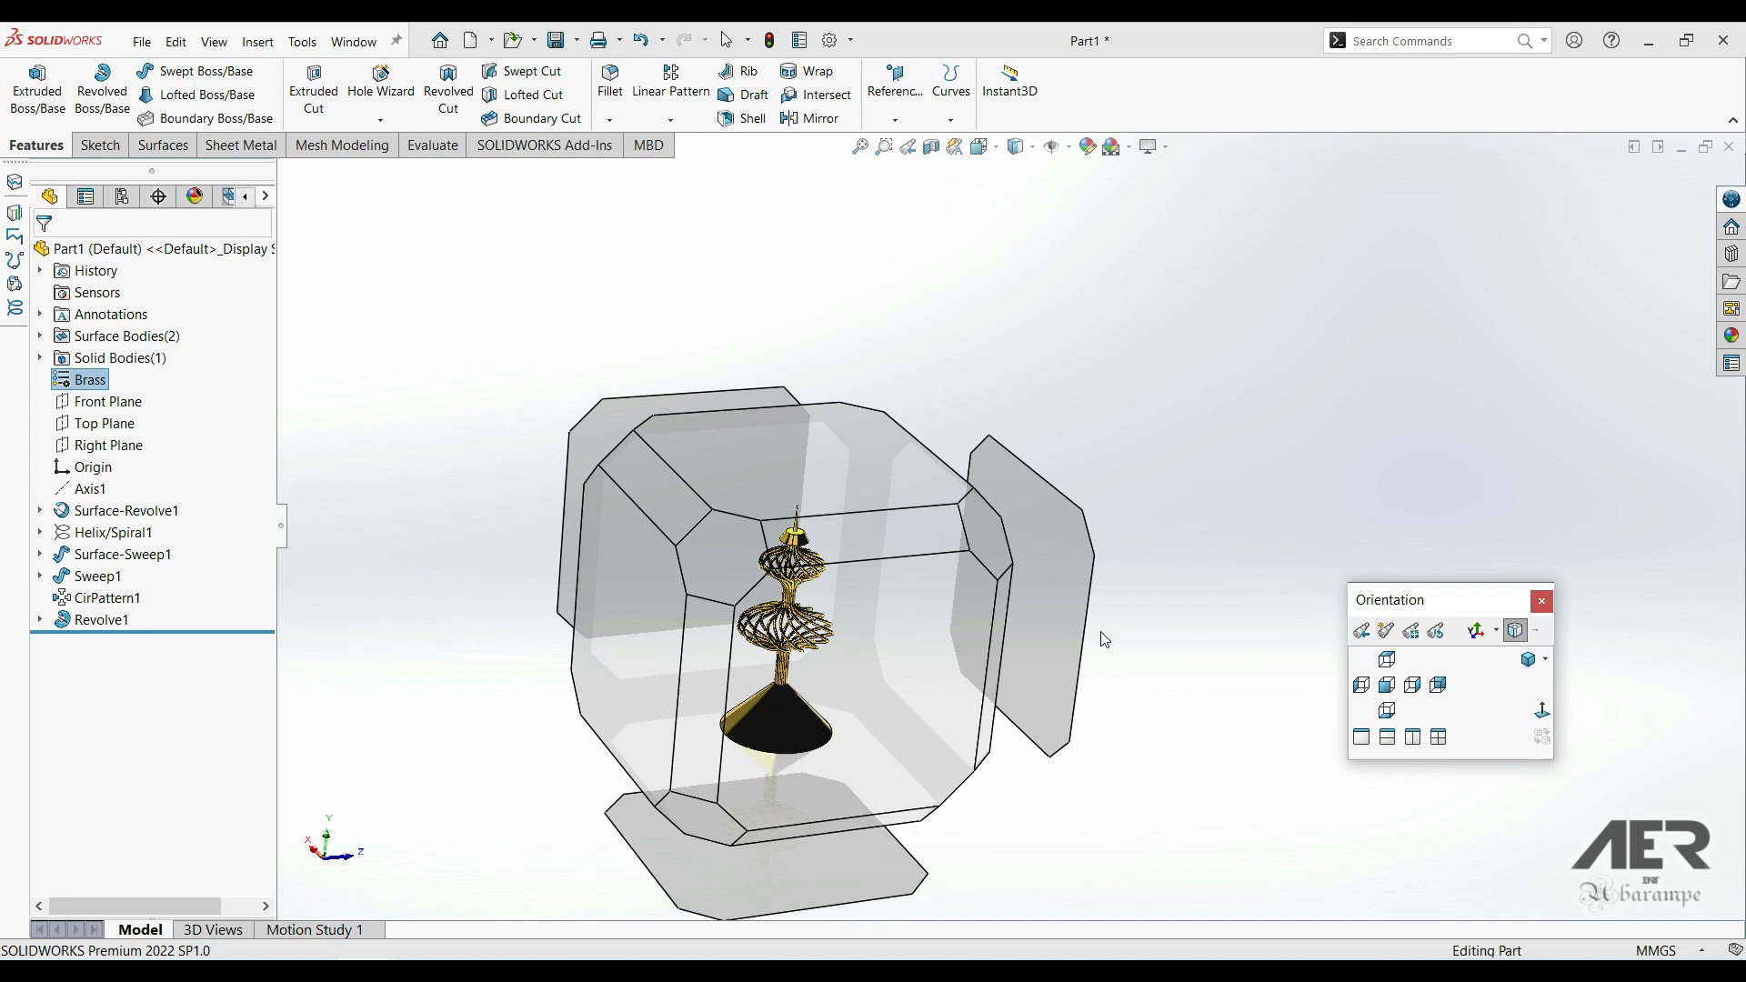
{"action": "left_click", "coordinate": [720, 584]}
{"action": "middle_click_drag", "start_coordinate": [1122, 577], "coordinate": [1126, 478]}
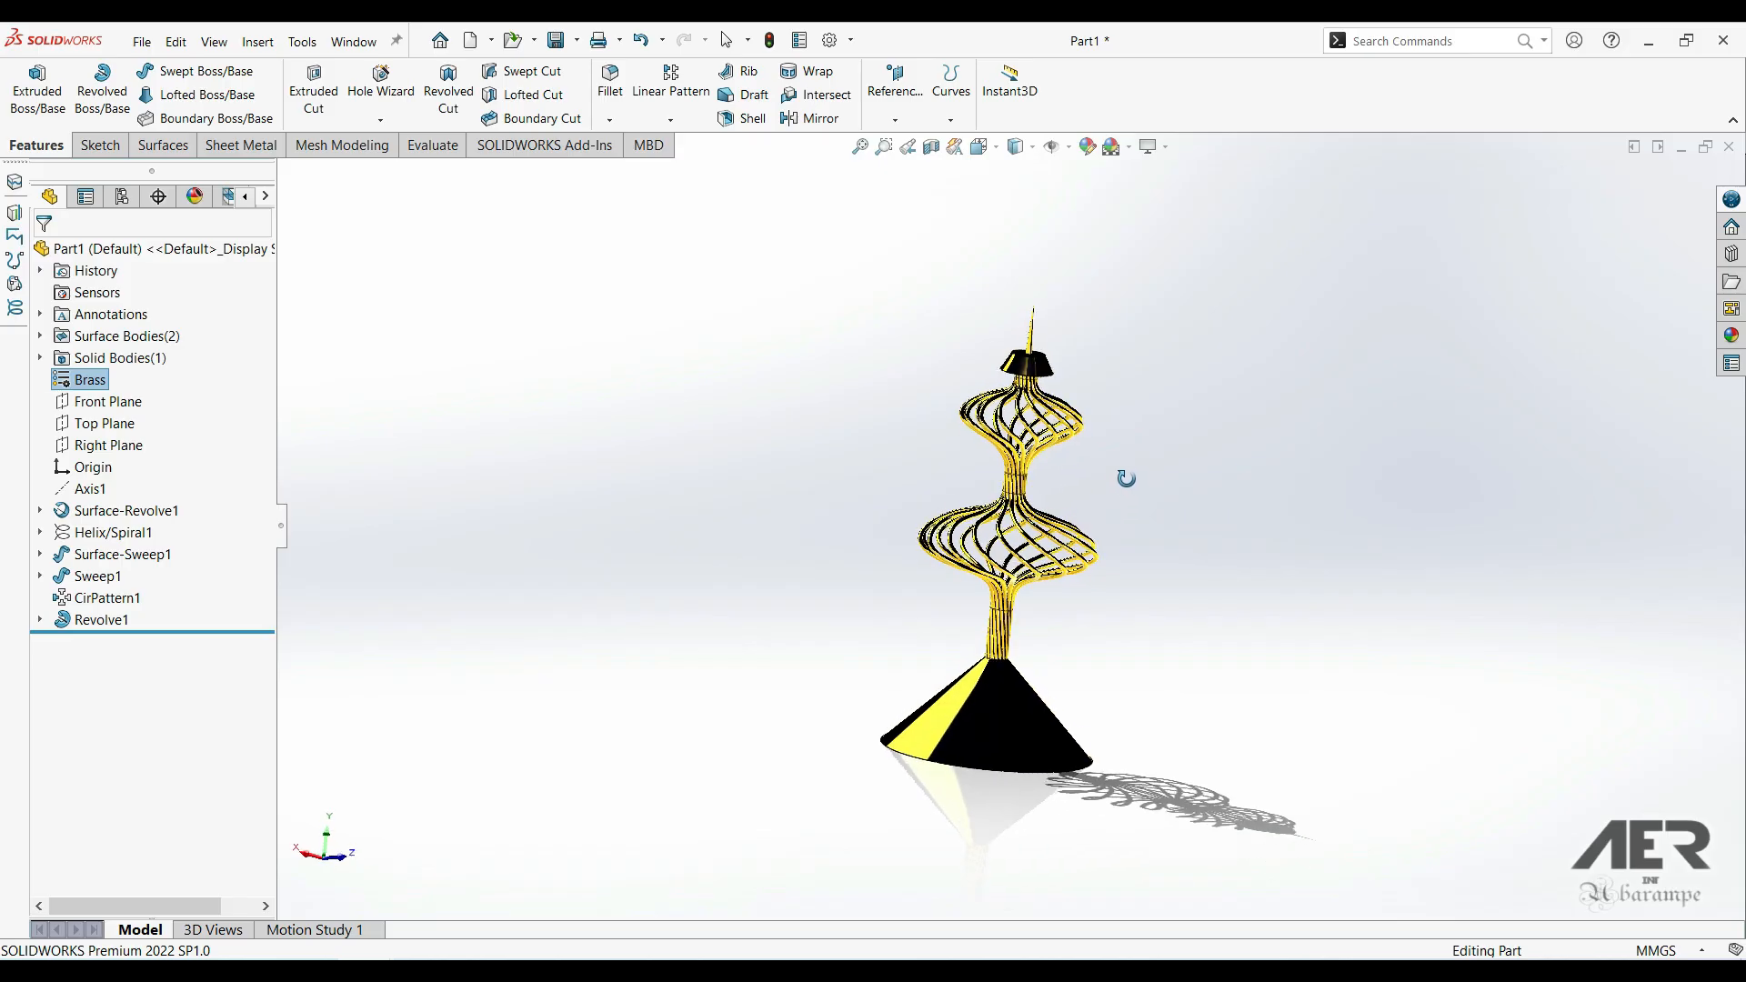